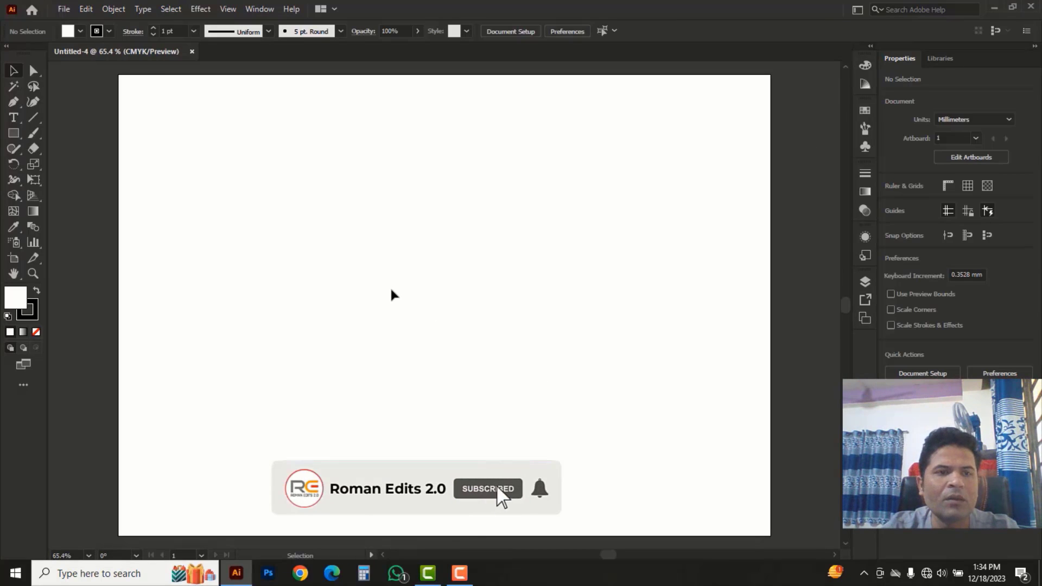
Draw a rectangle about 141 by 63 mm and fully round its two right corners into a semicircular end
{"action": "left_click_drag", "start_coordinate": [14, 136], "coordinate": [64, 134]}
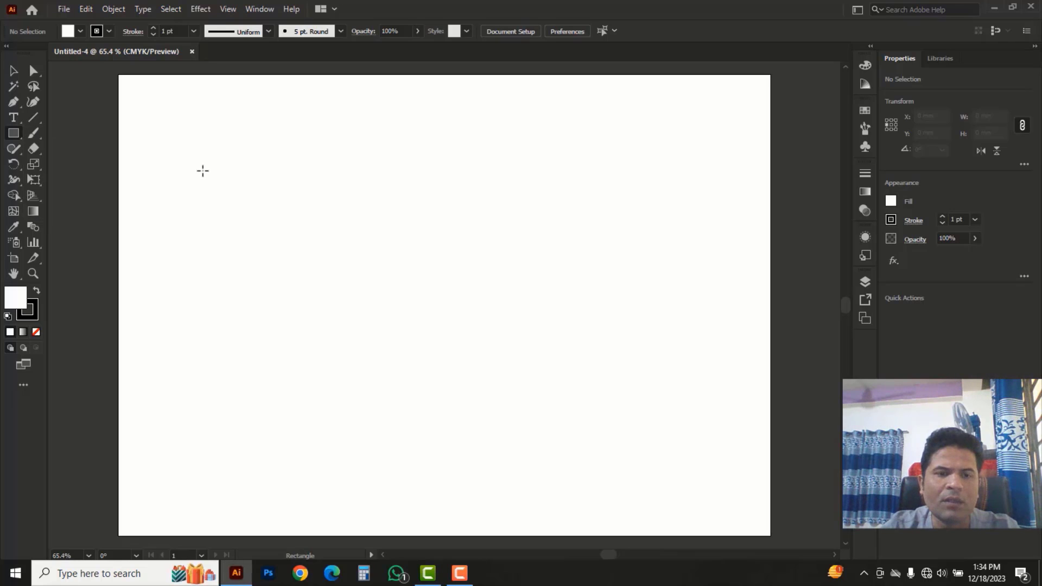
{"action": "left_click_drag", "start_coordinate": [196, 171], "coordinate": [505, 310]}
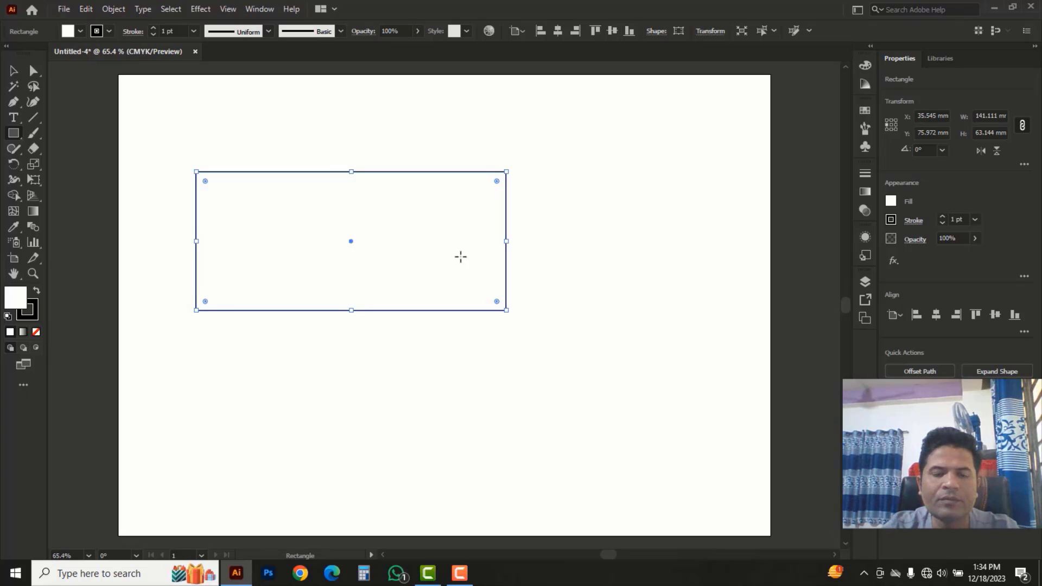
{"action": "left_click_drag", "start_coordinate": [33, 70], "coordinate": [97, 78]}
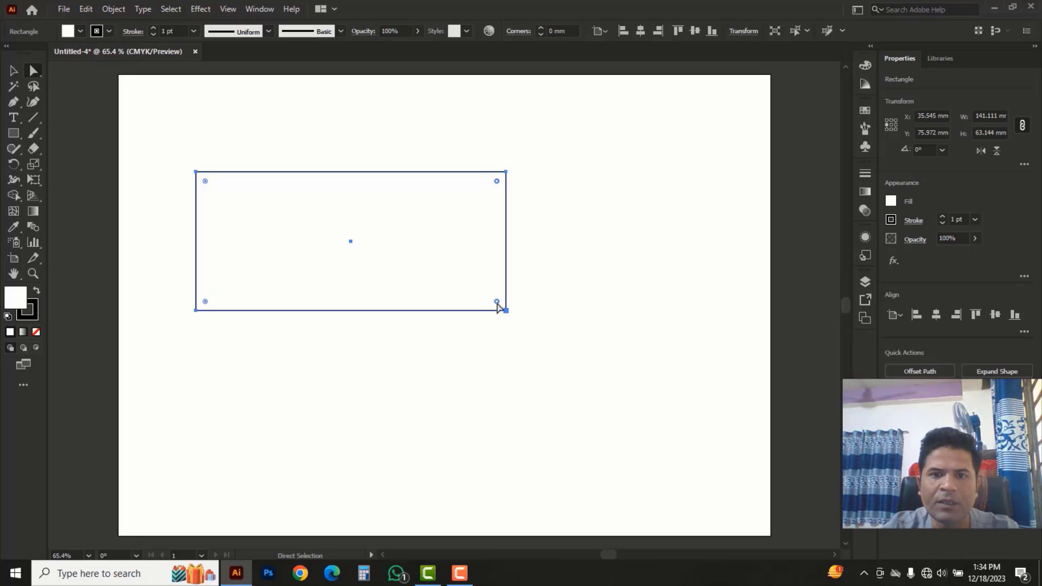
{"action": "left_click_drag", "start_coordinate": [495, 304], "coordinate": [318, 280]}
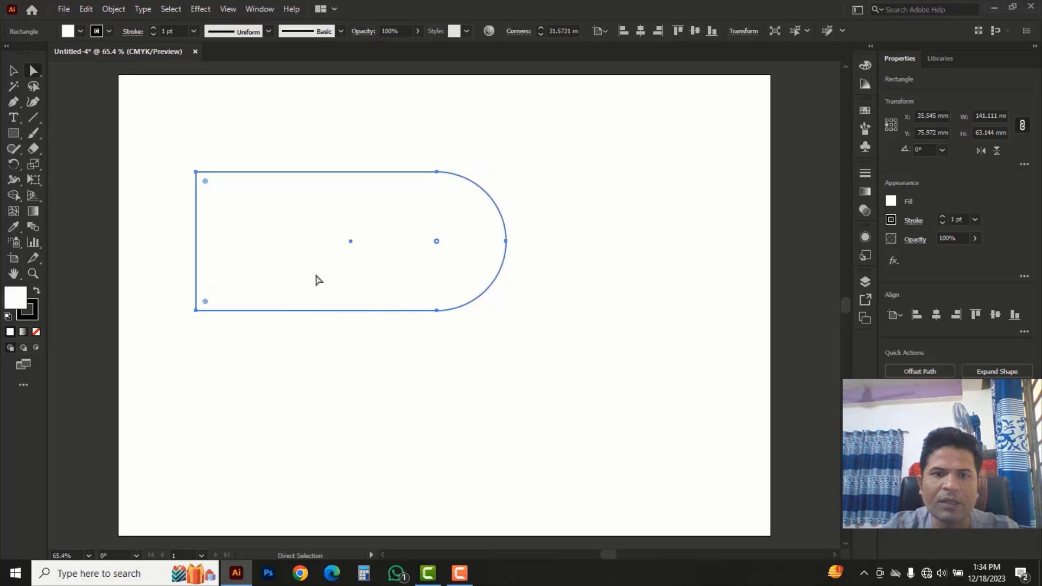
{"action": "left_click", "coordinate": [13, 71]}
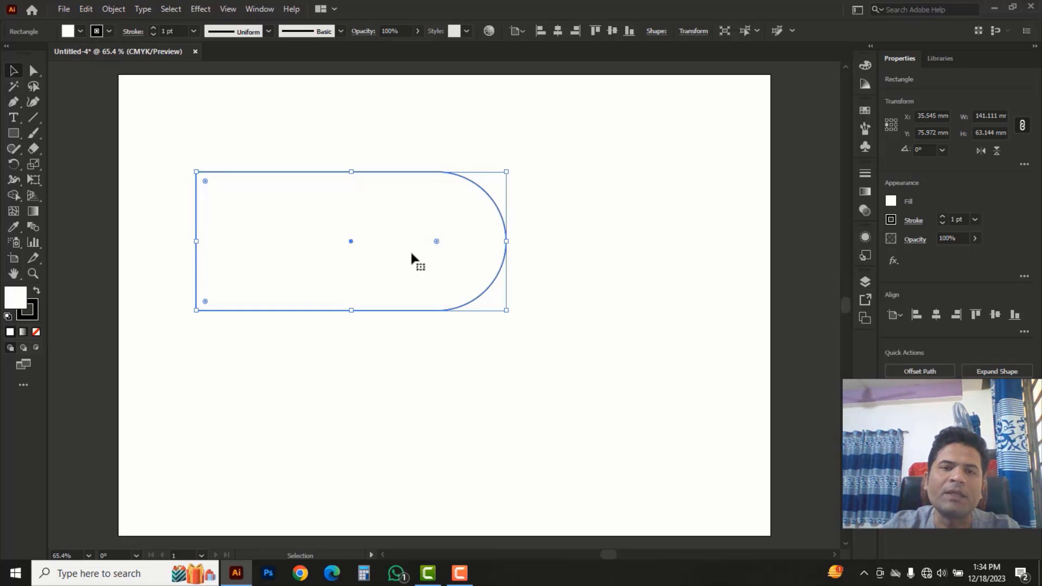
{"action": "key", "text": "a"}
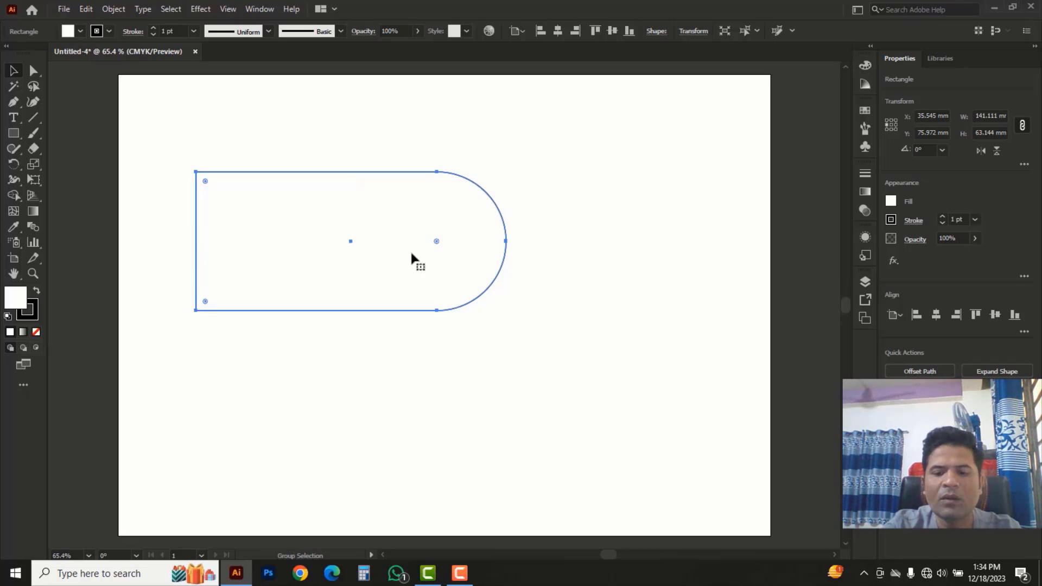
{"action": "key", "text": "v"}
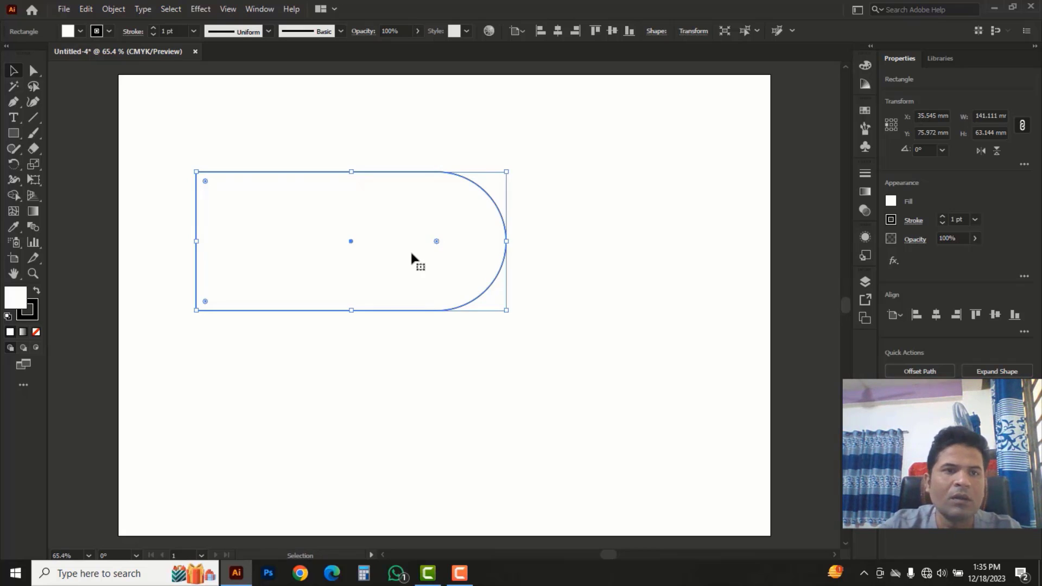
Offset the rounded shape's path inward by -18 mm with miter joins
{"action": "left_click", "coordinate": [113, 10]}
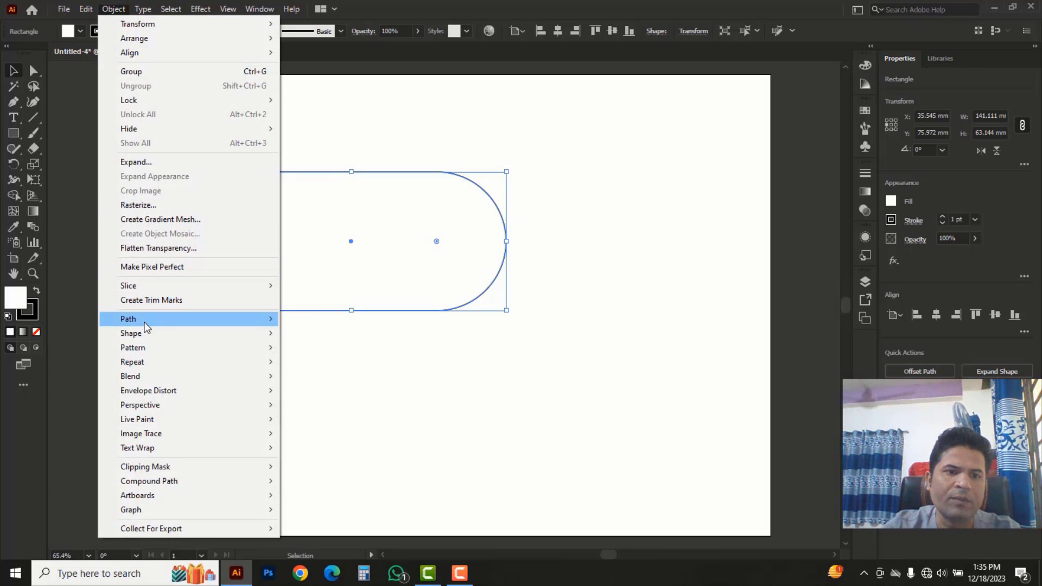
{"action": "mouse_move", "coordinate": [174, 322]}
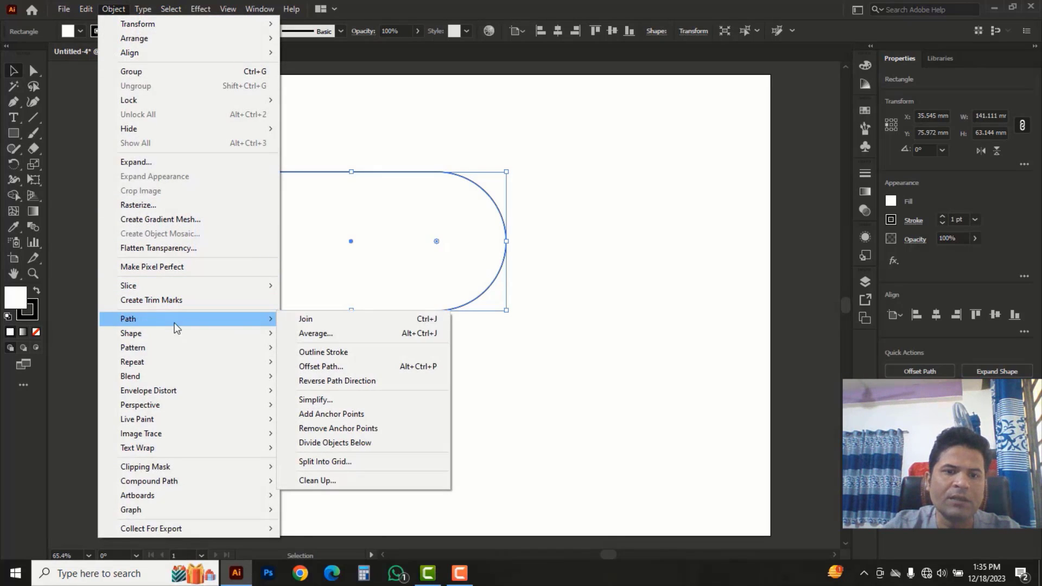
{"action": "left_click", "coordinate": [321, 366]}
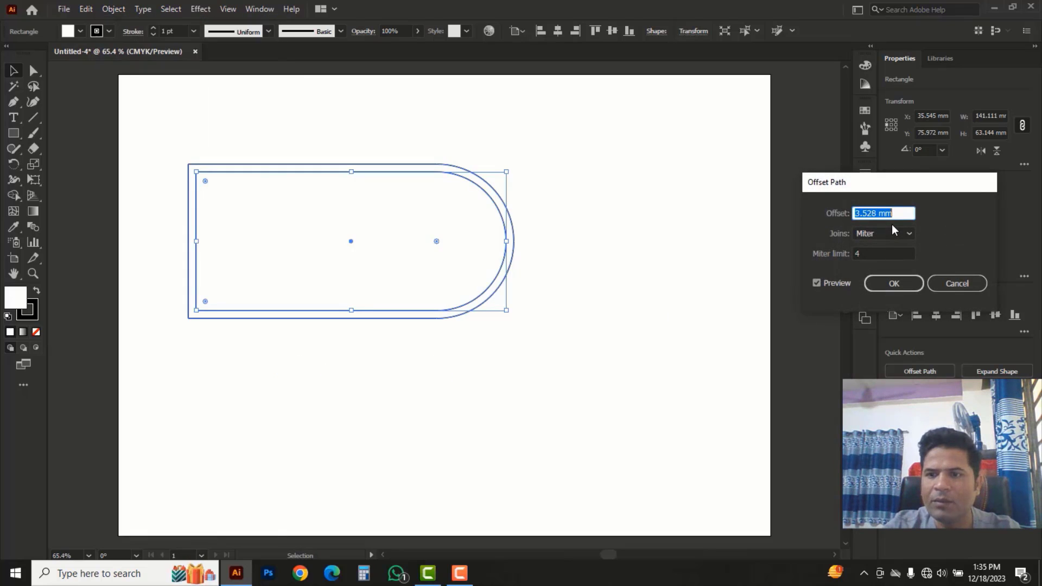
{"action": "type", "text": "-13"}
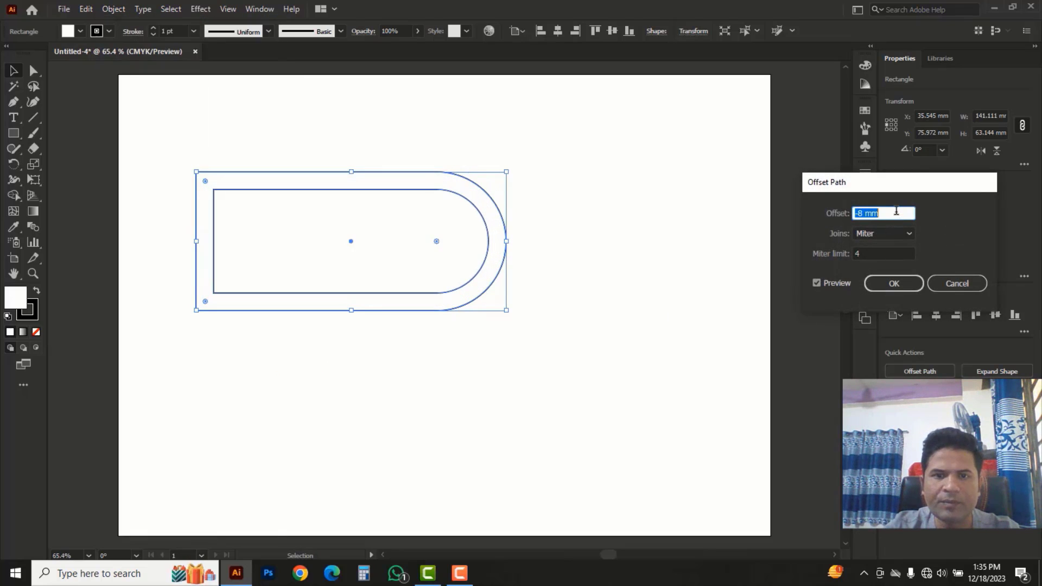
{"action": "key", "text": "Down"}
{"action": "key", "text": "Down"}
{"action": "key", "text": "Down"}
{"action": "key", "text": "Down"}
{"action": "key", "text": "Down"}
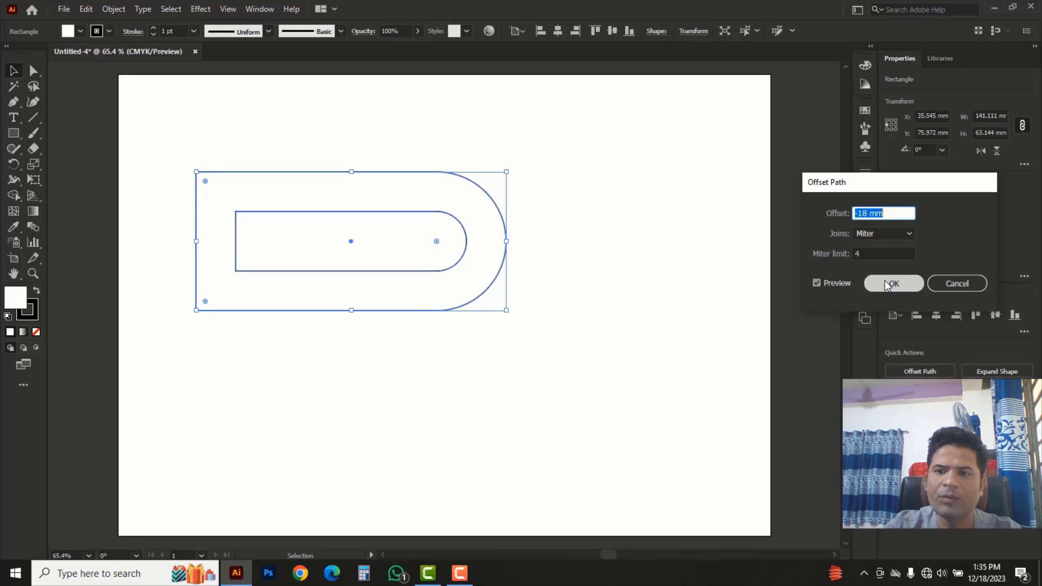
{"action": "left_click", "coordinate": [884, 280]}
Duplicate the inner shape flush below itself and remove the fill from all three shapes
{"action": "left_click", "coordinate": [363, 209]}
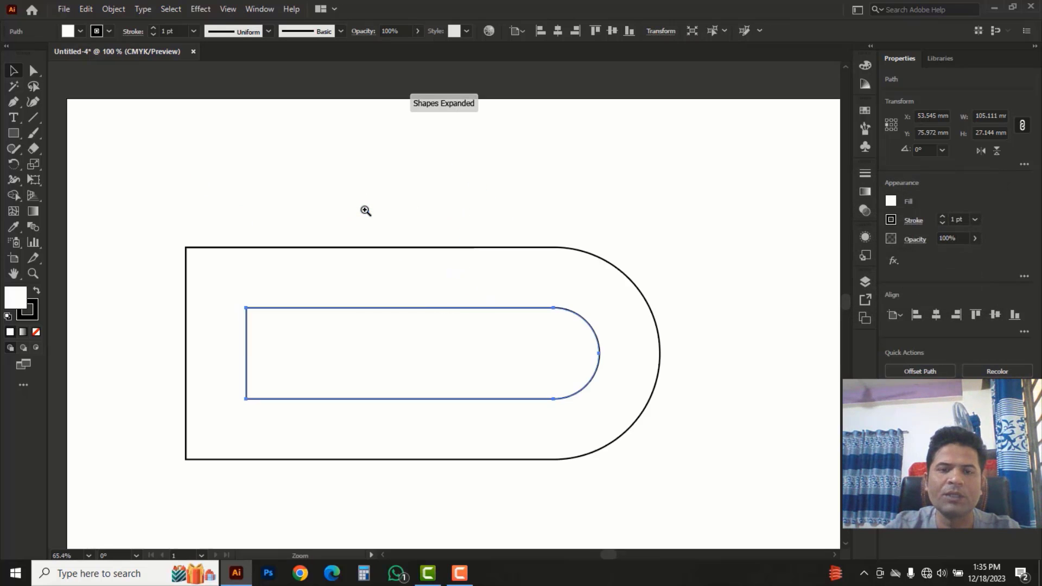
{"action": "left_click_drag", "start_coordinate": [518, 340], "coordinate": [482, 290]}
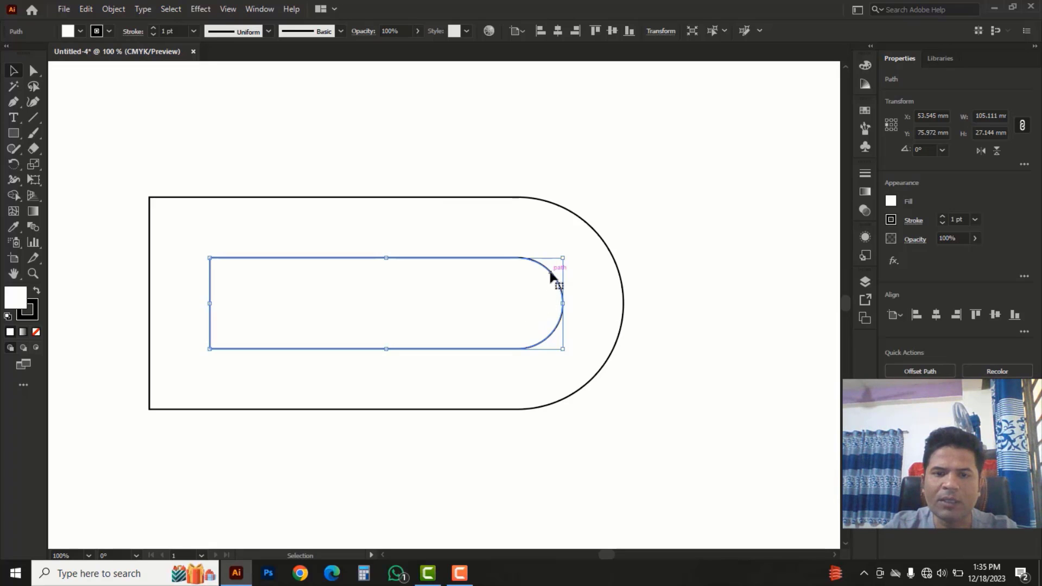
{"action": "left_click_drag", "start_coordinate": [550, 276], "coordinate": [542, 368]}
{"action": "left_click_drag", "start_coordinate": [648, 434], "coordinate": [398, 227]}
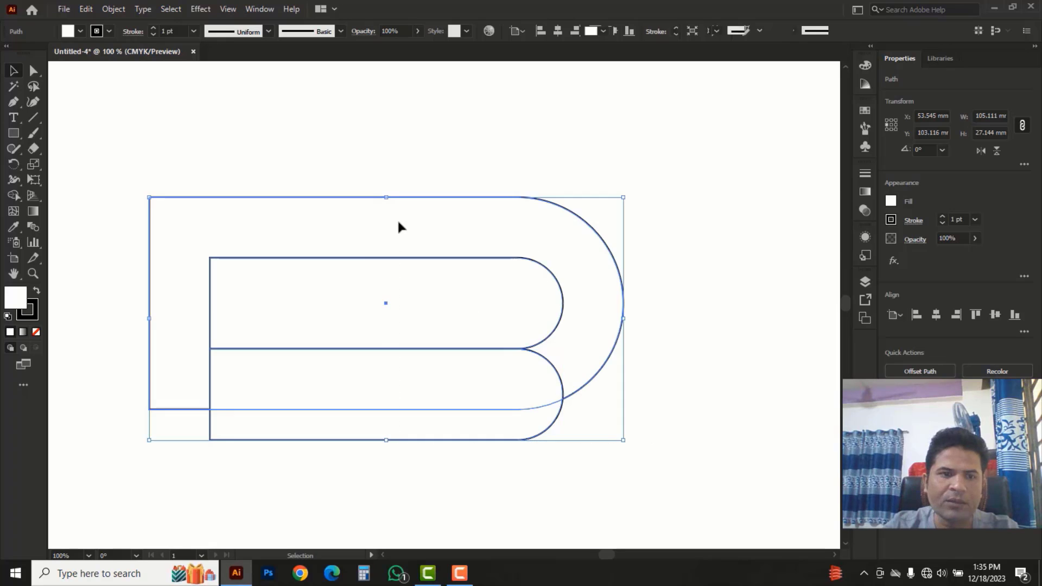
{"action": "left_click", "coordinate": [37, 331]}
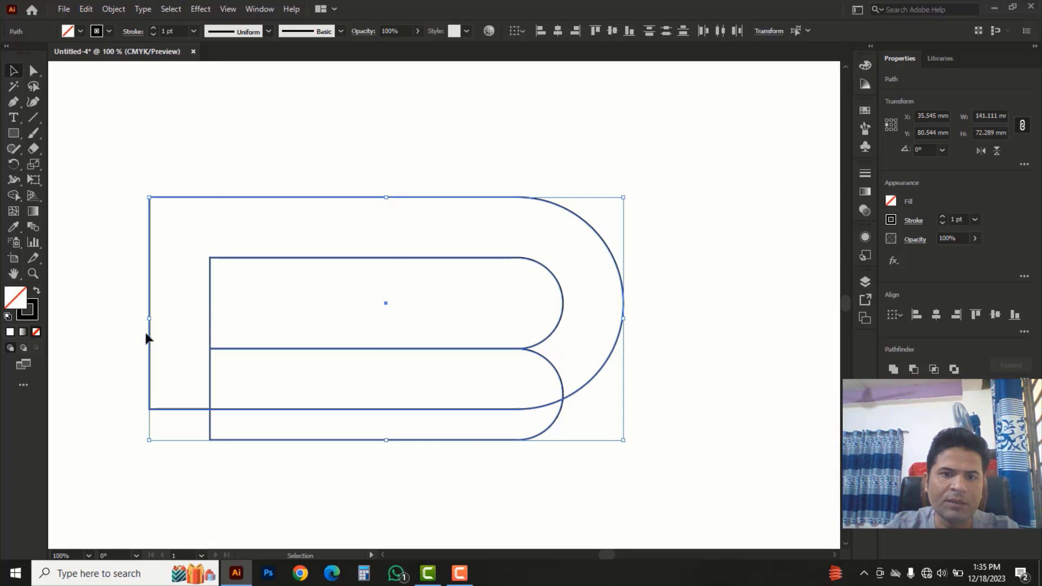
{"action": "left_click", "coordinate": [666, 322]}
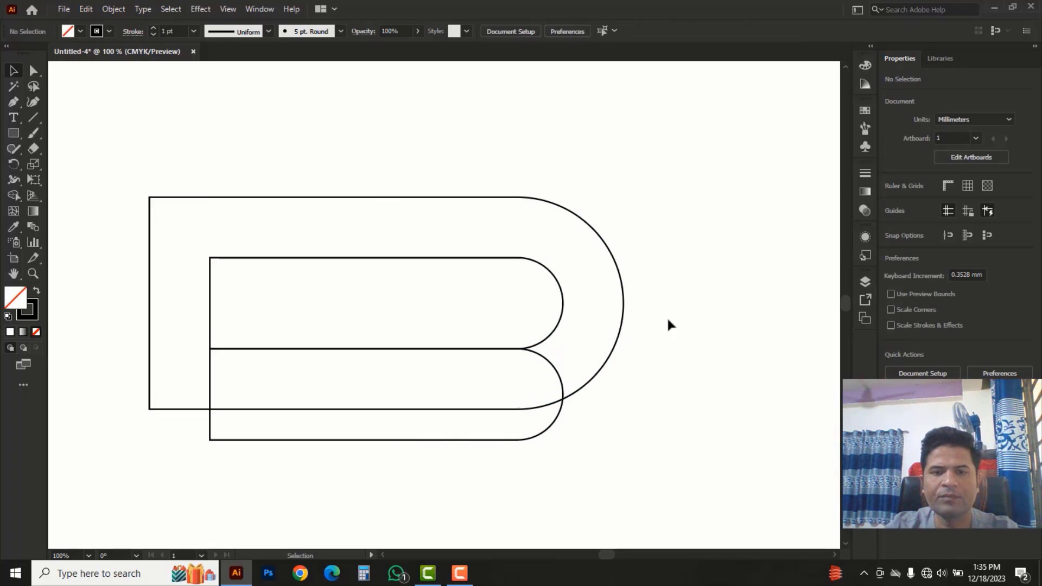
Scale the lower copy to about 175 by 45 mm, spanning from the inner shape's top edge to the outer shape's bottom edge
{"action": "left_click", "coordinate": [508, 439]}
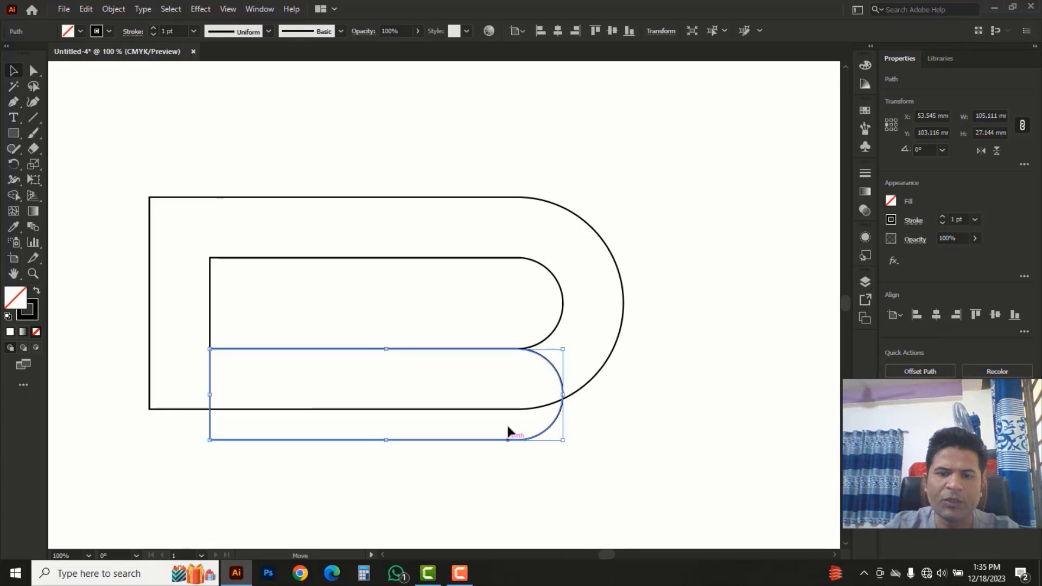
{"action": "left_click_drag", "start_coordinate": [509, 434], "coordinate": [510, 403]}
{"action": "left_click_drag", "start_coordinate": [567, 322], "coordinate": [798, 233]}
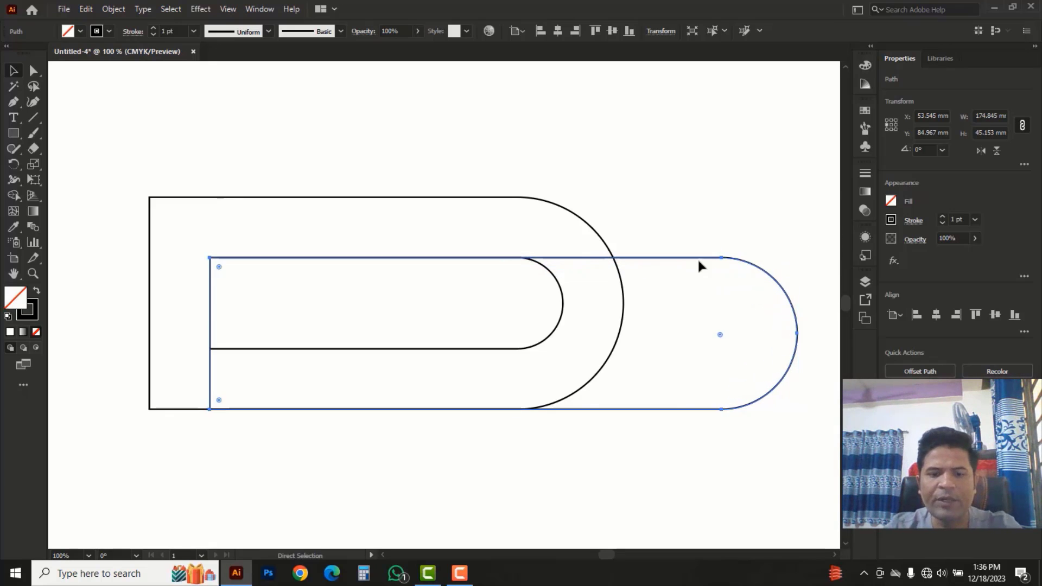
{"action": "key", "text": "ctrl+y"}
{"action": "left_click", "coordinate": [708, 228]}
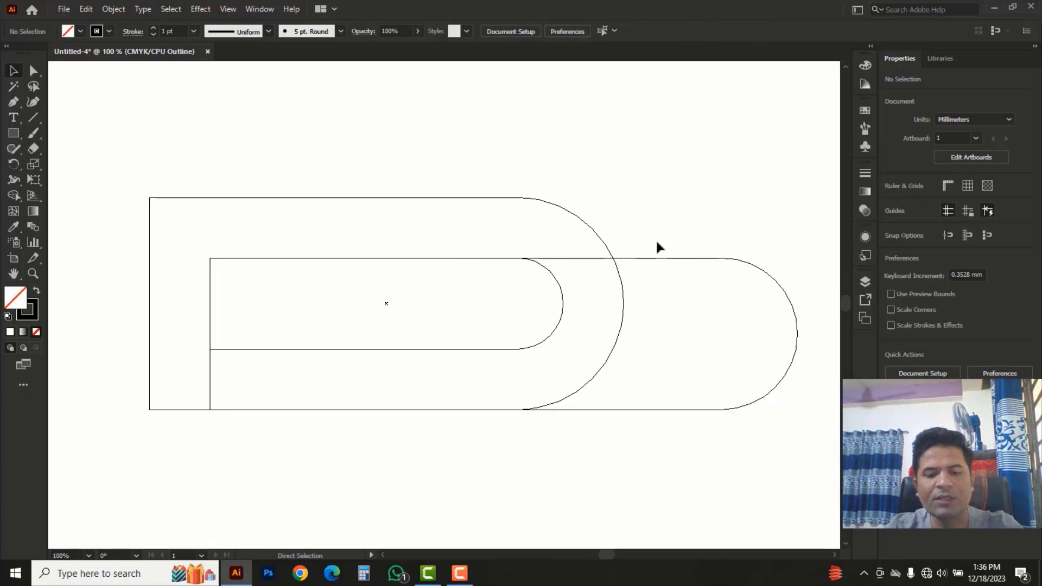
{"action": "key", "text": "ctrl+y"}
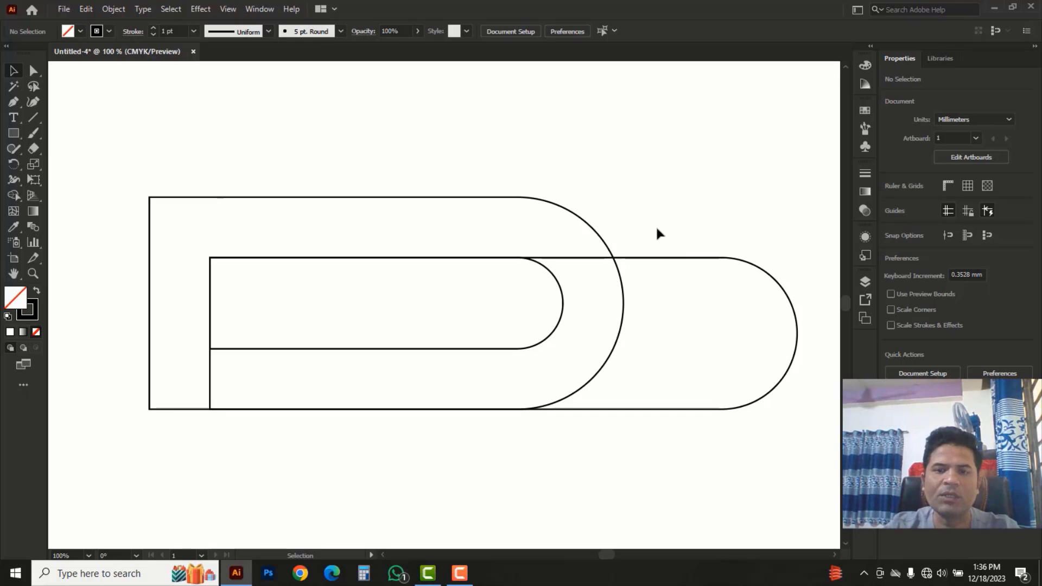
Move the enlarged shape left until its round end fits inside the outer curve, refining the fit in outline view
{"action": "left_click_drag", "start_coordinate": [671, 260], "coordinate": [674, 264]}
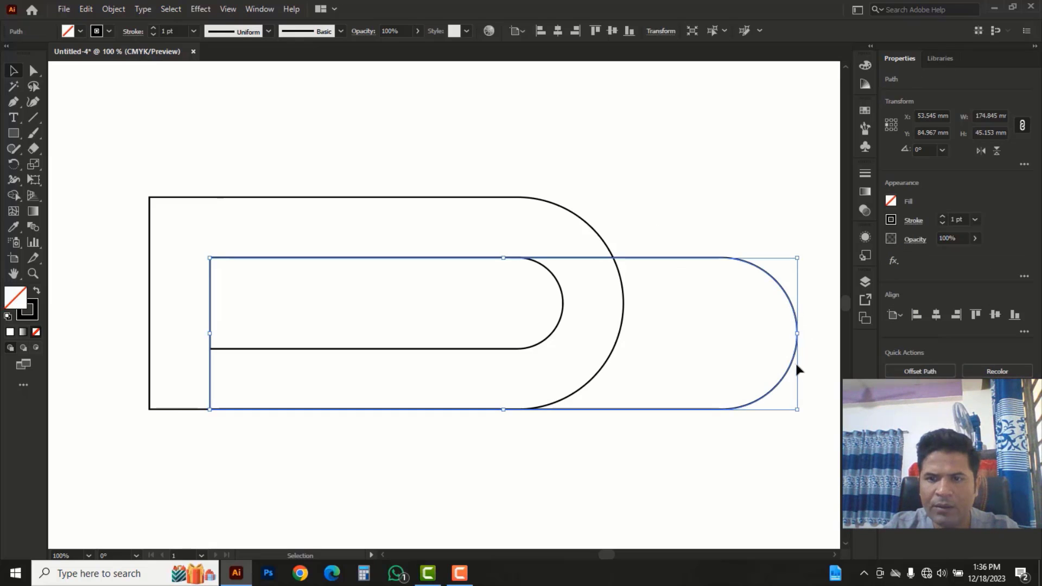
{"action": "left_click_drag", "start_coordinate": [792, 367], "coordinate": [594, 357]}
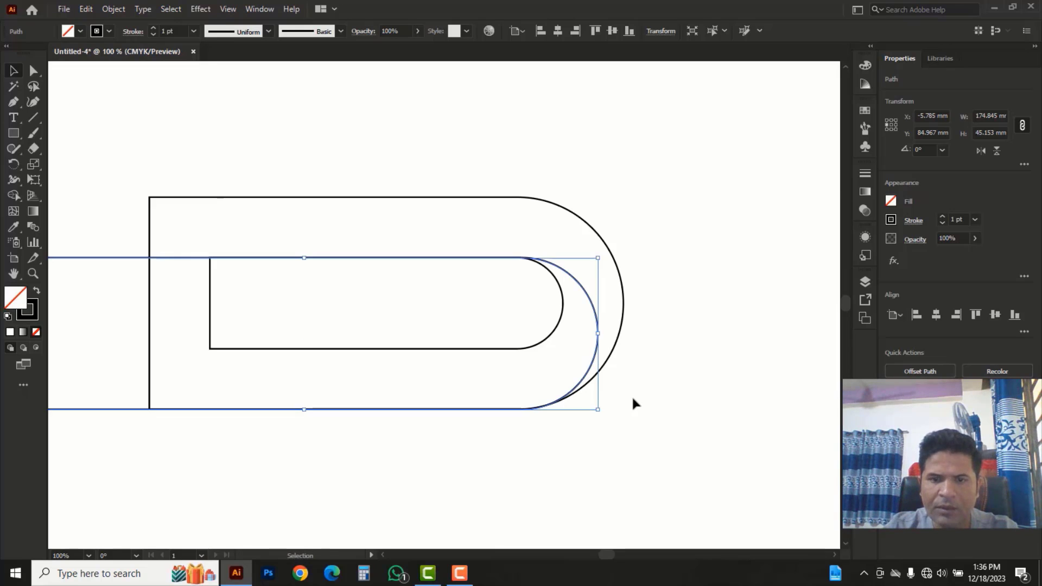
{"action": "left_click", "coordinate": [632, 395]}
{"action": "key", "text": "ctrl+y"}
{"action": "key", "text": "ctrl+space"}
{"action": "left_click", "coordinate": [543, 395]}
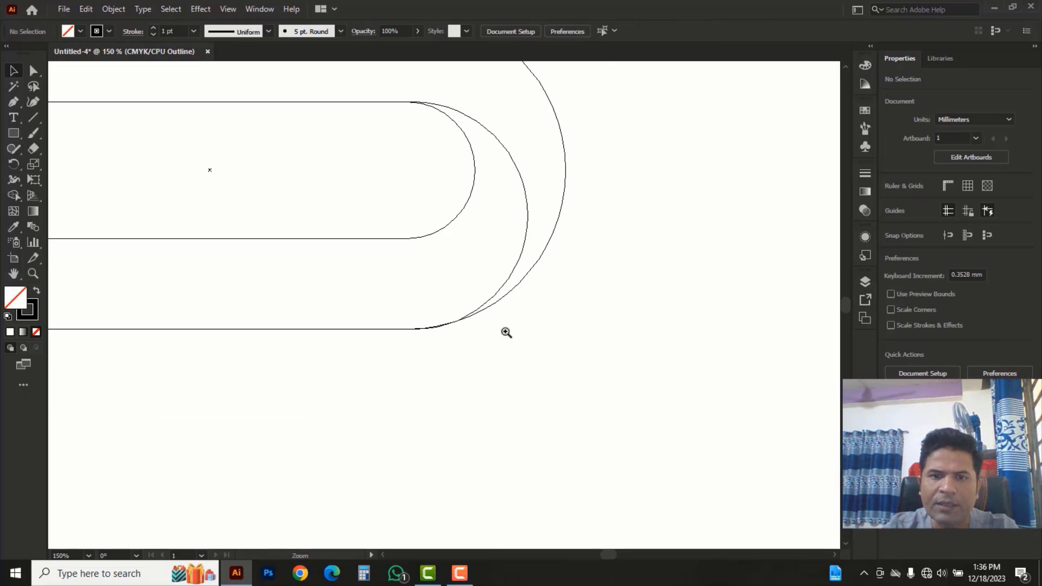
{"action": "left_click", "coordinate": [395, 282]}
{"action": "left_click", "coordinate": [416, 285]}
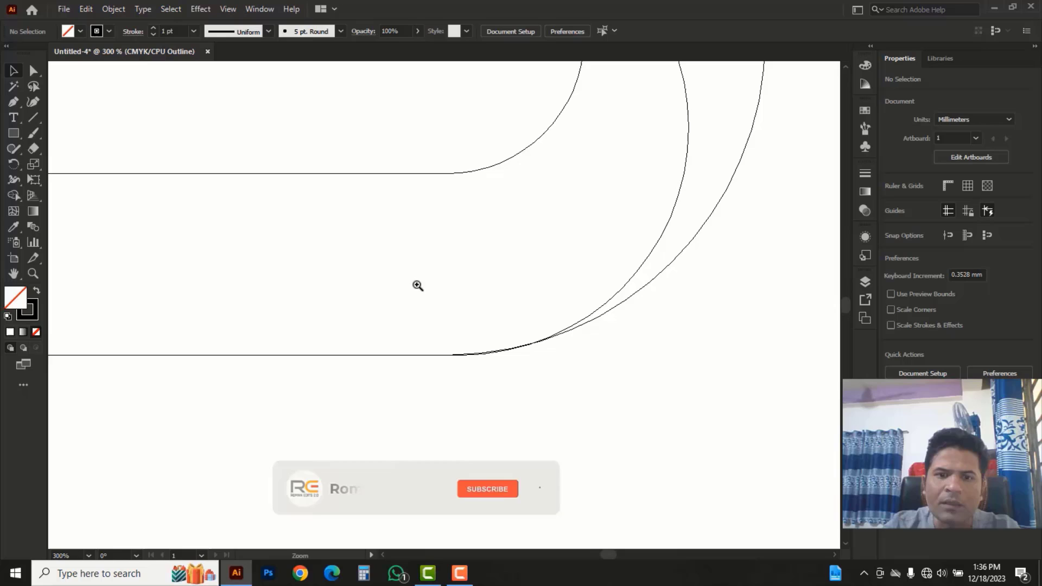
{"action": "left_click", "coordinate": [496, 288]}
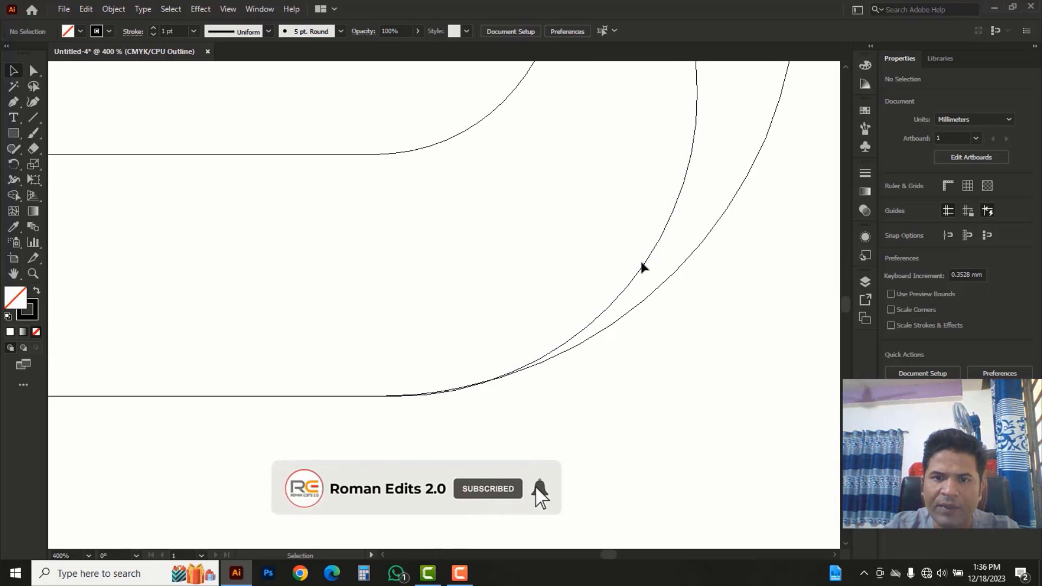
{"action": "left_click_drag", "start_coordinate": [641, 265], "coordinate": [592, 304]}
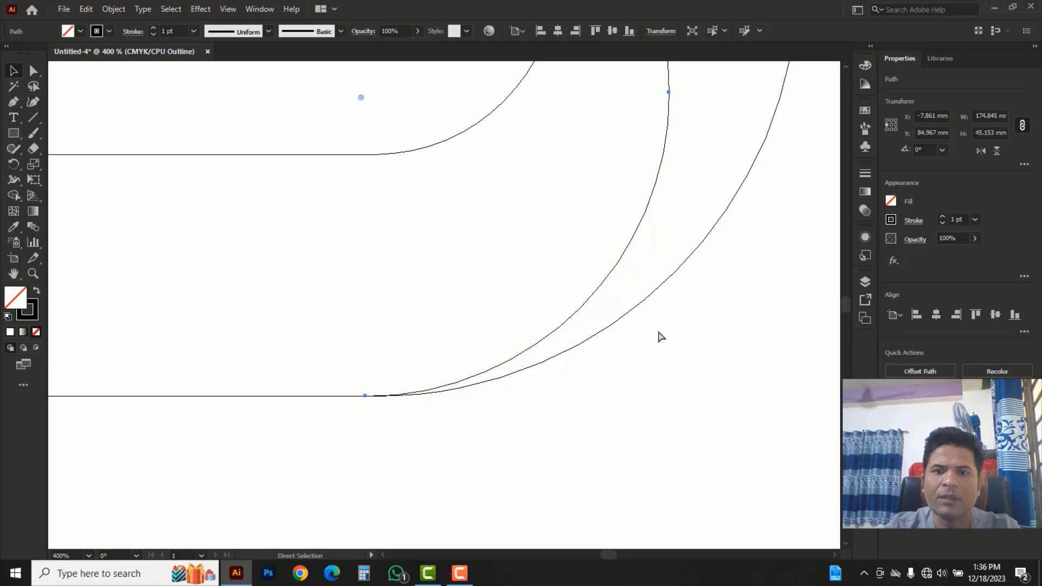
Return the drawing from outline to preview display and clear the selection
{"action": "left_click", "coordinate": [531, 285], "text": "alt"}
{"action": "left_click", "coordinate": [490, 249], "text": "alt"}
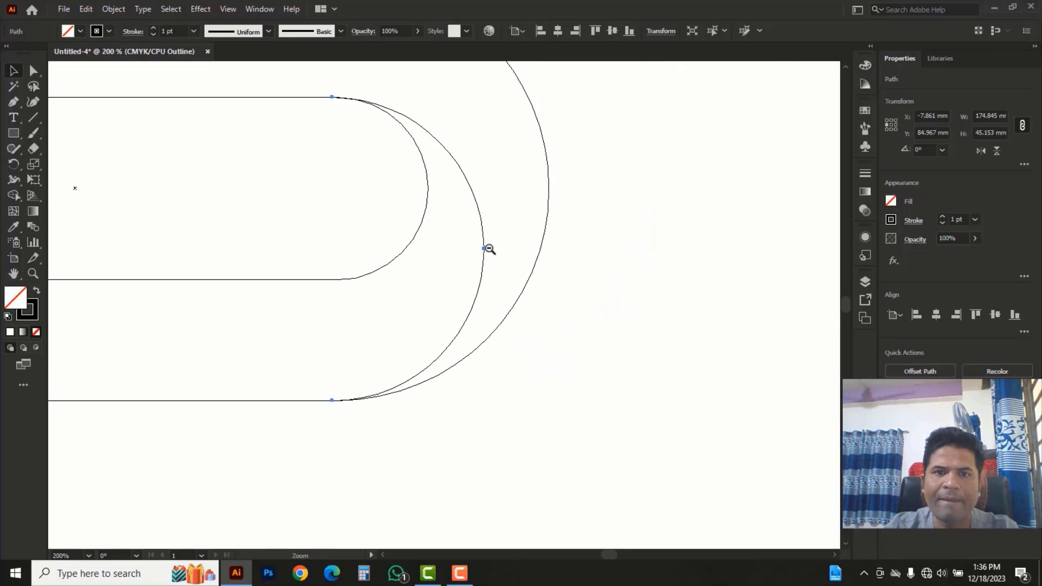
{"action": "left_click", "coordinate": [416, 237], "text": "alt"}
{"action": "left_click_drag", "start_coordinate": [408, 331], "coordinate": [609, 335]}
{"action": "key", "text": "ctrl+y"}
{"action": "key", "text": "a"}
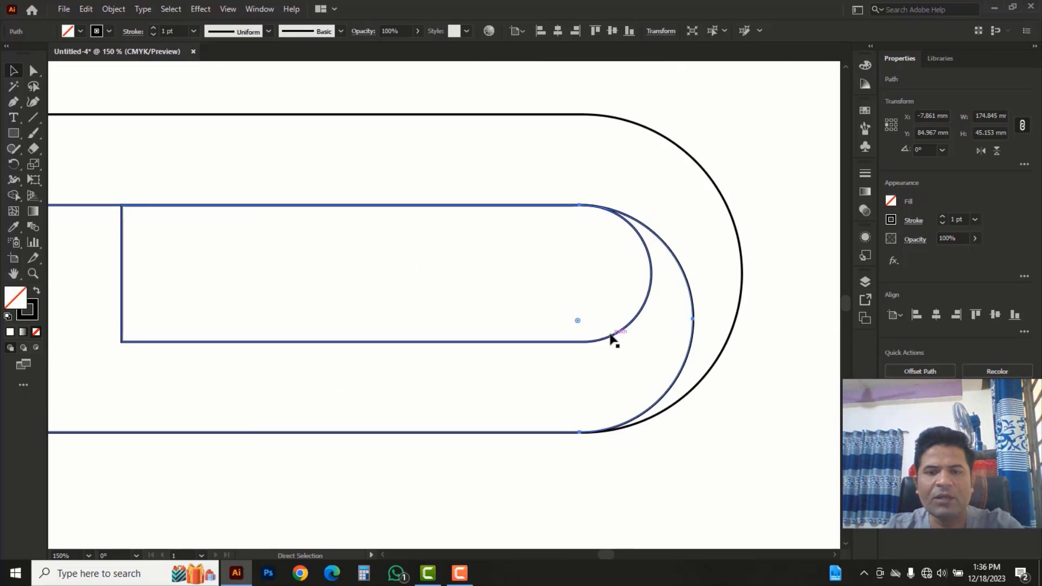
{"action": "key", "text": "v"}
{"action": "left_click", "coordinate": [723, 401]}
Copy the outer shape and the original inner shape downward, and rotate the copies 90° clockwise so their round ends point down
{"action": "left_click", "coordinate": [602, 316], "text": "alt"}
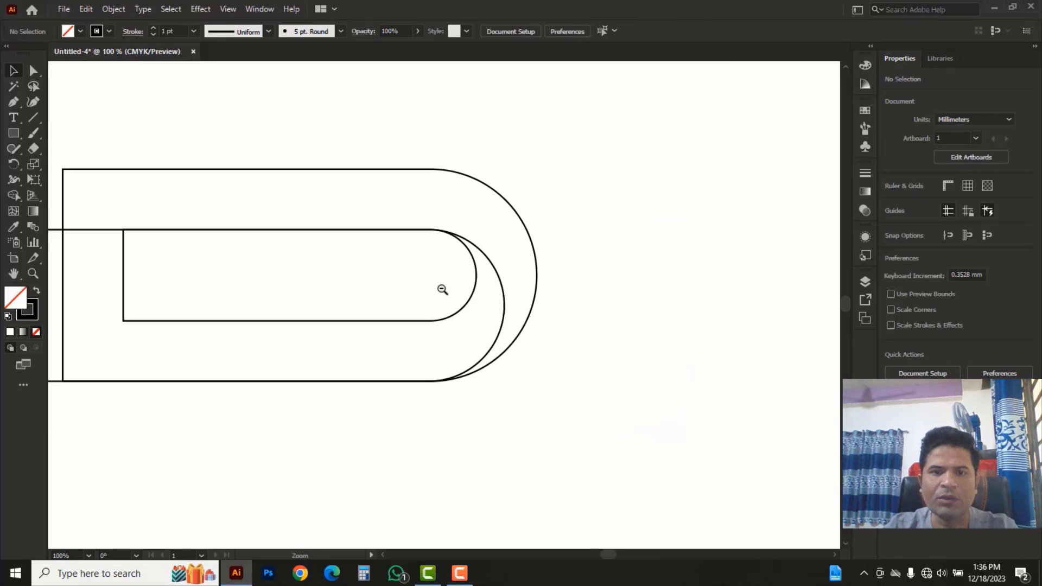
{"action": "left_click", "coordinate": [412, 279], "text": "alt"}
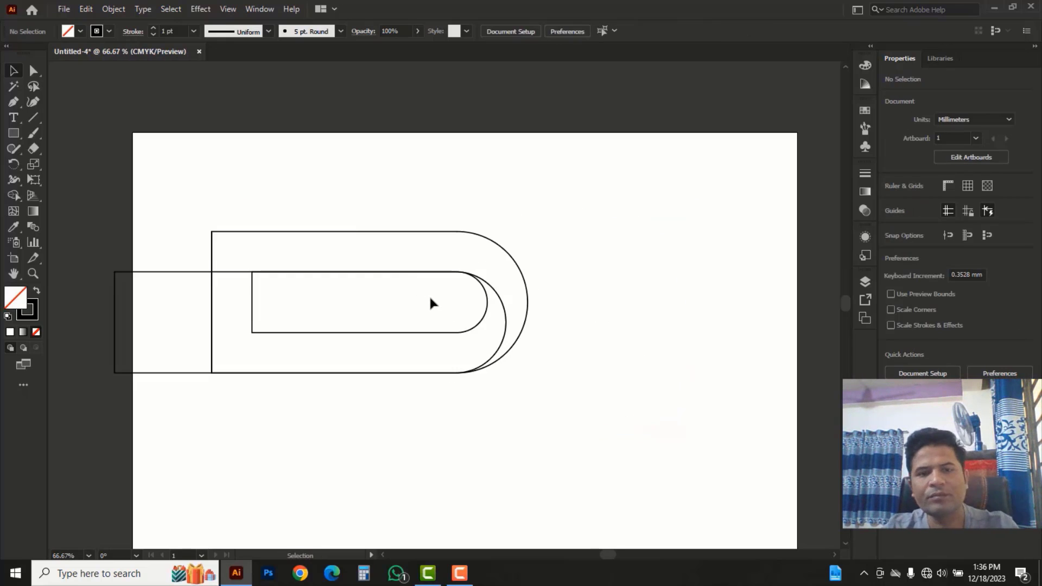
{"action": "left_click_drag", "start_coordinate": [285, 308], "coordinate": [252, 386]}
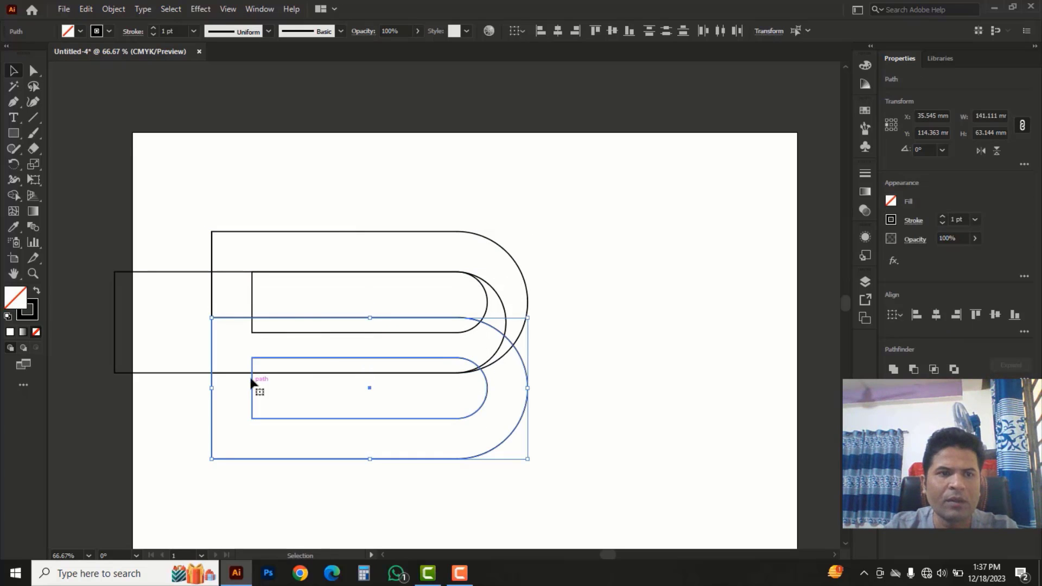
{"action": "scroll", "coordinate": [367, 390], "scroll_direction": "down", "scroll_amount": 5}
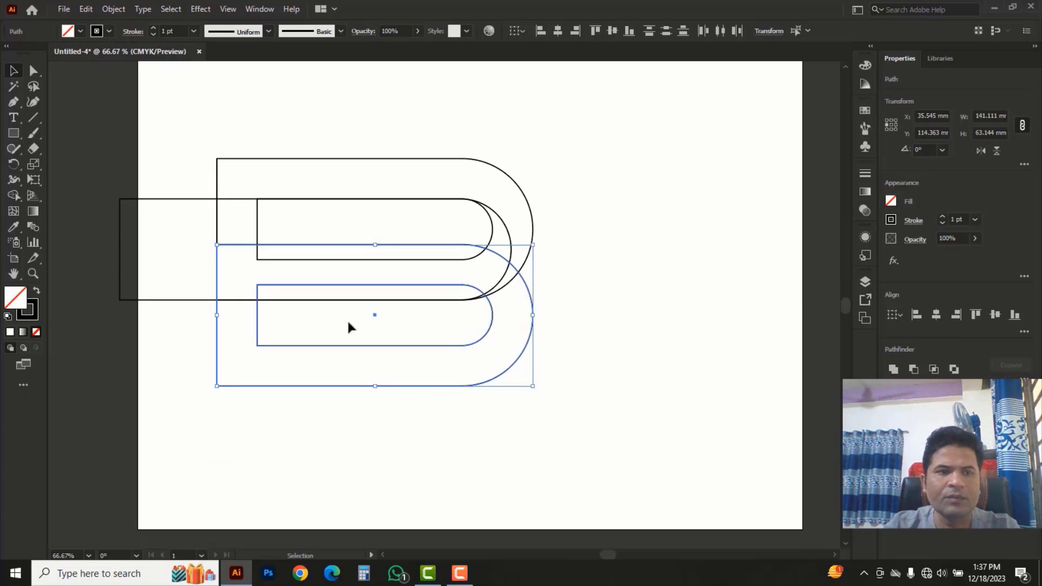
{"action": "left_click", "coordinate": [13, 164]}
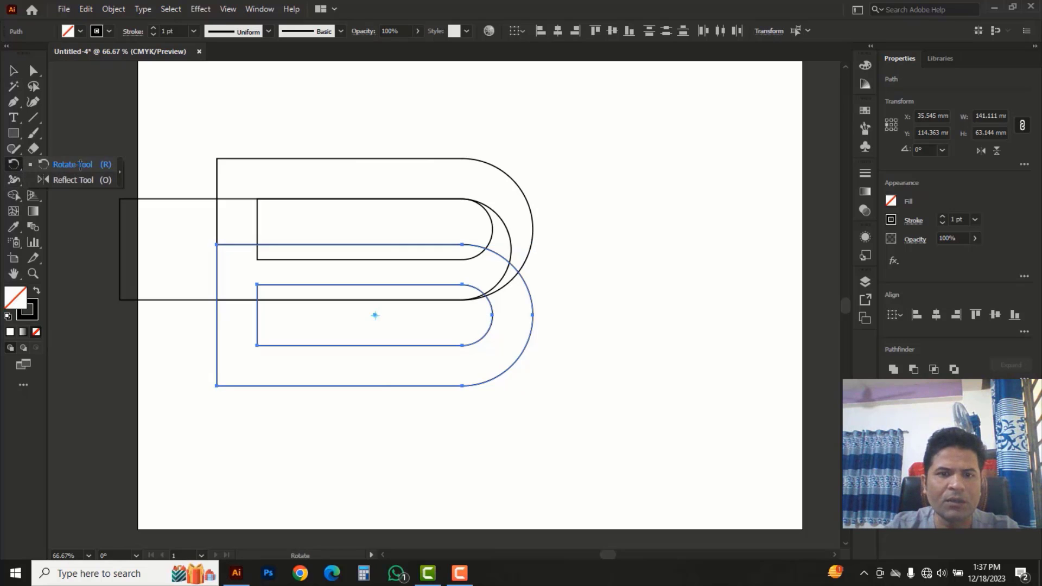
{"action": "left_click_drag", "start_coordinate": [605, 245], "coordinate": [419, 465]}
{"action": "left_click", "coordinate": [12, 74]}
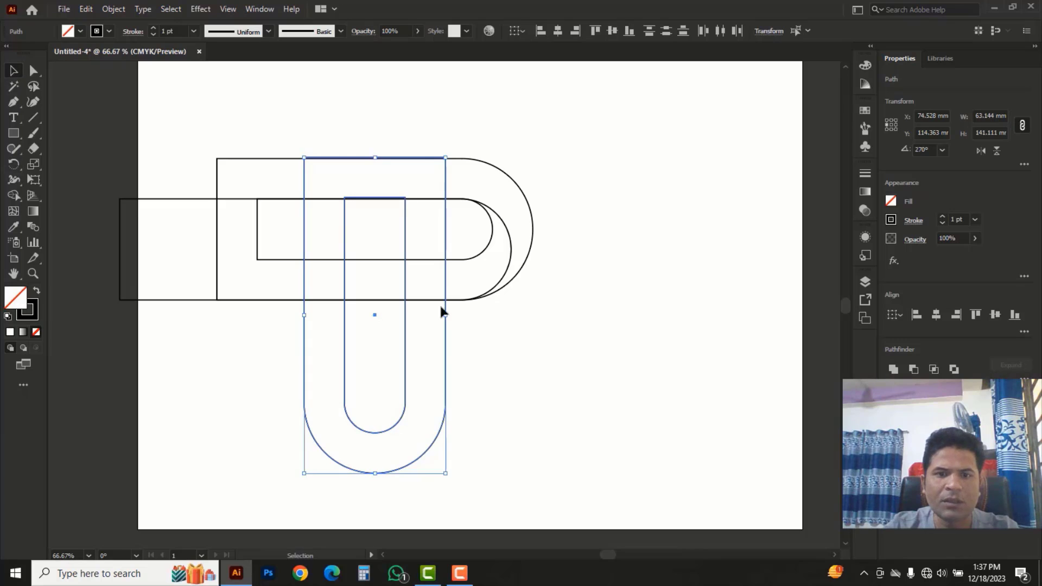
Move the downward-pointing pair up and left across the horizontal shapes, and place a duplicate of the pair to its right
{"action": "left_click_drag", "start_coordinate": [445, 346], "coordinate": [340, 273]}
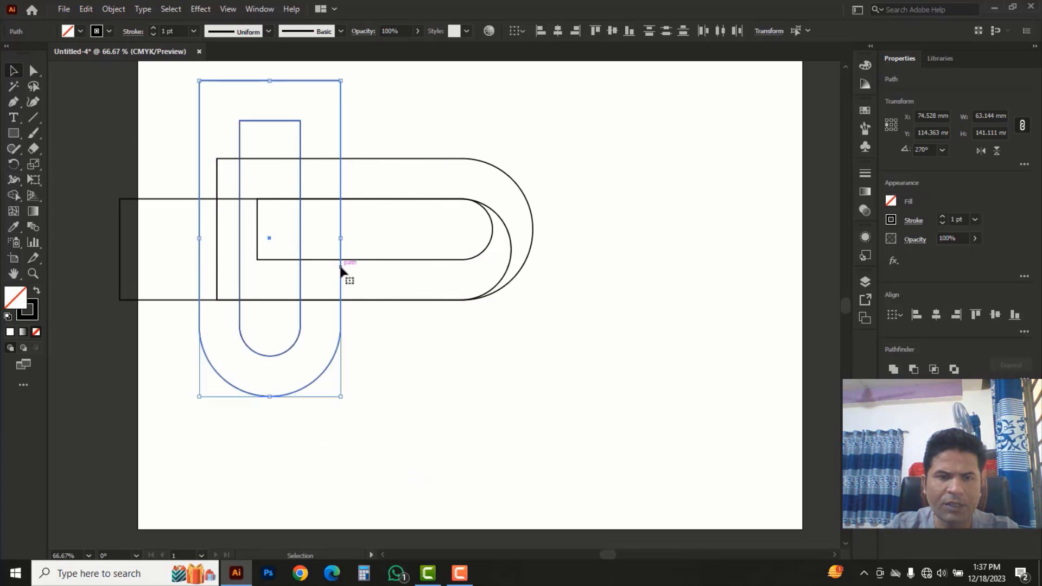
{"action": "left_click", "coordinate": [461, 344]}
{"action": "left_click_drag", "start_coordinate": [379, 384], "coordinate": [469, 395]}
Rotate the duplicated pair about 37° counterclockwise and move it down and left so it crosses the vertical pair
{"action": "left_click", "coordinate": [14, 165]}
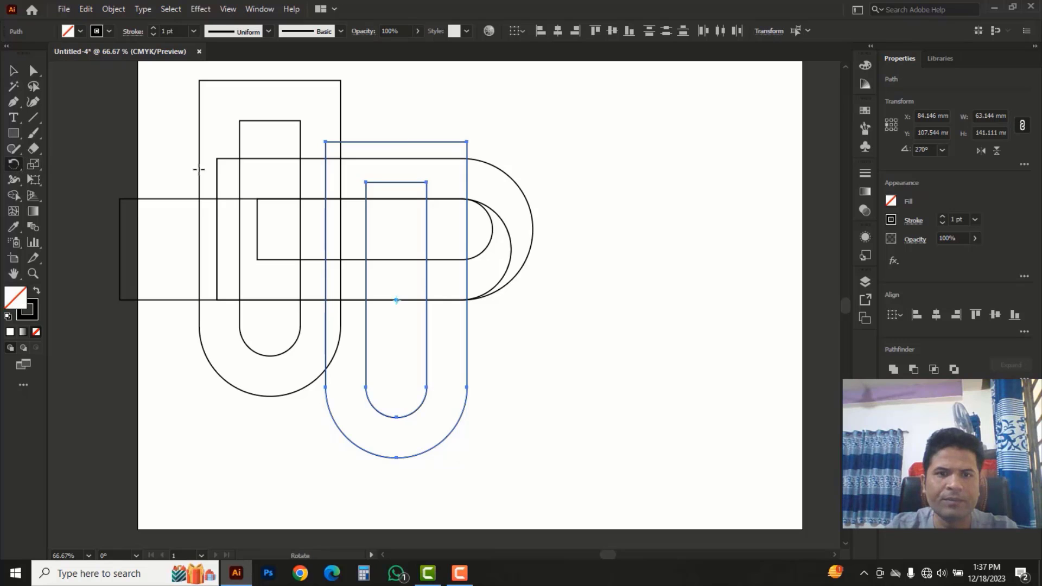
{"action": "left_click_drag", "start_coordinate": [439, 124], "coordinate": [318, 115]}
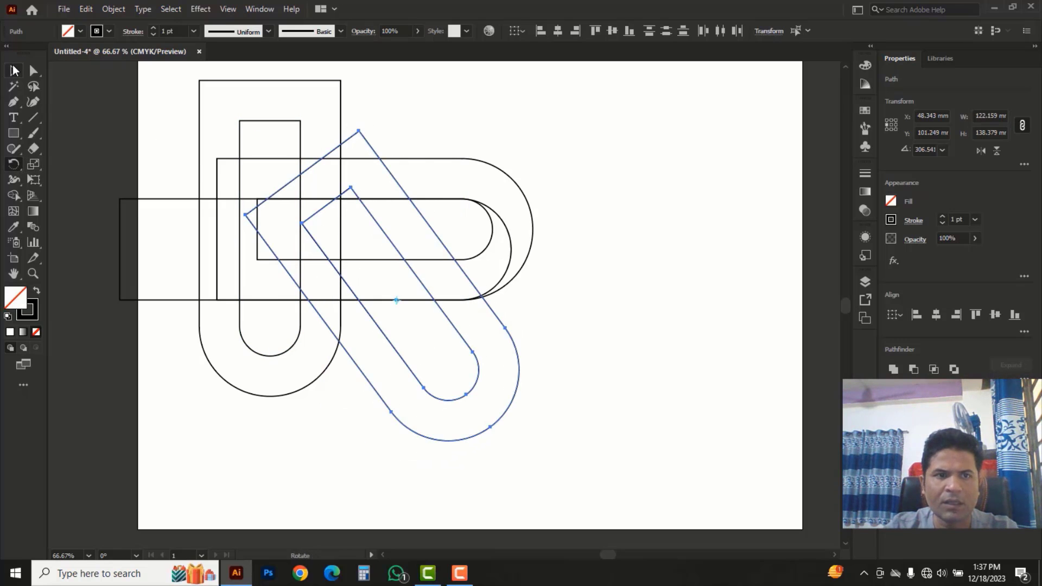
{"action": "left_click", "coordinate": [15, 71]}
{"action": "left_click_drag", "start_coordinate": [509, 332], "coordinate": [455, 358]}
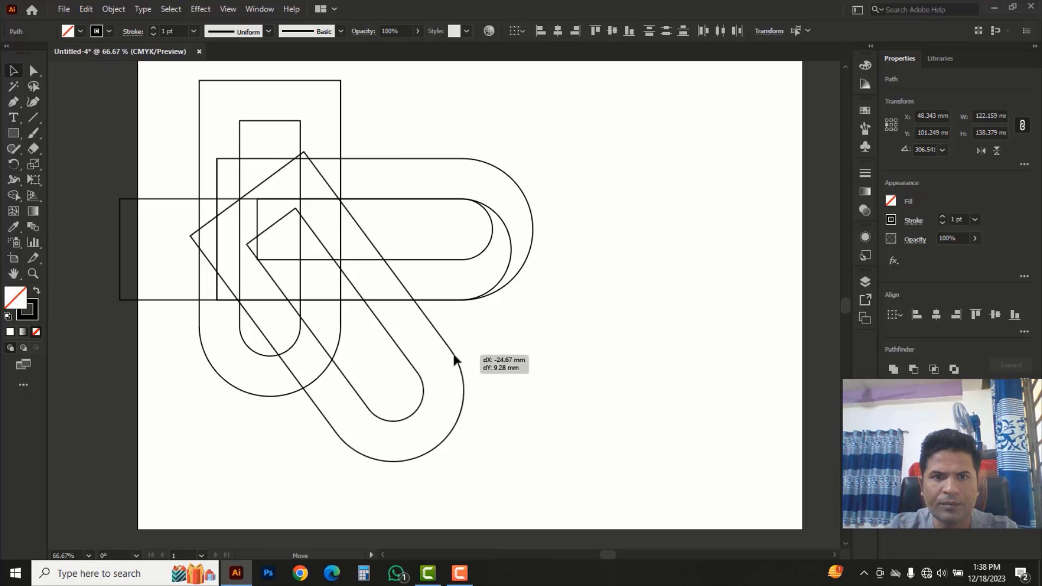
{"action": "left_click_drag", "start_coordinate": [455, 358], "coordinate": [448, 360]}
Enlarge the tilted pair at its round end to about 139 by 161 mm, and extend its straight ends further up and left
{"action": "scroll", "coordinate": [405, 380], "scroll_direction": "down", "scroll_amount": 3}
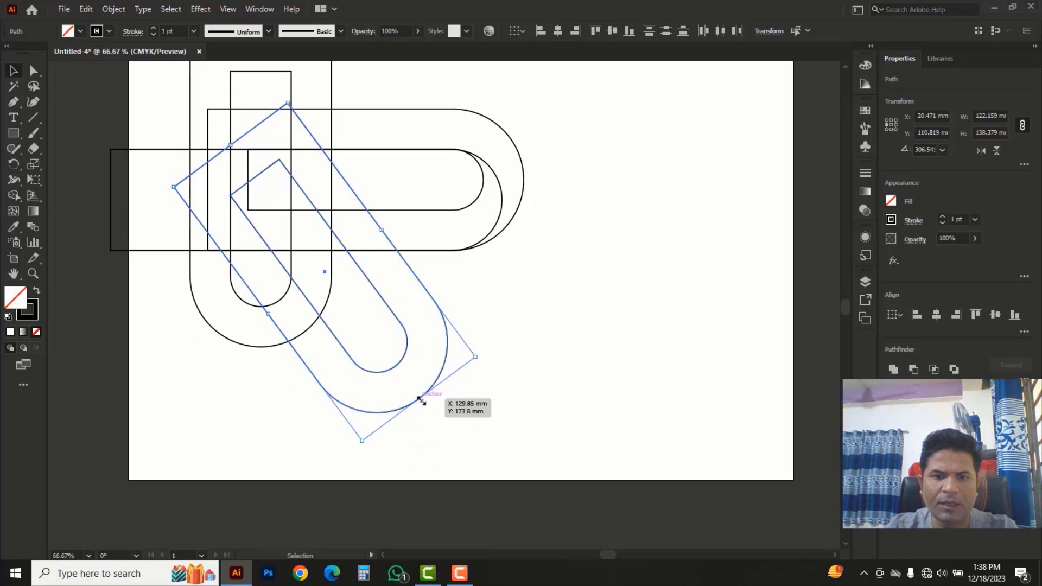
{"action": "left_click_drag", "start_coordinate": [422, 401], "coordinate": [477, 442]}
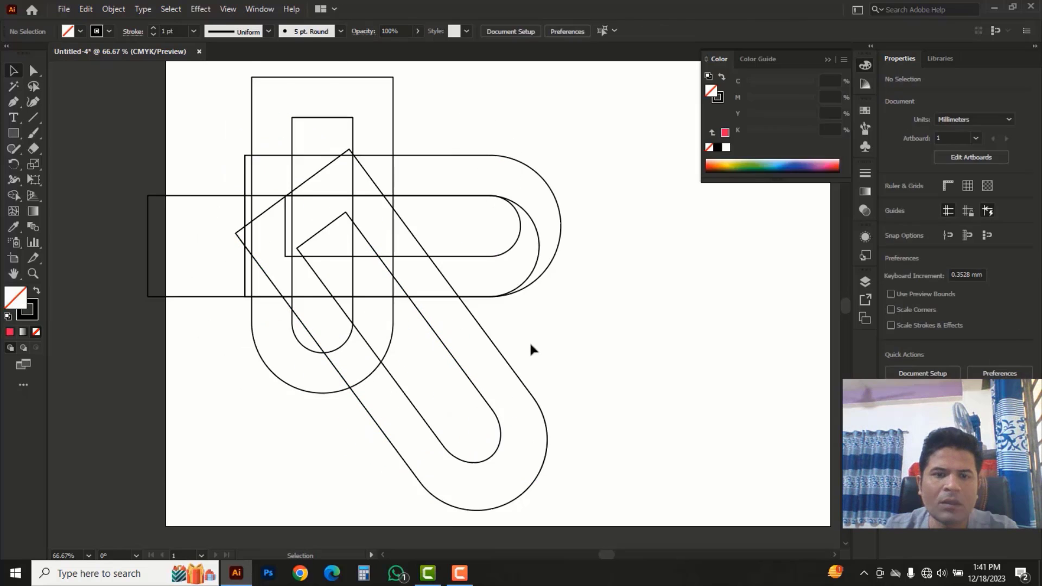
{"action": "left_click", "coordinate": [494, 349]}
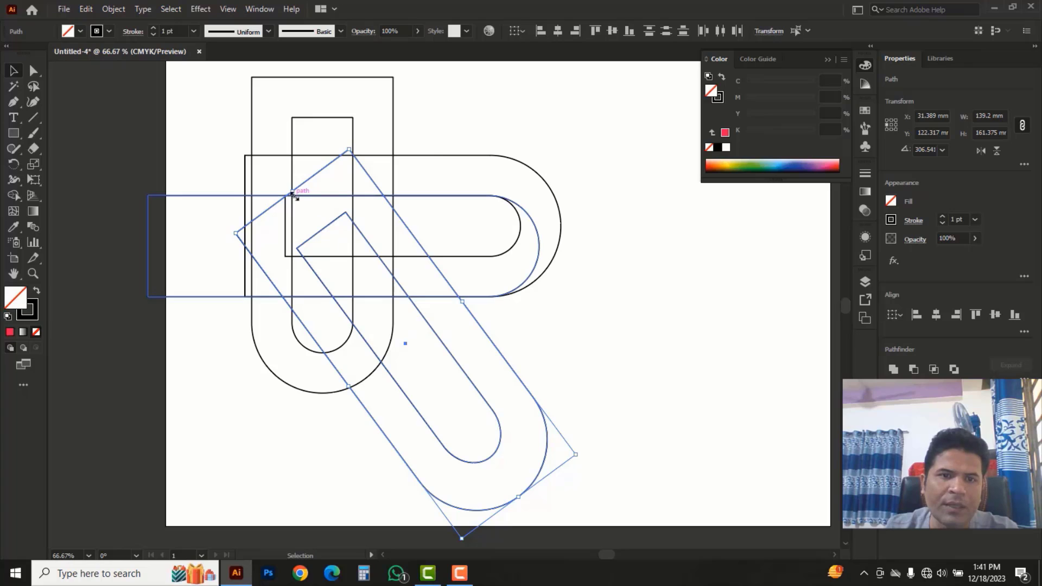
{"action": "left_click_drag", "start_coordinate": [292, 193], "coordinate": [205, 85]}
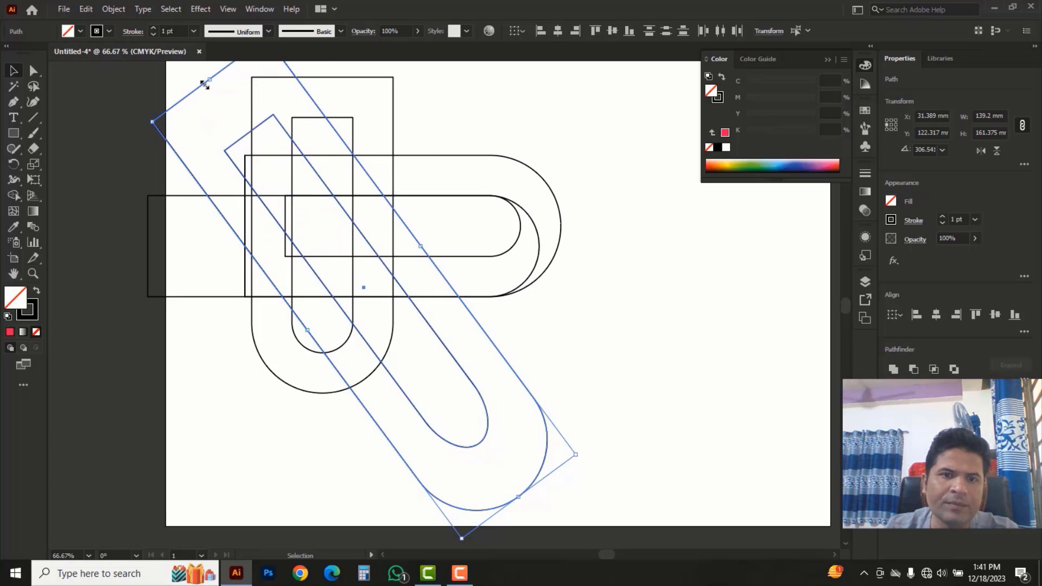
{"action": "left_click", "coordinate": [562, 333]}
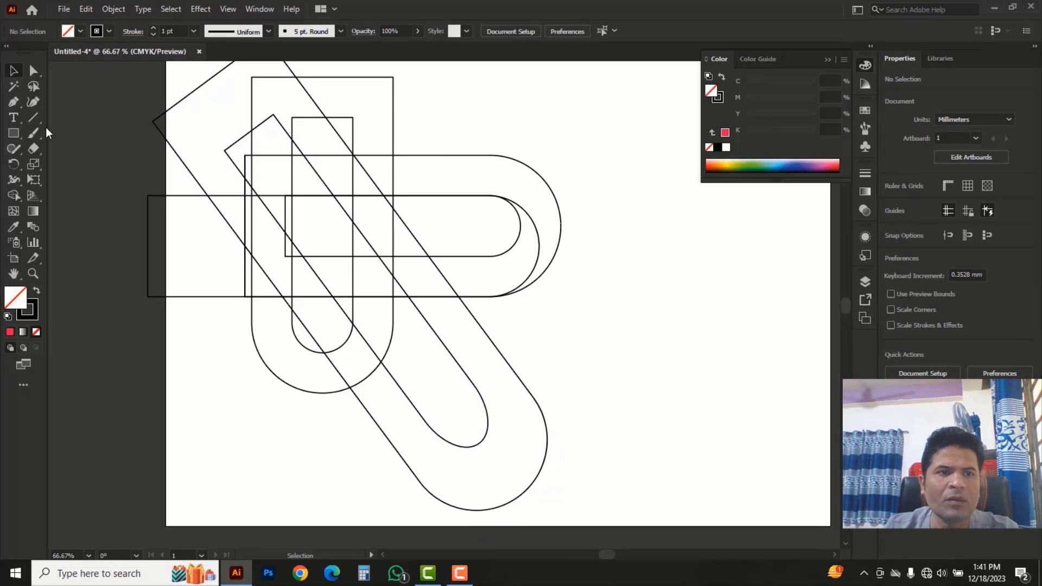
Draw a horizontal line about 164 mm long and move it up to the lowest point of the vertical outer shape
{"action": "left_click_drag", "start_coordinate": [18, 103], "coordinate": [83, 103]}
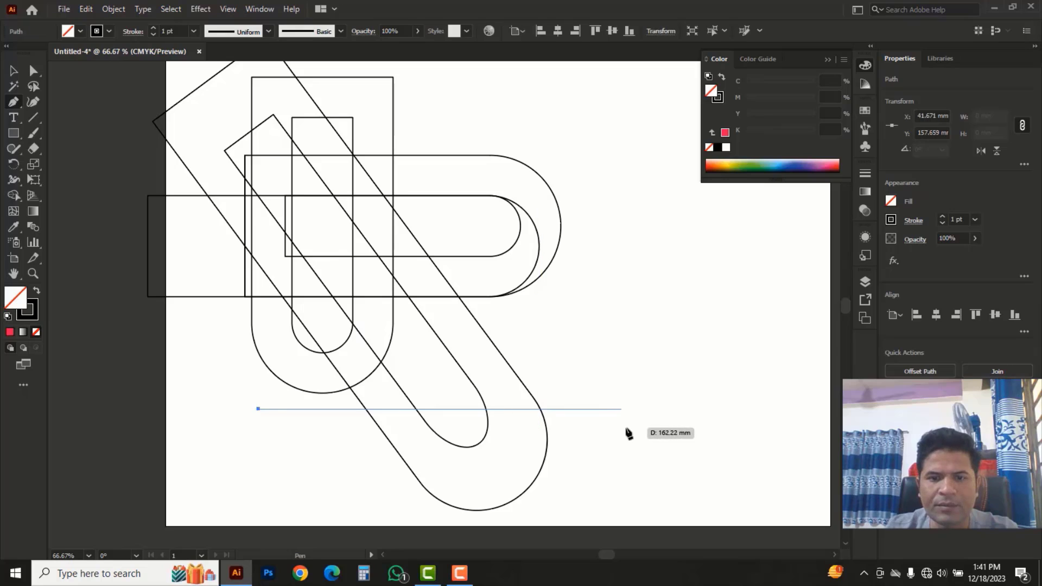
{"action": "left_click", "coordinate": [625, 408]}
{"action": "key", "text": "v"}
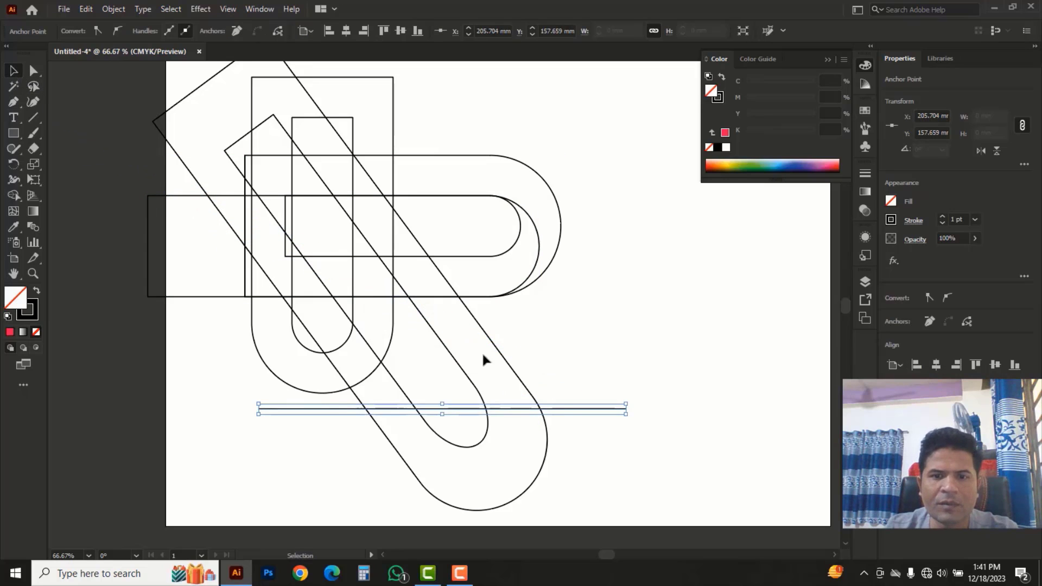
{"action": "left_click_drag", "start_coordinate": [568, 413], "coordinate": [569, 397]}
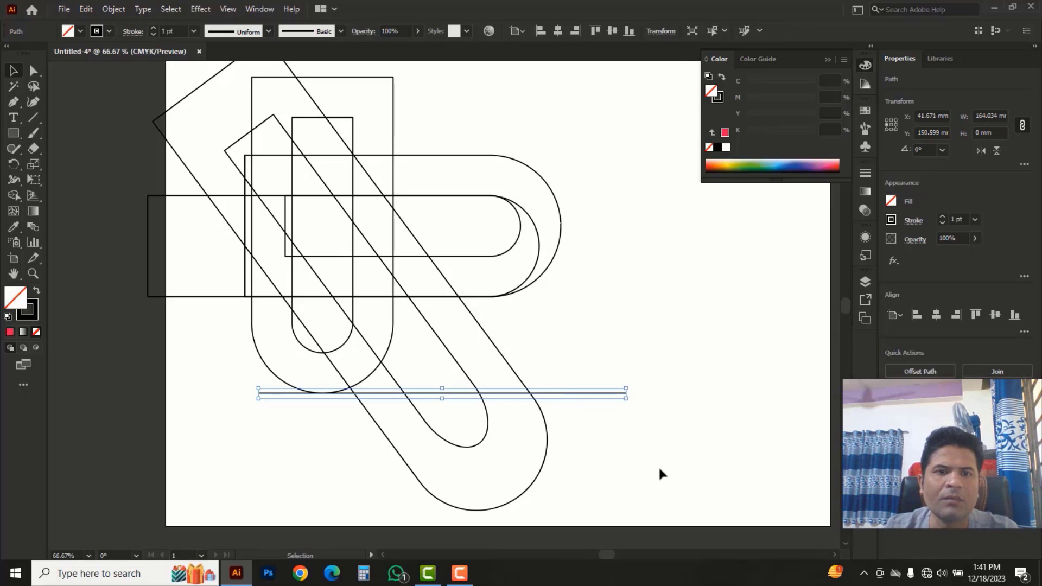
Form an R with the Shape Builder, merging the upper band regions in green and the lower bowl and diagonal leg regions in blue
{"action": "left_click_drag", "start_coordinate": [659, 469], "coordinate": [206, 109]}
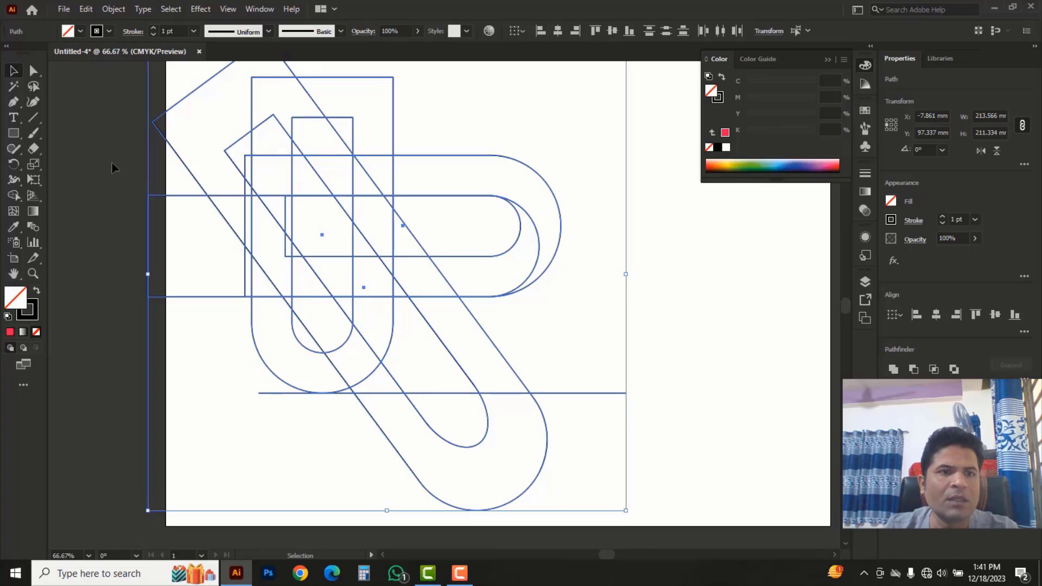
{"action": "left_click", "coordinate": [18, 193]}
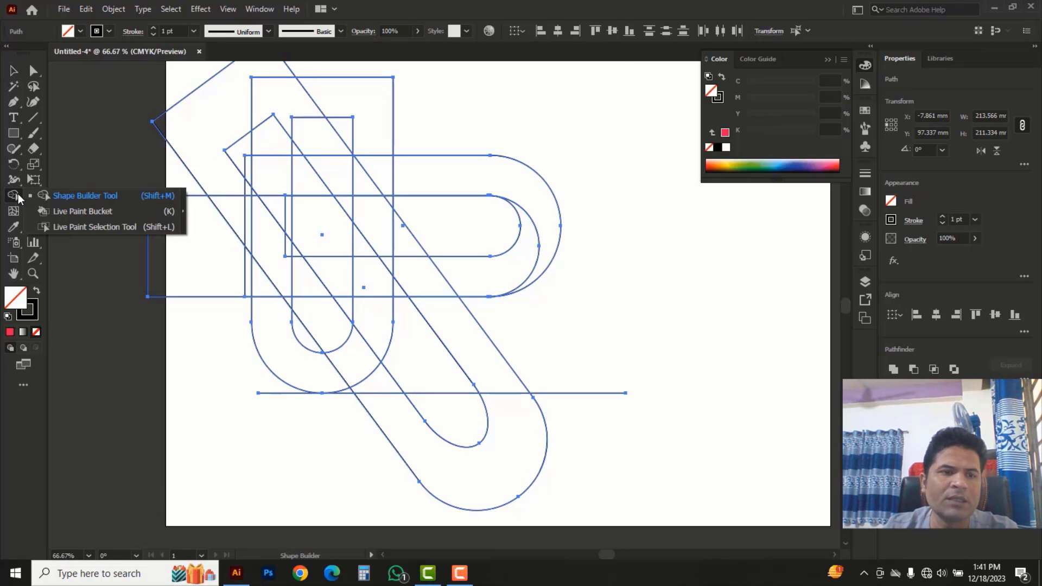
{"action": "left_click", "coordinate": [72, 197]}
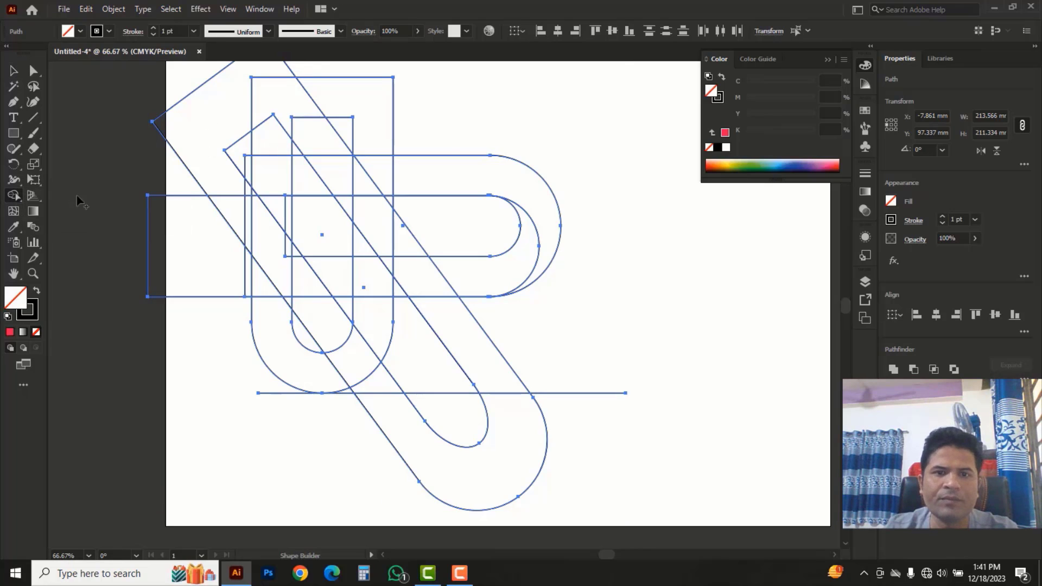
{"action": "left_click", "coordinate": [726, 135]}
{"action": "left_click", "coordinate": [746, 163]}
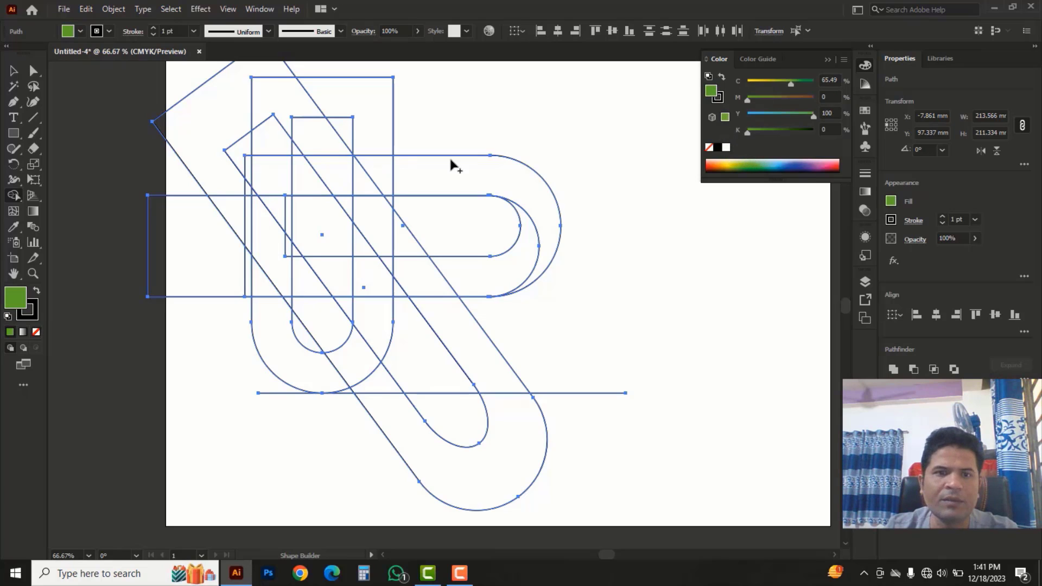
{"action": "left_click_drag", "start_coordinate": [343, 171], "coordinate": [516, 187]}
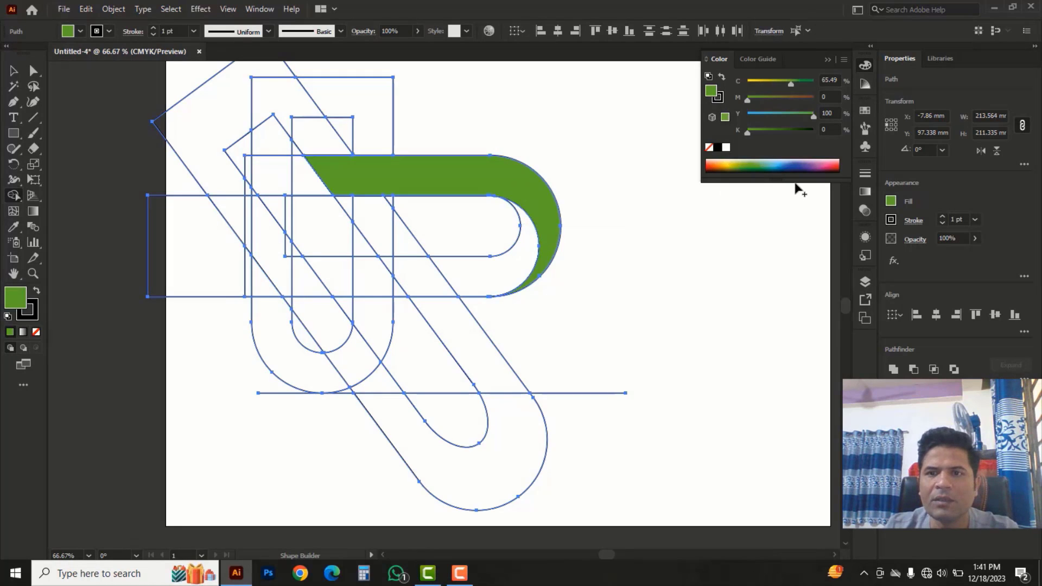
{"action": "left_click", "coordinate": [784, 163]}
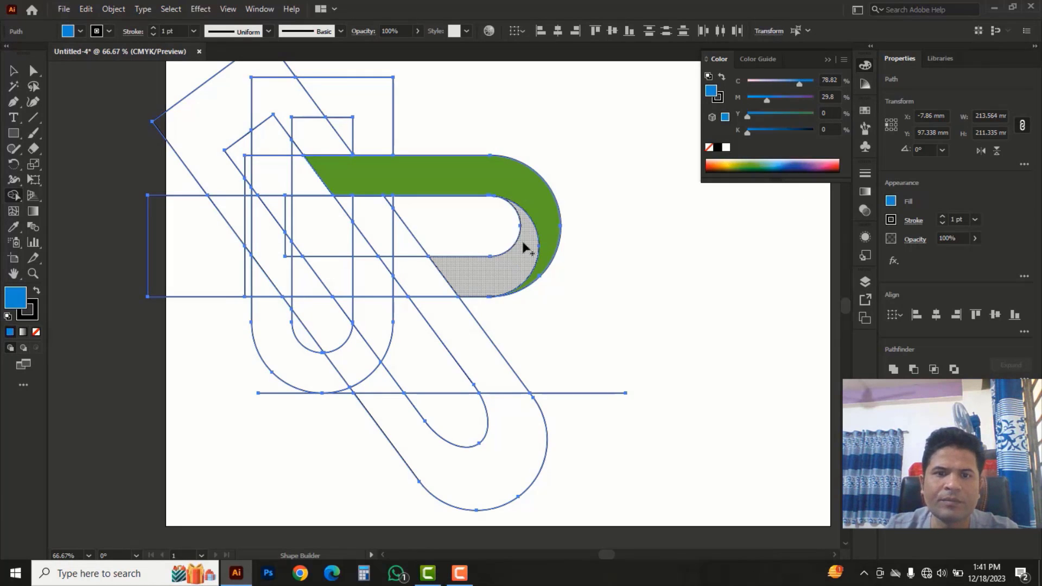
{"action": "mouse_move", "coordinate": [407, 265]}
{"action": "left_mouse_down"}
{"action": "mouse_move", "coordinate": [388, 261]}
{"action": "mouse_move", "coordinate": [475, 353]}
{"action": "left_mouse_up"}
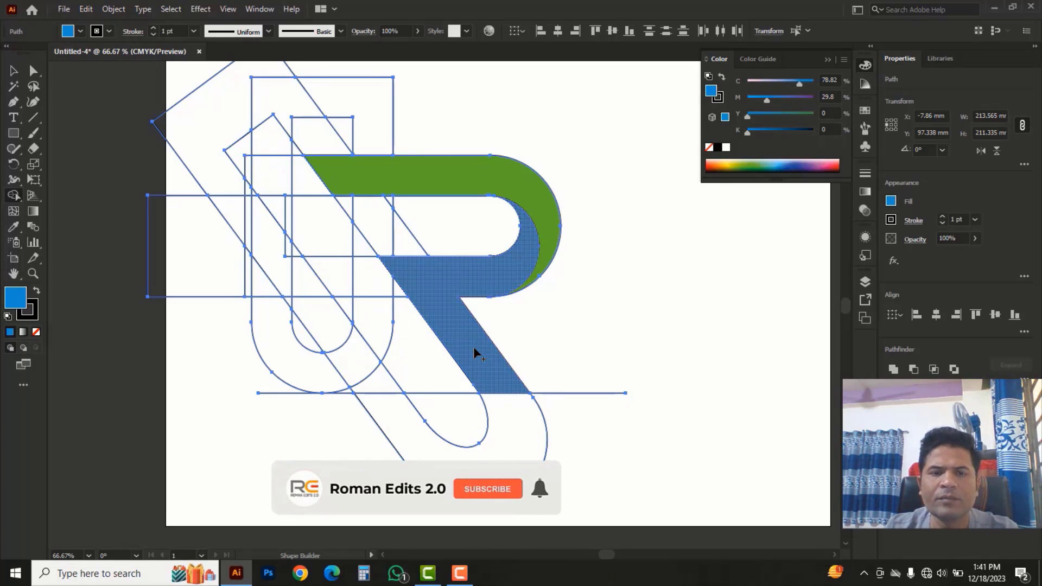
Clear all construction outlines and leftover regions from the artboard, keeping only the green and blue R pieces in place
{"action": "left_click", "coordinate": [13, 71]}
{"action": "left_click", "coordinate": [506, 175]}
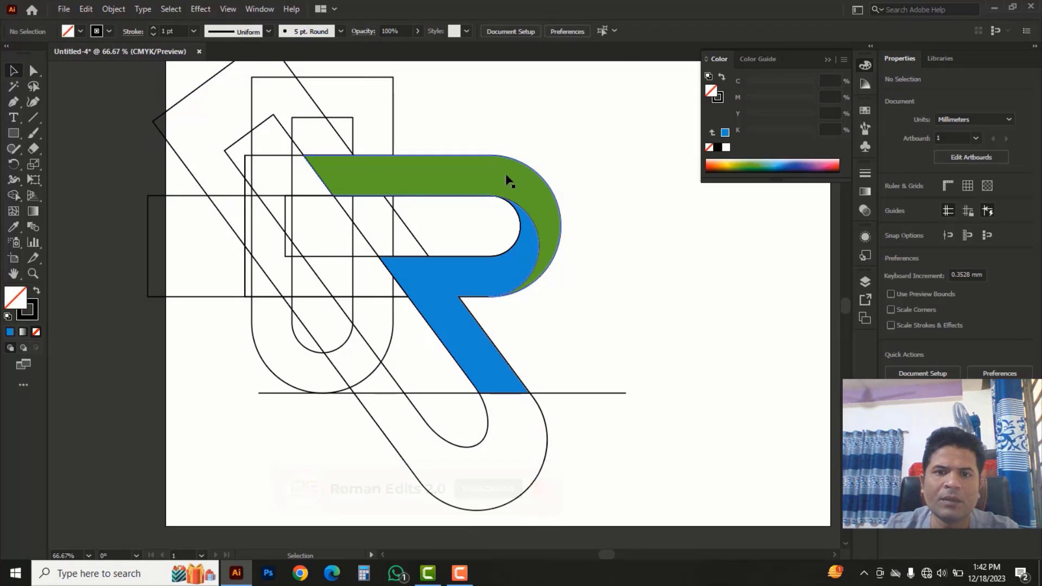
{"action": "key", "text": "Delete"}
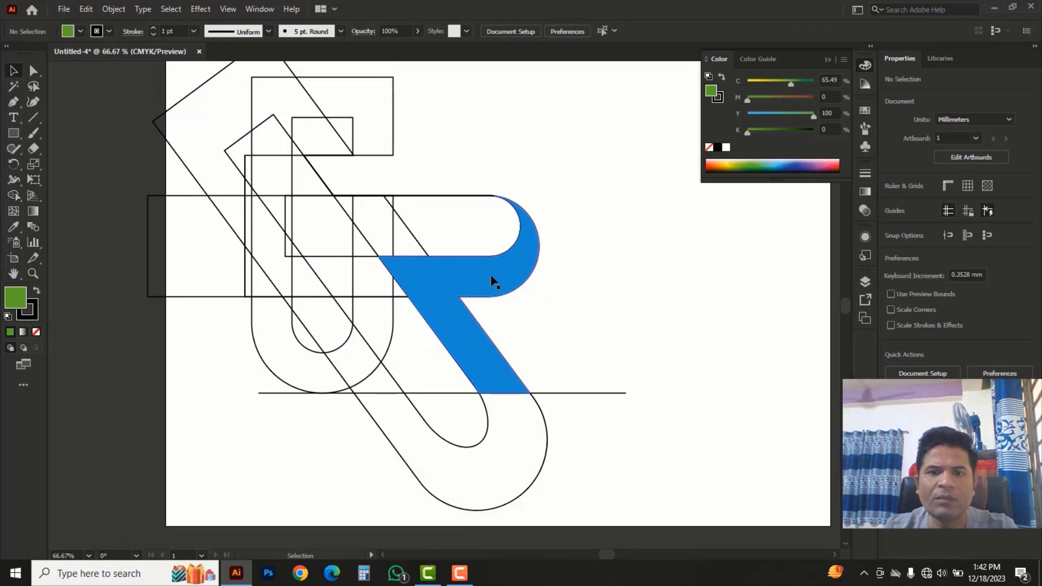
{"action": "left_click", "coordinate": [491, 281]}
{"action": "key", "text": "Delete"}
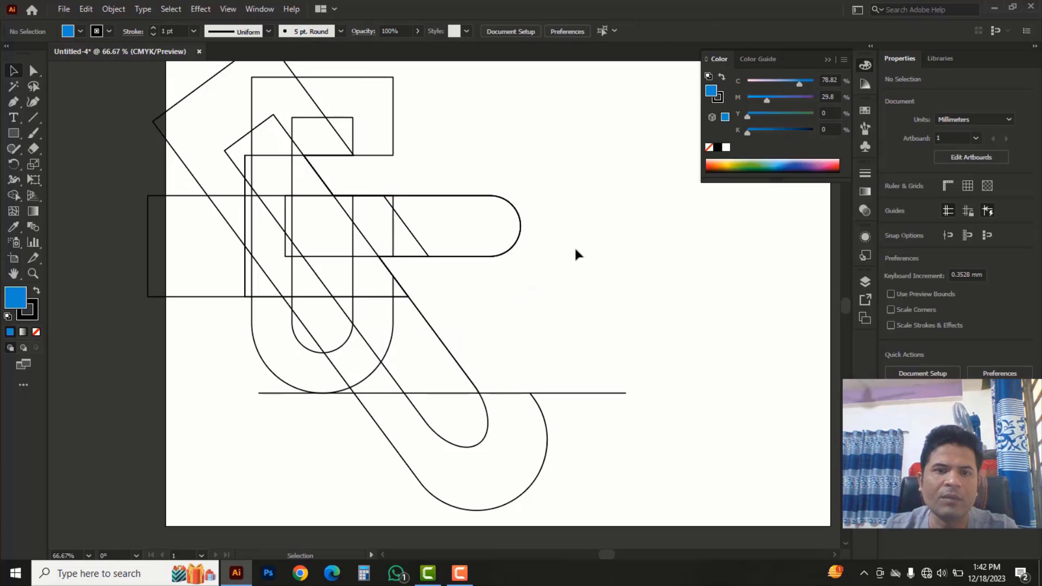
{"action": "key", "text": "ctrl+a"}
{"action": "key", "text": "v"}
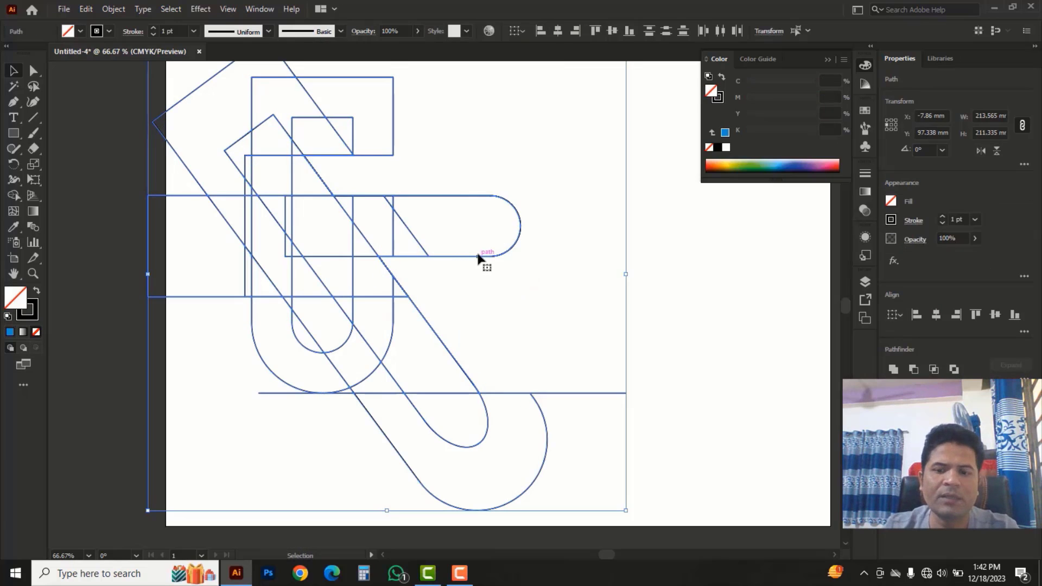
{"action": "key", "text": "Delete"}
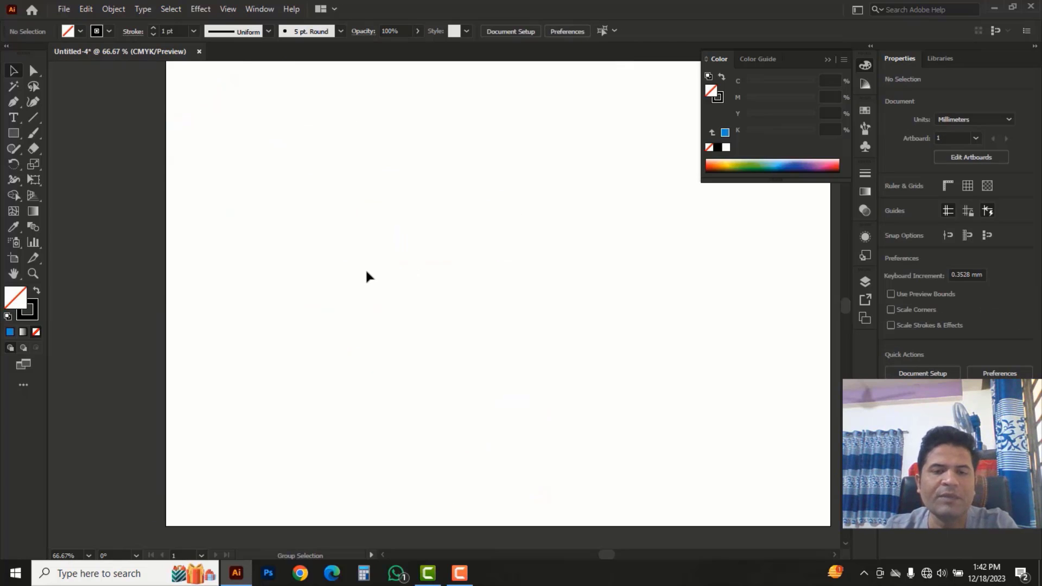
{"action": "key", "text": "ctrl+z"}
{"action": "left_click_drag", "start_coordinate": [551, 325], "coordinate": [509, 324]}
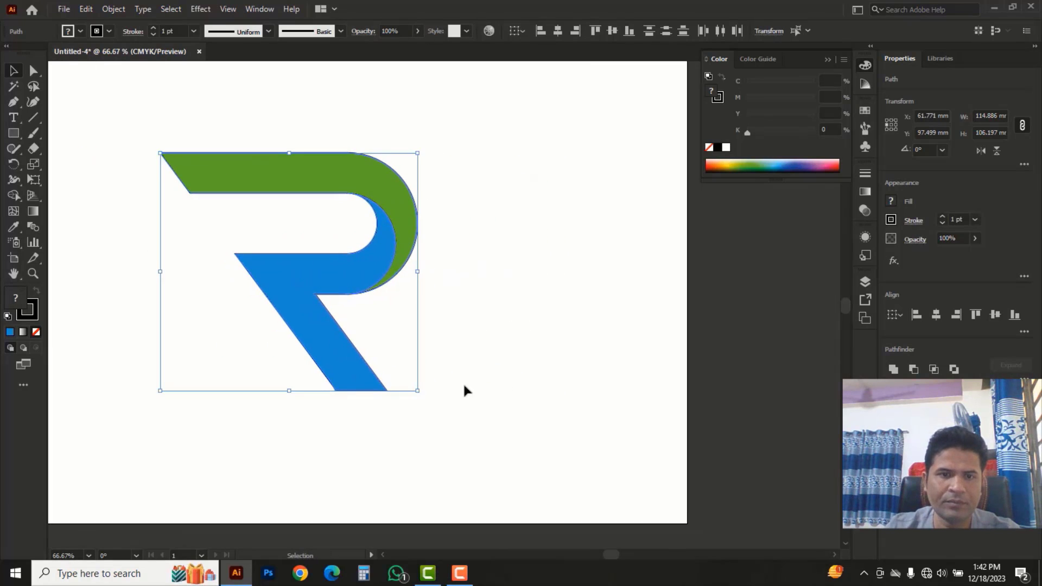
Move the whole R toward the artboard's left edge and remove the black stroke from both pieces
{"action": "left_click", "coordinate": [465, 415]}
{"action": "left_click_drag", "start_coordinate": [499, 428], "coordinate": [291, 151]}
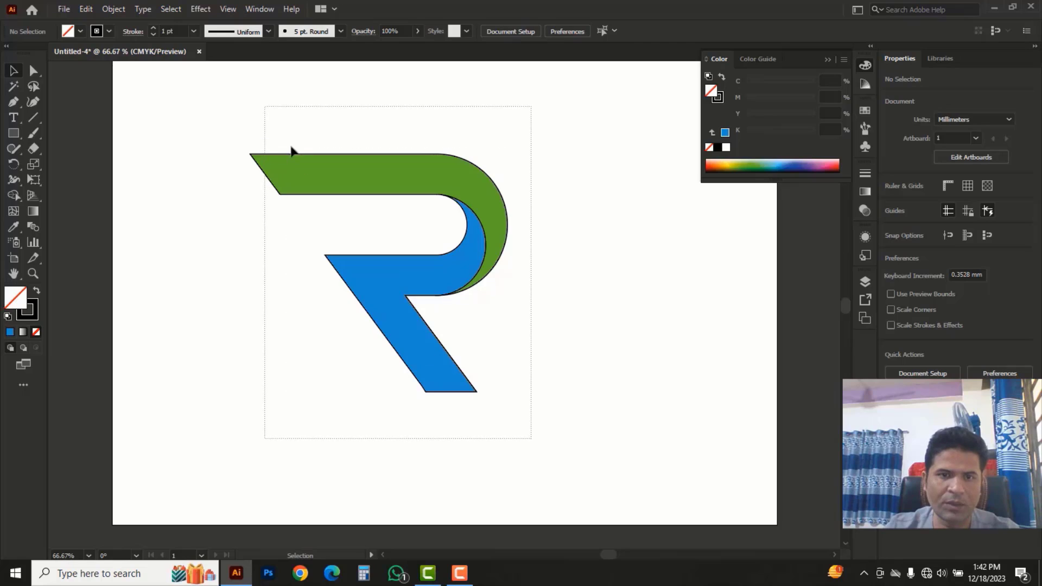
{"action": "left_click_drag", "start_coordinate": [418, 190], "coordinate": [320, 190]}
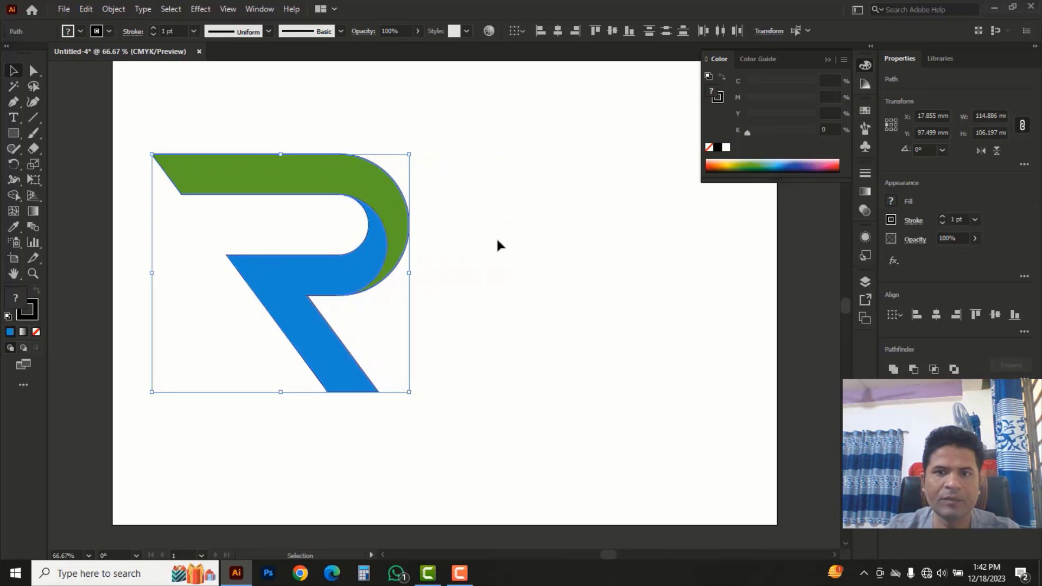
{"action": "left_click", "coordinate": [709, 147]}
{"action": "left_click", "coordinate": [550, 196]}
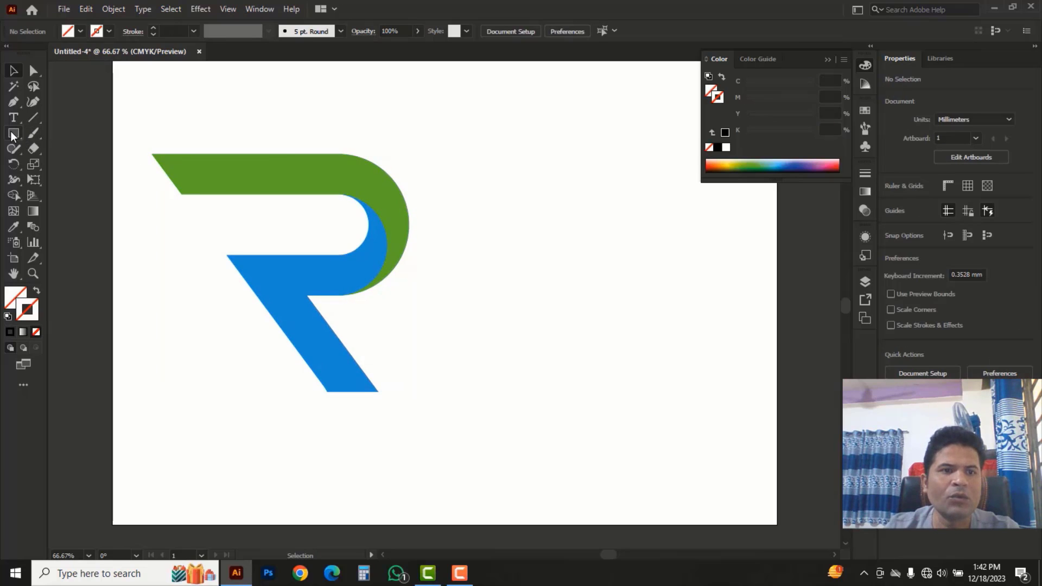
Draw a rectangle about 191 by 106 mm matching the R's height, and place it just right of the R
{"action": "left_click_drag", "start_coordinate": [13, 135], "coordinate": [69, 135]}
{"action": "left_click_drag", "start_coordinate": [291, 156], "coordinate": [720, 391]}
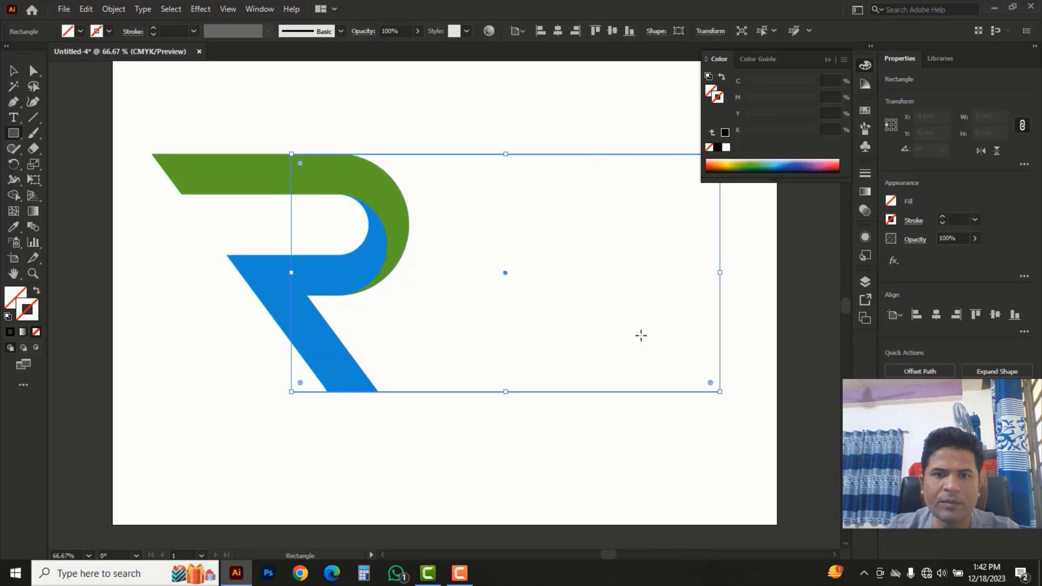
{"action": "left_click", "coordinate": [12, 72]}
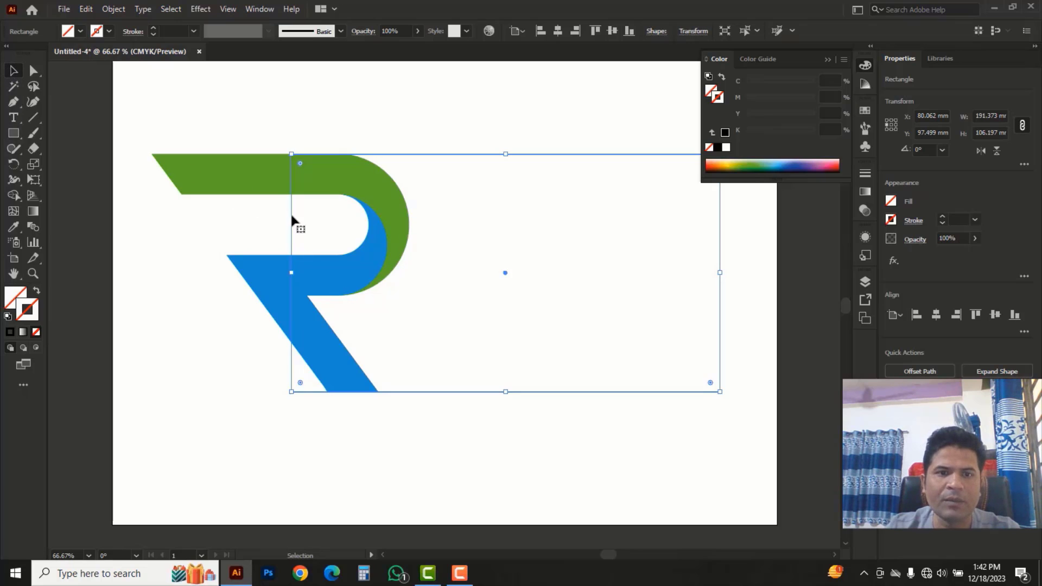
{"action": "left_click_drag", "start_coordinate": [293, 216], "coordinate": [422, 232]}
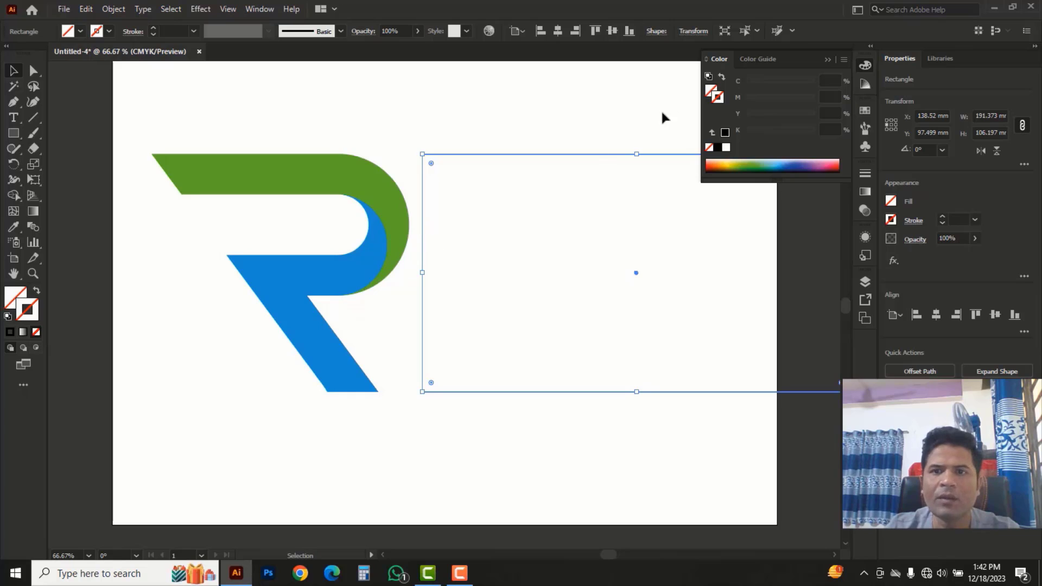
Give the rectangle a black 1 pt stroke and round its two left corners to about 53.1 mm, forming a semicircular end
{"action": "left_click", "coordinate": [716, 148]}
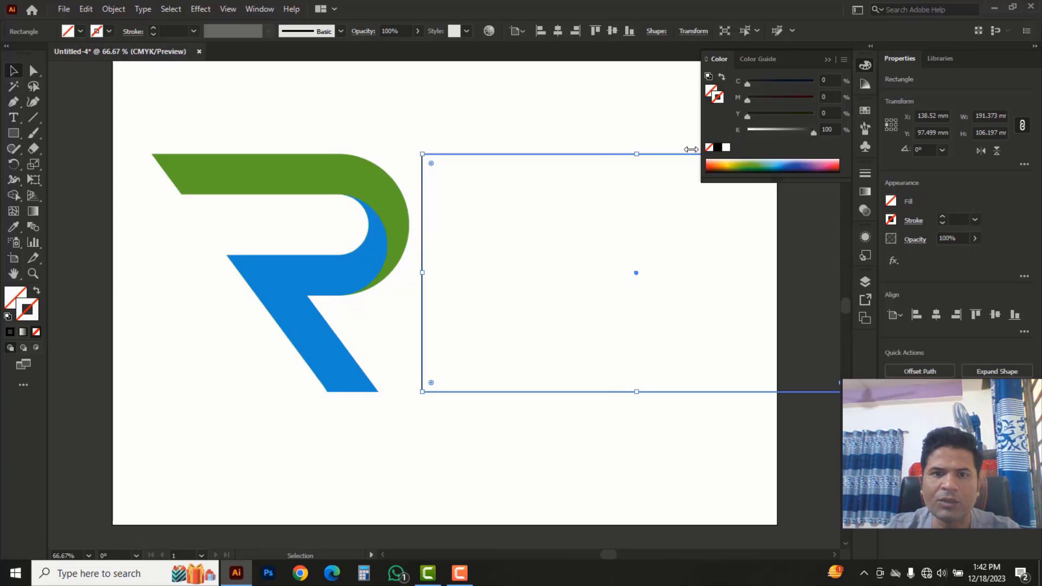
{"action": "left_click", "coordinate": [493, 124]}
{"action": "left_click_drag", "start_coordinate": [447, 126], "coordinate": [519, 223]}
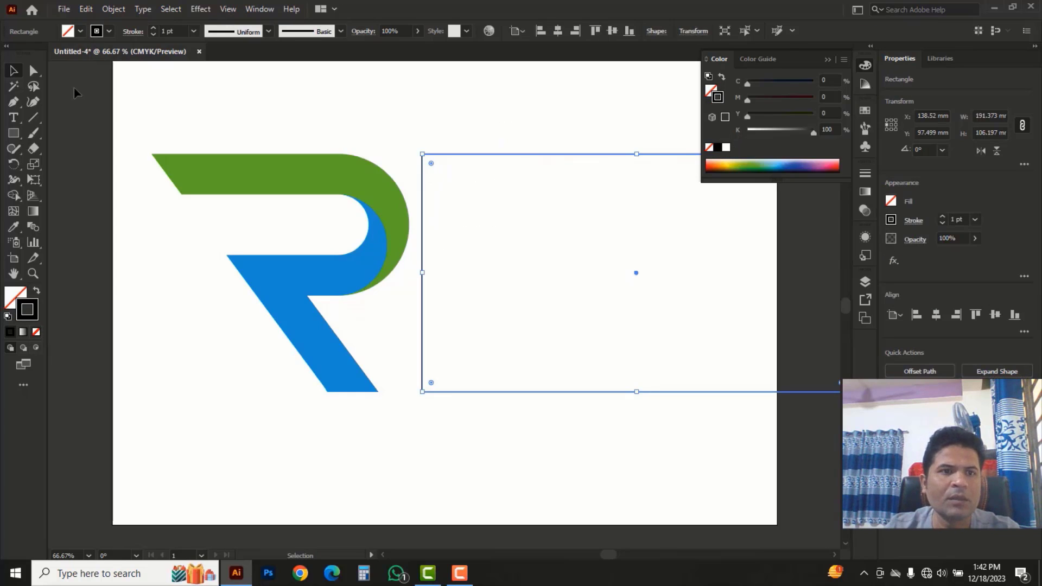
{"action": "left_click_drag", "start_coordinate": [33, 73], "coordinate": [91, 75]}
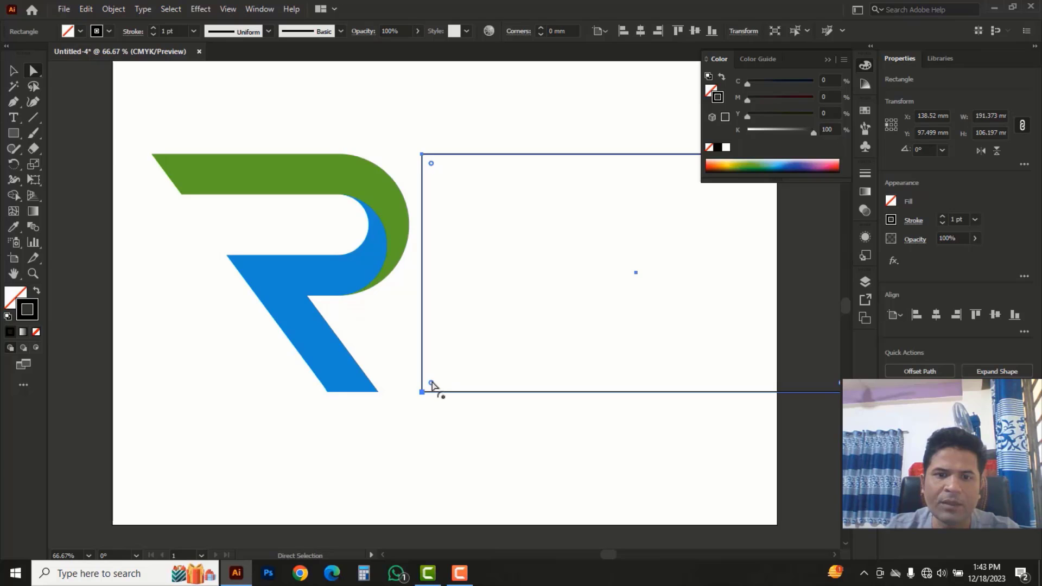
{"action": "left_click_drag", "start_coordinate": [432, 386], "coordinate": [781, 387]}
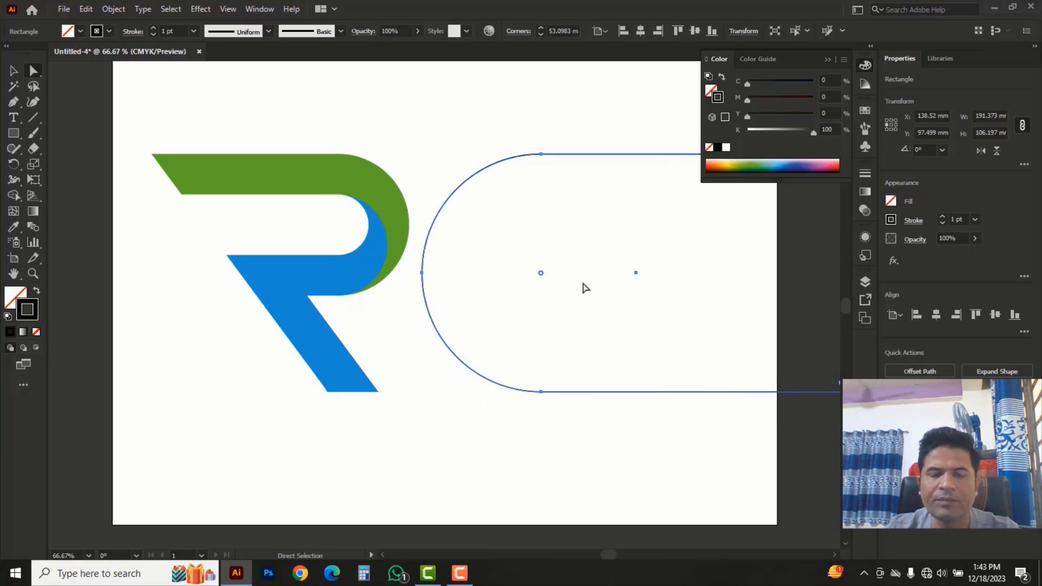
Offset the rounded outline beside the R by -18 mm with miter joins to create a parallel inner path
{"action": "left_click_drag", "start_coordinate": [624, 288], "coordinate": [473, 285]}
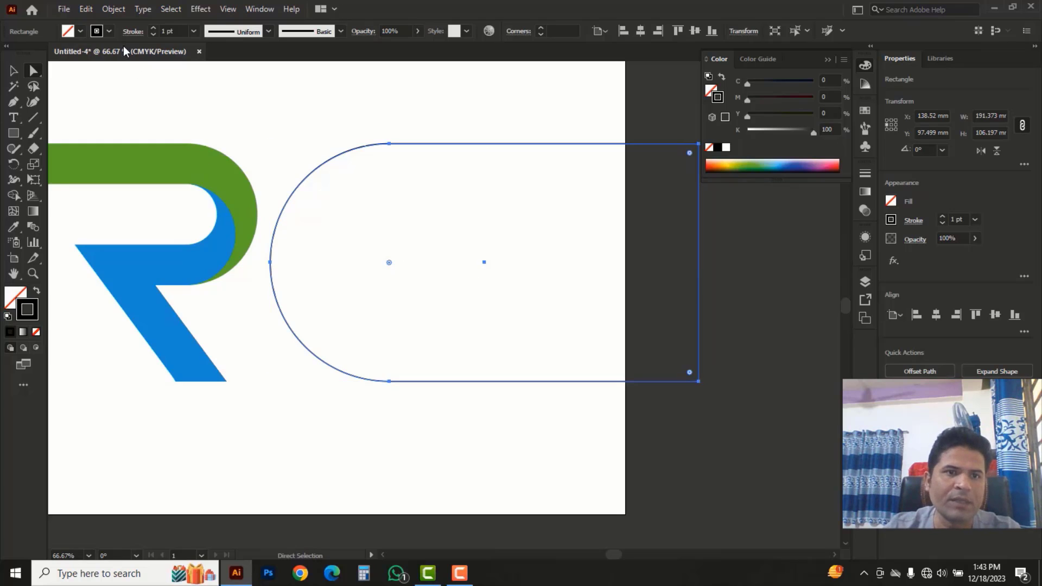
{"action": "left_click", "coordinate": [111, 12]}
{"action": "mouse_move", "coordinate": [139, 318]}
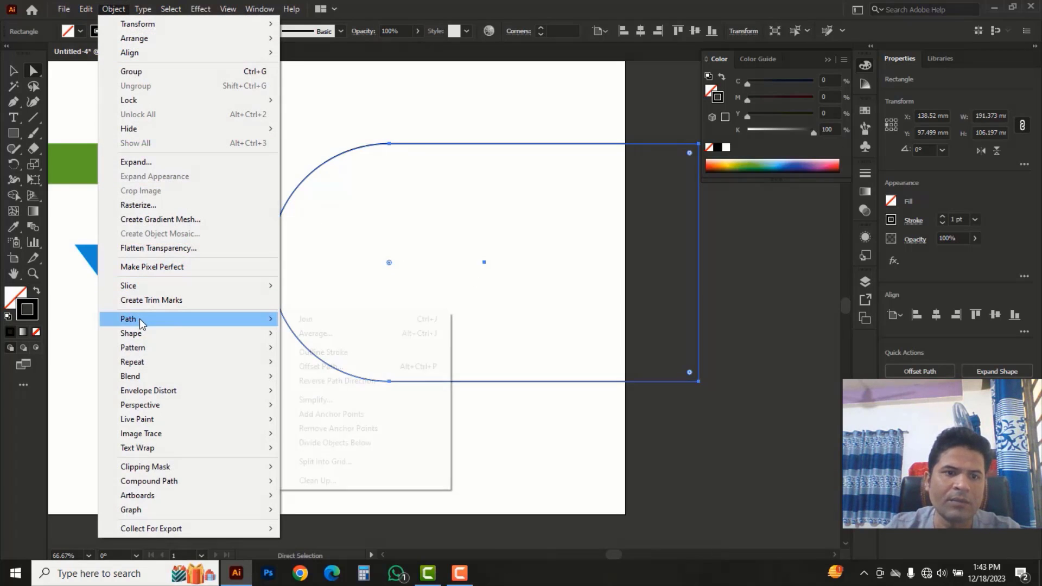
{"action": "left_click", "coordinate": [334, 366]}
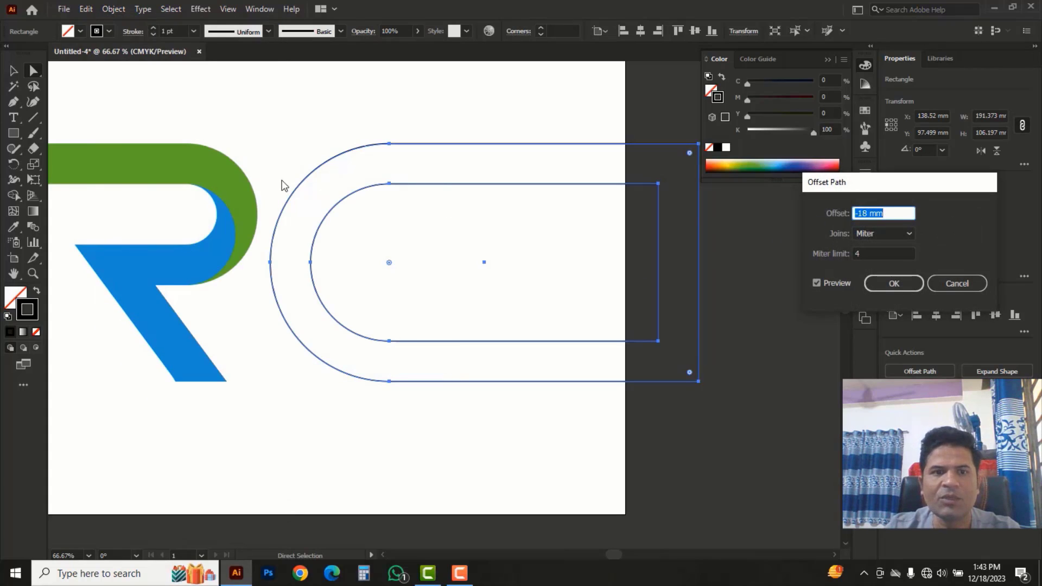
{"action": "left_click", "coordinate": [894, 283]}
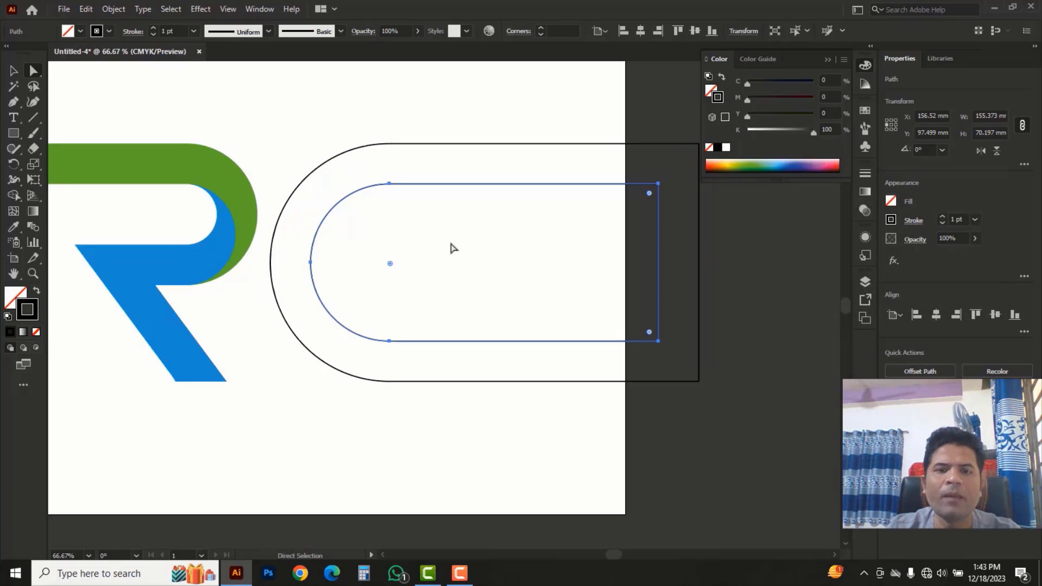
Place a copy of the inner path lower down so its bottom edge meets the outer outline's bottom edge
{"action": "left_click", "coordinate": [13, 71]}
{"action": "left_click", "coordinate": [493, 251]}
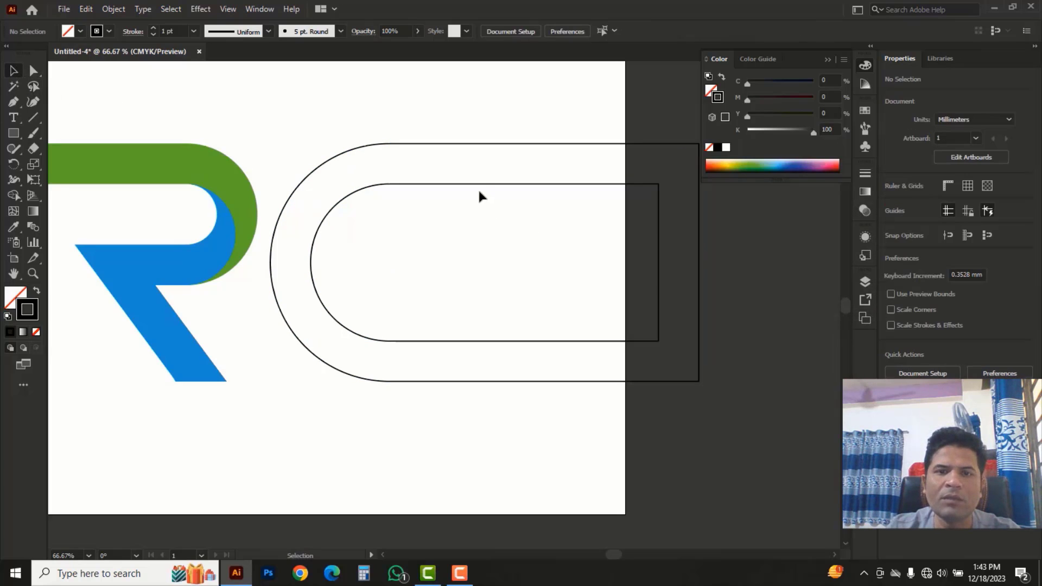
{"action": "left_click", "coordinate": [477, 184]}
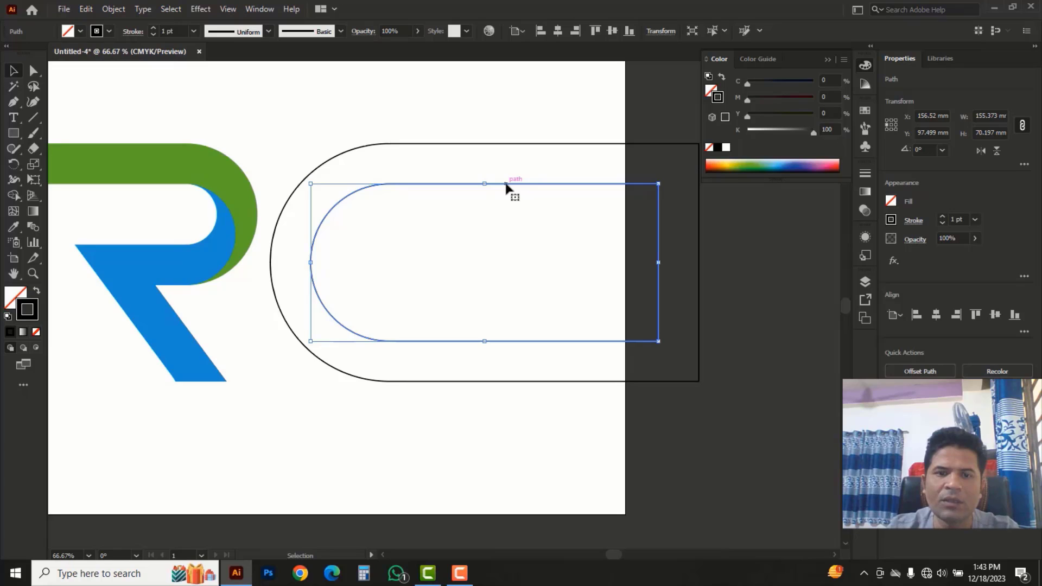
{"action": "left_click_drag", "start_coordinate": [505, 186], "coordinate": [502, 226]}
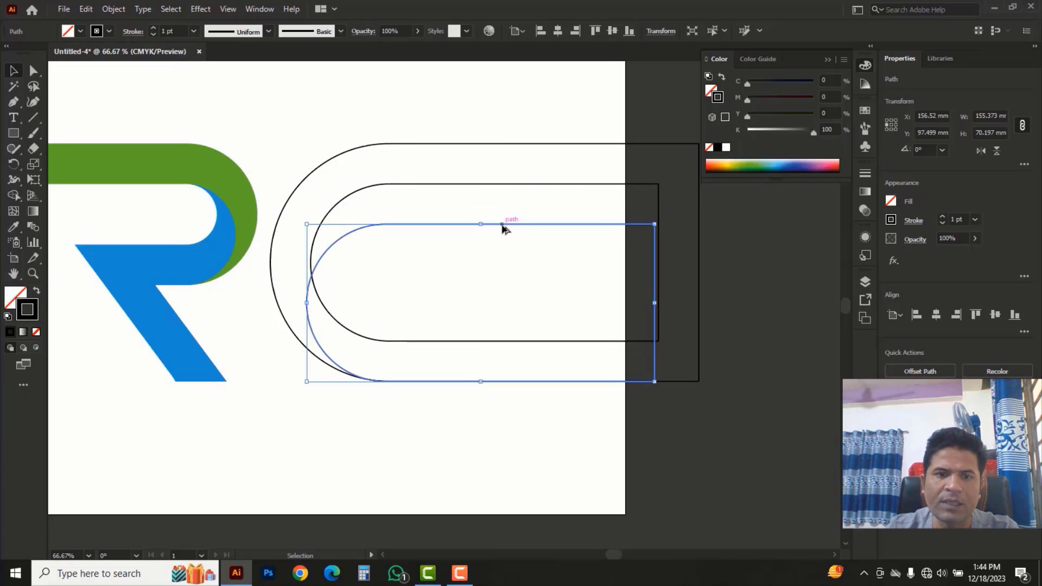
Scale the copied path proportionally to about 194 by 88 mm and shift it left so its curve lies between the other two
{"action": "left_click_drag", "start_coordinate": [627, 265], "coordinate": [523, 274]}
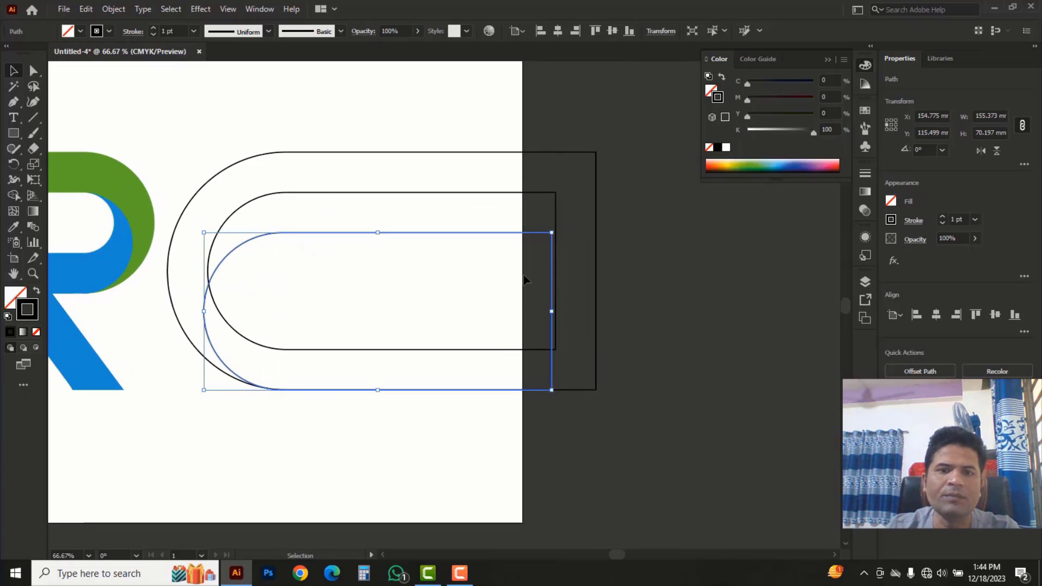
{"action": "left_click_drag", "start_coordinate": [552, 233], "coordinate": [639, 192]}
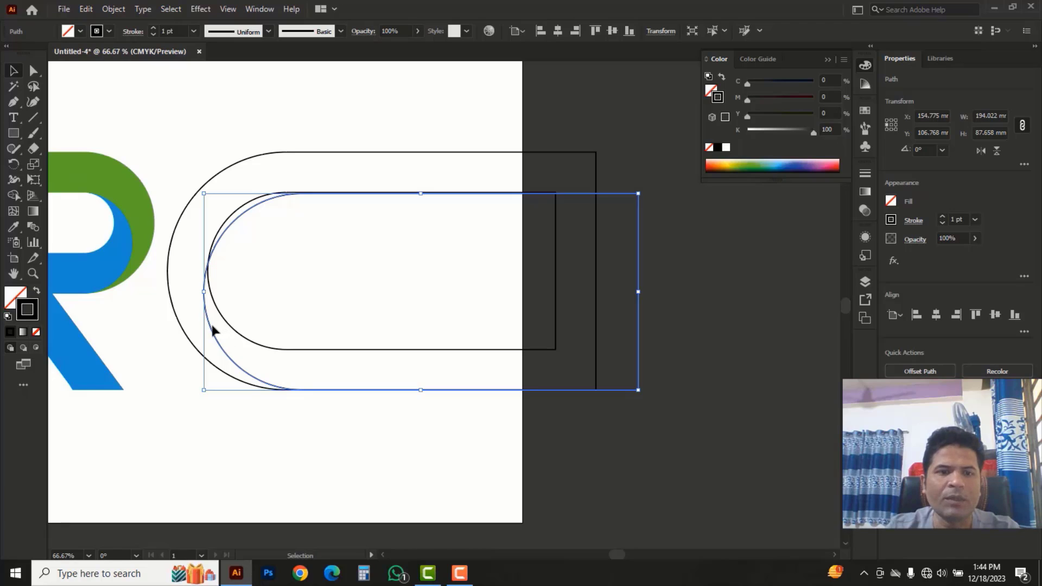
{"action": "left_click_drag", "start_coordinate": [208, 322], "coordinate": [195, 326]}
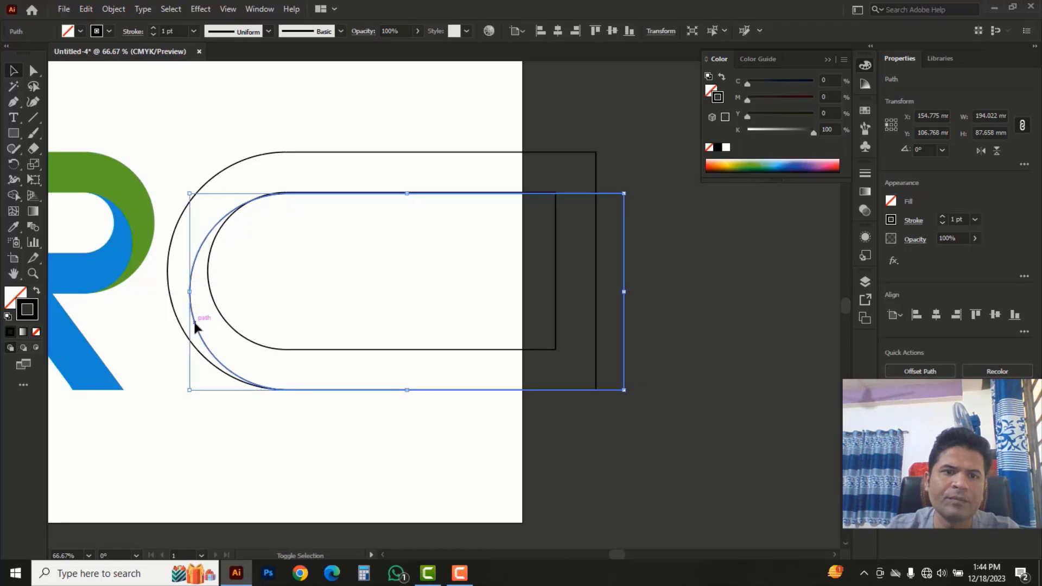
Check the paths in outline view and enlarge the copied path slightly until its top edge coincides with the inner path's top edge
{"action": "key", "text": "ctrl+y"}
{"action": "left_click", "coordinate": [358, 288]}
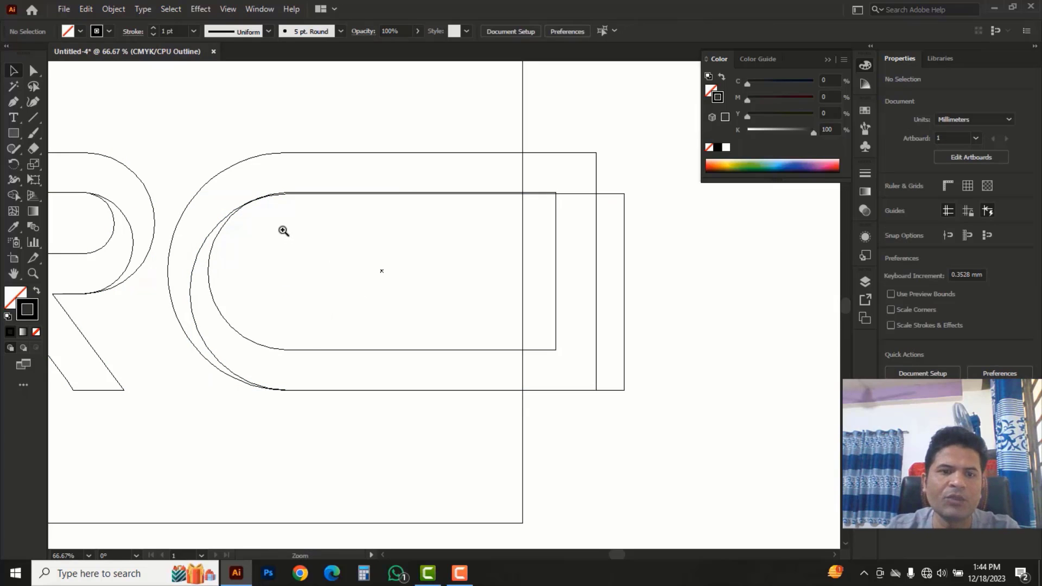
{"action": "key", "text": "ctrl+plus"}
{"action": "left_click", "coordinate": [523, 310]}
{"action": "key", "text": "Tab"}
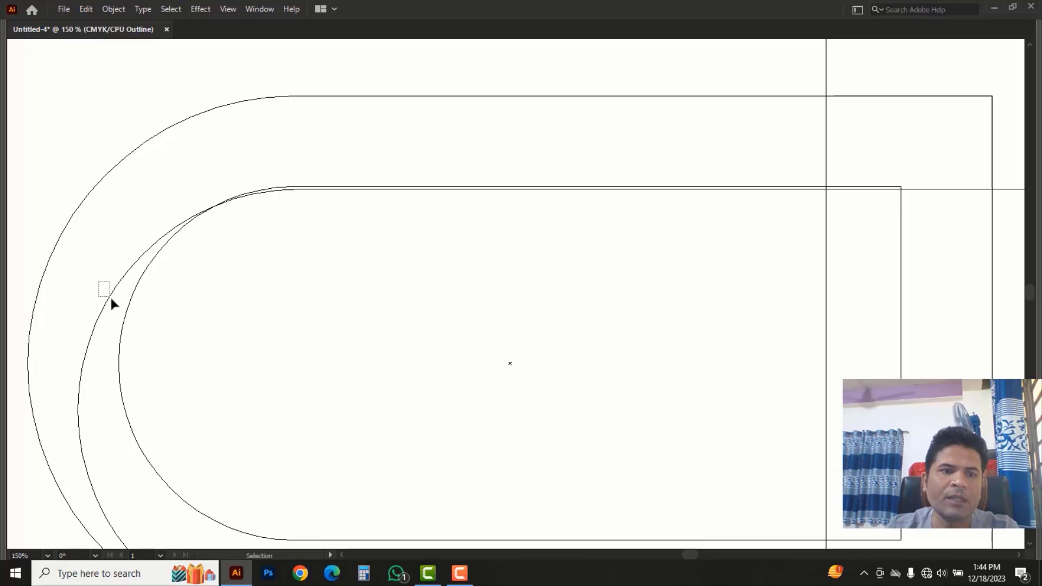
{"action": "left_click_drag", "start_coordinate": [111, 297], "coordinate": [112, 298]}
{"action": "left_click_drag", "start_coordinate": [673, 298], "coordinate": [480, 312]}
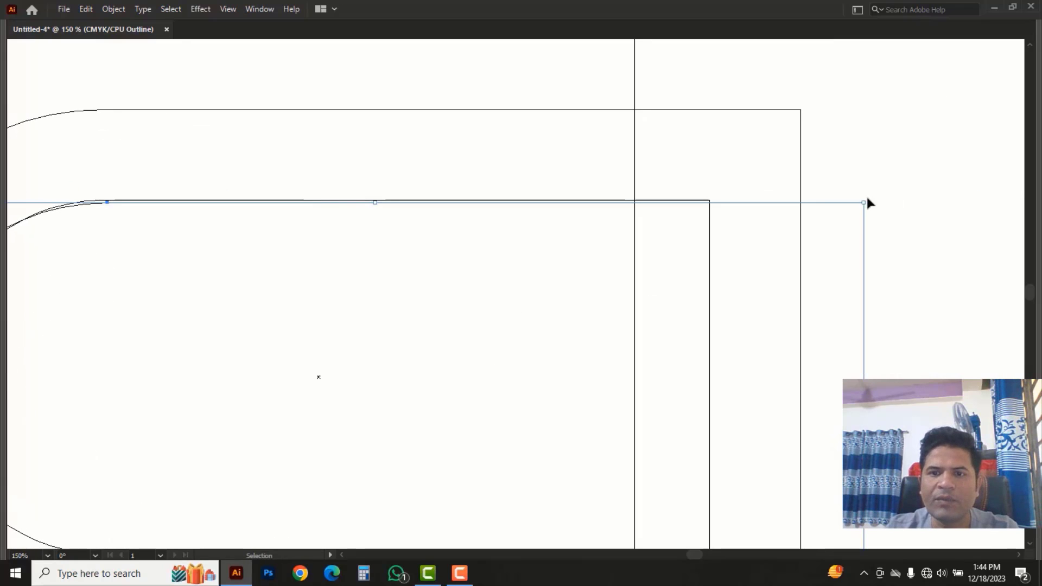
{"action": "left_click_drag", "start_coordinate": [864, 203], "coordinate": [871, 200]}
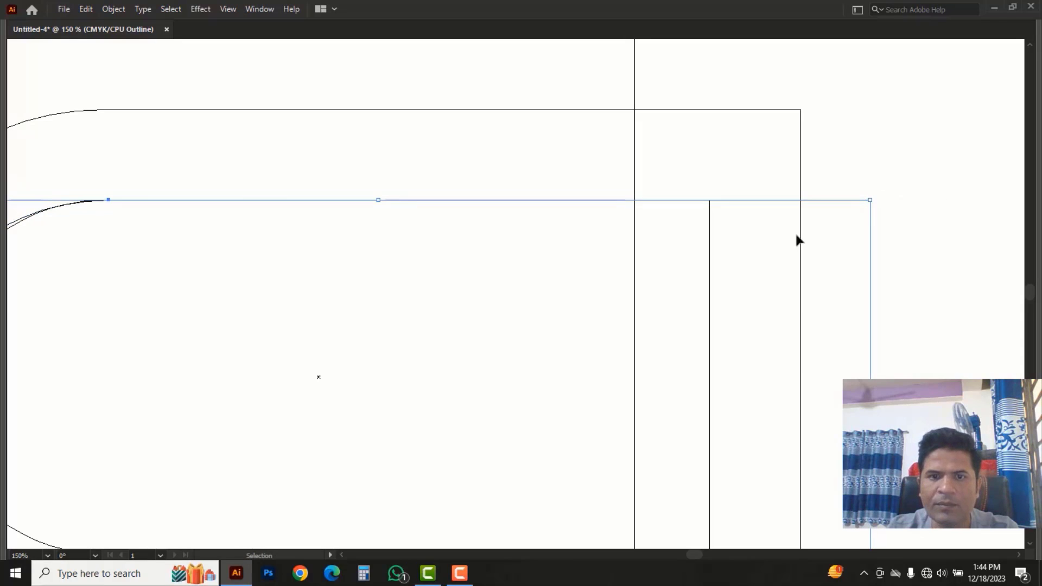
{"action": "left_click", "coordinate": [613, 270]}
{"action": "key", "text": "z"}
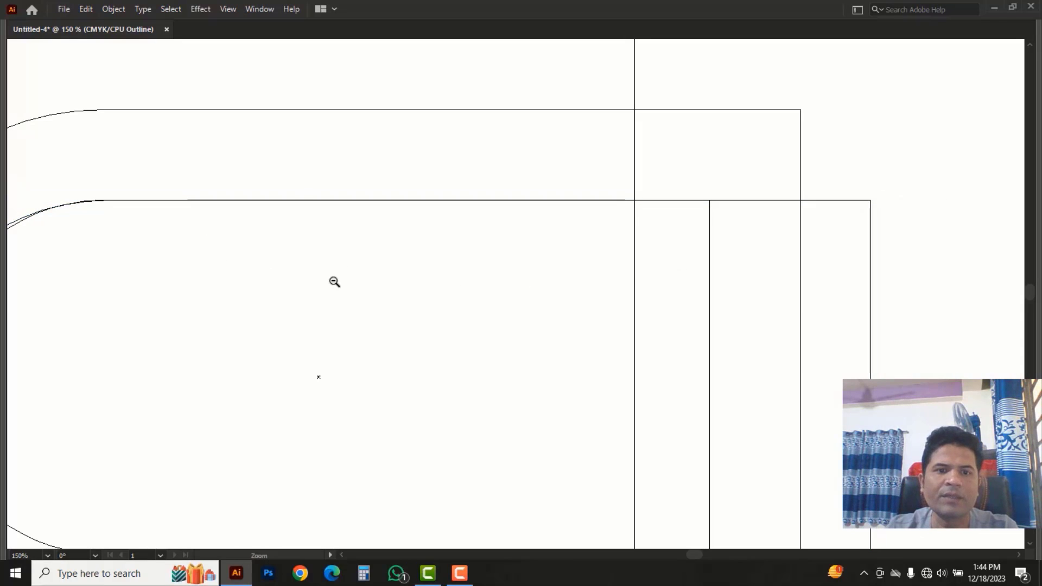
{"action": "left_click", "coordinate": [334, 282], "text": "alt"}
{"action": "left_click", "coordinate": [335, 281], "text": "alt"}
{"action": "key", "text": "ctrl+y"}
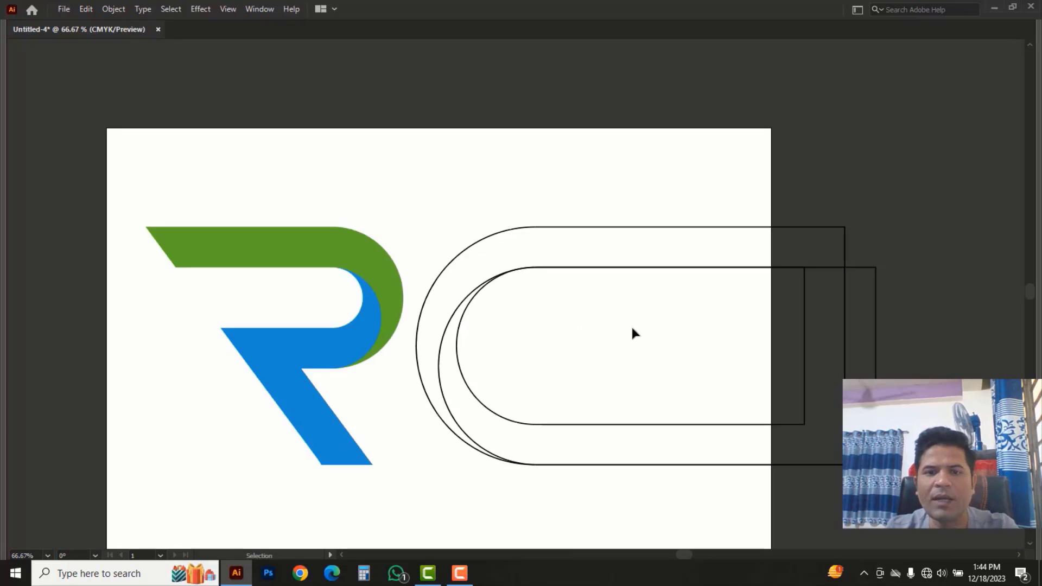
Draw a straight vertical line about 131 mm tall with the Pen tool, crossing the horizontal arms of all three outlines
{"action": "left_click_drag", "start_coordinate": [537, 317], "coordinate": [505, 322]}
{"action": "key", "text": "F6"}
{"action": "key", "text": "Tab"}
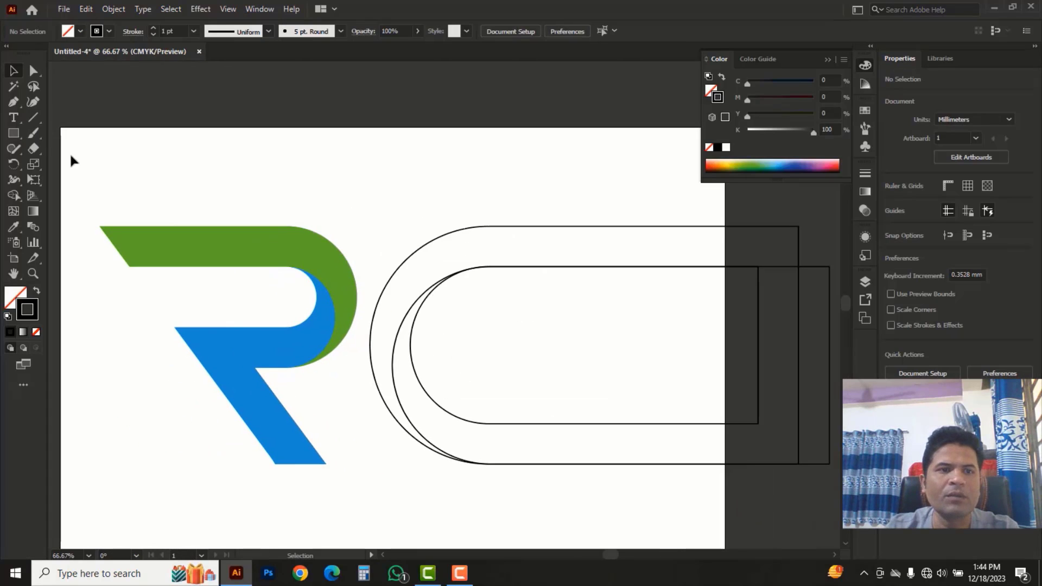
{"action": "left_click", "coordinate": [14, 104]}
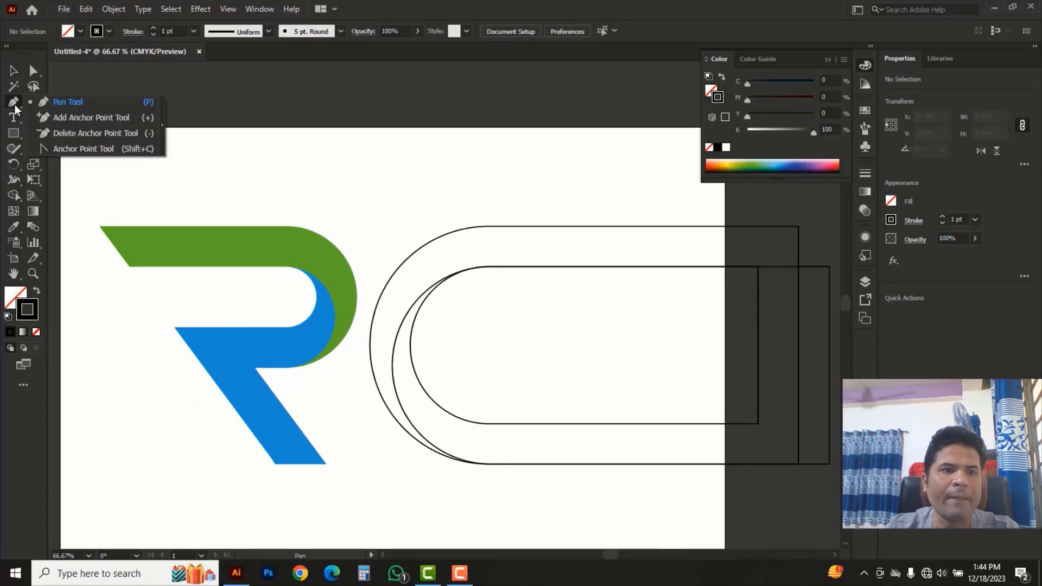
{"action": "left_click", "coordinate": [80, 102]}
{"action": "key", "text": "Tab"}
{"action": "left_click", "coordinate": [569, 182]}
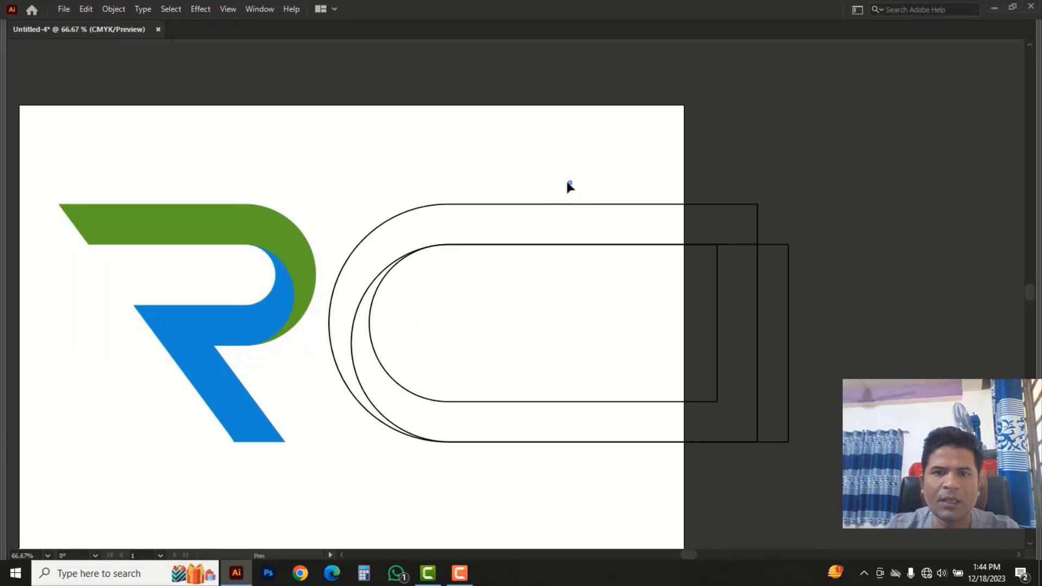
{"action": "left_click", "coordinate": [569, 476]}
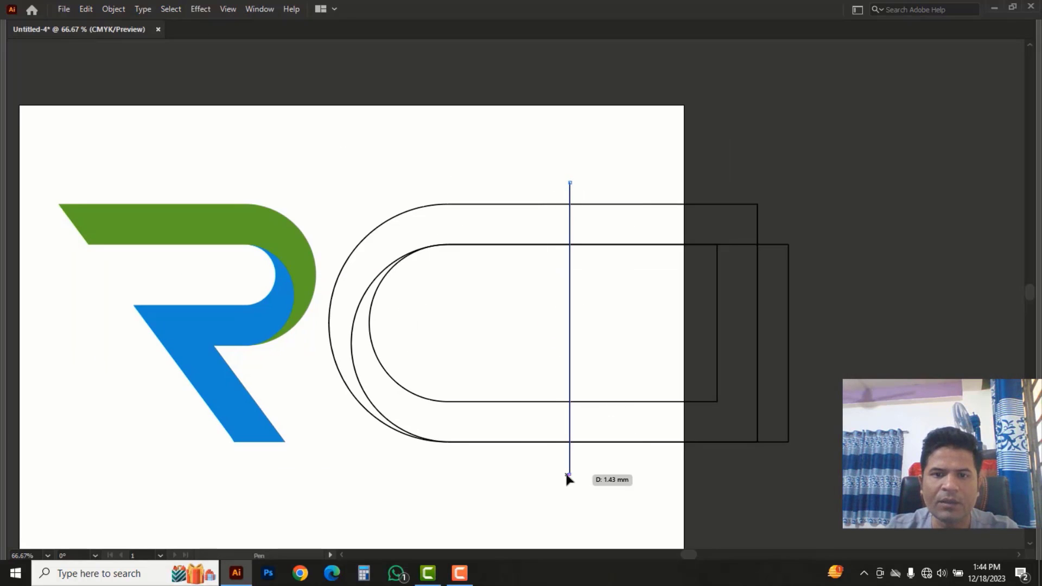
{"action": "key", "text": "Tab"}
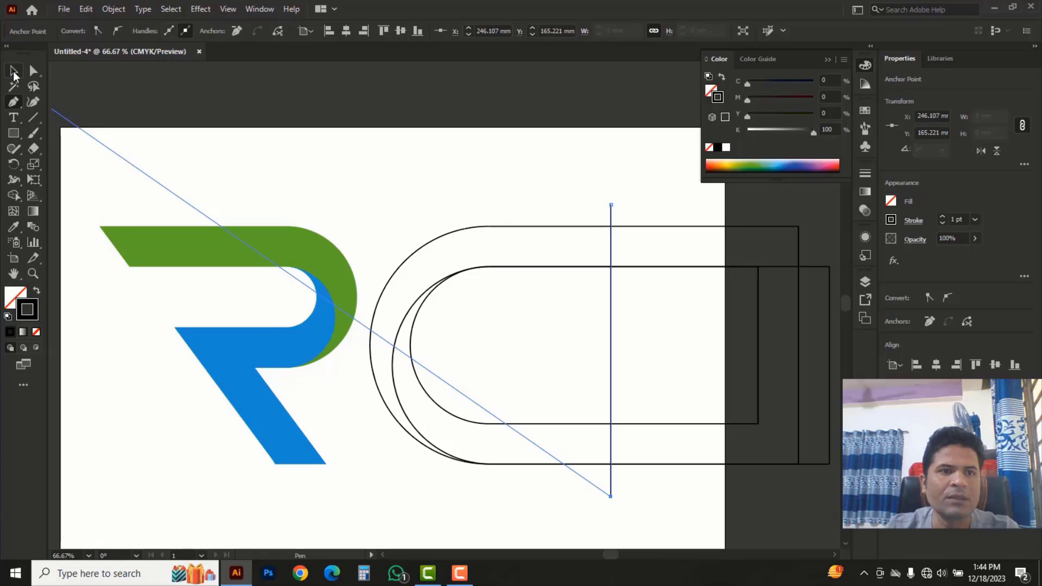
Finish the line and move it slightly left to shorten the arms of the C
{"action": "left_click", "coordinate": [15, 72]}
{"action": "key", "text": "Tab"}
{"action": "left_click_drag", "start_coordinate": [392, 135], "coordinate": [608, 472]}
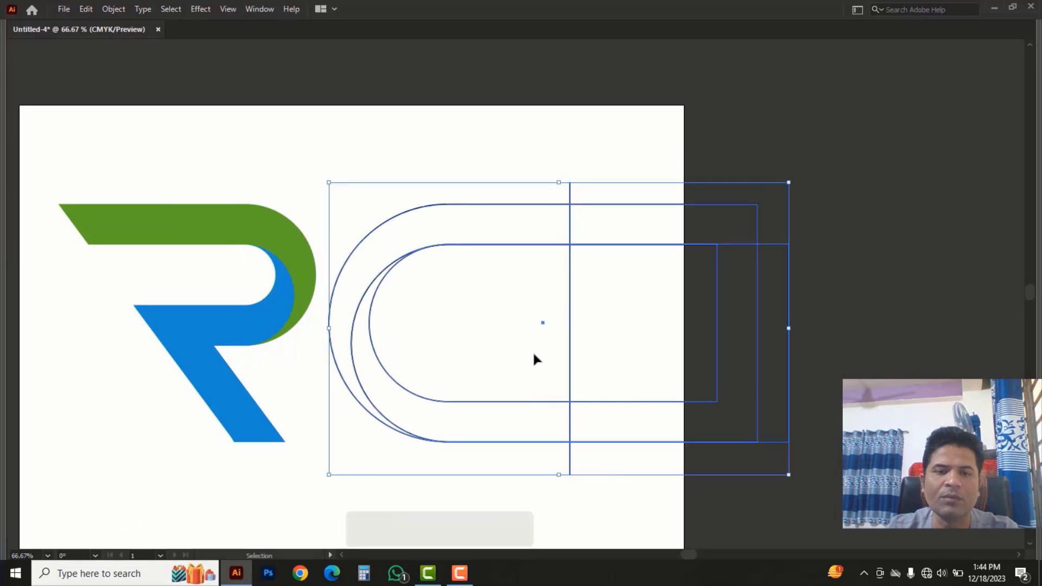
{"action": "key", "text": "Tab"}
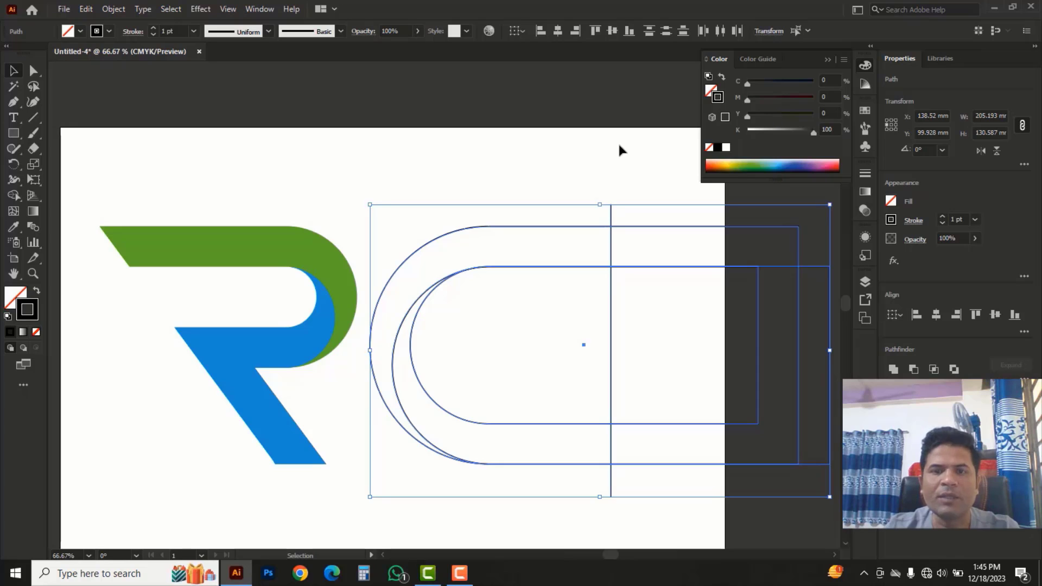
{"action": "key", "text": "Tab"}
{"action": "key", "text": "Tab"}
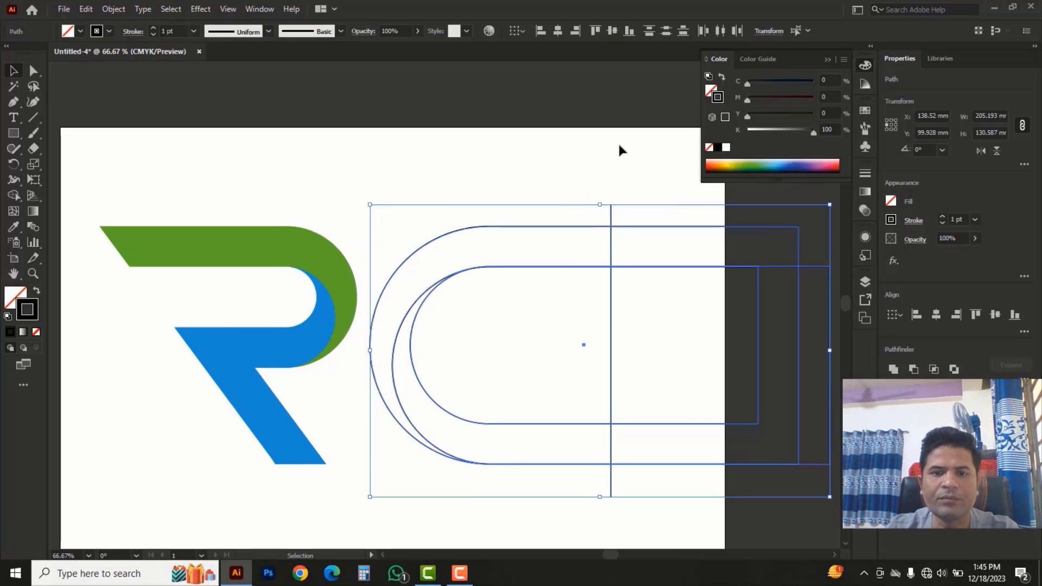
{"action": "left_click", "coordinate": [617, 149]}
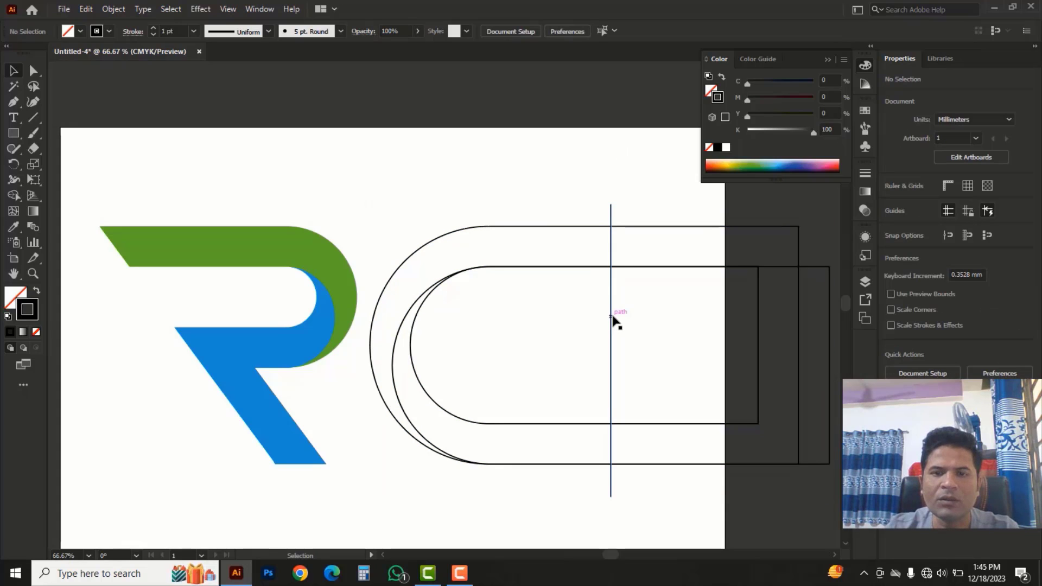
{"action": "left_click_drag", "start_coordinate": [610, 318], "coordinate": [591, 320]}
Select the three outlines and the line, and remove every region right of the line with the Shape Builder tool
{"action": "left_click_drag", "start_coordinate": [399, 180], "coordinate": [650, 494]}
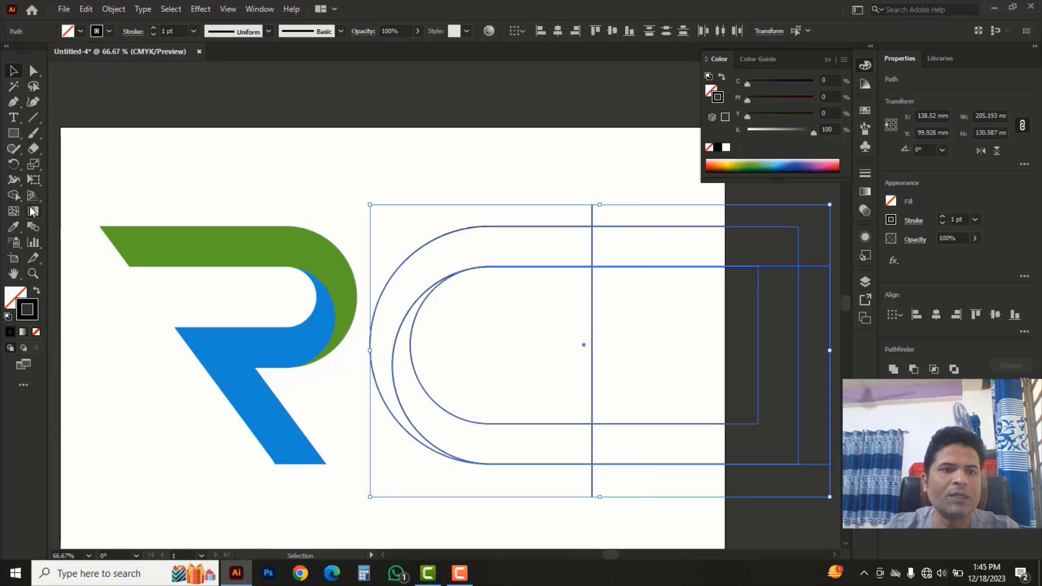
{"action": "left_click_drag", "start_coordinate": [14, 195], "coordinate": [79, 194]}
{"action": "left_click_drag", "start_coordinate": [663, 208], "coordinate": [677, 476]}
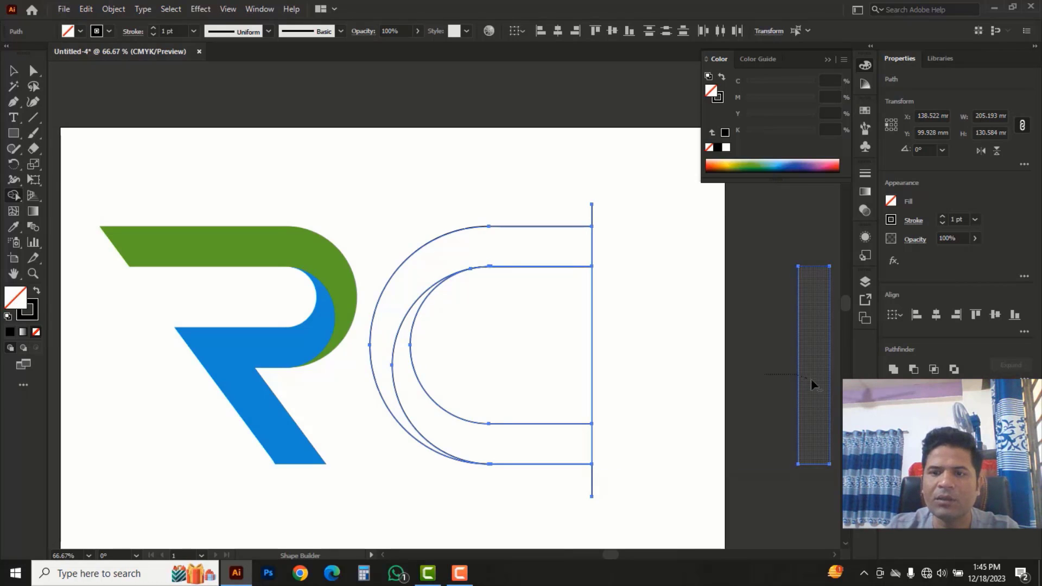
{"action": "left_click", "coordinate": [809, 384], "text": "alt"}
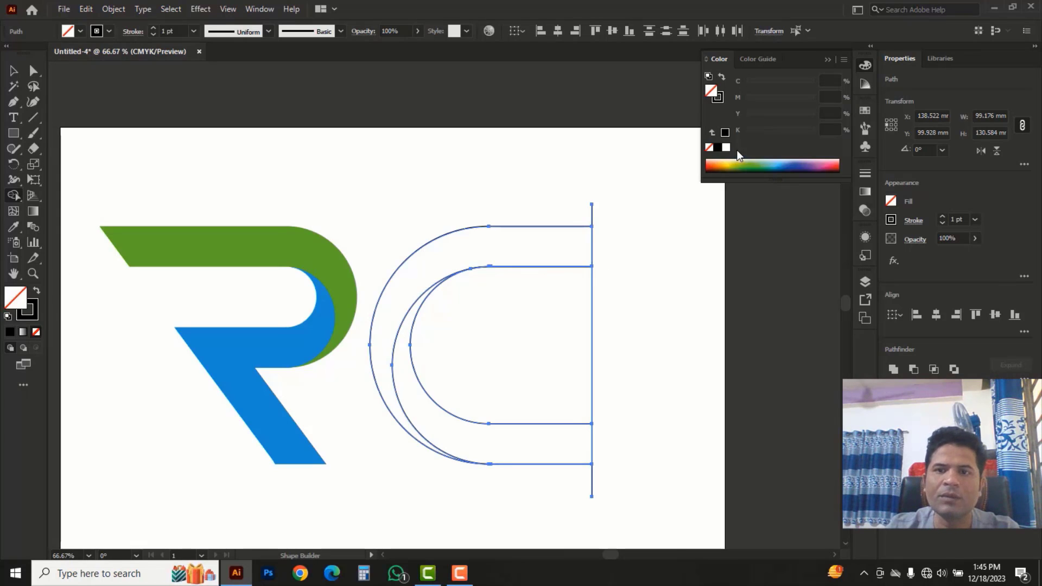
Merge the C's top arm and outer crescent in green (C 75.29, Y 100), and its inner crescent and bottom arm in blue
{"action": "left_click", "coordinate": [755, 161]}
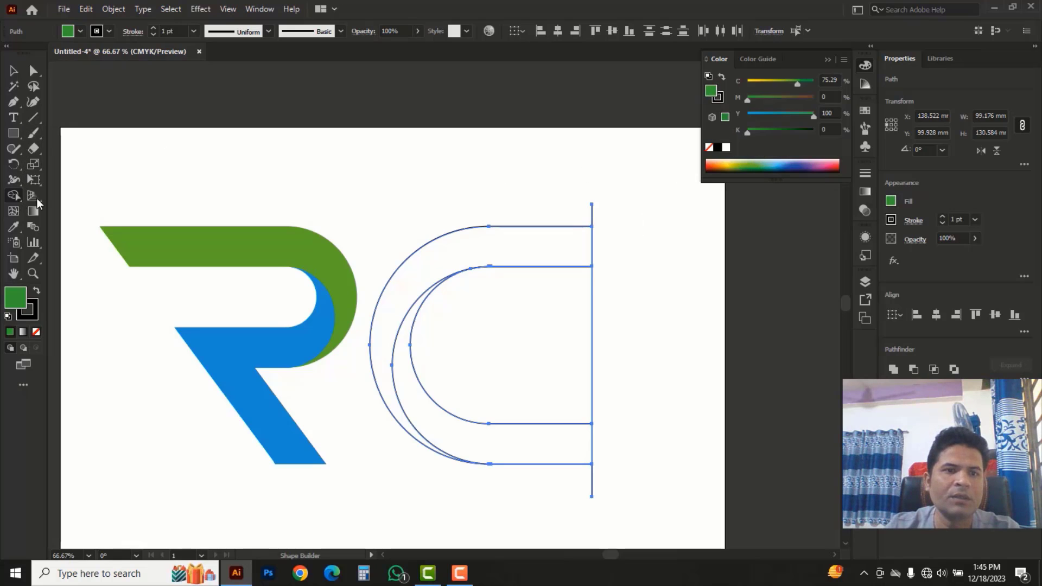
{"action": "left_click_drag", "start_coordinate": [558, 243], "coordinate": [437, 263]}
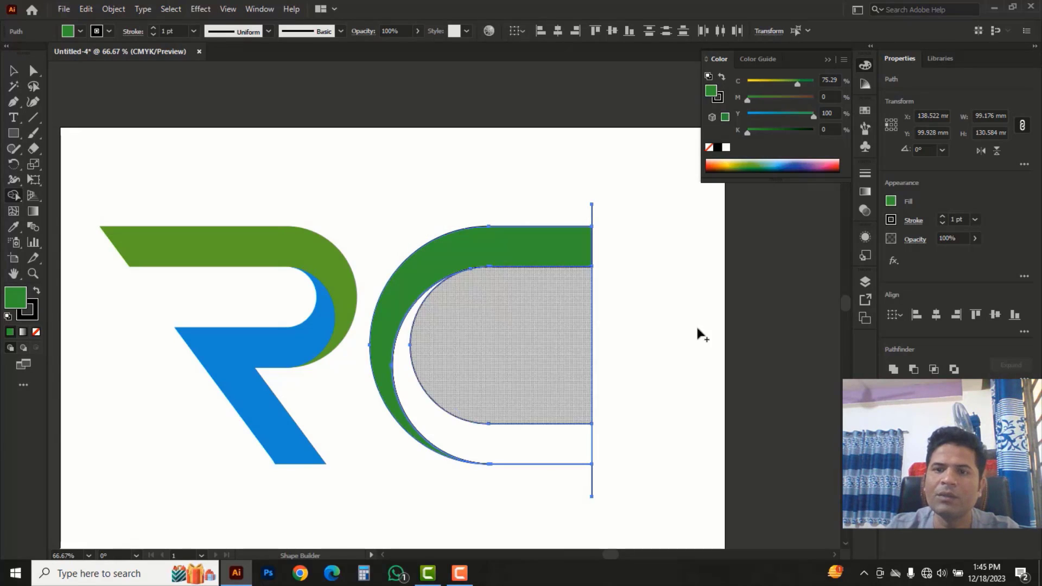
{"action": "left_click_drag", "start_coordinate": [813, 121], "coordinate": [747, 117]}
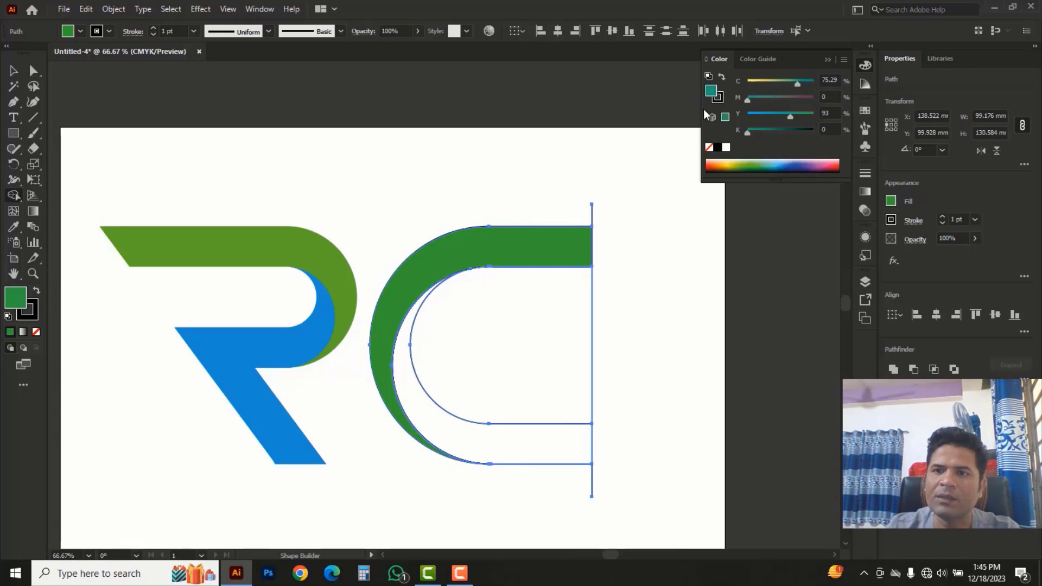
{"action": "mouse_move", "coordinate": [400, 356]}
{"action": "left_mouse_down"}
{"action": "mouse_move", "coordinate": [415, 404]}
{"action": "mouse_move", "coordinate": [499, 453]}
{"action": "mouse_move", "coordinate": [535, 443]}
{"action": "left_mouse_up"}
{"action": "left_click", "coordinate": [17, 72]}
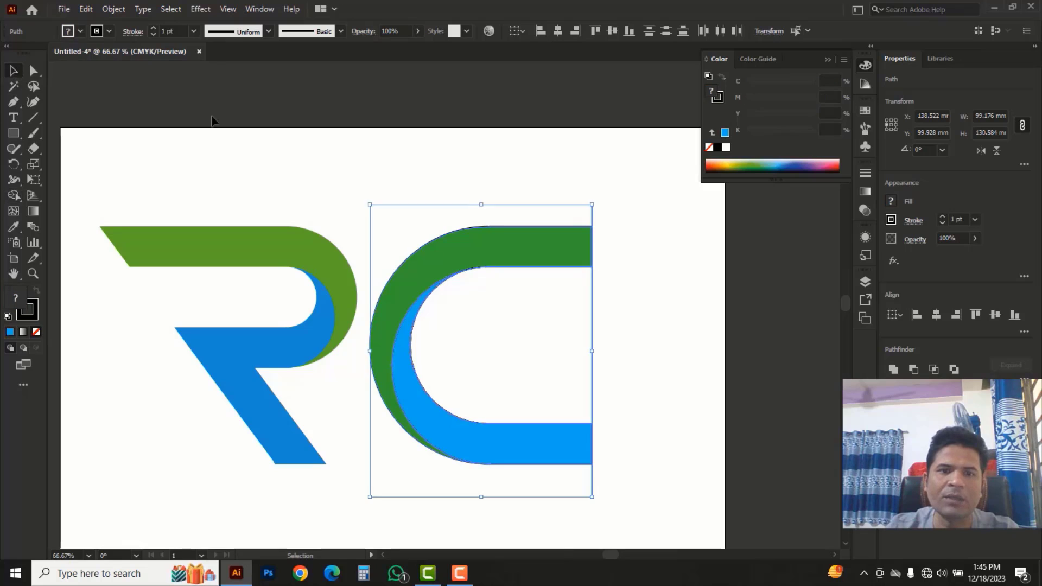
{"action": "left_click", "coordinate": [425, 186]}
Remove the leftover inner outline and vertical line stubs around the C, keeping only its green and blue shapes
{"action": "left_click", "coordinate": [495, 254]}
{"action": "left_click", "coordinate": [519, 452], "text": "shift"}
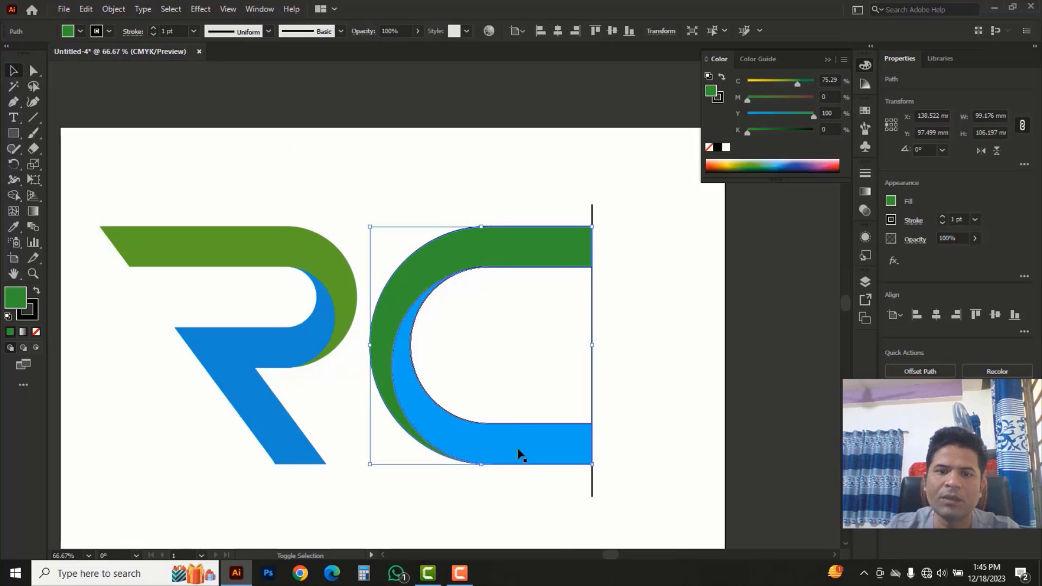
{"action": "key", "text": "Delete"}
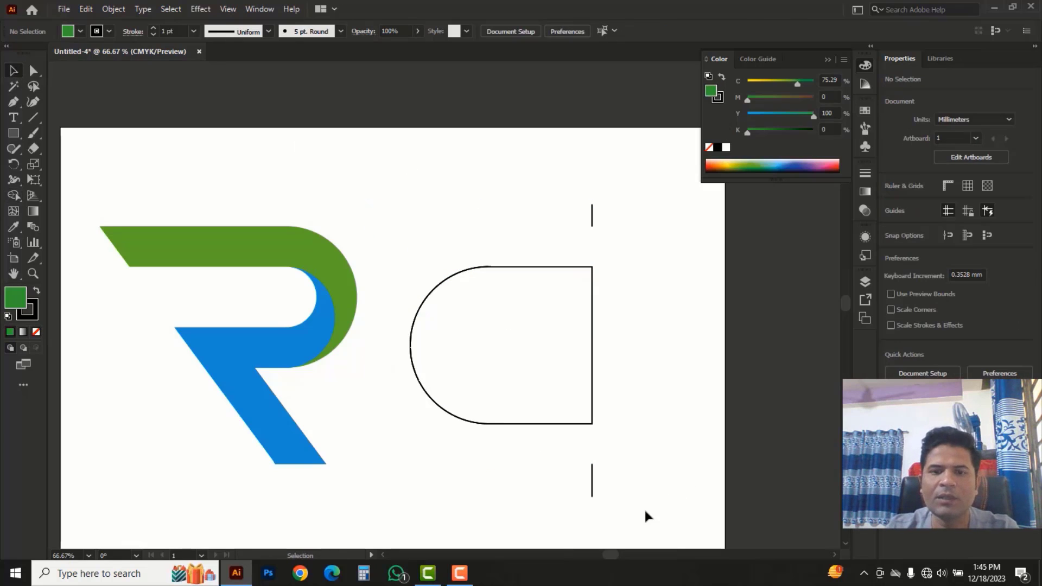
{"action": "left_click_drag", "start_coordinate": [646, 515], "coordinate": [407, 147]}
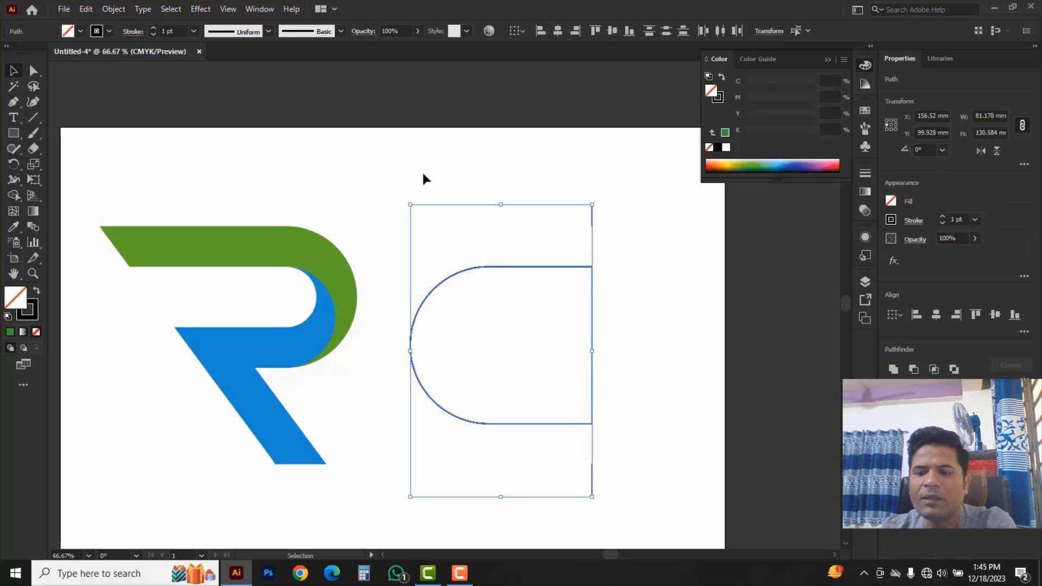
{"action": "key", "text": "Delete"}
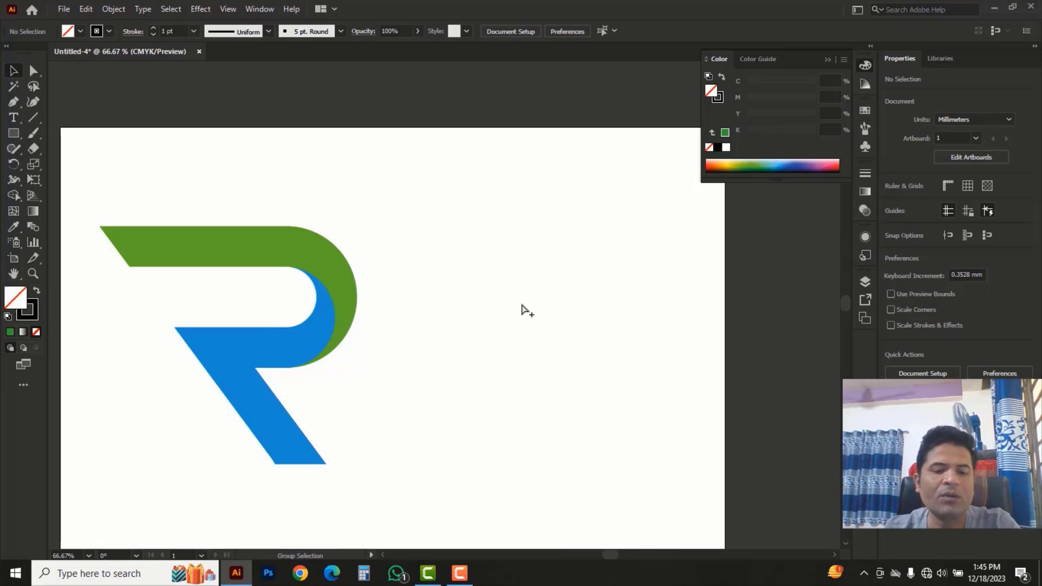
{"action": "key", "text": "ctrl+z"}
{"action": "key", "text": "ctrl+z"}
{"action": "left_click", "coordinate": [653, 301]}
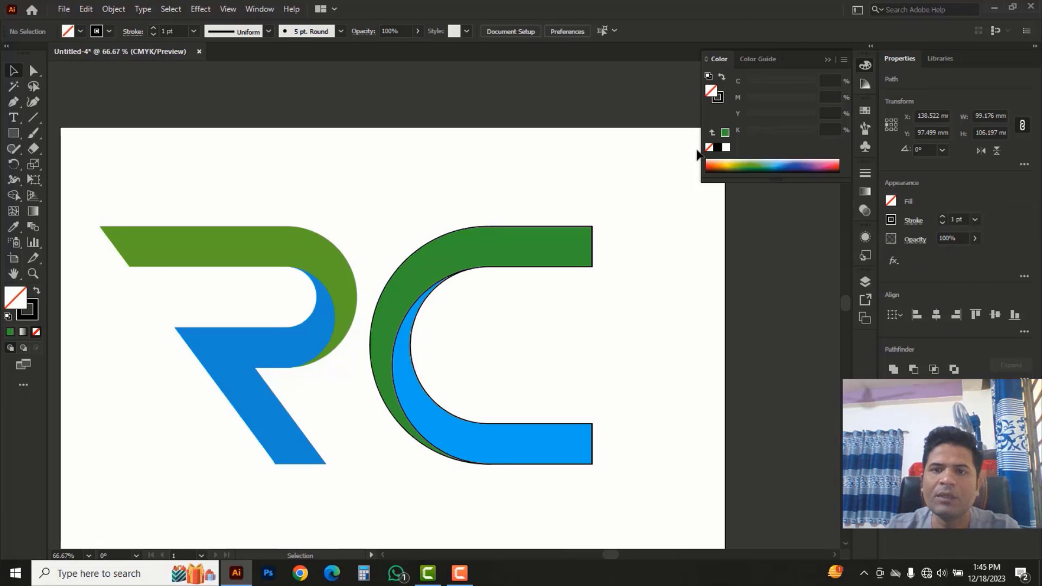
Select both shapes of the C and set their stroke to none
{"action": "left_click_drag", "start_coordinate": [627, 495], "coordinate": [398, 202]}
{"action": "left_click", "coordinate": [720, 99]}
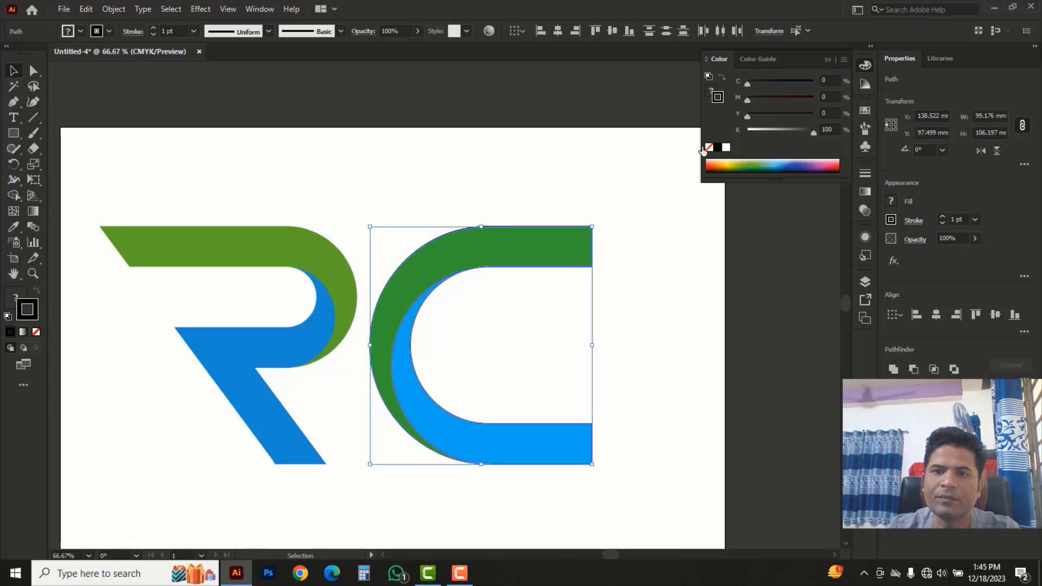
{"action": "left_click", "coordinate": [707, 147]}
{"action": "left_click", "coordinate": [559, 172]}
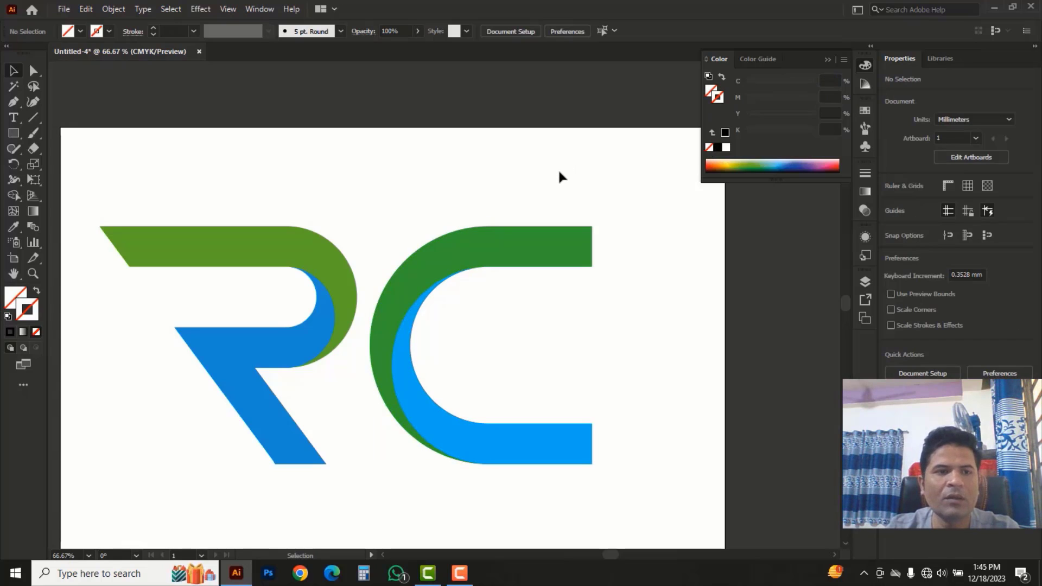
Draw a rectangle about 49 × 20 mm inside the C and fully round its upper-left and lower-right corners, about 19.8 mm radius
{"action": "left_click_drag", "start_coordinate": [15, 141], "coordinate": [68, 135]}
{"action": "left_click_drag", "start_coordinate": [466, 327], "coordinate": [575, 371]}
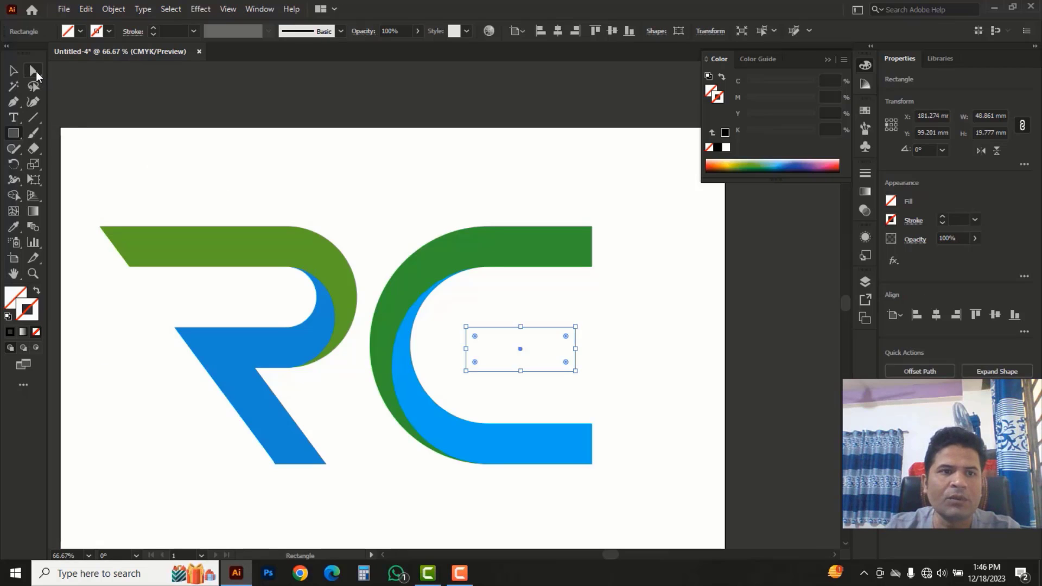
{"action": "left_click_drag", "start_coordinate": [36, 74], "coordinate": [95, 76]}
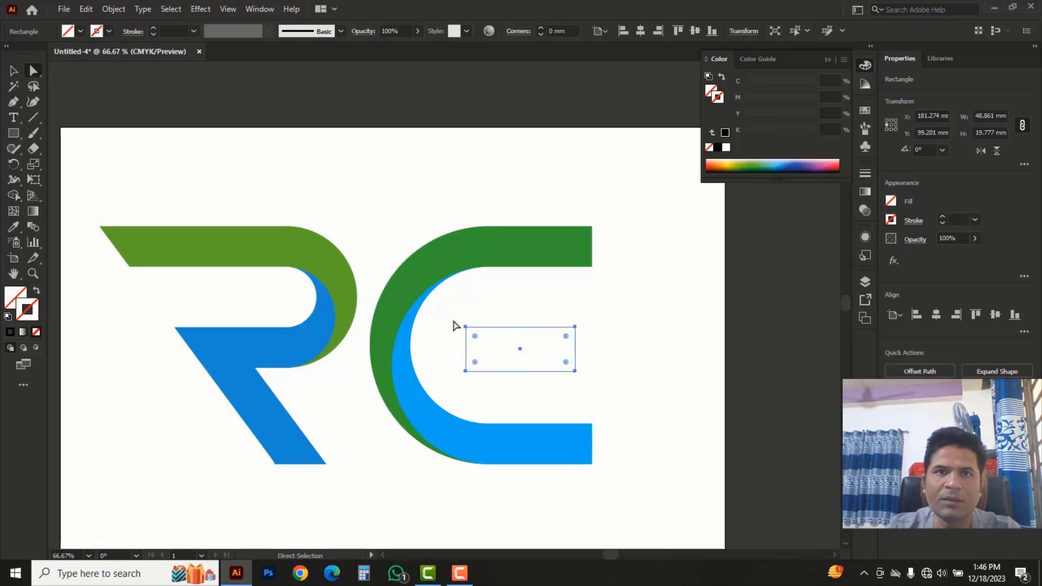
{"action": "left_click_drag", "start_coordinate": [450, 319], "coordinate": [502, 350]}
{"action": "left_click_drag", "start_coordinate": [611, 392], "coordinate": [478, 312]}
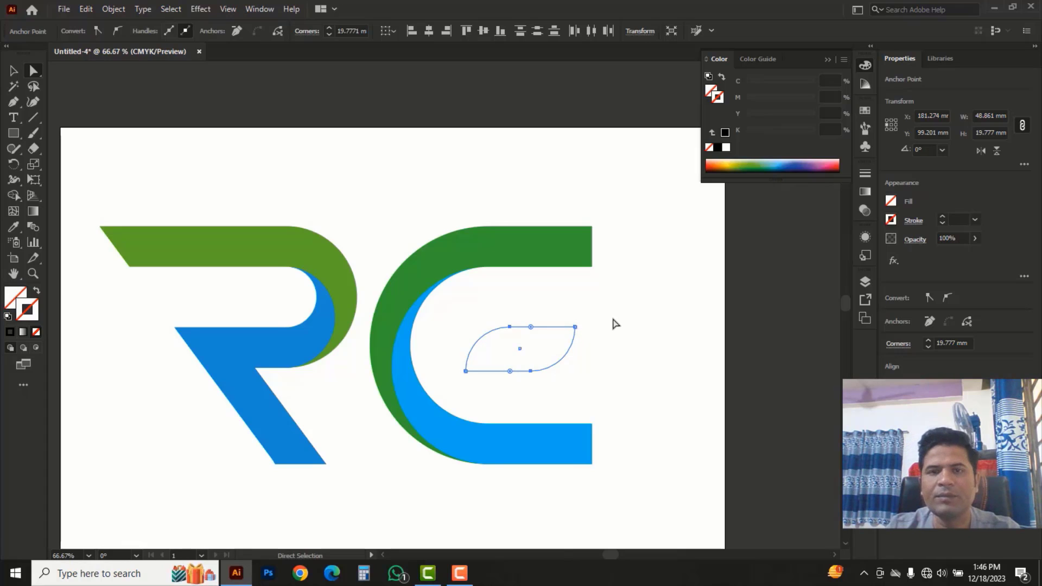
Fill the leaf shape with green (C 67.45, Y 100) and move it slightly left inside the C
{"action": "left_click", "coordinate": [710, 91]}
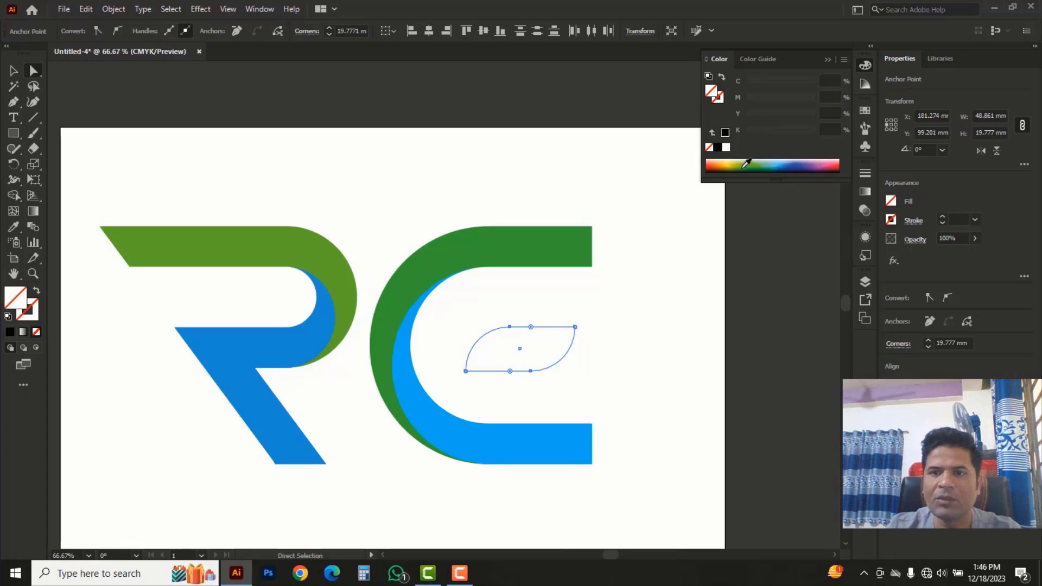
{"action": "left_click", "coordinate": [754, 162]}
{"action": "left_click", "coordinate": [14, 71]}
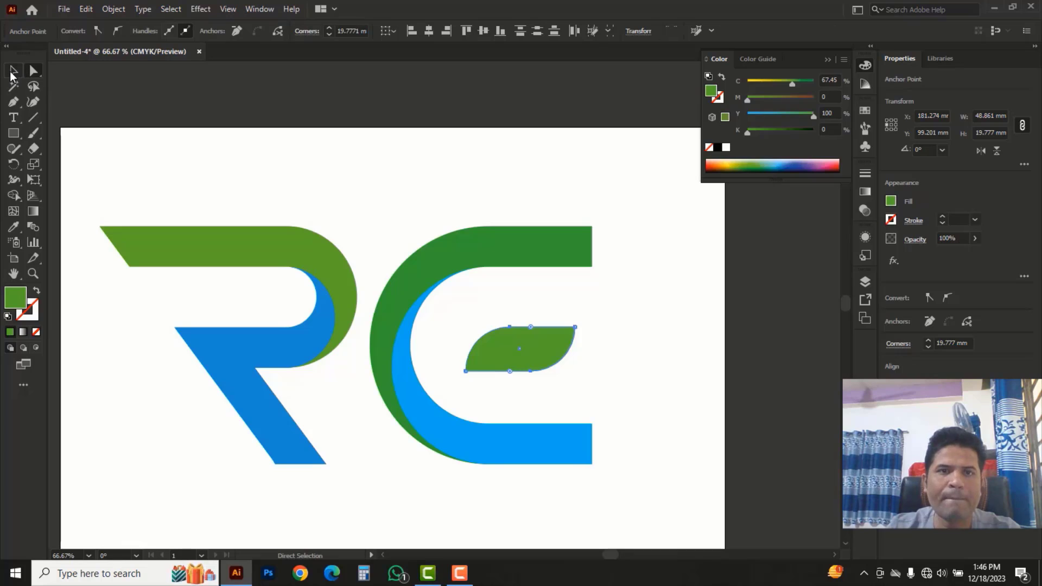
{"action": "mouse_move", "coordinate": [527, 362]}
{"action": "left_mouse_down"}
{"action": "mouse_move", "coordinate": [538, 355]}
{"action": "mouse_move", "coordinate": [504, 358]}
{"action": "mouse_move", "coordinate": [551, 353]}
{"action": "mouse_move", "coordinate": [512, 354]}
{"action": "mouse_move", "coordinate": [528, 353]}
{"action": "left_mouse_up"}
{"action": "left_click", "coordinate": [593, 351]}
Apply a linear white-to-black gradient to the green upper shape of the R
{"action": "left_click", "coordinate": [469, 342], "text": "ctrl+alt"}
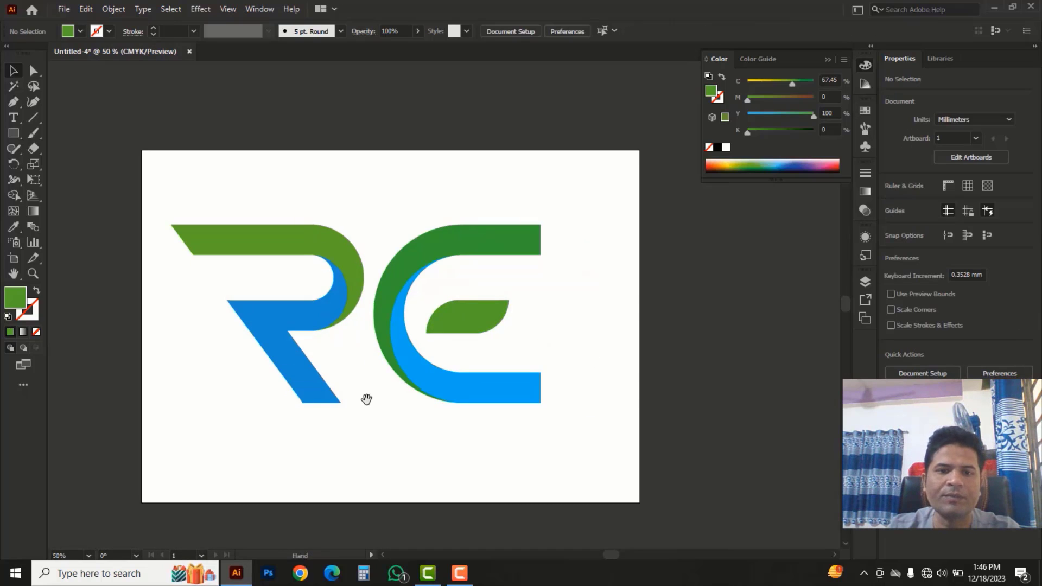
{"action": "left_click_drag", "start_coordinate": [365, 400], "coordinate": [382, 413]}
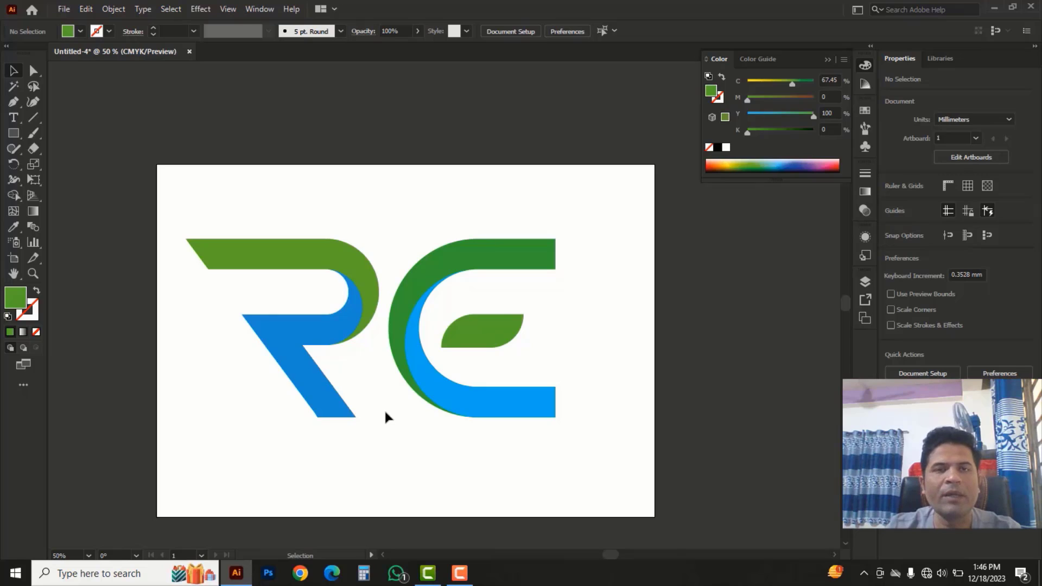
{"action": "left_click", "coordinate": [271, 260]}
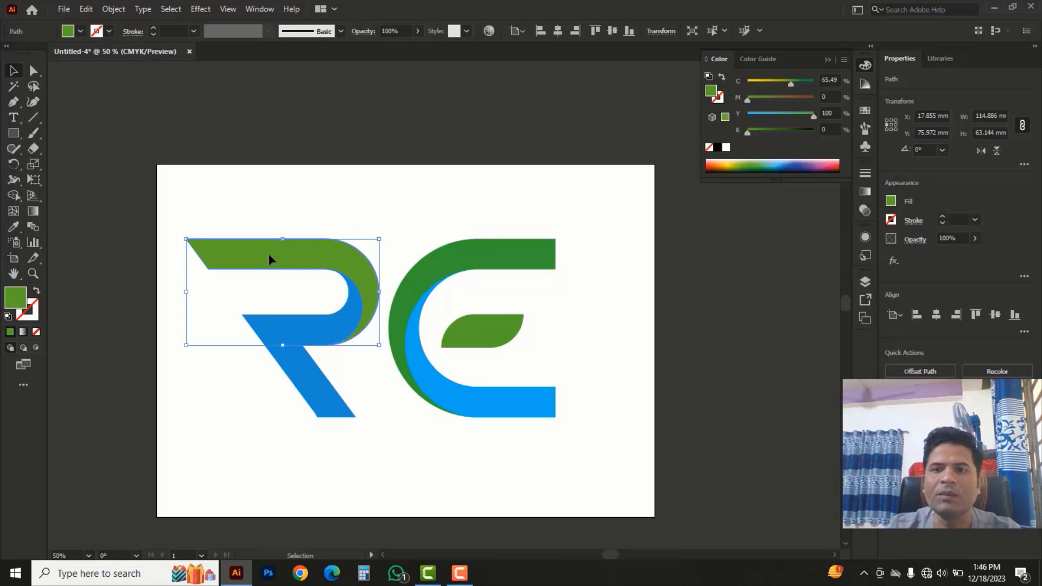
{"action": "left_click", "coordinate": [866, 192]}
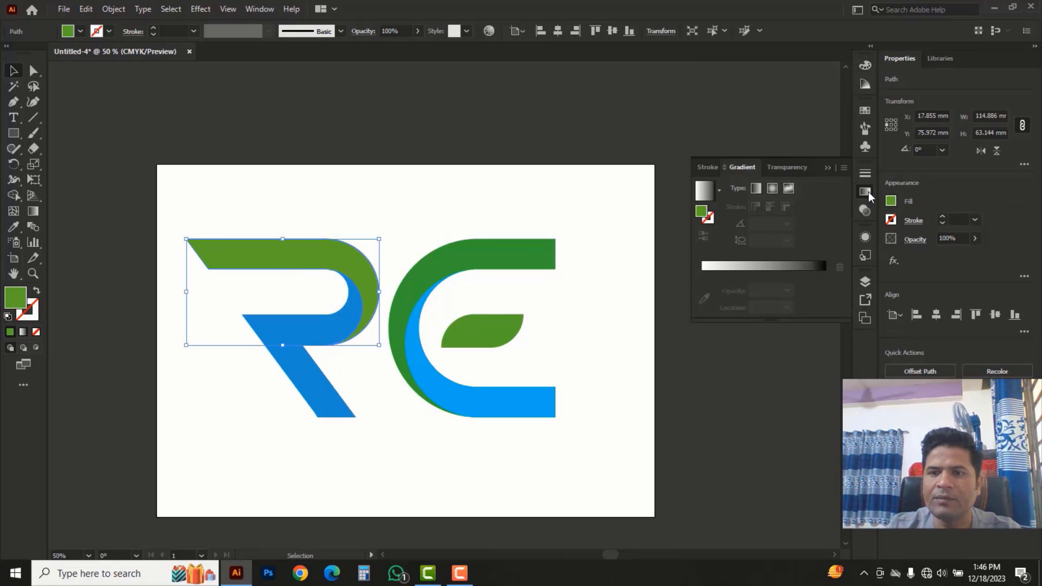
{"action": "left_click", "coordinate": [765, 266]}
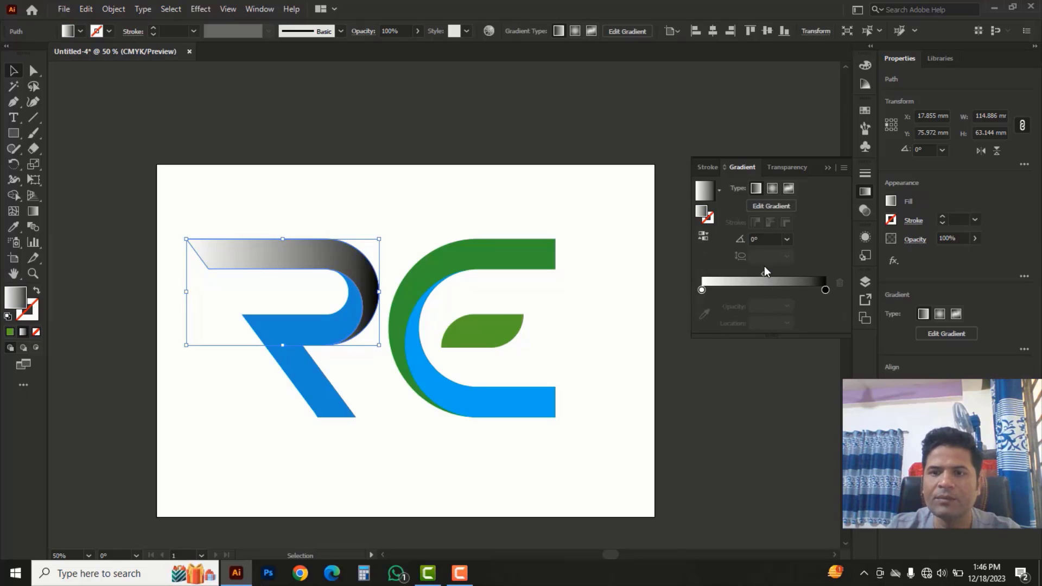
Switch the gradient's black end stop to CMYK and set it to red (C 0, M 100, Y 100, K 0)
{"action": "double_click", "coordinate": [825, 290]}
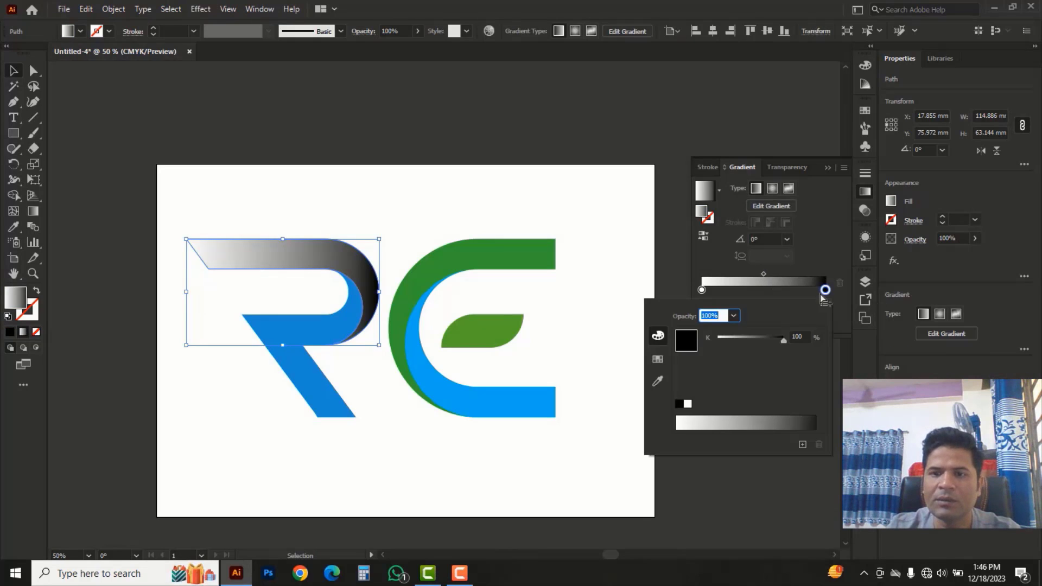
{"action": "left_click", "coordinate": [825, 304]}
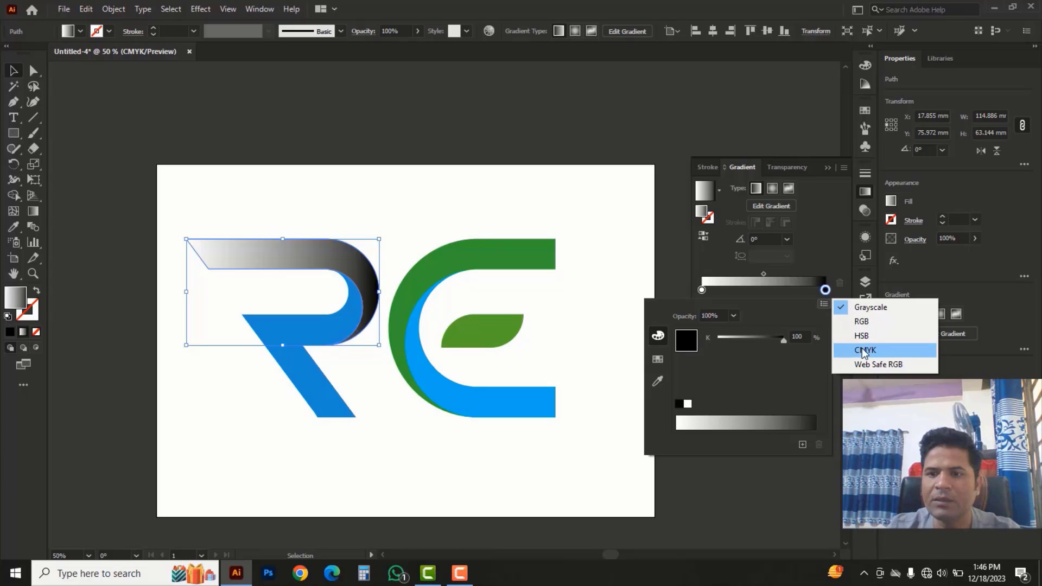
{"action": "left_click", "coordinate": [865, 351]}
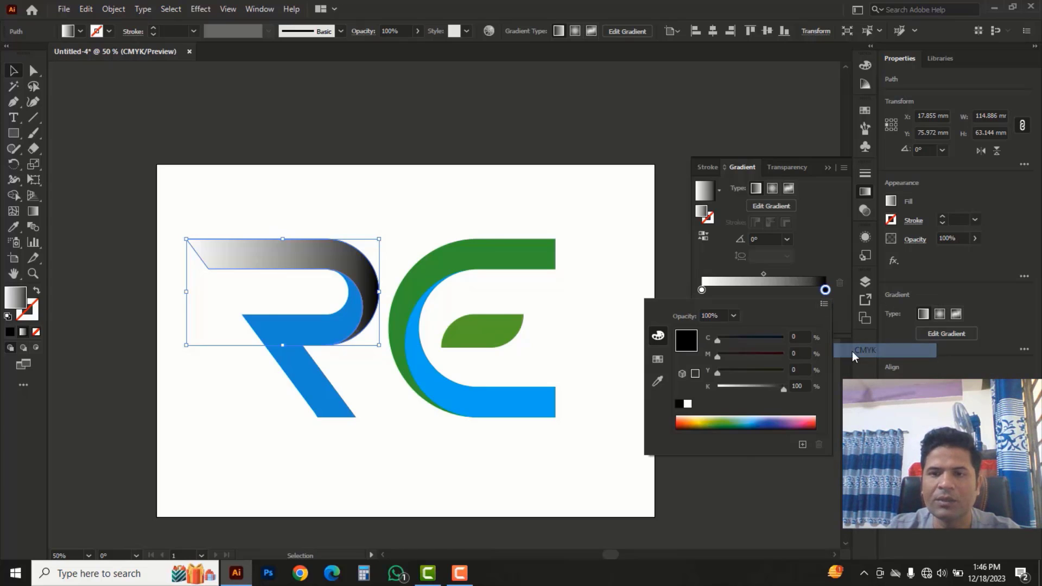
{"action": "left_click_drag", "start_coordinate": [718, 372], "coordinate": [798, 372]}
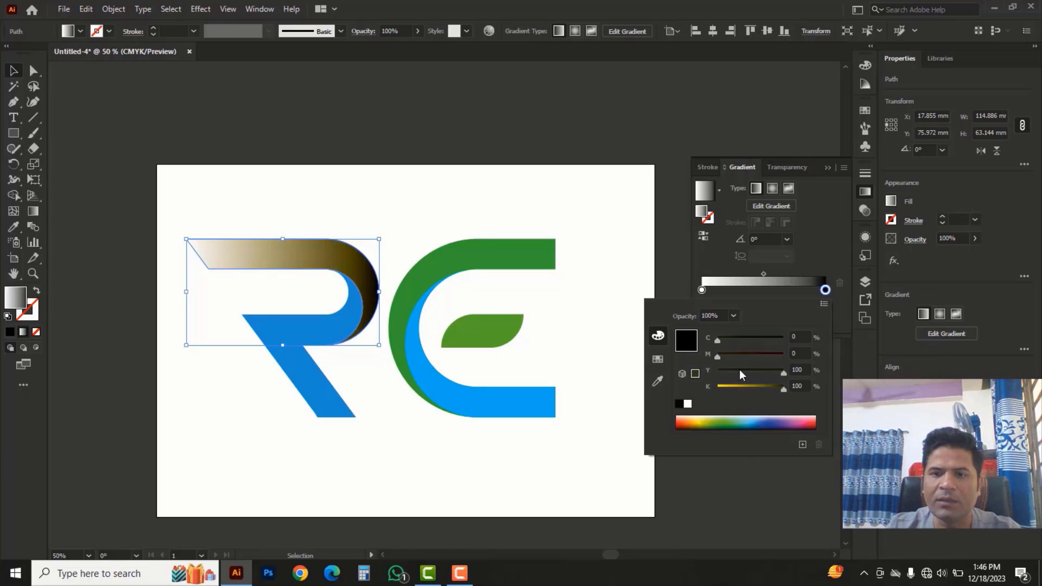
{"action": "left_click_drag", "start_coordinate": [718, 357], "coordinate": [684, 385]}
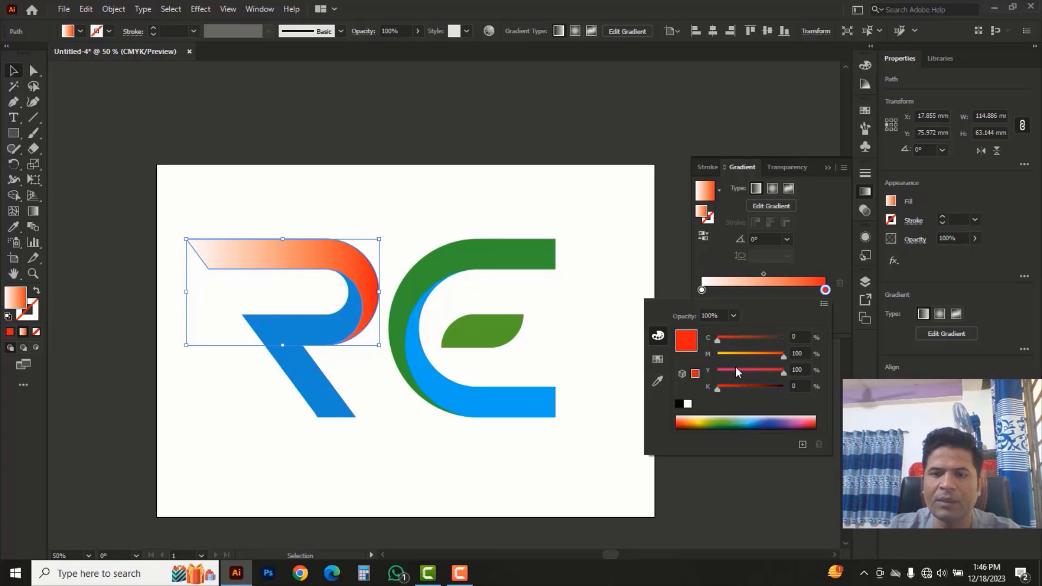
Switch the gradient's white start stop to CMYK and set it to dark red (C 25, M 100, Y 100, K 50)
{"action": "double_click", "coordinate": [702, 290]}
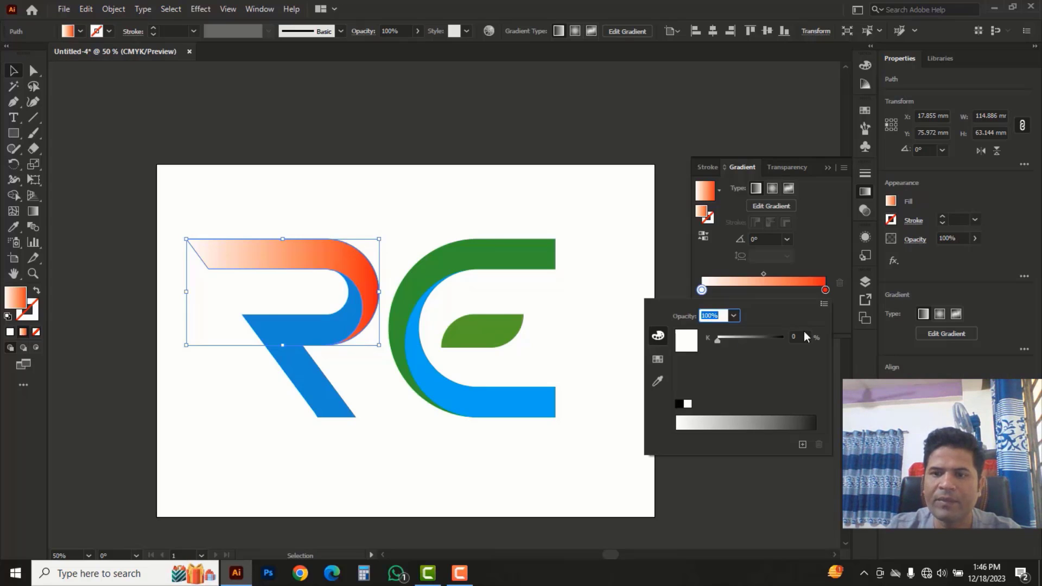
{"action": "left_click", "coordinate": [824, 305]}
{"action": "left_click", "coordinate": [861, 350]}
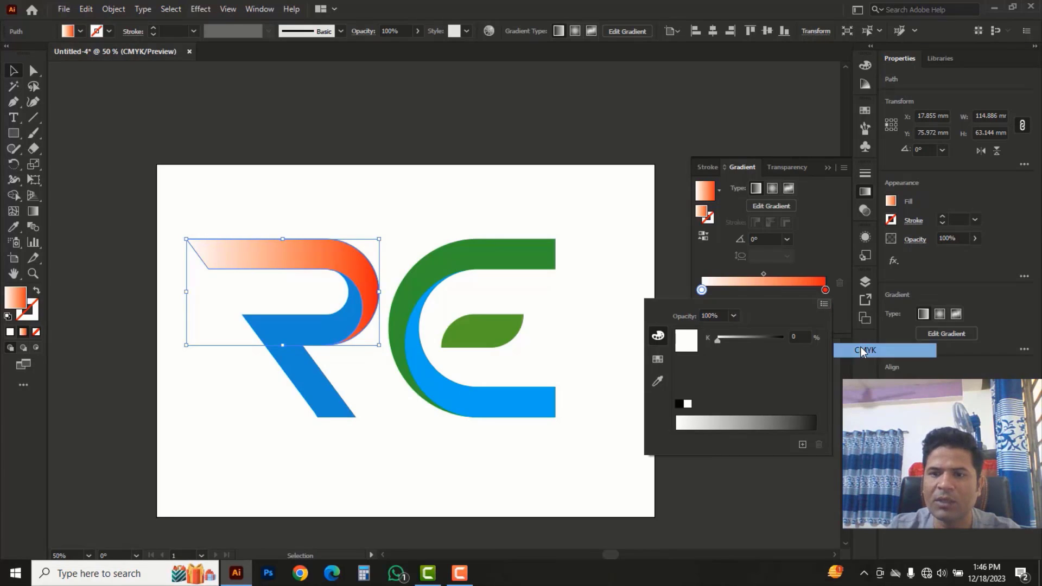
{"action": "left_click_drag", "start_coordinate": [719, 372], "coordinate": [789, 370]}
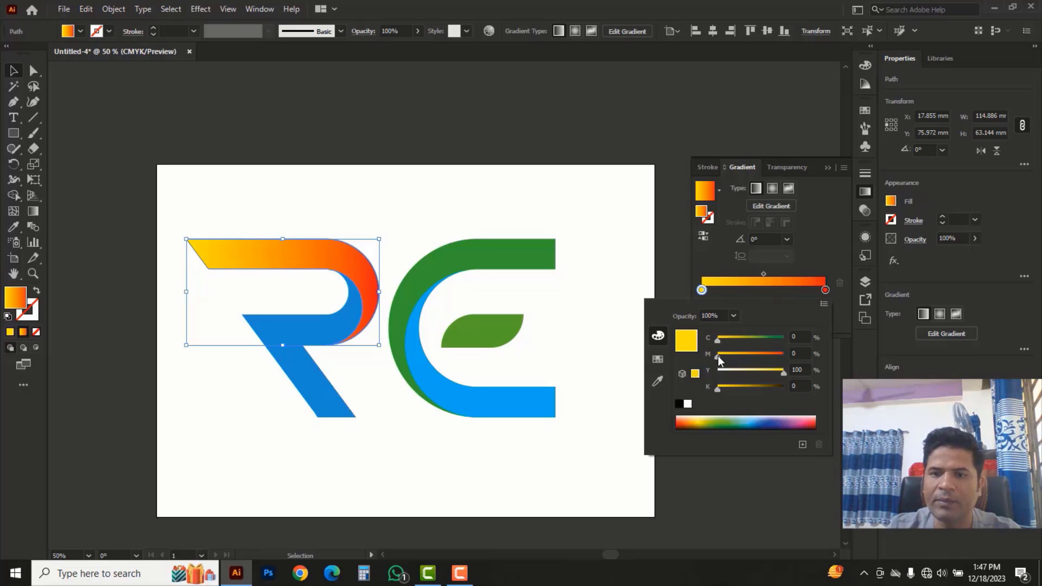
{"action": "left_click_drag", "start_coordinate": [718, 356], "coordinate": [803, 358]}
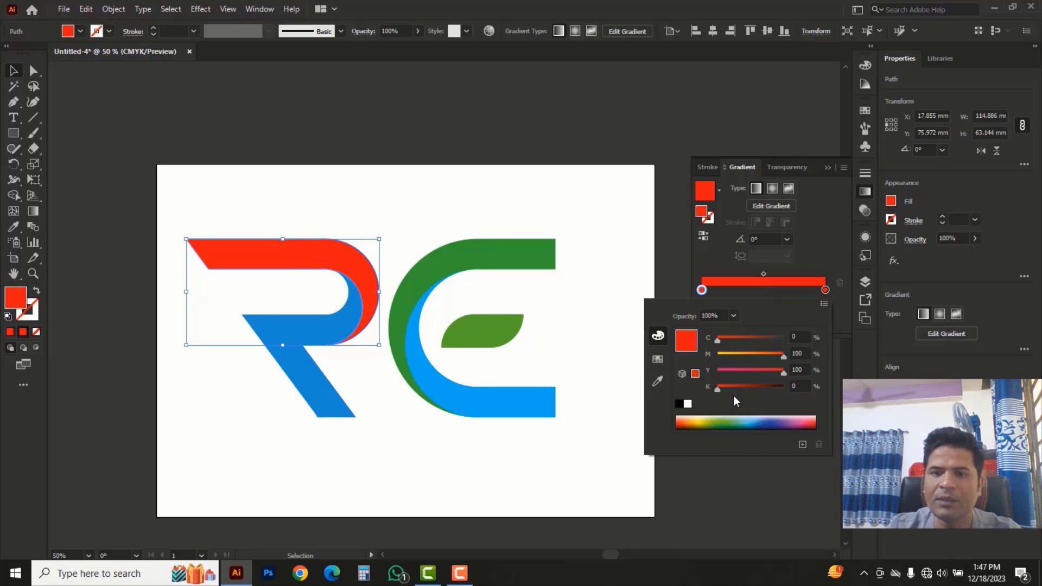
{"action": "left_click", "coordinate": [801, 337]}
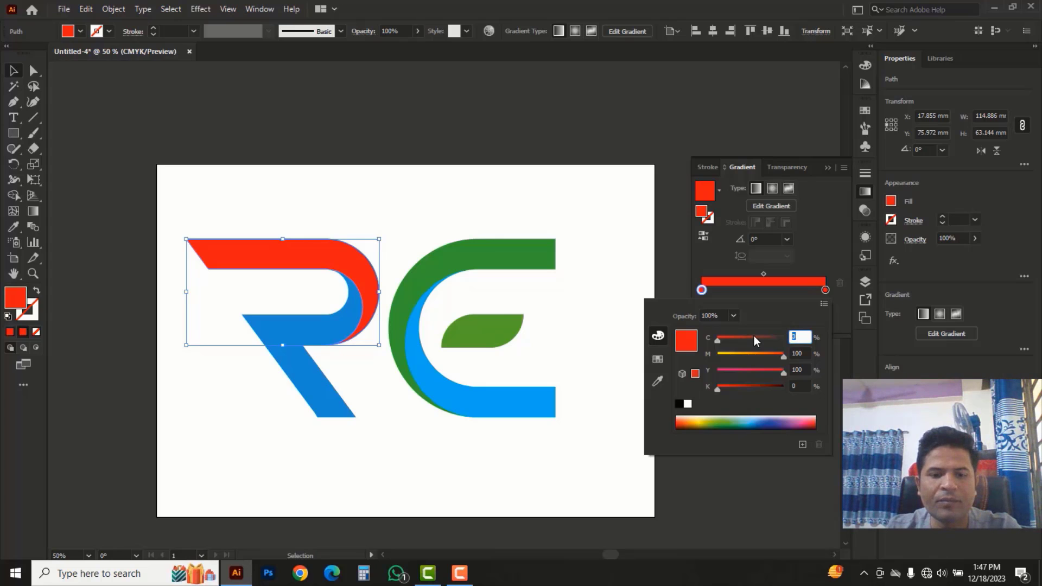
{"action": "type", "text": "25"}
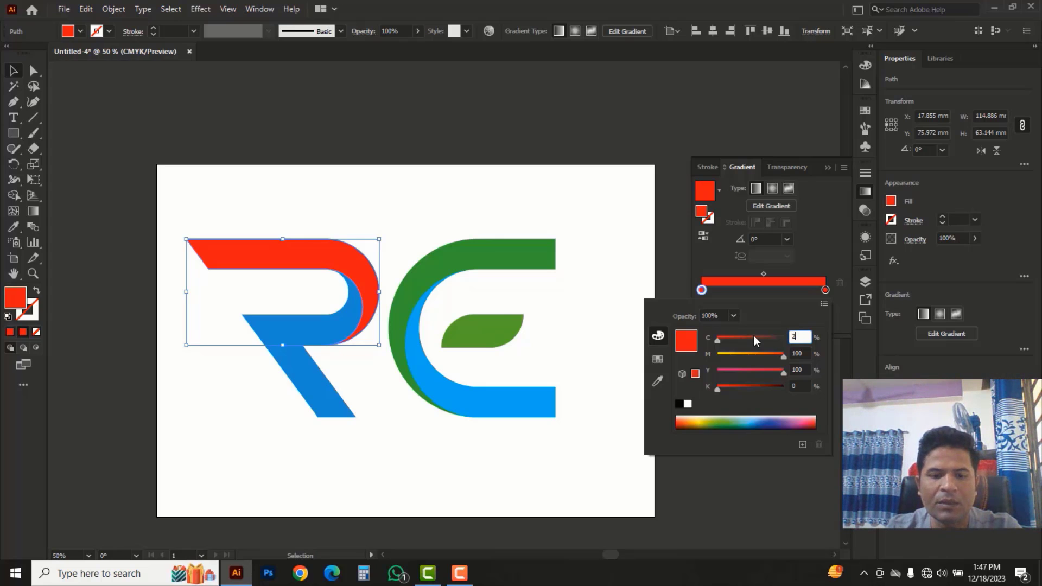
{"action": "left_click", "coordinate": [801, 385]}
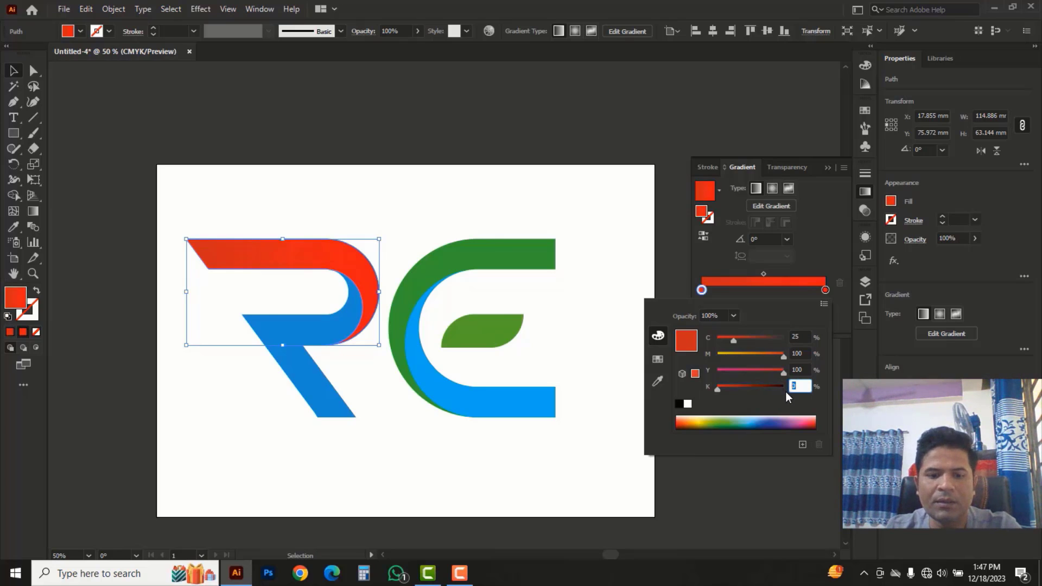
{"action": "type", "text": "50"}
{"action": "key", "text": "Return"}
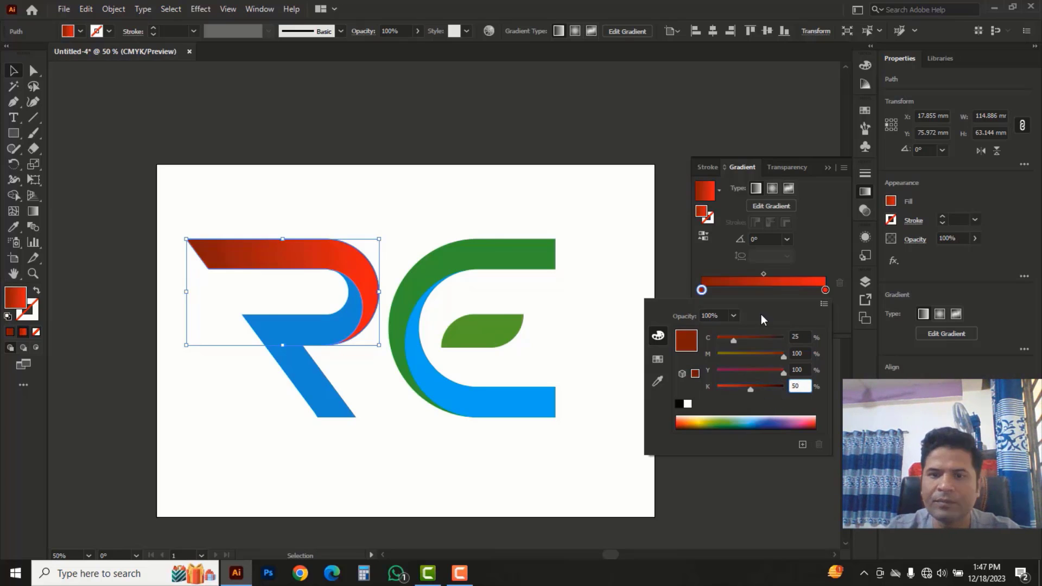
Copy the red gradient from the R's upper shape onto its blue lower shape with the Eyedropper, and reverse it there
{"action": "left_click", "coordinate": [315, 386]}
{"action": "left_click", "coordinate": [314, 389]}
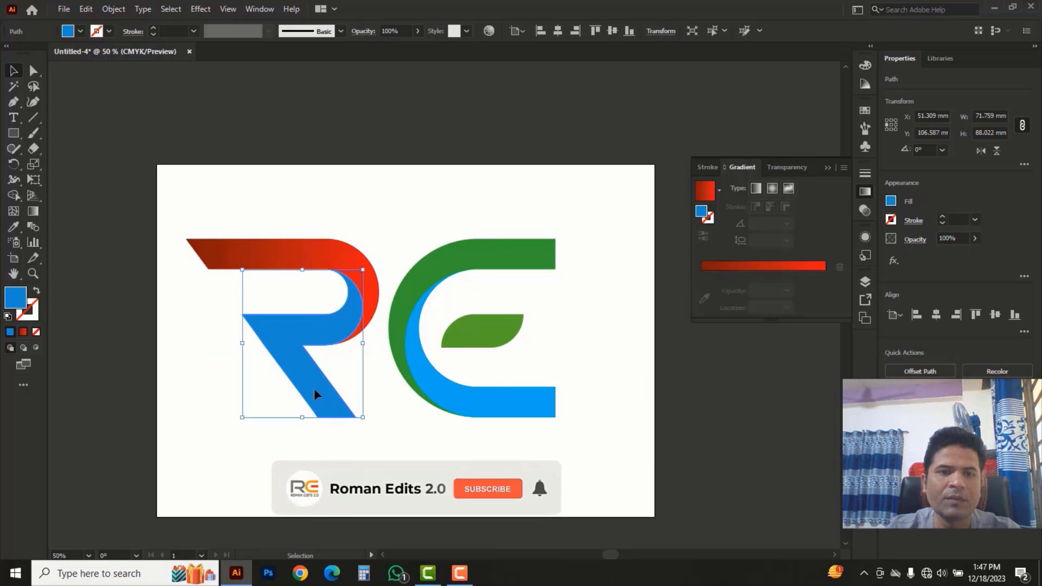
{"action": "left_click", "coordinate": [13, 227]}
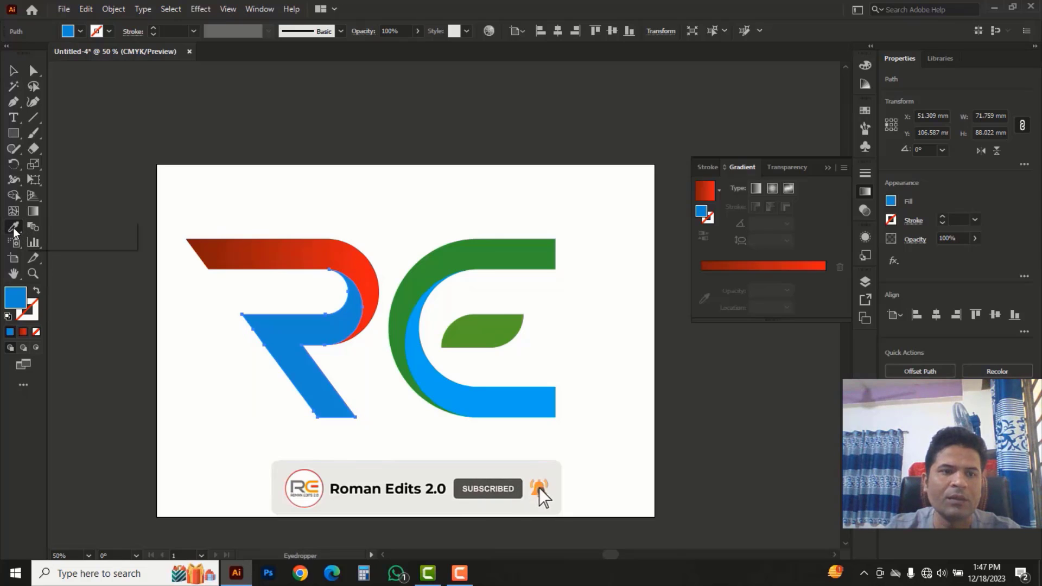
{"action": "left_click", "coordinate": [287, 252]}
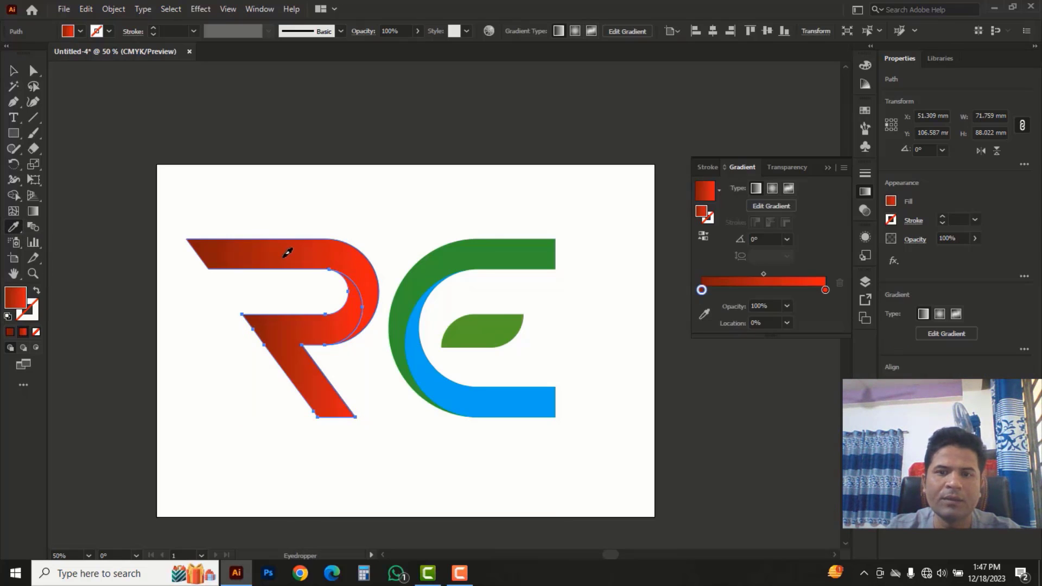
{"action": "left_click", "coordinate": [703, 237]}
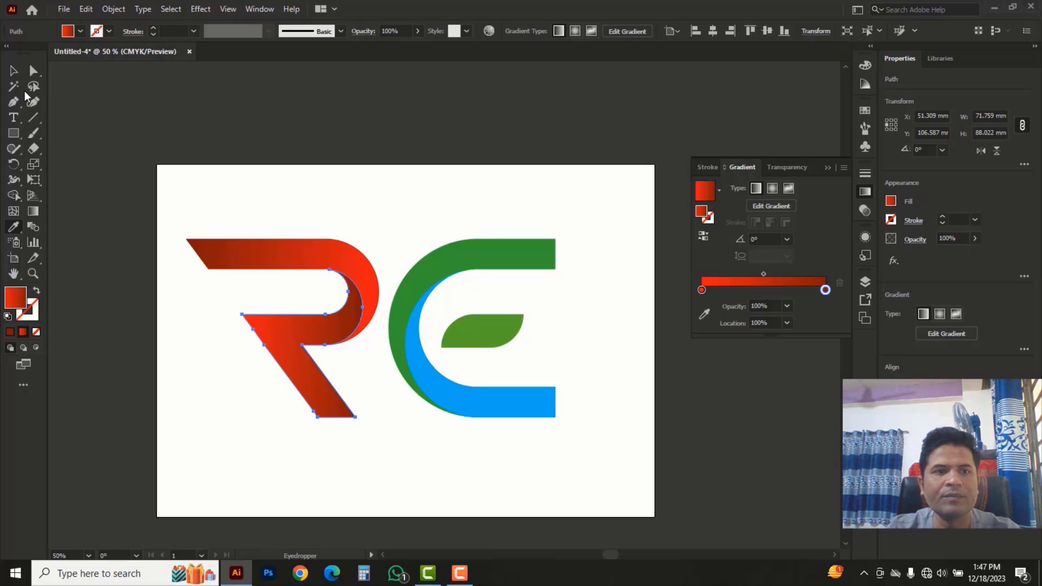
{"action": "left_click", "coordinate": [13, 71]}
{"action": "left_click", "coordinate": [488, 222]}
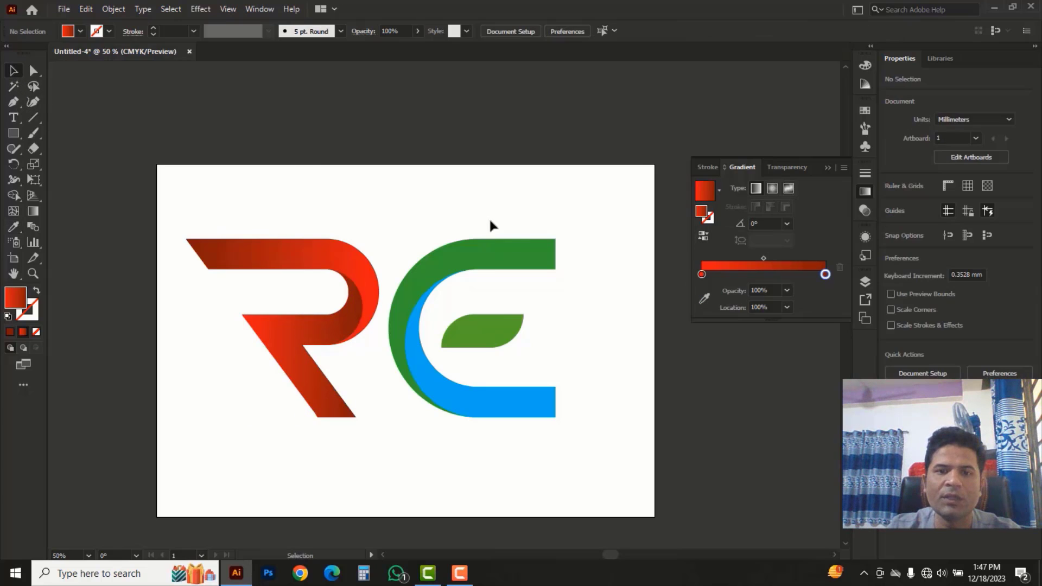
Copy the red gradient from the R's upper shape onto the E's green upper curve with the Eyedropper
{"action": "left_click", "coordinate": [520, 249]}
{"action": "left_click", "coordinate": [15, 228]}
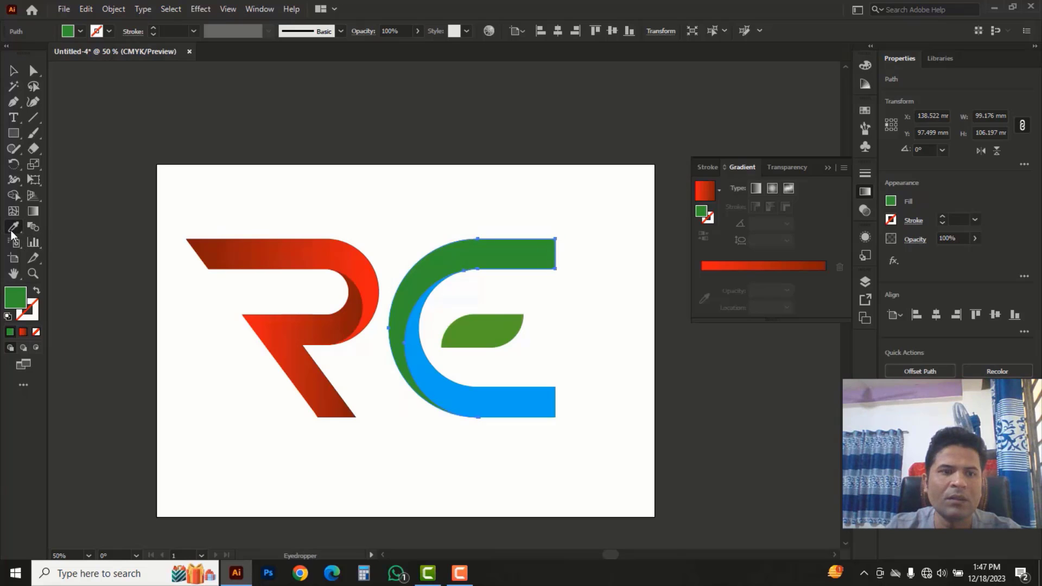
{"action": "left_click", "coordinate": [306, 250]}
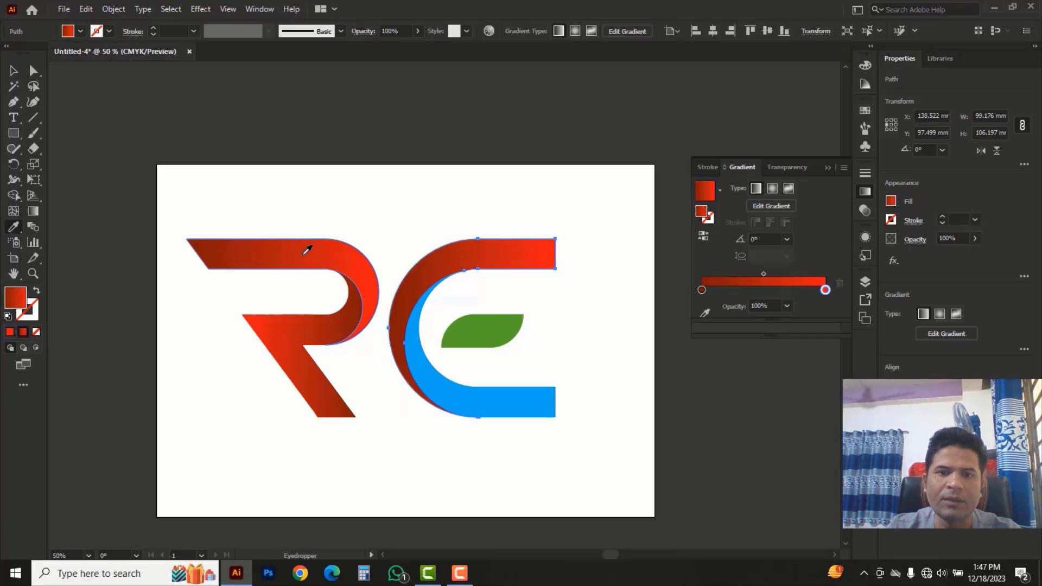
{"action": "key", "text": "v"}
{"action": "left_click", "coordinate": [542, 438]}
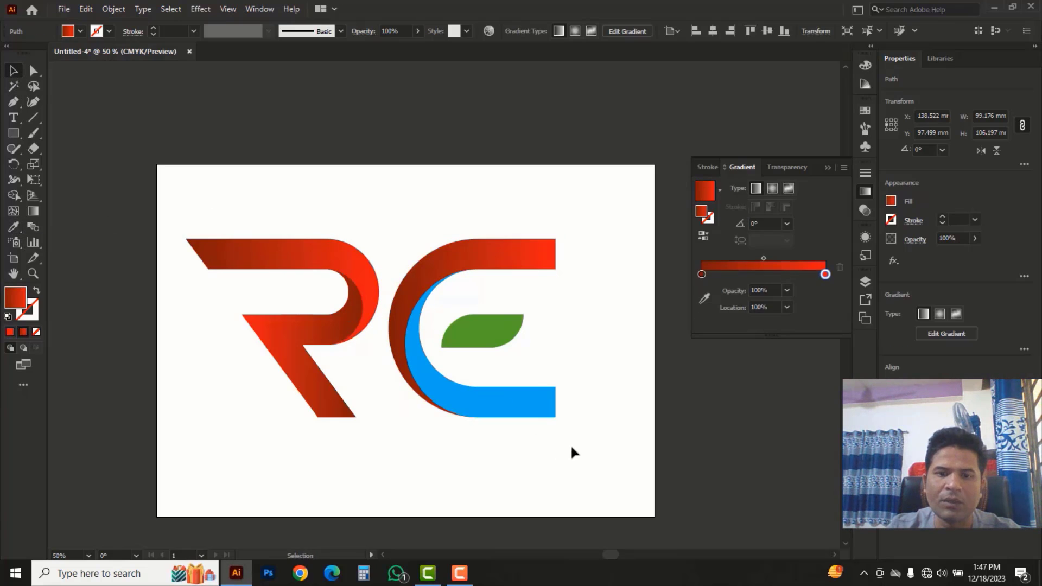
Copy the red gradient from the E's upper curve onto its blue lower curve with the Eyedropper, and reverse it there
{"action": "left_click", "coordinate": [537, 393]}
{"action": "left_click", "coordinate": [14, 227]}
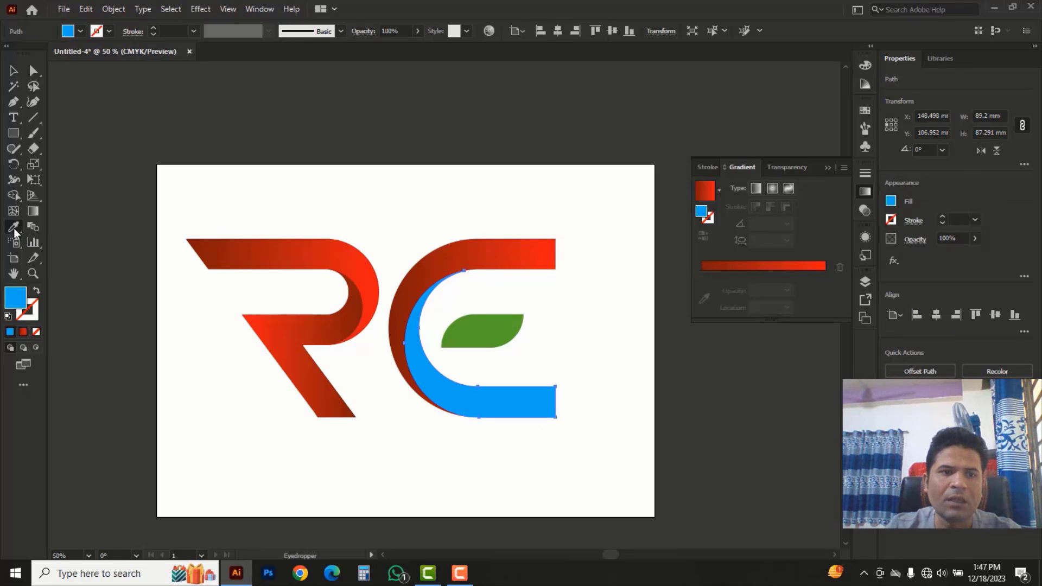
{"action": "left_click", "coordinate": [450, 253]}
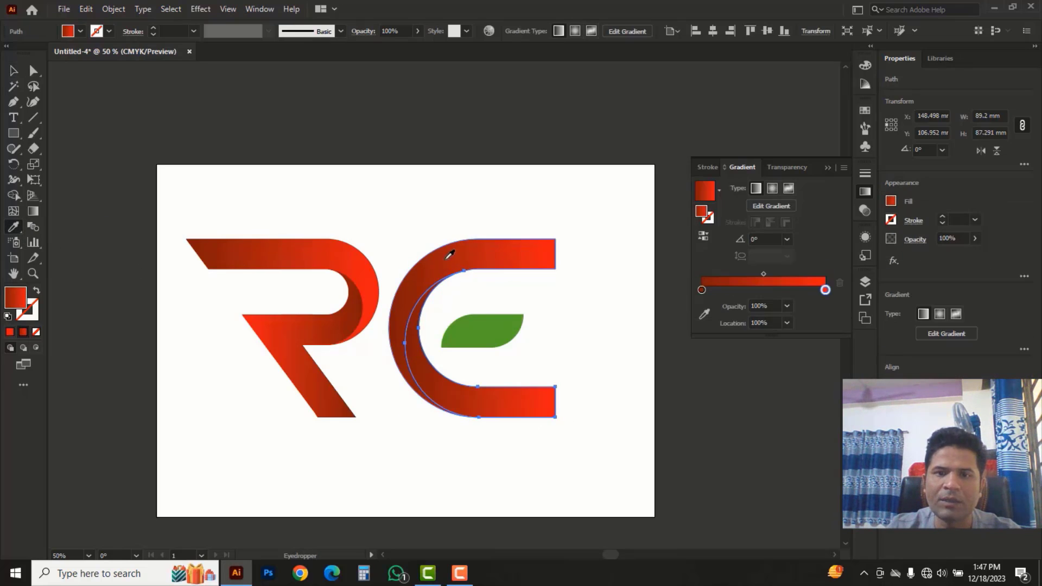
{"action": "left_click", "coordinate": [704, 238]}
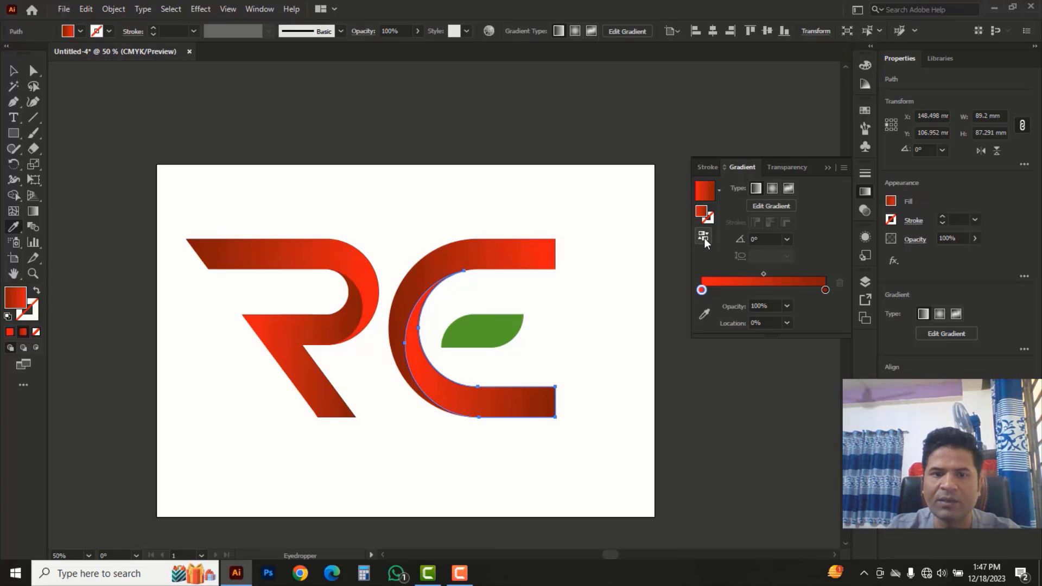
{"action": "left_click", "coordinate": [13, 70]}
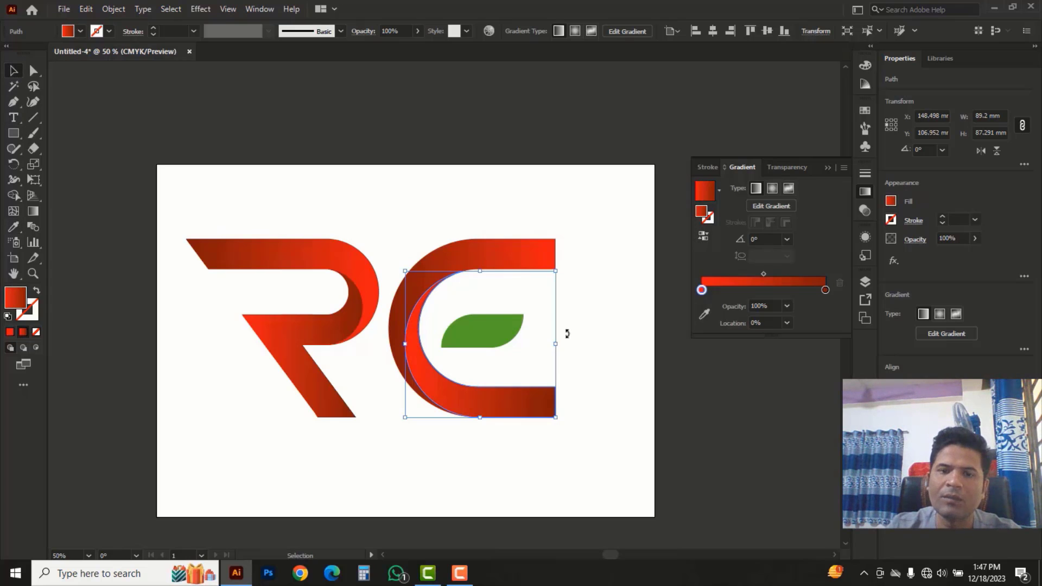
{"action": "left_click", "coordinate": [534, 313]}
Fill the E's green leaf crossbar with the red gradient sampled from the E's upper curve
{"action": "left_click", "coordinate": [483, 339]}
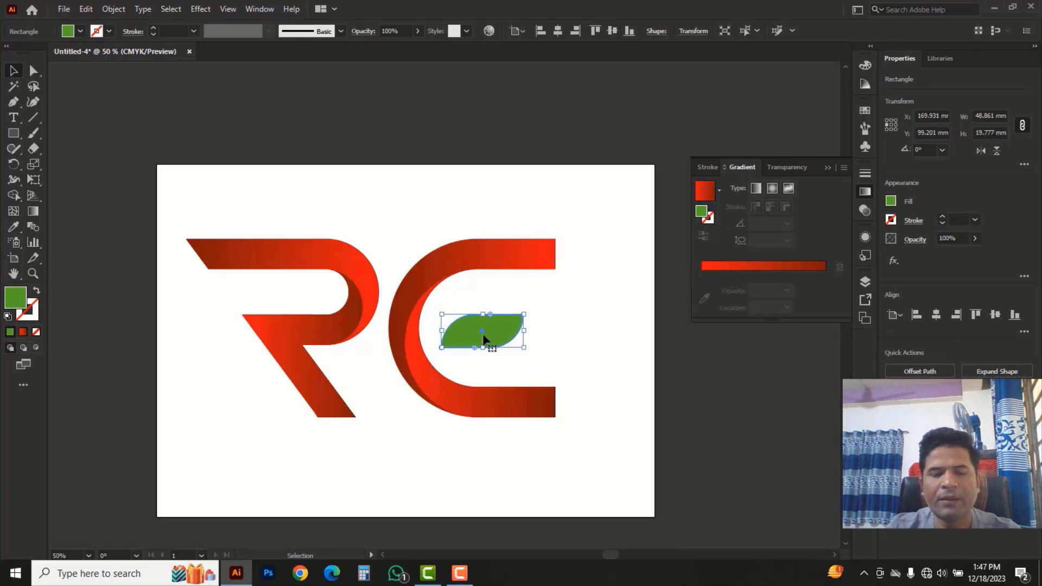
{"action": "left_click", "coordinate": [13, 226]}
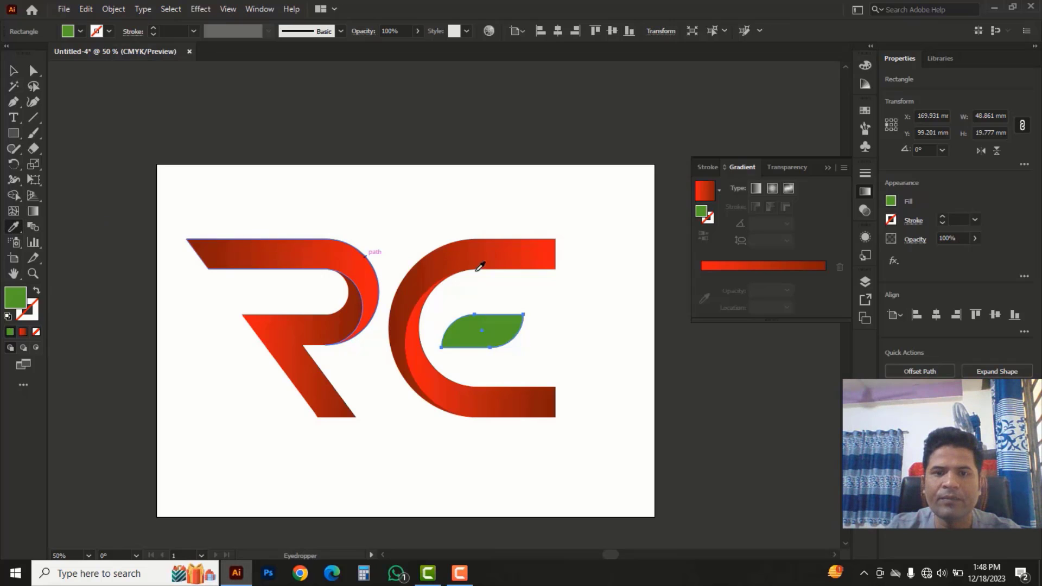
{"action": "left_click", "coordinate": [508, 246]}
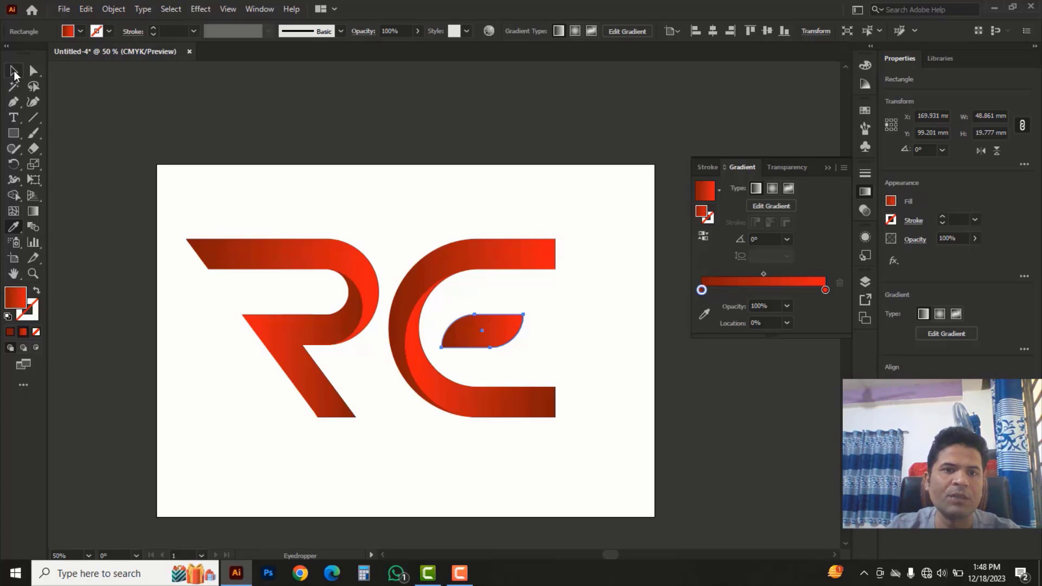
{"action": "left_click", "coordinate": [14, 71]}
{"action": "left_click", "coordinate": [385, 187]}
Try a green end stop (C 70.59, M 0, Y 100, K 0) and a blue start stop on the R's upper shape gradient
{"action": "left_click_drag", "start_coordinate": [189, 178], "coordinate": [575, 445]}
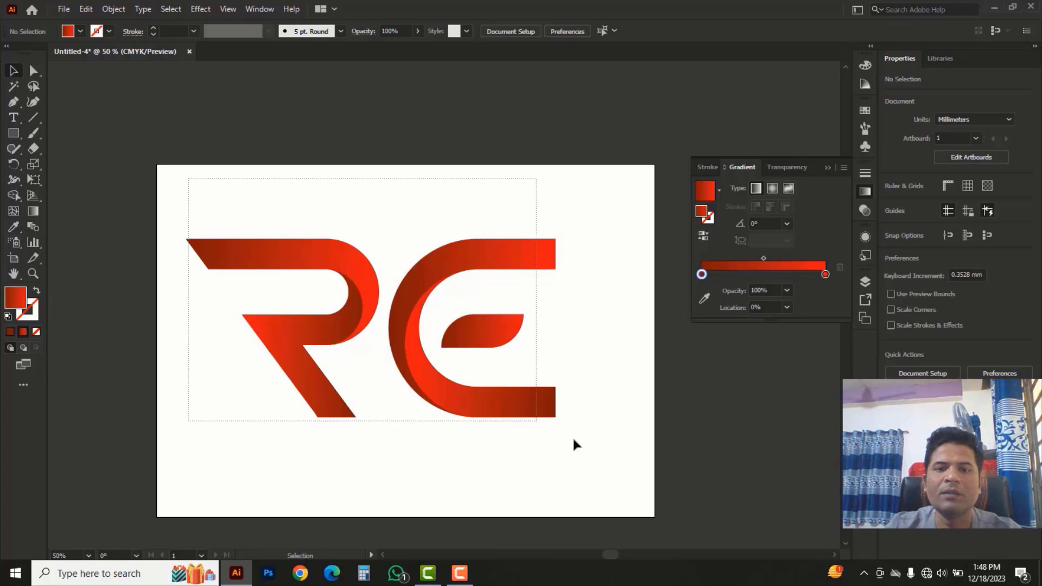
{"action": "left_click", "coordinate": [275, 208]}
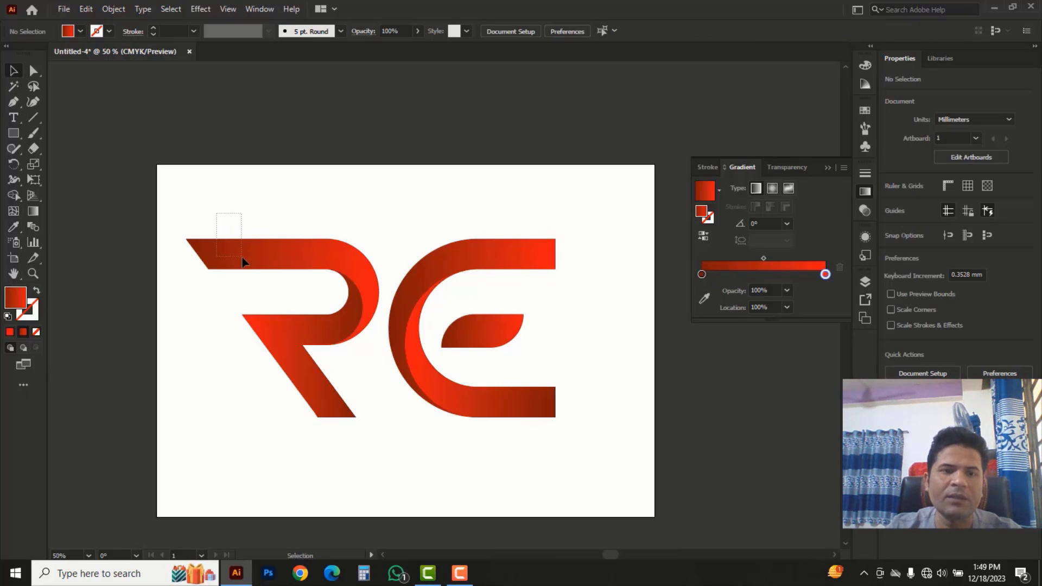
{"action": "left_click_drag", "start_coordinate": [243, 262], "coordinate": [242, 261]}
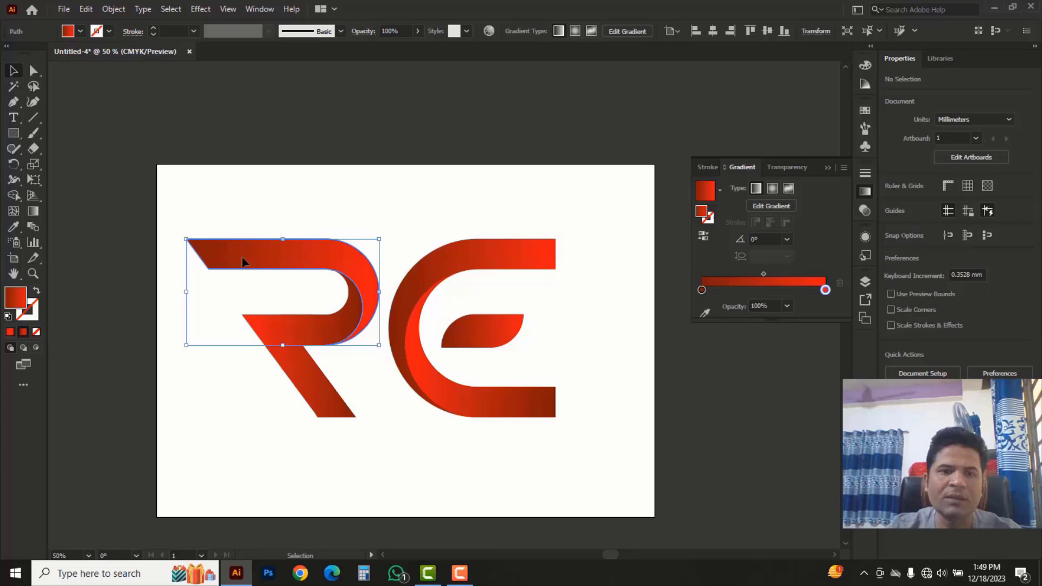
{"action": "double_click", "coordinate": [825, 289]}
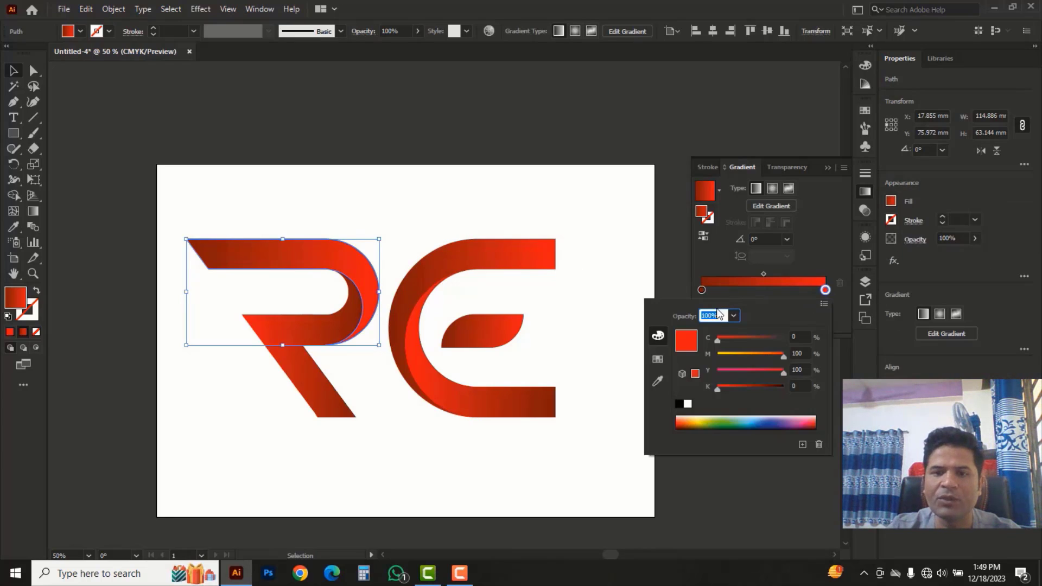
{"action": "left_click", "coordinate": [716, 420]}
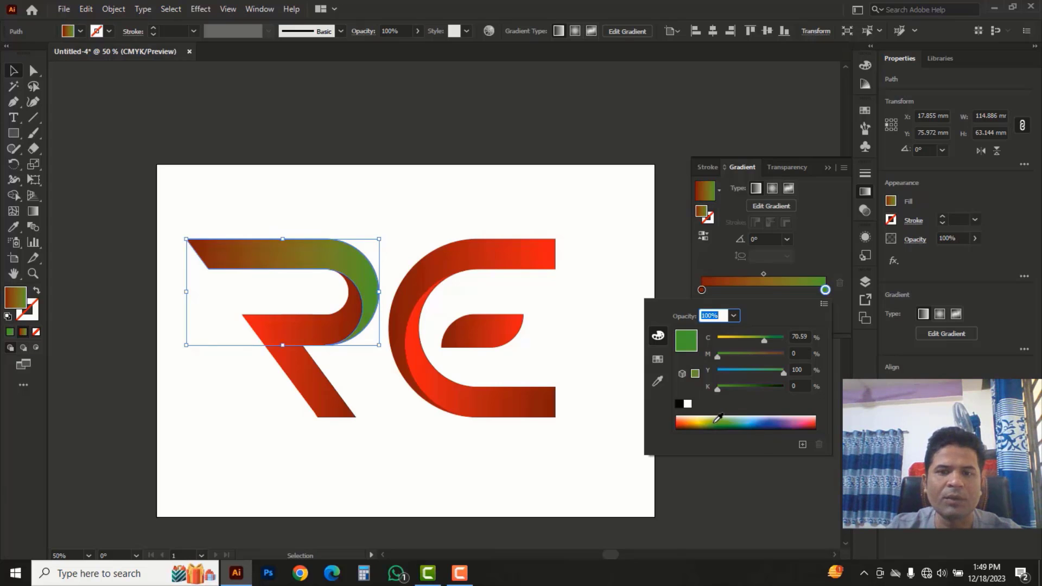
{"action": "double_click", "coordinate": [702, 289]}
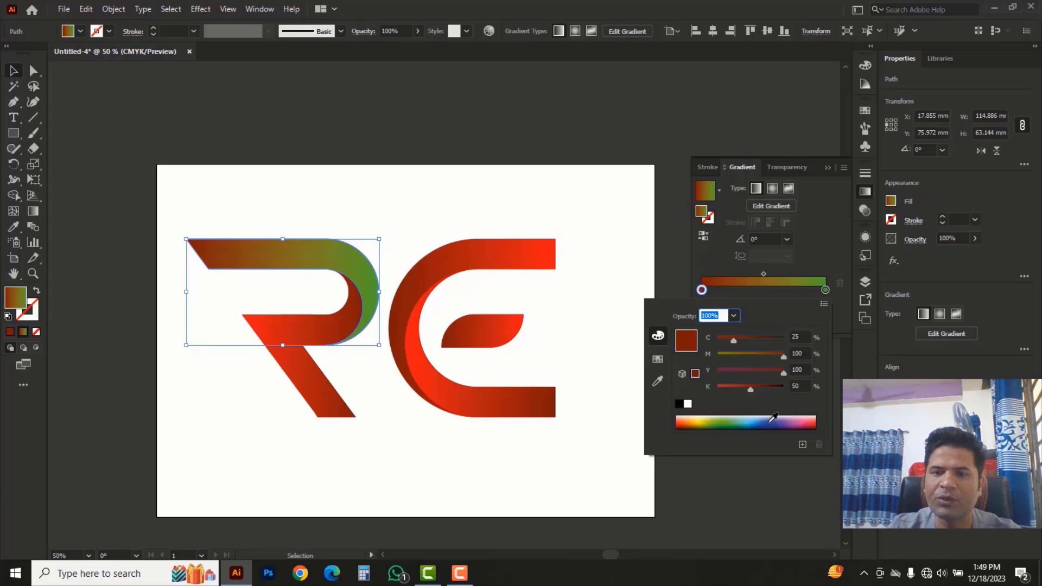
{"action": "left_click", "coordinate": [773, 417]}
{"action": "left_click", "coordinate": [576, 211]}
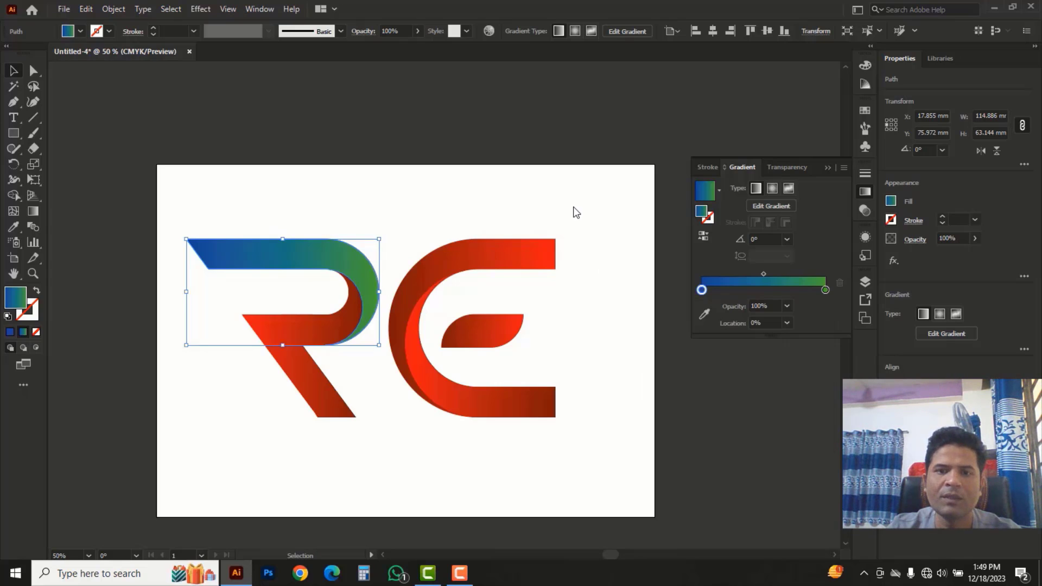
Undo the green and blue gradient stop changes on the R's upper shape and deselect it
{"action": "key", "text": "a"}
{"action": "key", "text": "ctrl+z"}
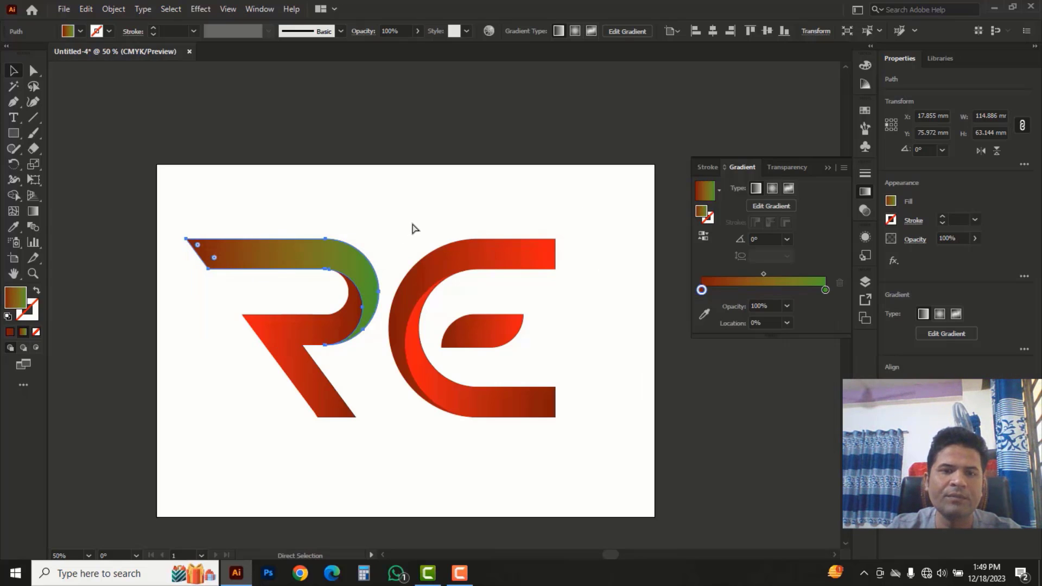
{"action": "key", "text": "ctrl+z"}
{"action": "key", "text": "ctrl+z"}
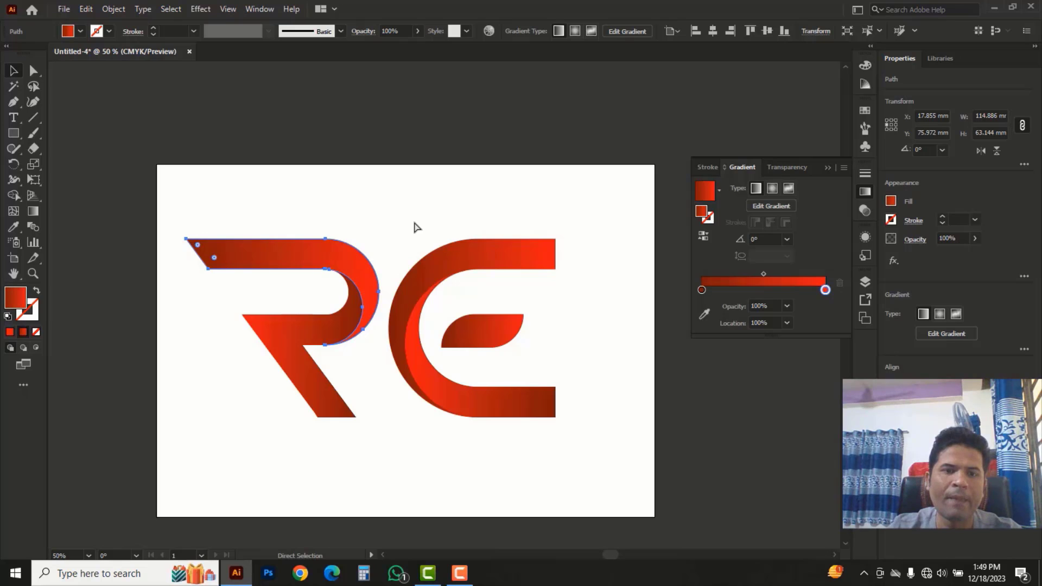
{"action": "key", "text": "v"}
{"action": "left_click", "coordinate": [412, 206]}
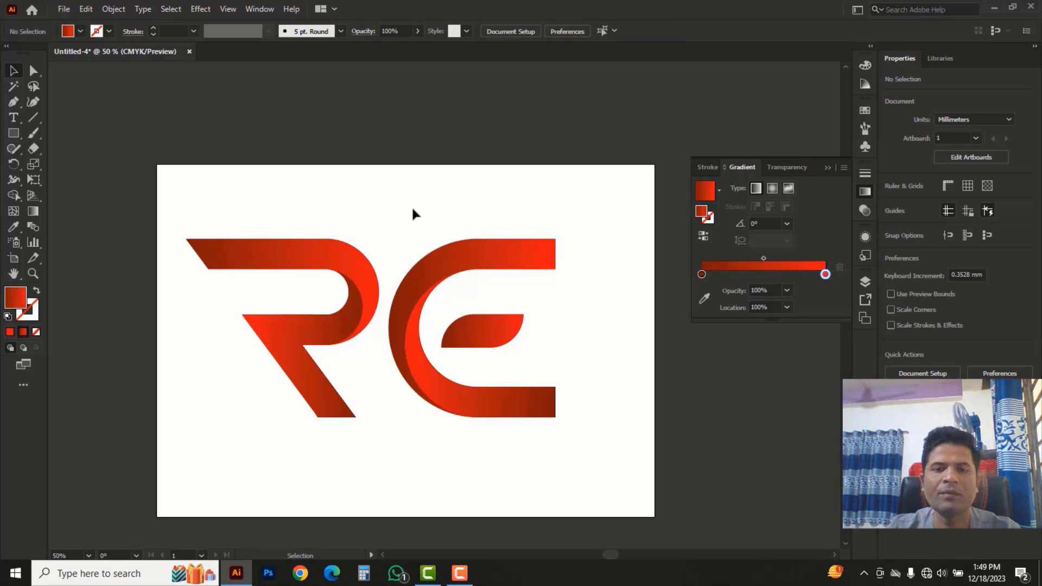
Select all the shapes of the R and E and group them
{"action": "left_click_drag", "start_coordinate": [173, 198], "coordinate": [600, 458]}
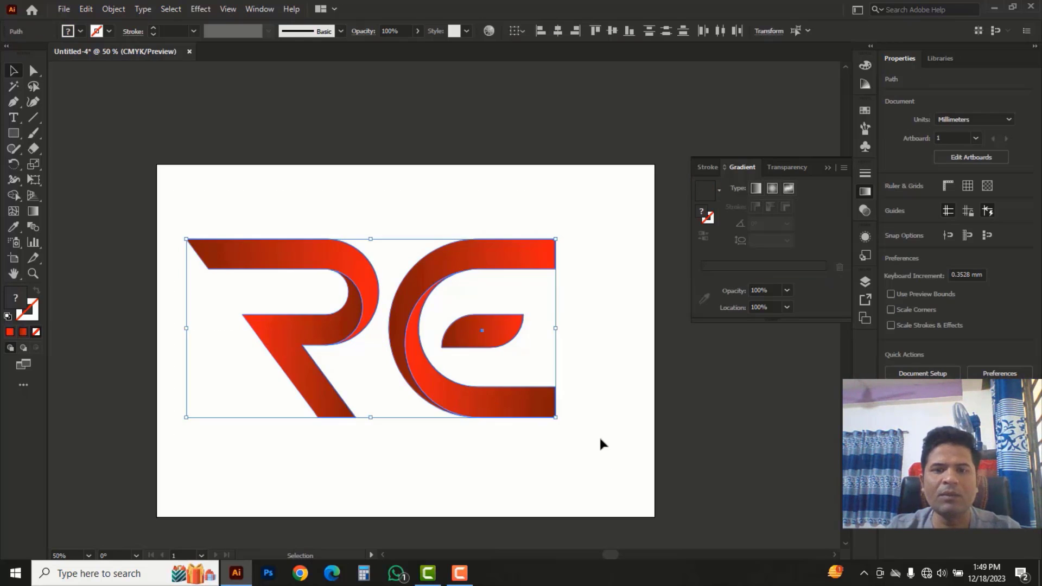
{"action": "right_click", "coordinate": [462, 294]}
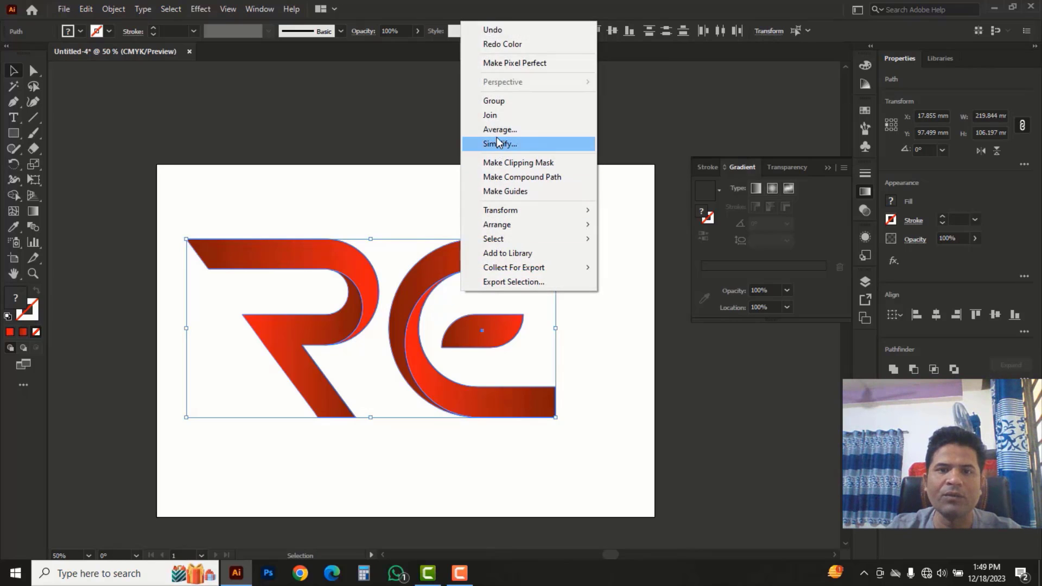
{"action": "left_click", "coordinate": [495, 104]}
{"action": "left_click", "coordinate": [594, 344]}
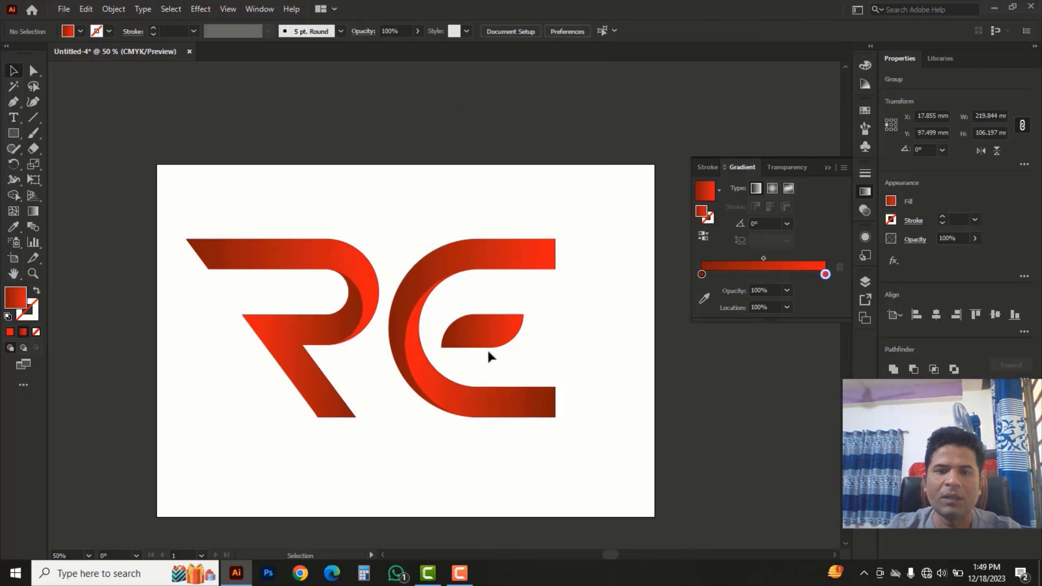
Scale the logo group down proportionally to about 117 mm wide and move it toward the middle of the artboard
{"action": "left_click", "coordinate": [483, 332]}
{"action": "left_click_drag", "start_coordinate": [557, 414], "coordinate": [469, 376]}
{"action": "left_click_drag", "start_coordinate": [404, 347], "coordinate": [426, 327]}
{"action": "key", "text": "v"}
{"action": "scroll", "coordinate": [426, 327], "scroll_direction": "up", "scroll_amount": 3}
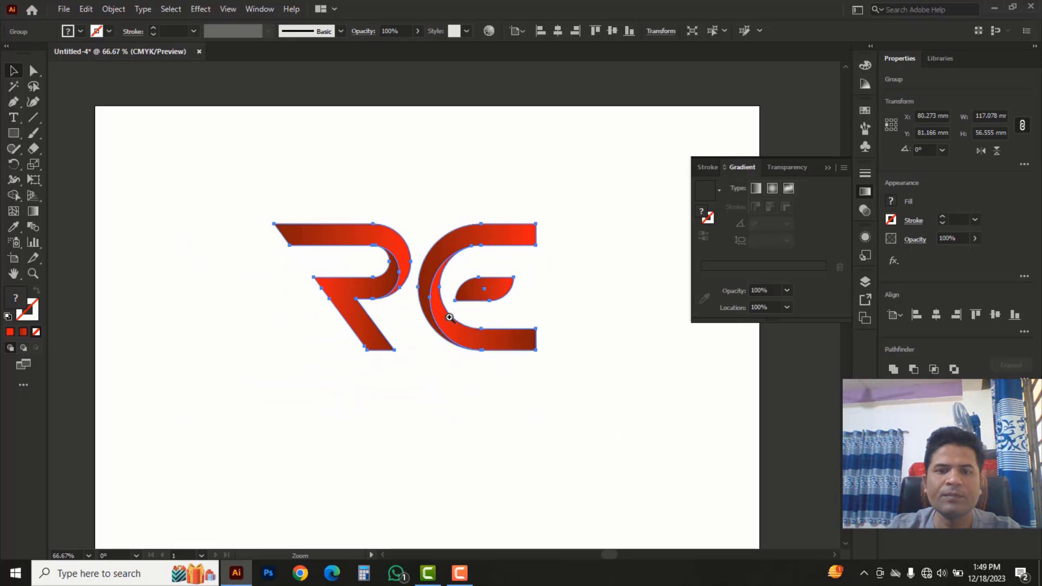
{"action": "scroll", "coordinate": [423, 353], "scroll_direction": "down", "scroll_amount": 2}
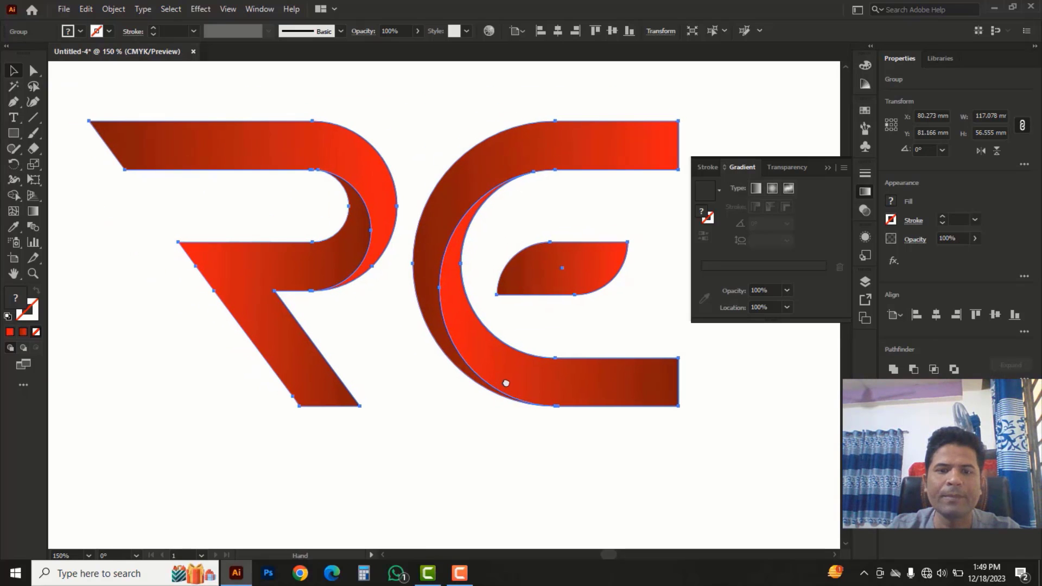
{"action": "scroll", "coordinate": [483, 369], "scroll_direction": "down", "scroll_amount": 1}
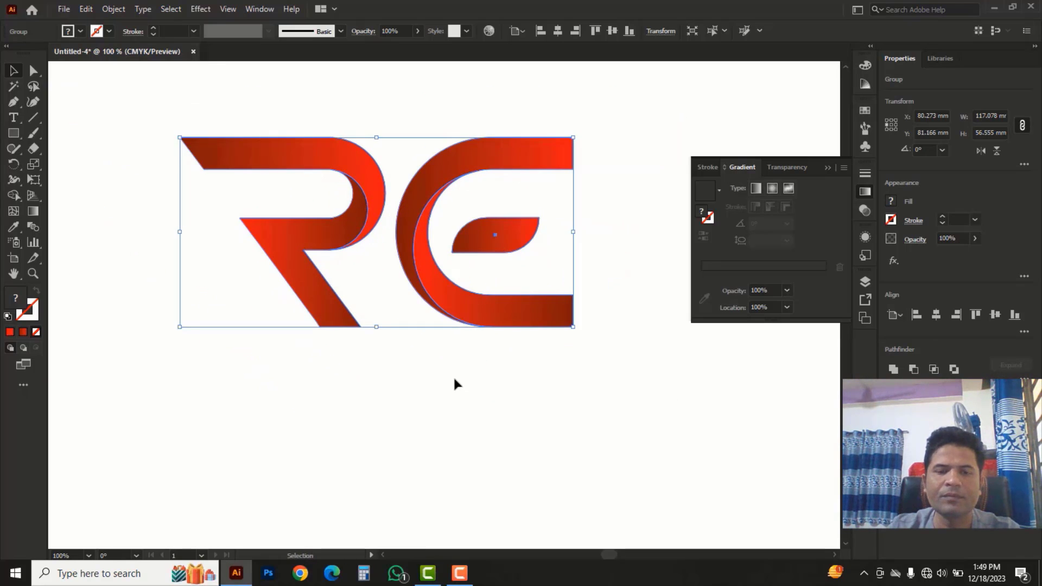
{"action": "left_click", "coordinate": [394, 389]}
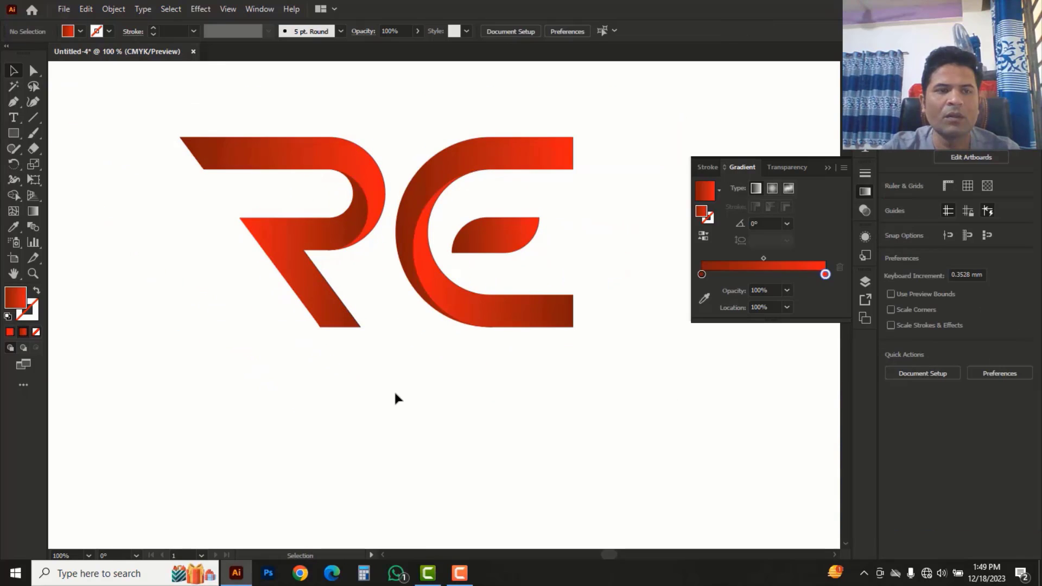
Add the point text "CREATIVE" below the logo with the Type tool
{"action": "left_click", "coordinate": [18, 121]}
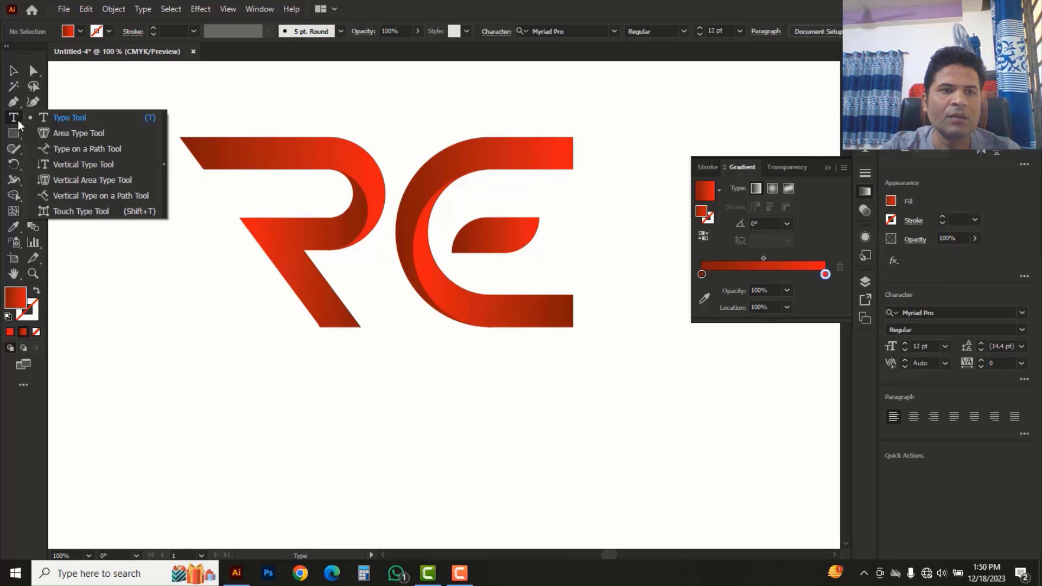
{"action": "left_click", "coordinate": [80, 120]}
{"action": "left_click", "coordinate": [275, 414]}
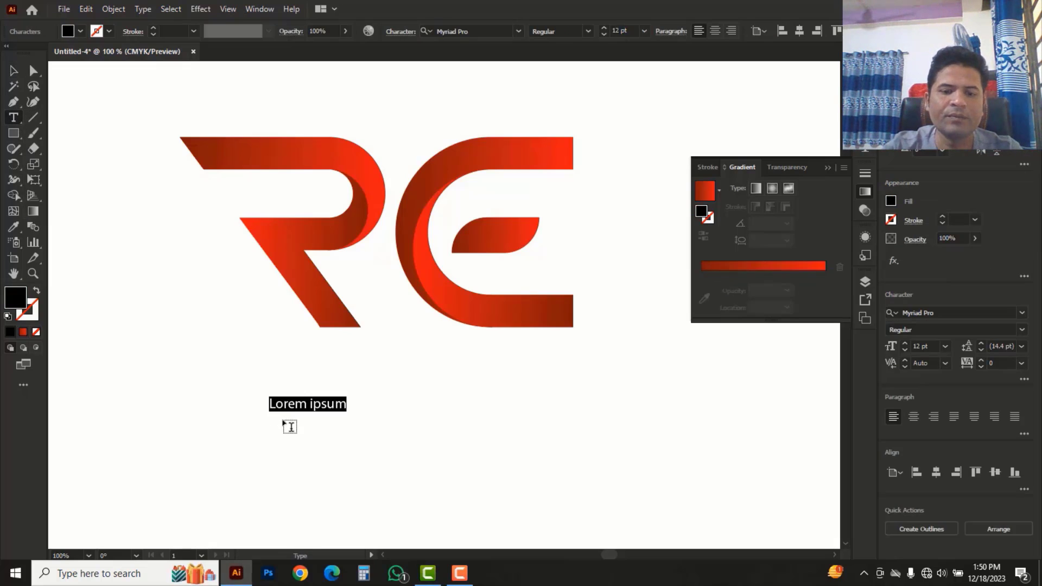
{"action": "type", "text": "q"}
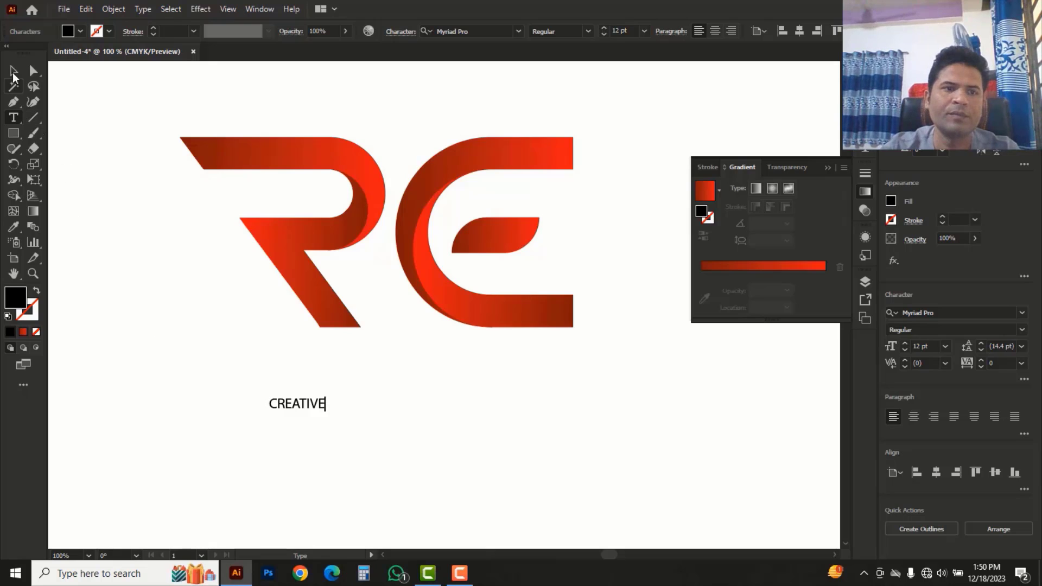
{"action": "left_click", "coordinate": [14, 70]}
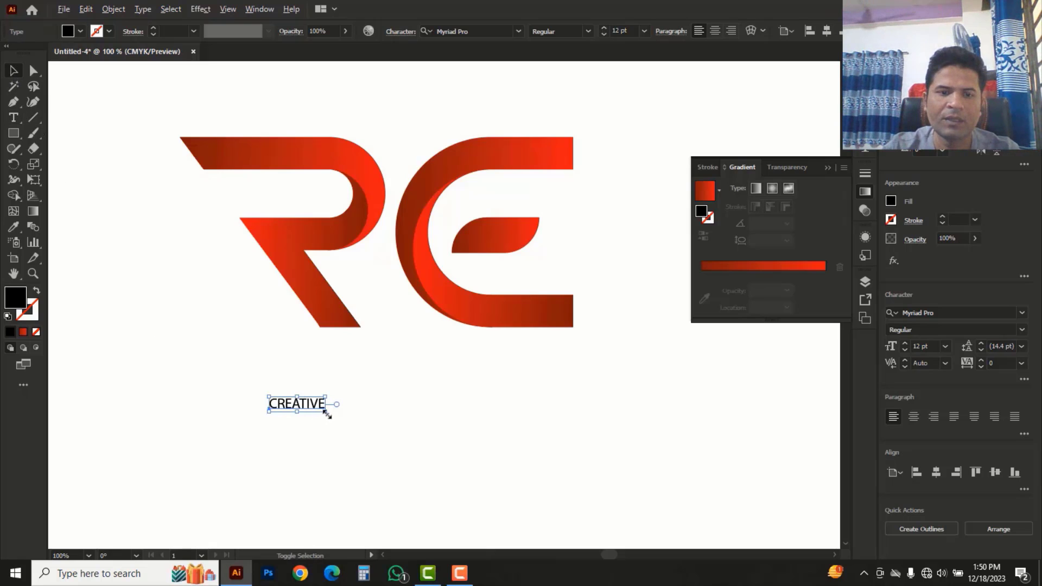
Enlarge the CREATIVE text to about 80.5 pt and place it beneath the logo
{"action": "left_click_drag", "start_coordinate": [325, 412], "coordinate": [484, 456]}
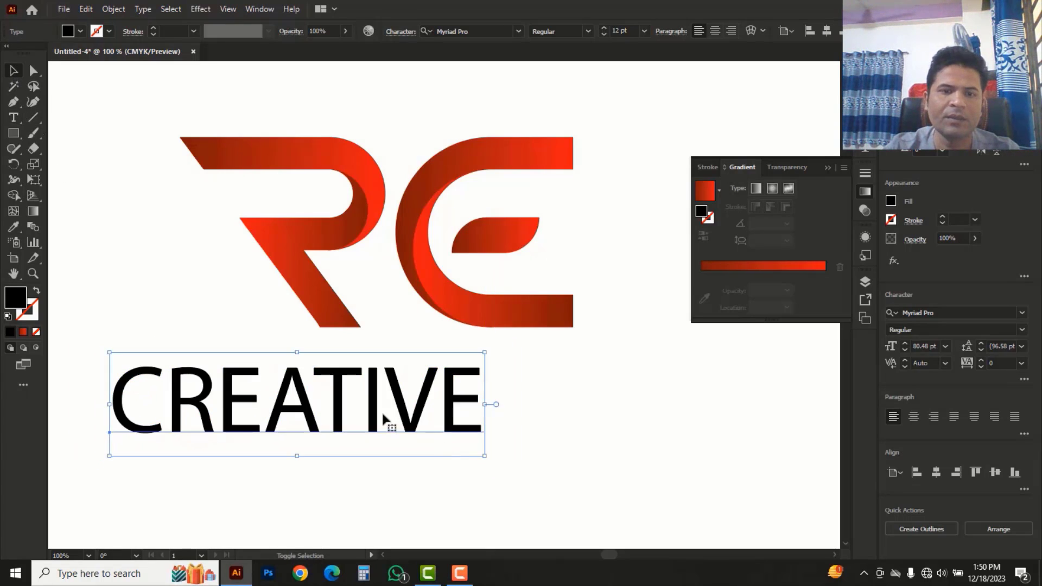
{"action": "left_click_drag", "start_coordinate": [383, 418], "coordinate": [431, 433]}
{"action": "key", "text": "ctrl+shift+b"}
Show the rulers and place vertical guides at the left edge of the R and the right edge of the E
{"action": "key", "text": "ctrl+r"}
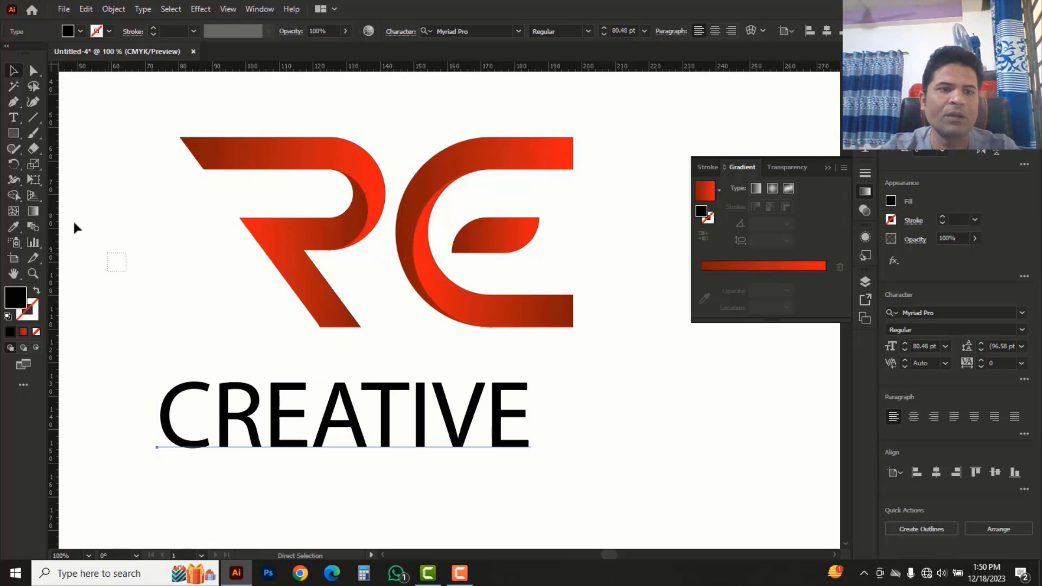
{"action": "left_click", "coordinate": [75, 227]}
{"action": "left_click_drag", "start_coordinate": [53, 217], "coordinate": [180, 186]}
{"action": "left_click_drag", "start_coordinate": [54, 169], "coordinate": [573, 310]}
Move the CREATIVE text to the left guide and scale it down to about 49.7 pt
{"action": "left_click_drag", "start_coordinate": [365, 405], "coordinate": [387, 401]}
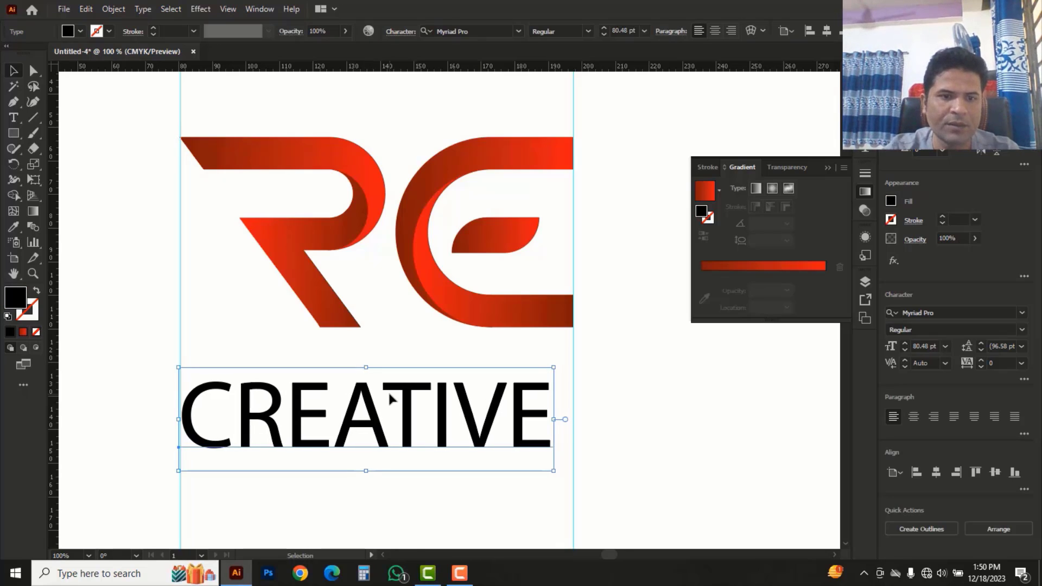
{"action": "left_click_drag", "start_coordinate": [553, 471], "coordinate": [408, 434]}
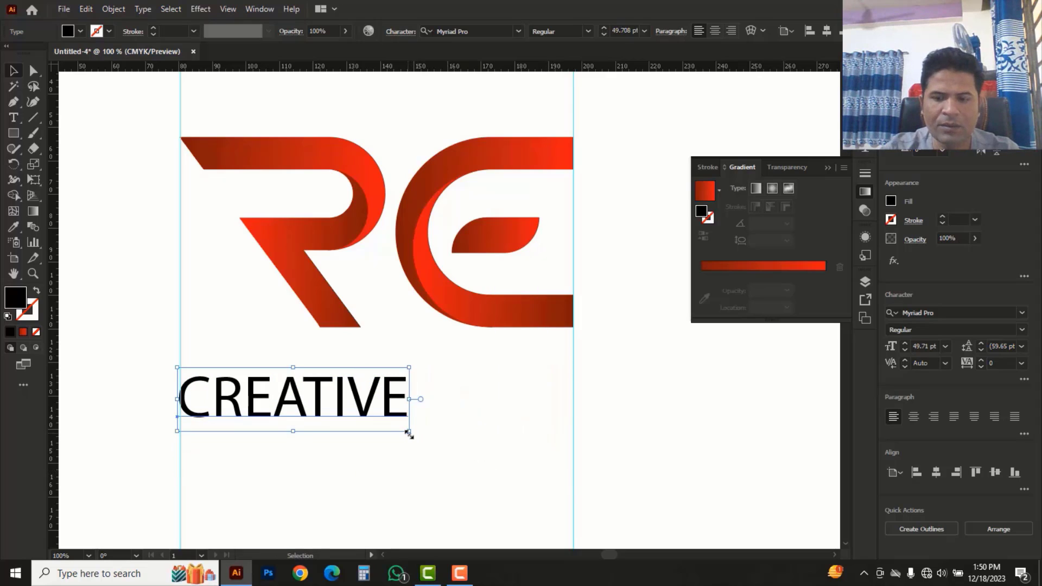
Nudge the CREATIVE text until its left edge lines up with the left guide, slightly closer to the logo
{"action": "key", "text": "Right"}
{"action": "key", "text": "Right"}
{"action": "key", "text": "Right"}
{"action": "key", "text": "Right"}
{"action": "key", "text": "Right"}
{"action": "key", "text": "Right"}
{"action": "key", "text": "Right"}
{"action": "key", "text": "Right"}
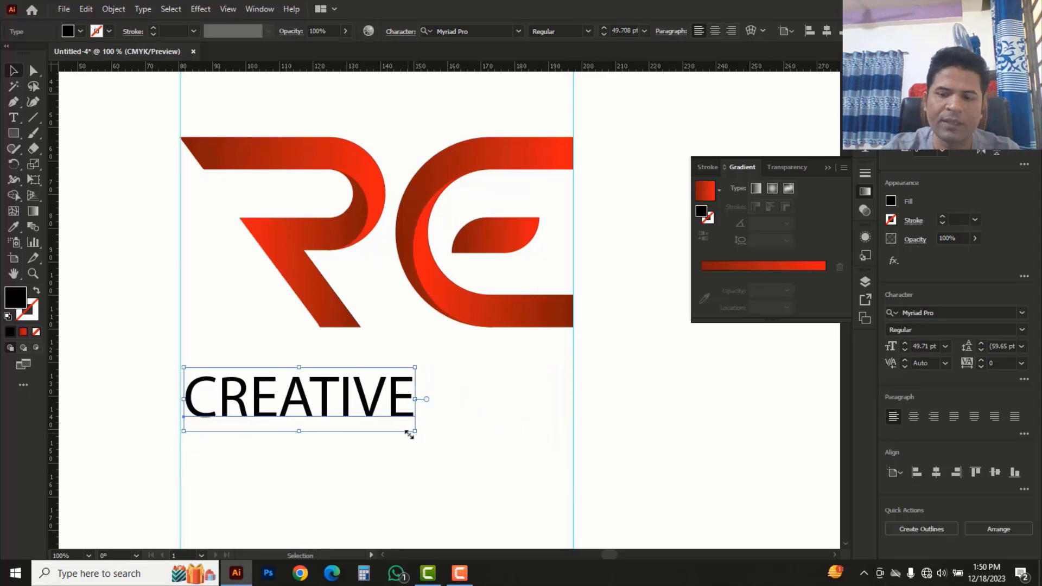
{"action": "key", "text": "Up"}
{"action": "key", "text": "Up"}
{"action": "key", "text": "Up"}
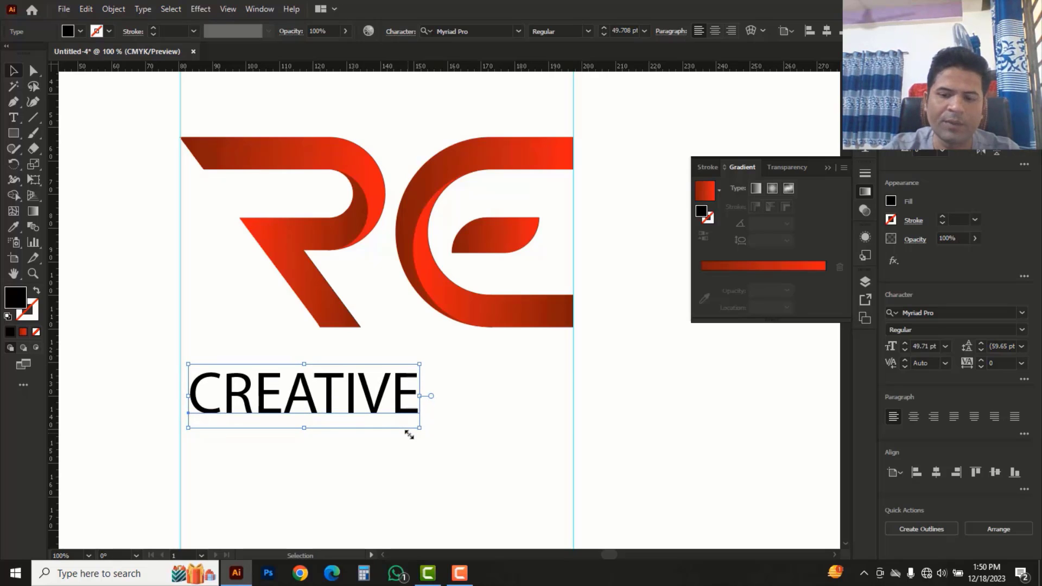
{"action": "key", "text": "Left"}
{"action": "key", "text": "Left"}
{"action": "key", "text": "Left"}
{"action": "key", "text": "Left"}
{"action": "key", "text": "Left"}
{"action": "key", "text": "Left"}
{"action": "key", "text": "Left"}
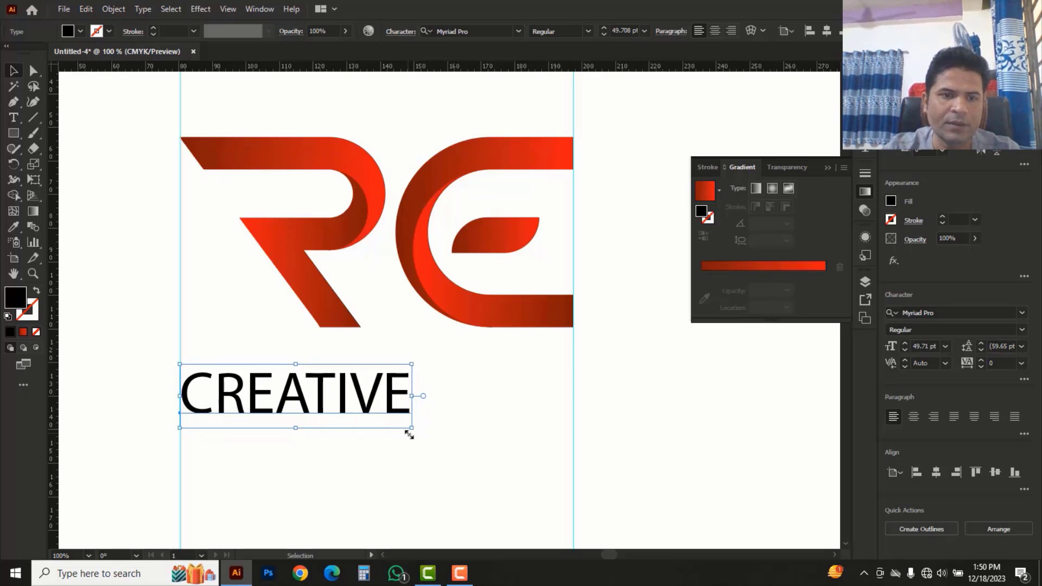
{"action": "key", "text": "Down"}
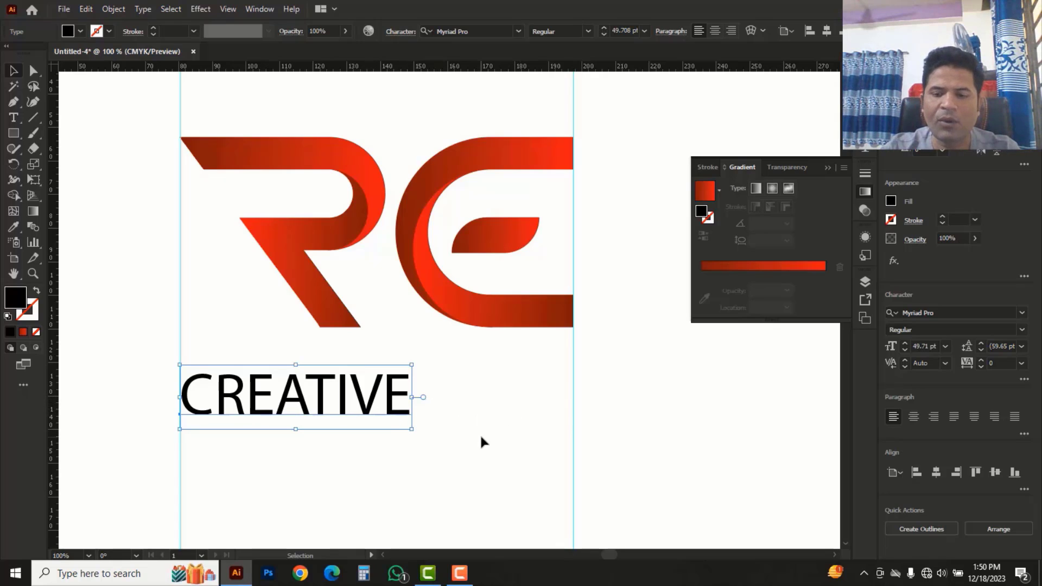
Increase the CREATIVE text's tracking to 387 so the letters spread out to the right guide
{"action": "key", "text": "alt+Right"}
{"action": "key", "text": "alt+Right"}
{"action": "key", "text": "alt+Right"}
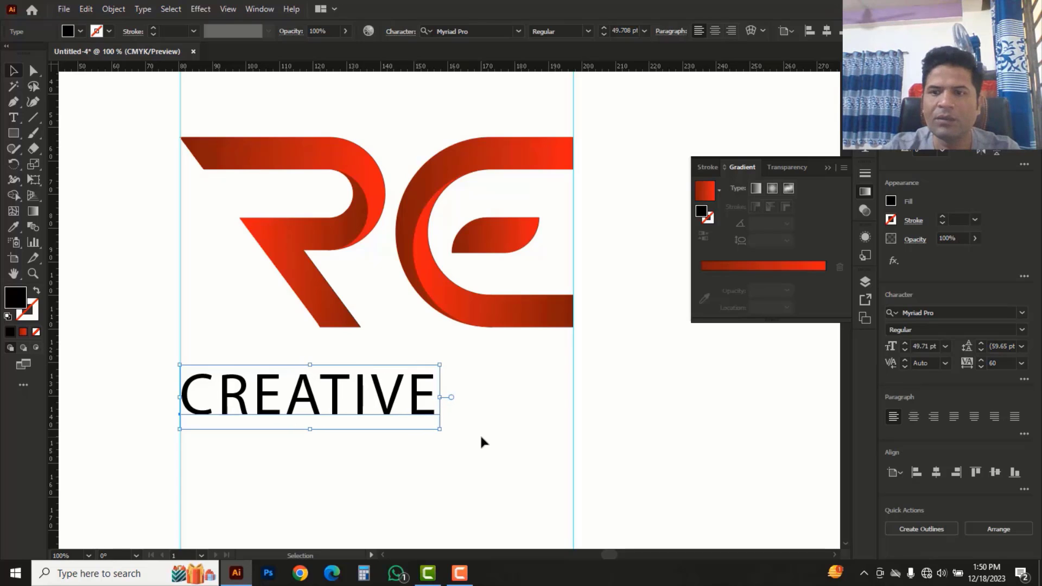
{"action": "left_click", "coordinate": [982, 361]}
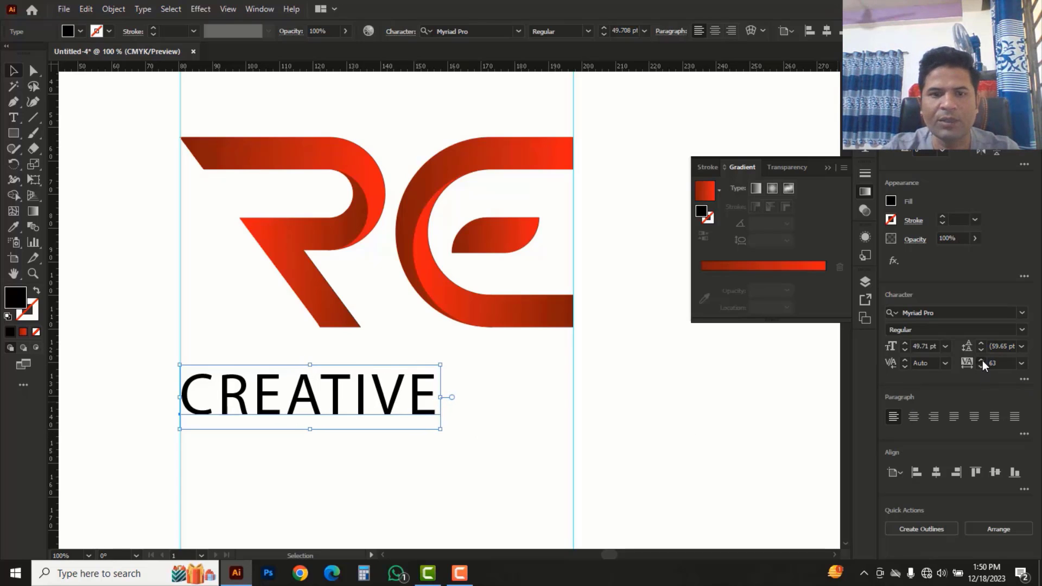
{"action": "left_click", "coordinate": [982, 361]}
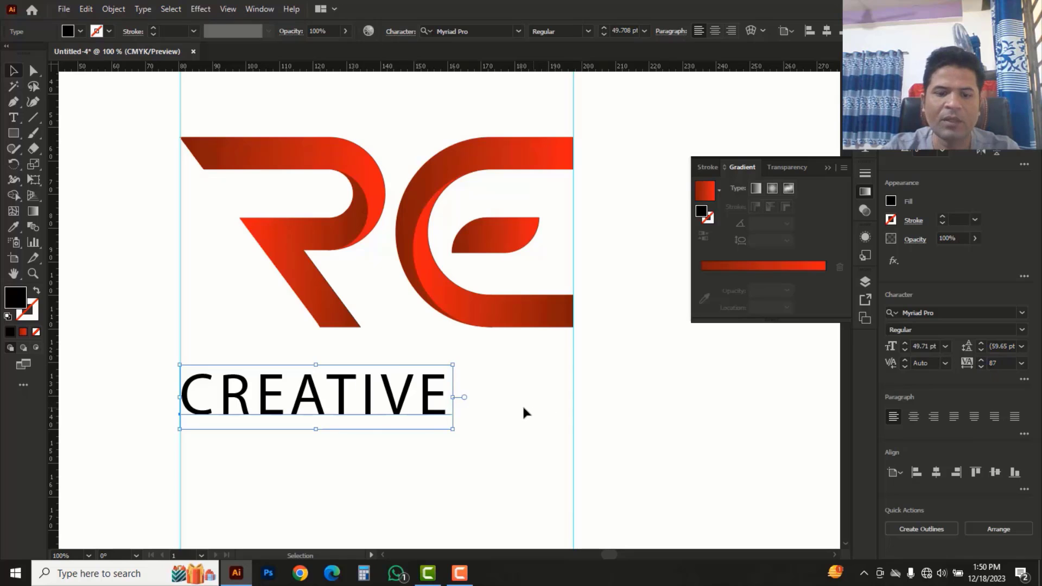
{"action": "key", "text": "alt+Right"}
{"action": "key", "text": "alt+Right"}
{"action": "key", "text": "alt+Right"}
{"action": "key", "text": "alt+Right"}
{"action": "key", "text": "alt+Right"}
{"action": "key", "text": "alt+Right"}
{"action": "key", "text": "alt+Right"}
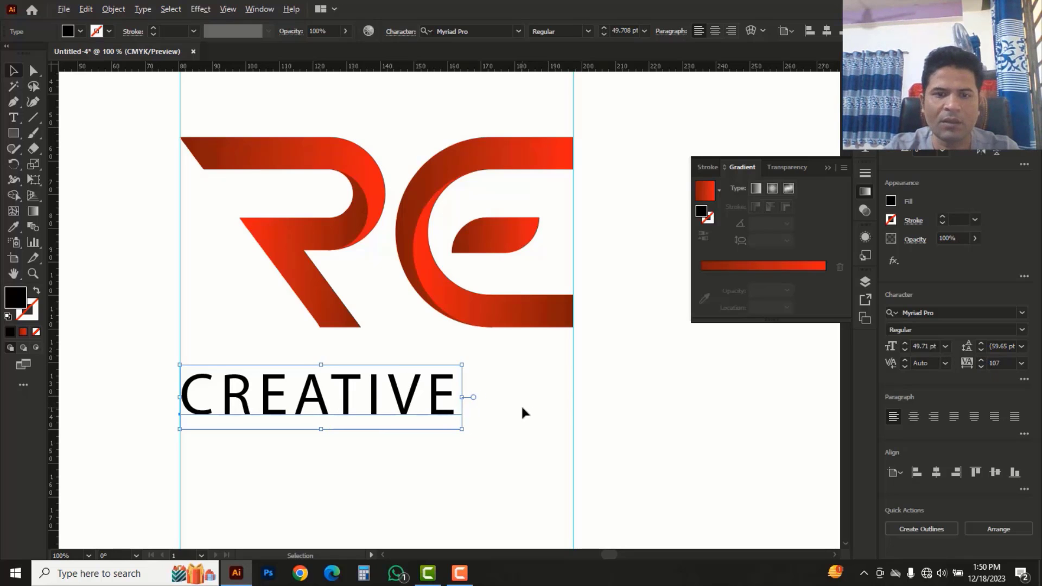
{"action": "key", "text": "alt+Right"}
{"action": "key", "text": "alt+Right"}
{"action": "key", "text": "alt+Right"}
{"action": "key", "text": "alt+Right"}
{"action": "key", "text": "alt+Right"}
{"action": "key", "text": "alt+Right"}
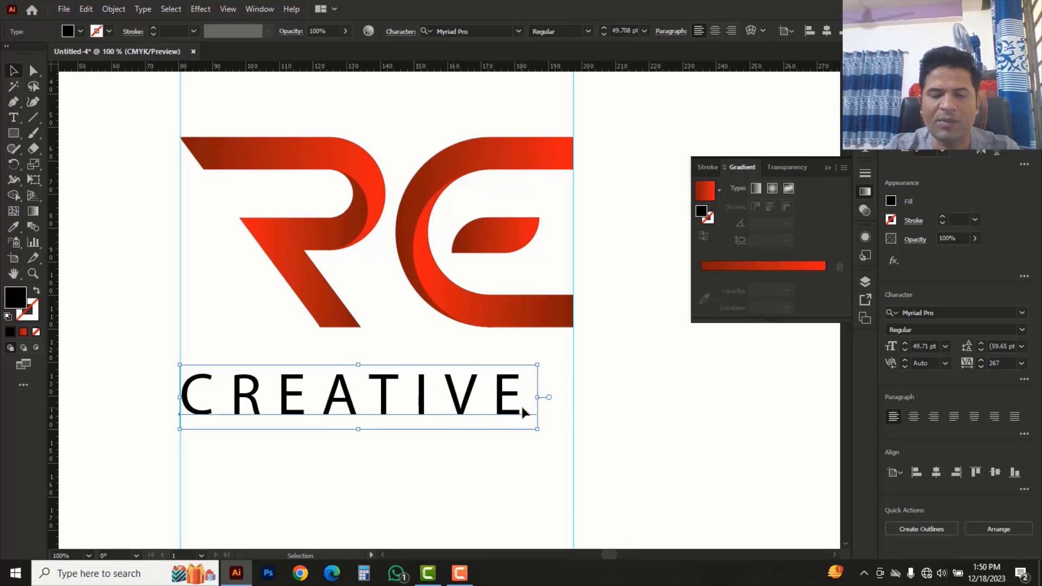
{"action": "key", "text": "alt+Right"}
{"action": "key", "text": "alt+Right"}
{"action": "key", "text": "alt+Right"}
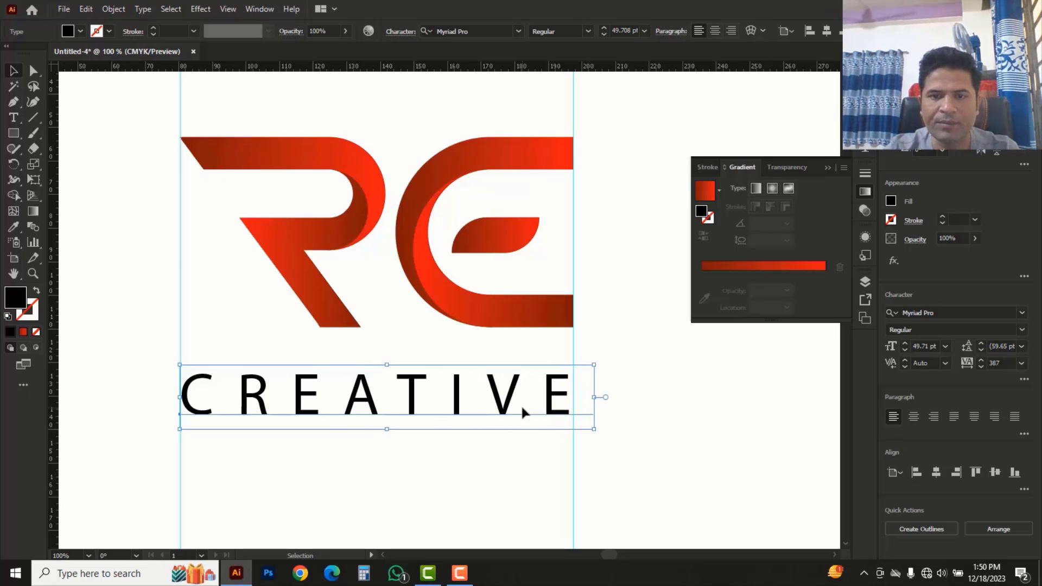
Scale the CREATIVE text down proportionally to about 35.8 pt, keeping its left edge on the left guide
{"action": "left_click_drag", "start_coordinate": [603, 428], "coordinate": [600, 431]}
{"action": "left_click", "coordinate": [425, 391], "text": "ctrl+alt"}
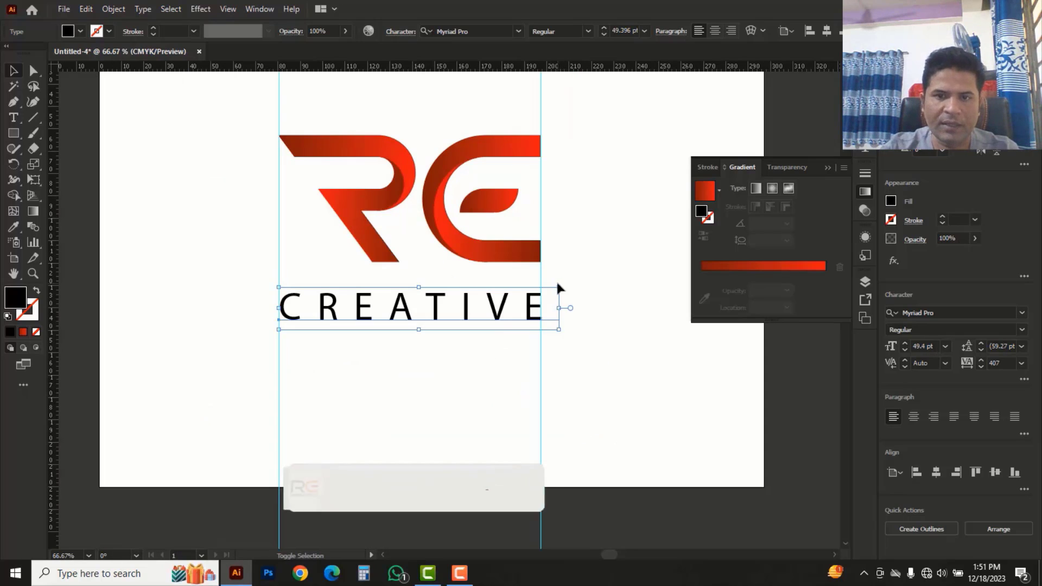
{"action": "left_click_drag", "start_coordinate": [560, 288], "coordinate": [490, 298]}
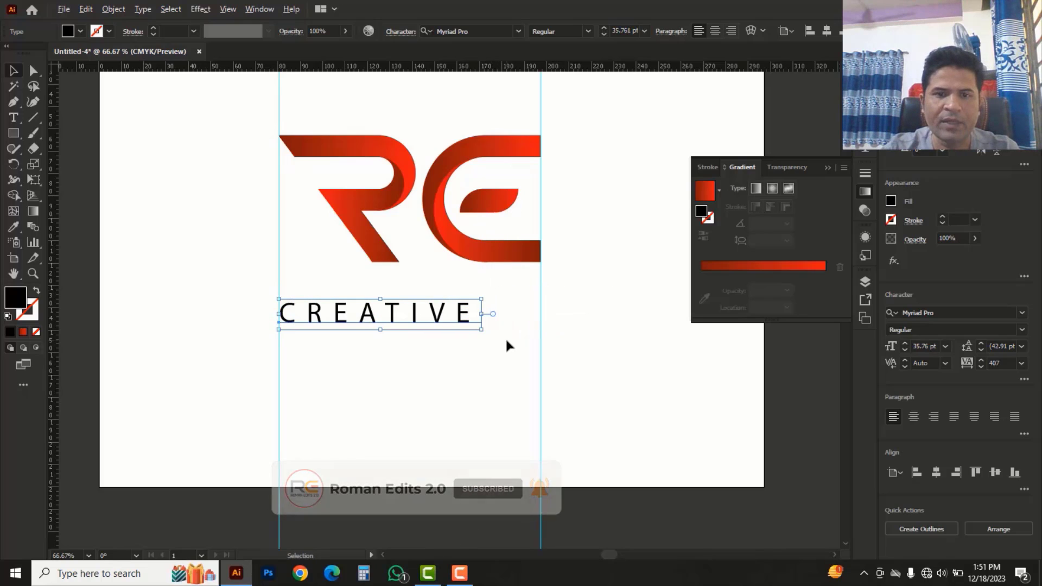
Widen the CREATIVE text's tracking to 767 so its last letter reaches the right guide, and deselect it
{"action": "key", "text": "alt+Right"}
{"action": "key", "text": "alt+Right"}
{"action": "key", "text": "alt+Right"}
{"action": "key", "text": "alt+Right"}
{"action": "key", "text": "alt+Right"}
{"action": "key", "text": "alt+Right"}
{"action": "key", "text": "alt+Right"}
{"action": "key", "text": "alt+Right"}
{"action": "key", "text": "alt+Right"}
{"action": "key", "text": "alt+Right"}
{"action": "key", "text": "alt+Right"}
{"action": "key", "text": "alt+Right"}
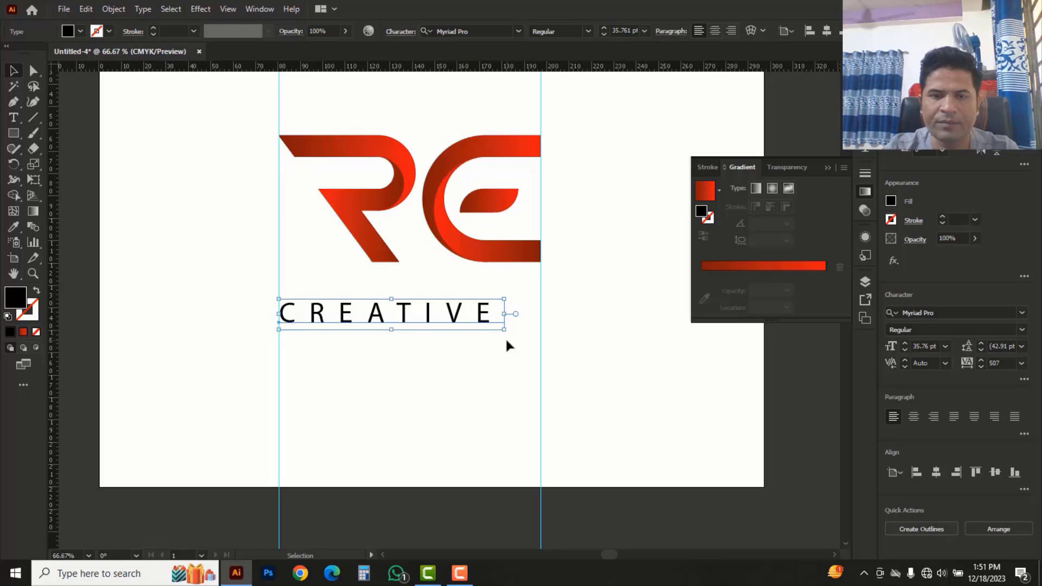
{"action": "key", "text": "alt+Right"}
{"action": "key", "text": "alt+Right"}
{"action": "key", "text": "alt+Right"}
{"action": "key", "text": "alt+Right"}
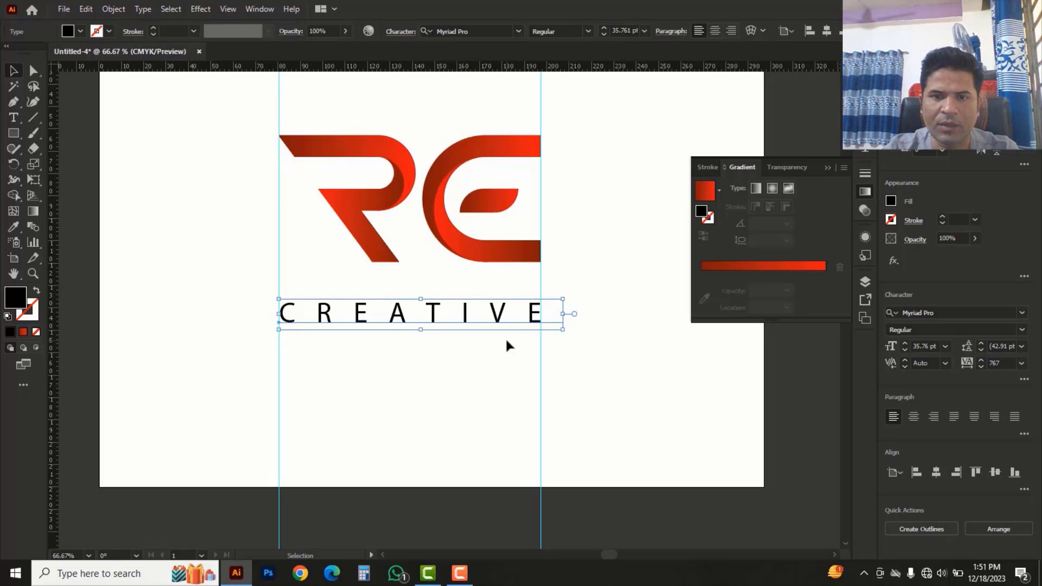
{"action": "left_click", "coordinate": [498, 357]}
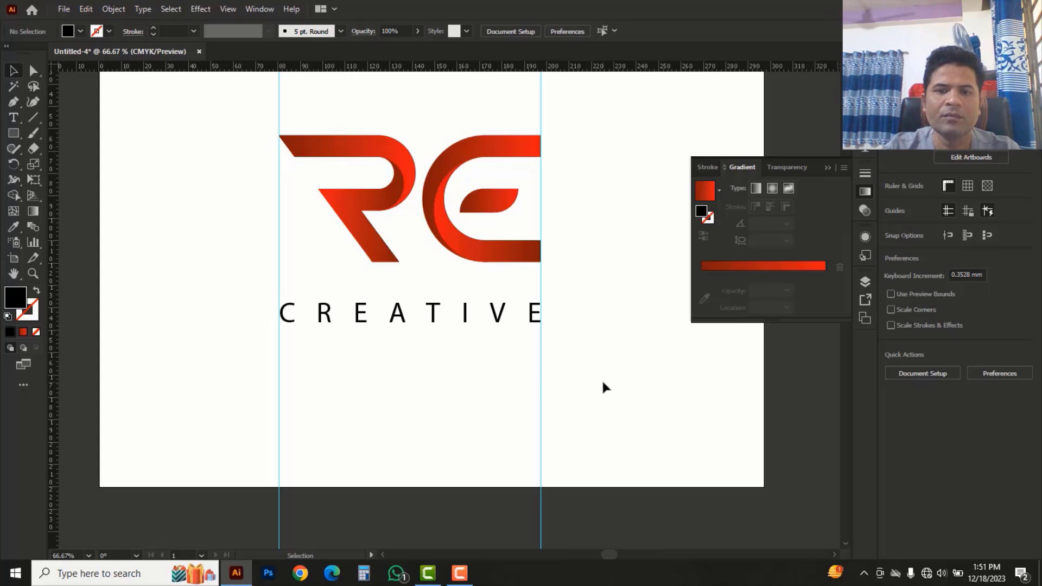
Delete both vertical guides
{"action": "left_click_drag", "start_coordinate": [603, 382], "coordinate": [197, 428]}
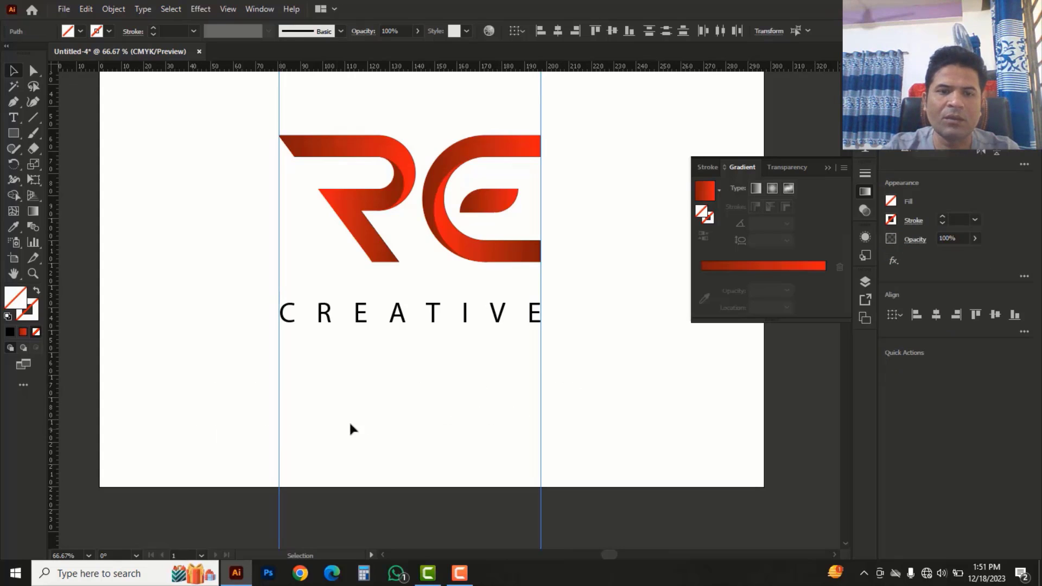
{"action": "key", "text": "Delete"}
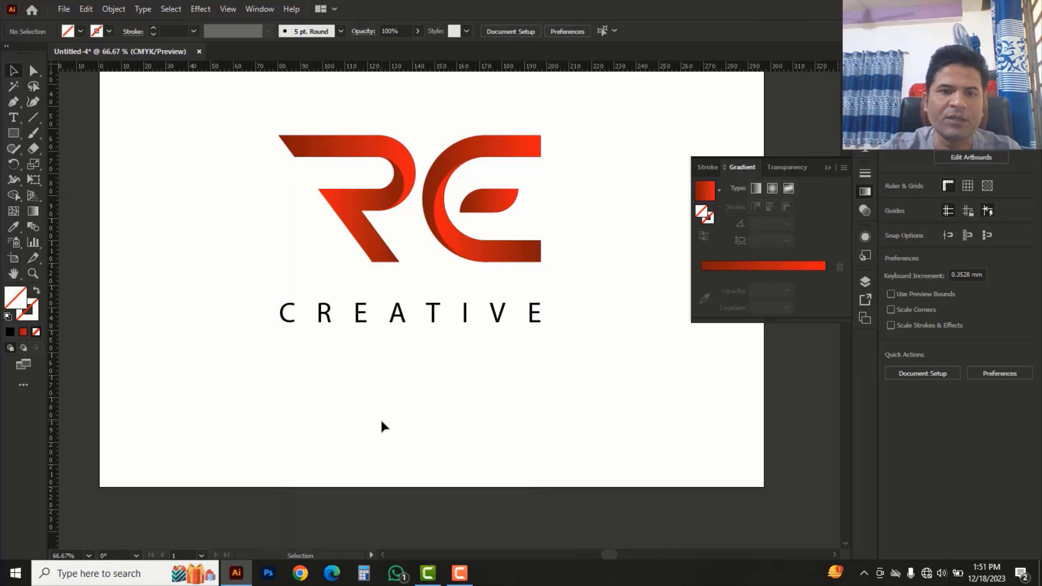
{"action": "mouse_move", "coordinate": [547, 339]}
{"action": "left_mouse_down"}
{"action": "mouse_move", "coordinate": [486, 399]}
{"action": "mouse_move", "coordinate": [543, 345]}
{"action": "left_mouse_up"}
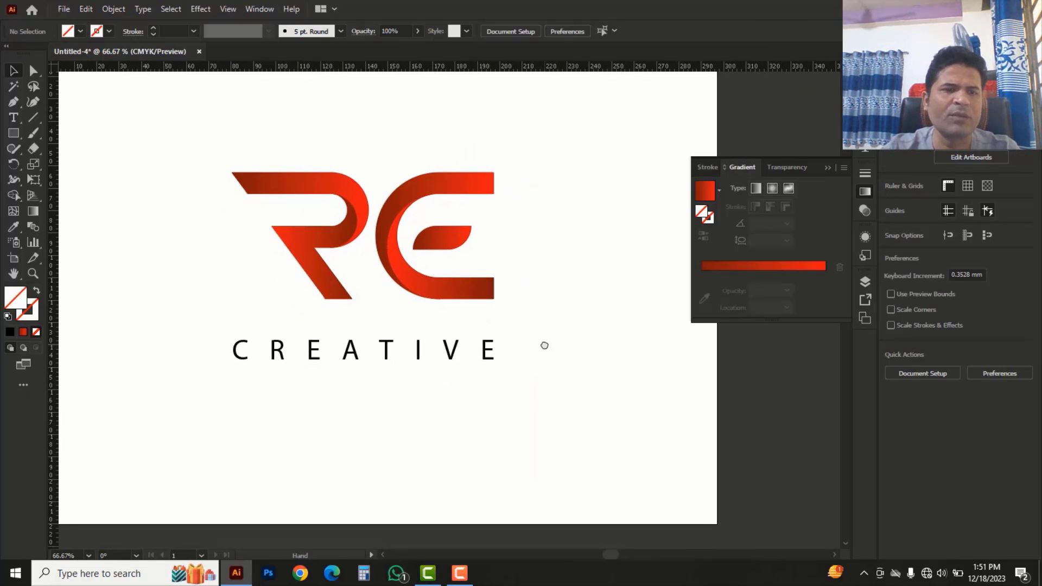
Resize Artboard 1 to 120 mm wide and 120 mm high
{"action": "left_click", "coordinate": [14, 262]}
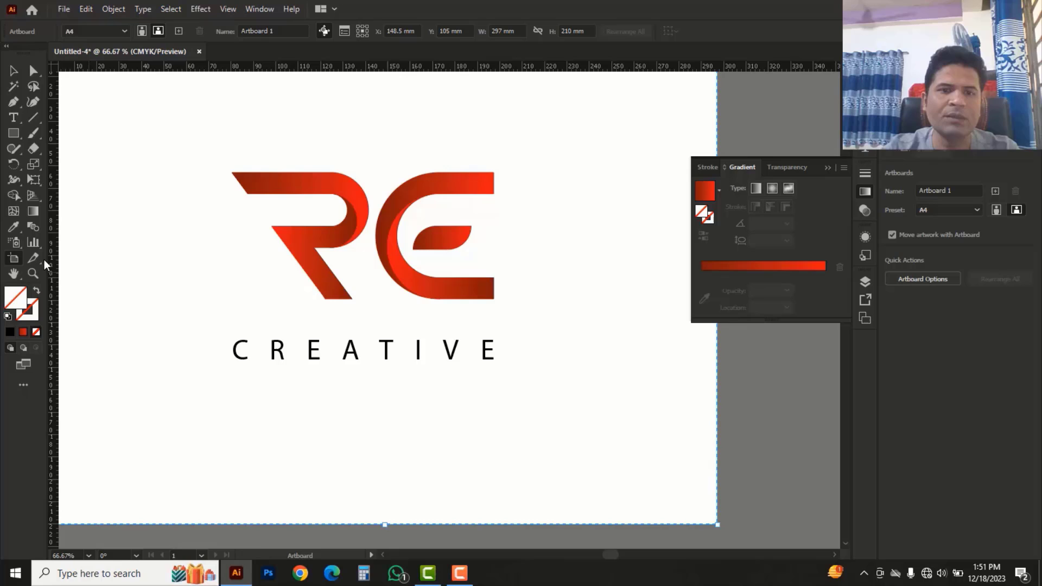
{"action": "double_click", "coordinate": [14, 263]}
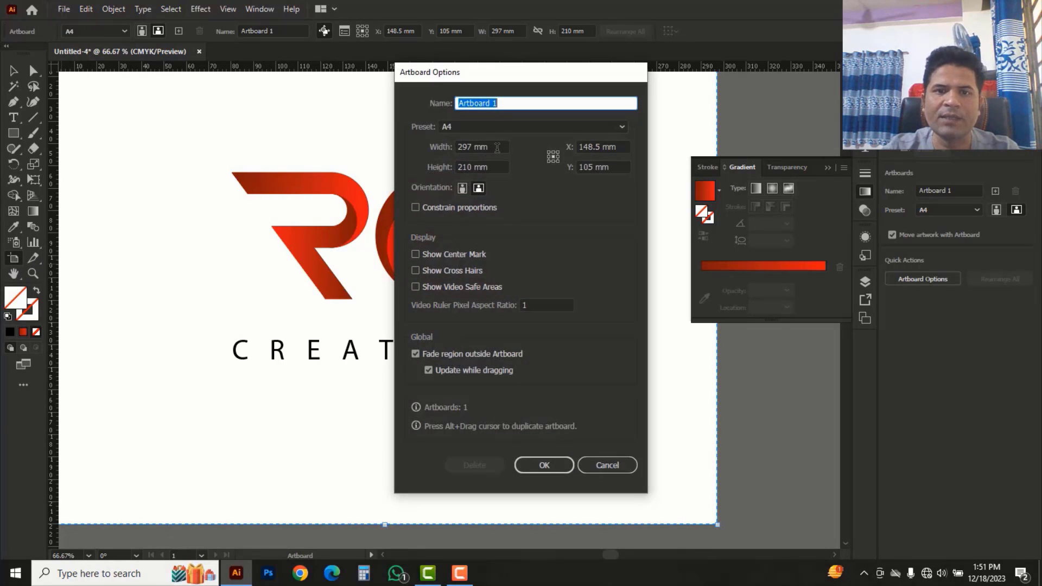
{"action": "key", "text": "Tab"}
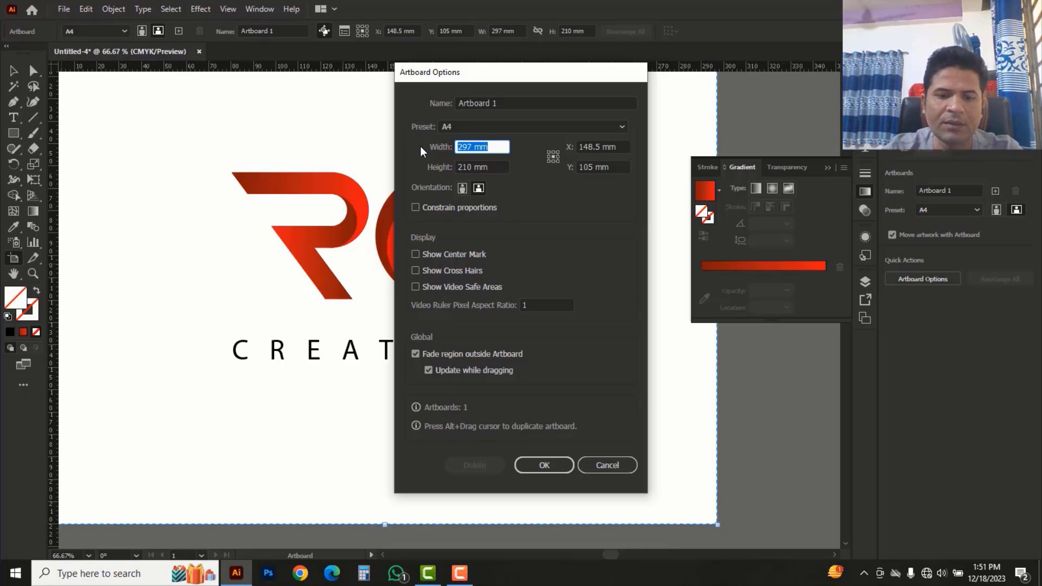
{"action": "type", "text": "120"}
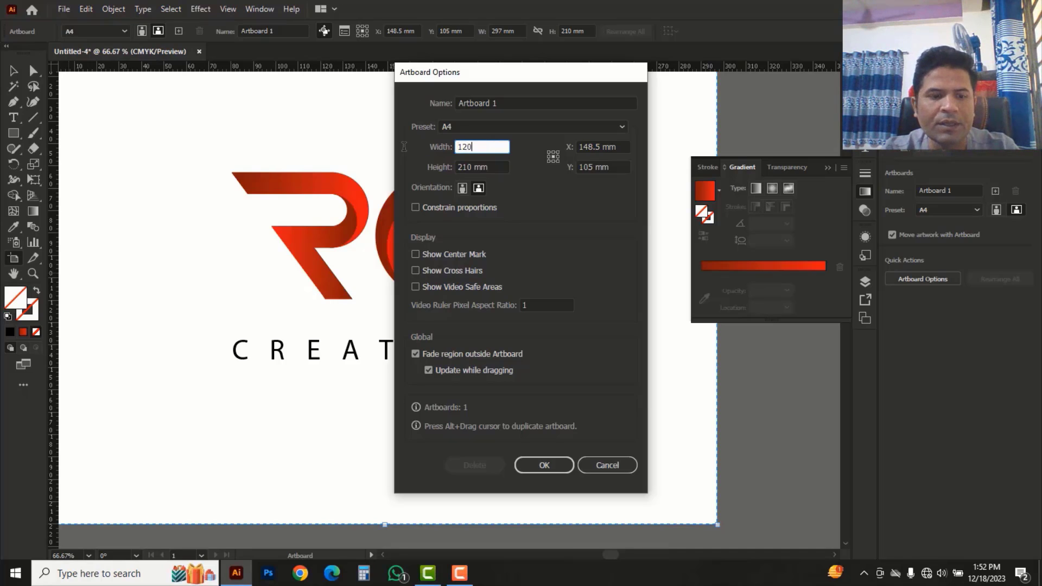
{"action": "key", "text": "Tab"}
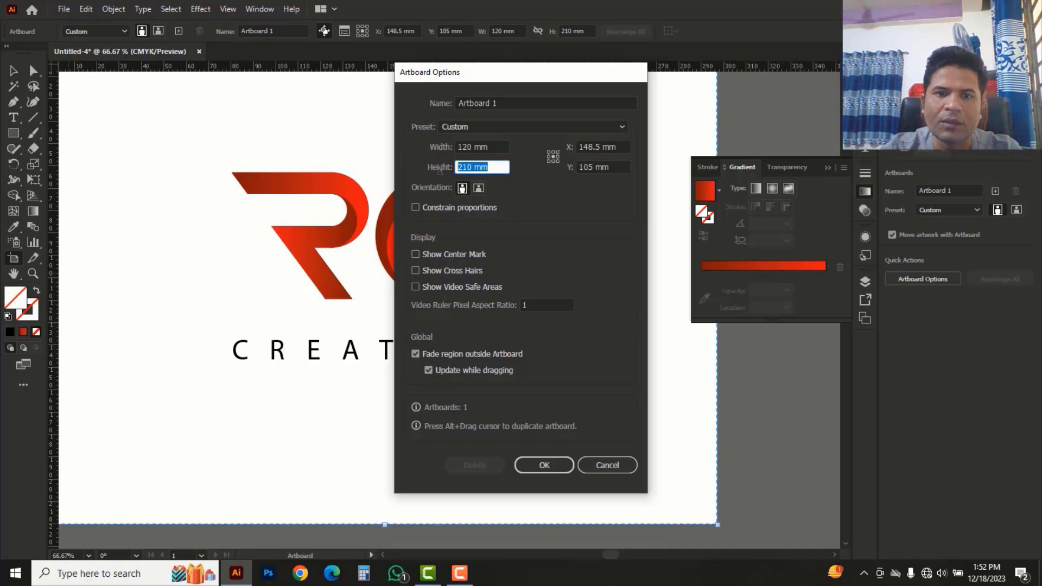
{"action": "type", "text": "120"}
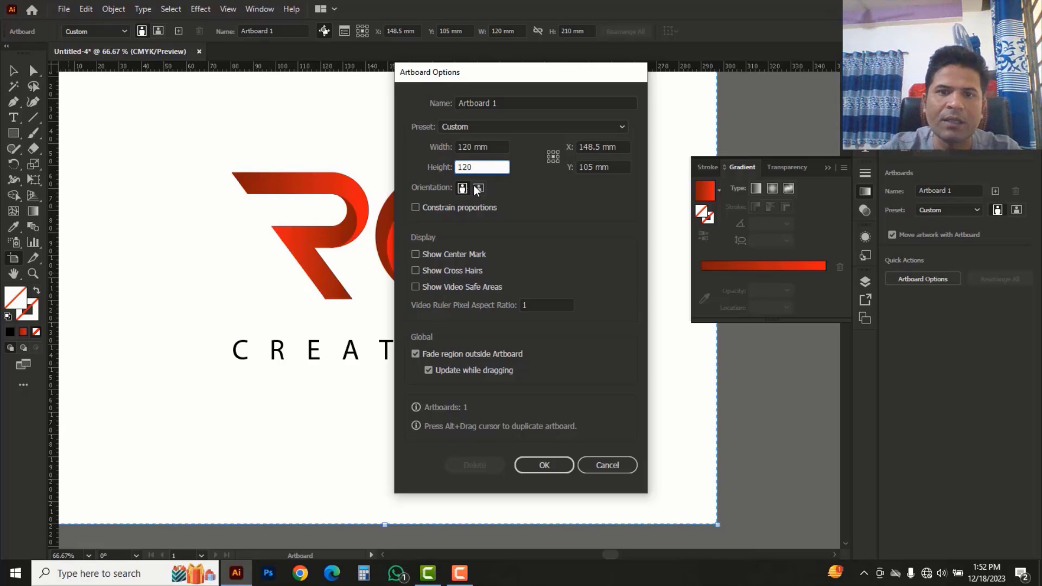
{"action": "left_click", "coordinate": [543, 465]}
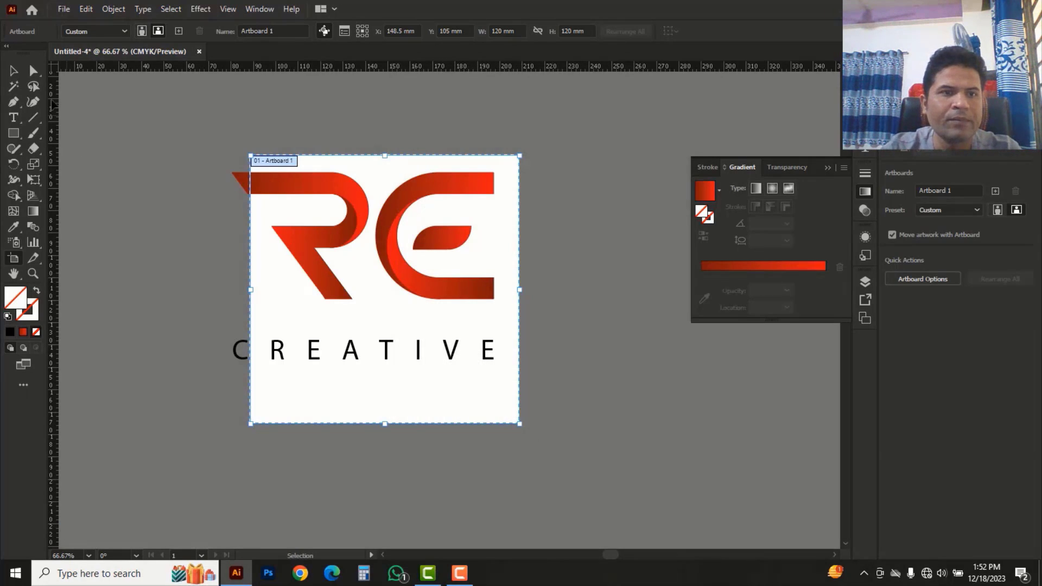
Scale the whole logo with its text down to fit inside the square artboard and centre it there
{"action": "left_click", "coordinate": [12, 71]}
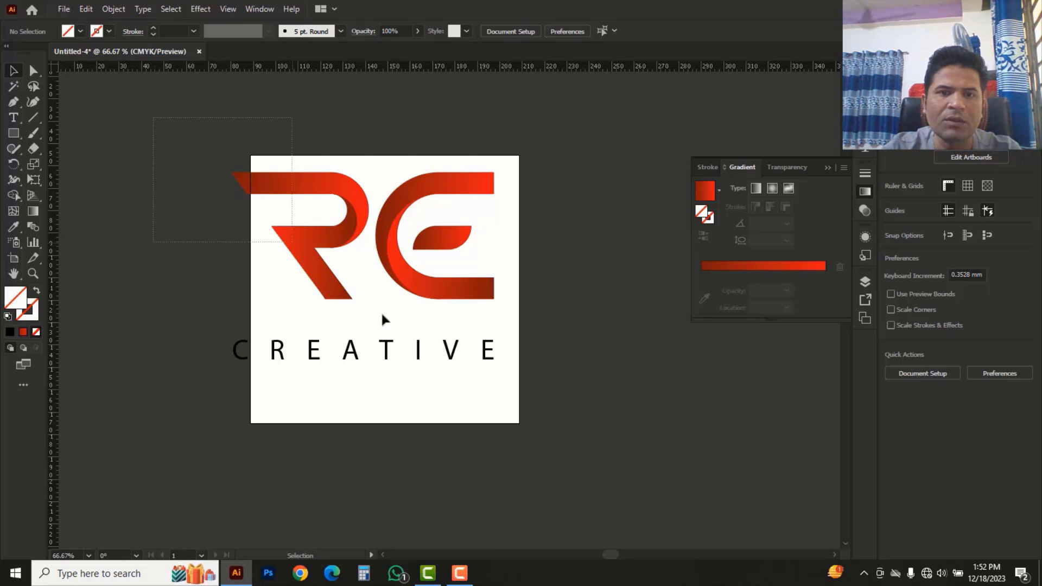
{"action": "key", "text": "ctrl+a"}
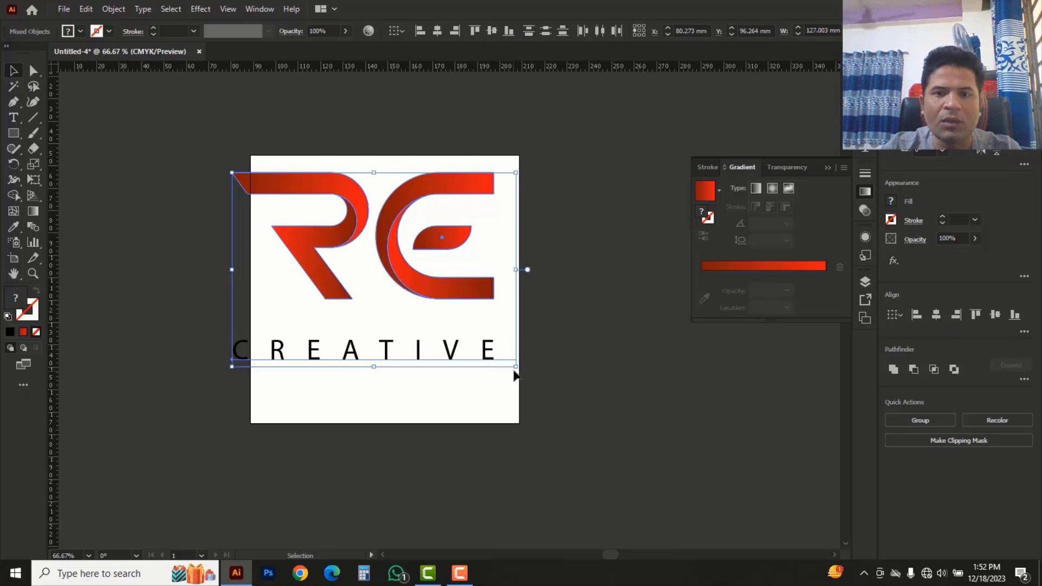
{"action": "left_click_drag", "start_coordinate": [515, 366], "coordinate": [483, 345]}
{"action": "left_click_drag", "start_coordinate": [424, 300], "coordinate": [430, 312]}
{"action": "key", "text": "ctrl+plus"}
{"action": "left_click", "coordinate": [585, 403]}
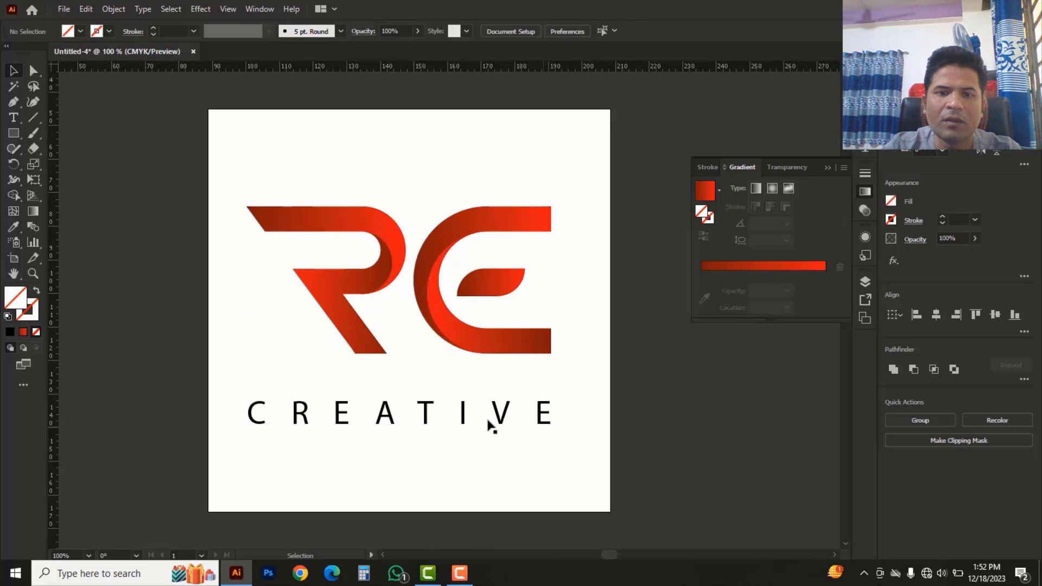
Move the CREATIVE text up closer to the logo and recolour it grey with K at 68
{"action": "left_click_drag", "start_coordinate": [509, 428], "coordinate": [500, 409]}
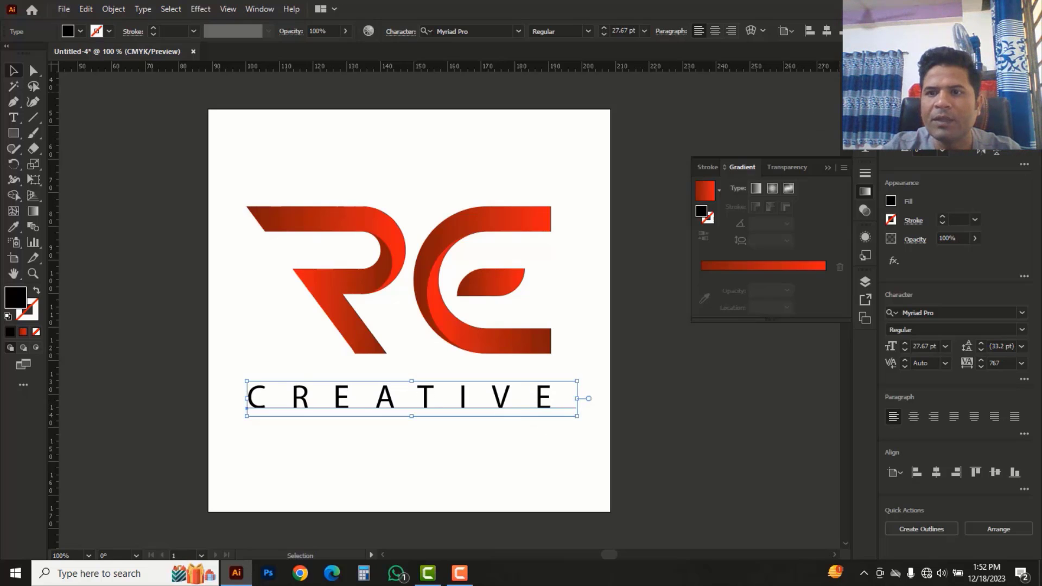
{"action": "left_click", "coordinate": [865, 65]}
{"action": "left_click_drag", "start_coordinate": [803, 134], "coordinate": [792, 132]}
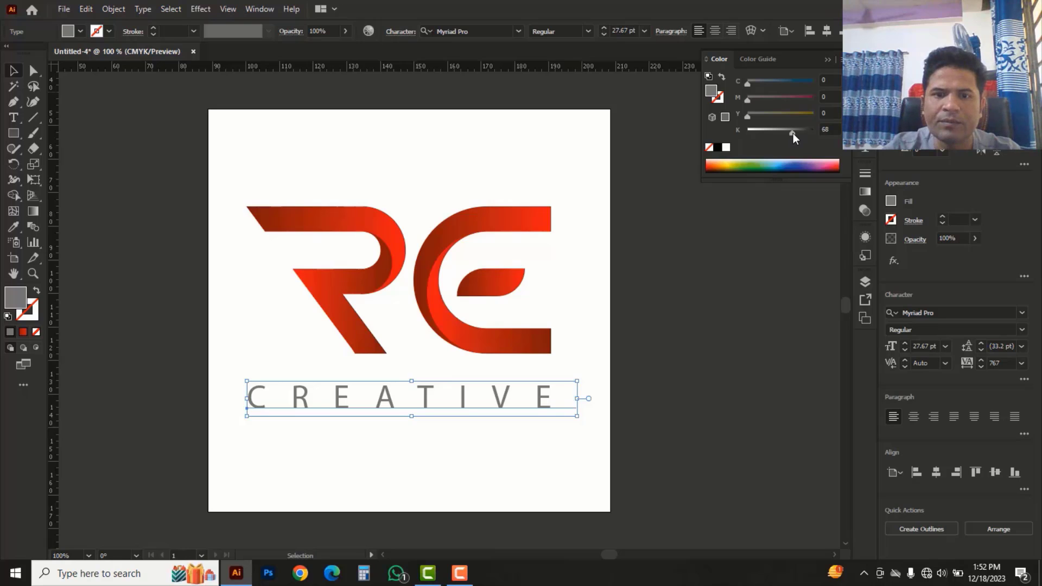
{"action": "left_click", "coordinate": [721, 328]}
Draw a rectangle over the CREATIVE text below the logo and fill it blue with C 100, M 0, Y 44, K 0
{"action": "left_click", "coordinate": [16, 137]}
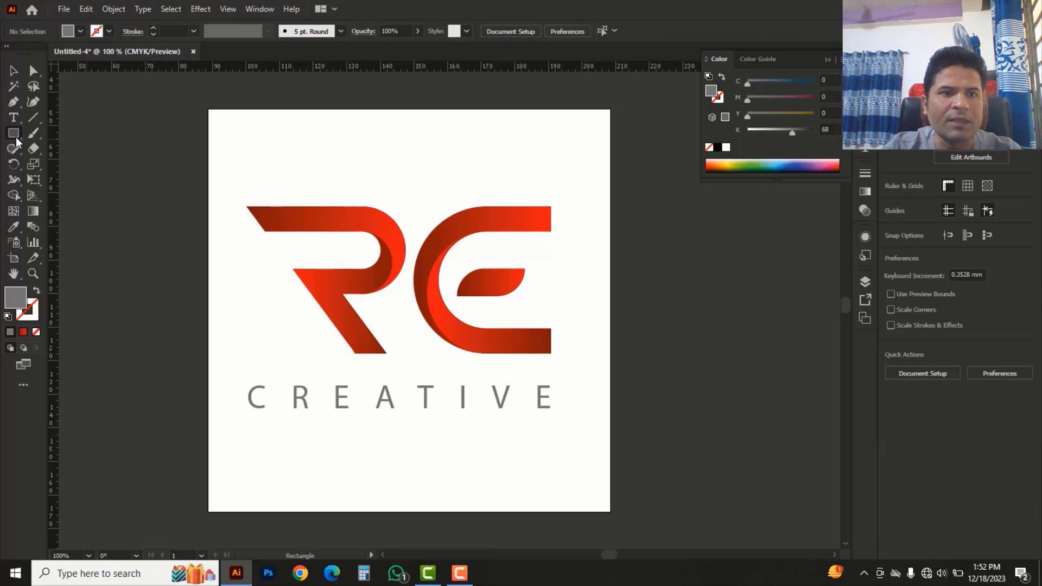
{"action": "left_click", "coordinate": [78, 133]}
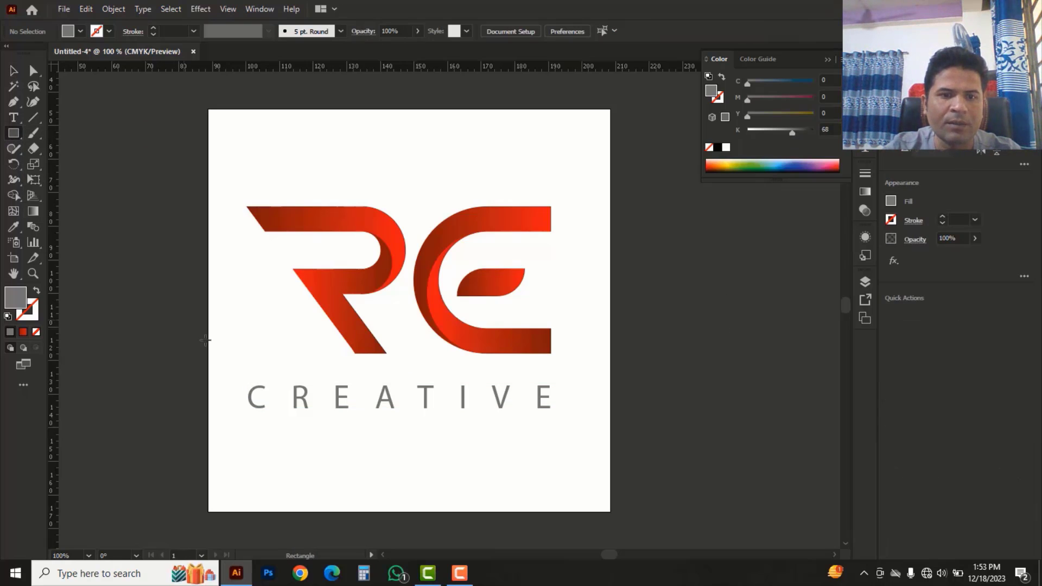
{"action": "left_click_drag", "start_coordinate": [231, 376], "coordinate": [568, 416]}
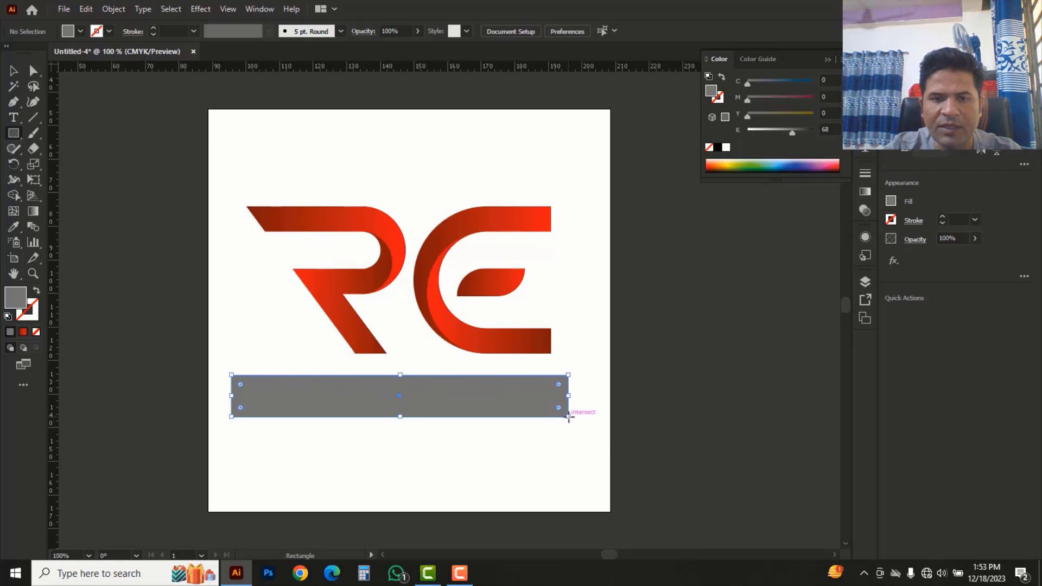
{"action": "key", "text": "v"}
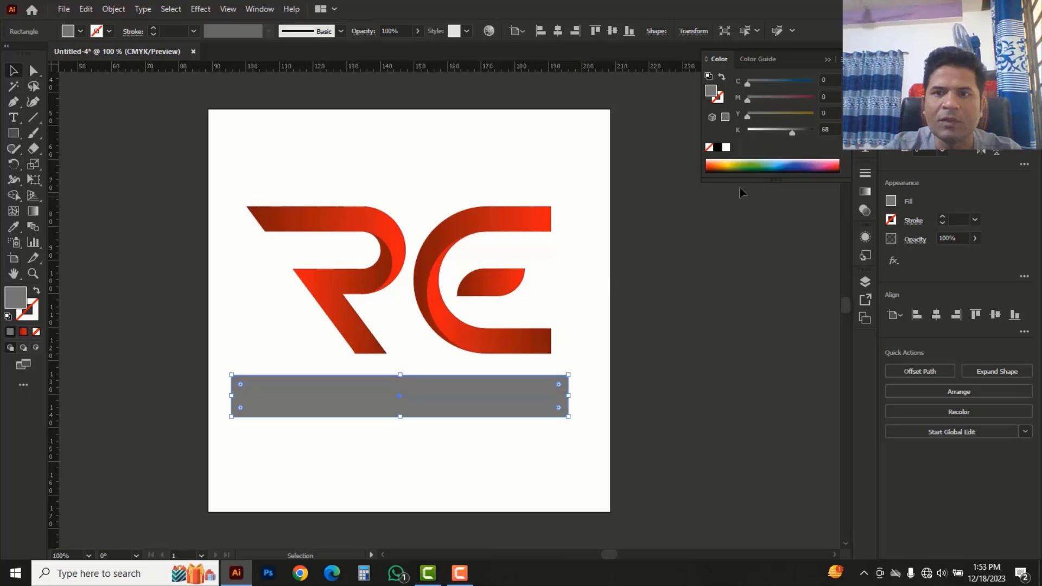
{"action": "left_click_drag", "start_coordinate": [780, 135], "coordinate": [750, 126]}
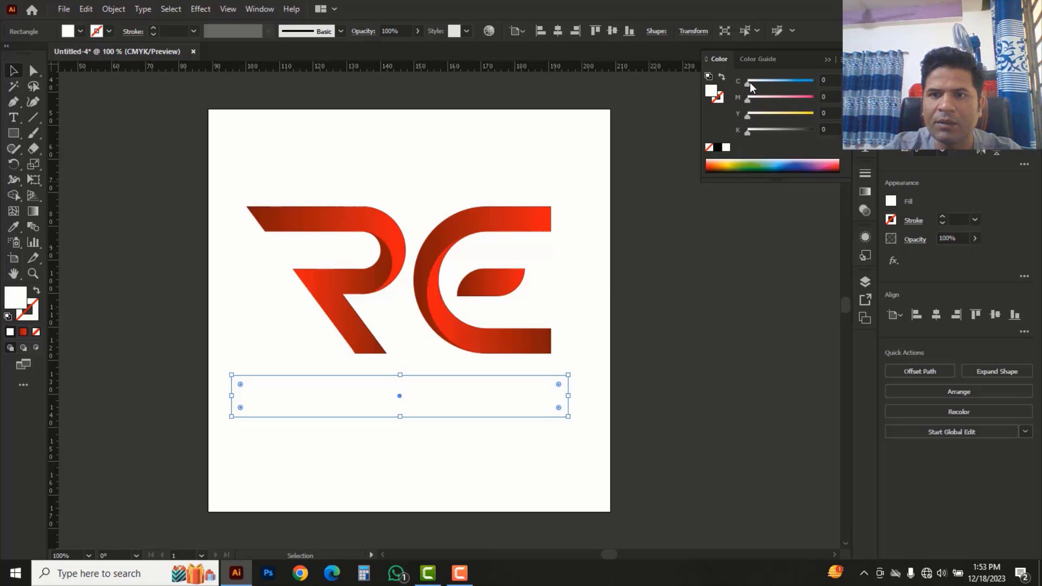
{"action": "left_click_drag", "start_coordinate": [750, 82], "coordinate": [831, 87]}
{"action": "left_click_drag", "start_coordinate": [750, 118], "coordinate": [776, 117]}
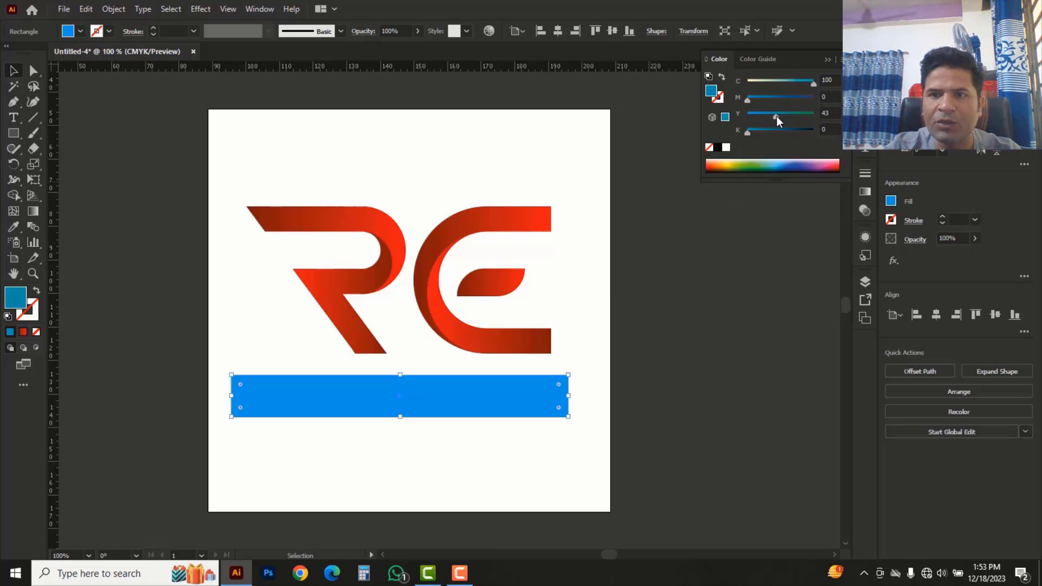
Send the blue rectangle to the back, behind the CREATIVE text
{"action": "right_click", "coordinate": [541, 405]}
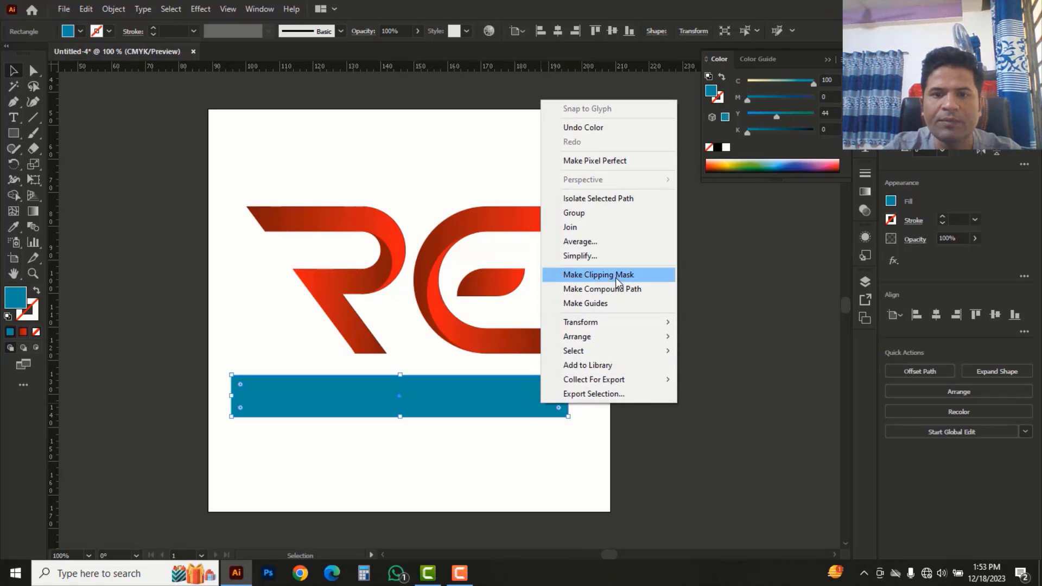
{"action": "mouse_move", "coordinate": [600, 341]}
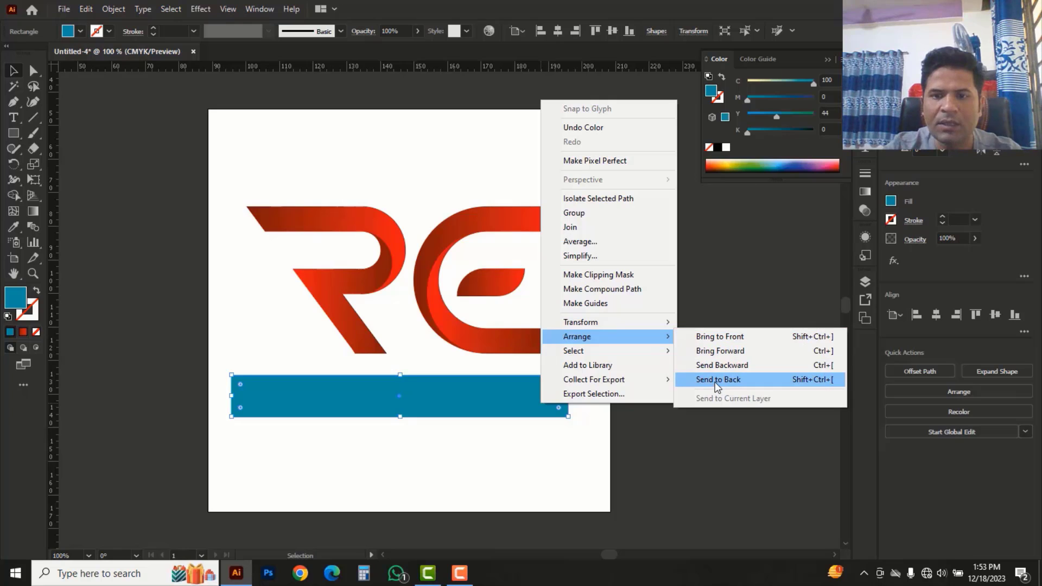
{"action": "left_click", "coordinate": [706, 378]}
{"action": "left_click", "coordinate": [591, 433]}
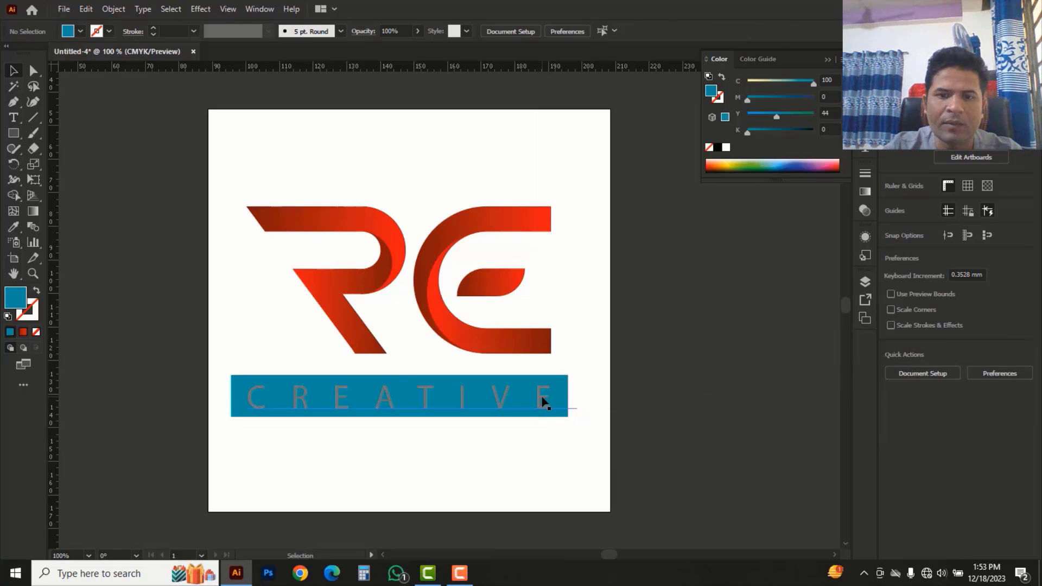
Recolour the CREATIVE text white
{"action": "left_click", "coordinate": [541, 402]}
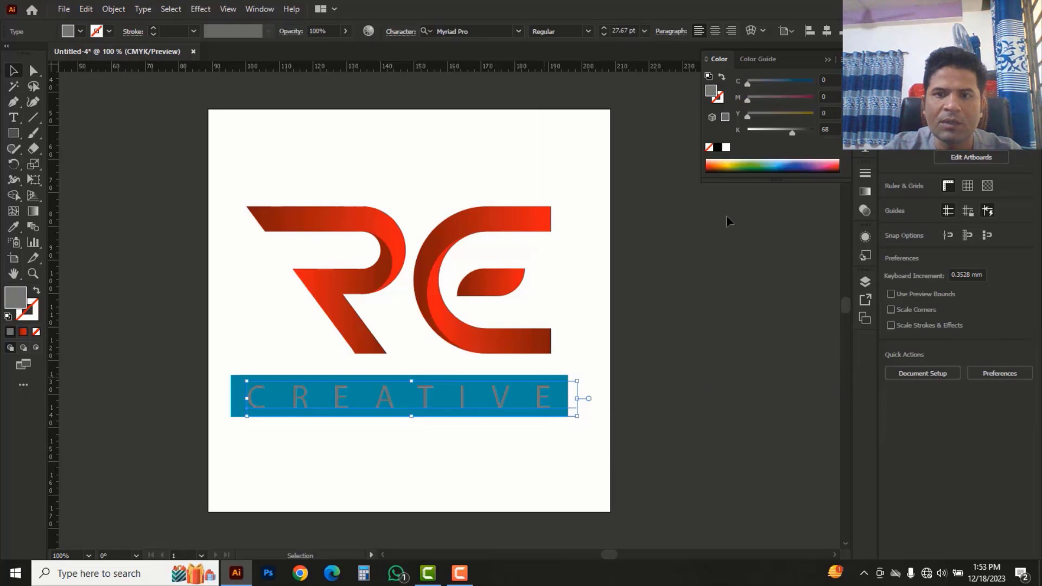
{"action": "left_click", "coordinate": [726, 148]}
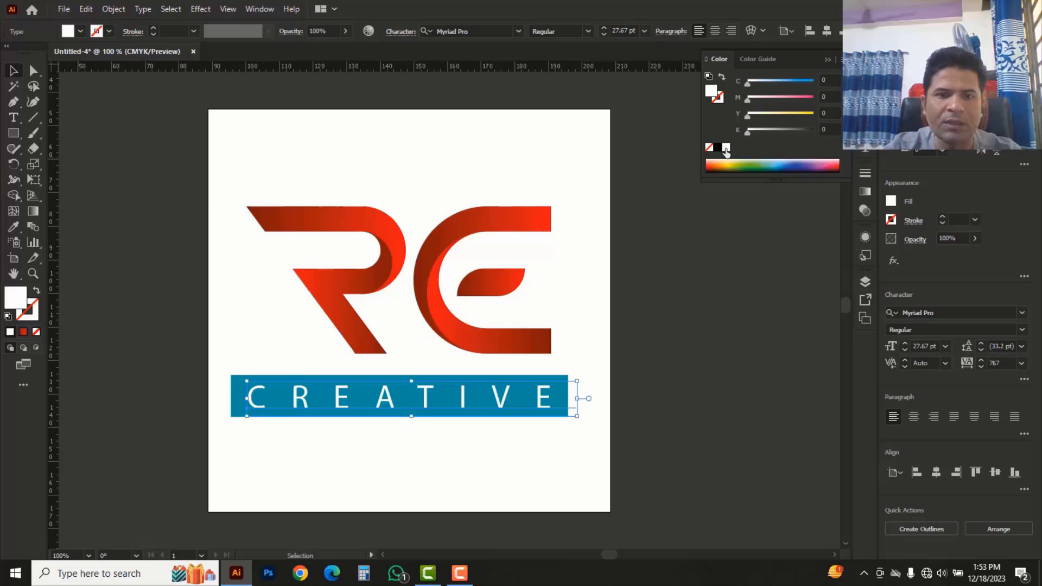
{"action": "left_click", "coordinate": [504, 455]}
{"action": "scroll", "coordinate": [477, 457], "scroll_direction": "left", "scroll_amount": 3}
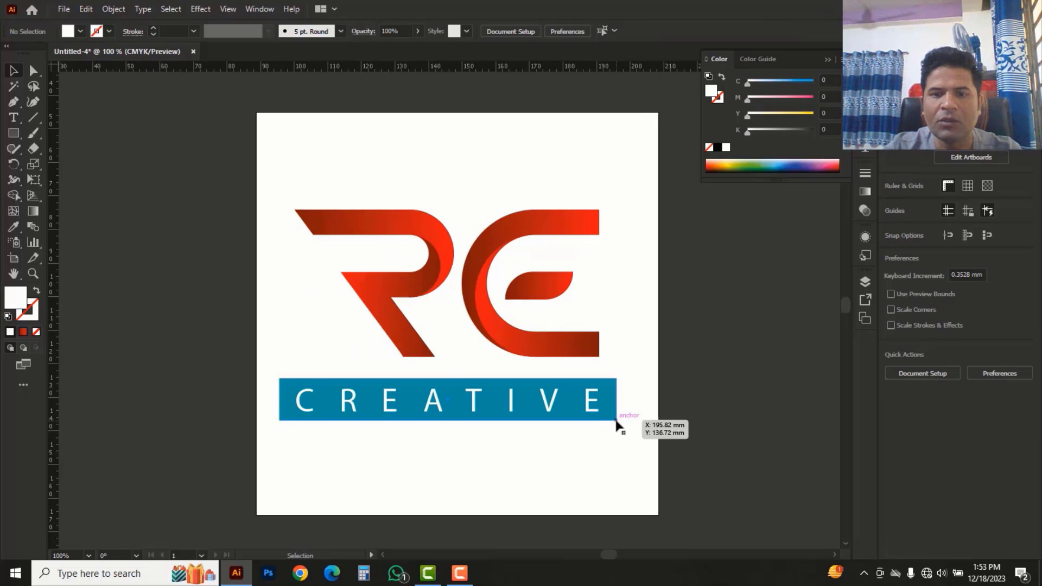
Try a red fill with C 0, M 100, Y 100 on the rectangle behind CREATIVE and undo the colour changes
{"action": "left_click", "coordinate": [446, 418]}
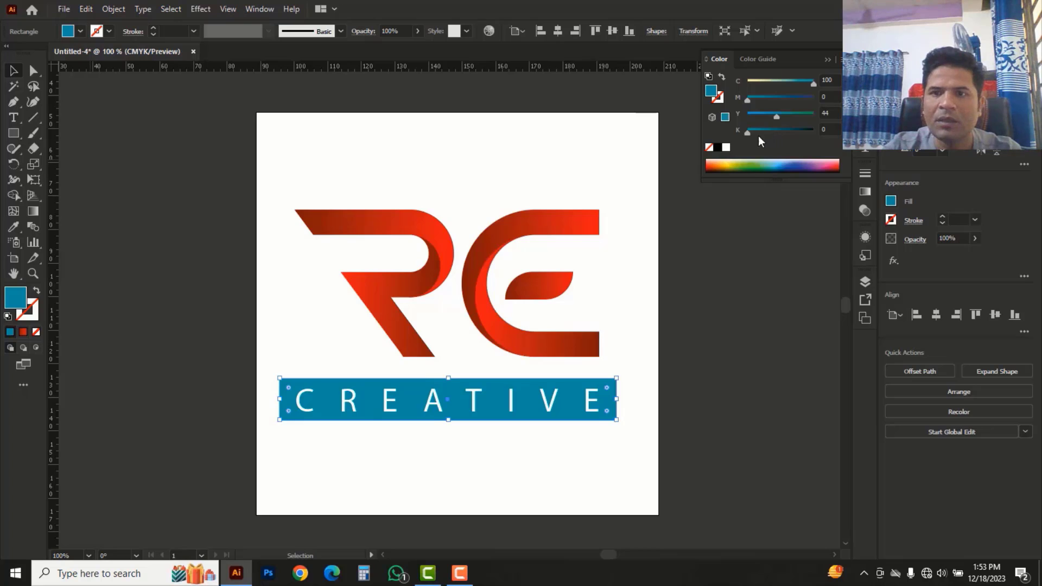
{"action": "left_click_drag", "start_coordinate": [777, 118], "coordinate": [733, 117]}
{"action": "mouse_move", "coordinate": [812, 84]}
{"action": "left_mouse_down"}
{"action": "mouse_move", "coordinate": [736, 83]}
{"action": "mouse_move", "coordinate": [810, 121]}
{"action": "mouse_move", "coordinate": [827, 99]}
{"action": "left_mouse_up"}
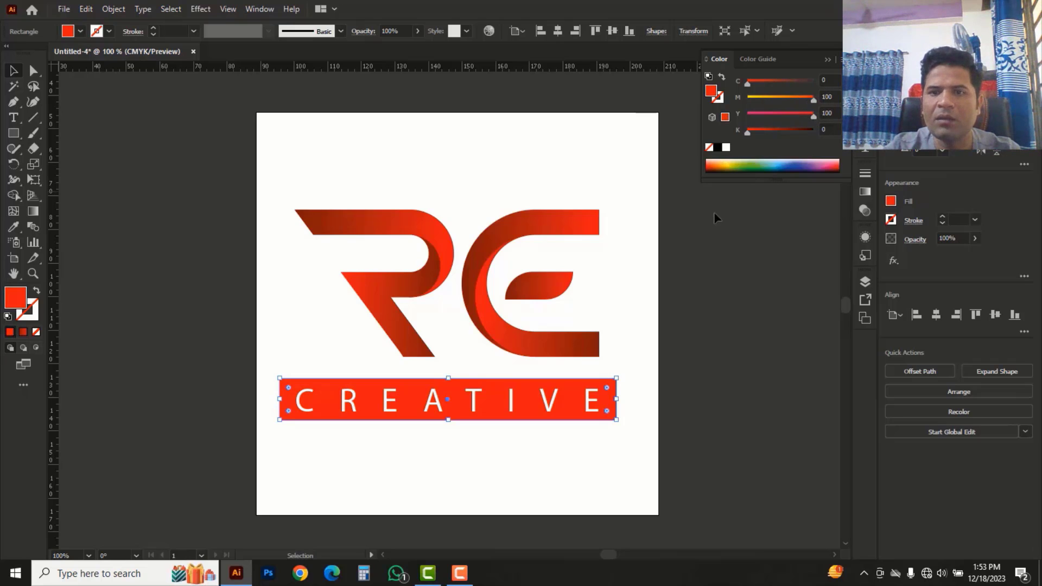
{"action": "key", "text": "ctrl+z"}
{"action": "key", "text": "ctrl+z"}
{"action": "key", "text": "ctrl+z"}
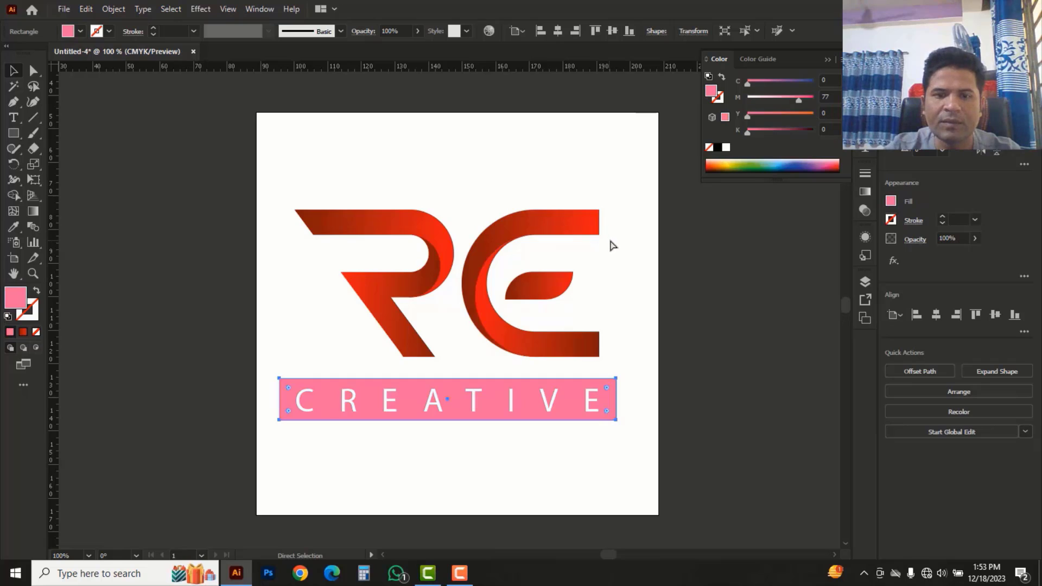
{"action": "key", "text": "ctrl+z"}
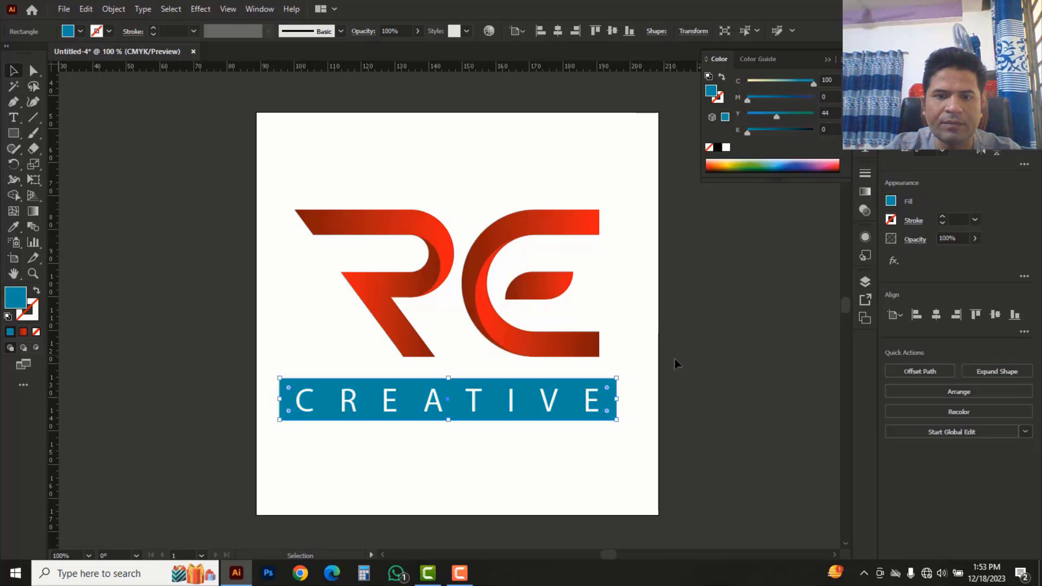
{"action": "left_click", "coordinate": [728, 322]}
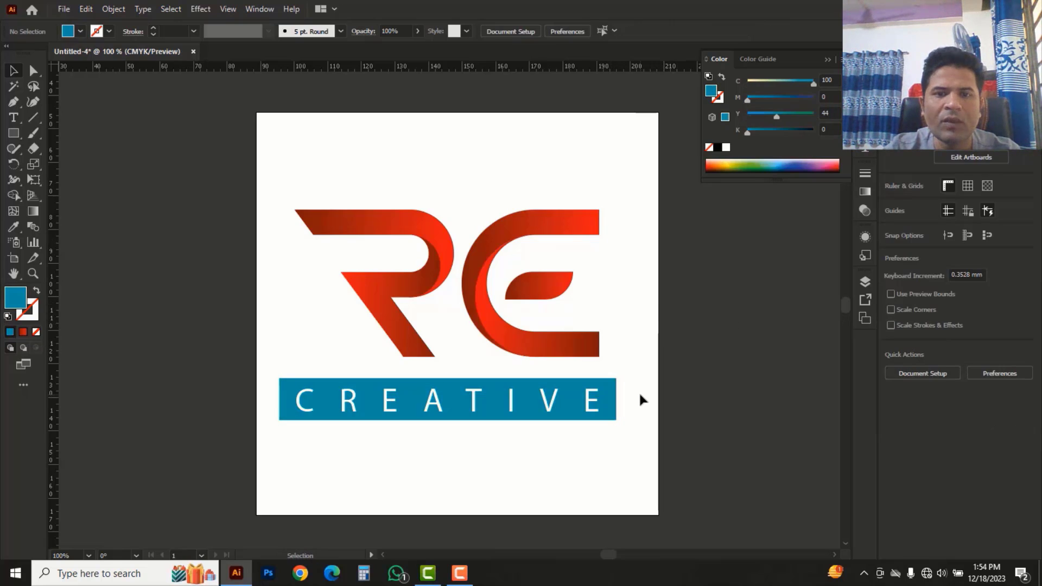
Save the document in Adobe Illustrator format as RE LOGO ILLUSTRATOR, using the Illustrator 2020 version options
{"action": "left_click", "coordinate": [64, 10]}
{"action": "left_click", "coordinate": [104, 144]}
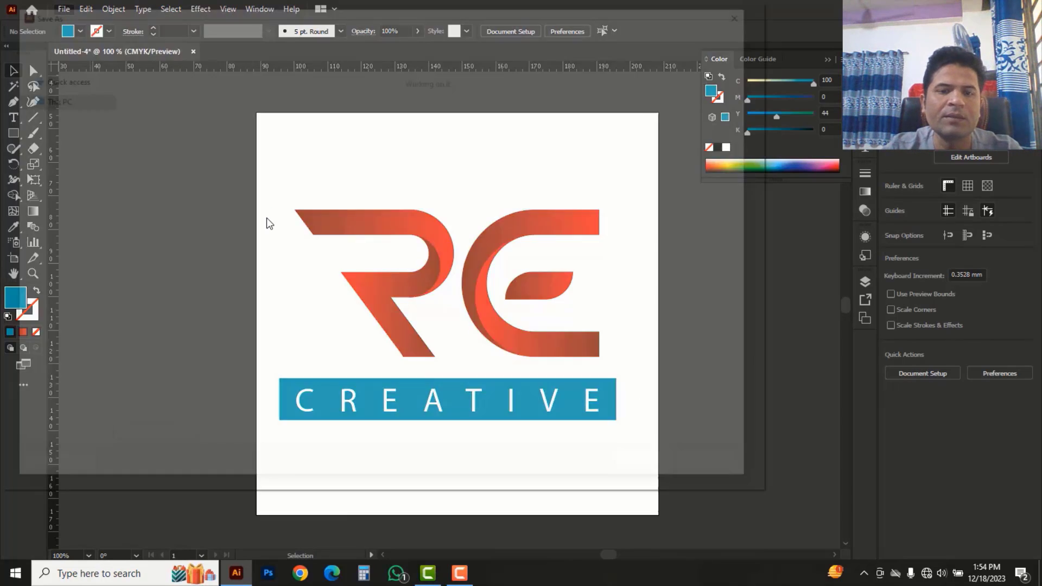
{"action": "type", "text": "RE L"}
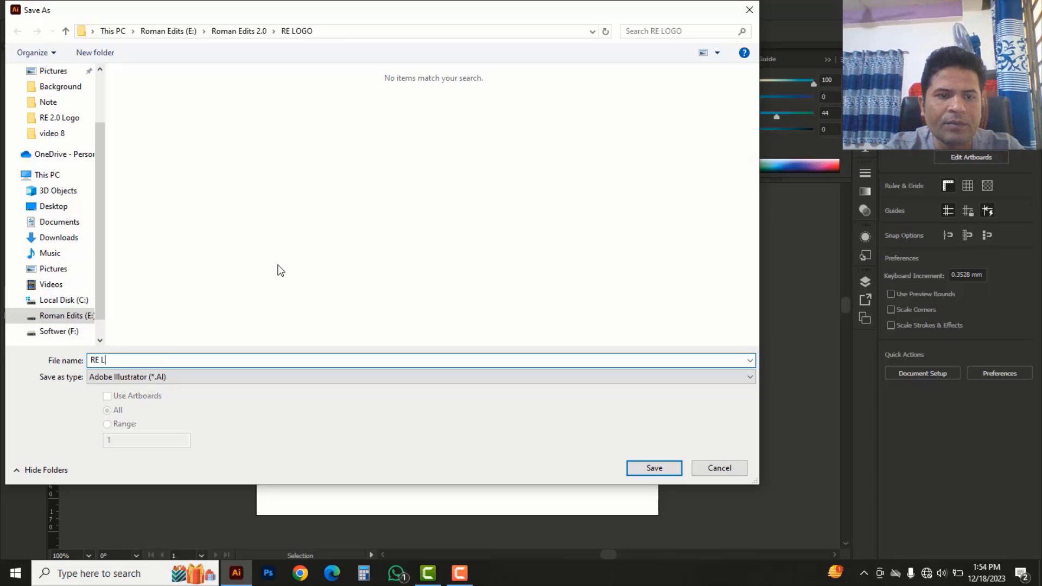
{"action": "type", "text": "OGO ILLUSTRATOR"}
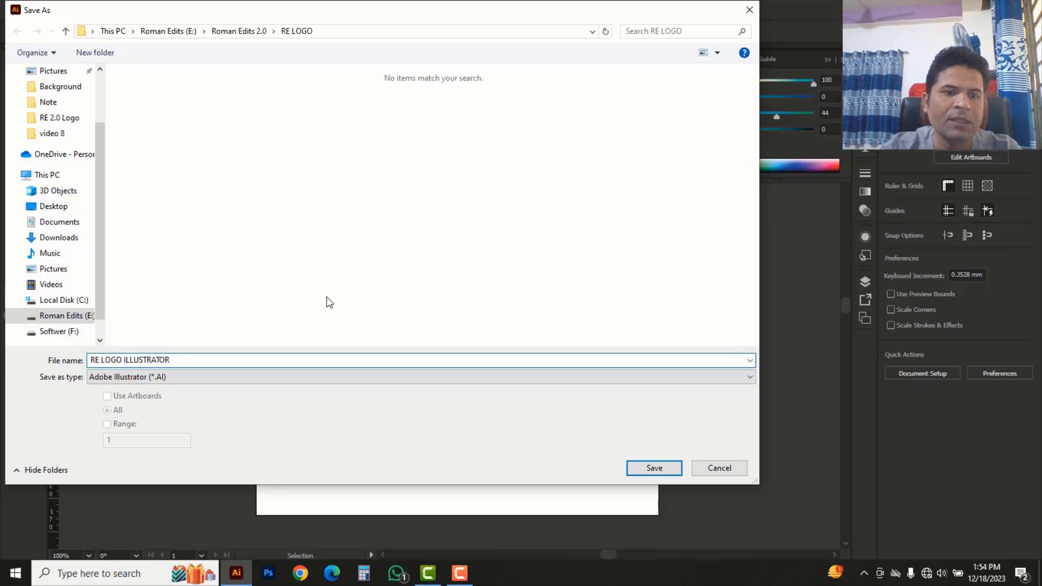
{"action": "left_click", "coordinate": [651, 470]}
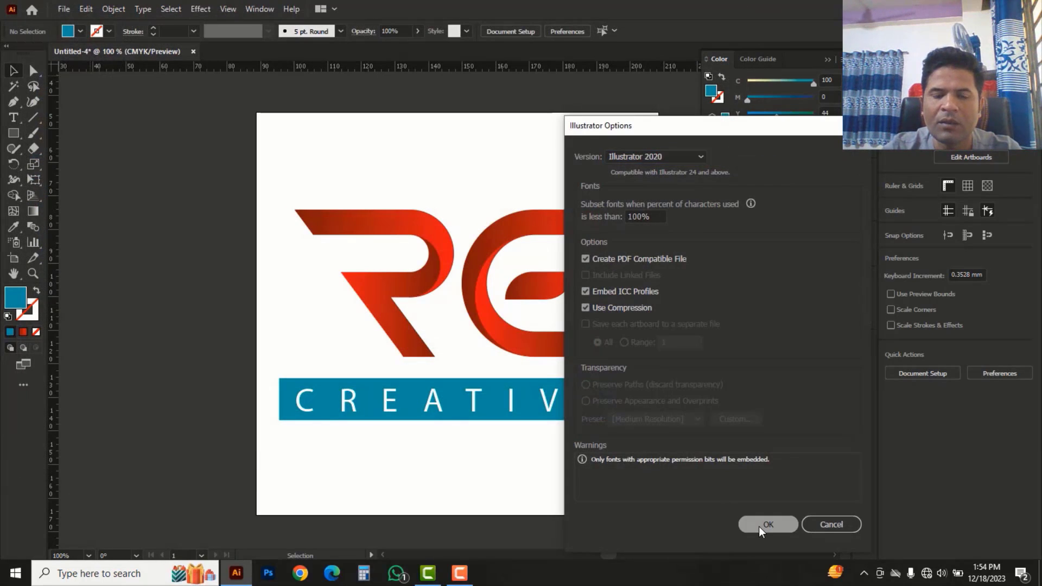
{"action": "left_click", "coordinate": [760, 525]}
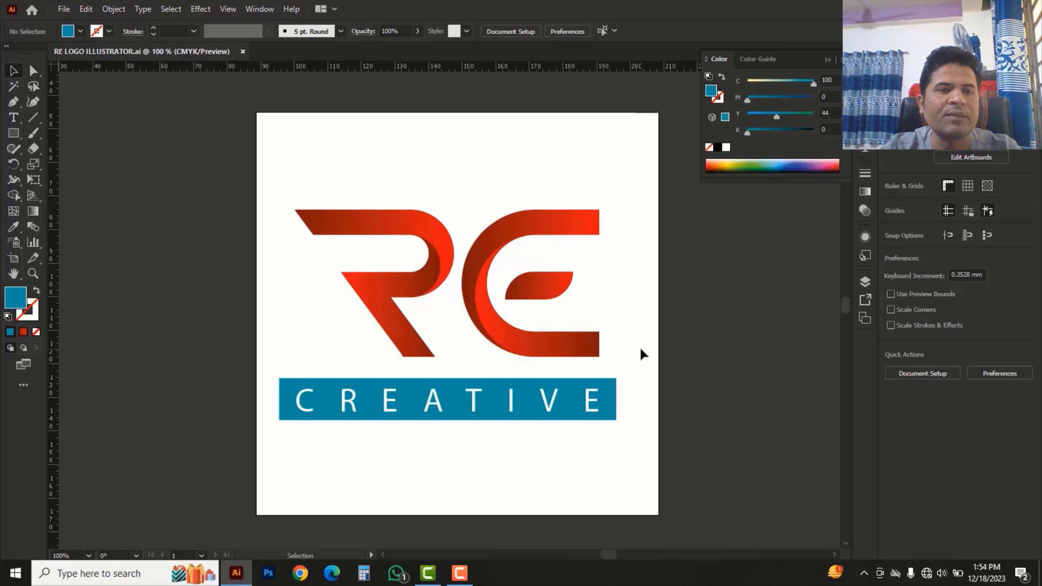
Start a Save for Web (Legacy) export of the logo as JPEG with quality 100%
{"action": "left_click", "coordinate": [64, 10]}
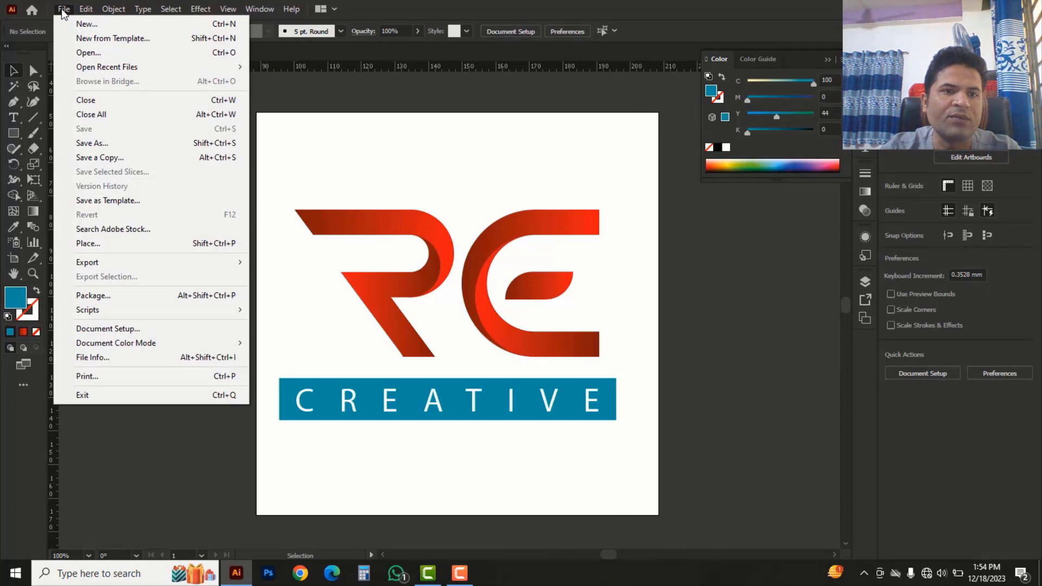
{"action": "mouse_move", "coordinate": [119, 264]}
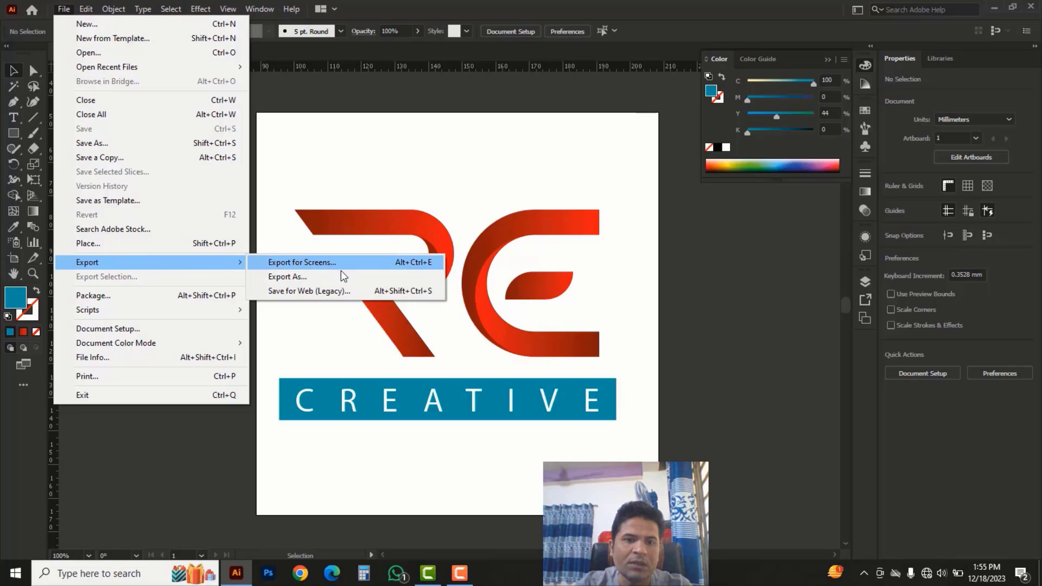
{"action": "left_click", "coordinate": [308, 292]}
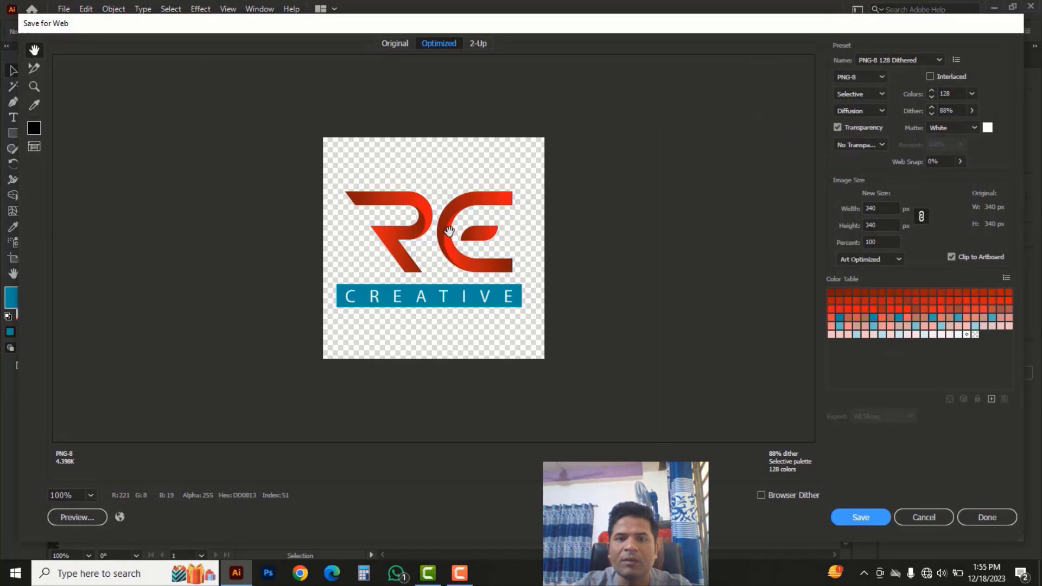
{"action": "left_click", "coordinate": [881, 77]}
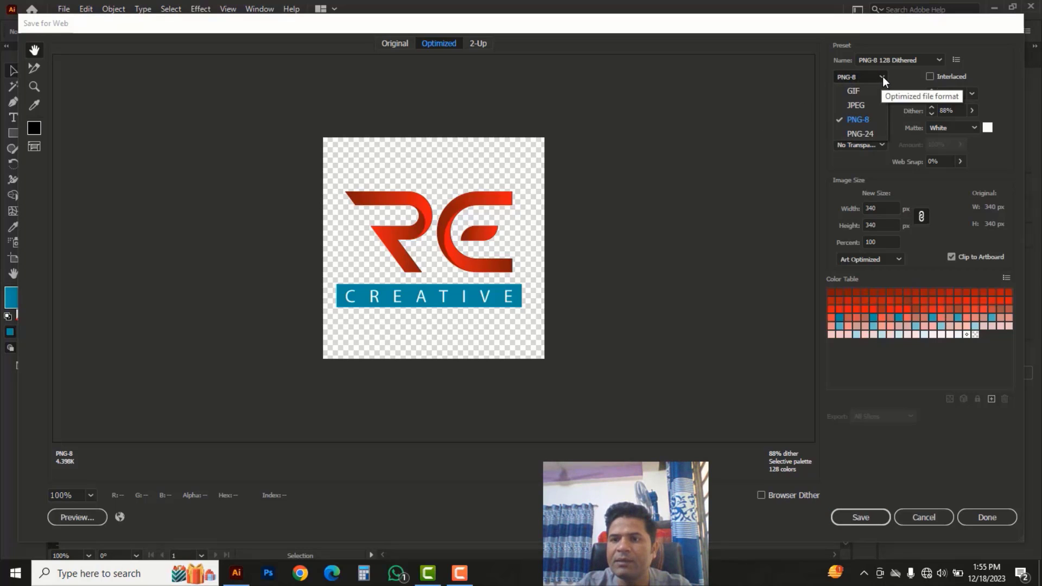
{"action": "left_click", "coordinate": [858, 106]}
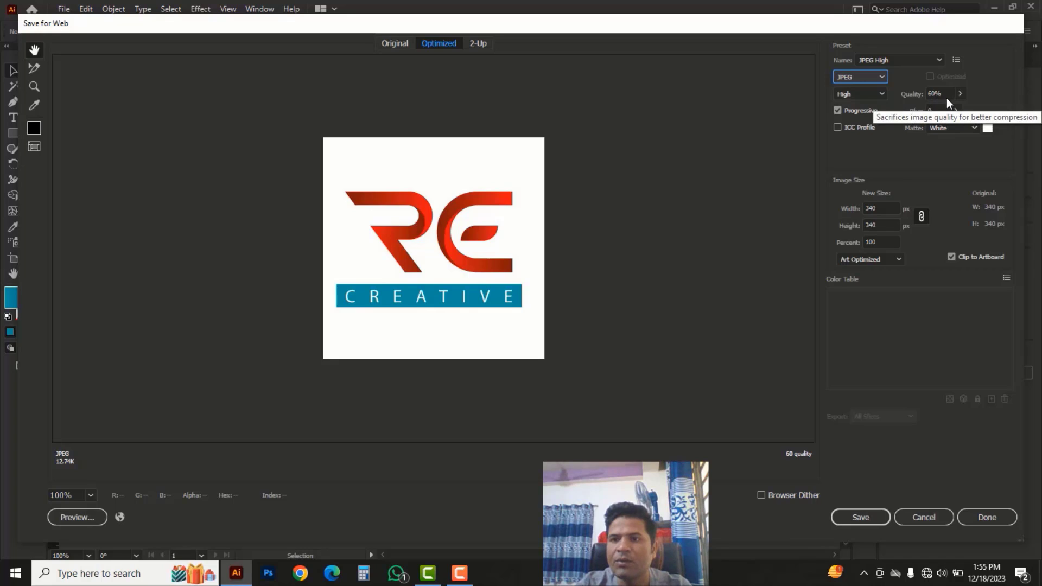
{"action": "left_click", "coordinate": [960, 94]}
{"action": "left_click_drag", "start_coordinate": [945, 108], "coordinate": [991, 113]}
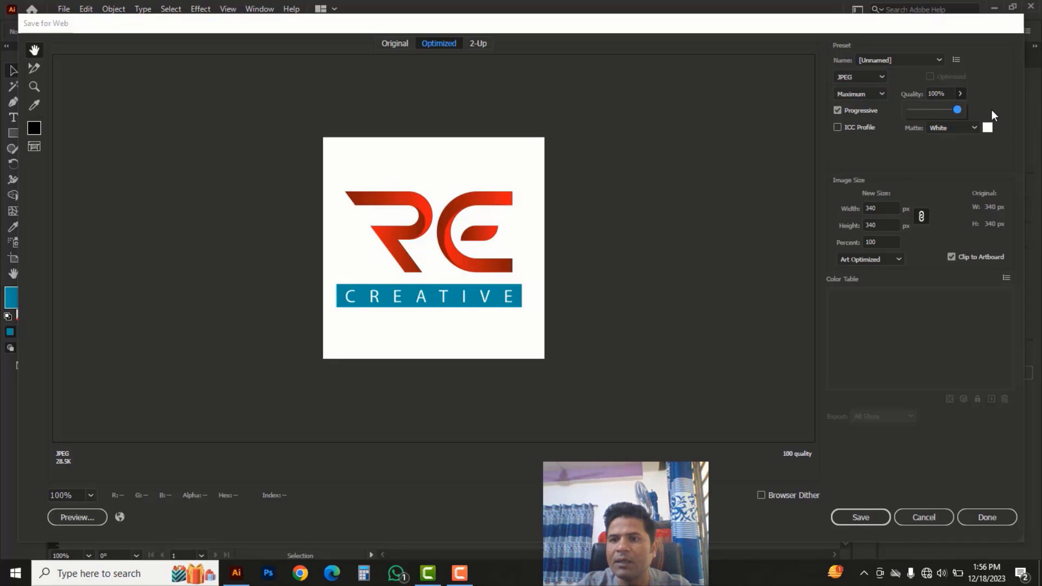
Set the exported image size to 300 percent and check the enlarged logo preview
{"action": "left_click", "coordinate": [884, 242]}
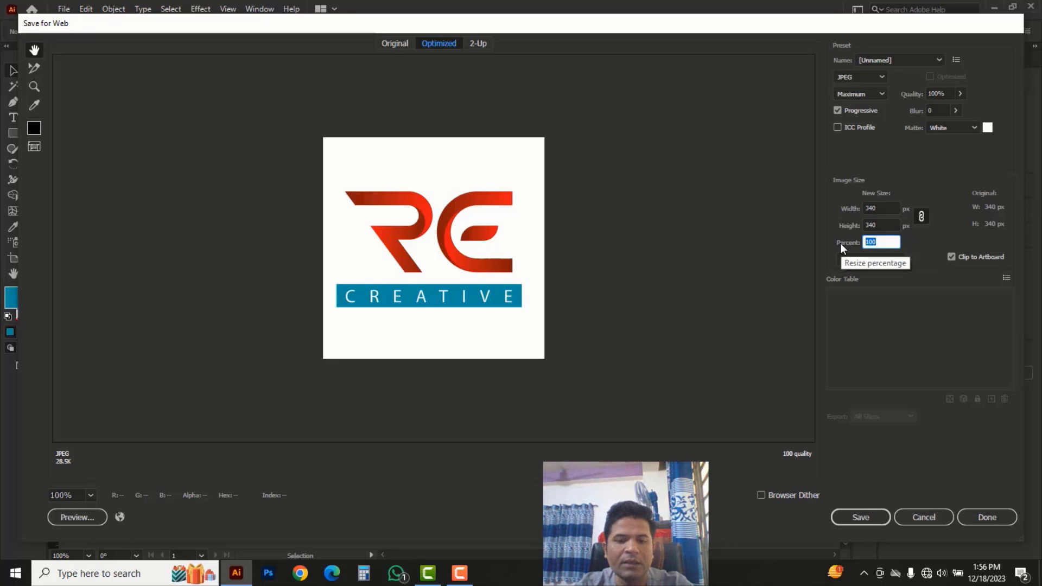
{"action": "type", "text": "3"}
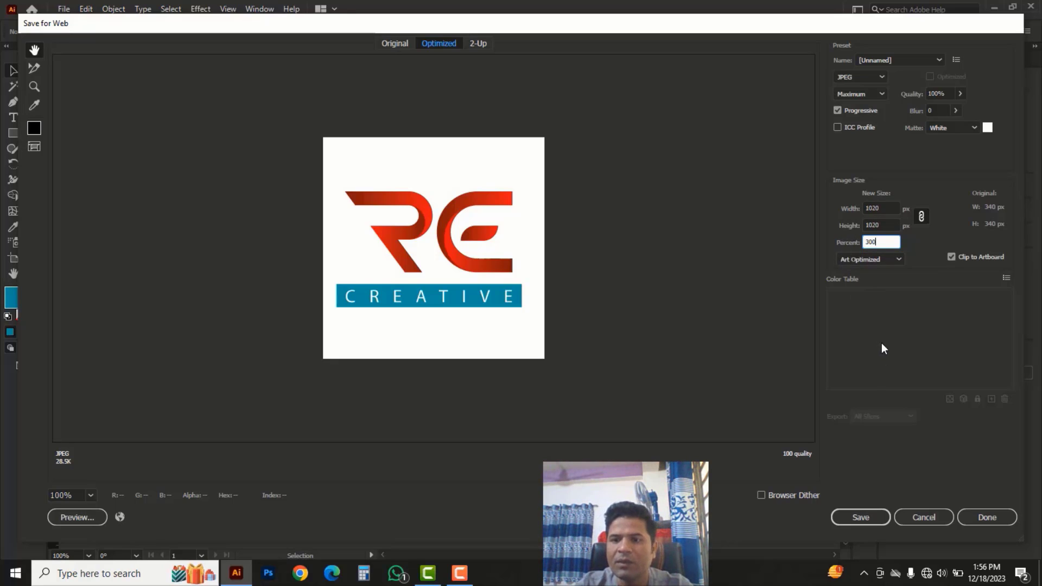
{"action": "left_click", "coordinate": [858, 517]}
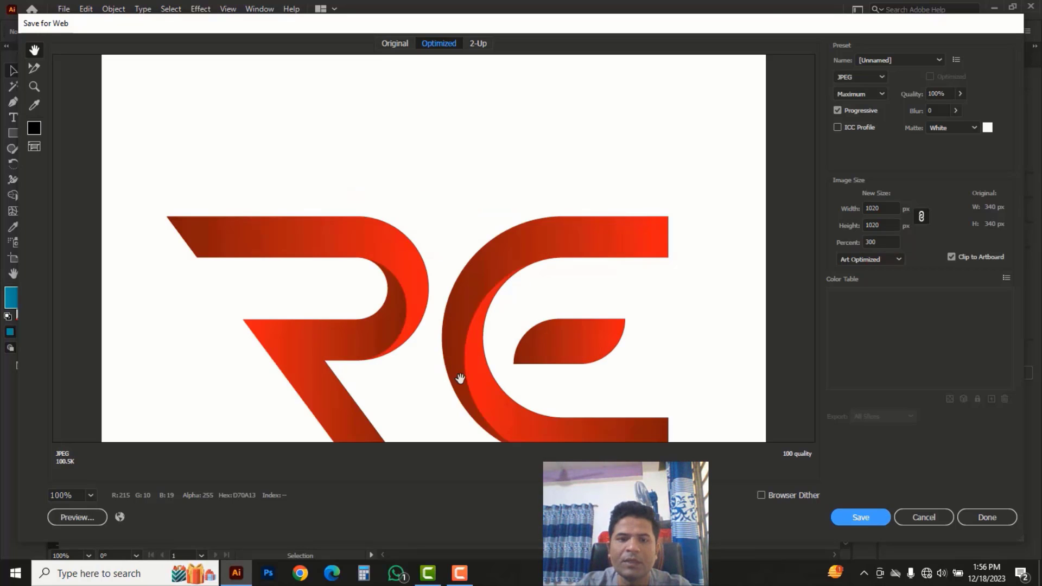
{"action": "left_click_drag", "start_coordinate": [460, 373], "coordinate": [442, 226]}
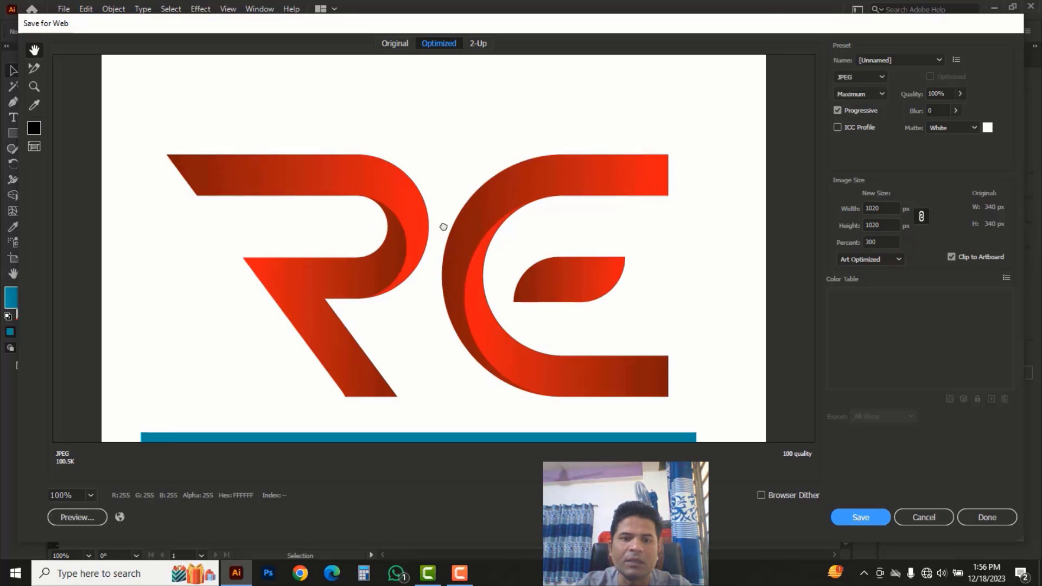
{"action": "mouse_move", "coordinate": [477, 295]}
{"action": "left_mouse_down"}
{"action": "mouse_move", "coordinate": [472, 349]}
{"action": "mouse_move", "coordinate": [475, 275]}
{"action": "left_mouse_up"}
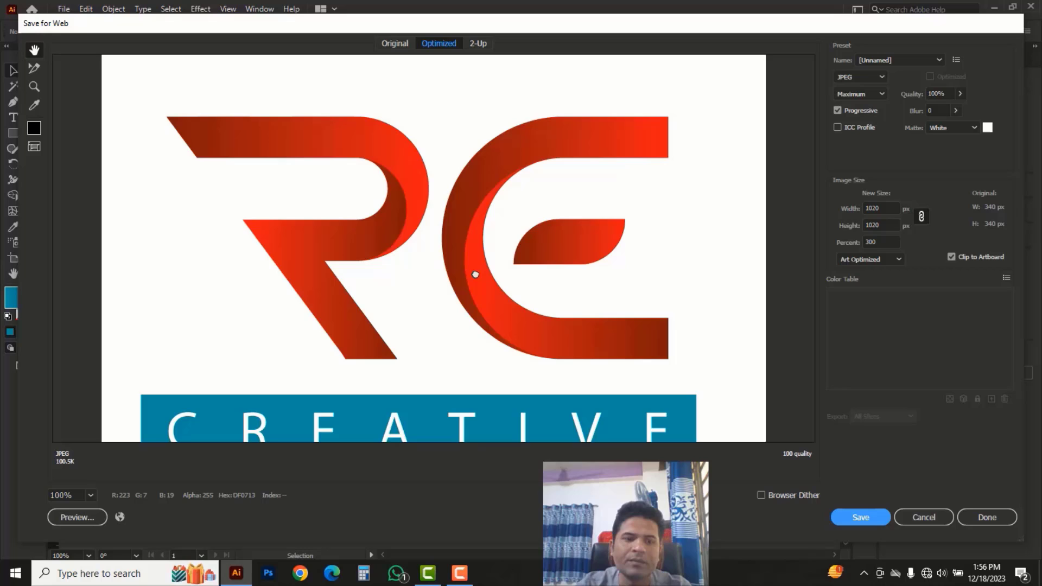
Save the optimized JPEG export as RE NEW LOGO in the RE LOGO folder
{"action": "left_click", "coordinate": [861, 518]}
{"action": "type", "text": "R"}
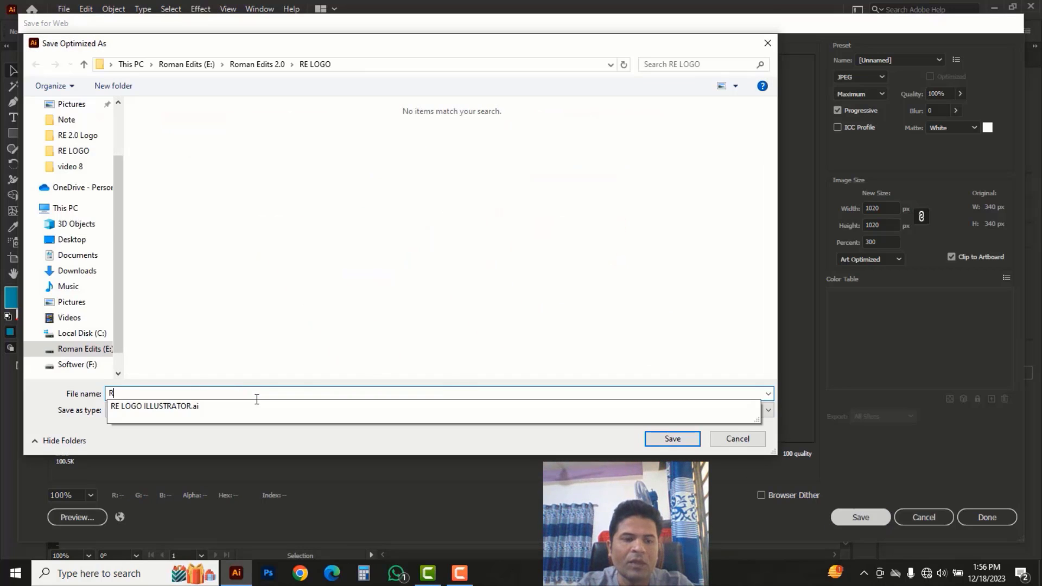
{"action": "type", "text": "E NEW LOGO"}
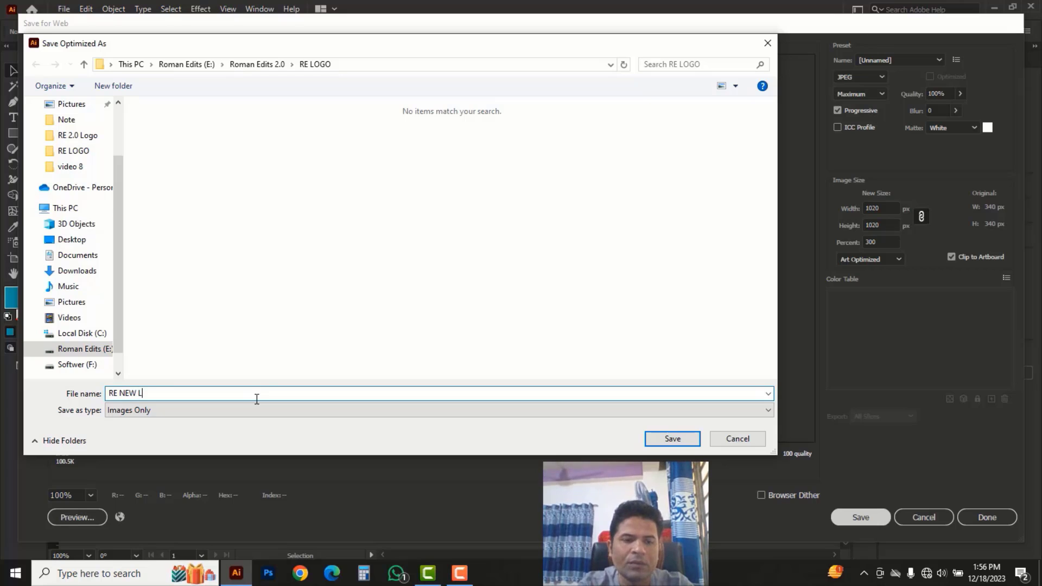
{"action": "left_click", "coordinate": [671, 438]}
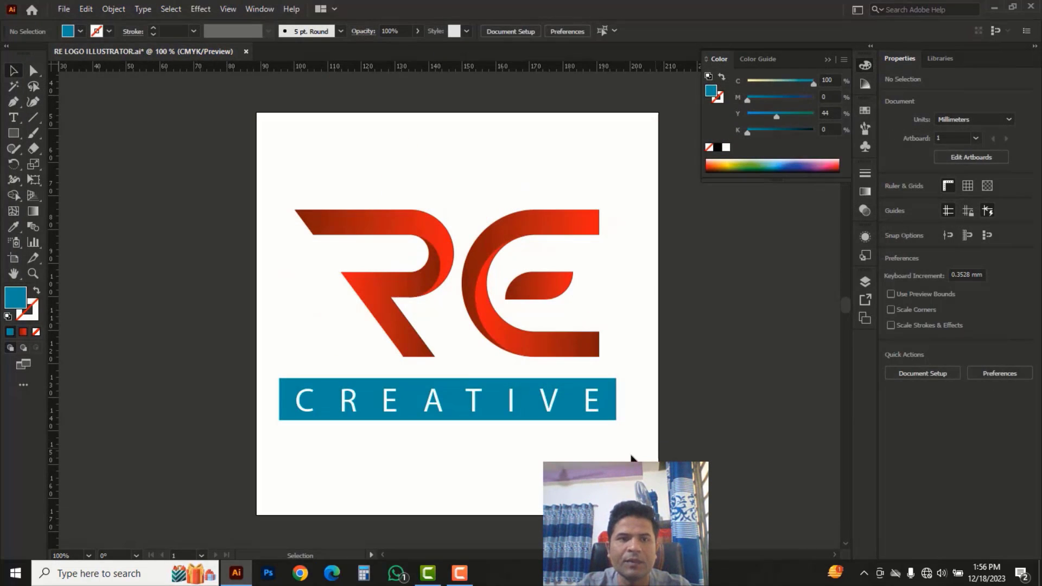
Preview the exported RE-NEW-LOGO image from the RE LOGO folder in a maximized Photos window
{"action": "left_click", "coordinate": [65, 10]}
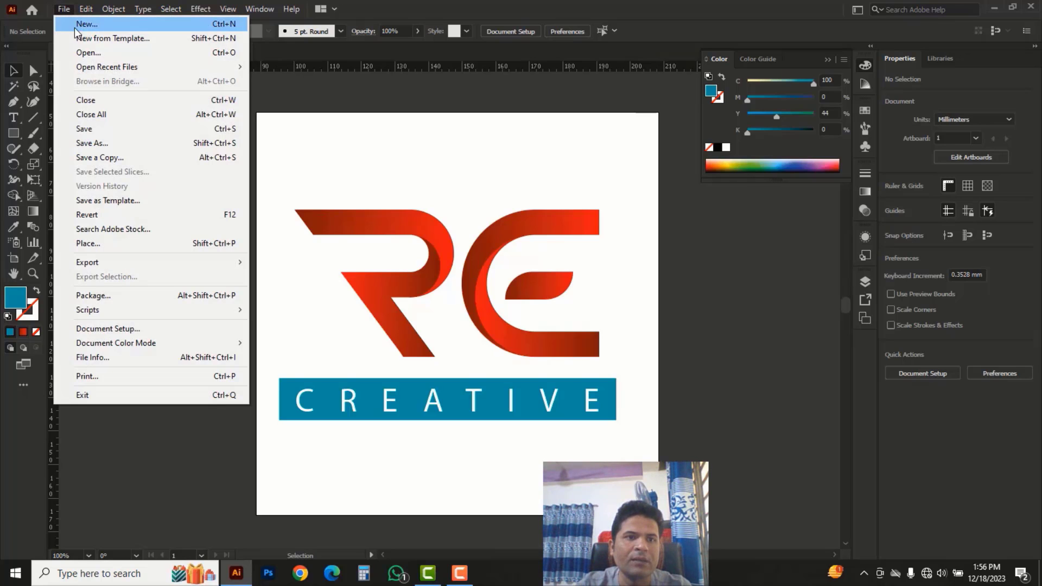
{"action": "left_click", "coordinate": [84, 51]}
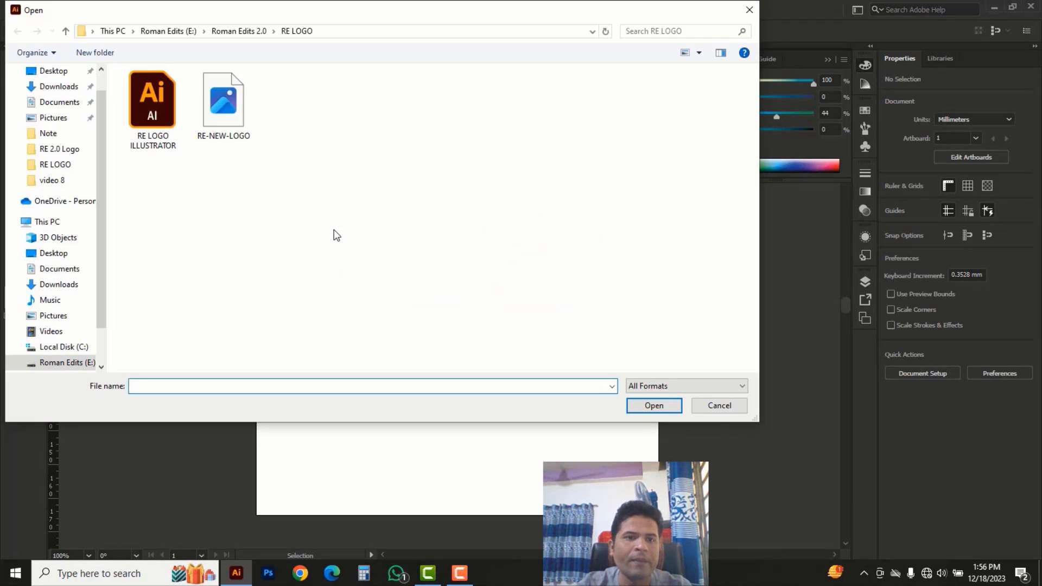
{"action": "right_click", "coordinate": [213, 98]}
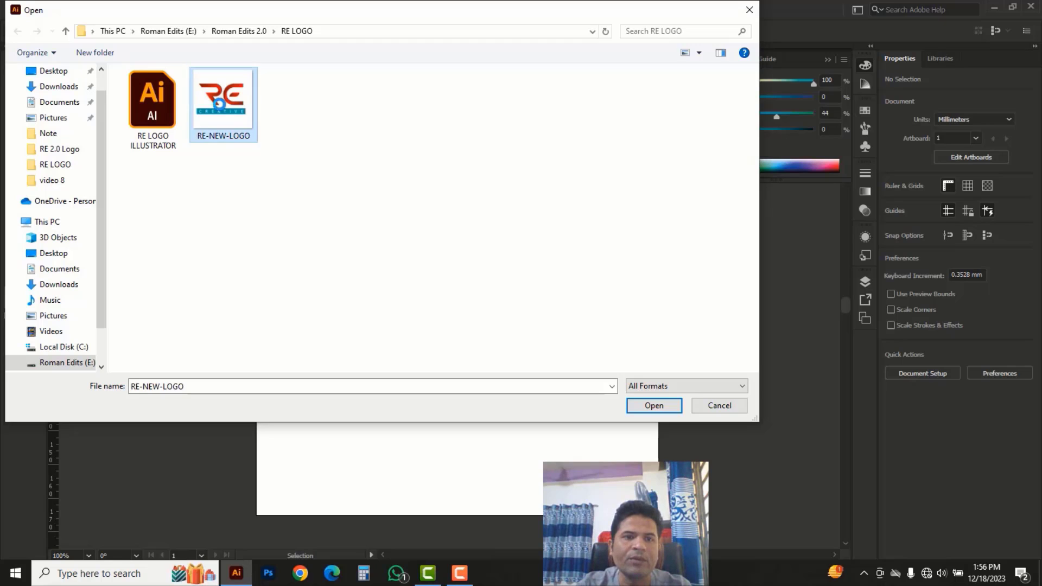
{"action": "left_click", "coordinate": [248, 108]}
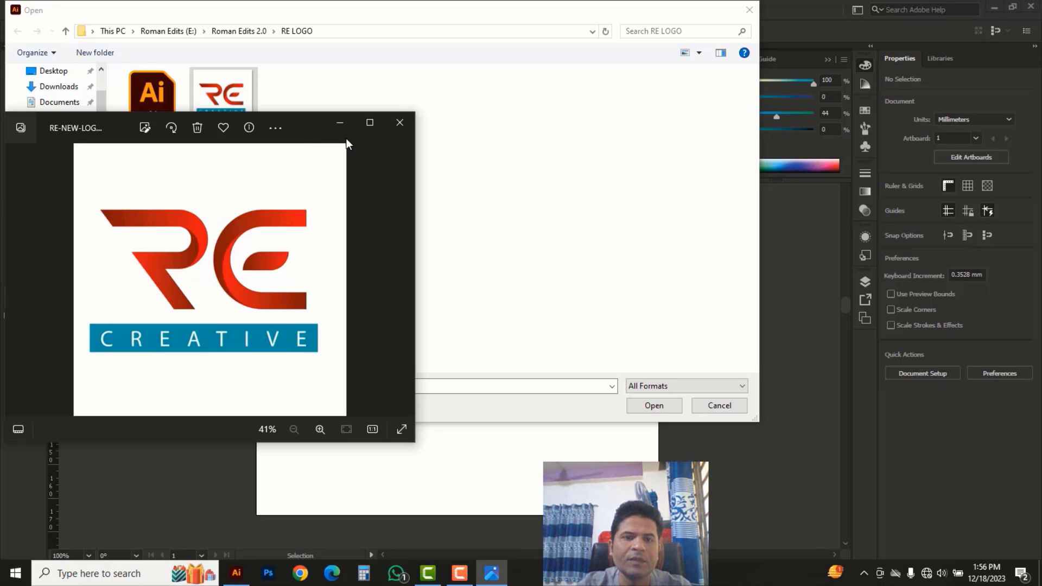
{"action": "left_click", "coordinate": [371, 124]}
Examine the exported RE letters and CREATIVE bar up close, then close the preview and cancel opening a file
{"action": "scroll", "coordinate": [426, 288], "scroll_direction": "up", "scroll_amount": 8}
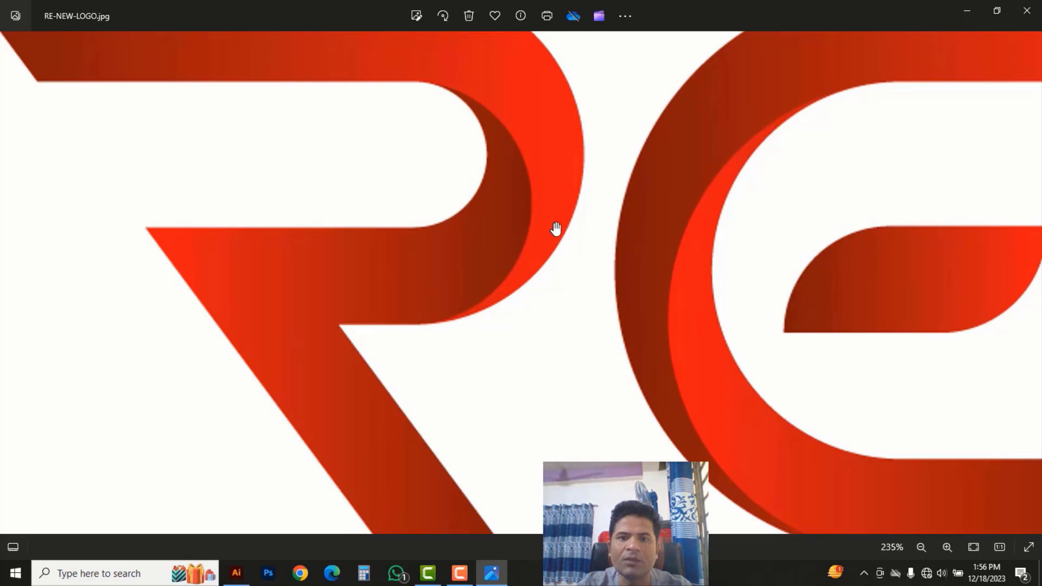
{"action": "left_click_drag", "start_coordinate": [553, 225], "coordinate": [147, 260]}
{"action": "scroll", "coordinate": [494, 320], "scroll_direction": "down", "scroll_amount": 5}
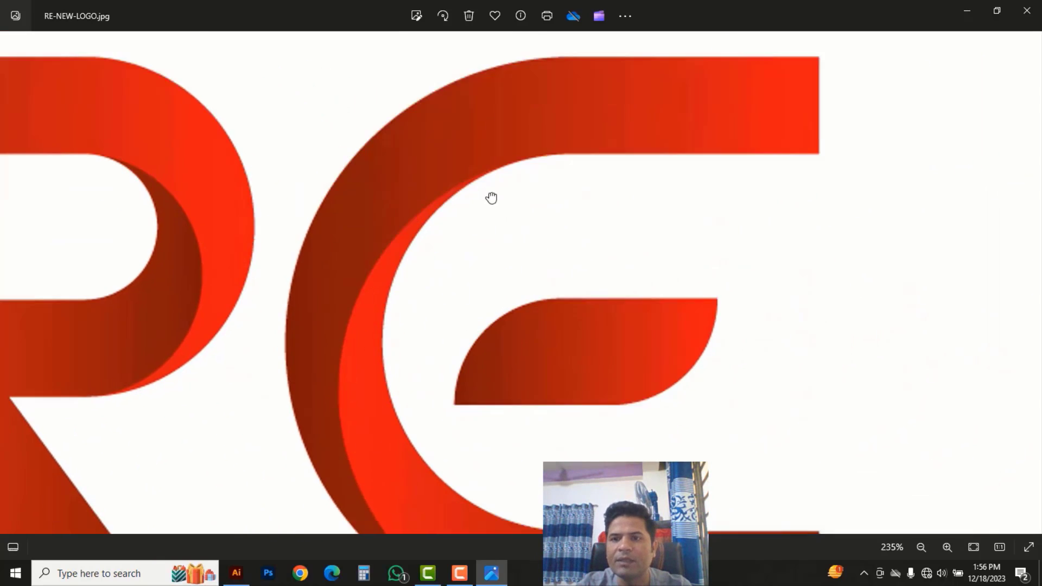
{"action": "scroll", "coordinate": [627, 260], "scroll_direction": "down", "scroll_amount": 5}
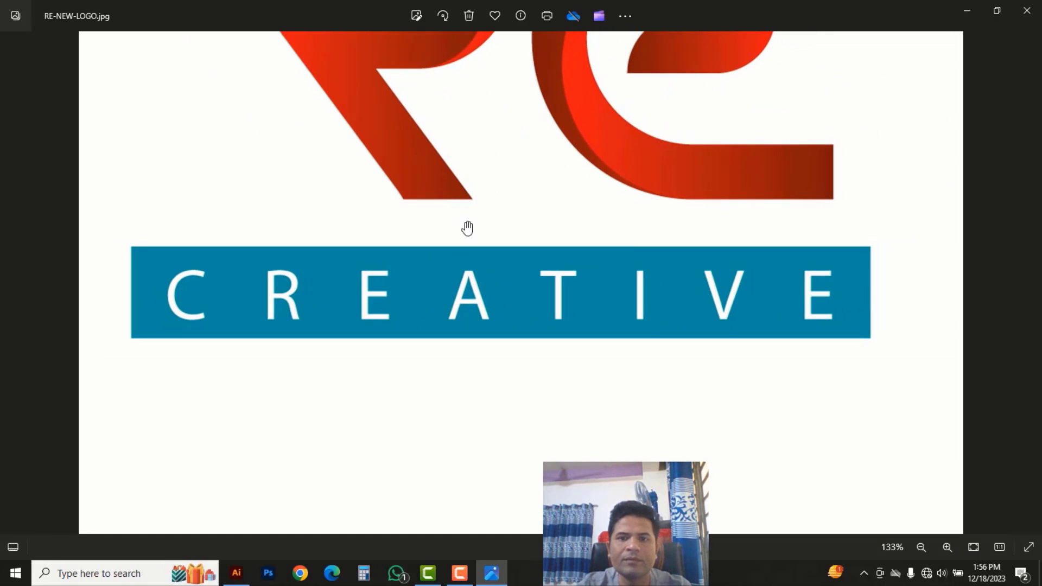
{"action": "scroll", "coordinate": [468, 226], "scroll_direction": "down", "scroll_amount": 3}
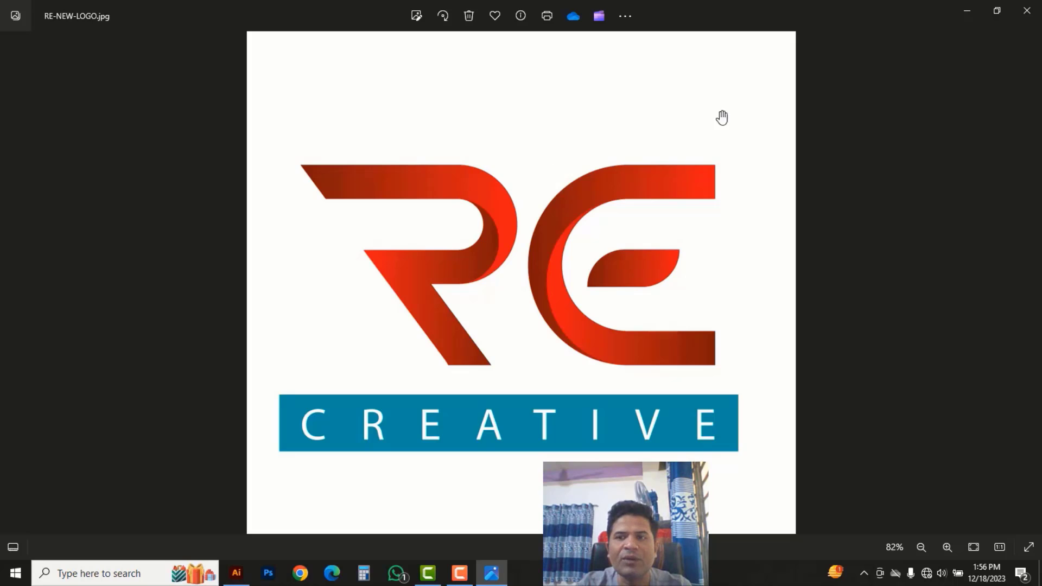
{"action": "left_click", "coordinate": [1025, 12]}
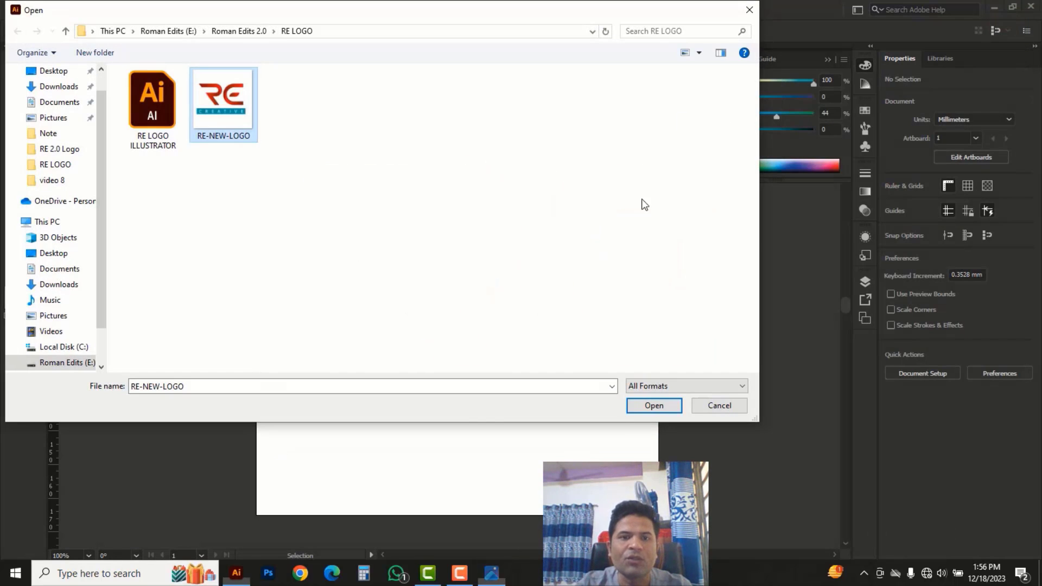
{"action": "left_click", "coordinate": [720, 407]}
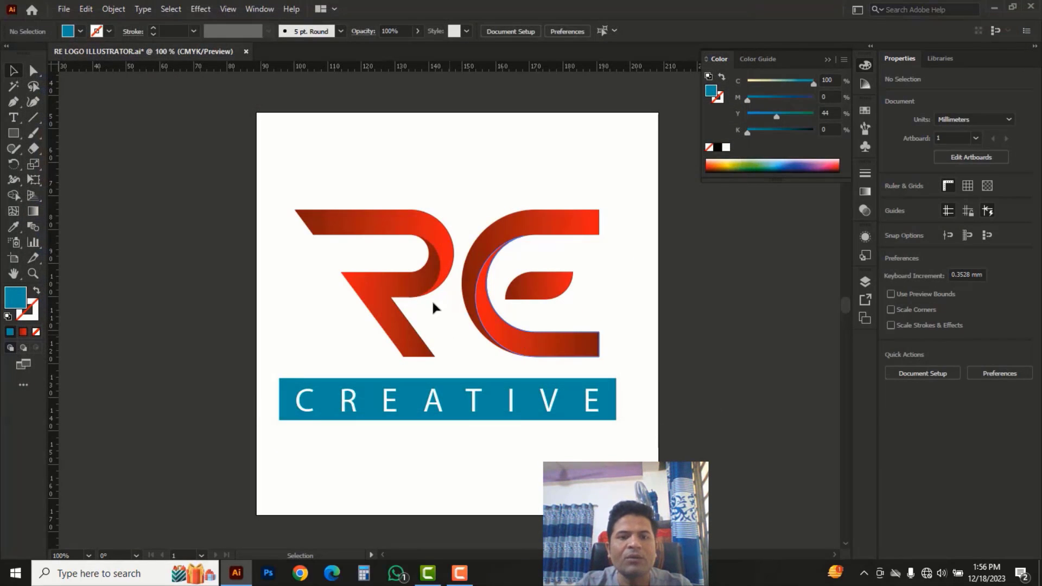
Hide the interface panels and examine the R letter's edges and gradients up to 400% magnification
{"action": "key", "text": "z"}
{"action": "left_click_drag", "start_coordinate": [460, 320], "coordinate": [442, 268]}
{"action": "key", "text": "Tab"}
{"action": "key", "text": "v"}
{"action": "scroll", "coordinate": [449, 309], "scroll_direction": "left", "scroll_amount": 3}
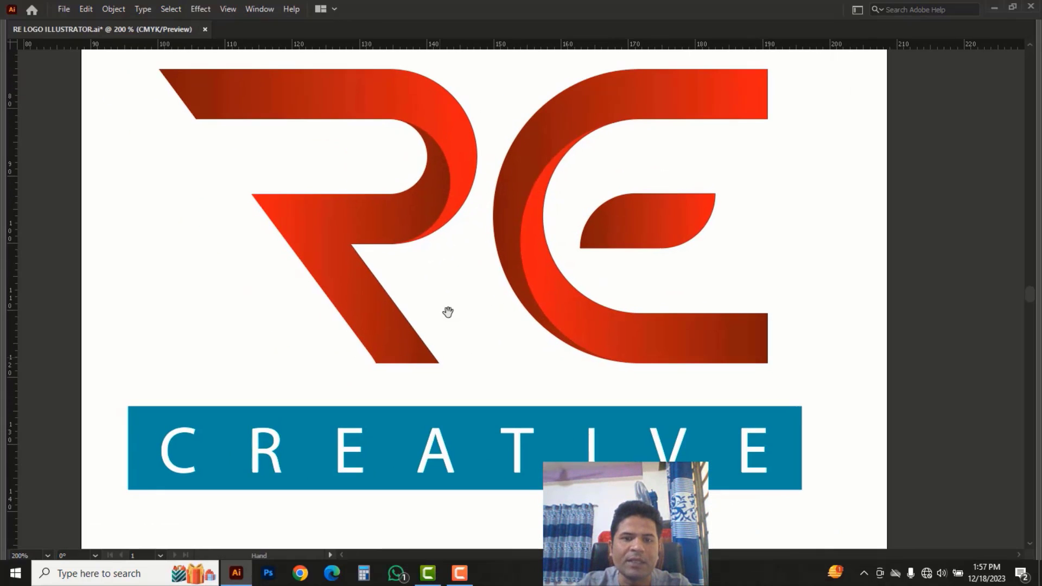
{"action": "scroll", "coordinate": [418, 293], "scroll_direction": "up", "scroll_amount": 3}
{"action": "key", "text": "ctrl+space"}
{"action": "left_click", "coordinate": [408, 297]}
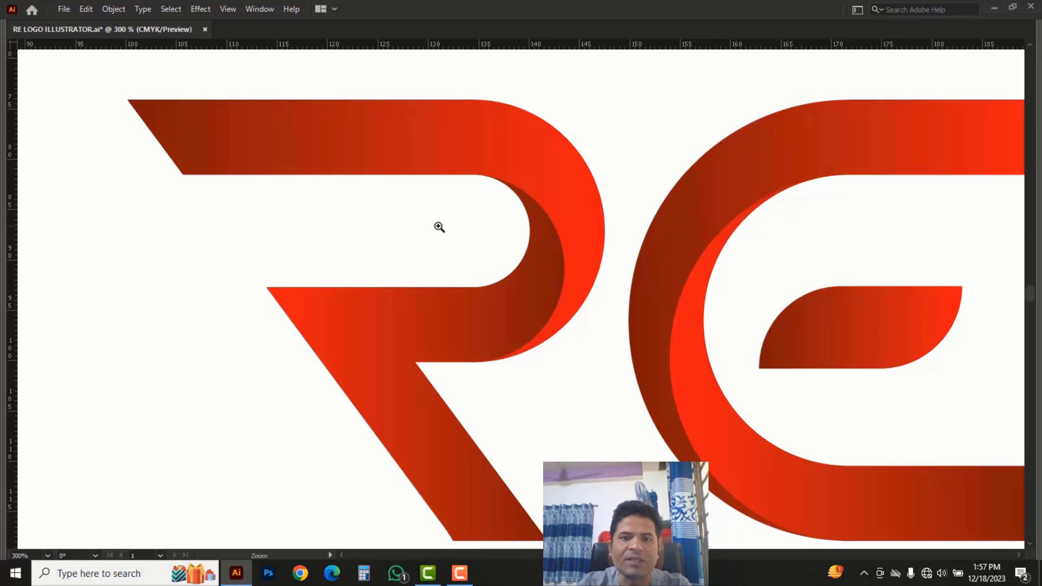
{"action": "left_click", "coordinate": [441, 228]}
{"action": "key", "text": "space"}
{"action": "scroll", "coordinate": [716, 337], "scroll_direction": "right", "scroll_amount": 2}
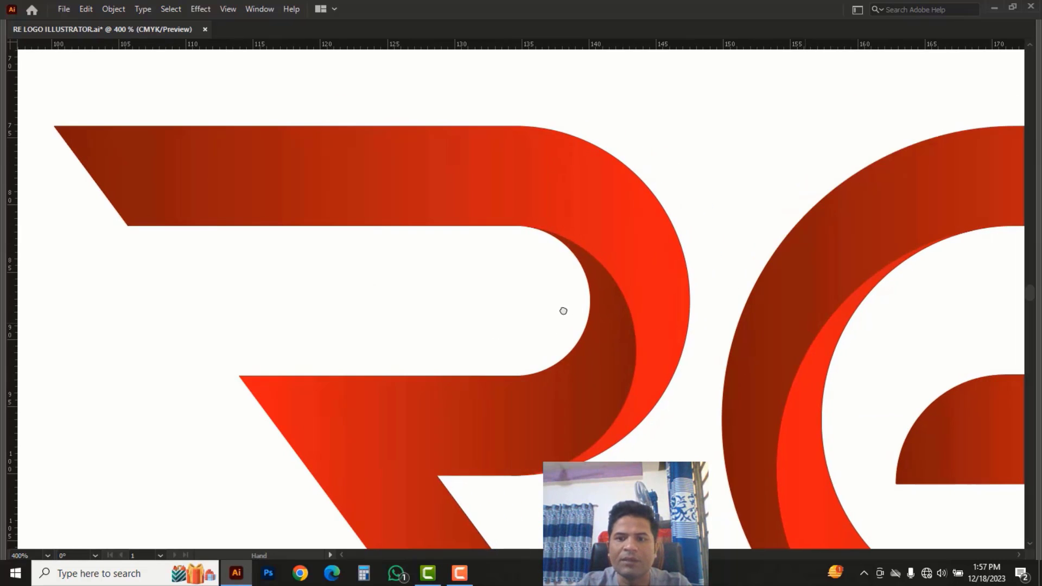
Inspect the E letter and the whole CREATIVE bar at 400% magnification
{"action": "scroll", "coordinate": [693, 332], "scroll_direction": "right", "scroll_amount": 10}
{"action": "scroll", "coordinate": [616, 326], "scroll_direction": "right", "scroll_amount": 5}
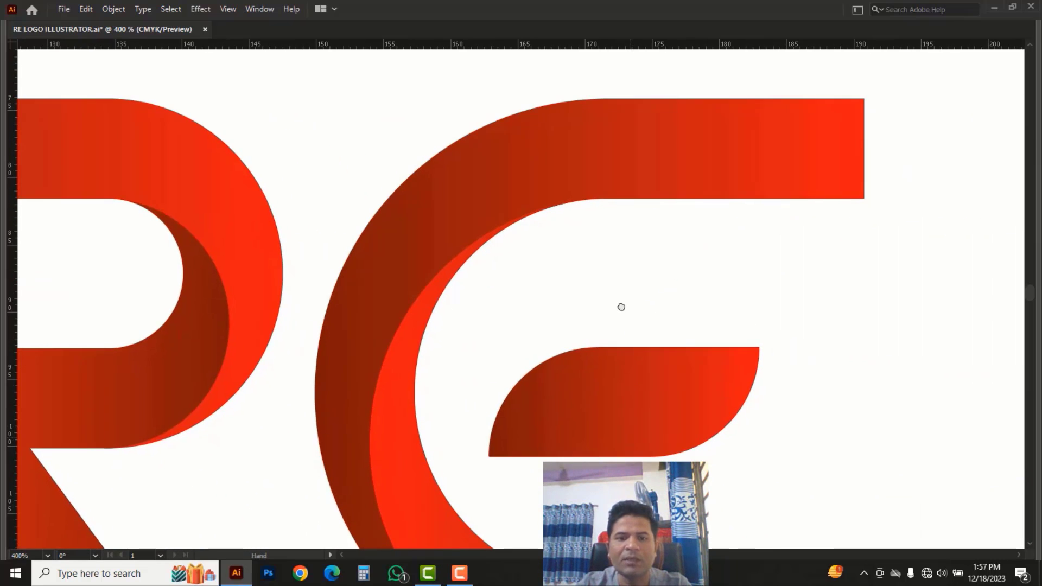
{"action": "scroll", "coordinate": [622, 307], "scroll_direction": "down", "scroll_amount": 3}
{"action": "scroll", "coordinate": [620, 314], "scroll_direction": "down", "scroll_amount": 7}
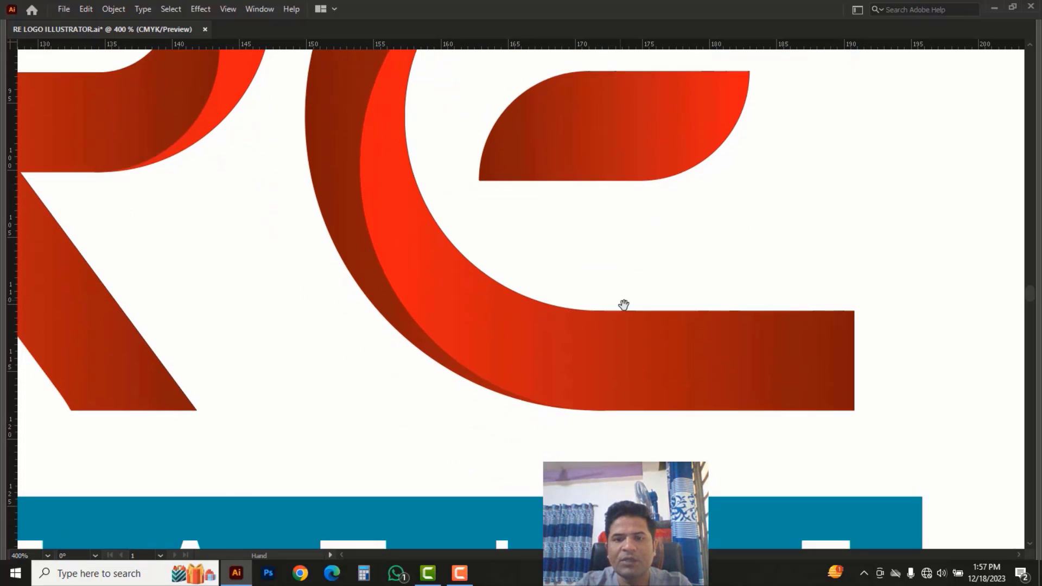
{"action": "scroll", "coordinate": [609, 255], "scroll_direction": "down", "scroll_amount": 7}
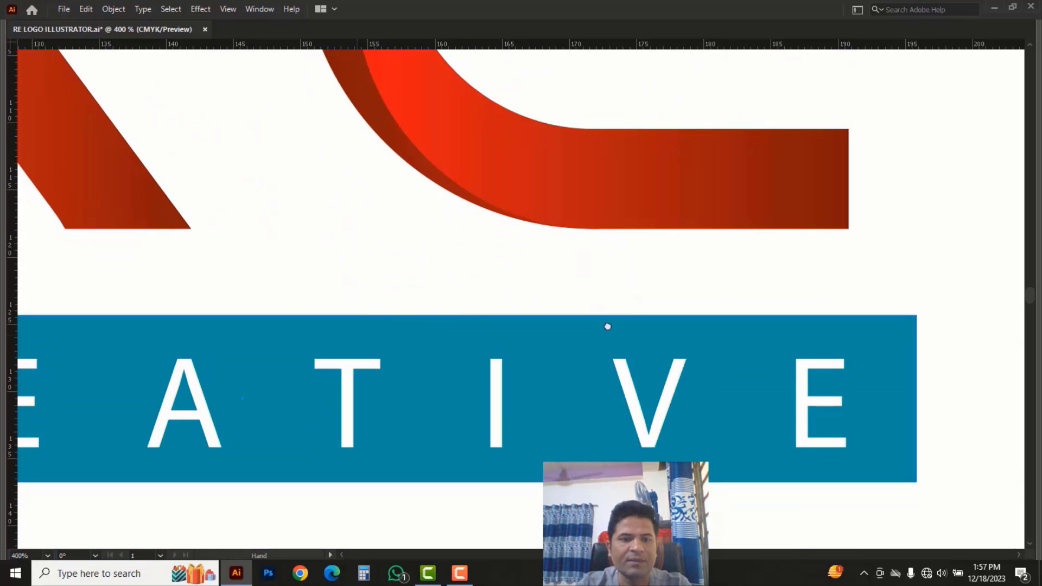
{"action": "scroll", "coordinate": [288, 314], "scroll_direction": "left", "scroll_amount": 10}
{"action": "scroll", "coordinate": [295, 288], "scroll_direction": "left", "scroll_amount": 7}
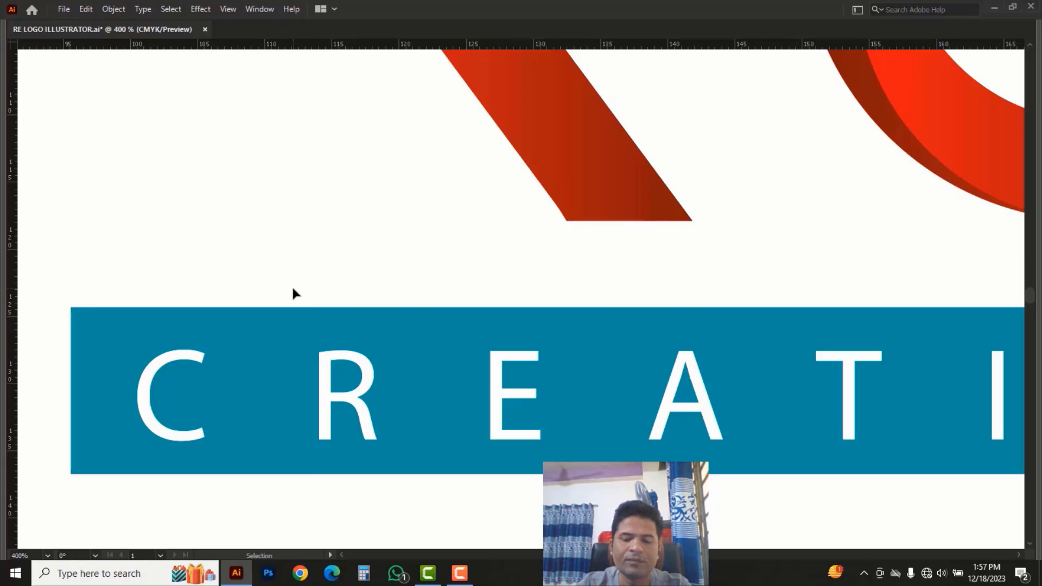
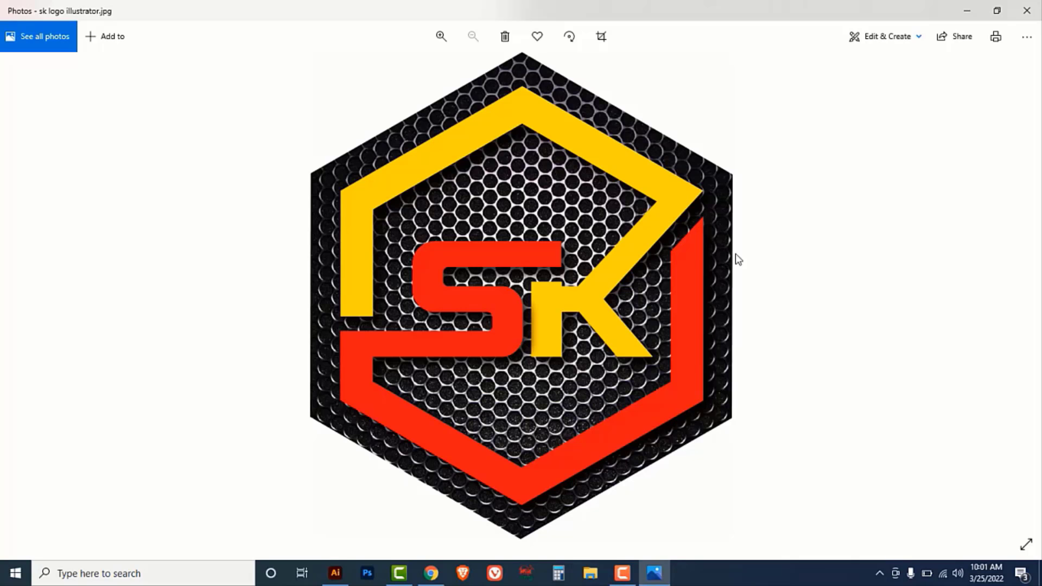
Switch to Illustrator and create a new A4 landscape document with inches as units and CMYK color mode
{"action": "left_click", "coordinate": [432, 571]}
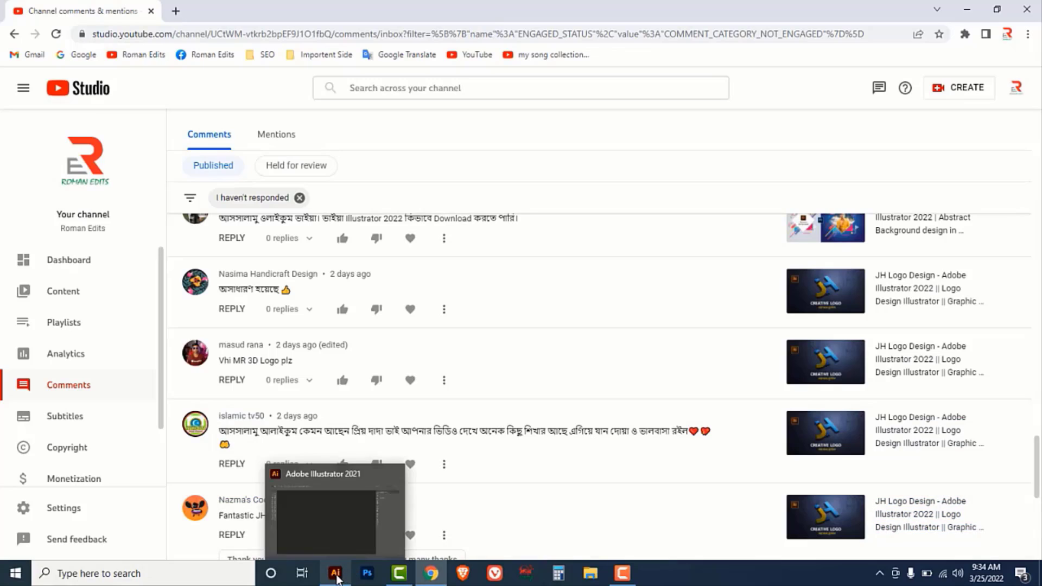
{"action": "left_click", "coordinate": [521, 567]}
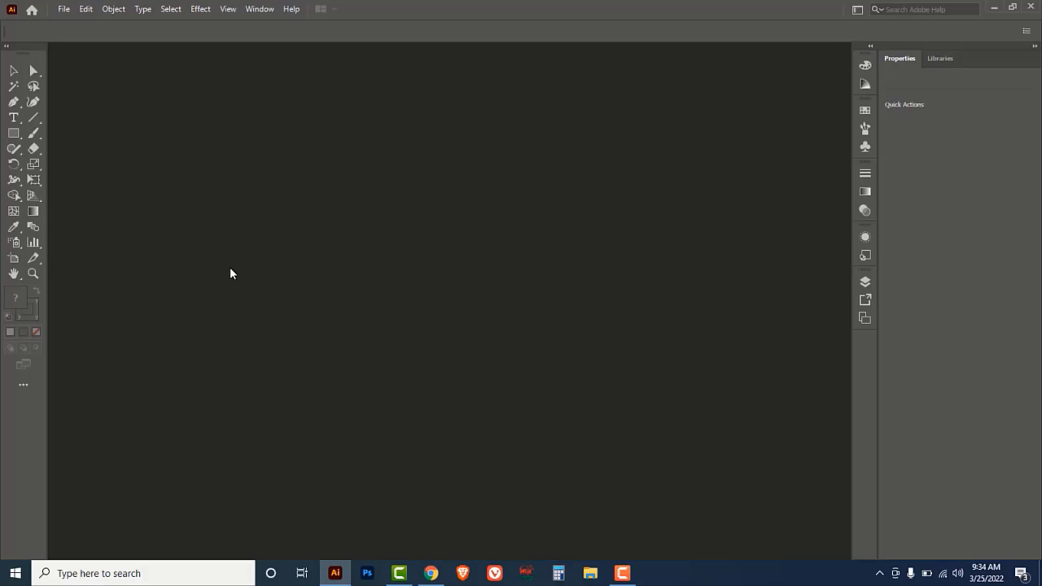
{"action": "left_click", "coordinate": [64, 9]}
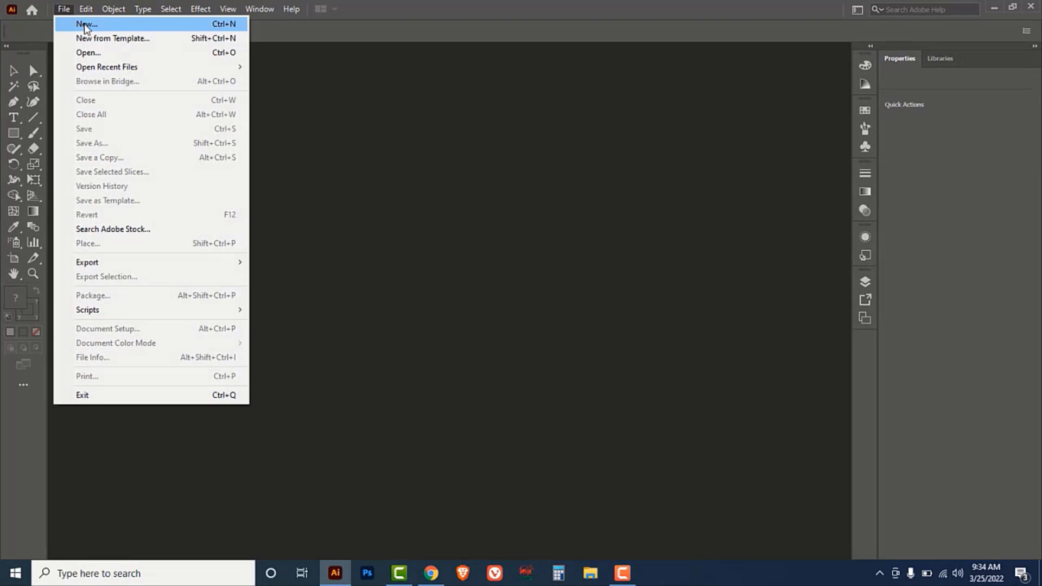
{"action": "left_click", "coordinate": [85, 24]}
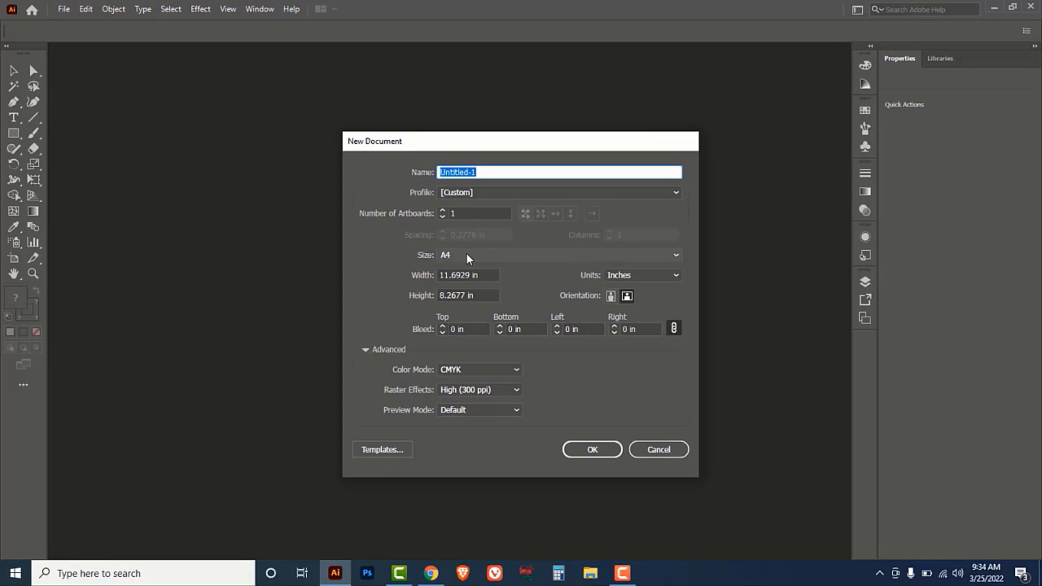
{"action": "left_click", "coordinate": [676, 276]}
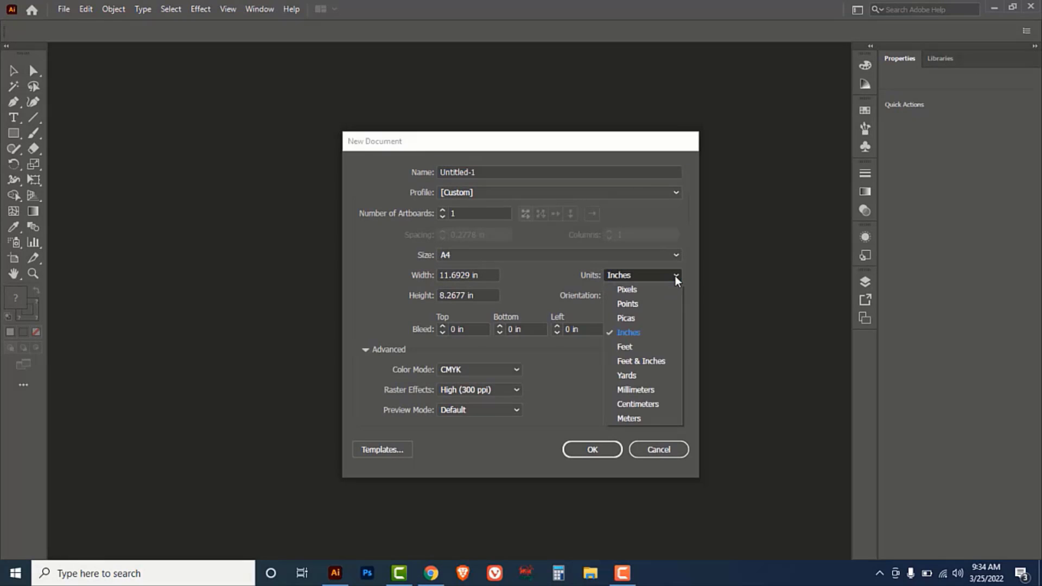
{"action": "left_click", "coordinate": [633, 333]}
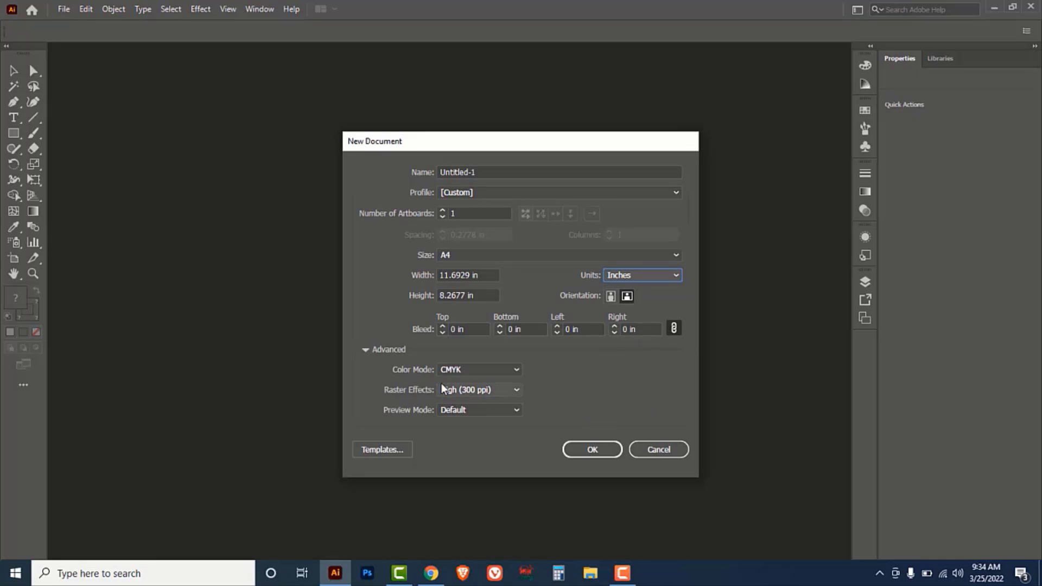
{"action": "left_click", "coordinate": [516, 370]}
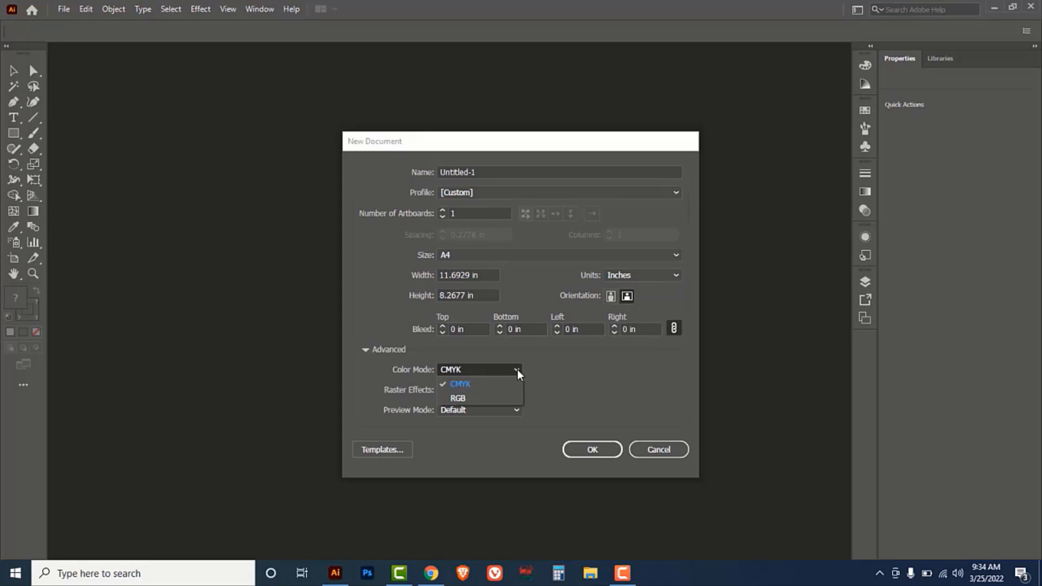
{"action": "left_click", "coordinate": [472, 383]}
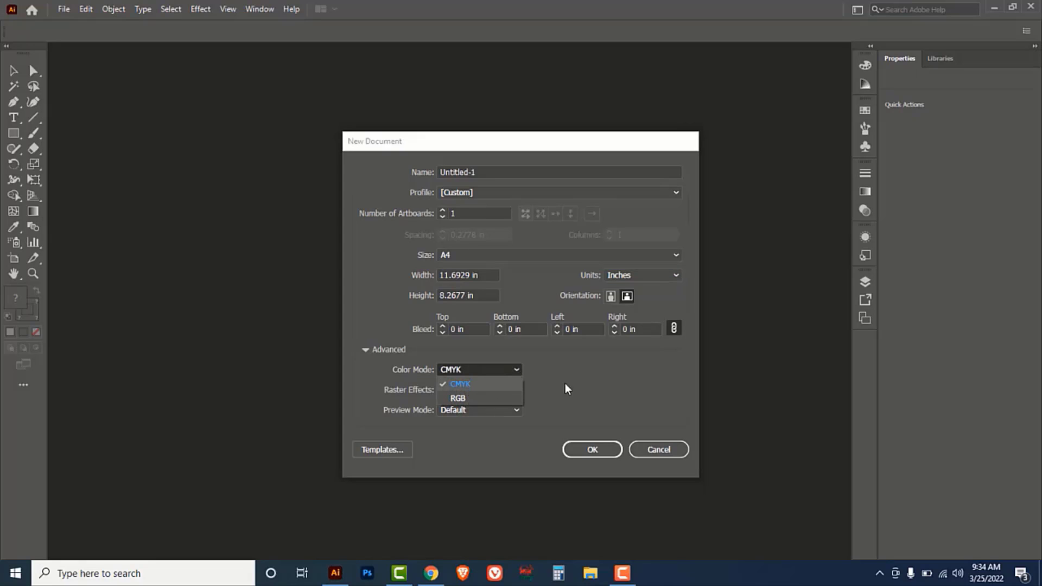
{"action": "left_click", "coordinate": [592, 450]}
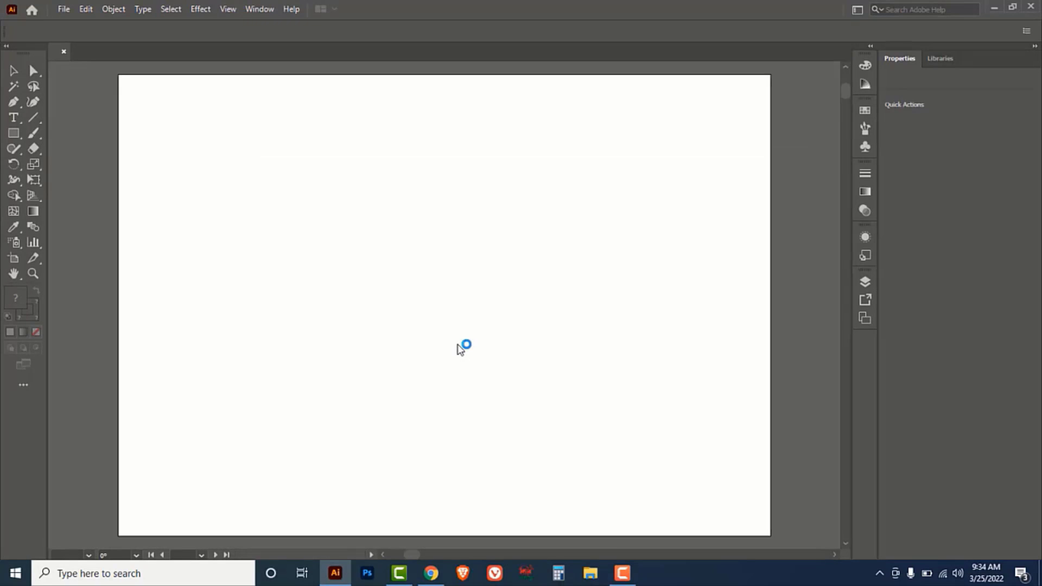
Add the point text SK on the artboard with the Type tool and set its font size to 72 pt
{"action": "left_click", "coordinate": [16, 119]}
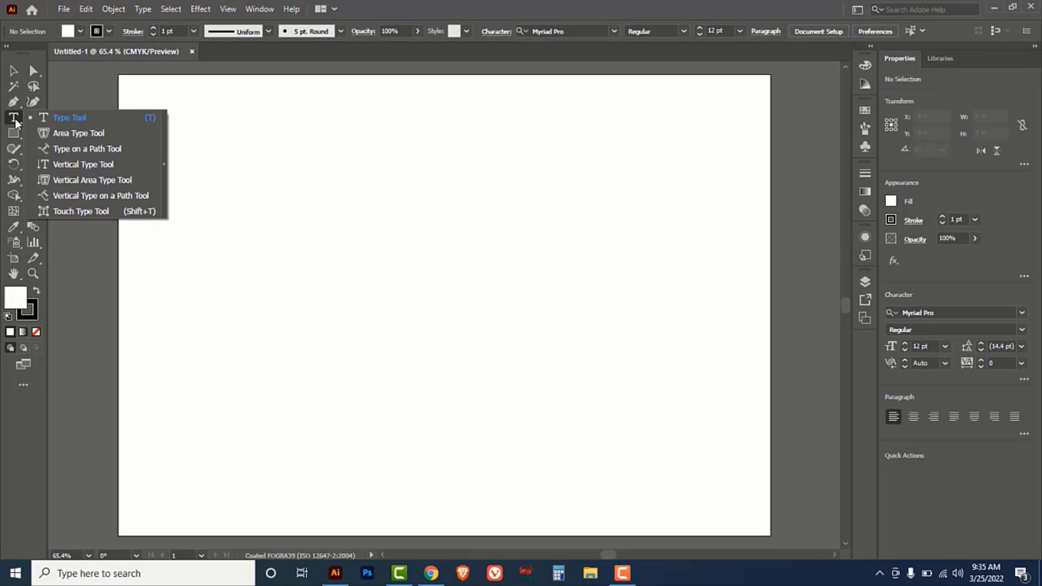
{"action": "left_click", "coordinate": [70, 118]}
{"action": "left_click", "coordinate": [328, 293]}
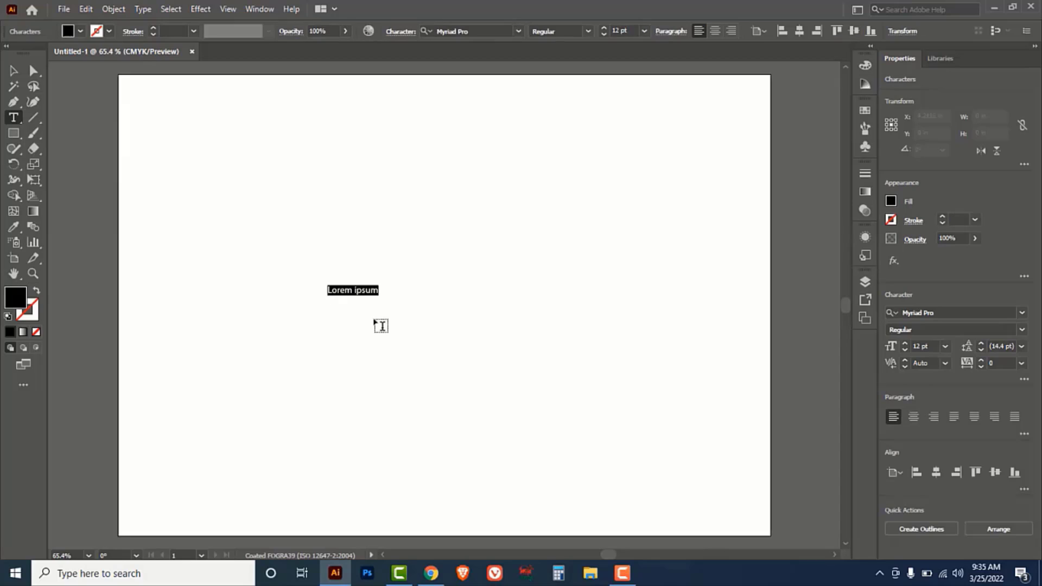
{"action": "type", "text": "SK"}
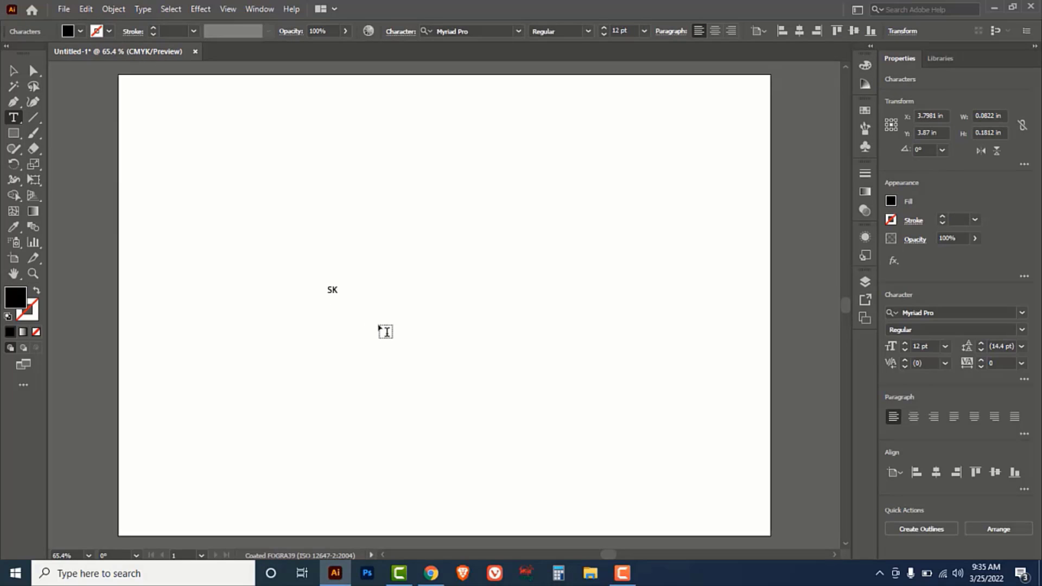
{"action": "double_click", "coordinate": [332, 290]}
{"action": "left_click", "coordinate": [644, 31]}
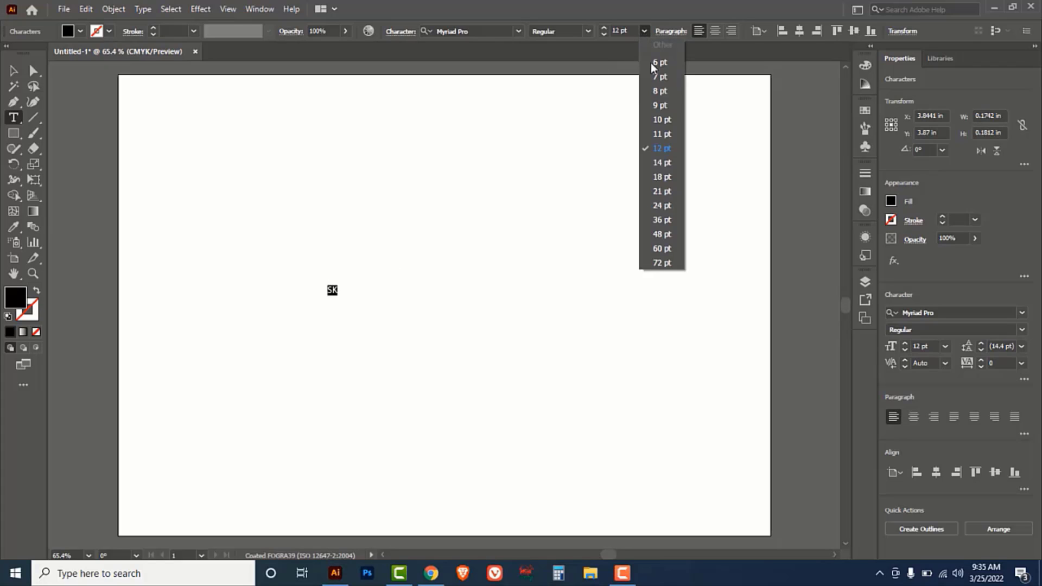
{"action": "left_click", "coordinate": [662, 263]}
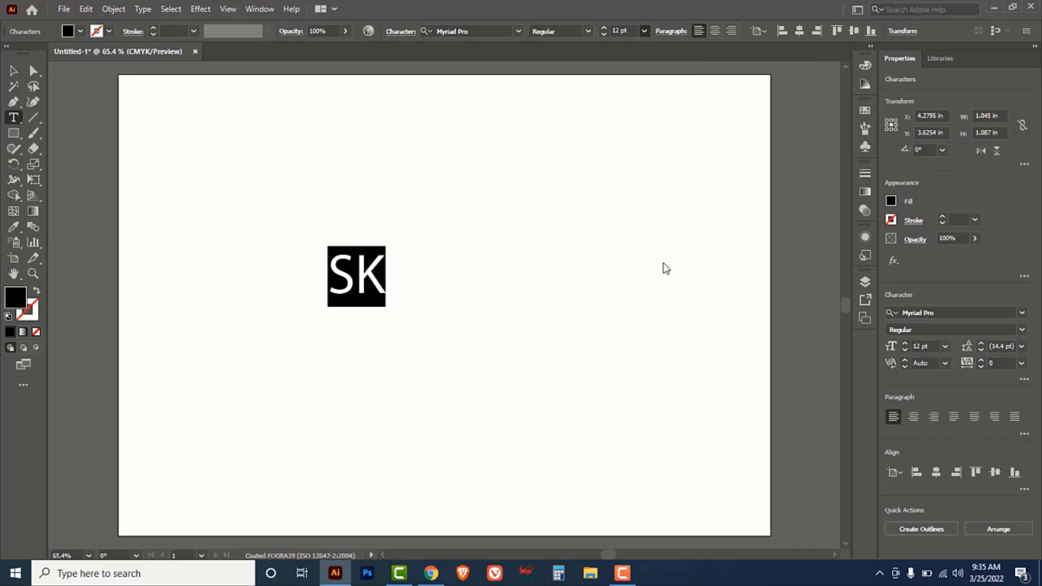
Set the font of the SK text to Armstrong Extrabold
{"action": "left_click", "coordinate": [491, 32]}
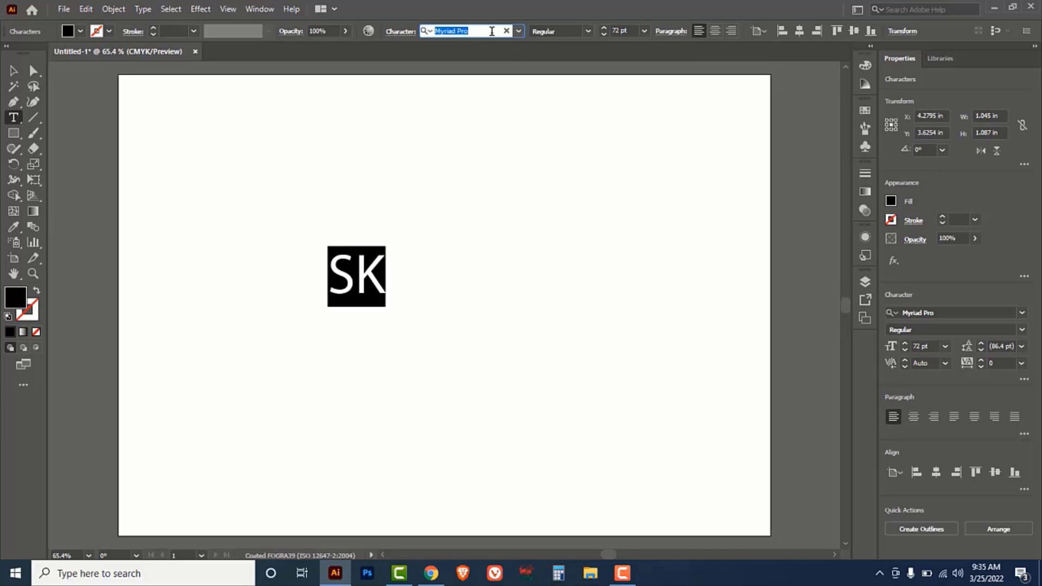
{"action": "type", "text": "ARM"}
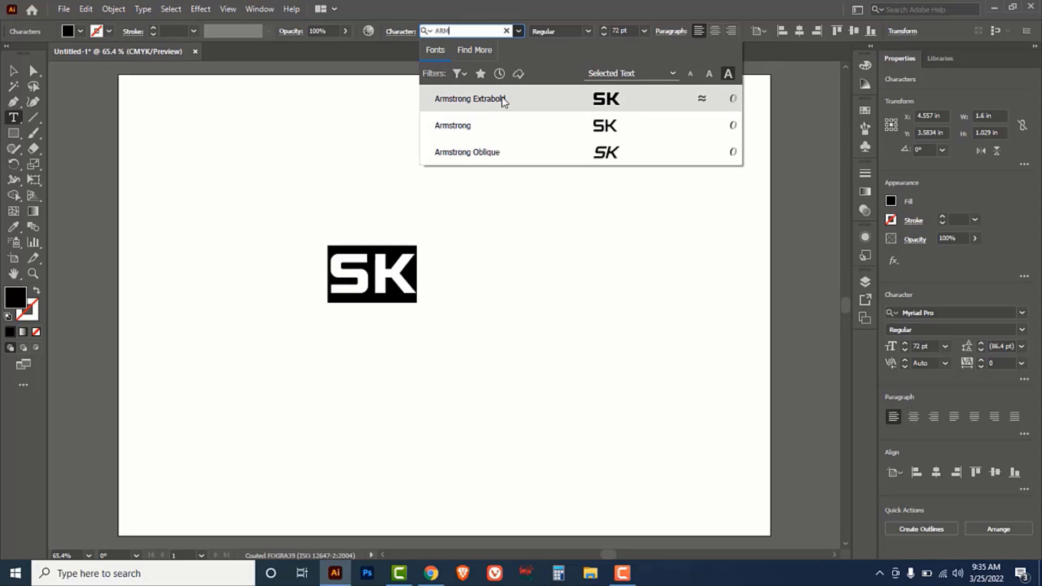
{"action": "left_click", "coordinate": [500, 102]}
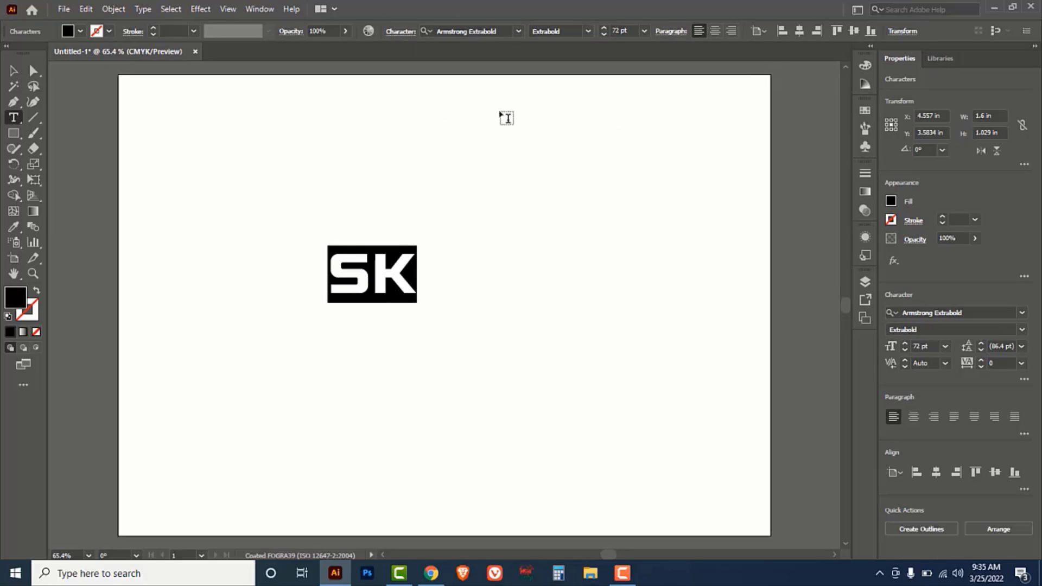
Enlarge the SK text to 183 pt and position it near the middle of the artboard
{"action": "left_click", "coordinate": [13, 70]}
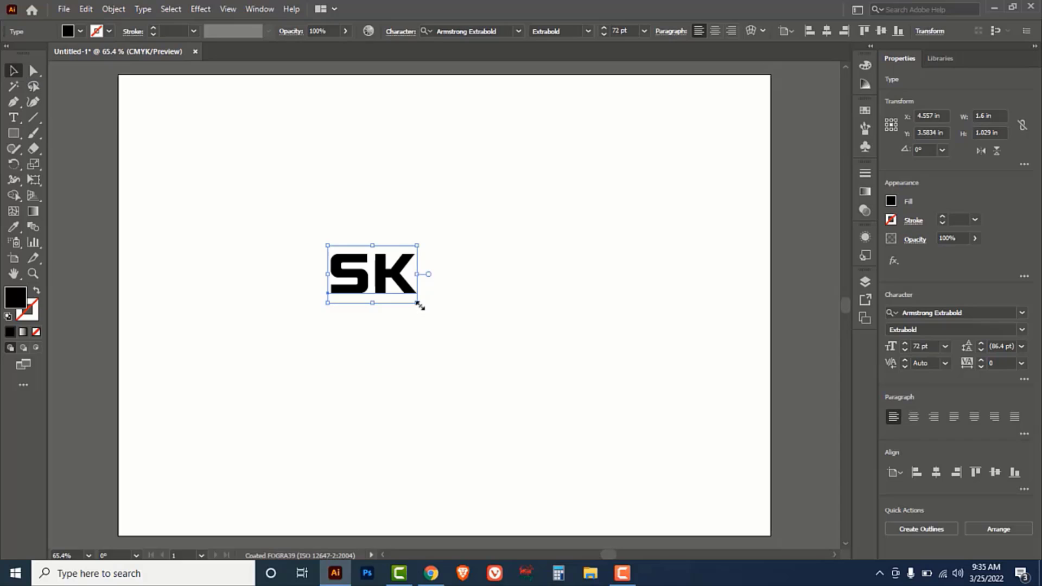
{"action": "left_click_drag", "start_coordinate": [417, 303], "coordinate": [476, 341]}
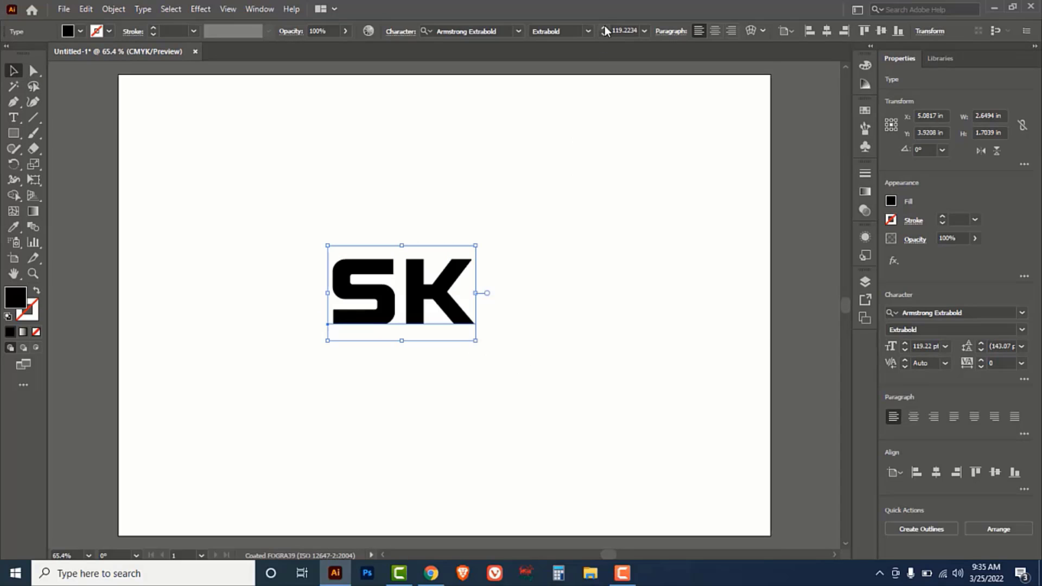
{"action": "left_click_drag", "start_coordinate": [604, 28], "coordinate": [604, 25]}
{"action": "left_click_drag", "start_coordinate": [467, 282], "coordinate": [458, 298]}
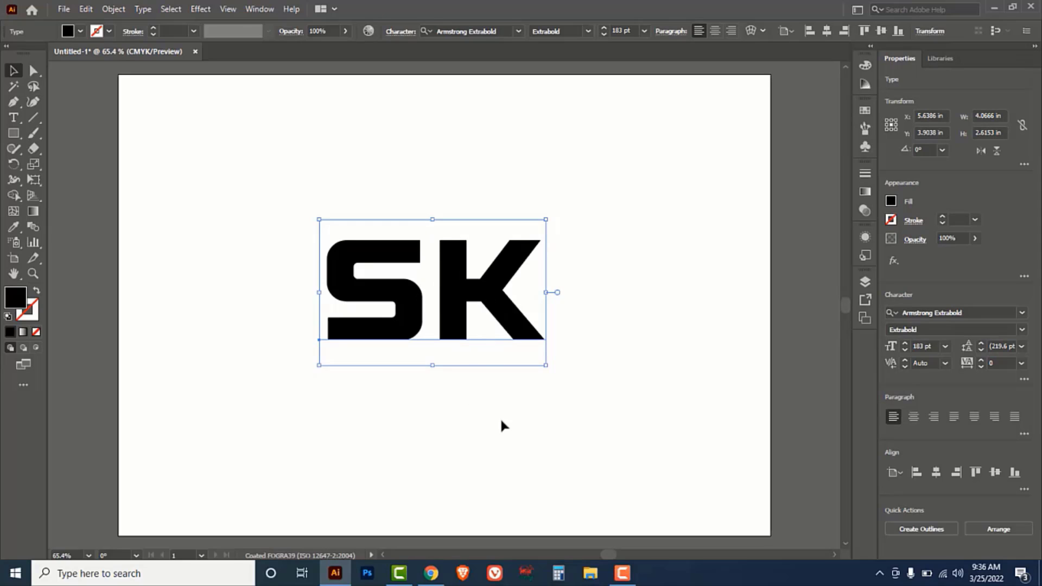
Convert the SK text to outlines and ungroup the two letters
{"action": "right_click", "coordinate": [485, 273]}
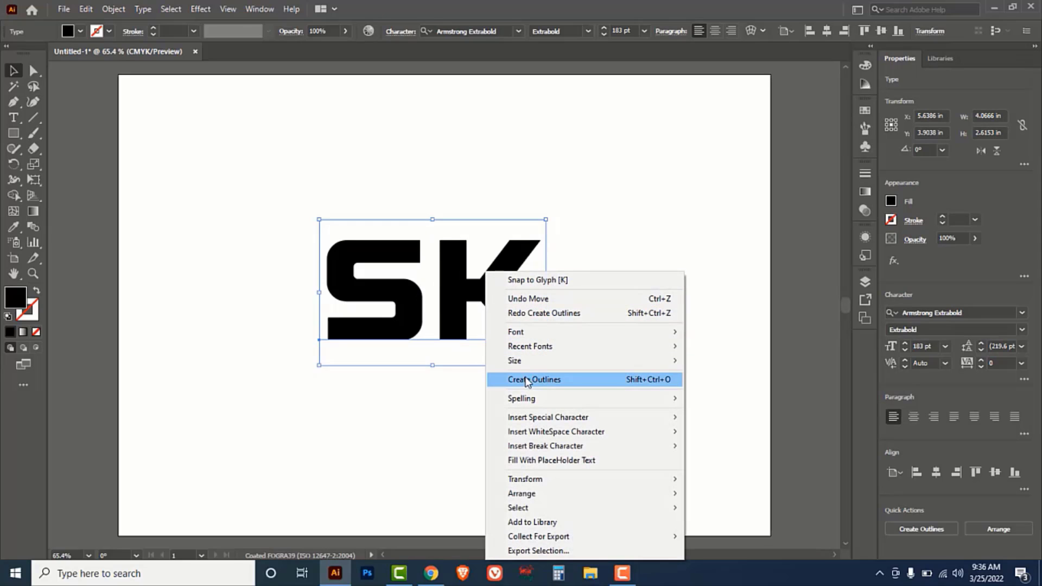
{"action": "left_click", "coordinate": [544, 380]}
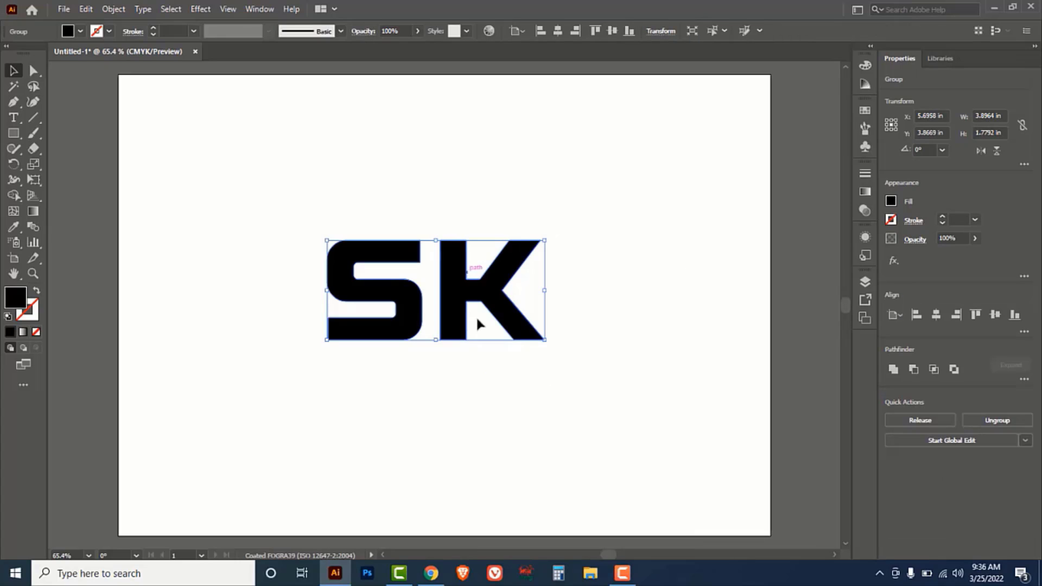
{"action": "right_click", "coordinate": [590, 266]}
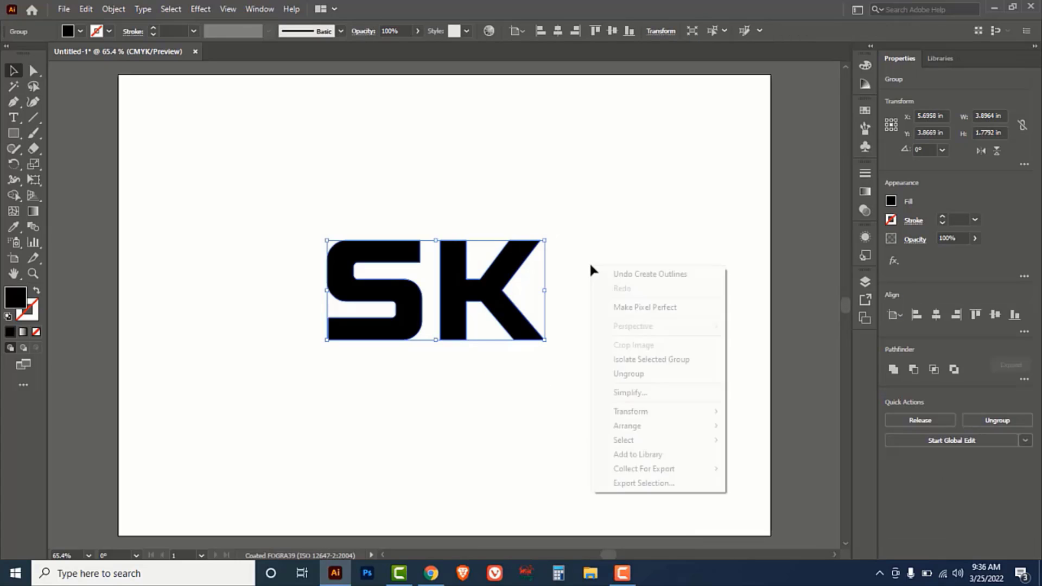
{"action": "left_click", "coordinate": [628, 374]}
{"action": "left_click", "coordinate": [623, 364]}
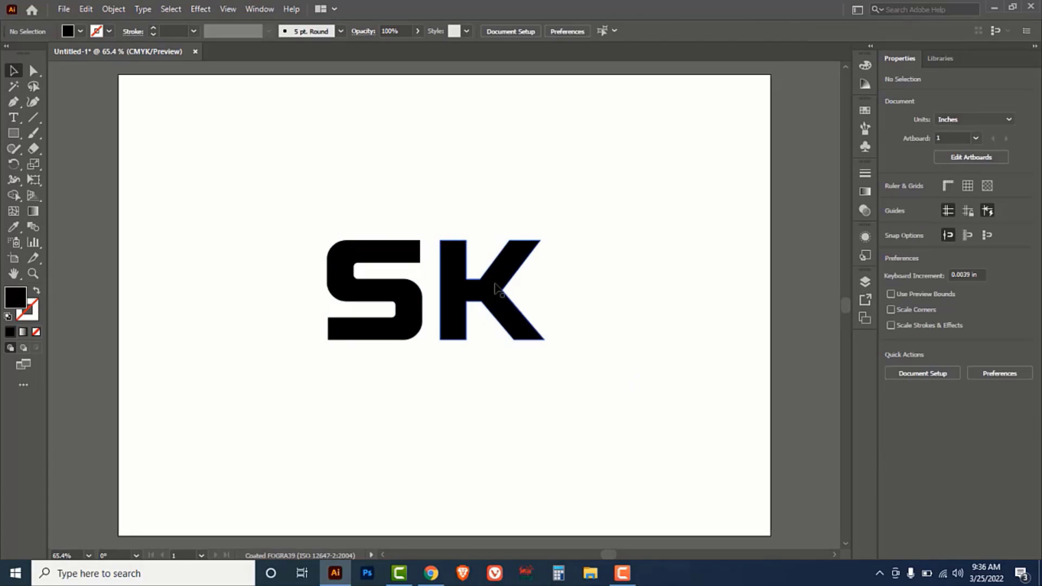
Move the letter K horizontally closer to the S, leaving a narrow gap between the letters
{"action": "left_click", "coordinate": [508, 321]}
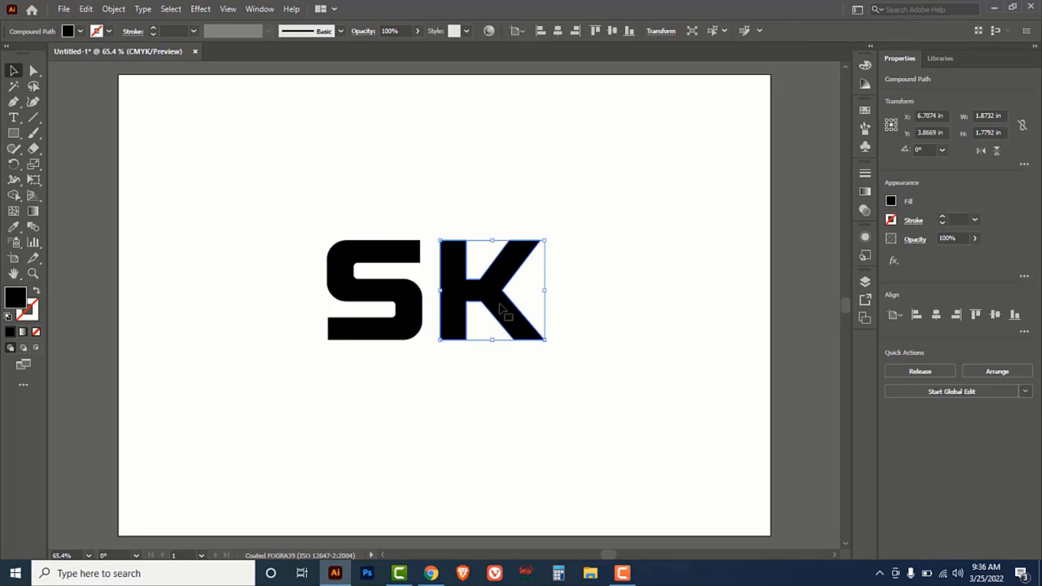
{"action": "left_click_drag", "start_coordinate": [502, 310], "coordinate": [493, 314]}
{"action": "key", "text": "ctrl+z"}
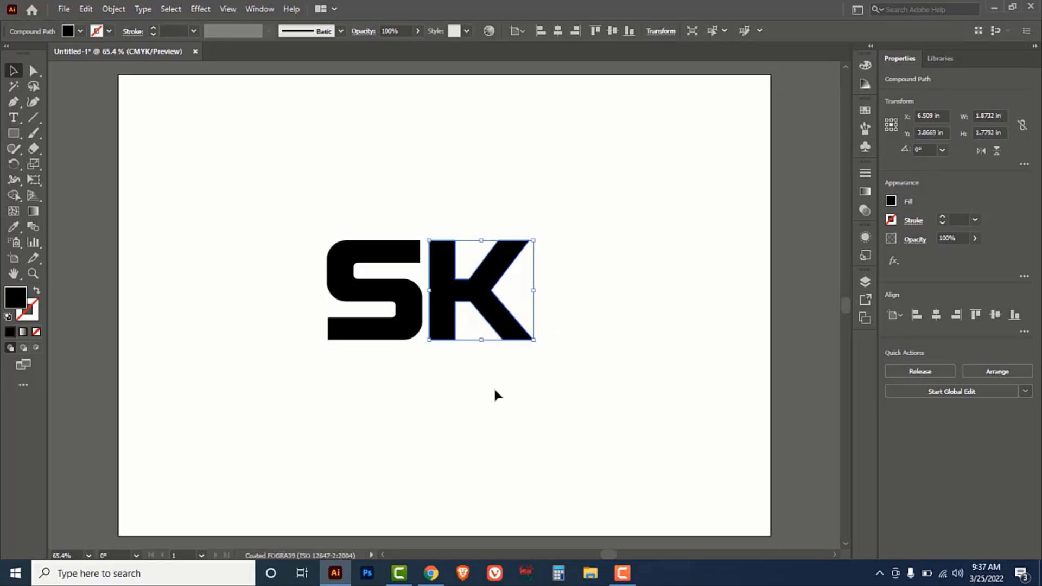
Lower the two top anchor points of the K's vertical stem to just above its horizontal crossbar
{"action": "left_click_drag", "start_coordinate": [34, 71], "coordinate": [96, 70]}
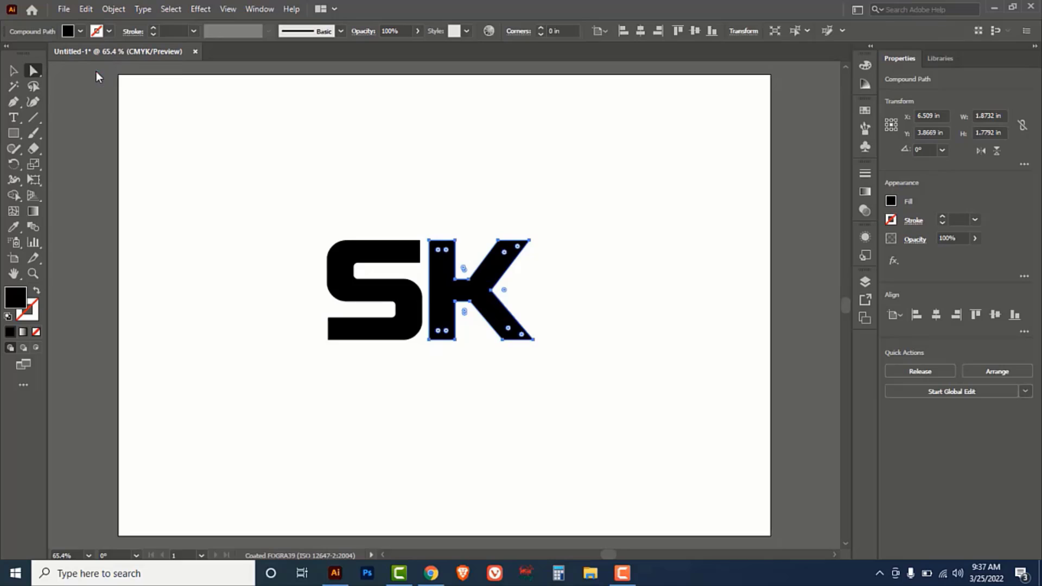
{"action": "left_click", "coordinate": [462, 281], "text": "ctrl"}
{"action": "left_click", "coordinate": [400, 281], "text": "ctrl"}
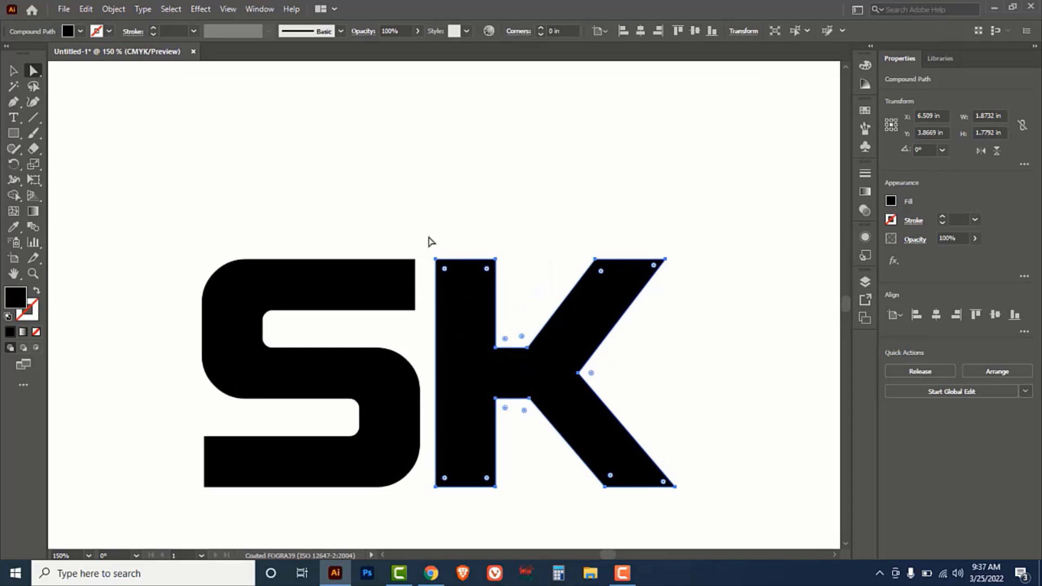
{"action": "left_click_drag", "start_coordinate": [426, 233], "coordinate": [522, 270]}
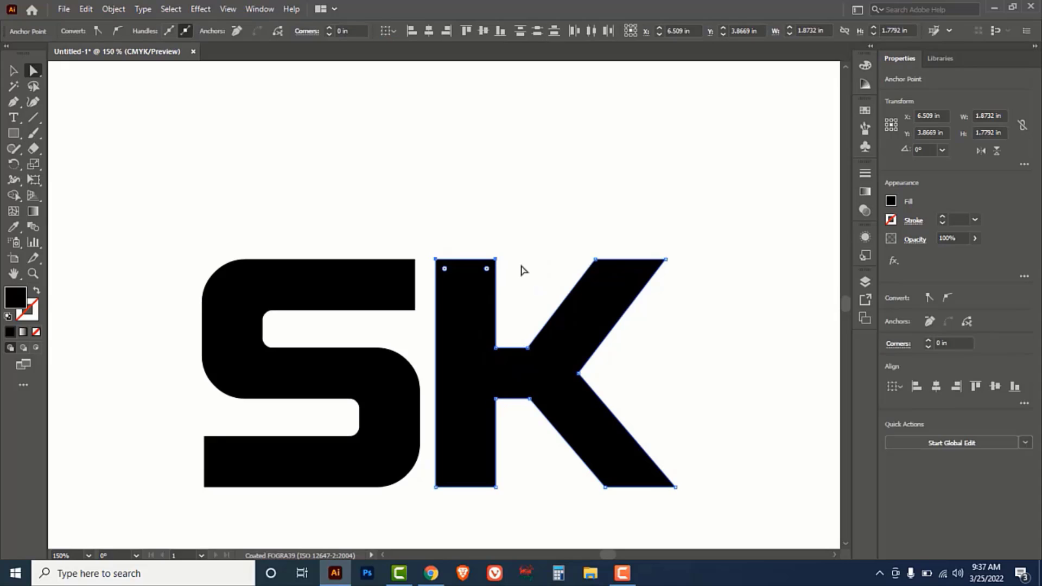
{"action": "key", "text": "Down"}
{"action": "key", "text": "Down"}
{"action": "key", "text": "Down"}
{"action": "key", "text": "Down"}
{"action": "key", "text": "Down"}
{"action": "key", "text": "Down"}
{"action": "key", "text": "Down"}
{"action": "key", "text": "Down"}
{"action": "key", "text": "Down"}
{"action": "key", "text": "Down"}
{"action": "key", "text": "Down"}
{"action": "key", "text": "Down"}
{"action": "key", "text": "Down"}
{"action": "key", "text": "Down"}
{"action": "key", "text": "Down"}
{"action": "key", "text": "Down"}
{"action": "key", "text": "Down"}
{"action": "key", "text": "Down"}
{"action": "key", "text": "Down"}
{"action": "key", "text": "Down"}
{"action": "key", "text": "Down"}
{"action": "key", "text": "Down"}
{"action": "key", "text": "Down"}
{"action": "key", "text": "Down"}
{"action": "key", "text": "Down"}
{"action": "key", "text": "Down"}
{"action": "key", "text": "Down"}
{"action": "key", "text": "Down"}
{"action": "key", "text": "Down"}
{"action": "key", "text": "Down"}
{"action": "key", "text": "Down"}
{"action": "key", "text": "Down"}
{"action": "key", "text": "Down"}
{"action": "key", "text": "Down"}
{"action": "key", "text": "Down"}
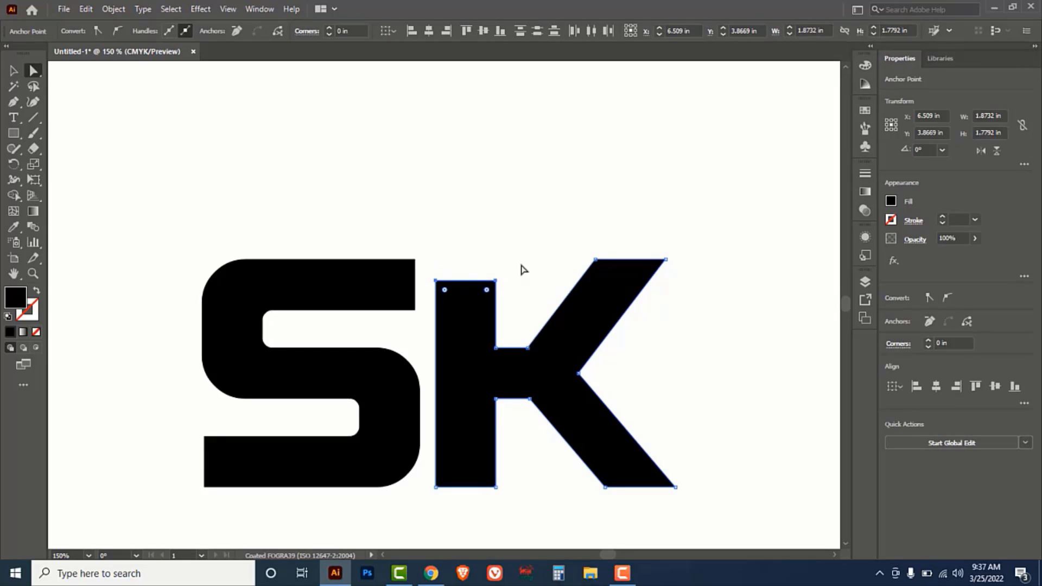
{"action": "key", "text": "Down"}
{"action": "key", "text": "Down"}
{"action": "key", "text": "Down"}
{"action": "key", "text": "Down"}
{"action": "key", "text": "Down"}
{"action": "key", "text": "Down"}
{"action": "key", "text": "Down"}
{"action": "key", "text": "Down"}
{"action": "key", "text": "Down"}
{"action": "key", "text": "Down"}
{"action": "key", "text": "Down"}
{"action": "key", "text": "Down"}
{"action": "key", "text": "Down"}
{"action": "key", "text": "Down"}
{"action": "key", "text": "Down"}
{"action": "key", "text": "Down"}
{"action": "key", "text": "Down"}
{"action": "key", "text": "Down"}
{"action": "key", "text": "Down"}
{"action": "key", "text": "Down"}
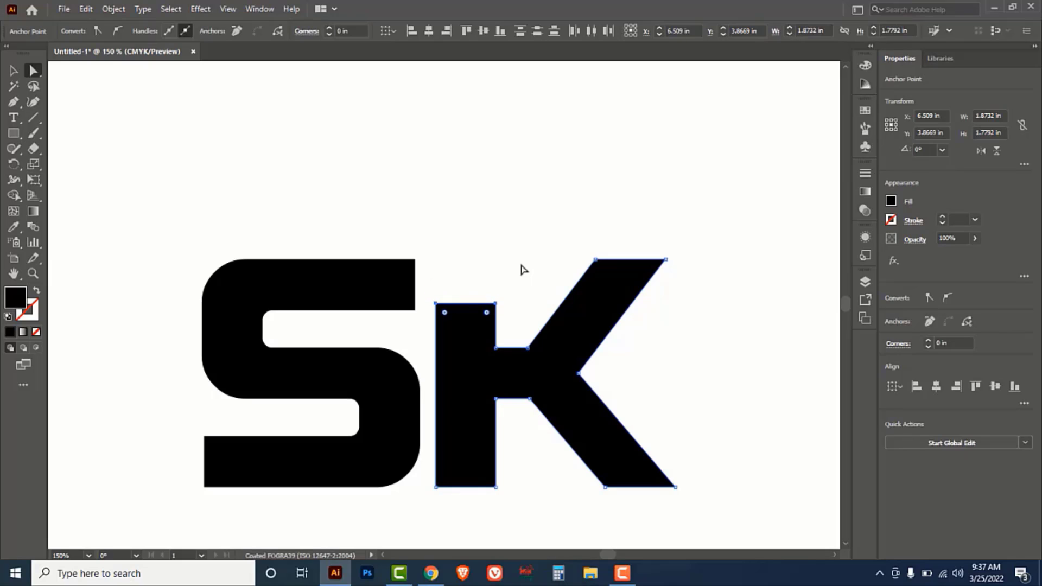
{"action": "key", "text": "Down"}
{"action": "key", "text": "Down"}
{"action": "key", "text": "Down"}
{"action": "key", "text": "Down"}
{"action": "key", "text": "Down"}
{"action": "key", "text": "Down"}
{"action": "key", "text": "Down"}
{"action": "key", "text": "Down"}
{"action": "key", "text": "Down"}
{"action": "key", "text": "Down"}
{"action": "key", "text": "Down"}
{"action": "key", "text": "Down"}
{"action": "key", "text": "Down"}
{"action": "key", "text": "Down"}
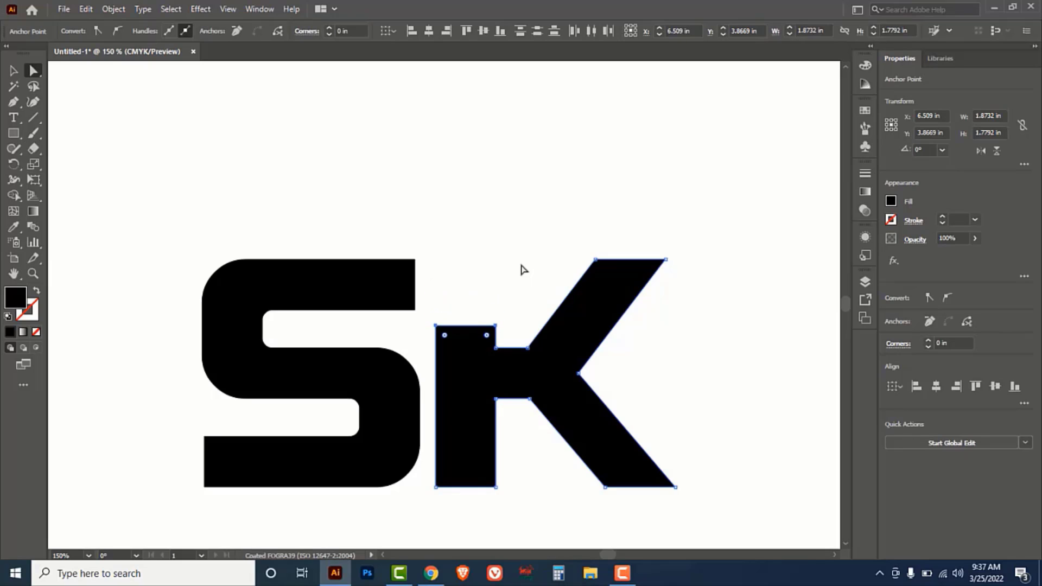
{"action": "key", "text": "Down"}
{"action": "key", "text": "Down"}
{"action": "key", "text": "Down"}
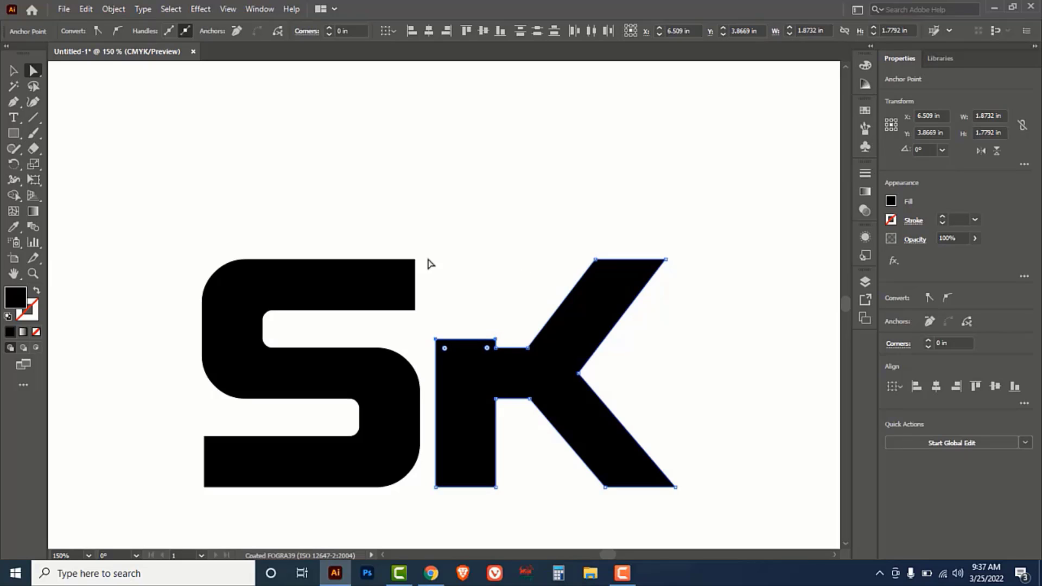
Extend the end of the S's upper arm horizontally until it lines up with the K stem's right edge, and show the rulers
{"action": "left_click_drag", "start_coordinate": [392, 223], "coordinate": [432, 314]}
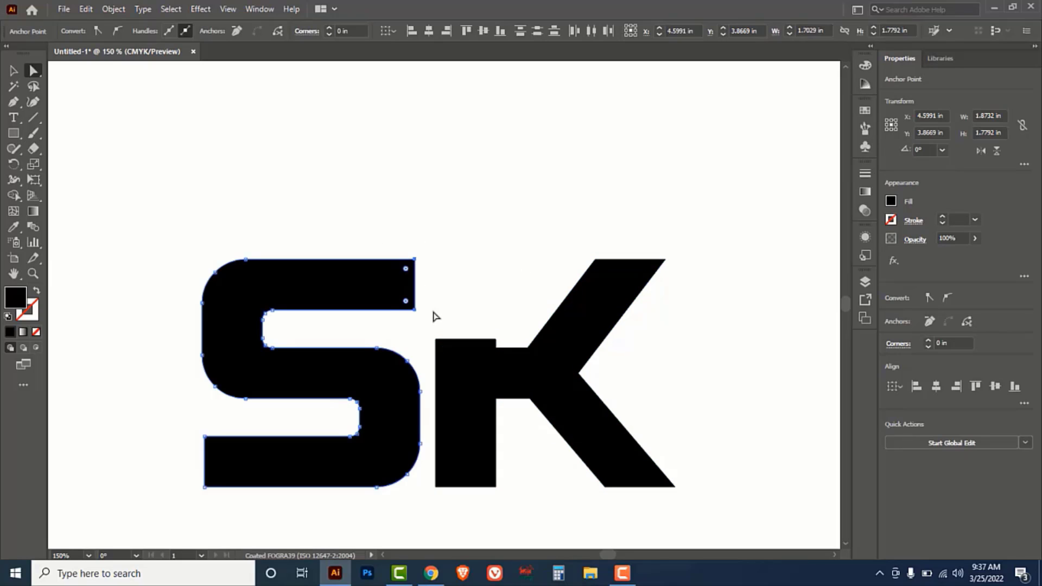
{"action": "key", "text": "Right"}
{"action": "key", "text": "Right"}
{"action": "key", "text": "Right"}
{"action": "key", "text": "Right"}
{"action": "key", "text": "Right"}
{"action": "key", "text": "Right"}
{"action": "key", "text": "Right"}
{"action": "key", "text": "Right"}
{"action": "key", "text": "Right"}
{"action": "key", "text": "Right"}
{"action": "key", "text": "Right"}
{"action": "key", "text": "Right"}
{"action": "key", "text": "Right"}
{"action": "key", "text": "Right"}
{"action": "key", "text": "Right"}
{"action": "key", "text": "Right"}
{"action": "key", "text": "Right"}
{"action": "key", "text": "Right"}
{"action": "key", "text": "Right"}
{"action": "key", "text": "Right"}
{"action": "key", "text": "Right"}
{"action": "key", "text": "Right"}
{"action": "key", "text": "Right"}
{"action": "key", "text": "Right"}
{"action": "key", "text": "Right"}
{"action": "key", "text": "Right"}
{"action": "key", "text": "Right"}
{"action": "key", "text": "Right"}
{"action": "key", "text": "Right"}
{"action": "key", "text": "Right"}
{"action": "key", "text": "Right"}
{"action": "key", "text": "Right"}
{"action": "key", "text": "Right"}
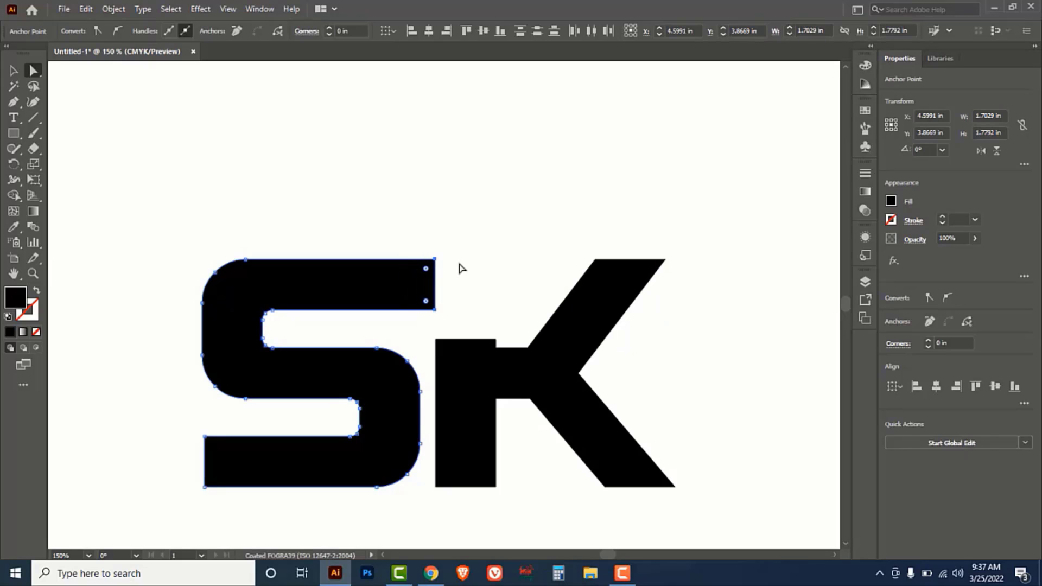
{"action": "key", "text": "Right"}
{"action": "key", "text": "Right"}
{"action": "key", "text": "Right"}
{"action": "key", "text": "Right"}
{"action": "key", "text": "Right"}
{"action": "key", "text": "Right"}
{"action": "key", "text": "Right"}
{"action": "key", "text": "Right"}
{"action": "key", "text": "Right"}
{"action": "key", "text": "Right"}
{"action": "key", "text": "Right"}
{"action": "key", "text": "Right"}
{"action": "key", "text": "Right"}
{"action": "key", "text": "Right"}
{"action": "key", "text": "Right"}
{"action": "key", "text": "Right"}
{"action": "key", "text": "Right"}
{"action": "key", "text": "Right"}
{"action": "key", "text": "Right"}
{"action": "key", "text": "Right"}
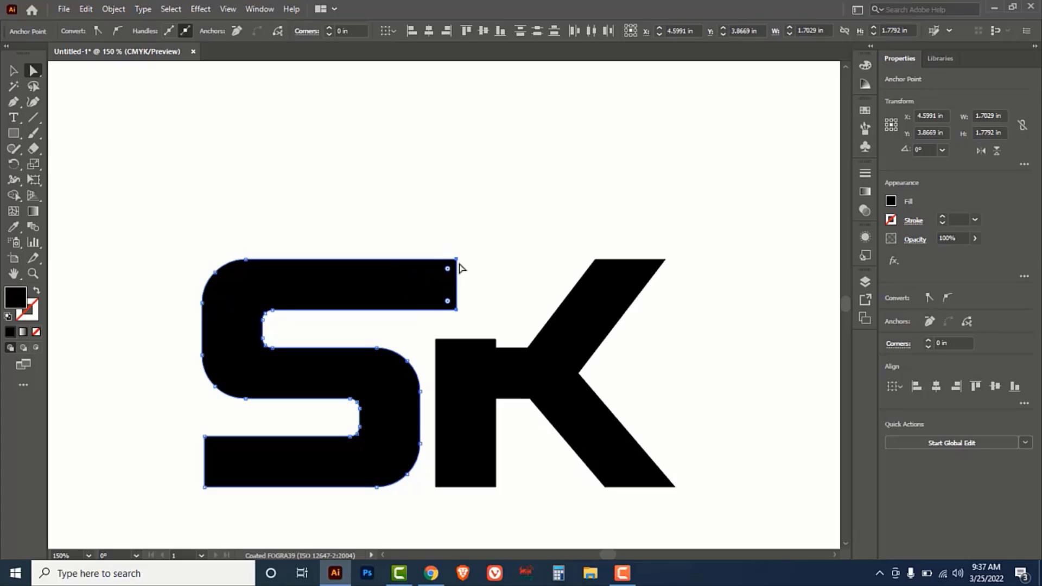
{"action": "key", "text": "Right"}
{"action": "key", "text": "Right"}
{"action": "key", "text": "Right"}
{"action": "key", "text": "Right"}
{"action": "key", "text": "Right"}
{"action": "key", "text": "Right"}
{"action": "key", "text": "Right"}
{"action": "key", "text": "Right"}
{"action": "key", "text": "Right"}
{"action": "key", "text": "Right"}
{"action": "key", "text": "Right"}
{"action": "key", "text": "Right"}
{"action": "key", "text": "Right"}
{"action": "key", "text": "Right"}
{"action": "key", "text": "Right"}
{"action": "key", "text": "Right"}
{"action": "key", "text": "Right"}
{"action": "key", "text": "Right"}
{"action": "key", "text": "Right"}
{"action": "key", "text": "Right"}
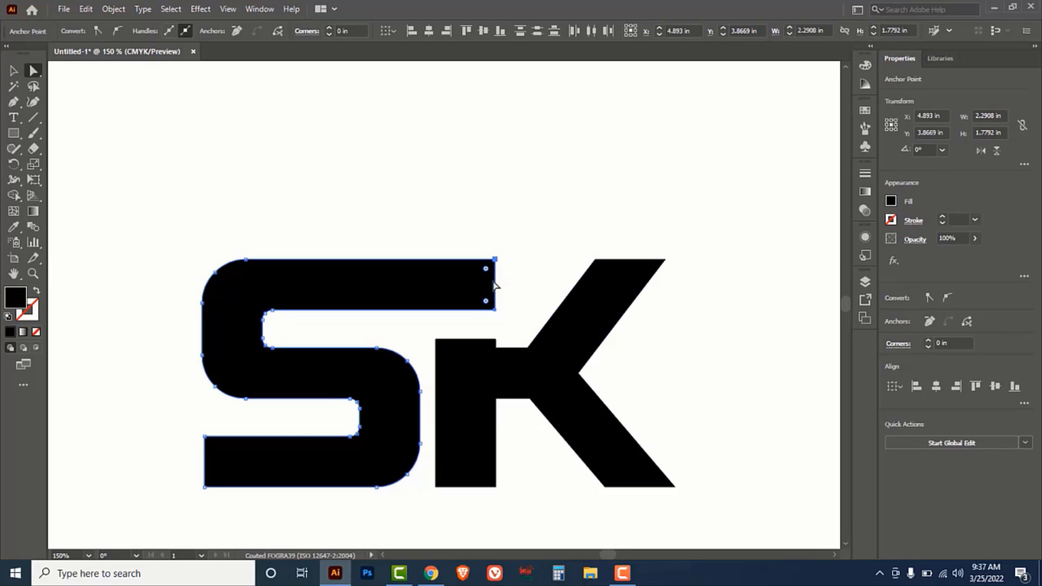
{"action": "key", "text": "ctrl+r"}
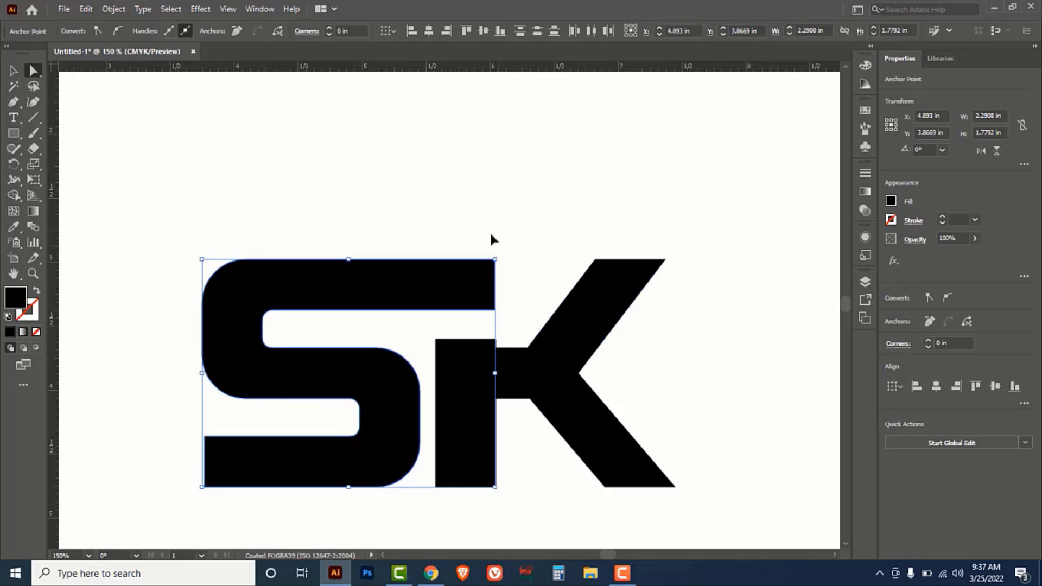
{"action": "left_click_drag", "start_coordinate": [54, 135], "coordinate": [57, 219]}
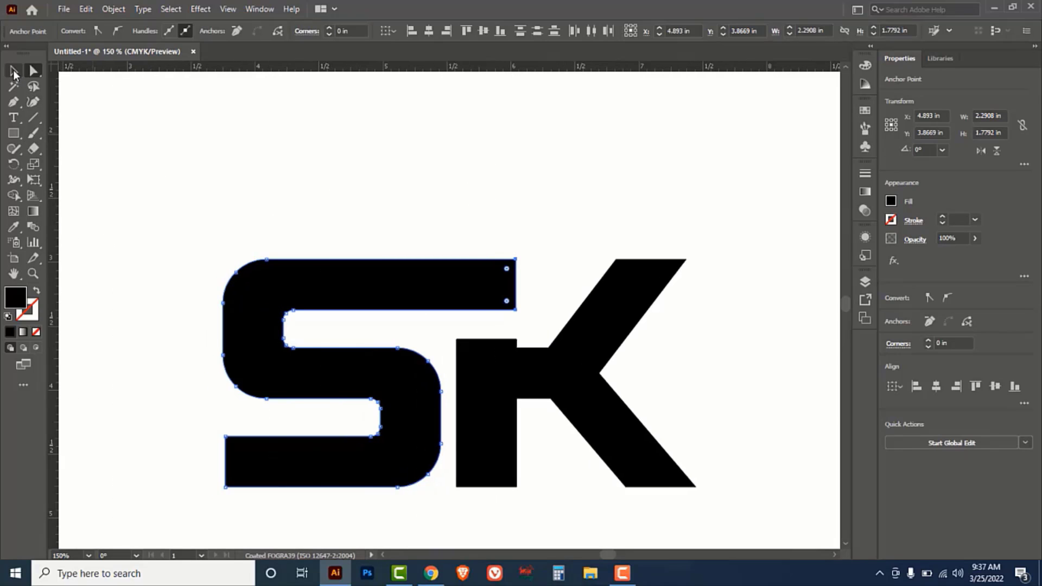
Deselect the letters and draw a point-up hexagon about 2.77 in wide and 3.2 in high with the Polygon tool
{"action": "left_click", "coordinate": [14, 71]}
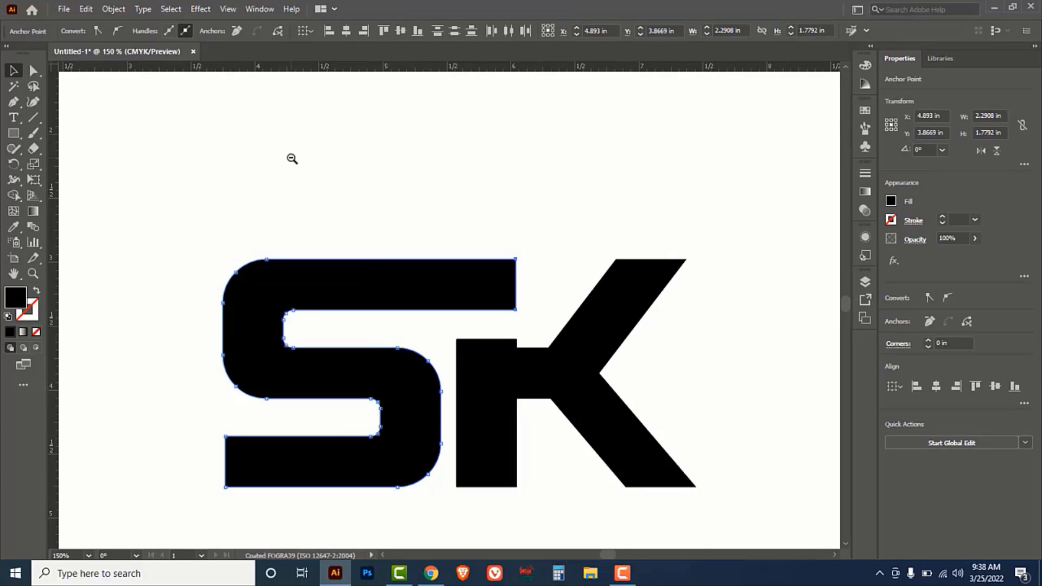
{"action": "left_click", "coordinate": [415, 223], "text": "ctrl+alt"}
{"action": "left_click", "coordinate": [476, 264], "text": "ctrl+alt"}
{"action": "left_click_drag", "start_coordinate": [561, 309], "coordinate": [458, 193]}
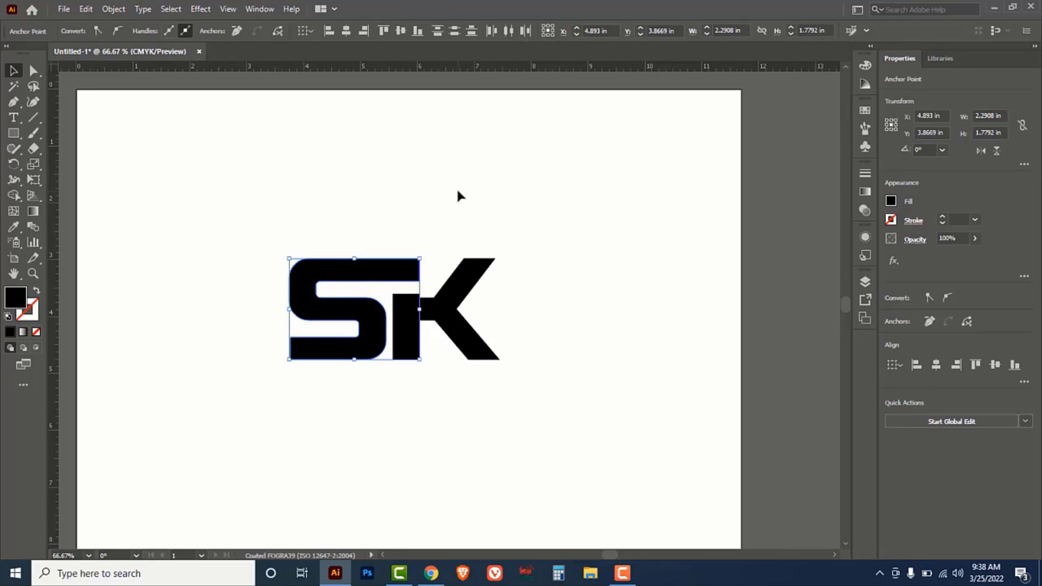
{"action": "left_click", "coordinate": [404, 203]}
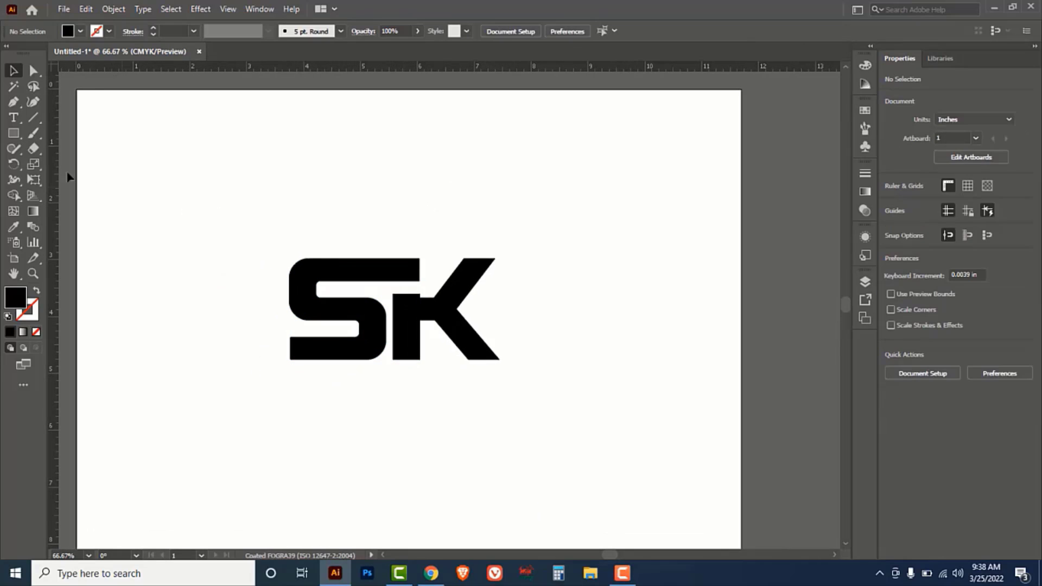
{"action": "left_click", "coordinate": [13, 133]}
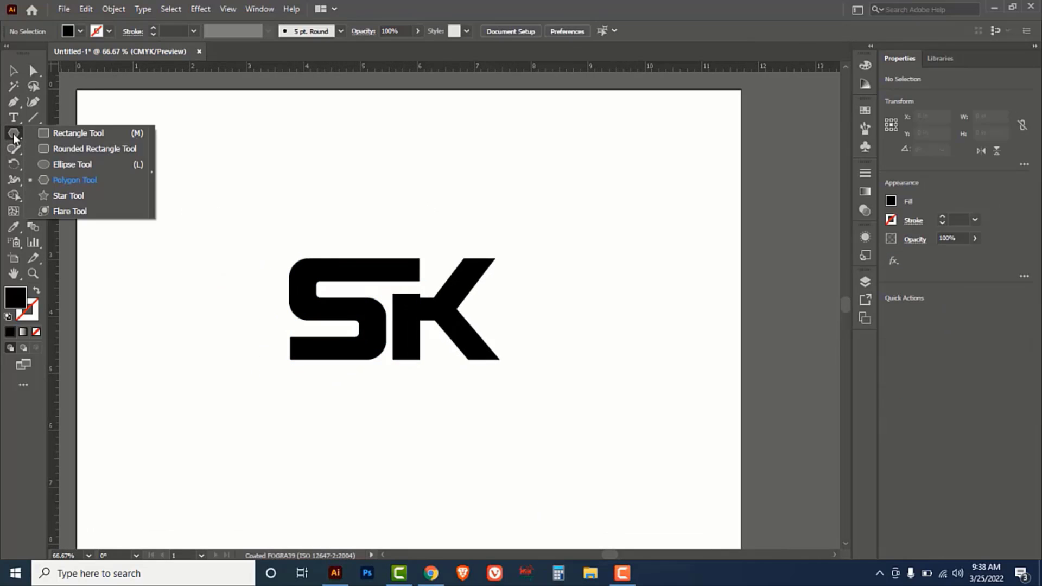
{"action": "left_click", "coordinate": [78, 180]}
{"action": "left_click_drag", "start_coordinate": [236, 191], "coordinate": [314, 235]}
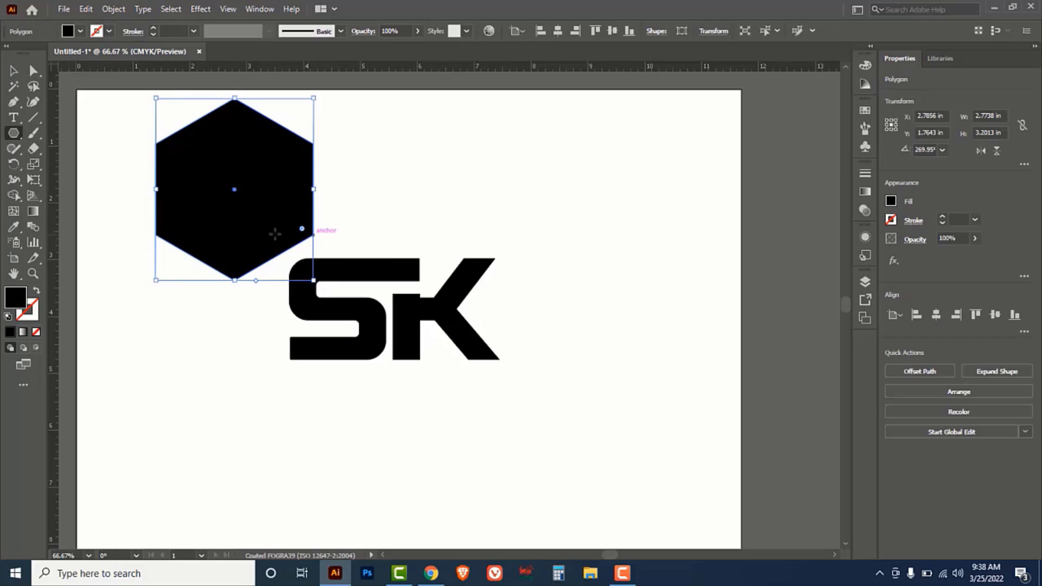
Move the hexagon over the SK letters and enlarge it proportionally to about 5.59 by 6.45 in
{"action": "left_click", "coordinate": [14, 71]}
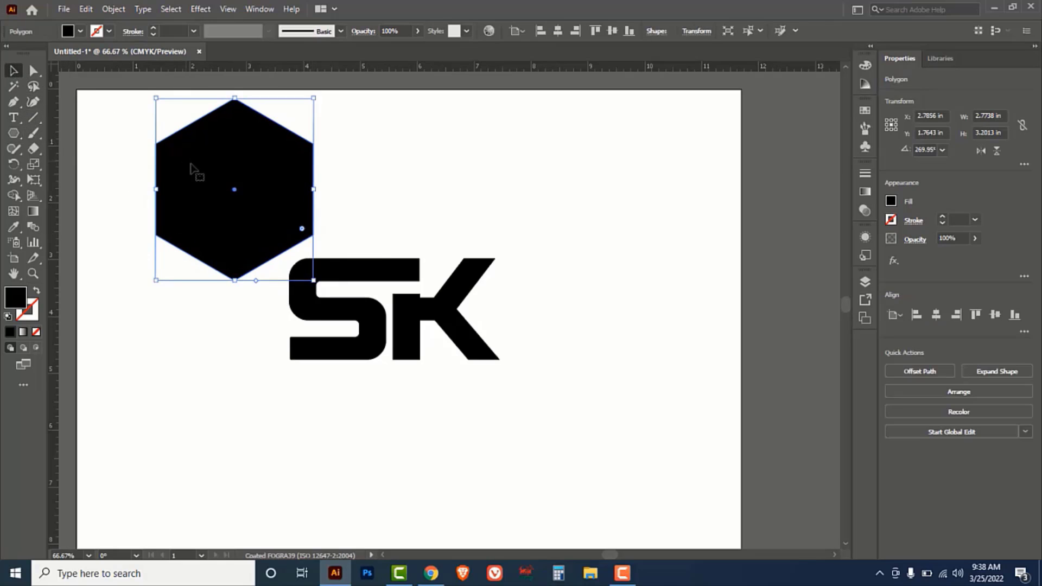
{"action": "left_click_drag", "start_coordinate": [217, 150], "coordinate": [366, 266]}
{"action": "left_click_drag", "start_coordinate": [461, 398], "coordinate": [567, 491]}
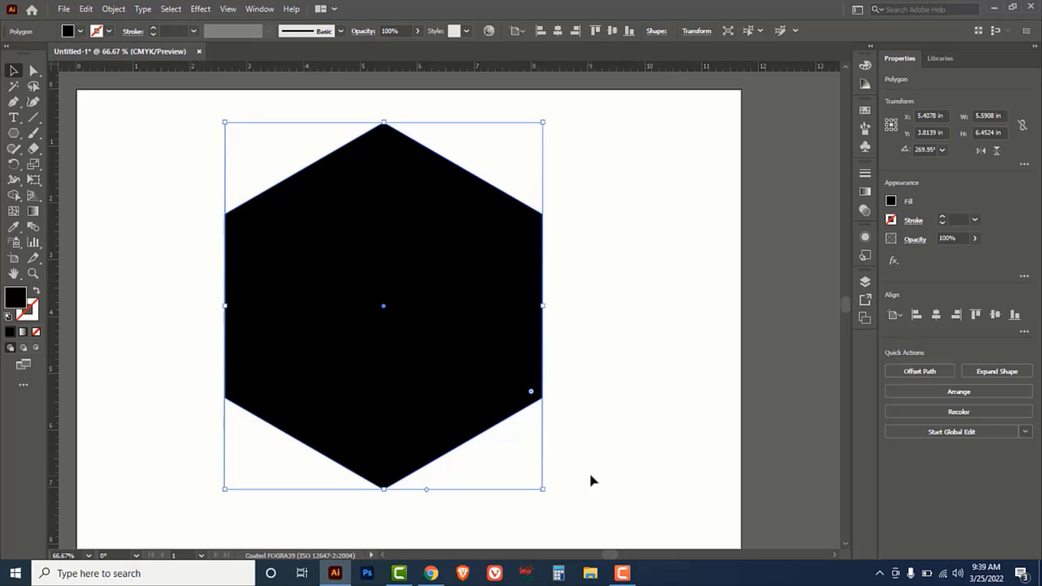
Remove the hexagon's fill and give it a black stroke
{"action": "left_click", "coordinate": [865, 66]}
{"action": "left_click", "coordinate": [844, 59]}
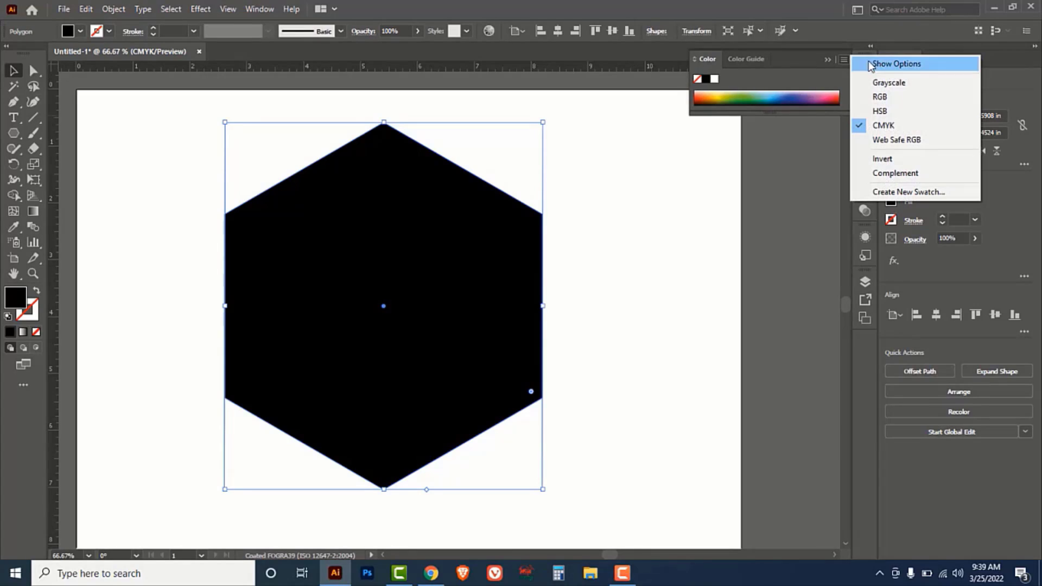
{"action": "left_click", "coordinate": [882, 64]}
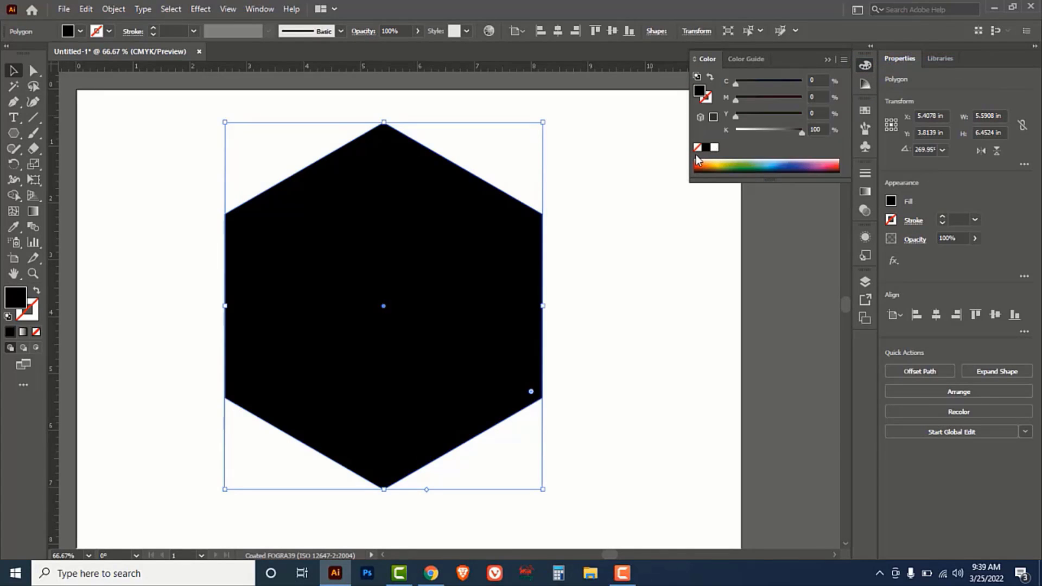
{"action": "left_click", "coordinate": [697, 148]}
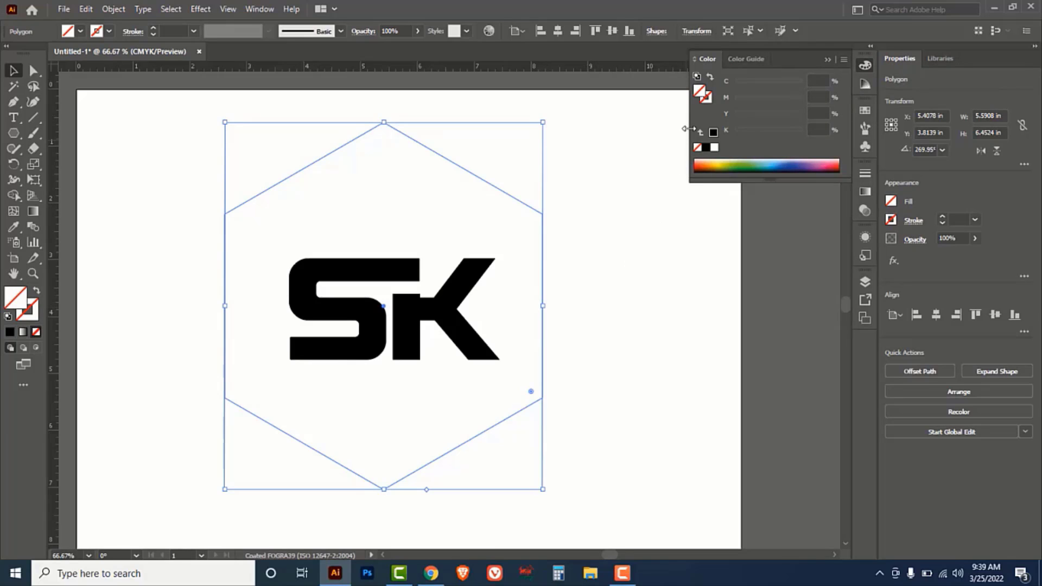
{"action": "left_click", "coordinate": [707, 98]}
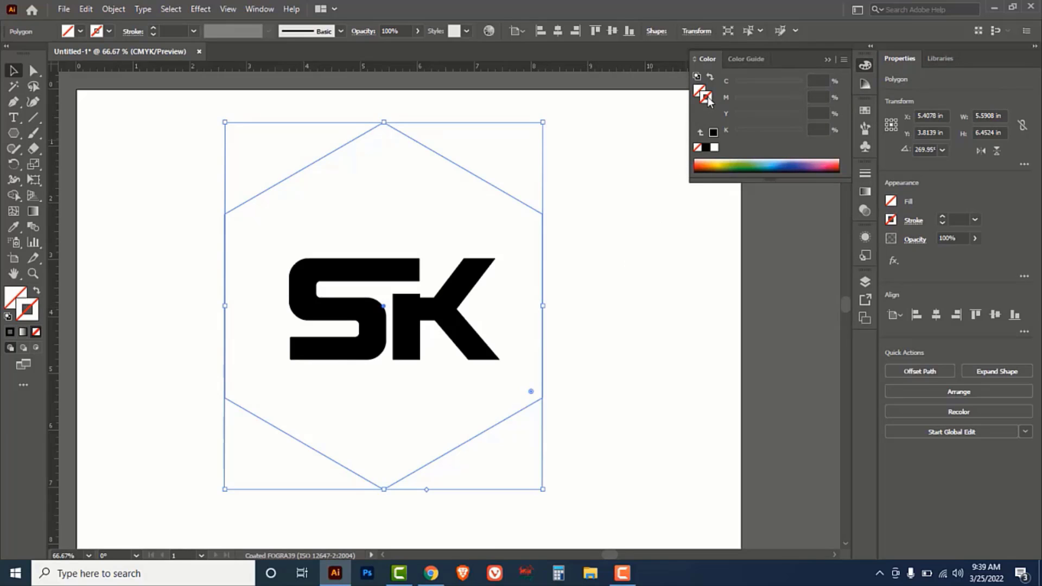
{"action": "left_click", "coordinate": [705, 148]}
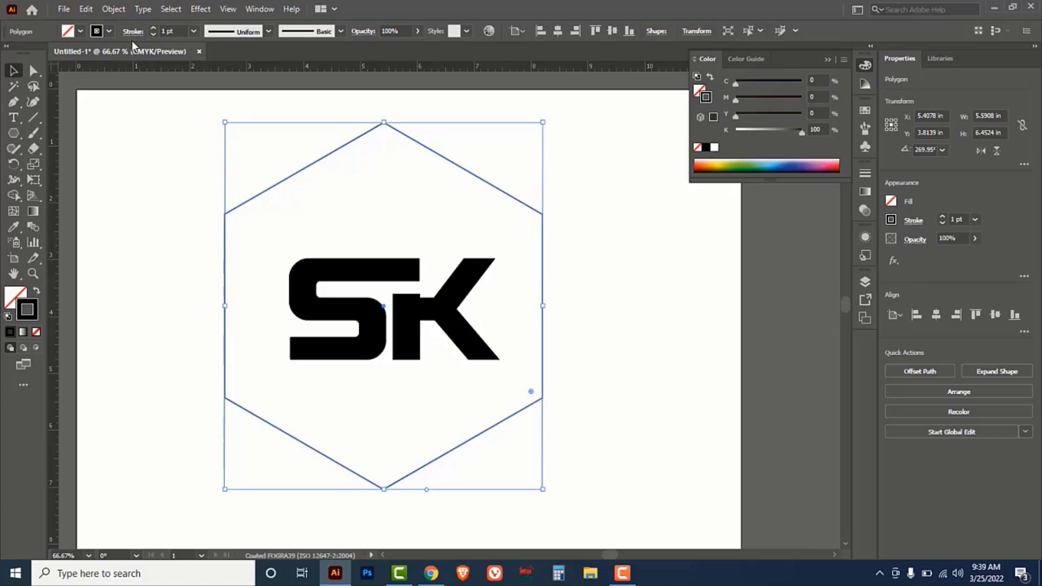
Create an inner hexagon by offsetting the path by -0.5 in with mitered joins
{"action": "left_click", "coordinate": [112, 9]}
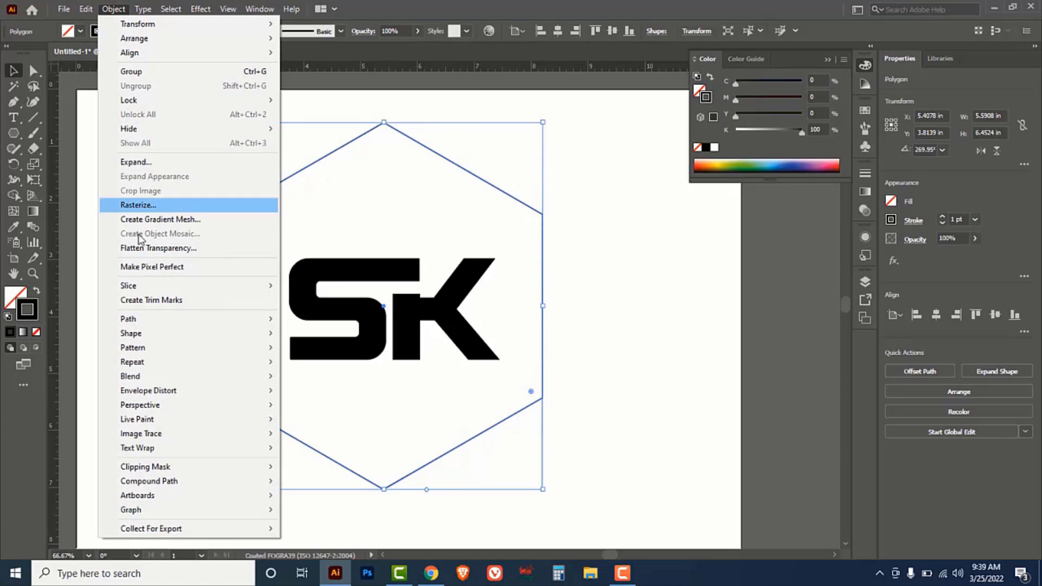
{"action": "mouse_move", "coordinate": [142, 322]}
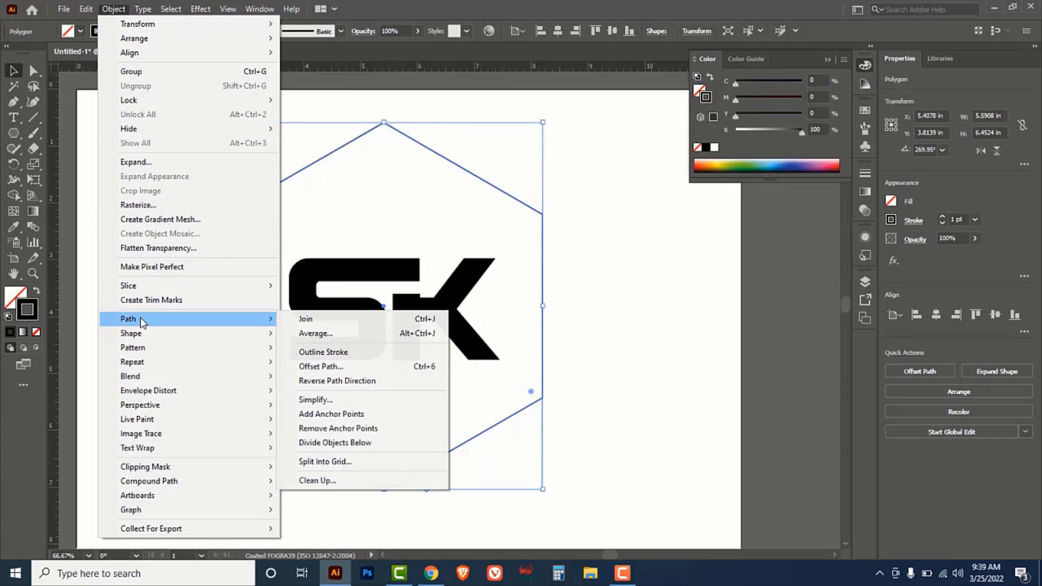
{"action": "left_click", "coordinate": [320, 367]}
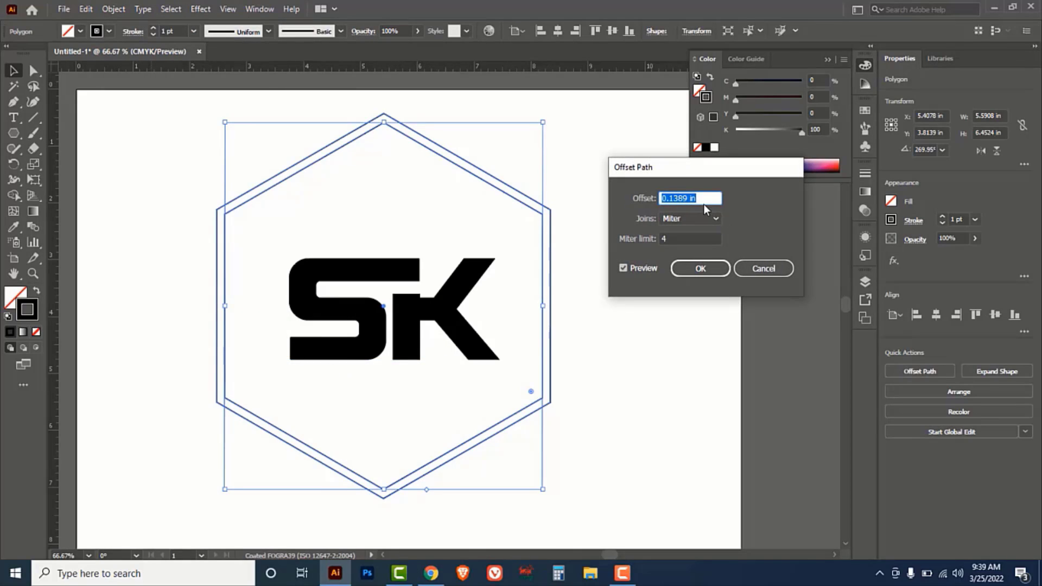
{"action": "type", "text": "-0.375"}
{"action": "key", "text": "Tab"}
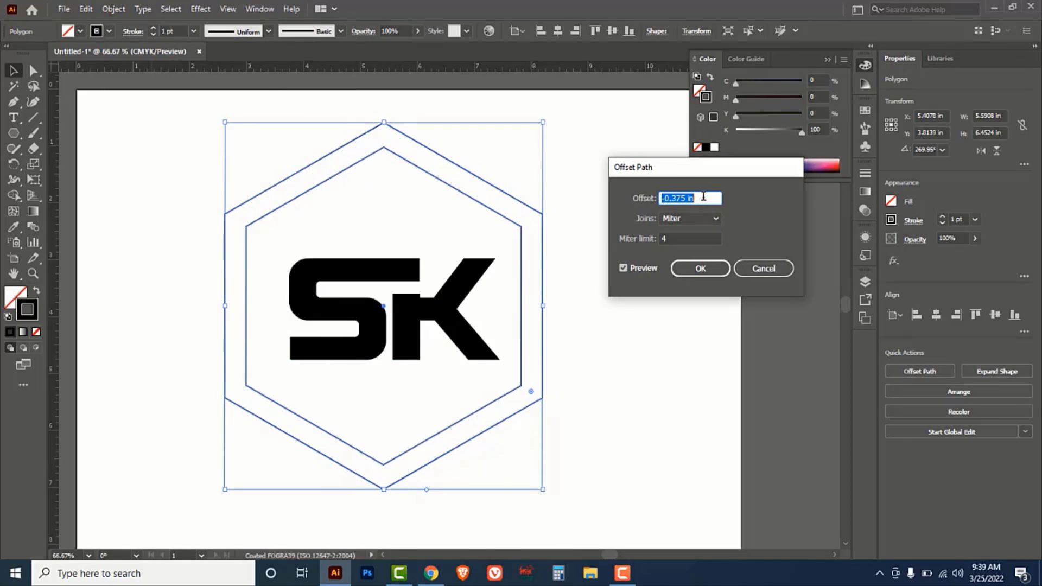
{"action": "scroll", "coordinate": [704, 197], "scroll_direction": "down", "scroll_amount": 1}
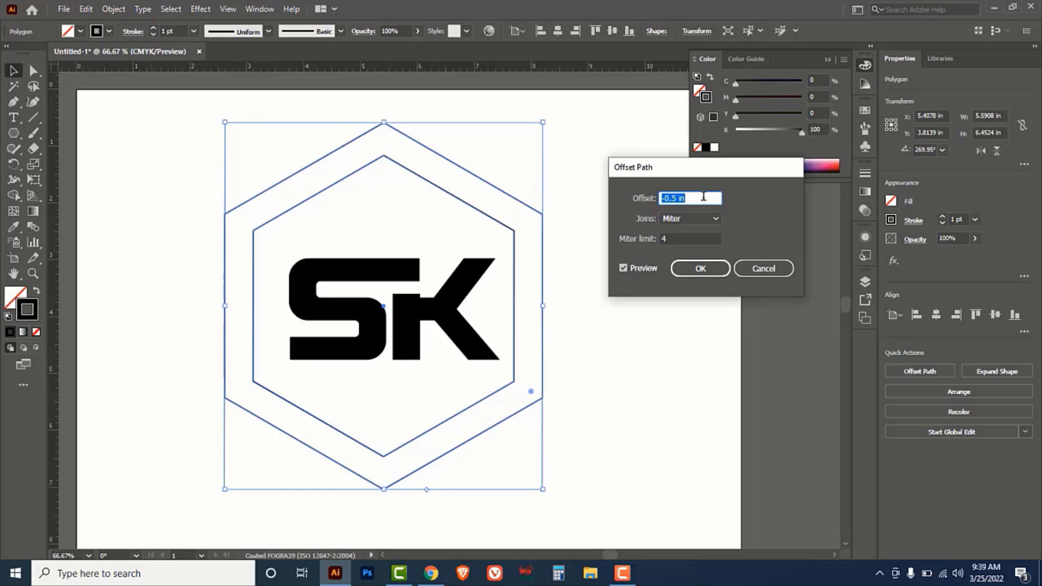
{"action": "scroll", "coordinate": [703, 197], "scroll_direction": "up", "scroll_amount": 1}
{"action": "scroll", "coordinate": [704, 196], "scroll_direction": "down", "scroll_amount": 1}
{"action": "left_click", "coordinate": [698, 269]}
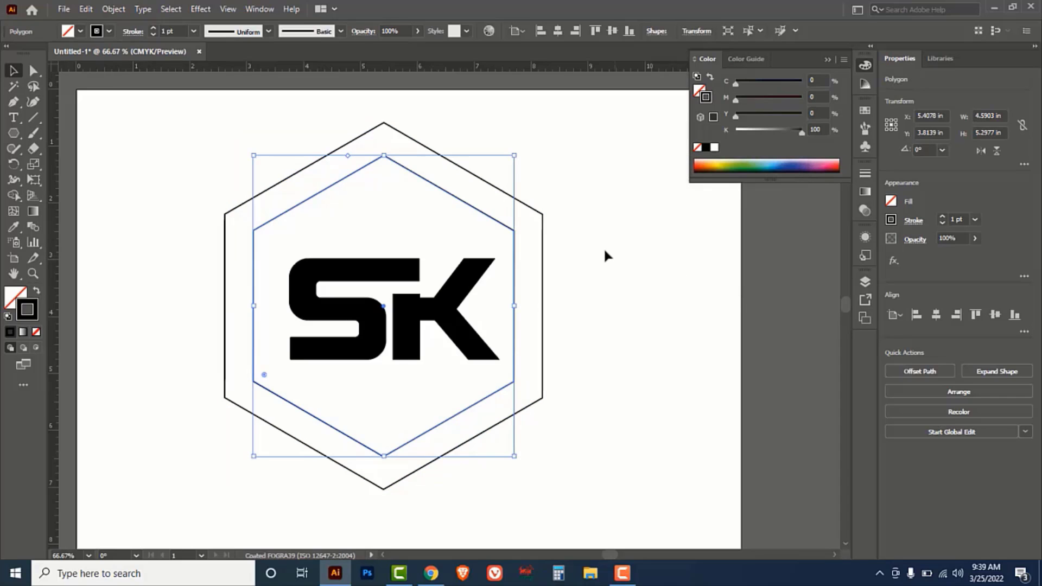
{"action": "left_click", "coordinate": [592, 230]}
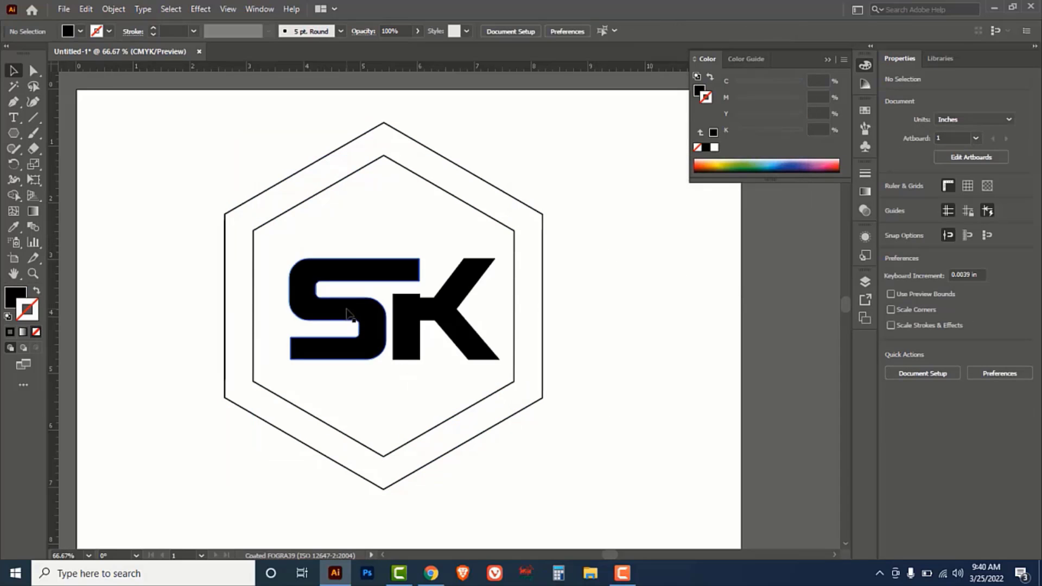
Select both the S and K and nudge them slightly left to centre them within the hexagons
{"action": "left_click", "coordinate": [351, 318]}
{"action": "left_click", "coordinate": [453, 301], "text": "shift"}
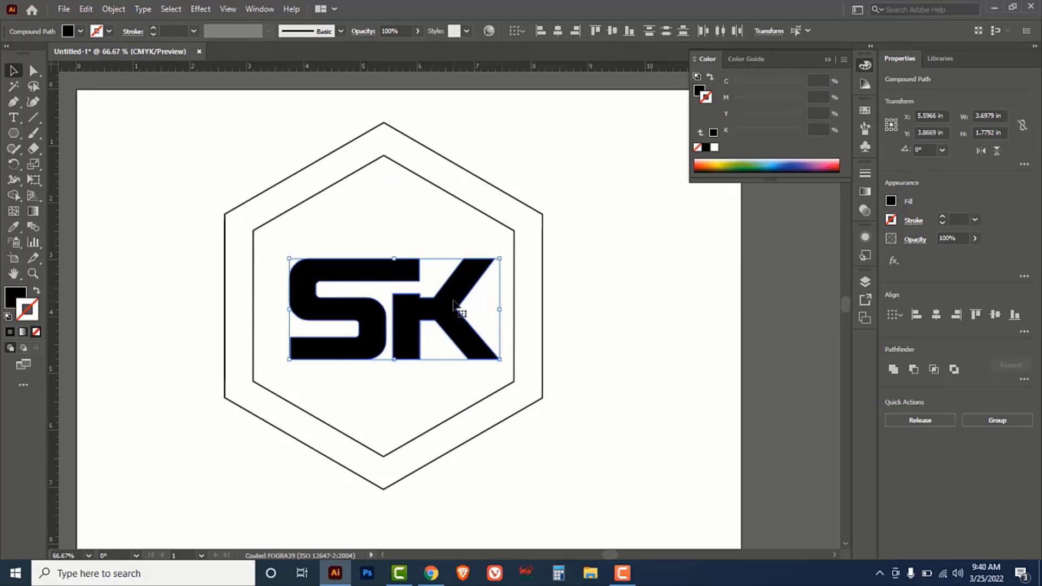
{"action": "key", "text": "Left"}
{"action": "key", "text": "Left"}
{"action": "key", "text": "Left"}
{"action": "key", "text": "Left"}
{"action": "key", "text": "Left"}
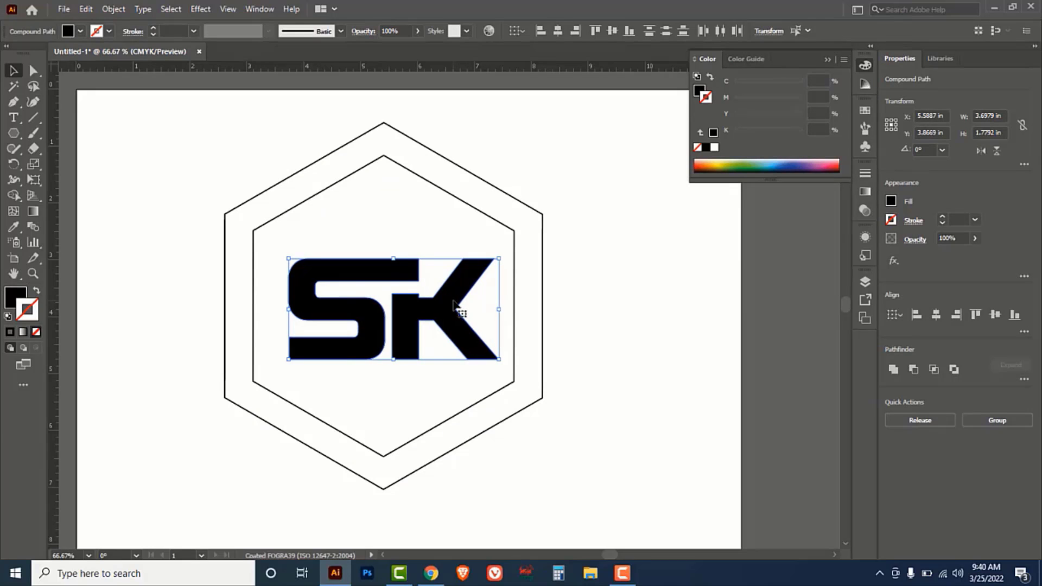
{"action": "key", "text": "Left"}
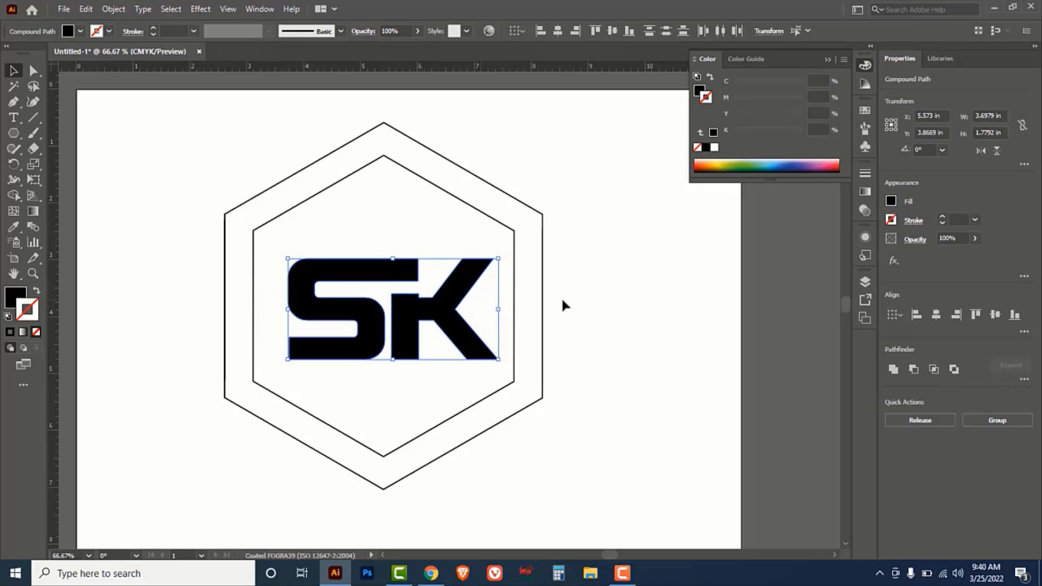
{"action": "left_click", "coordinate": [584, 293]}
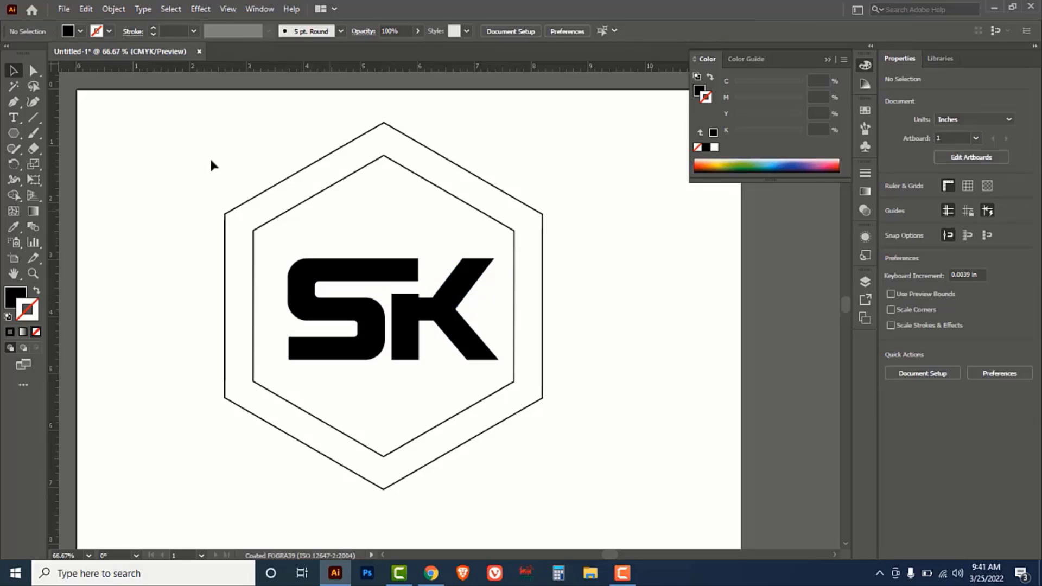
Switch to outline view and stretch the two end points of the K's upper diagonal arm diagonally past the outer hexagon's edge
{"action": "left_click", "coordinate": [32, 71]}
{"action": "left_click", "coordinate": [99, 70]}
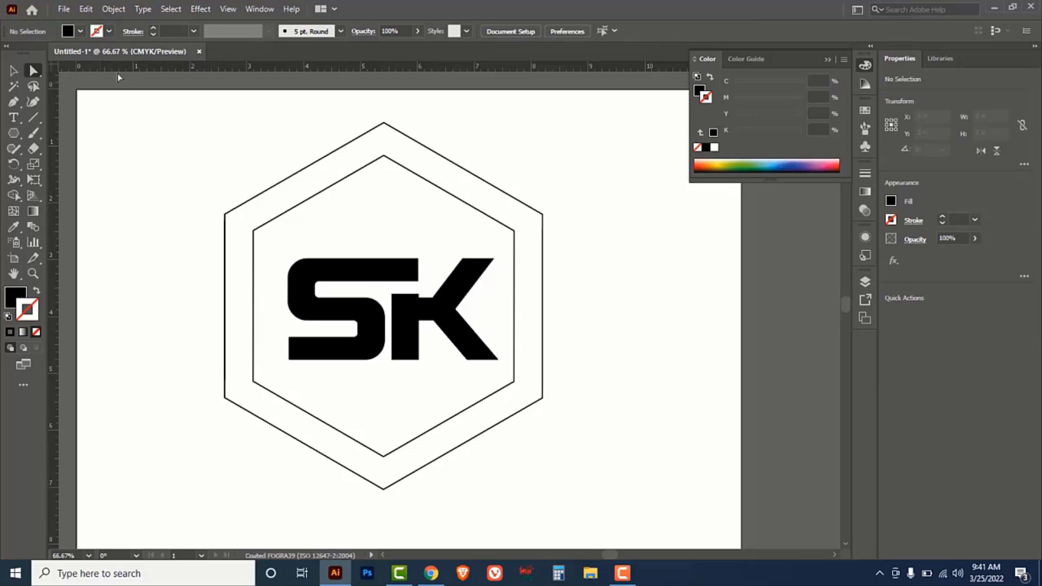
{"action": "left_click_drag", "start_coordinate": [452, 247], "coordinate": [500, 272]}
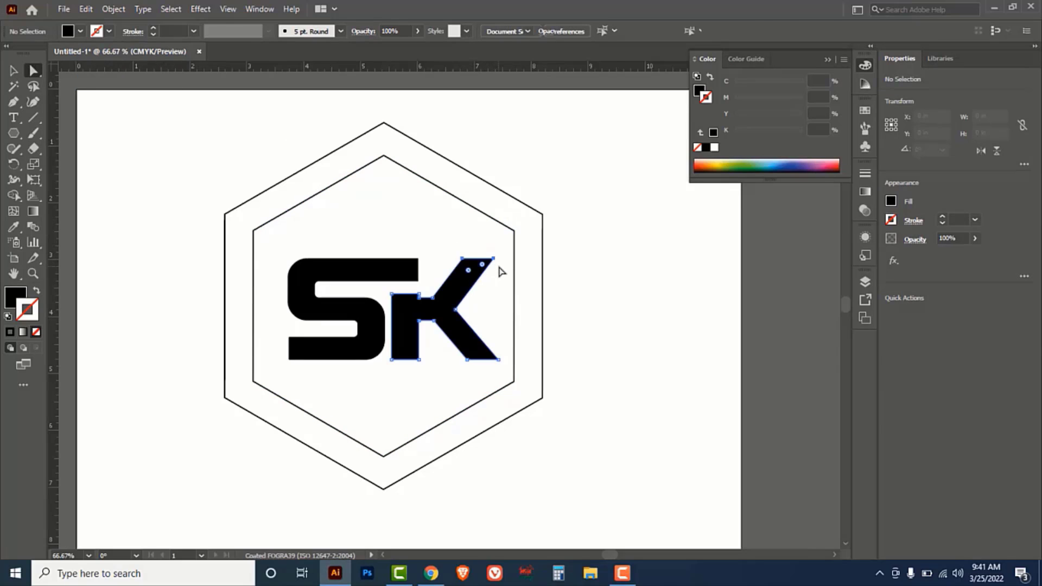
{"action": "key", "text": "ctrl+y"}
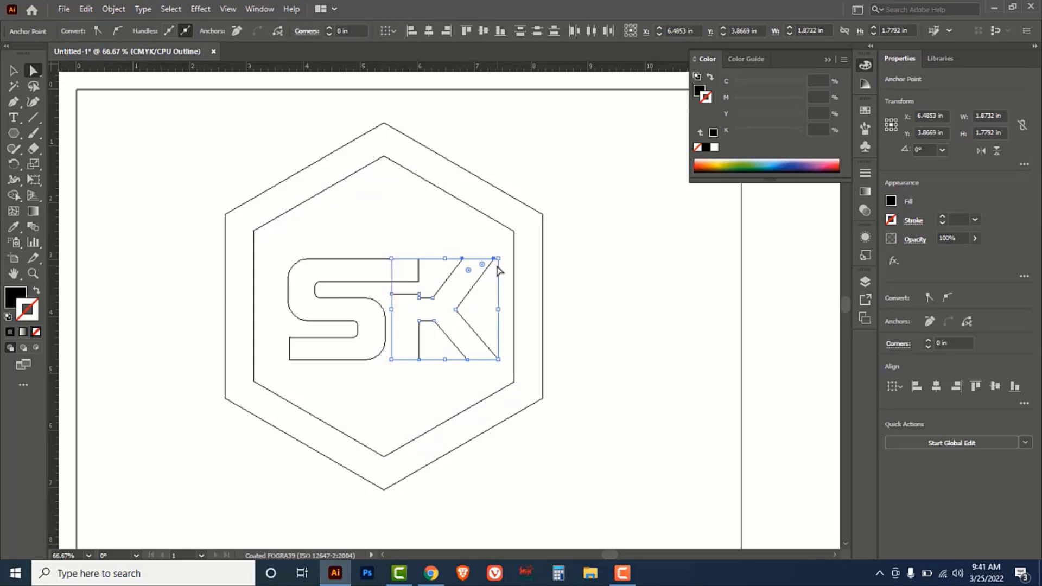
{"action": "left_click_drag", "start_coordinate": [494, 259], "coordinate": [573, 182]}
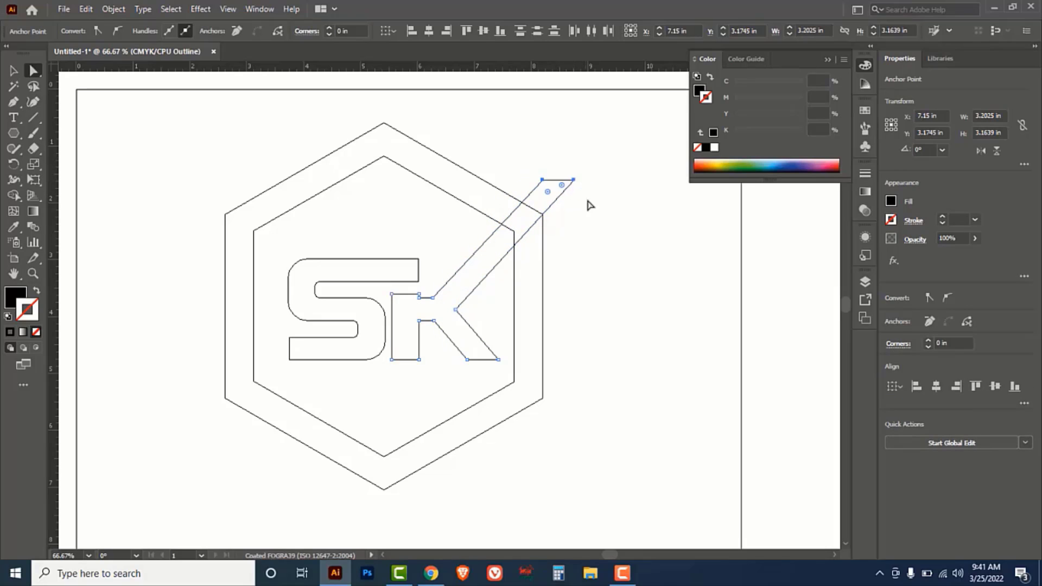
Stretch the two end points of the S's lower arm horizontally past the outer hexagon's left edge
{"action": "left_click_drag", "start_coordinate": [272, 329], "coordinate": [333, 384]}
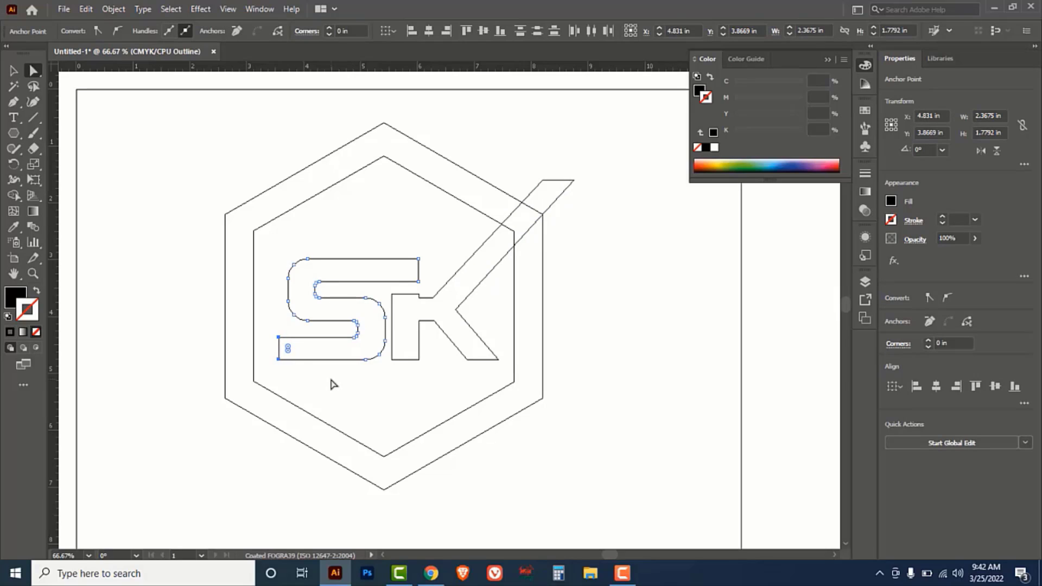
{"action": "key", "text": "Left"}
{"action": "left_click", "coordinate": [275, 360], "text": "shift"}
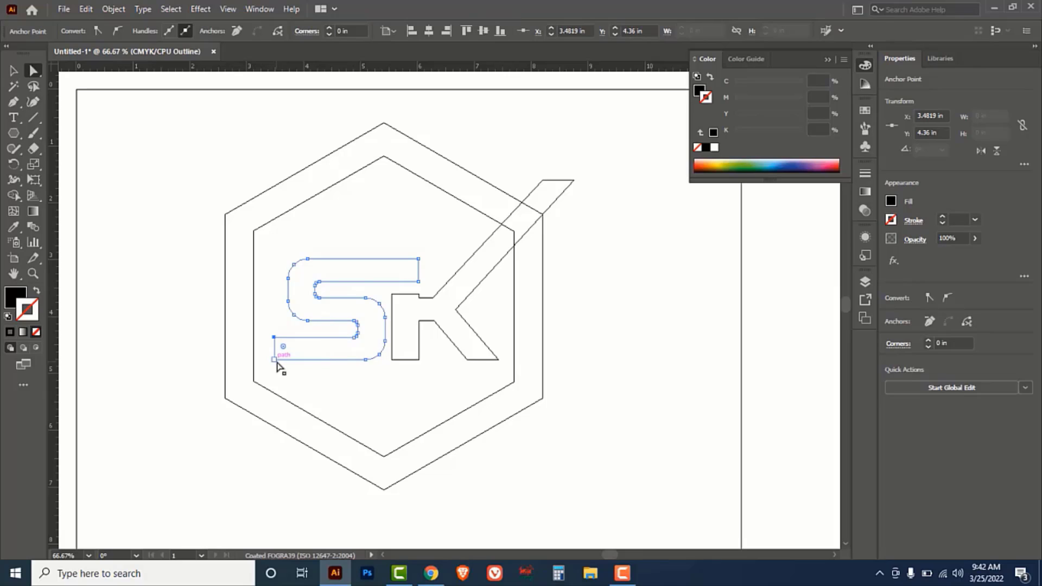
{"action": "left_click_drag", "start_coordinate": [276, 363], "coordinate": [201, 360]}
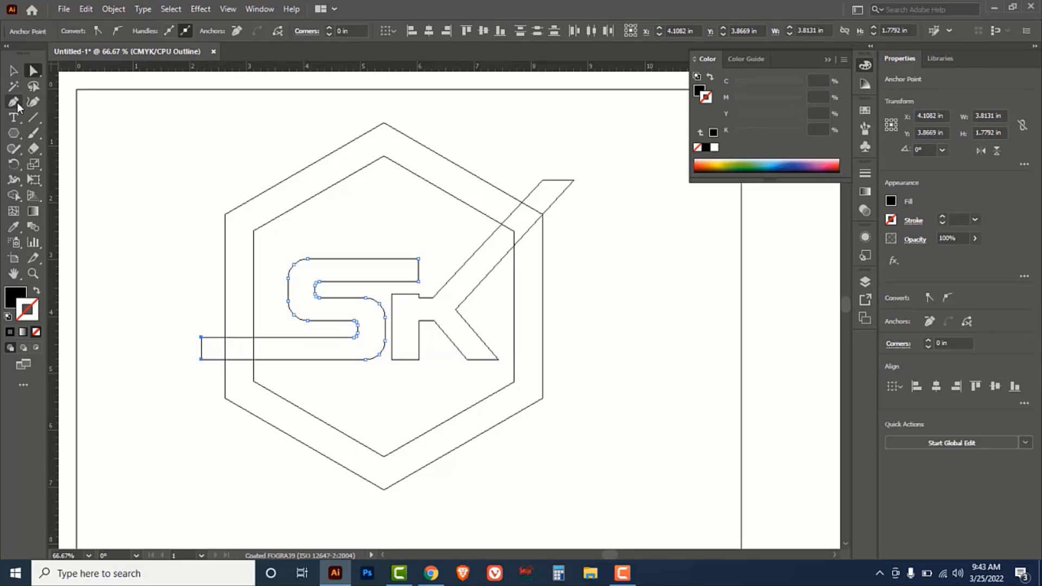
Draw a horizontal line about 1.5 in long with the Pen tool across the hexagon frame, just above the S's extended arm
{"action": "left_click_drag", "start_coordinate": [17, 102], "coordinate": [65, 103]}
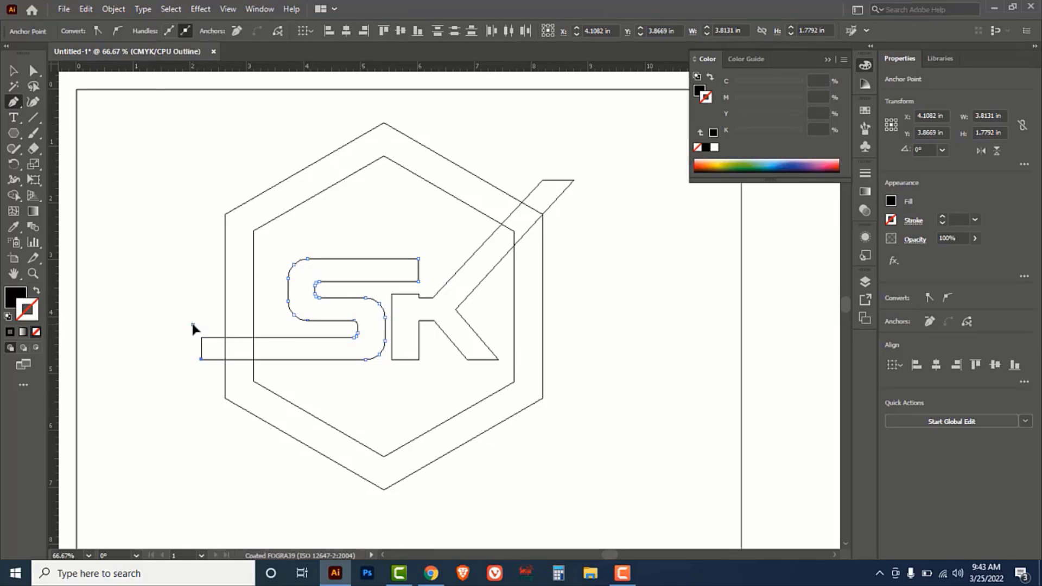
{"action": "left_click", "coordinate": [193, 324]}
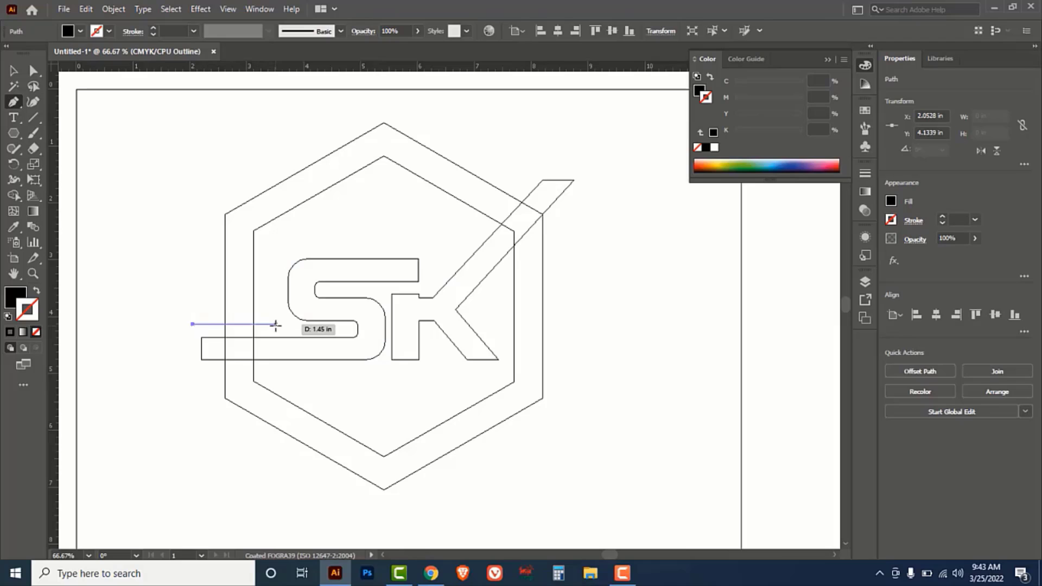
{"action": "left_click", "coordinate": [277, 324]}
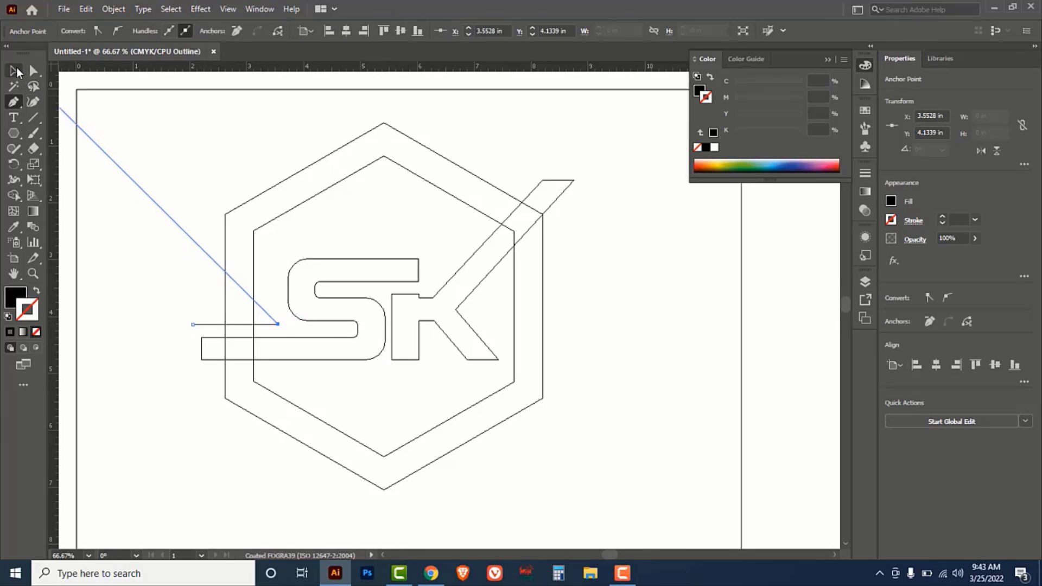
{"action": "key", "text": "v"}
{"action": "left_click", "coordinate": [167, 301]}
Duplicate the short line, rotate the copy about 47° and place it parallel to the K's diagonal arm, just below it
{"action": "left_click_drag", "start_coordinate": [175, 291], "coordinate": [530, 274]}
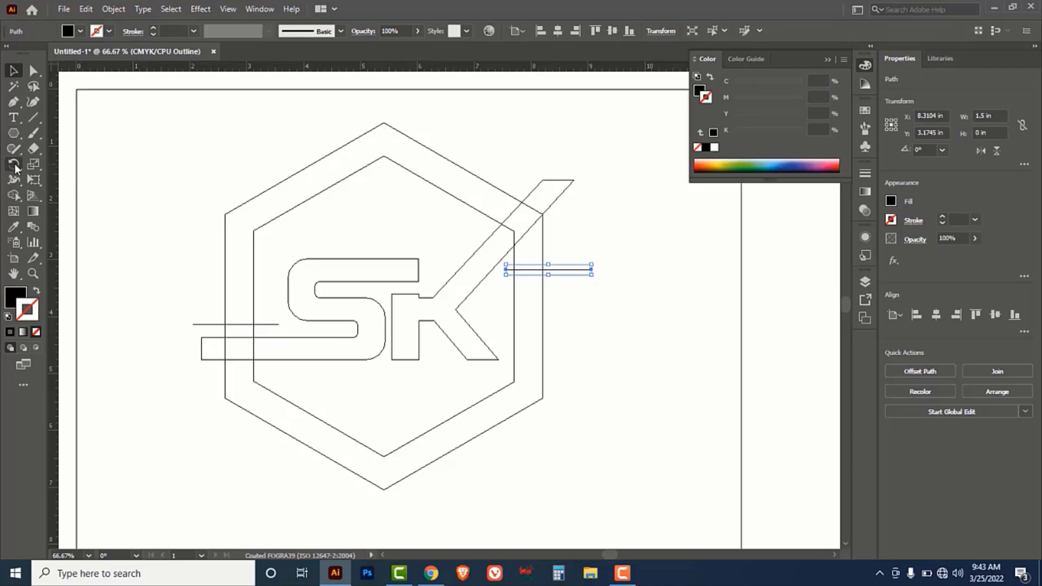
{"action": "left_click_drag", "start_coordinate": [14, 164], "coordinate": [65, 168]}
{"action": "left_click_drag", "start_coordinate": [632, 271], "coordinate": [627, 199]}
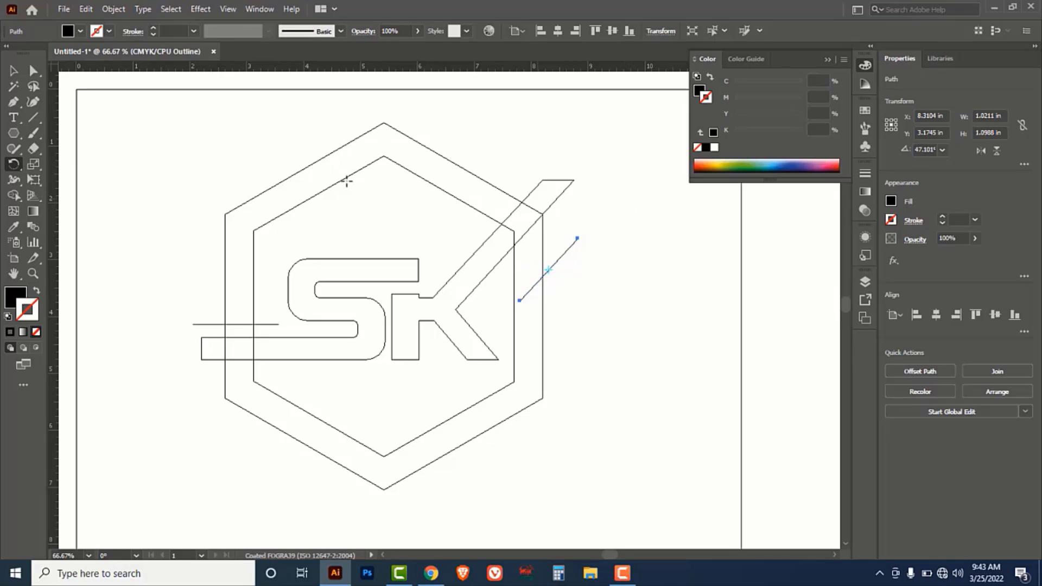
{"action": "key", "text": "v"}
{"action": "left_click_drag", "start_coordinate": [564, 255], "coordinate": [545, 232]}
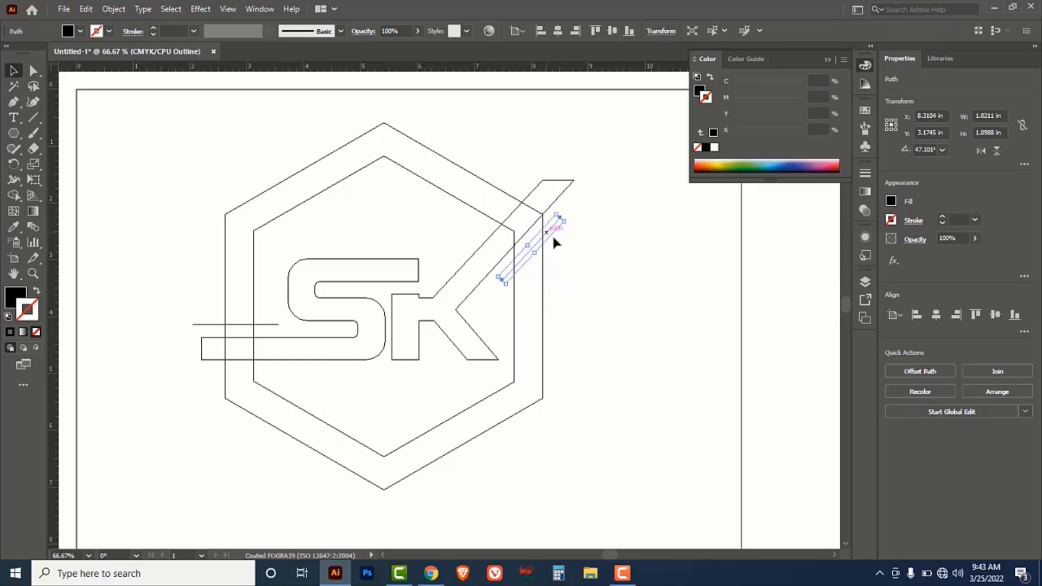
{"action": "left_click", "coordinate": [608, 260]}
Return to preview and use Shape Builder to merge the upper frame with the K and the lower frame with the S
{"action": "left_click_drag", "start_coordinate": [119, 122], "coordinate": [633, 476]}
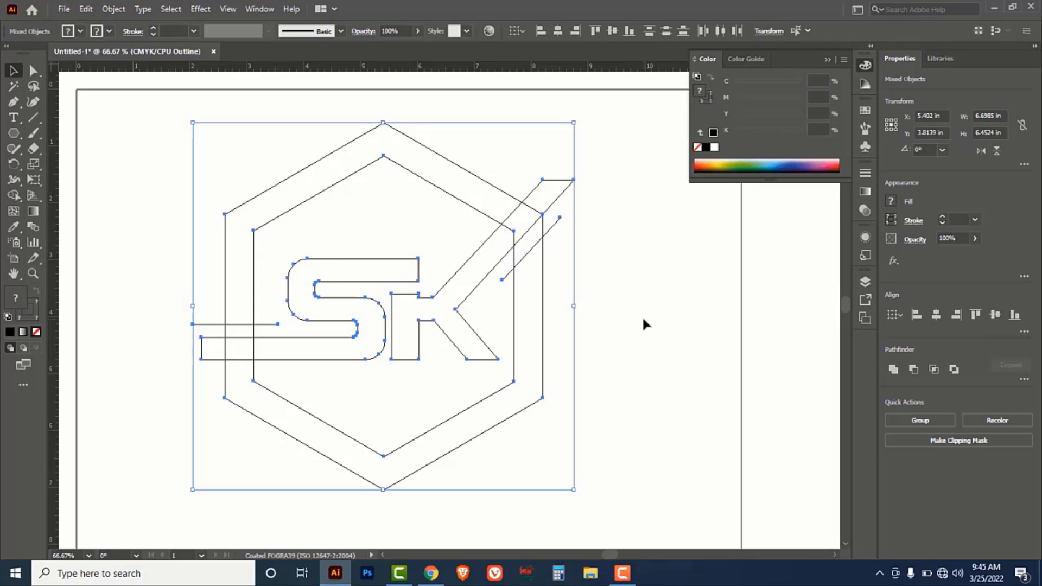
{"action": "key", "text": "ctrl+y"}
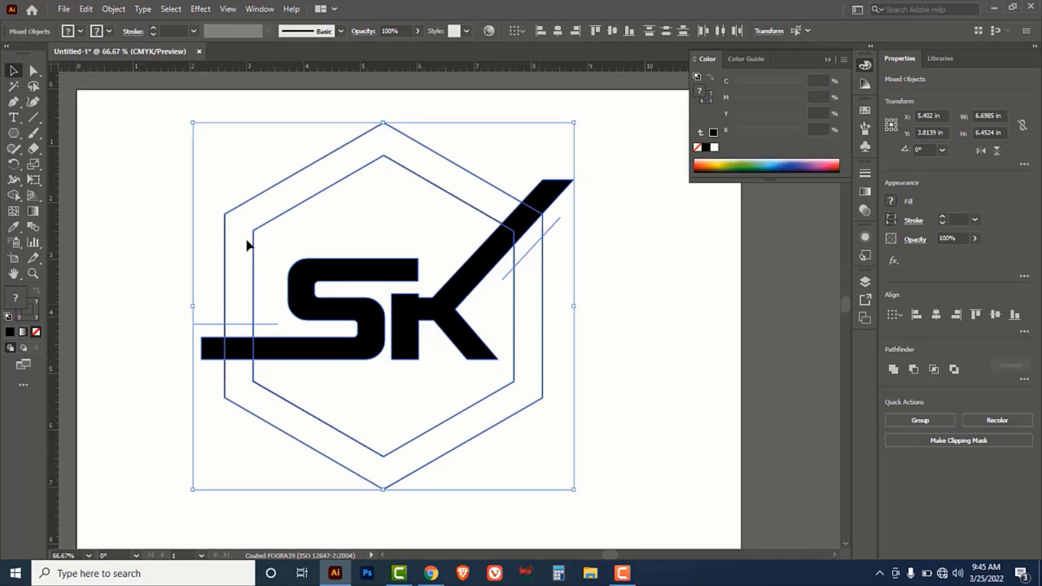
{"action": "left_click_drag", "start_coordinate": [15, 198], "coordinate": [80, 201]}
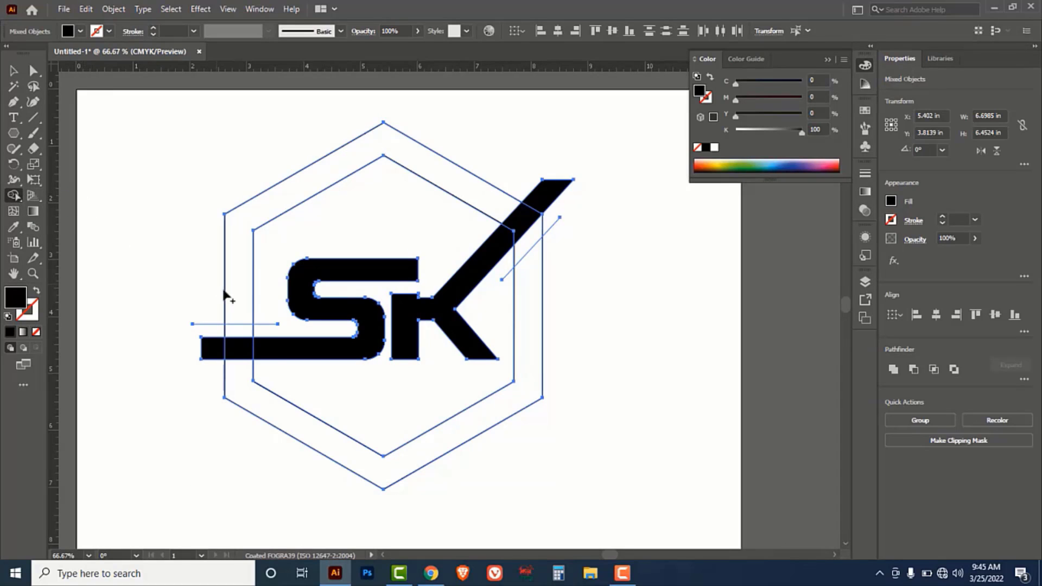
{"action": "mouse_move", "coordinate": [237, 312]}
{"action": "left_mouse_down"}
{"action": "mouse_move", "coordinate": [236, 235]}
{"action": "mouse_move", "coordinate": [253, 208]}
{"action": "mouse_move", "coordinate": [373, 151]}
{"action": "mouse_move", "coordinate": [431, 160]}
{"action": "mouse_move", "coordinate": [522, 218]}
{"action": "mouse_move", "coordinate": [469, 284]}
{"action": "left_mouse_up"}
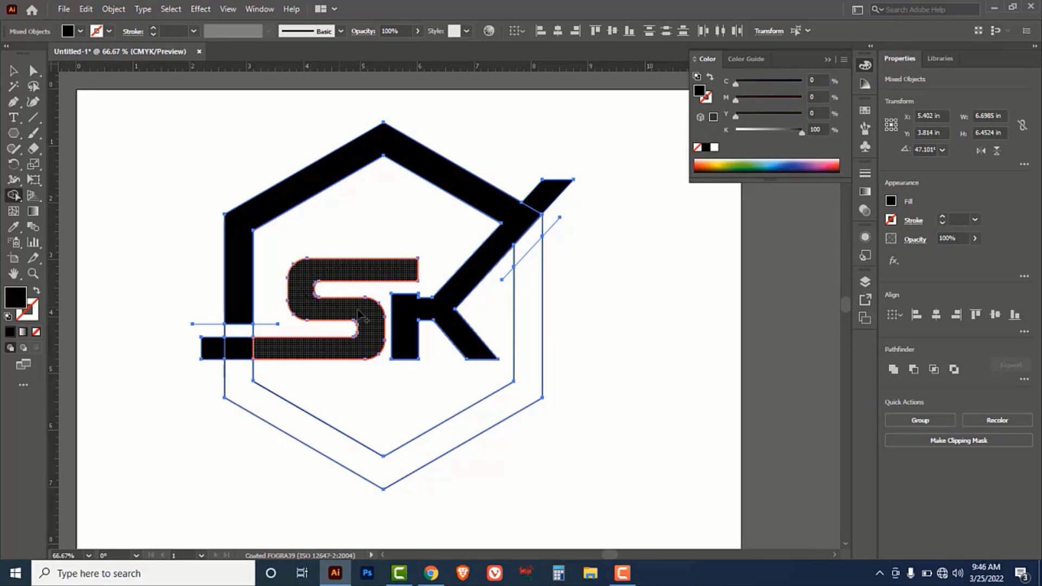
{"action": "mouse_move", "coordinate": [286, 358]}
{"action": "left_mouse_down"}
{"action": "mouse_move", "coordinate": [244, 356]}
{"action": "mouse_move", "coordinate": [251, 390]}
{"action": "mouse_move", "coordinate": [286, 427]}
{"action": "left_mouse_up"}
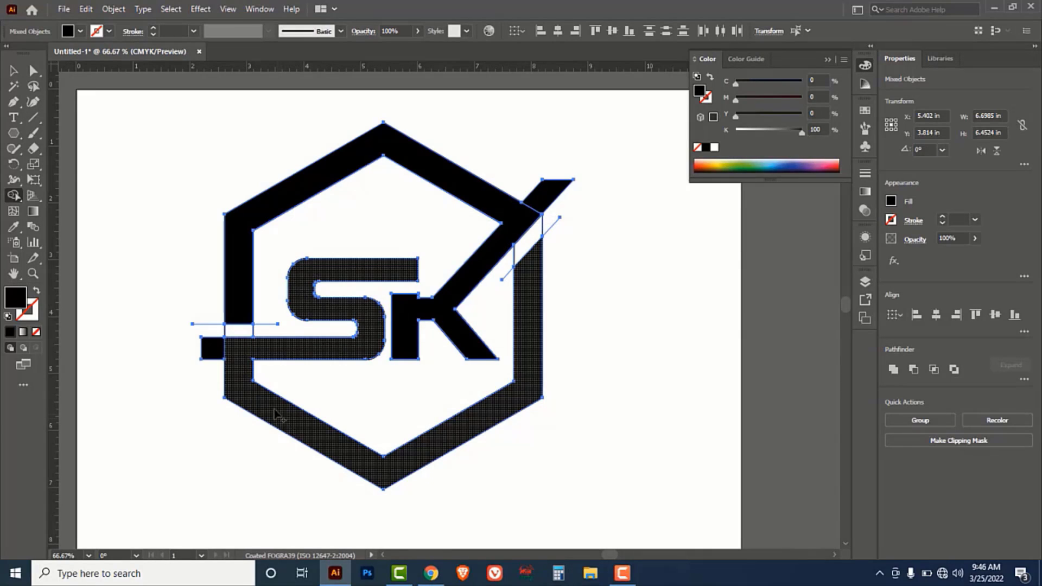
{"action": "left_click", "coordinate": [14, 71]}
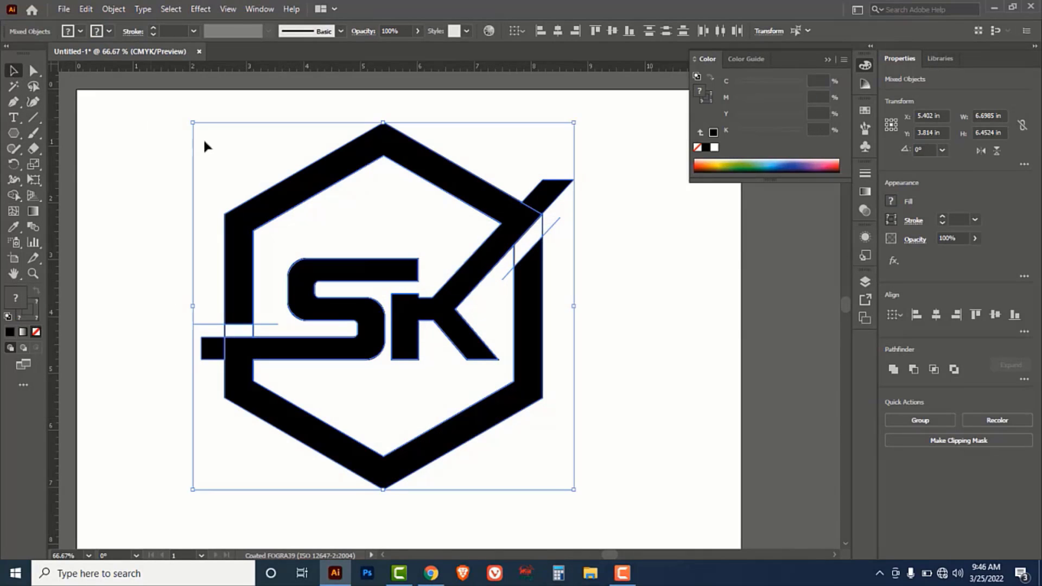
{"action": "left_click", "coordinate": [161, 140]}
Remove the stroke from the merged K and upper frame shape and fill it with light gray, K 19%
{"action": "left_click", "coordinate": [293, 190]}
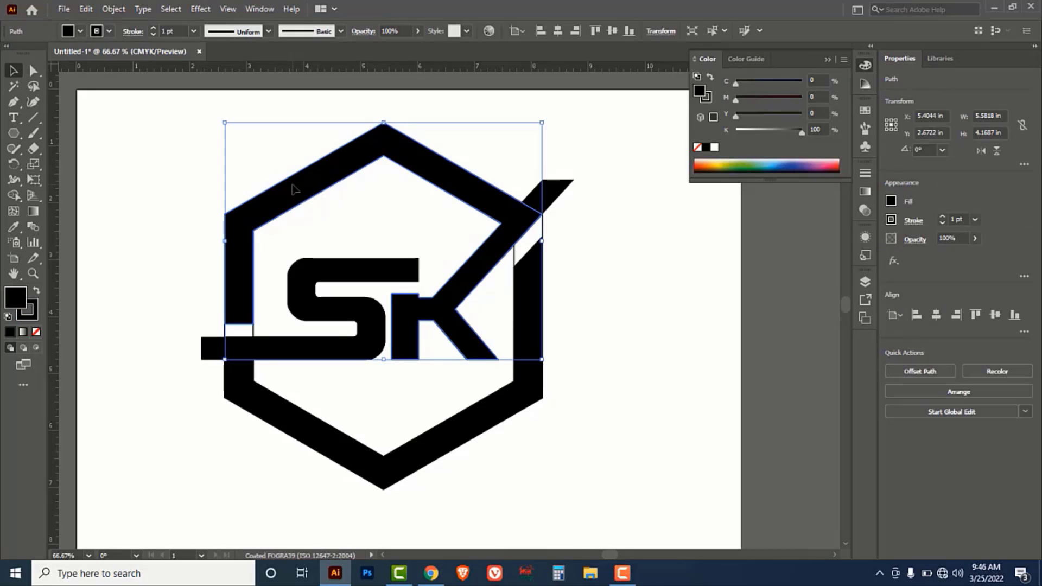
{"action": "left_click_drag", "start_coordinate": [294, 190], "coordinate": [220, 144]}
{"action": "key", "text": "ctrl+z"}
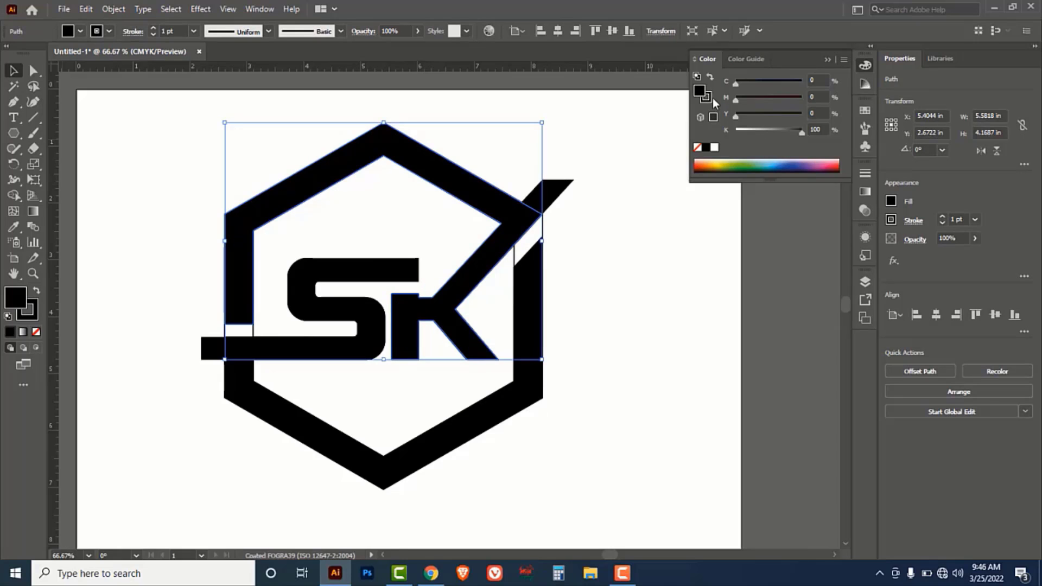
{"action": "left_click", "coordinate": [697, 147]}
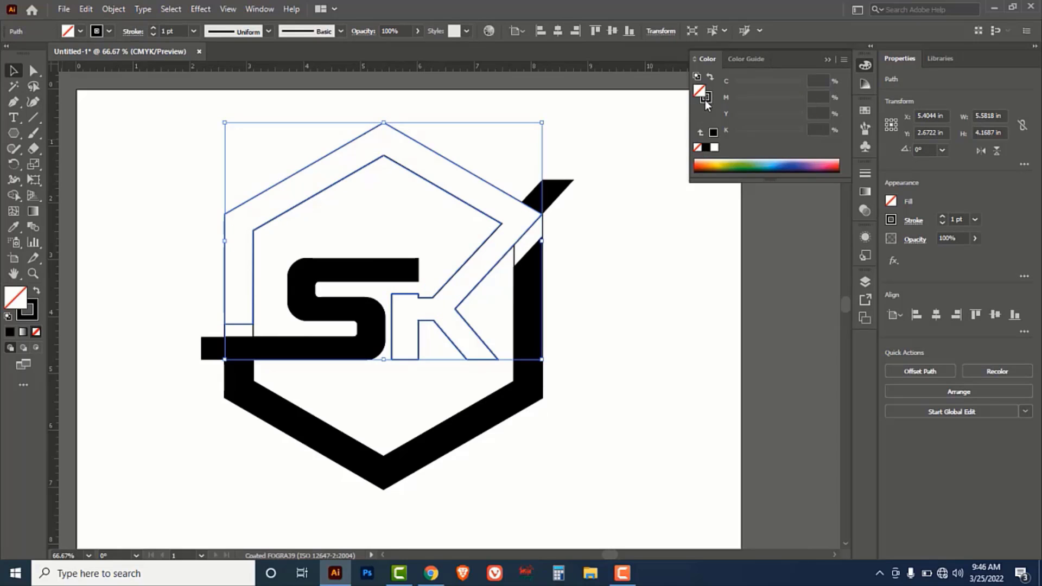
{"action": "left_click", "coordinate": [703, 128]}
{"action": "left_click", "coordinate": [708, 102]}
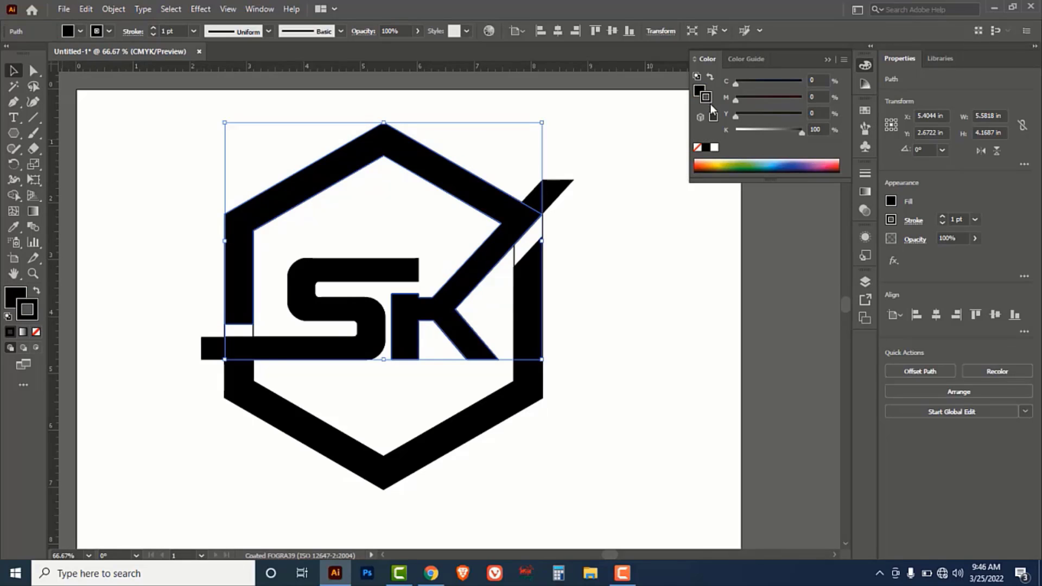
{"action": "left_click", "coordinate": [697, 147]}
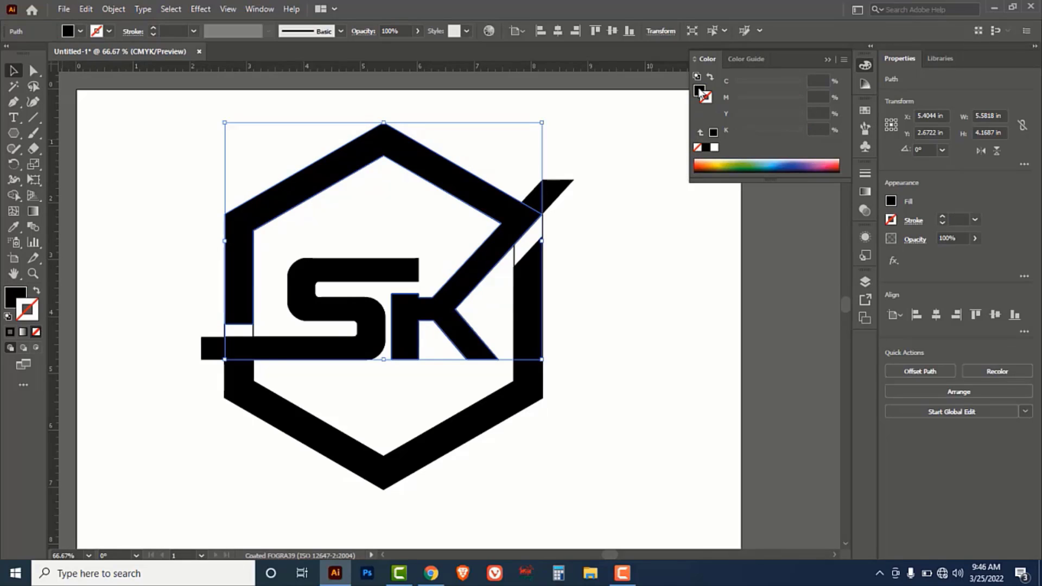
{"action": "left_click", "coordinate": [700, 91]}
{"action": "left_click", "coordinate": [748, 129]}
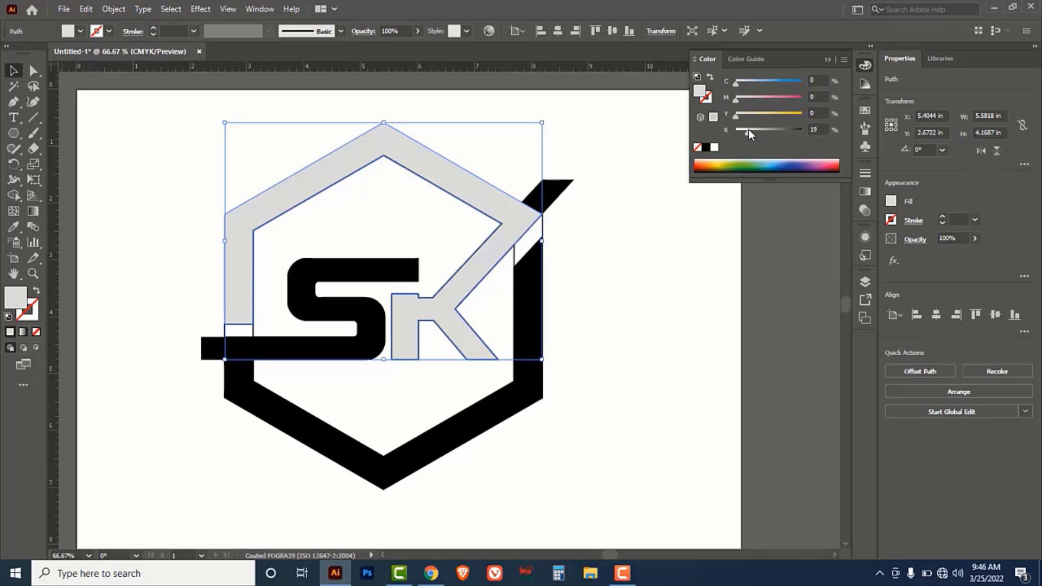
Remove the stroke from the merged S and lower frame shape and fill it with blue, C 100% and K 0%
{"action": "left_click", "coordinate": [620, 263]}
{"action": "left_click", "coordinate": [348, 354]}
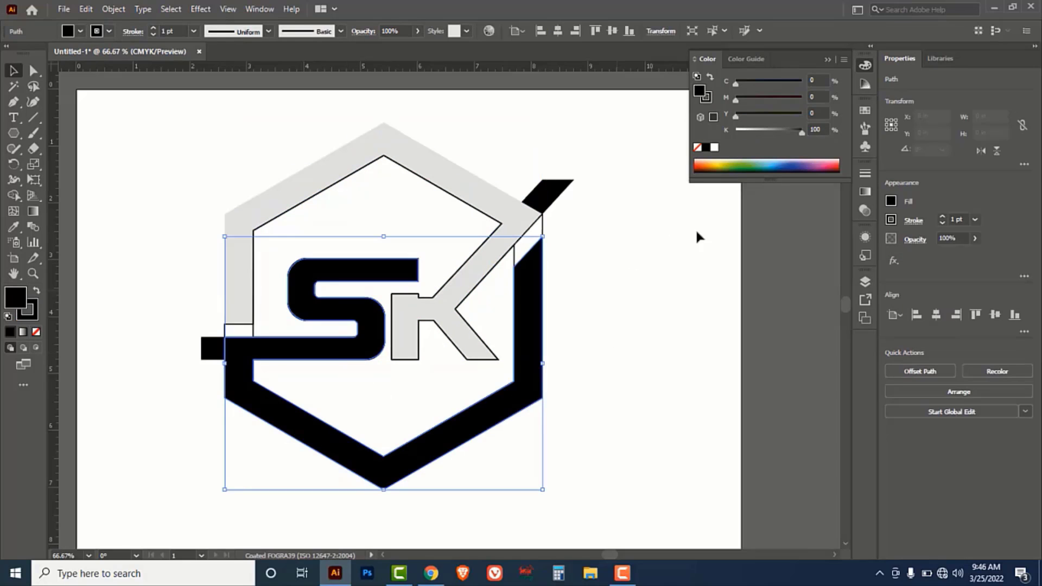
{"action": "left_click", "coordinate": [711, 99]}
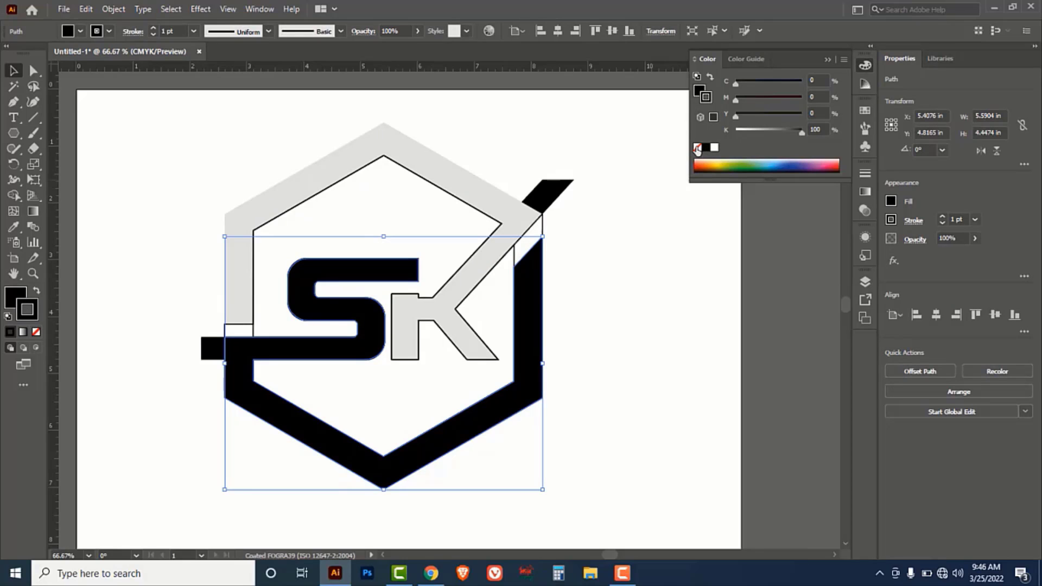
{"action": "left_click", "coordinate": [697, 147]}
{"action": "left_click", "coordinate": [699, 92]}
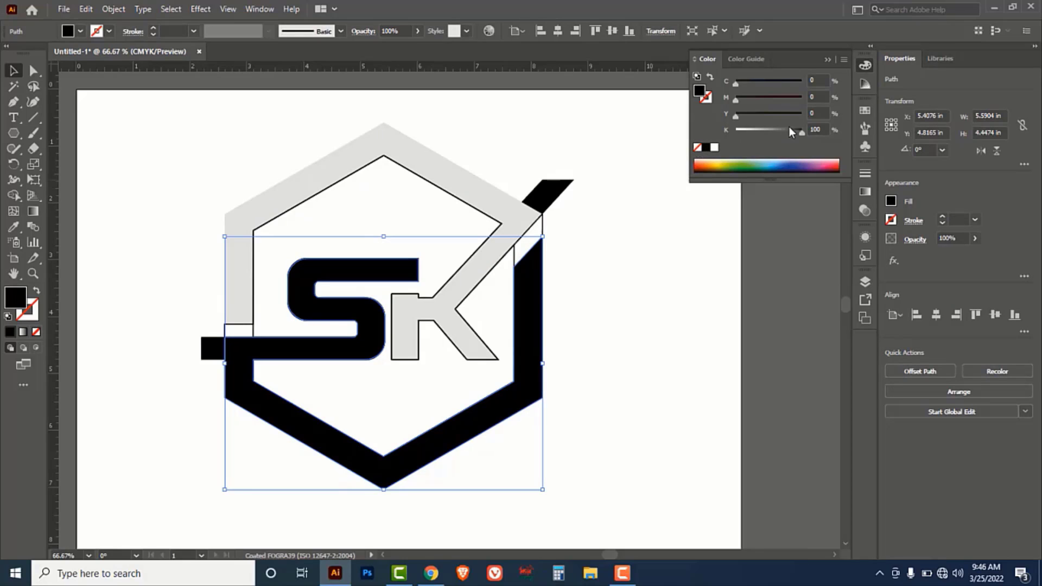
{"action": "left_click_drag", "start_coordinate": [789, 125], "coordinate": [736, 129]}
{"action": "left_click_drag", "start_coordinate": [733, 82], "coordinate": [822, 88]}
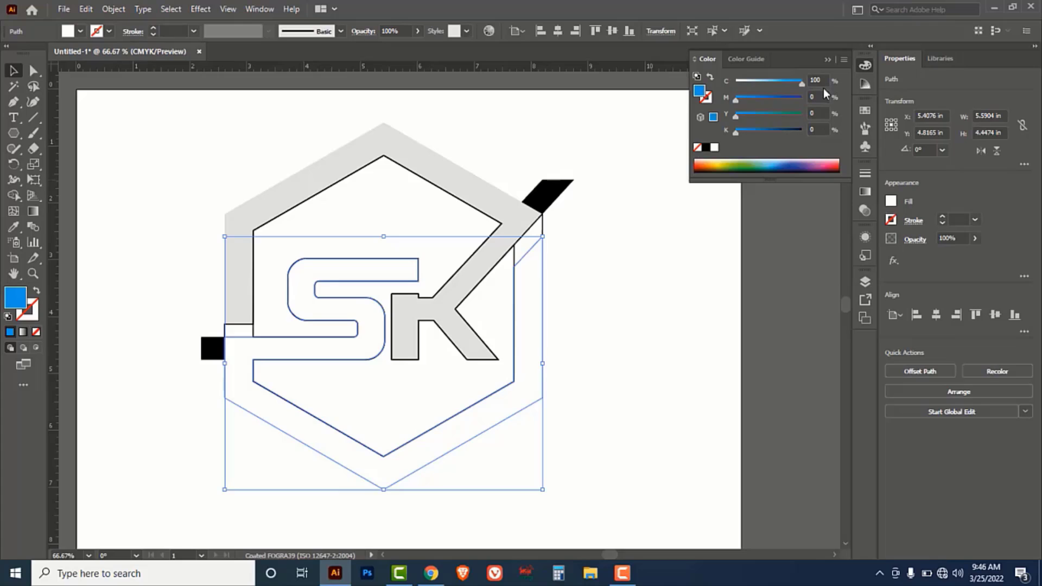
{"action": "left_click", "coordinate": [613, 297]}
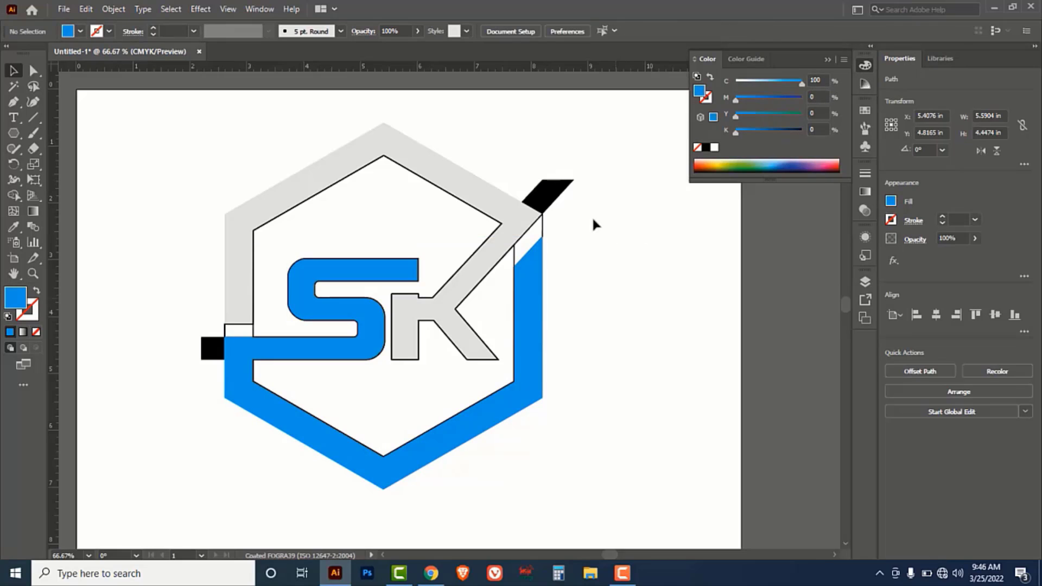
Select the gray and blue logo shapes together and move them off the leftover outlines to the lower right
{"action": "left_click", "coordinate": [533, 327]}
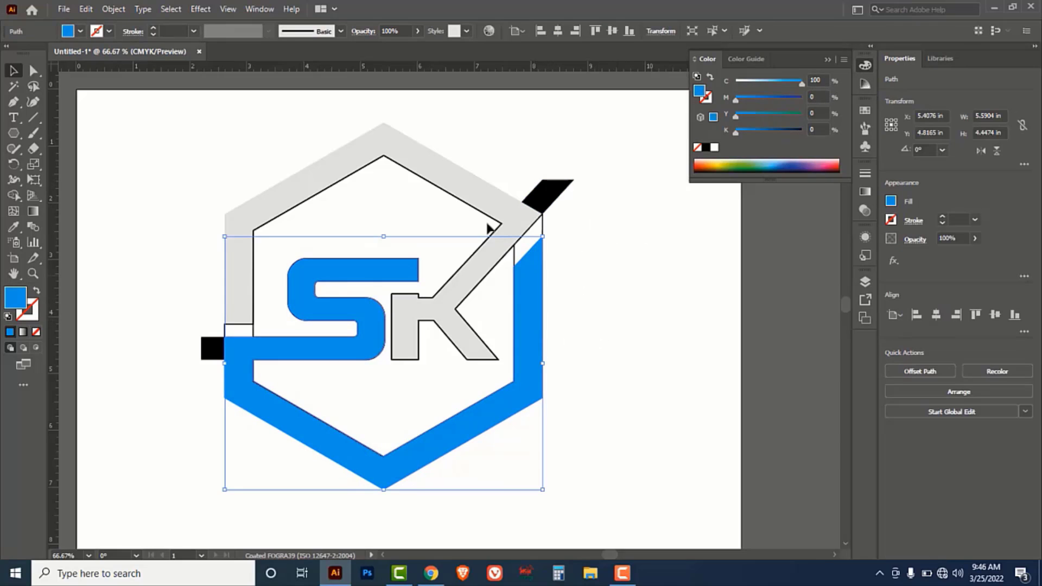
{"action": "left_click", "coordinate": [435, 162], "text": "shift"}
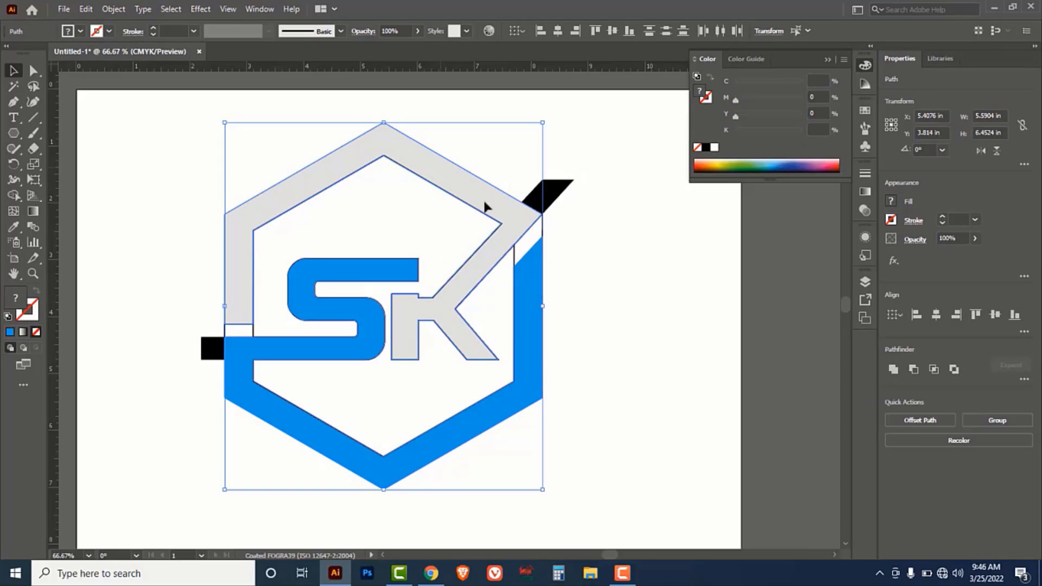
{"action": "left_click_drag", "start_coordinate": [485, 206], "coordinate": [752, 273]}
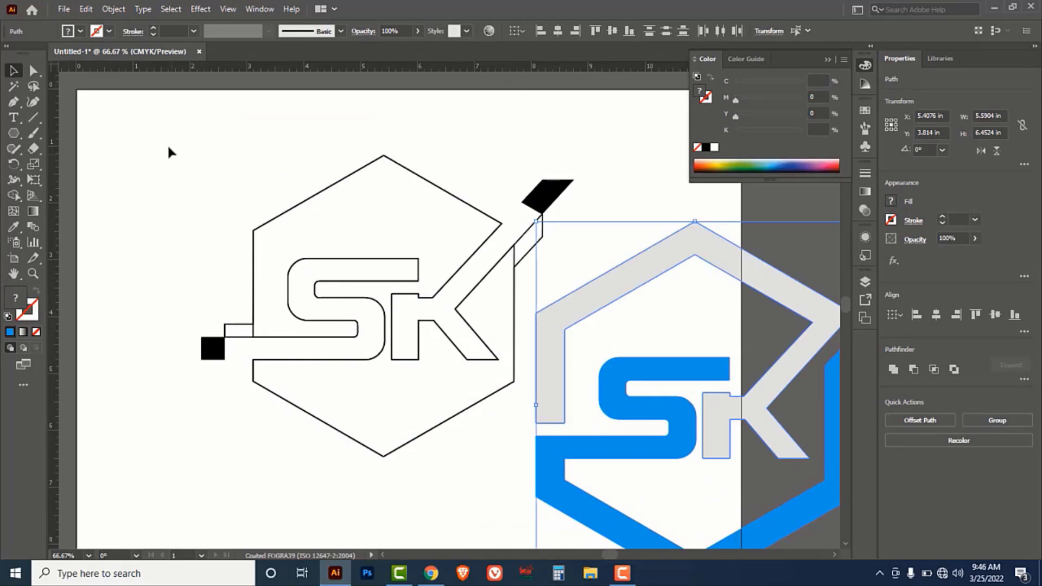
Delete the leftover outlines, cutting line and black arm ends from the original logo position
{"action": "left_click_drag", "start_coordinate": [168, 151], "coordinate": [445, 465]}
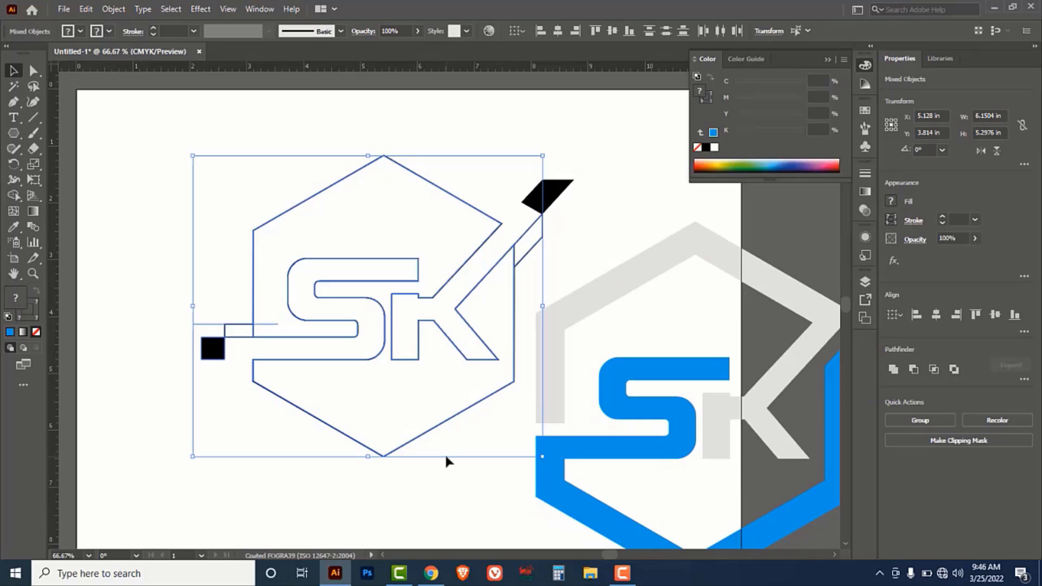
{"action": "key", "text": "Delete"}
{"action": "left_click_drag", "start_coordinate": [426, 166], "coordinate": [569, 227]}
{"action": "key", "text": "Delete"}
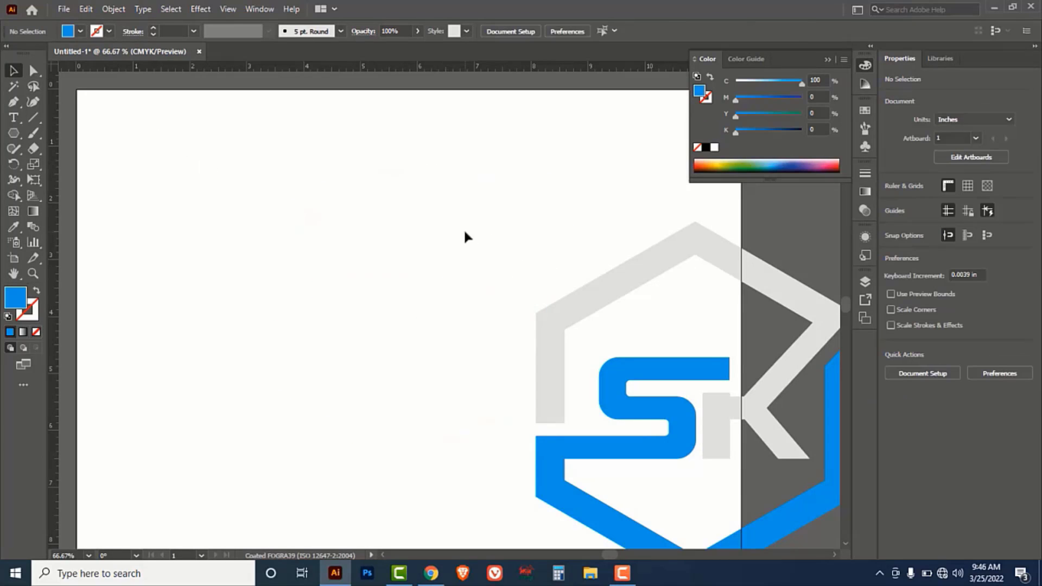
Move the coloured logo back onto the middle of the artboard and clear any stray pieces beside it
{"action": "left_click_drag", "start_coordinate": [465, 237], "coordinate": [241, 359]}
{"action": "left_click_drag", "start_coordinate": [157, 161], "coordinate": [230, 226]}
{"action": "key", "text": "Delete"}
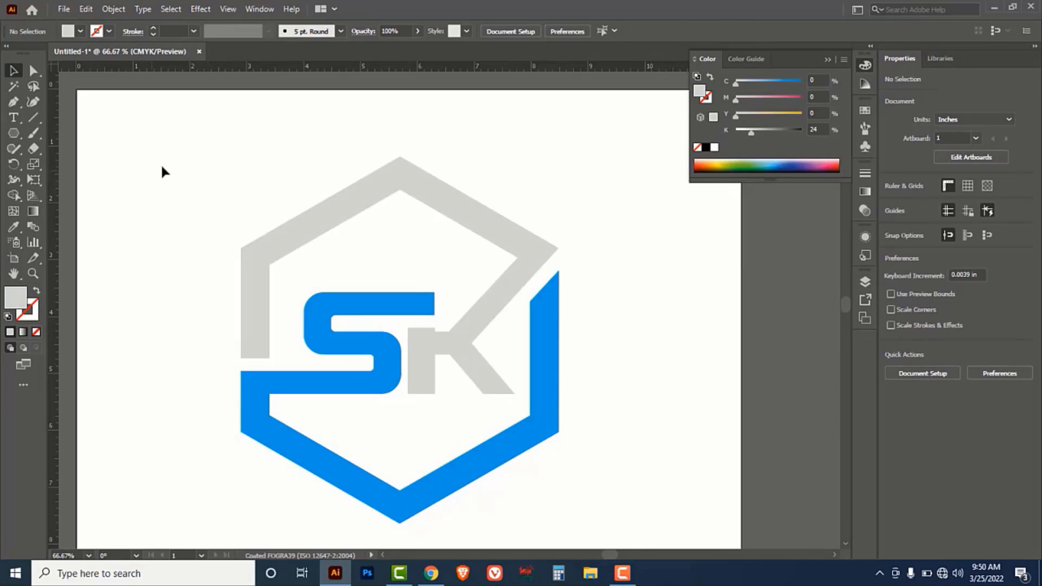
{"action": "left_click_drag", "start_coordinate": [162, 171], "coordinate": [613, 440]}
{"action": "left_click", "coordinate": [610, 332]}
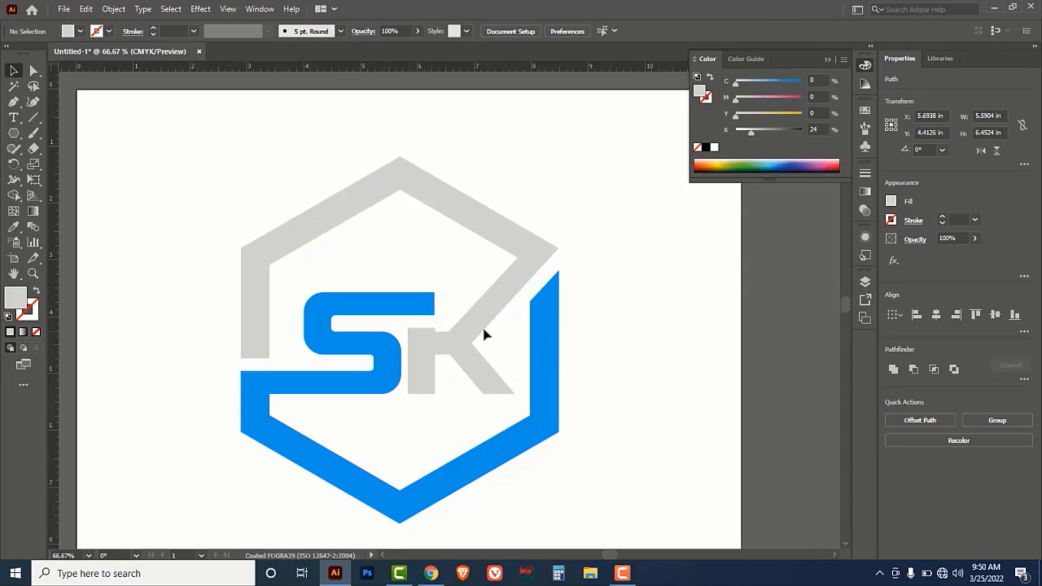
Open the background image file as its own document
{"action": "left_click", "coordinate": [64, 9]}
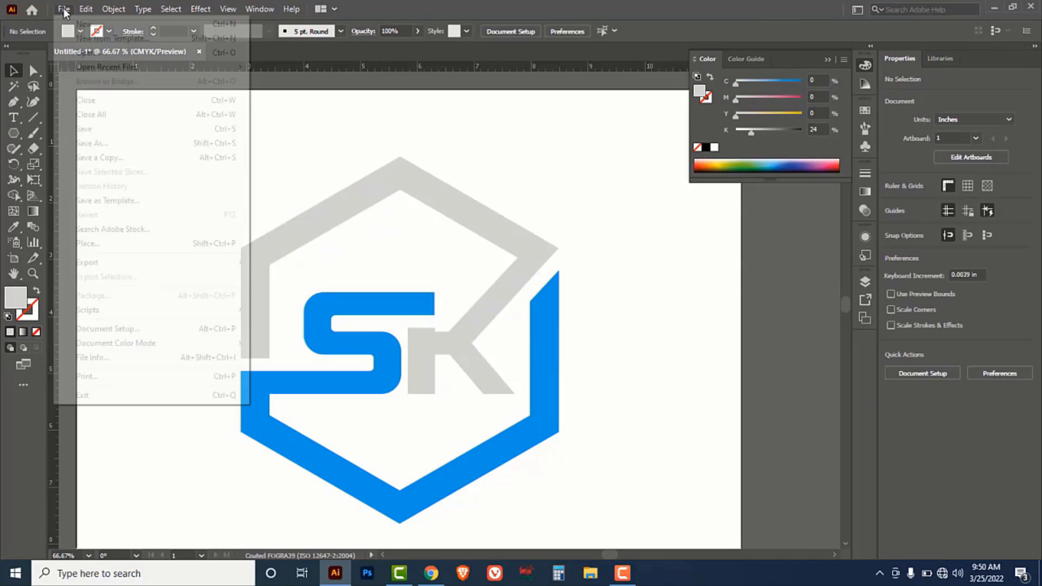
{"action": "left_click", "coordinate": [84, 52]}
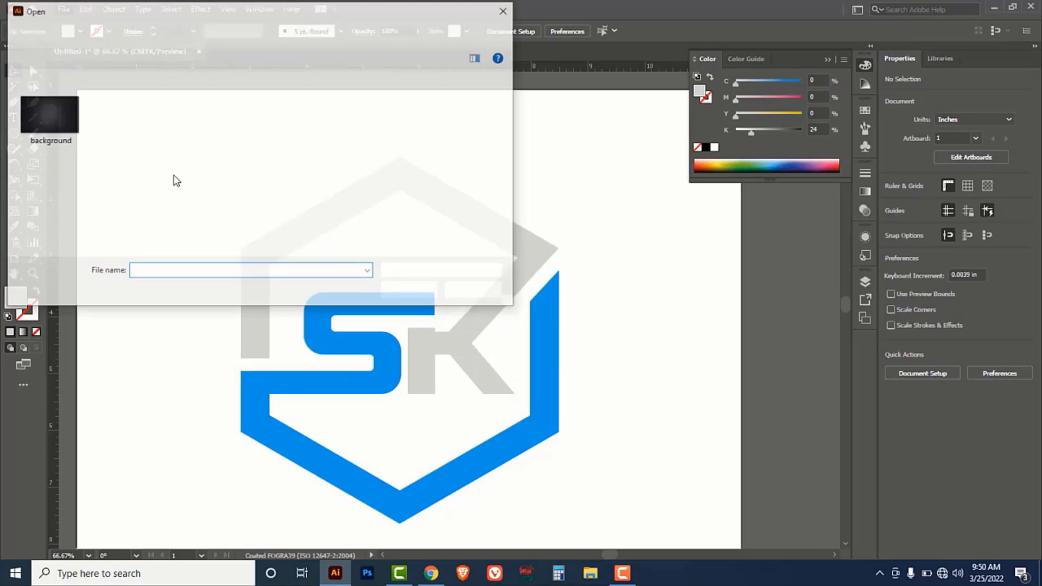
{"action": "left_click", "coordinate": [49, 112]}
{"action": "left_click", "coordinate": [402, 291]}
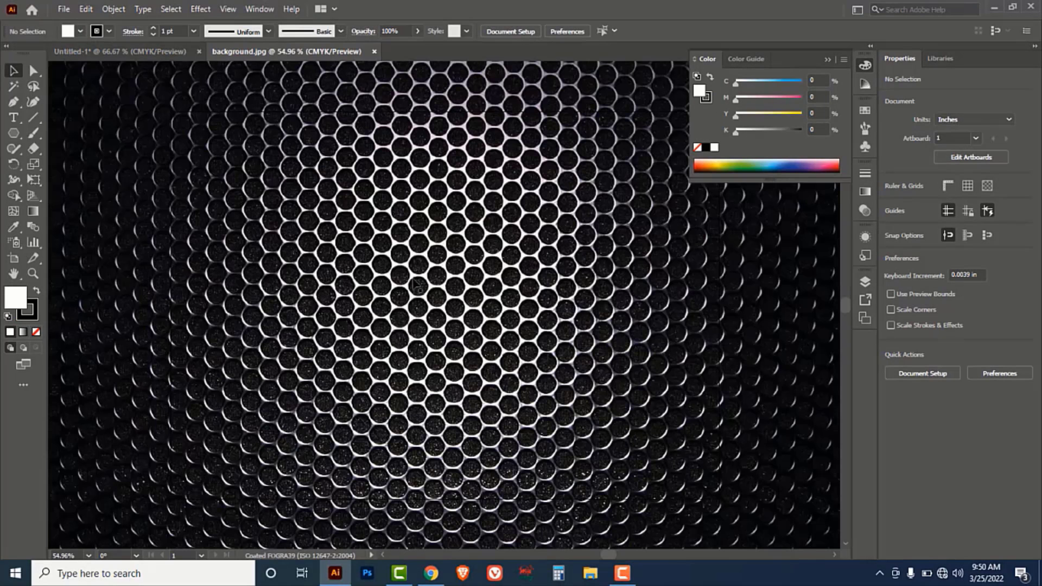
Scale the honeycomb background image down to about 8.2 in wide and cut it from its document
{"action": "key", "text": "ctrl+minus"}
{"action": "key", "text": "ctrl+minus"}
{"action": "key", "text": "ctrl+minus"}
{"action": "key", "text": "ctrl+minus"}
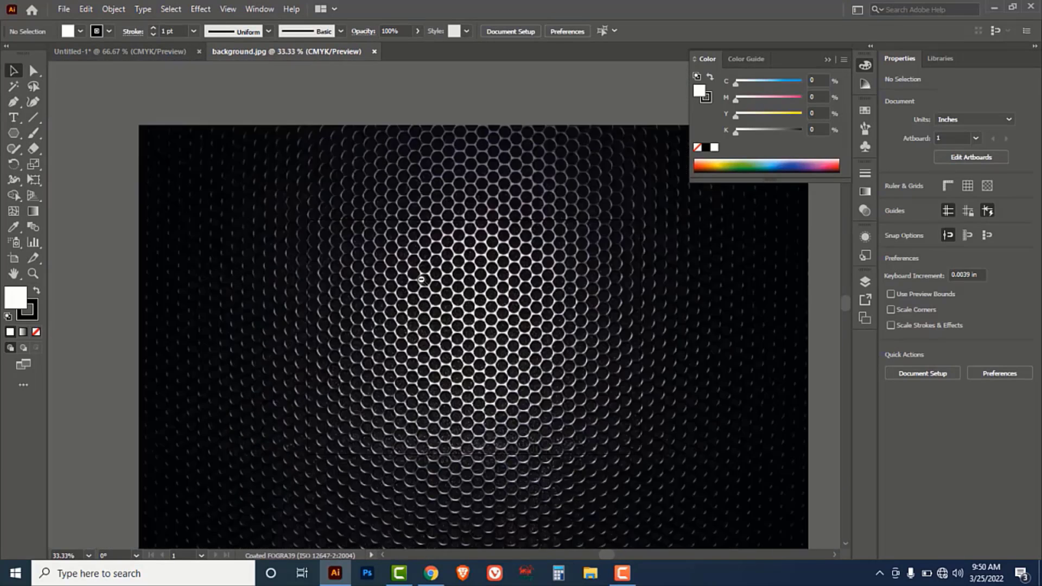
{"action": "left_click", "coordinate": [488, 353]}
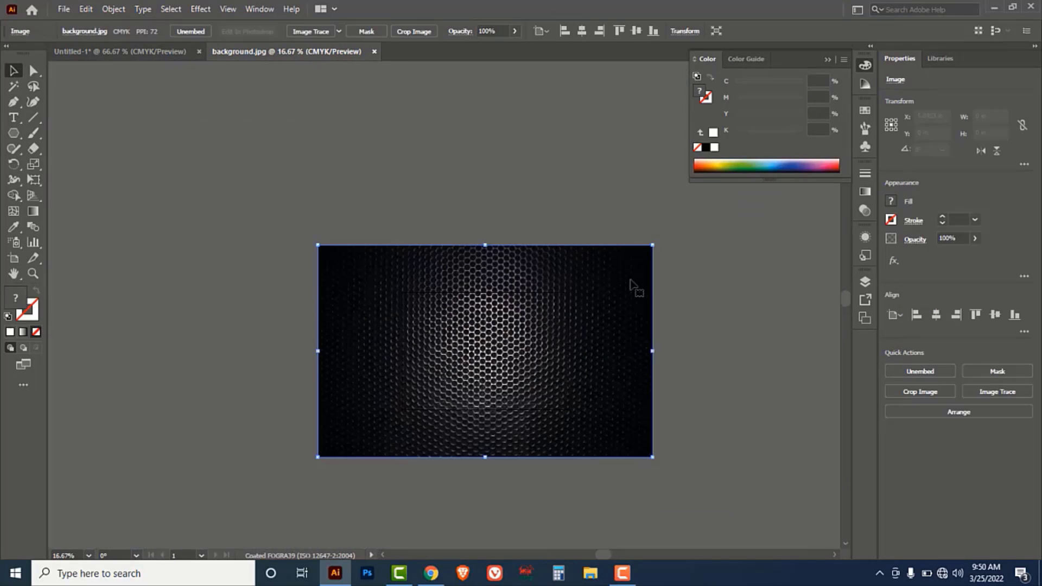
{"action": "left_click_drag", "start_coordinate": [653, 245], "coordinate": [544, 314]}
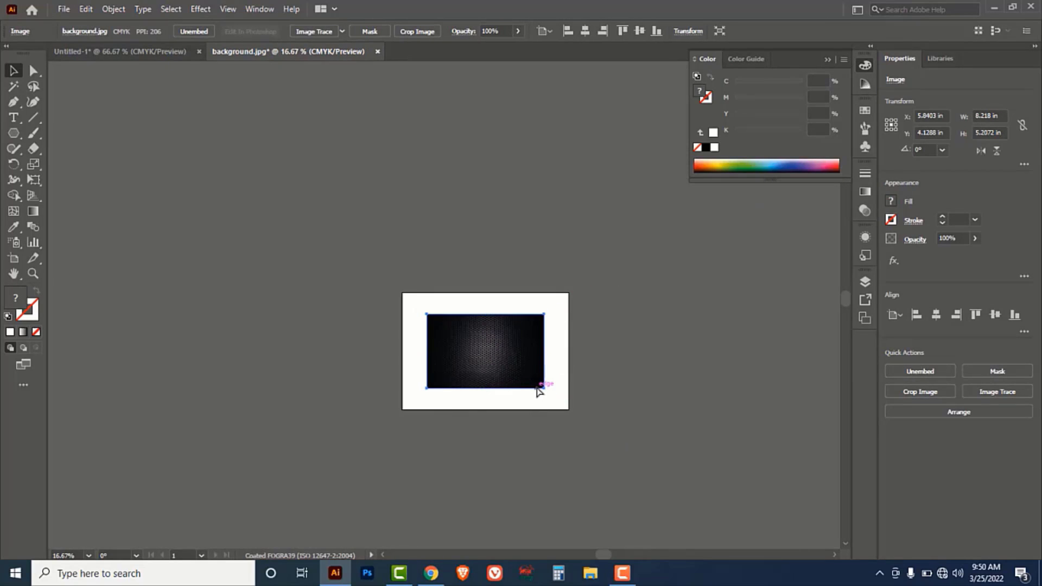
{"action": "key", "text": "Delete"}
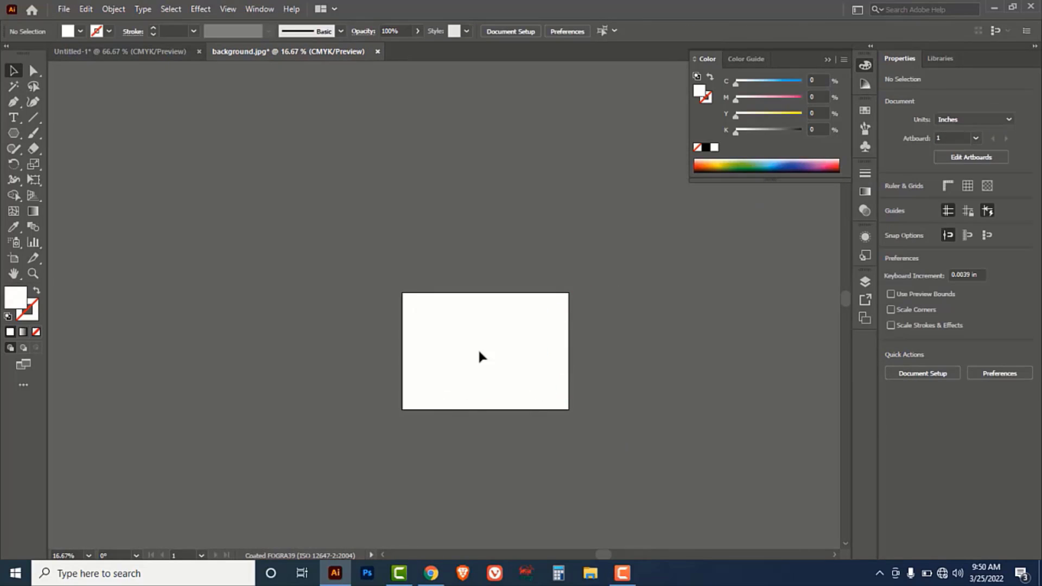
Paste the background image into the logo document, enlarge it to about 10.8 by 6.8 in and centre it over the logo
{"action": "left_click", "coordinate": [113, 51]}
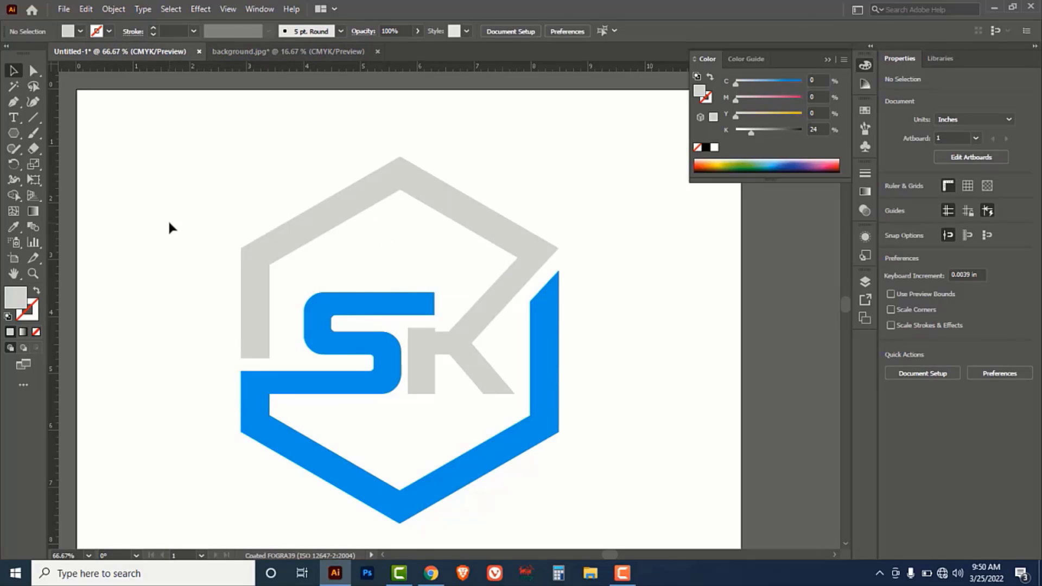
{"action": "left_click", "coordinate": [86, 8]}
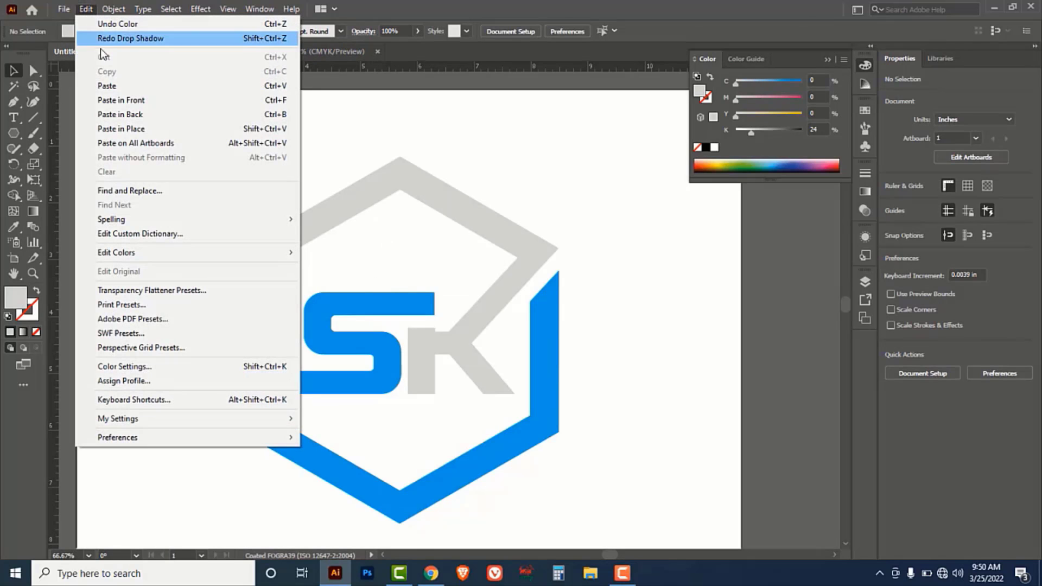
{"action": "left_click", "coordinate": [274, 87]}
{"action": "left_click_drag", "start_coordinate": [504, 269], "coordinate": [448, 319]}
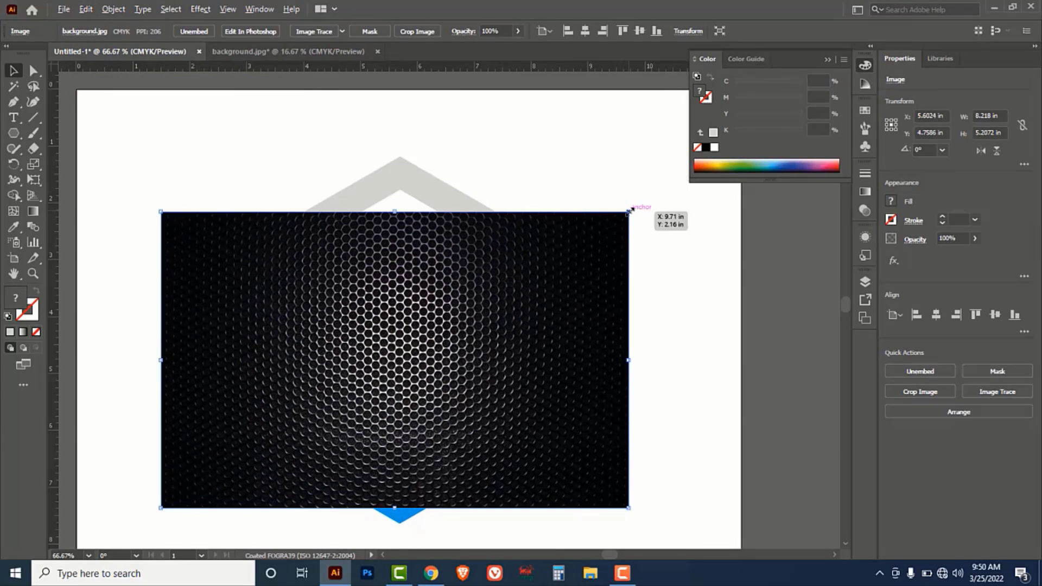
{"action": "left_click_drag", "start_coordinate": [628, 210], "coordinate": [701, 161]}
{"action": "left_click_drag", "start_coordinate": [515, 305], "coordinate": [520, 288]}
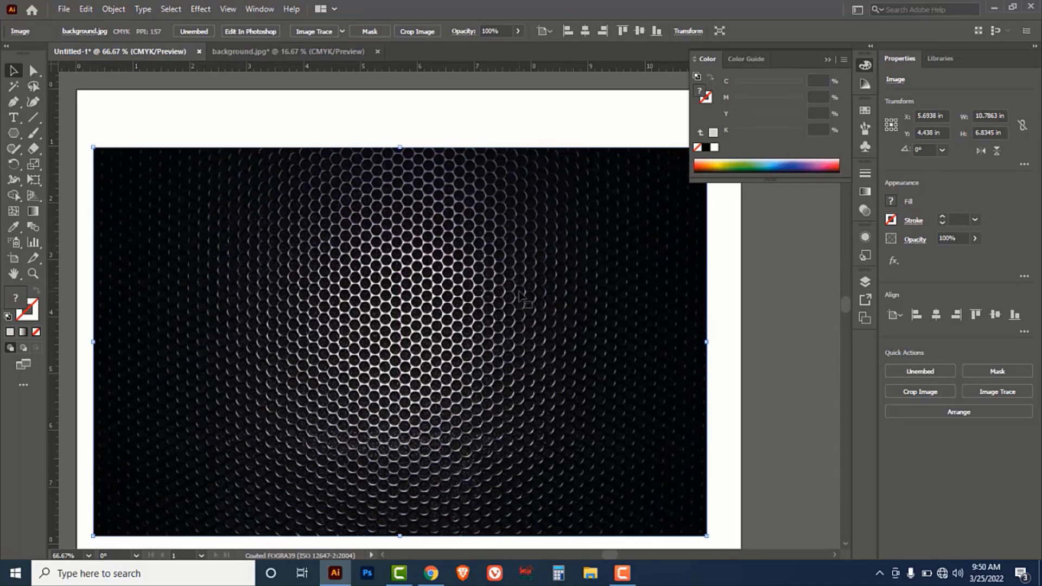
Send the background image to the back behind the logo and deselect it
{"action": "right_click", "coordinate": [577, 289]}
{"action": "mouse_move", "coordinate": [629, 395]}
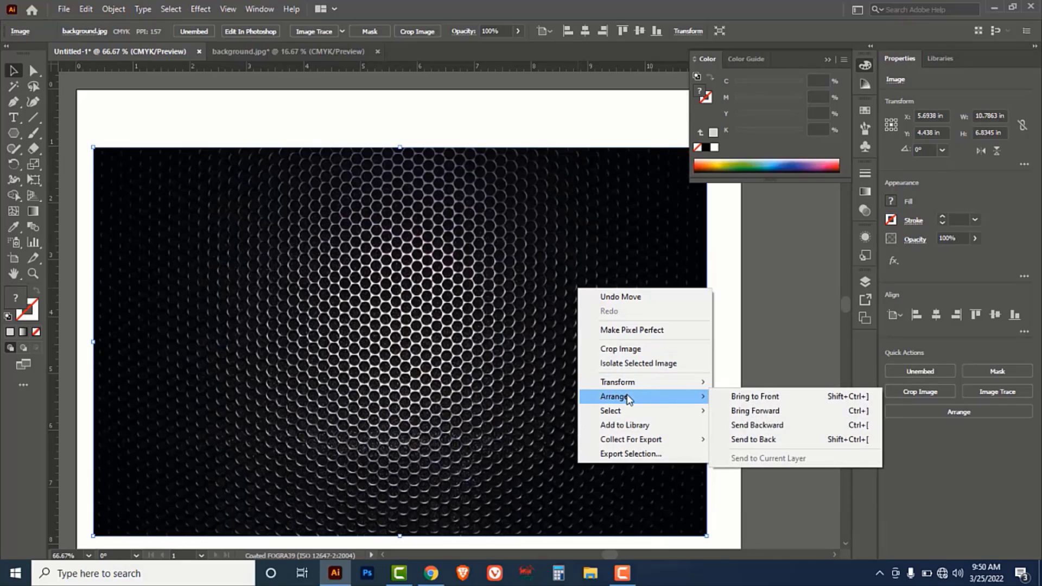
{"action": "left_click", "coordinate": [755, 444]}
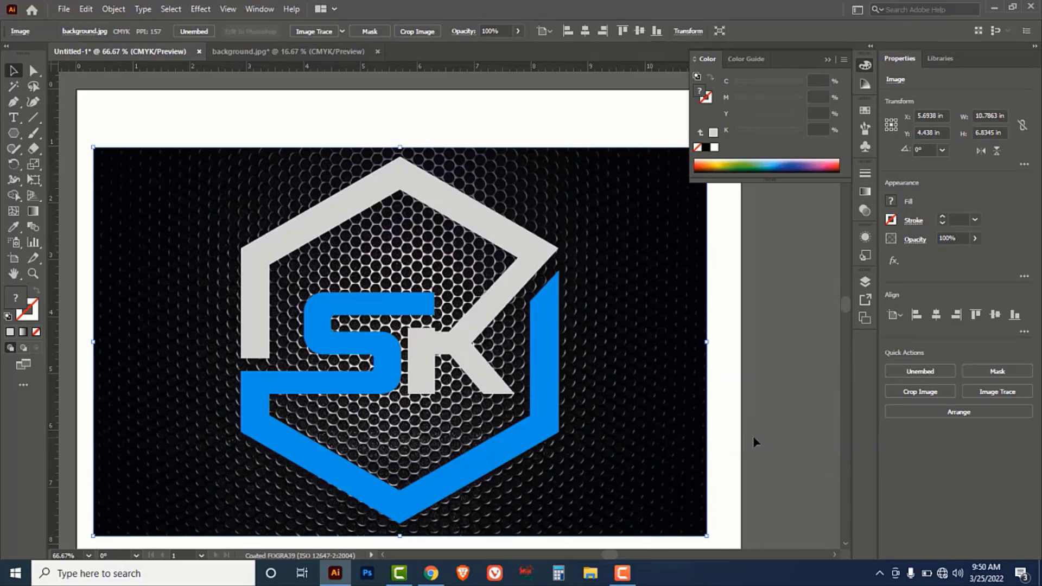
{"action": "left_click", "coordinate": [148, 117]}
Draw an upright hexagon about 2.7 in wide at the artboard's upper left, with no fill and a yellow stroke of C 0%, Y 100%
{"action": "left_click_drag", "start_coordinate": [13, 133], "coordinate": [76, 185]}
{"action": "left_click_drag", "start_coordinate": [183, 190], "coordinate": [256, 234]}
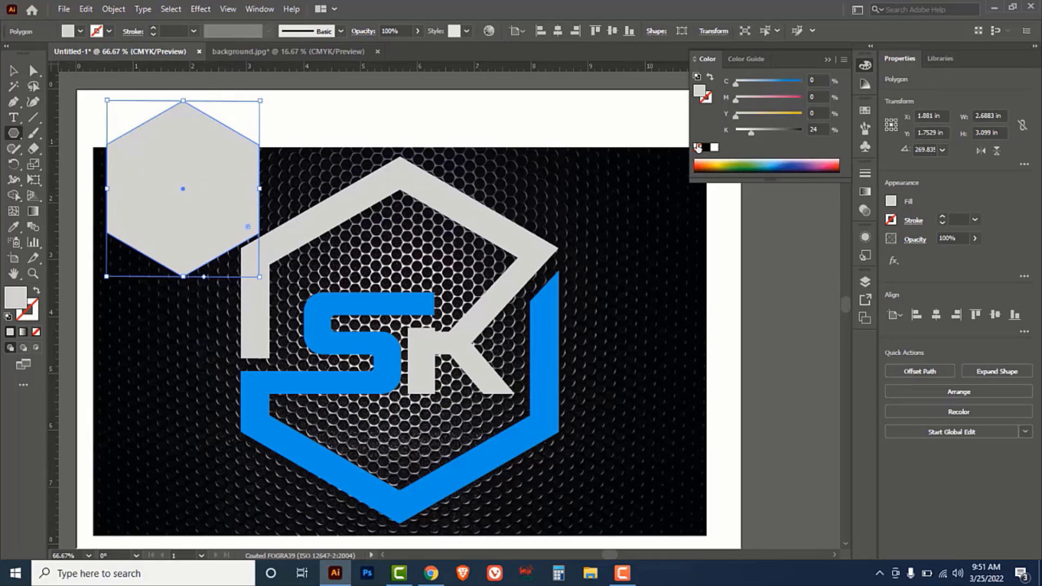
{"action": "left_click", "coordinate": [697, 147]}
{"action": "left_click", "coordinate": [707, 99]}
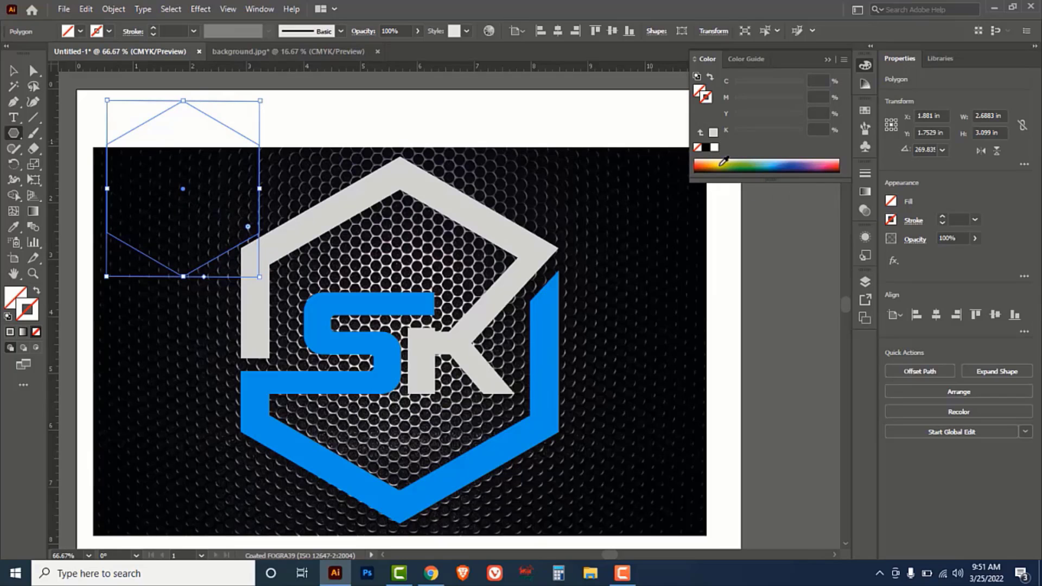
{"action": "left_click", "coordinate": [721, 164]}
{"action": "left_click_drag", "start_coordinate": [794, 116], "coordinate": [825, 118]}
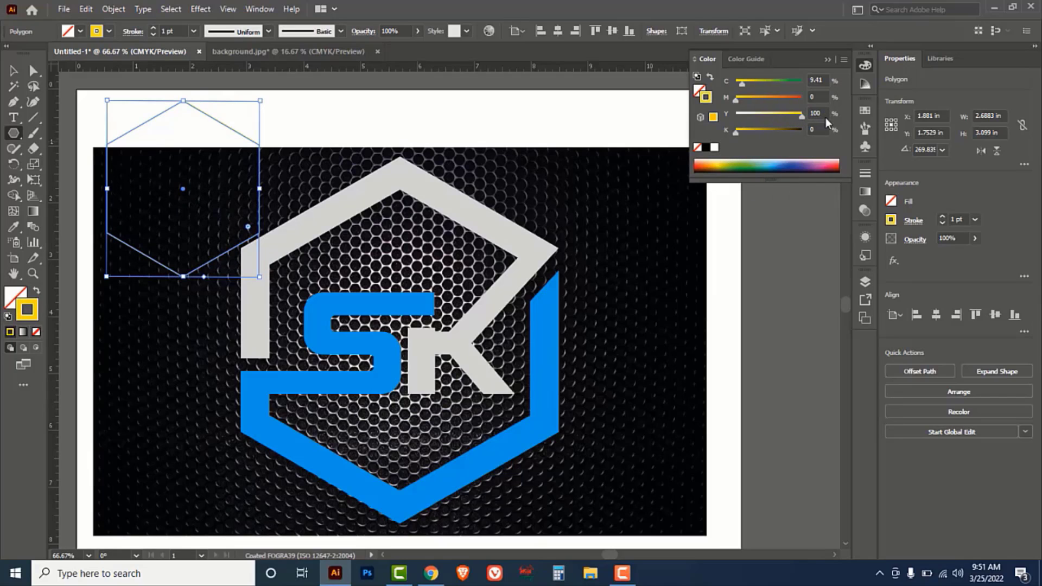
{"action": "left_click_drag", "start_coordinate": [743, 83], "coordinate": [703, 80]}
Move the yellow hexagon over the logo and scale it to about 5.58 by 6.44 in to match the logo's outer edges
{"action": "left_click", "coordinate": [14, 71]}
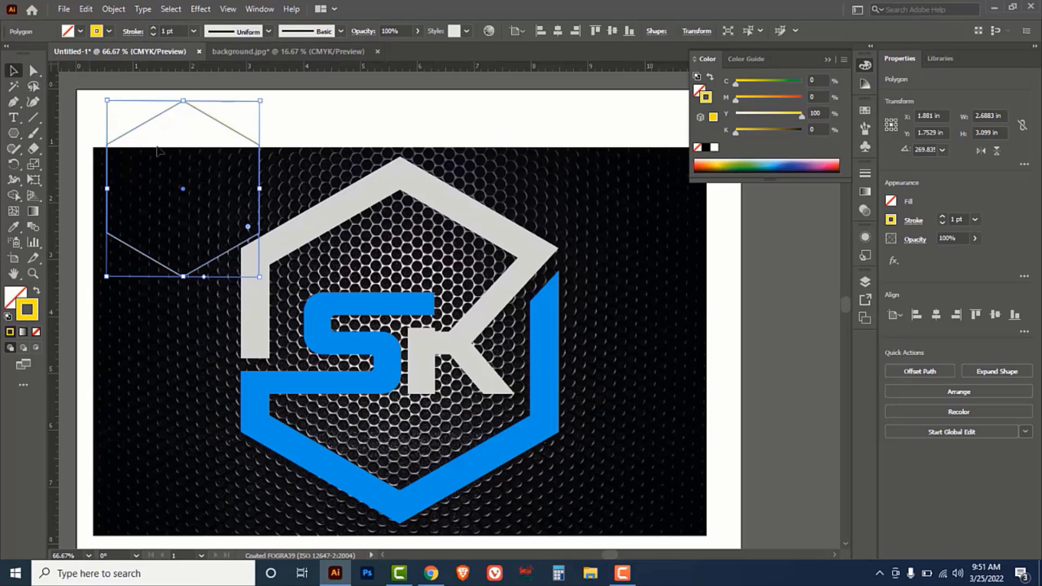
{"action": "left_click_drag", "start_coordinate": [244, 137], "coordinate": [451, 212]}
{"action": "left_click_drag", "start_coordinate": [466, 347], "coordinate": [597, 499]}
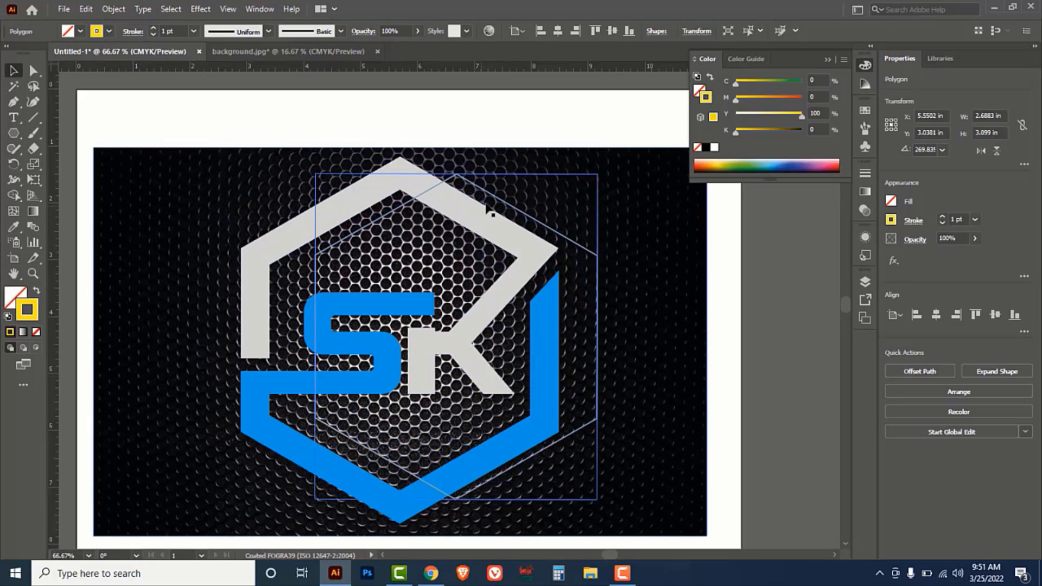
{"action": "left_click_drag", "start_coordinate": [496, 197], "coordinate": [442, 179]}
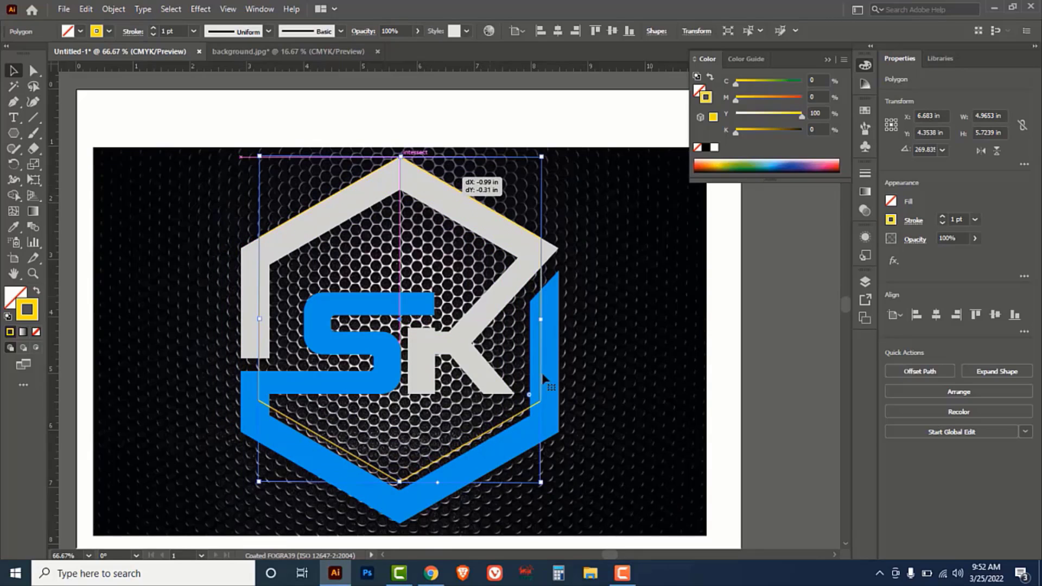
{"action": "left_click_drag", "start_coordinate": [544, 378], "coordinate": [544, 378]}
{"action": "left_click_drag", "start_coordinate": [543, 484], "coordinate": [586, 515]}
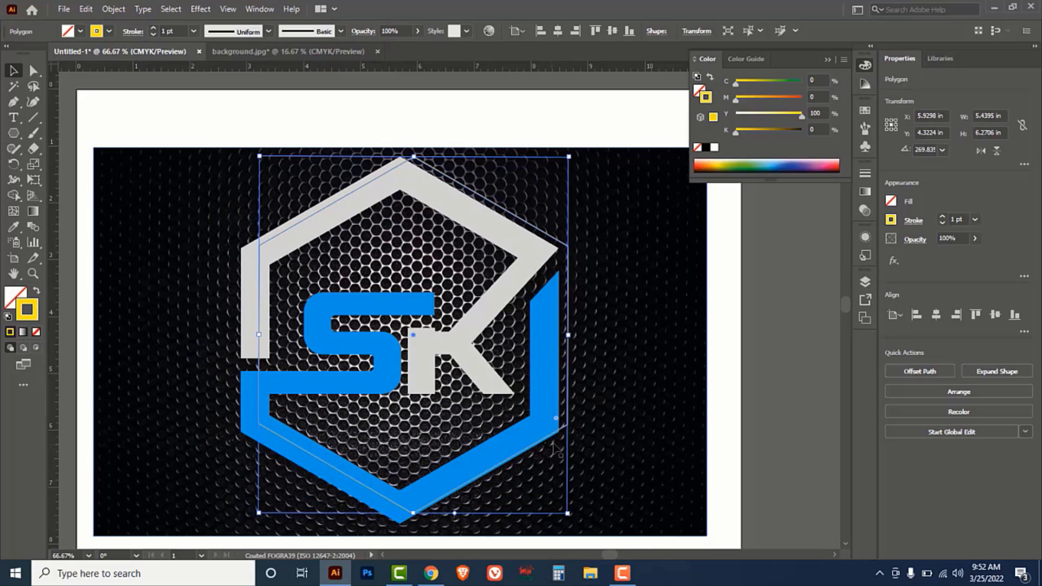
{"action": "left_click_drag", "start_coordinate": [563, 431], "coordinate": [550, 438]}
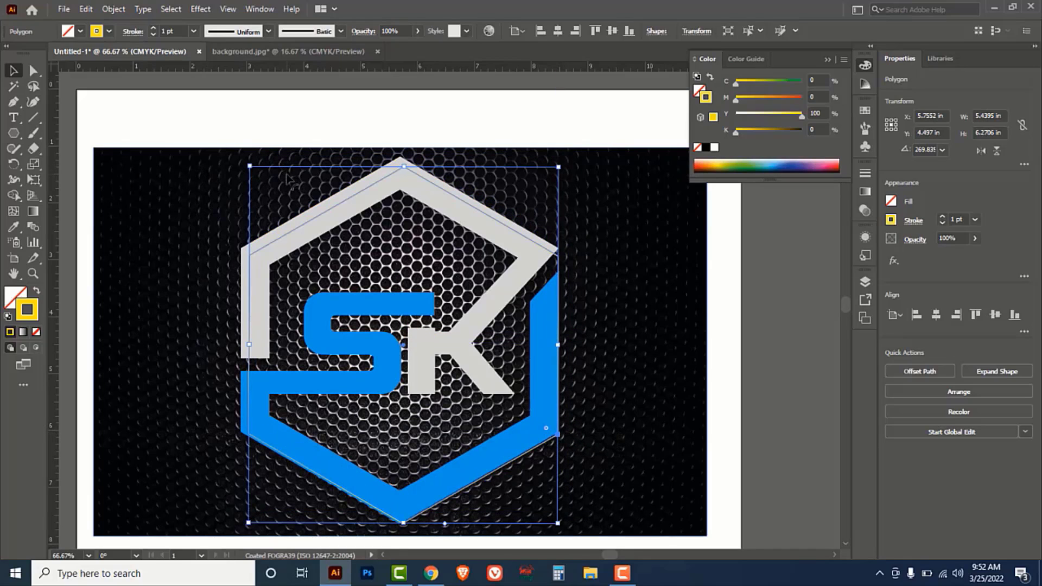
{"action": "left_click_drag", "start_coordinate": [250, 165], "coordinate": [235, 157]}
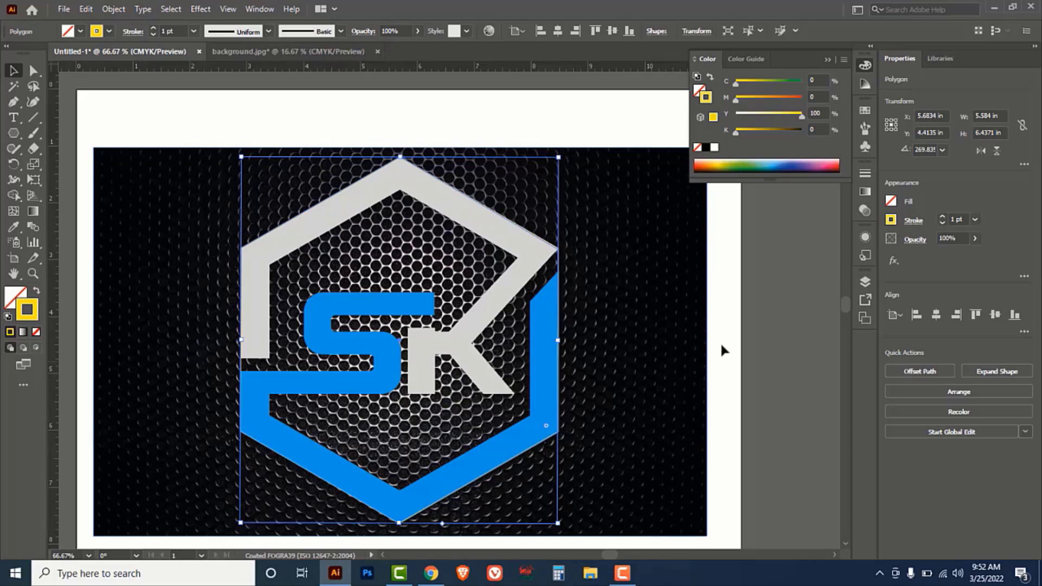
Make a clipping mask from the yellow-outlined hexagon and the dark mesh background image
{"action": "left_click", "coordinate": [672, 339], "text": "shift"}
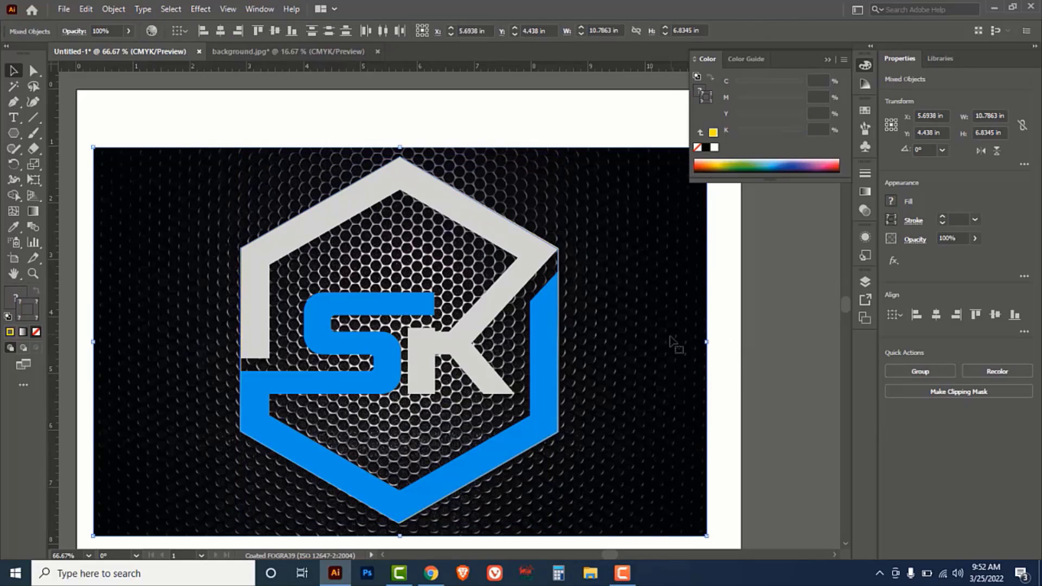
{"action": "left_click", "coordinate": [762, 312]}
{"action": "left_click", "coordinate": [559, 254]}
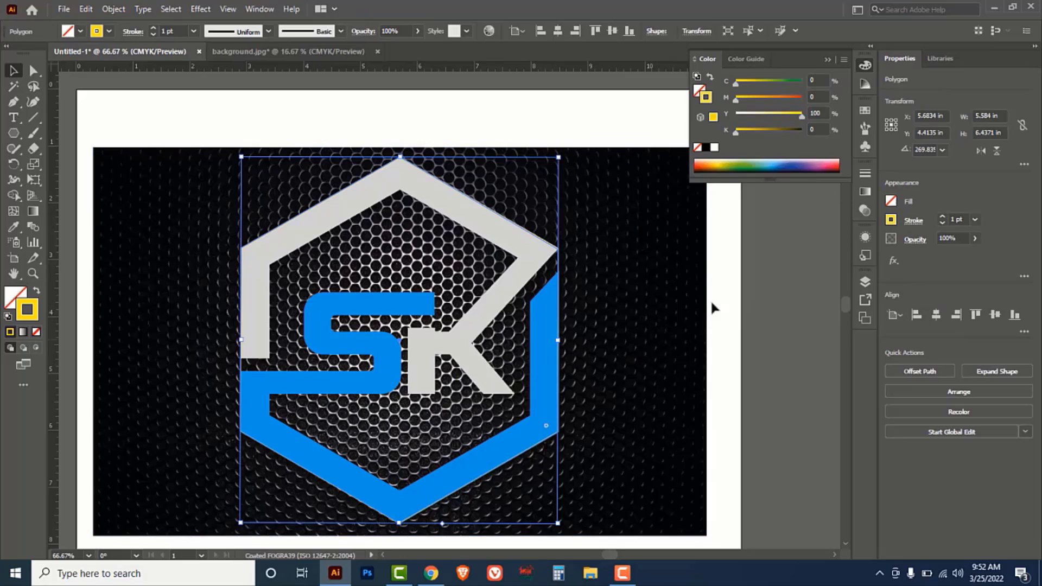
{"action": "left_click", "coordinate": [651, 325], "text": "shift"}
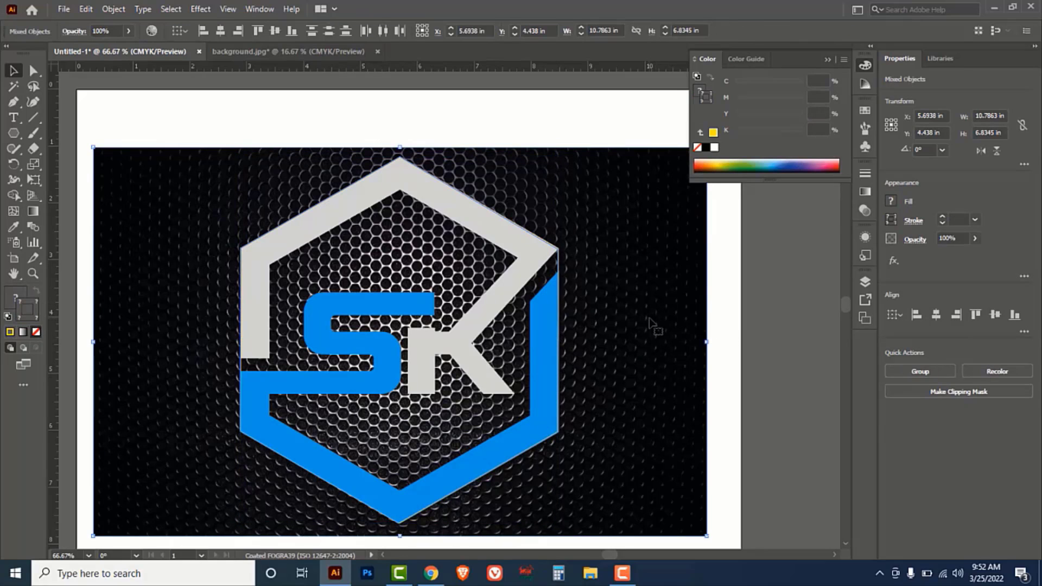
{"action": "right_click", "coordinate": [651, 325]}
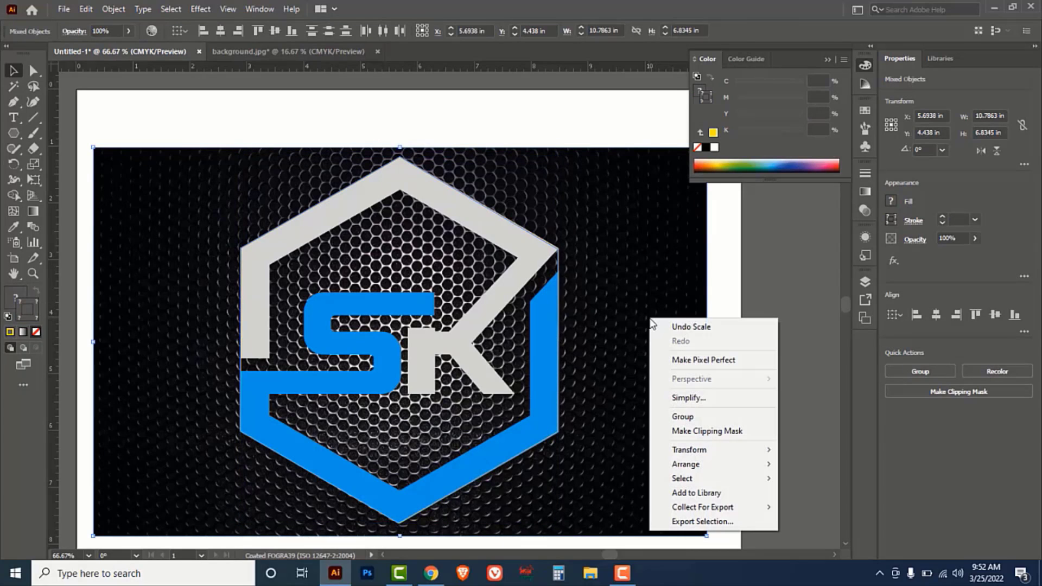
{"action": "left_click", "coordinate": [699, 431]}
{"action": "left_click", "coordinate": [686, 396]}
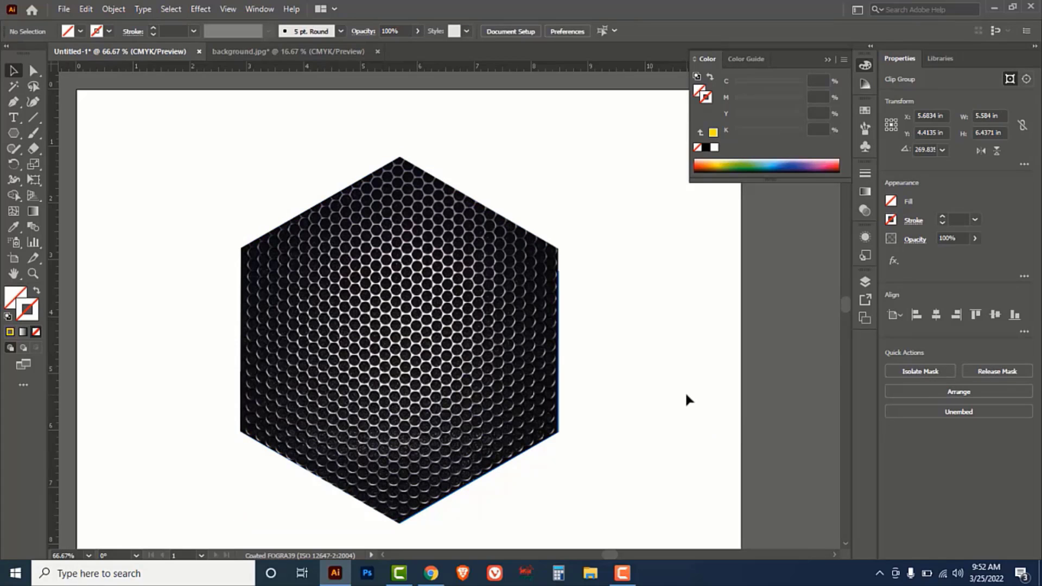
Send the clipped mesh hexagon to the back, behind the S and K shapes
{"action": "left_click", "coordinate": [456, 316]}
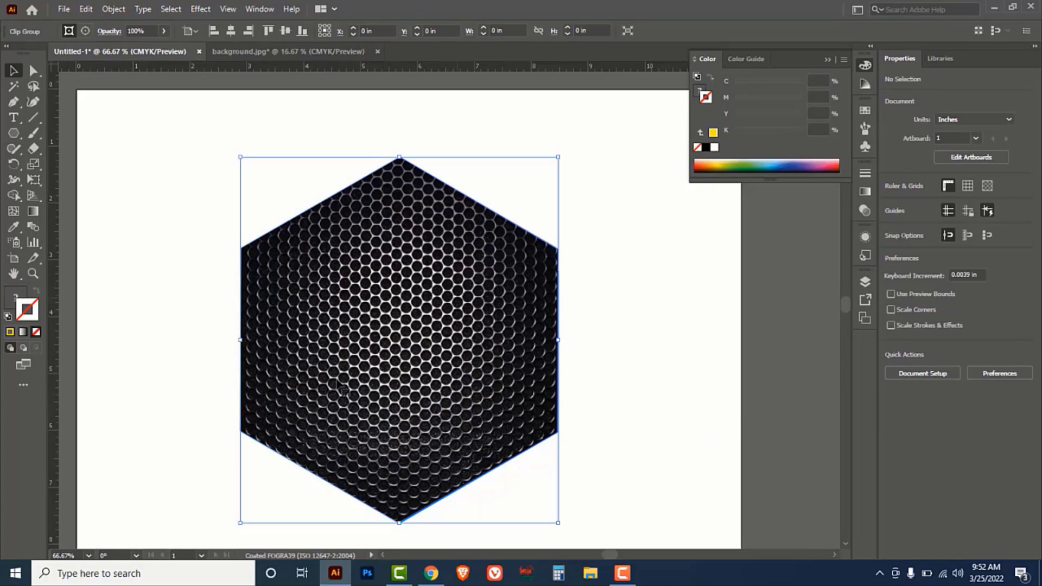
{"action": "right_click", "coordinate": [418, 340]}
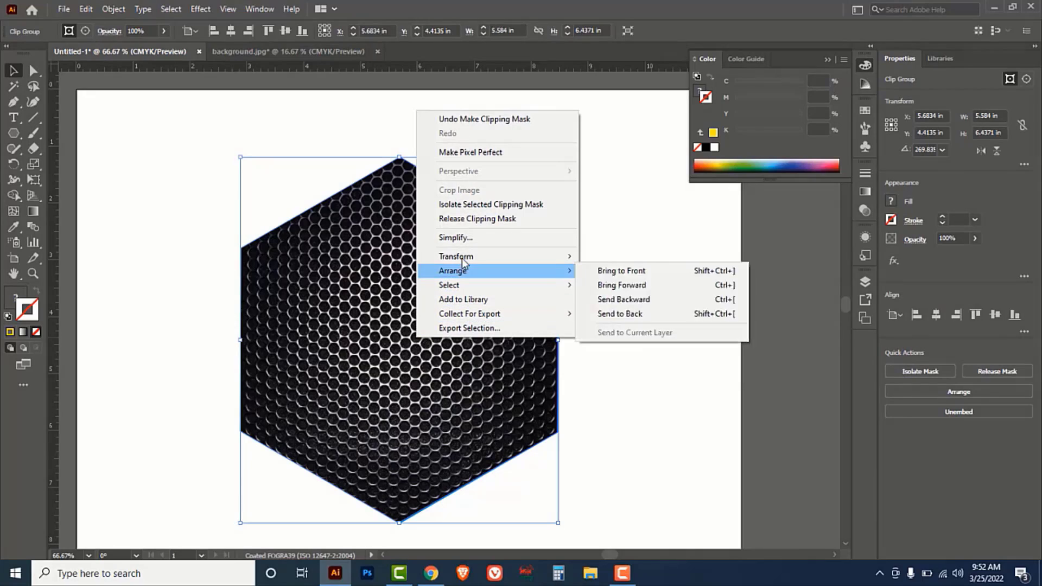
{"action": "mouse_move", "coordinate": [462, 271]}
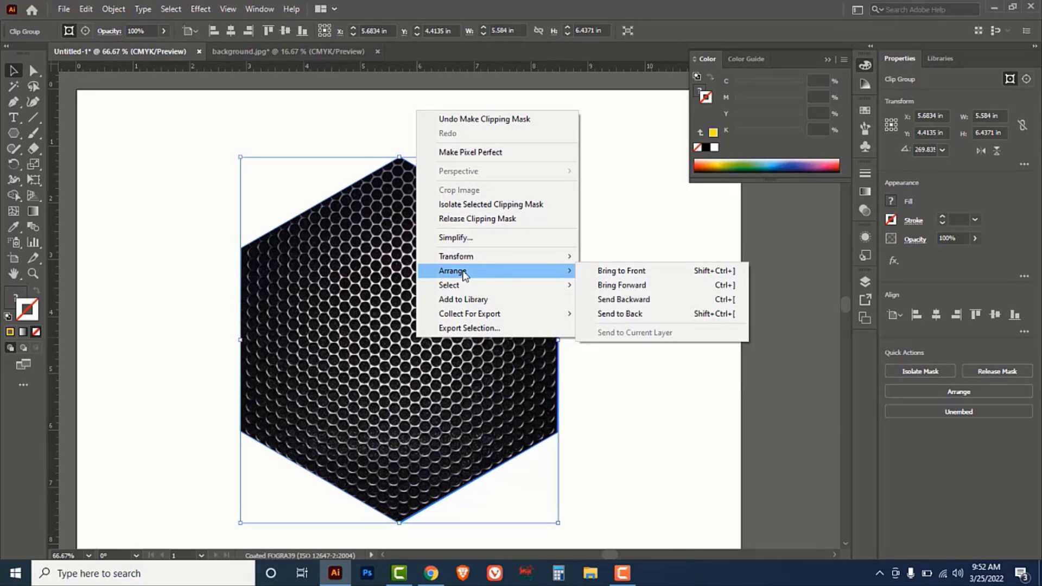
{"action": "left_click", "coordinate": [620, 314]}
{"action": "left_click", "coordinate": [648, 306]}
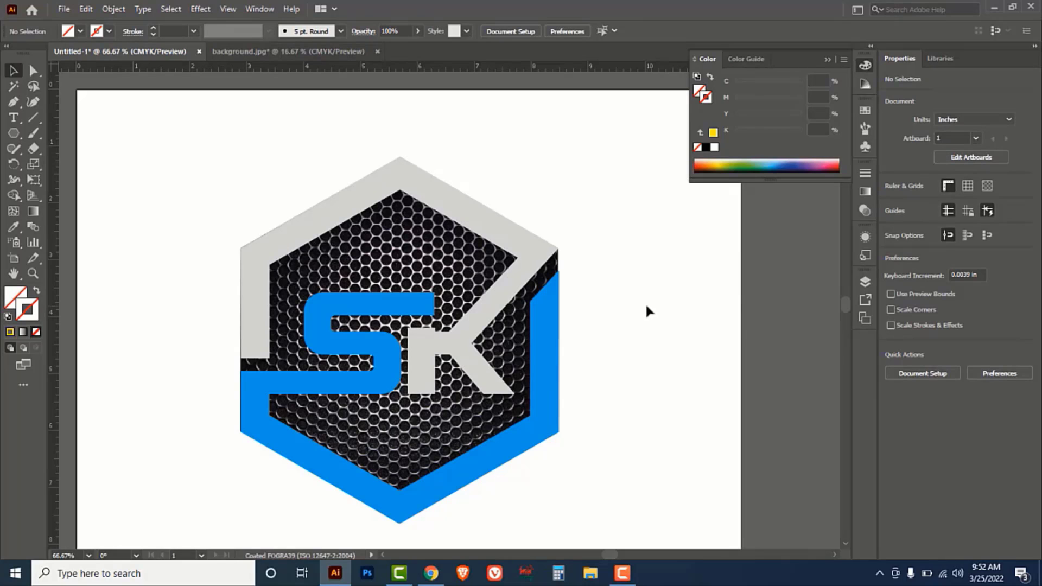
Recolor the grey K shape with a yellow fill of C 0, M 9, Y 100, K 0
{"action": "left_click", "coordinate": [503, 297]}
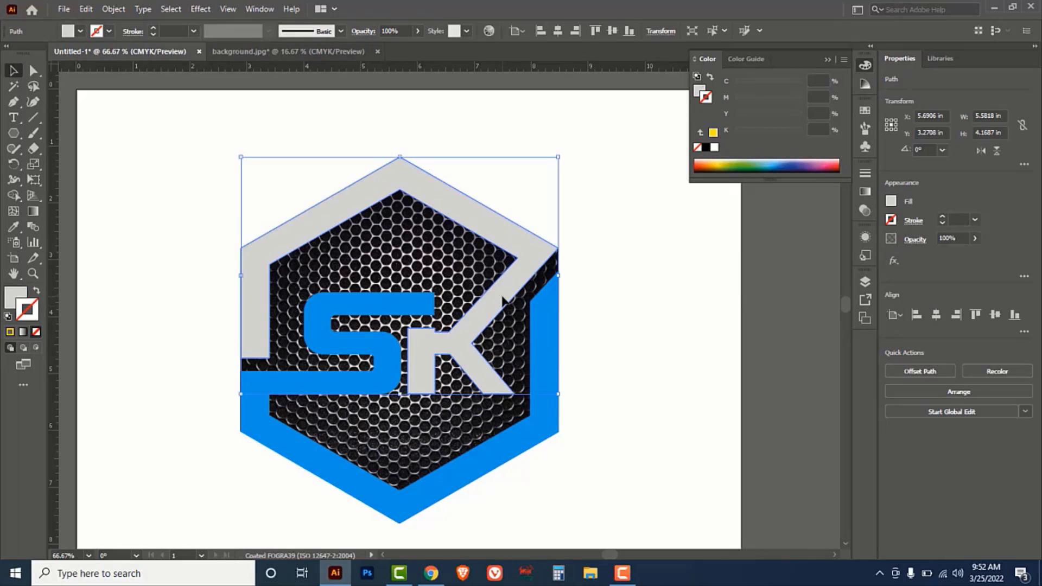
{"action": "left_click", "coordinate": [699, 93]}
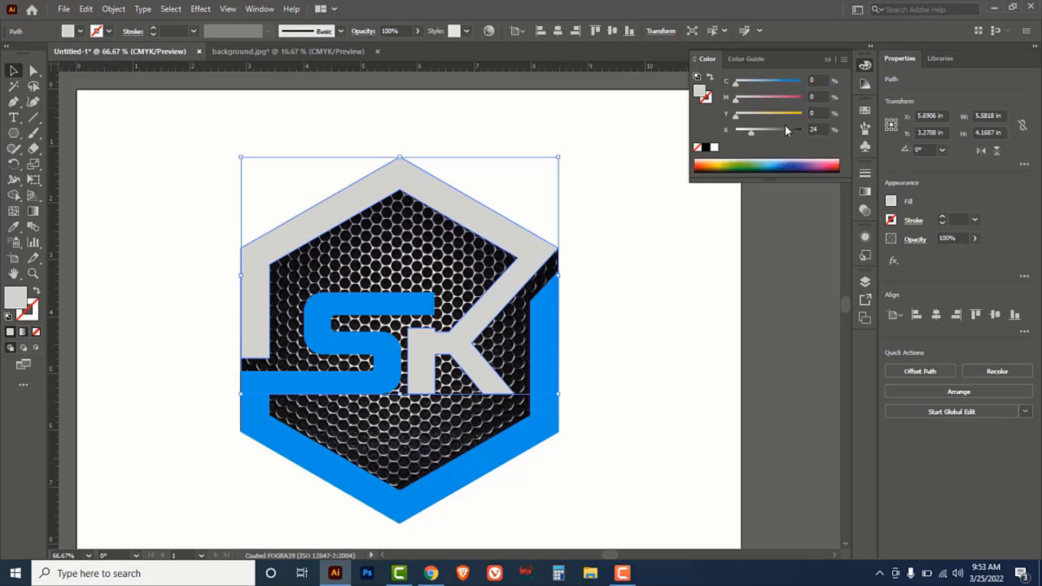
{"action": "left_click_drag", "start_coordinate": [736, 115], "coordinate": [721, 133]}
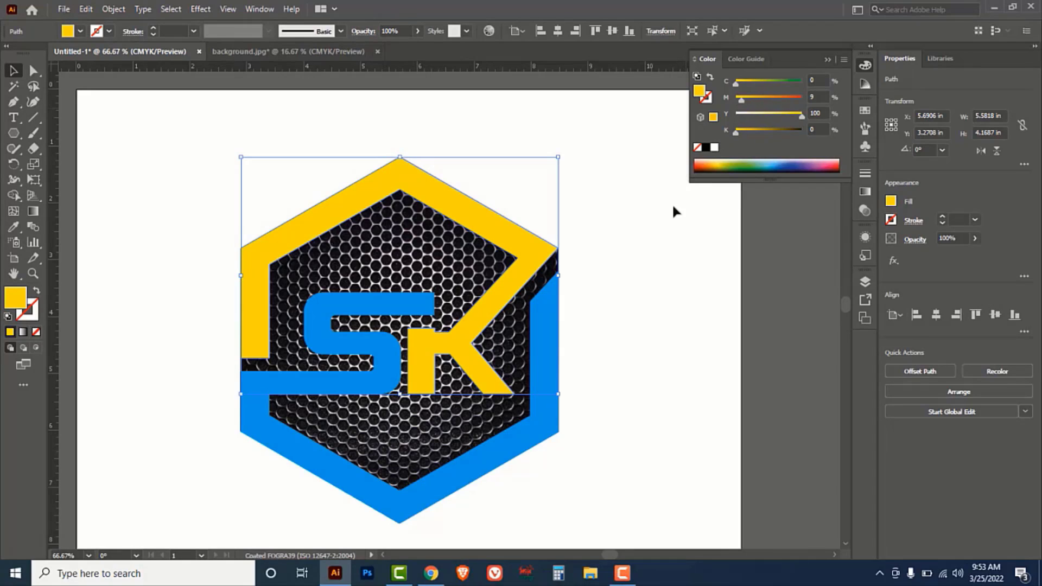
{"action": "left_click", "coordinate": [657, 225]}
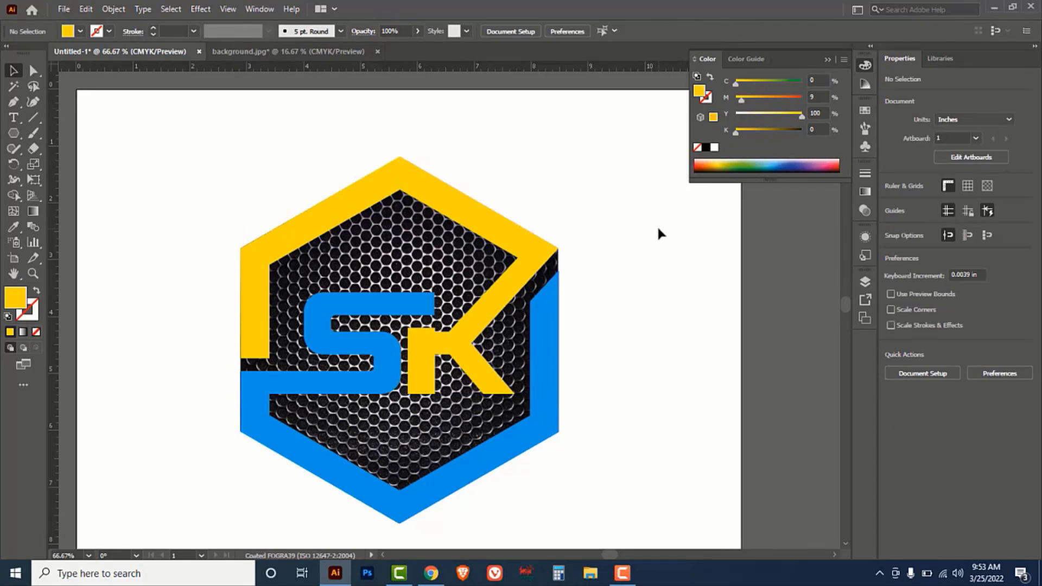
Apply a Multiply drop shadow to the S and K shapes with 75% opacity, 0.0972 in X and Y offsets and 0.0694 in blur
{"action": "left_click", "coordinate": [373, 344]}
{"action": "left_click", "coordinate": [474, 326], "text": "shift"}
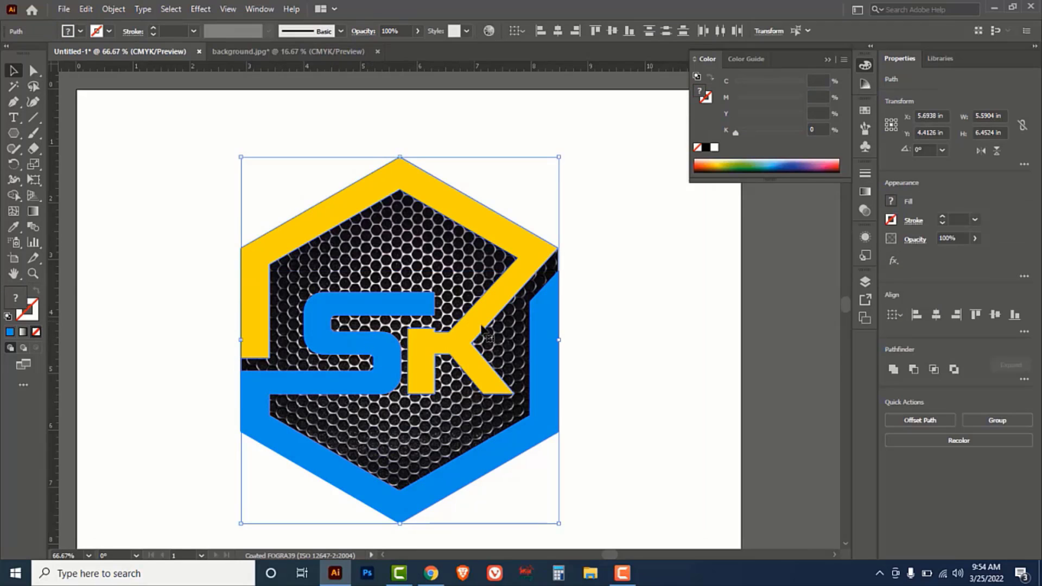
{"action": "left_click", "coordinate": [201, 10]}
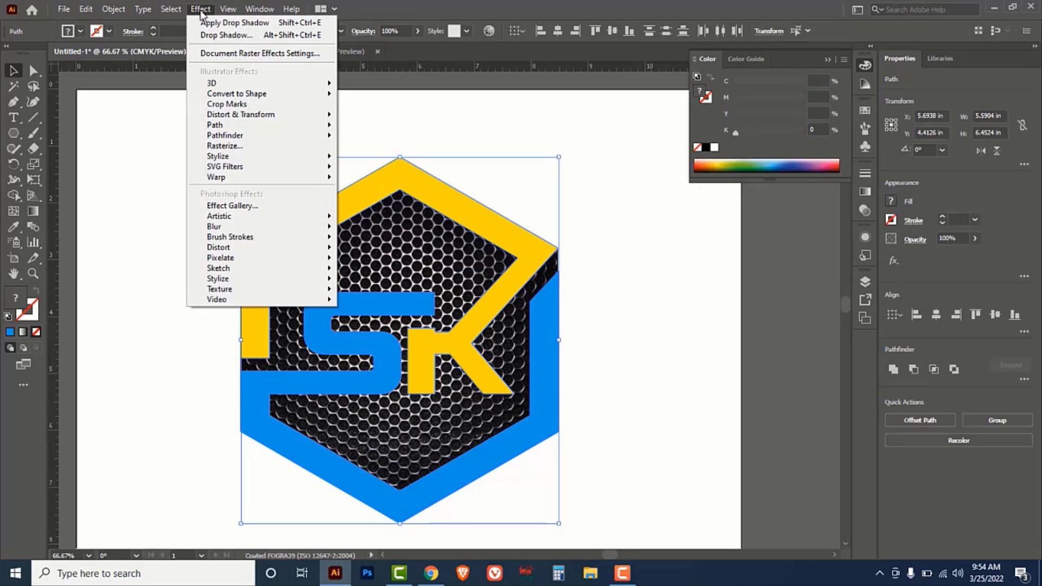
{"action": "mouse_move", "coordinate": [239, 157]}
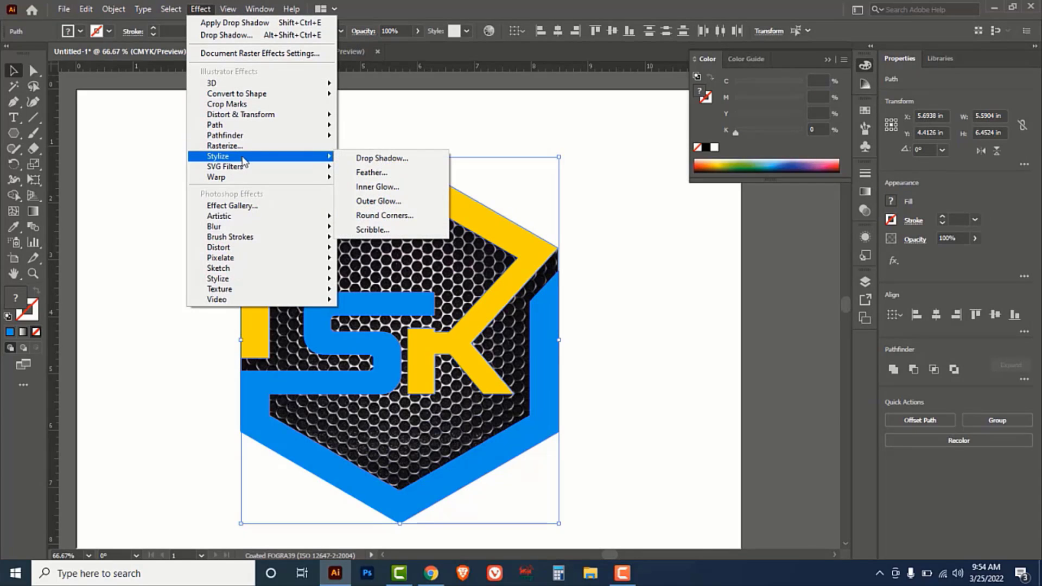
{"action": "left_click", "coordinate": [379, 157]}
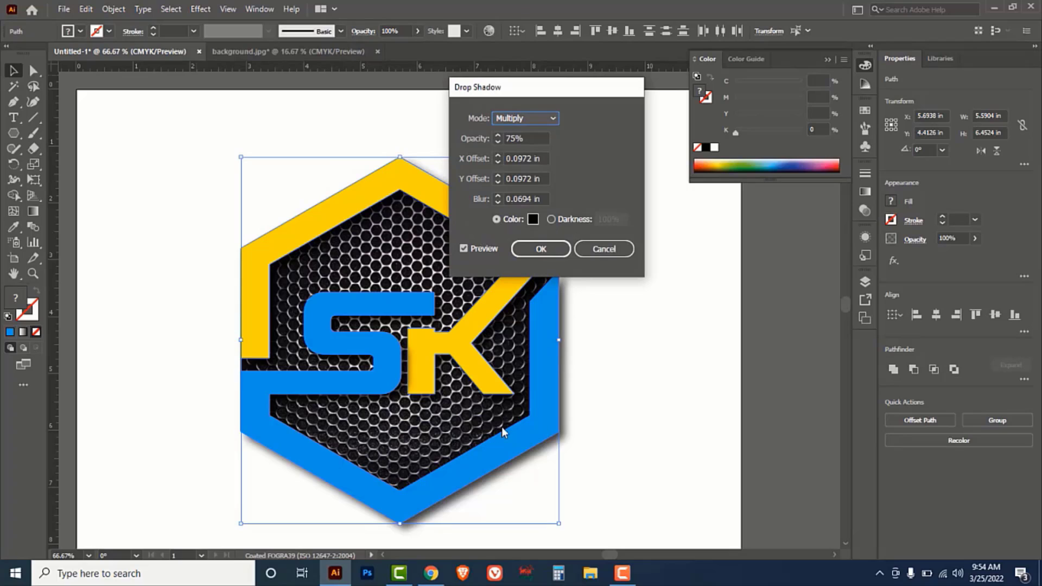
{"action": "left_click", "coordinate": [540, 250]}
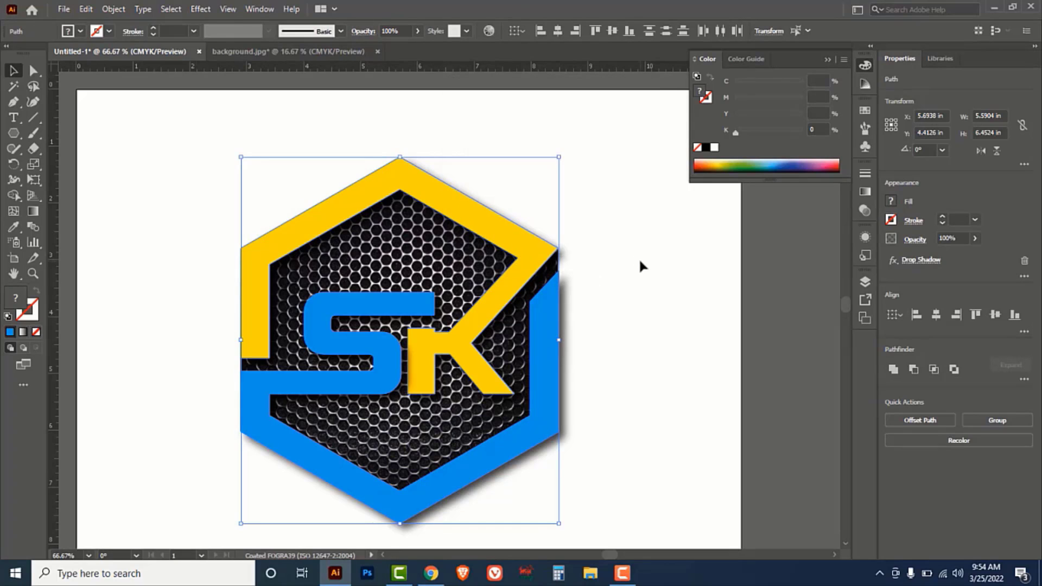
{"action": "left_click", "coordinate": [639, 258]}
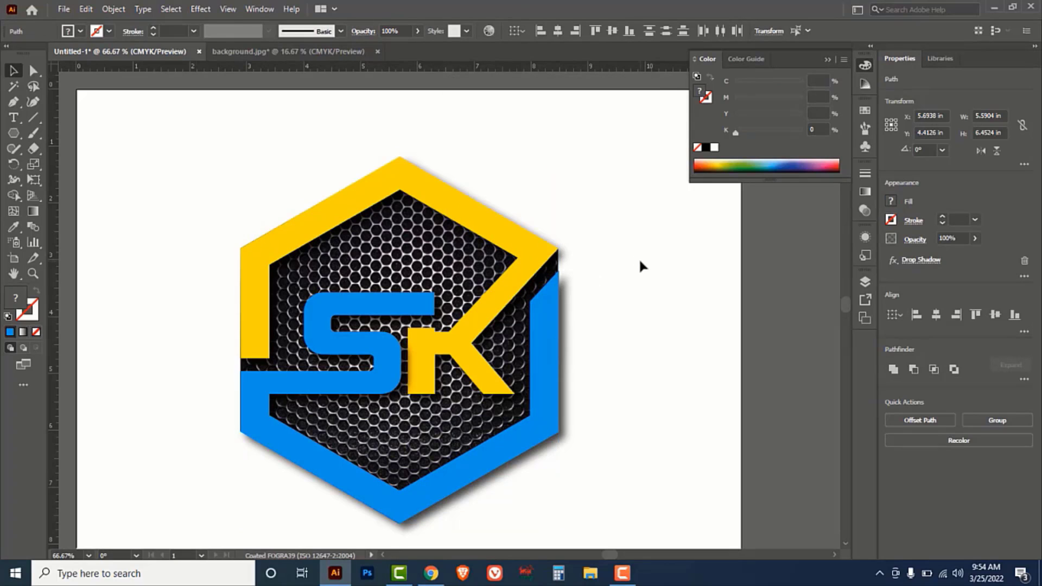
Recolor the blue S shape with a red fill of C 0, M 100, Y 100, K 0
{"action": "left_click", "coordinate": [552, 345]}
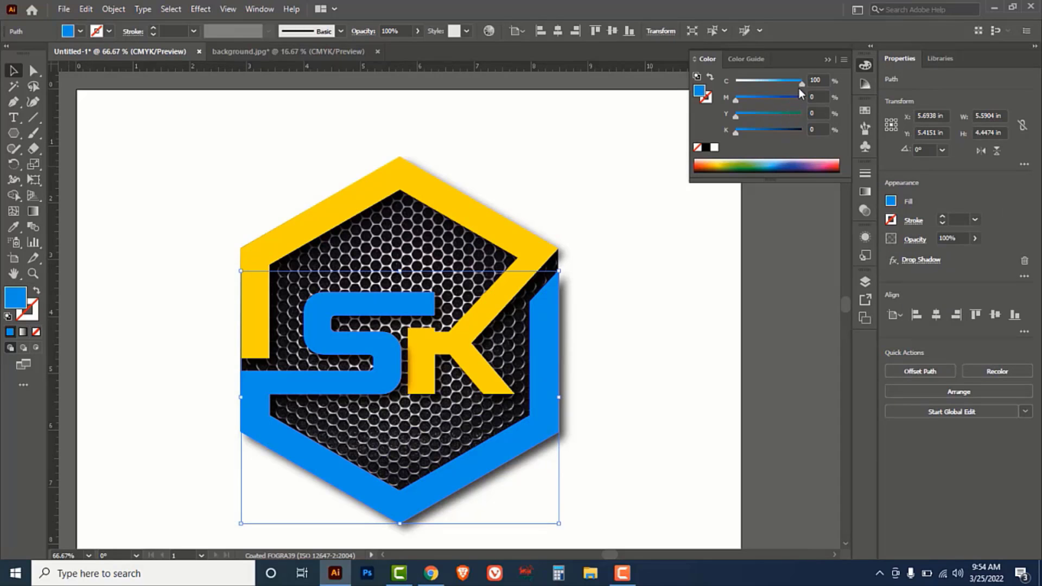
{"action": "left_click_drag", "start_coordinate": [736, 115], "coordinate": [682, 77]}
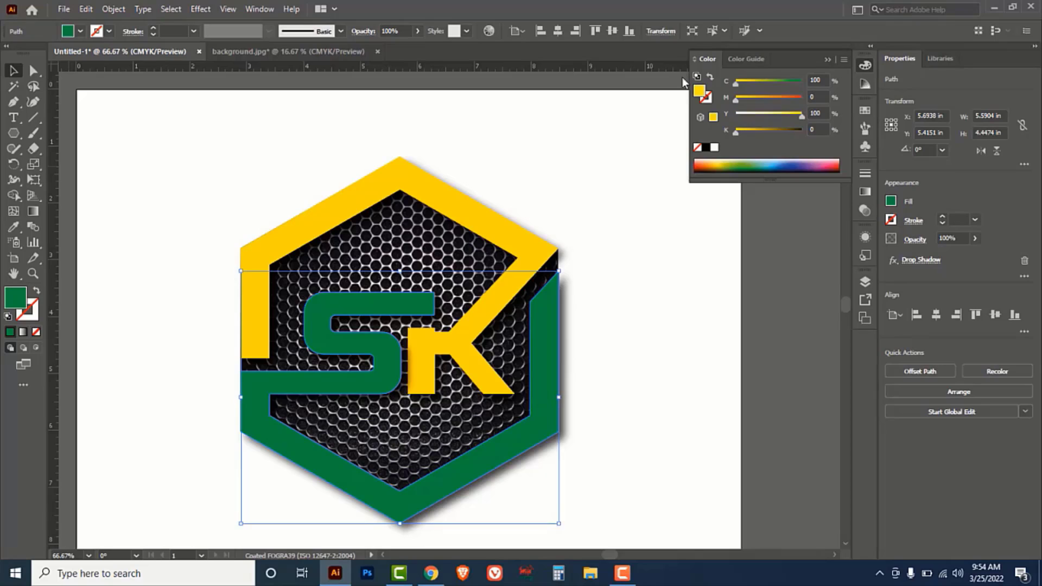
{"action": "left_click_drag", "start_coordinate": [737, 99], "coordinate": [824, 102]}
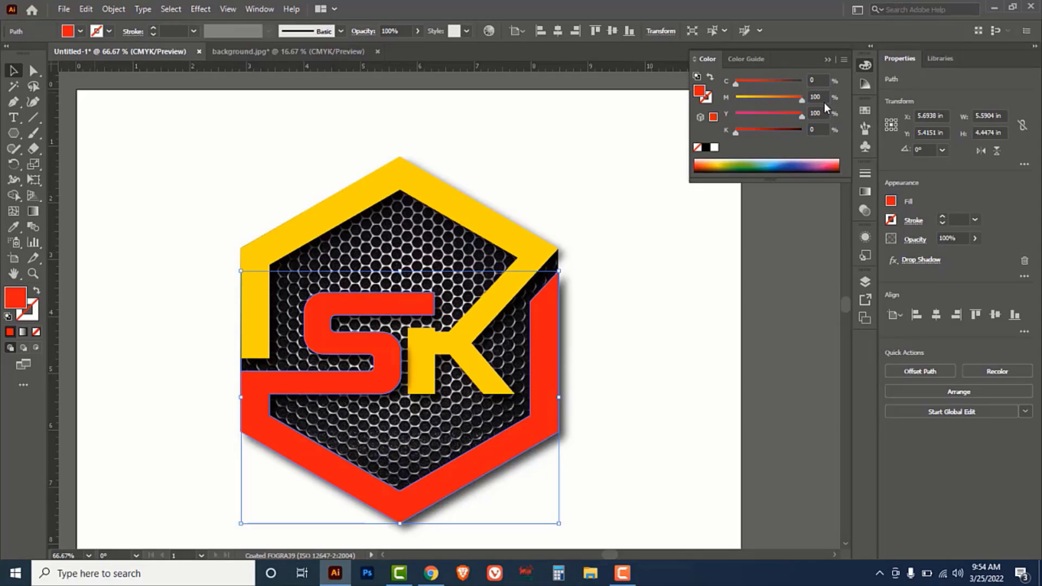
{"action": "left_click", "coordinate": [714, 147]}
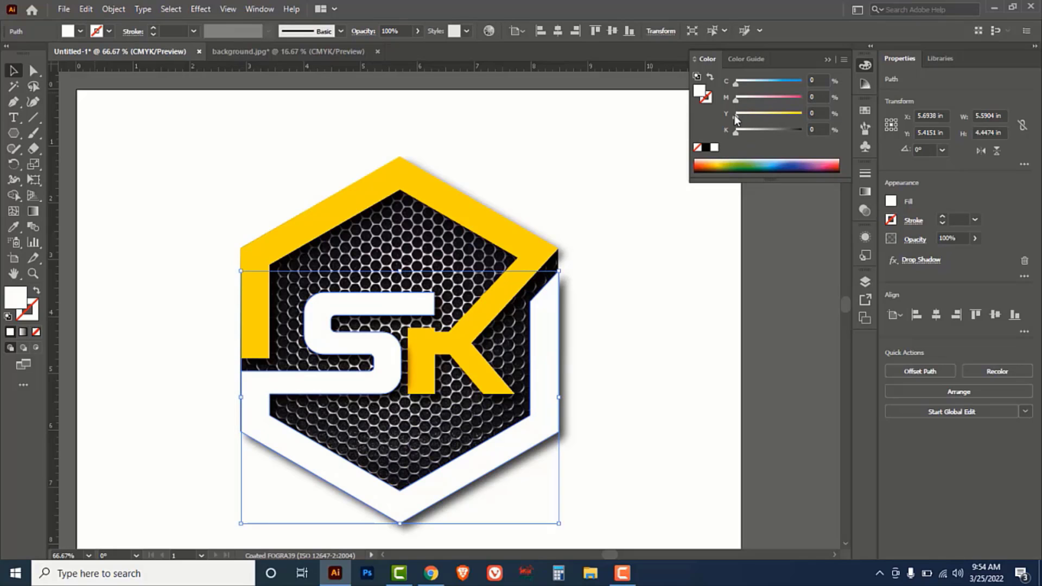
{"action": "left_click_drag", "start_coordinate": [734, 115], "coordinate": [835, 116]}
{"action": "left_click_drag", "start_coordinate": [735, 98], "coordinate": [818, 98]}
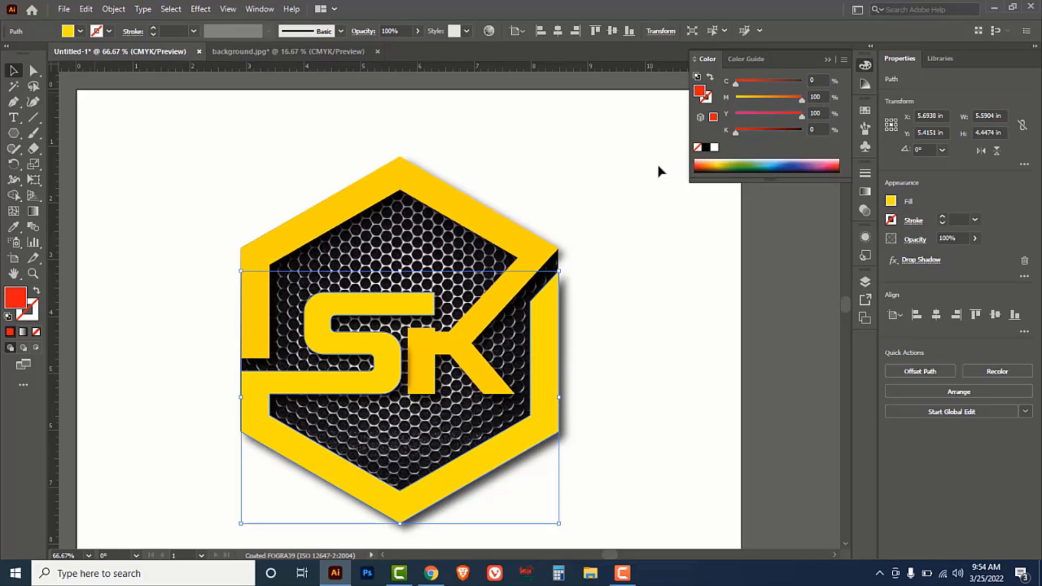
{"action": "left_click", "coordinate": [609, 161]}
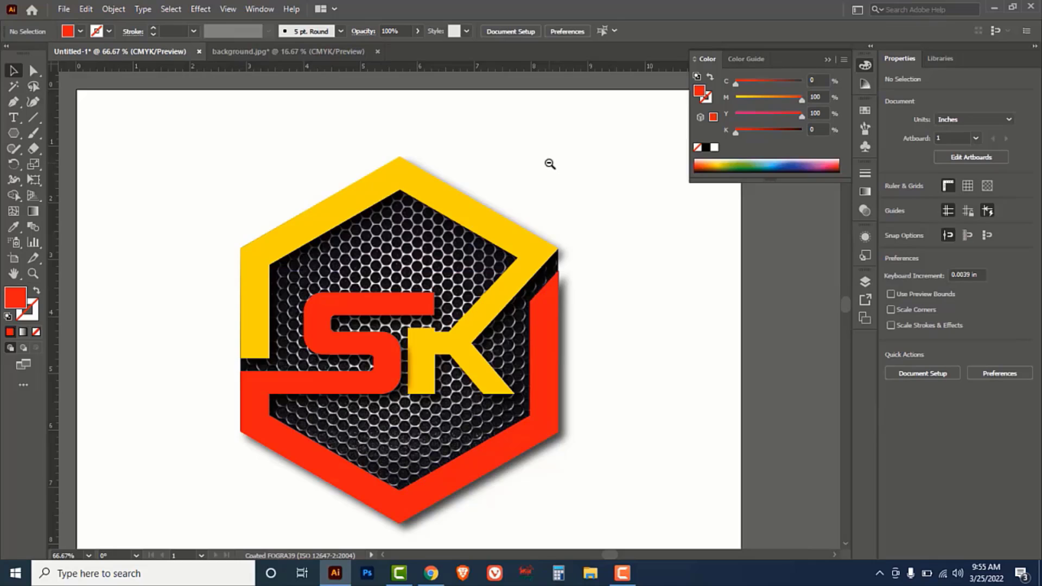
{"action": "left_click", "coordinate": [550, 164], "text": "alt"}
{"action": "scroll", "coordinate": [546, 245], "scroll_direction": "down", "scroll_amount": 3}
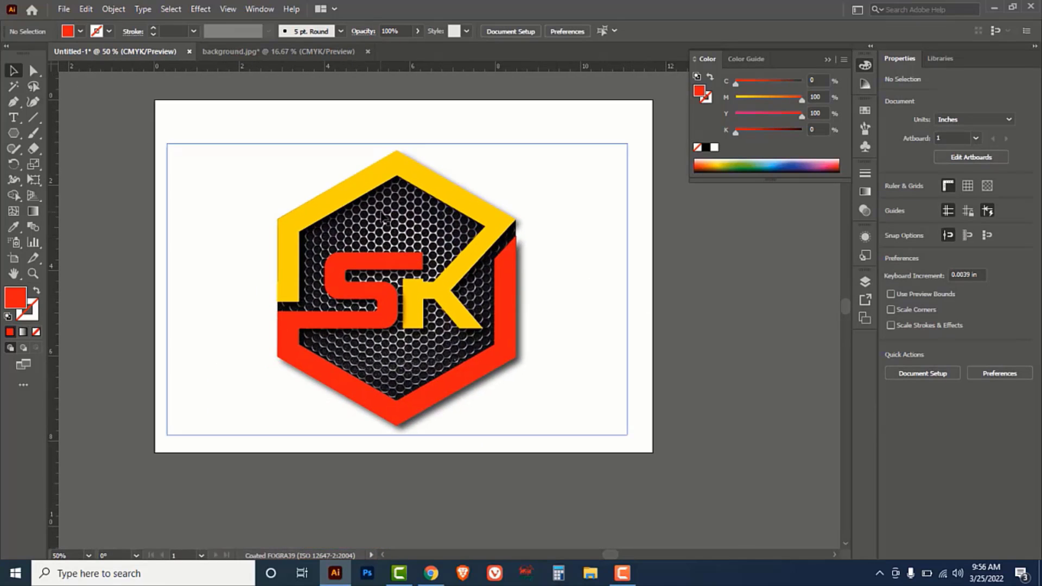
{"action": "left_click_drag", "start_coordinate": [392, 227], "coordinate": [260, 238]}
{"action": "key", "text": "ctrl+shift+b"}
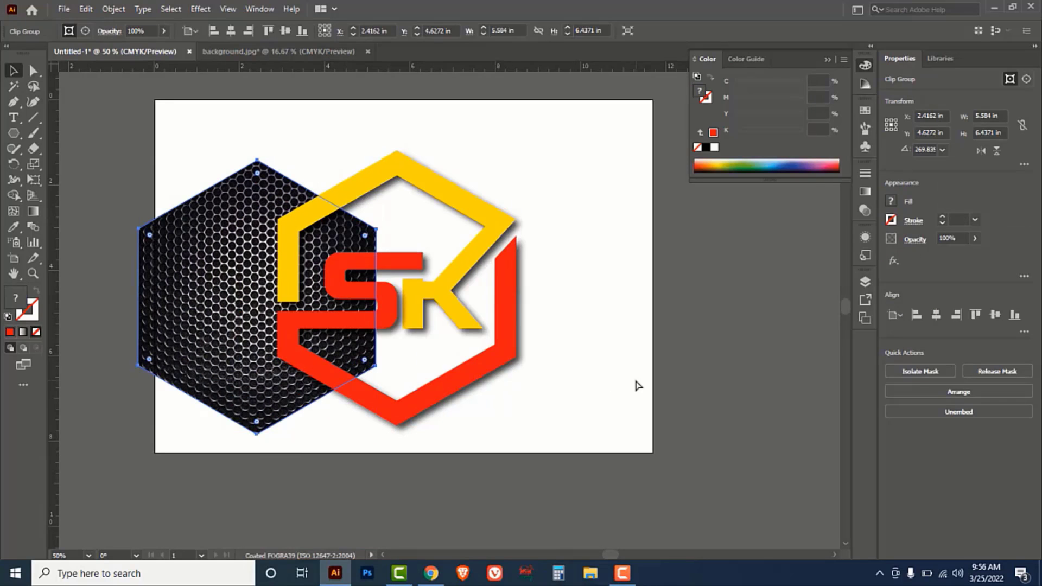
{"action": "key", "text": "ctrl+z"}
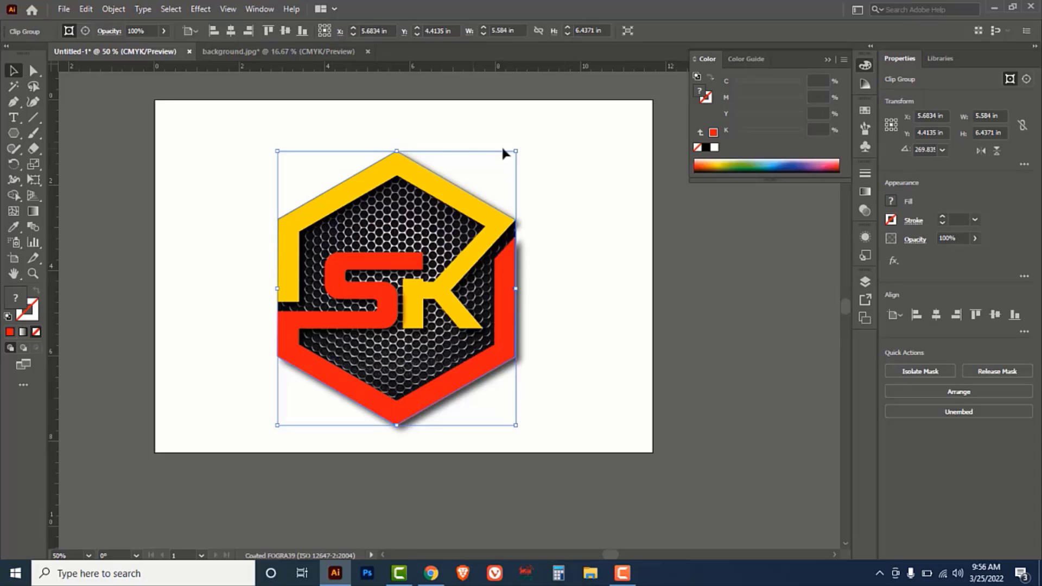
Enlarge the mesh hexagon proportionally from its center so it extends as a border around the S and K shapes
{"action": "left_click_drag", "start_coordinate": [515, 152], "coordinate": [630, 203]}
{"action": "left_click", "coordinate": [630, 203]}
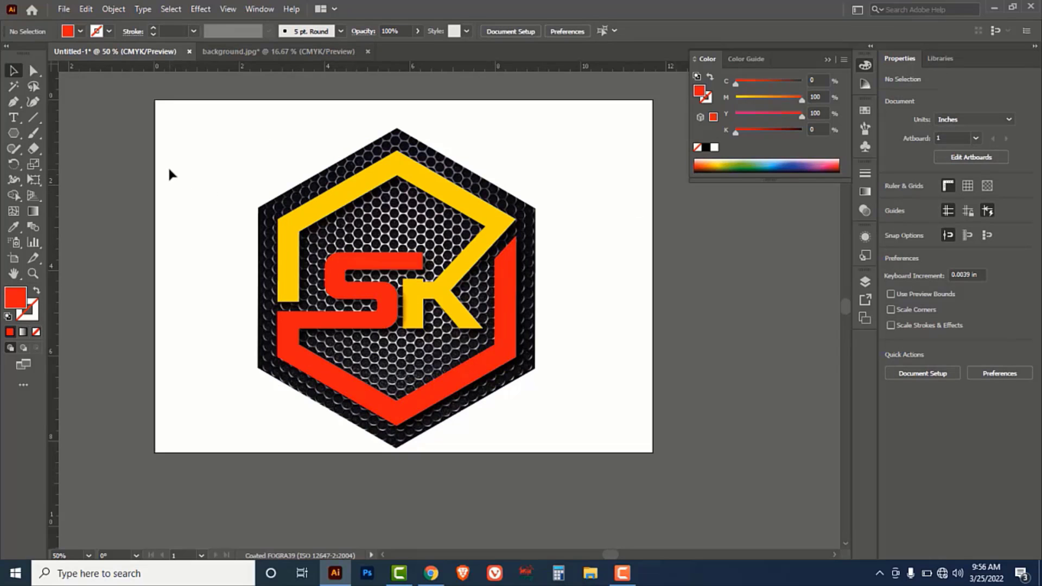
Save the document as "sk logo illustrator" in Adobe Illustrator (*.AI) format with the offered Illustrator options
{"action": "left_click", "coordinate": [63, 9]}
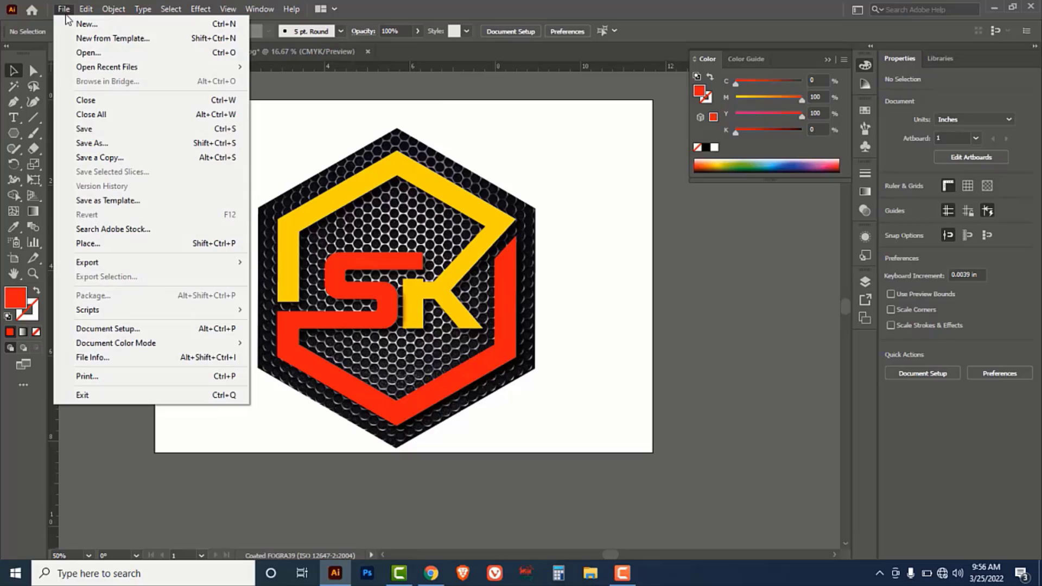
{"action": "left_click", "coordinate": [90, 130]}
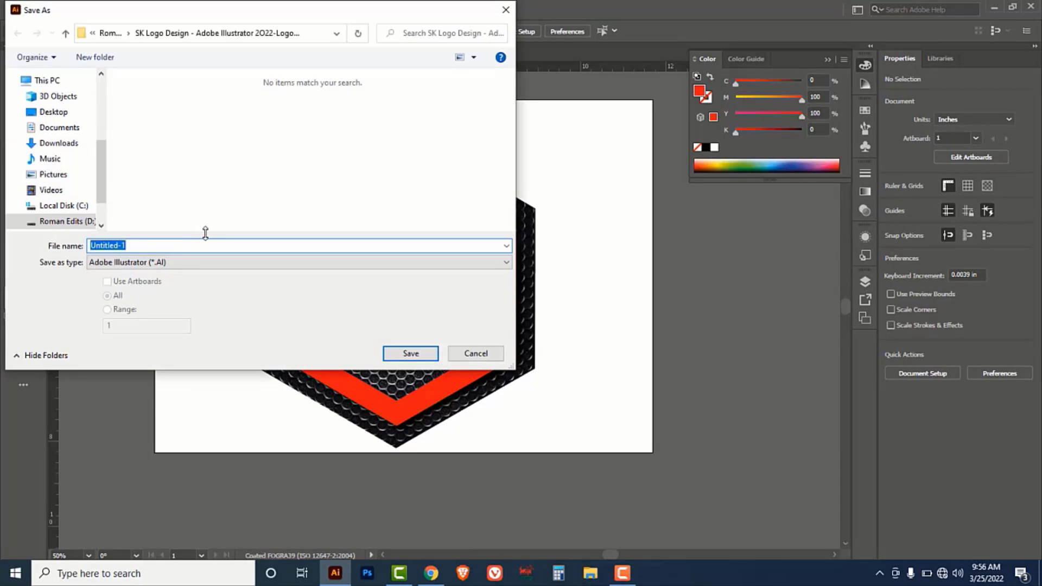
{"action": "type", "text": "sk logo illustrator"}
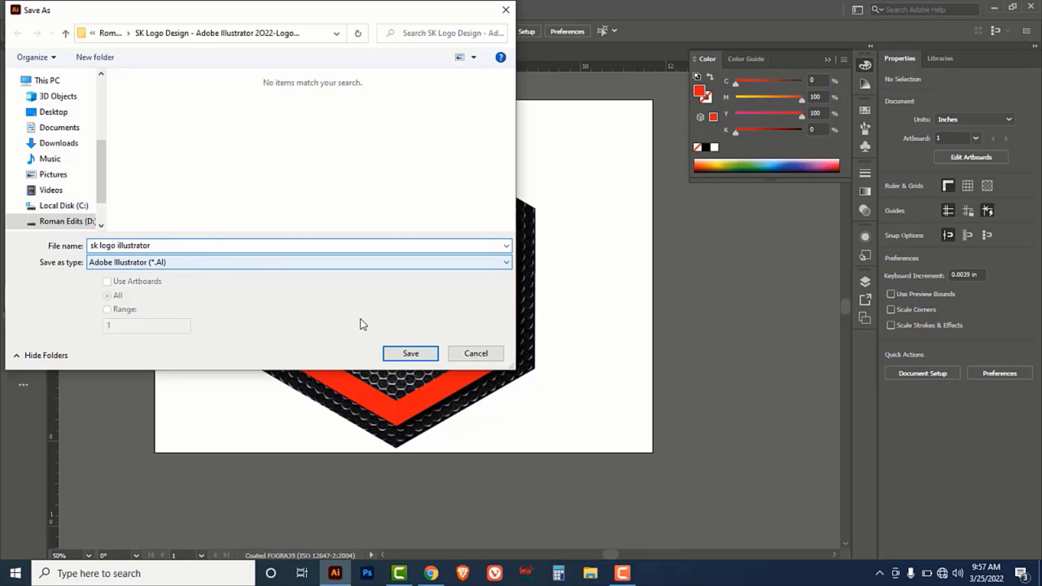
{"action": "left_click", "coordinate": [401, 353]}
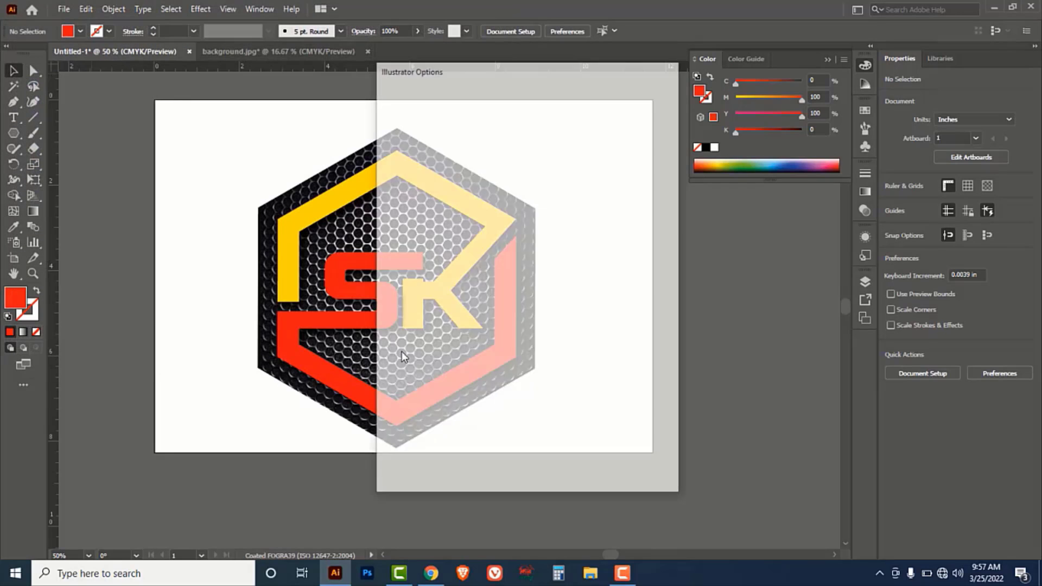
{"action": "left_click", "coordinate": [579, 467]}
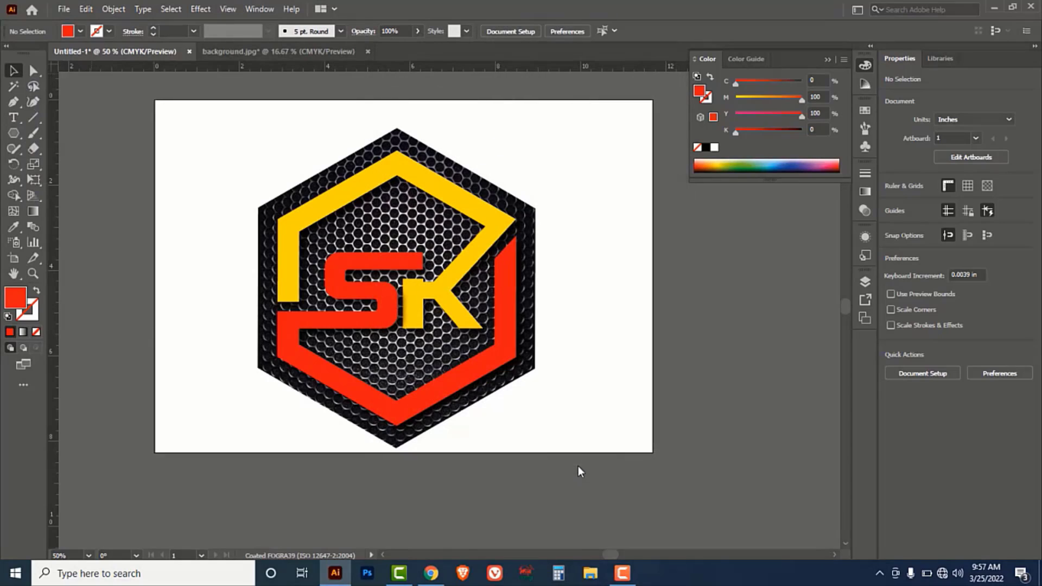
Select the whole logo and move it slightly upward on the artboard
{"action": "left_click_drag", "start_coordinate": [204, 128], "coordinate": [596, 437]}
{"action": "left_click_drag", "start_coordinate": [476, 368], "coordinate": [477, 355]}
{"action": "left_click", "coordinate": [199, 225]}
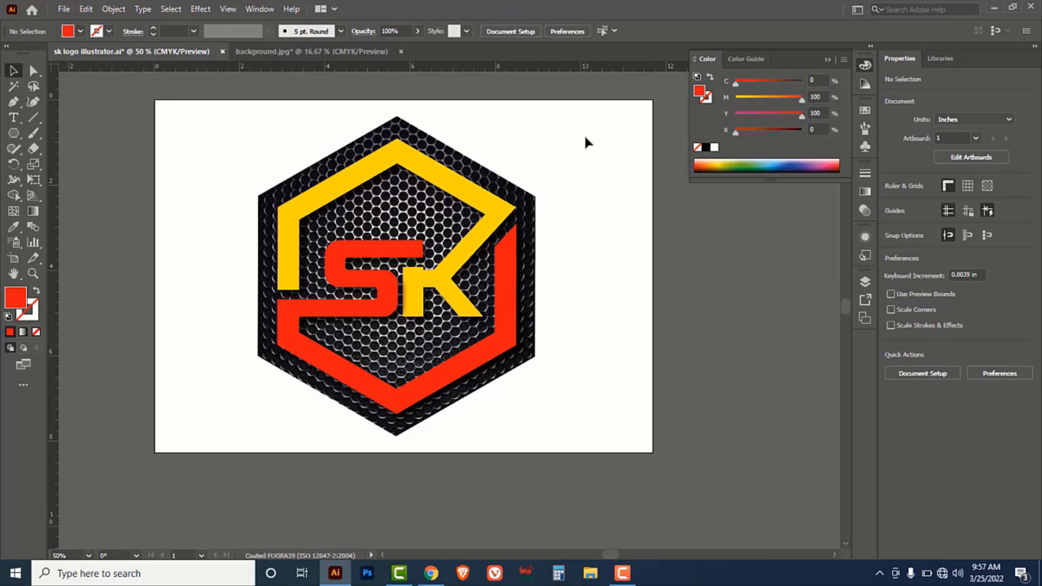
{"action": "left_click_drag", "start_coordinate": [584, 138], "coordinate": [191, 376]}
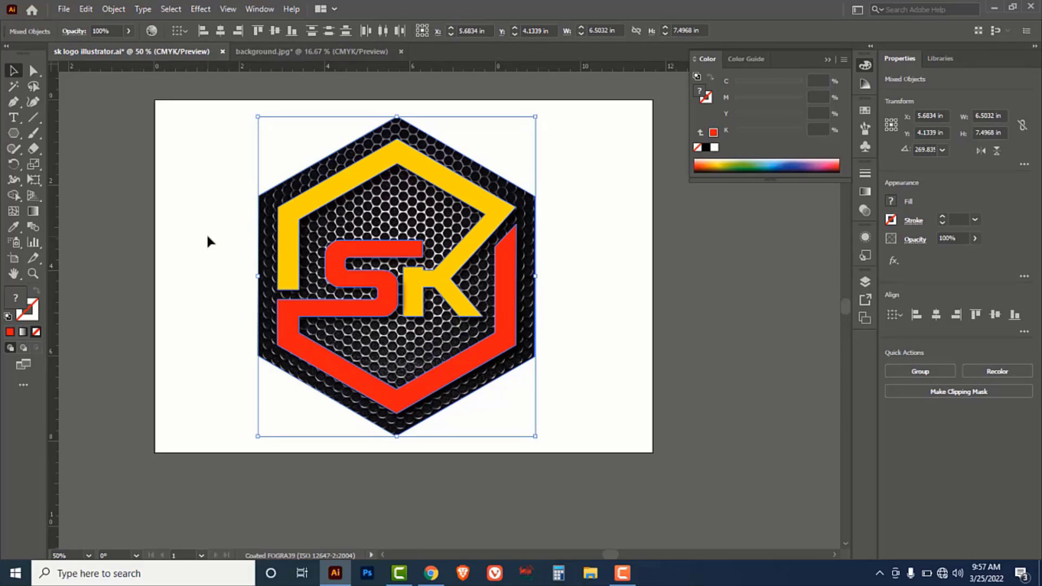
{"action": "left_click_drag", "start_coordinate": [209, 139], "coordinate": [601, 358]}
{"action": "left_click", "coordinate": [600, 355]}
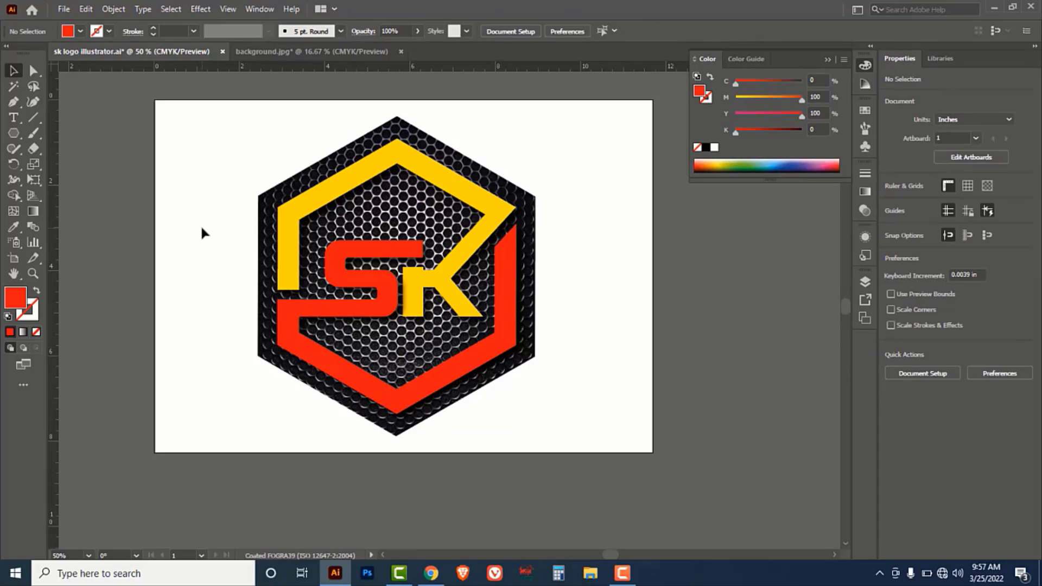
Export the logo as a JPEG (*.JPG) named "sk logo illustrator" with CMYK color, maximum quality and High (300 ppi) resolution
{"action": "left_click", "coordinate": [64, 10]}
{"action": "mouse_move", "coordinate": [98, 265]}
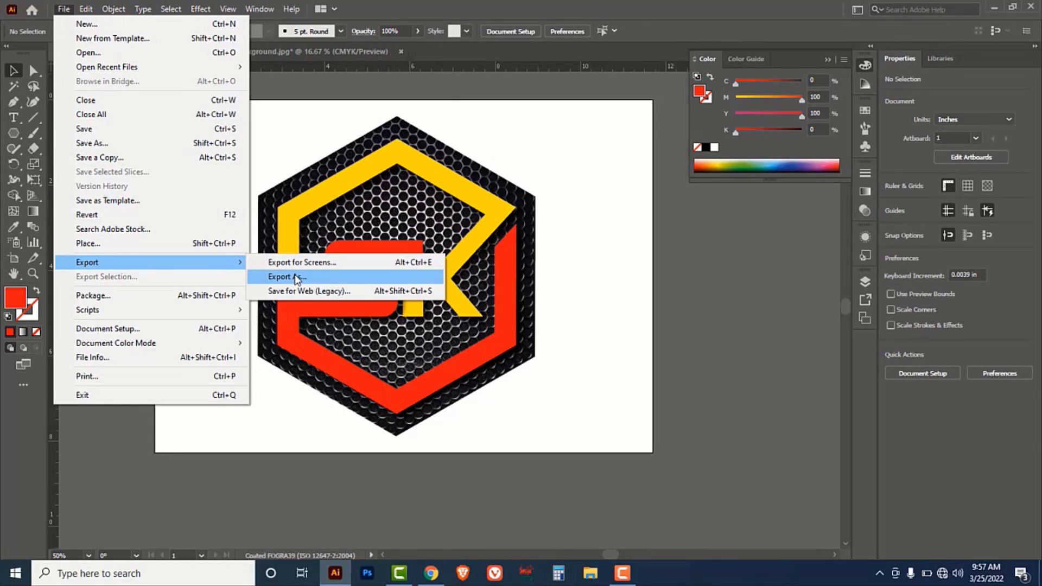
{"action": "left_click", "coordinate": [295, 278]}
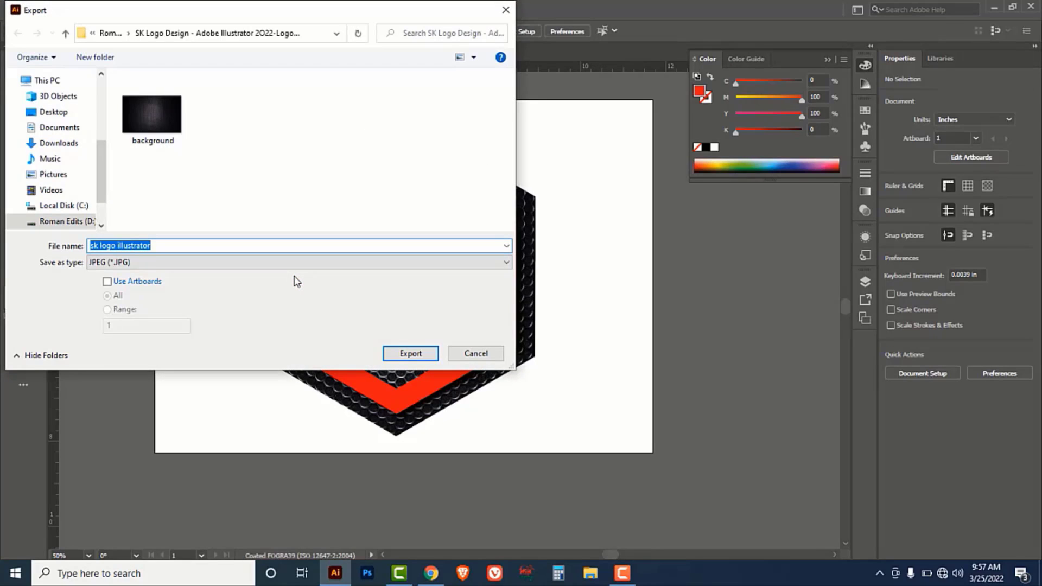
{"action": "left_click", "coordinate": [338, 261]}
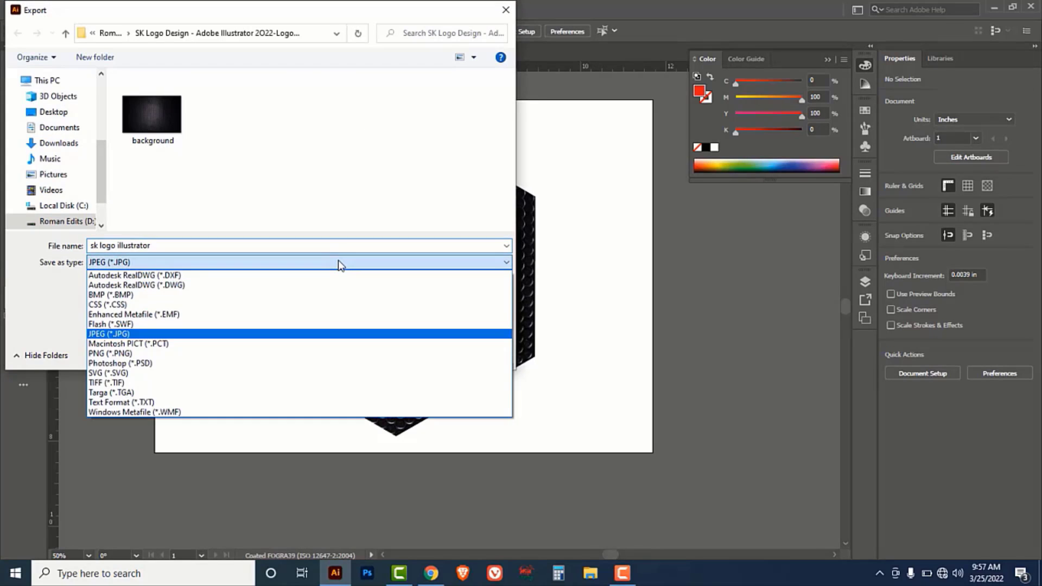
{"action": "left_click", "coordinate": [128, 334]}
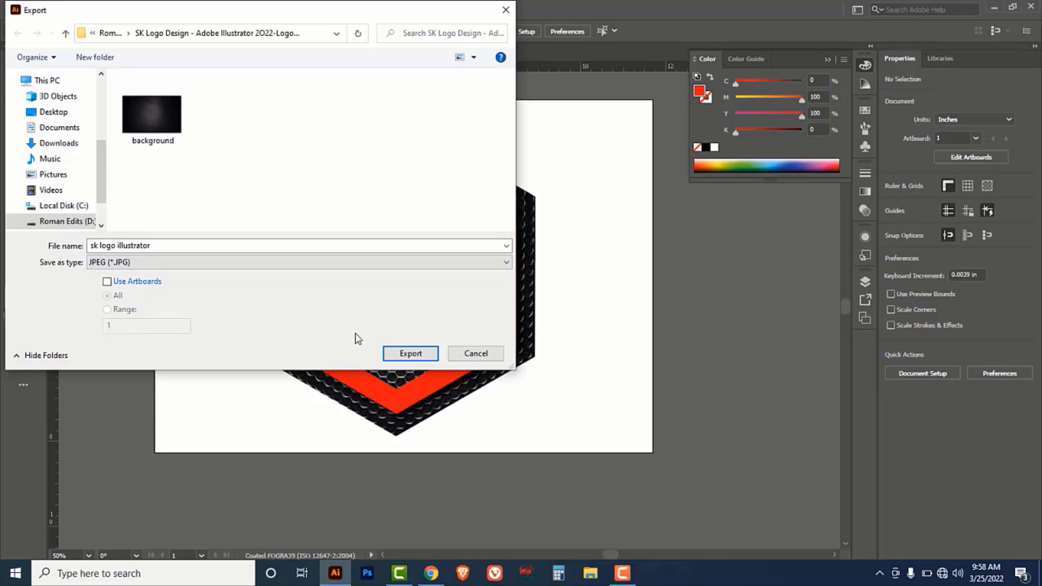
{"action": "left_click", "coordinate": [410, 354]}
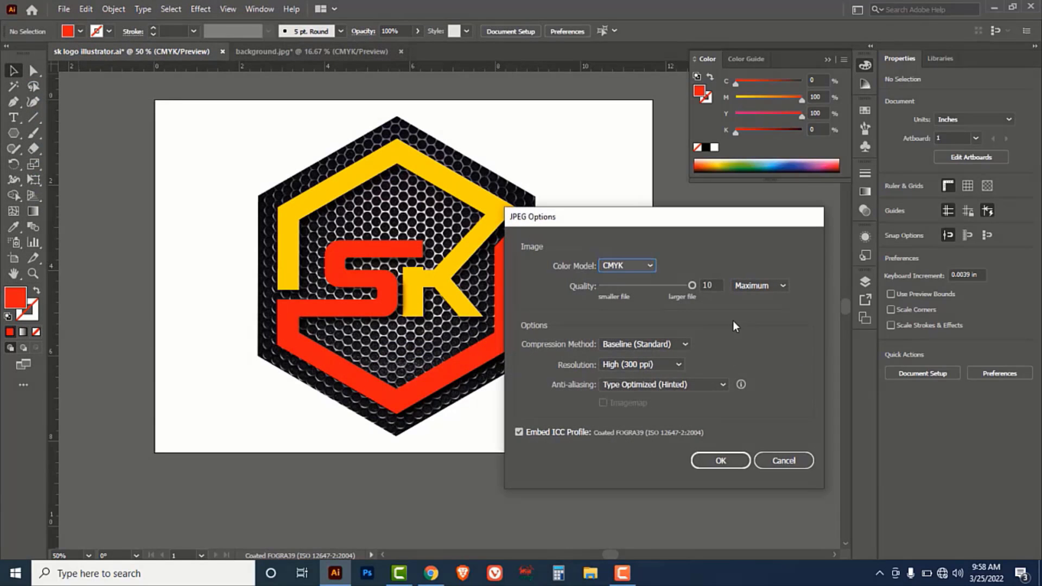
{"action": "left_click_drag", "start_coordinate": [692, 284], "coordinate": [623, 287]}
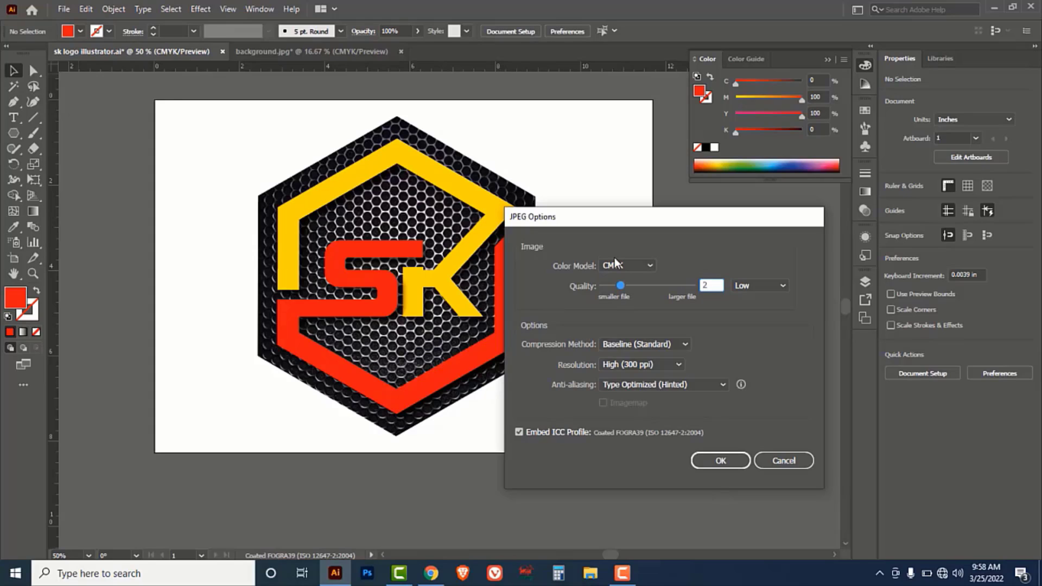
{"action": "left_click_drag", "start_coordinate": [621, 285], "coordinate": [696, 295]}
{"action": "left_click", "coordinate": [727, 462]}
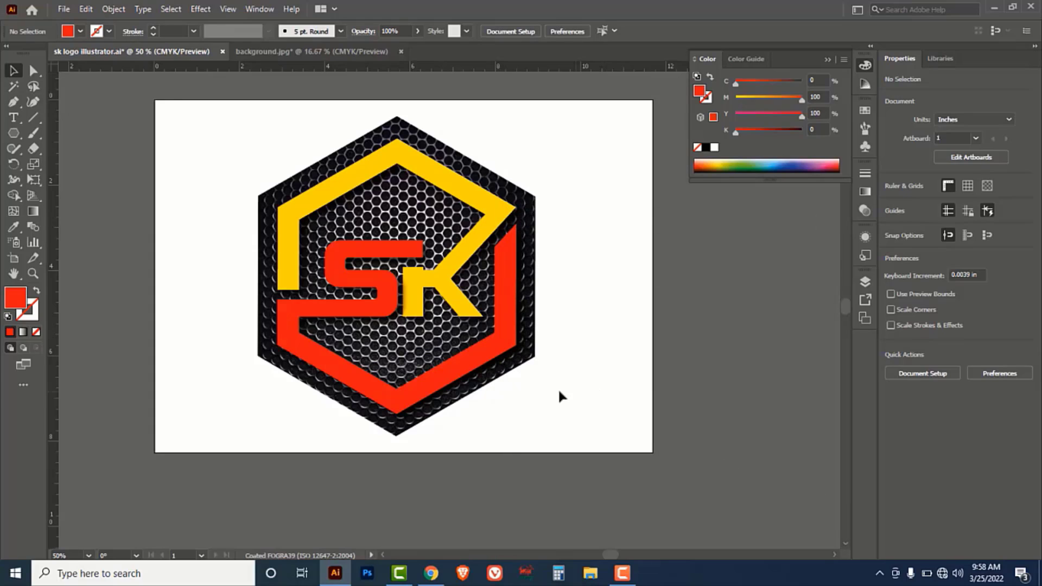
Find the exported "sk logo illustrator" JPEG in the project folder and open it in the Photos viewer
{"action": "left_click", "coordinate": [64, 9]}
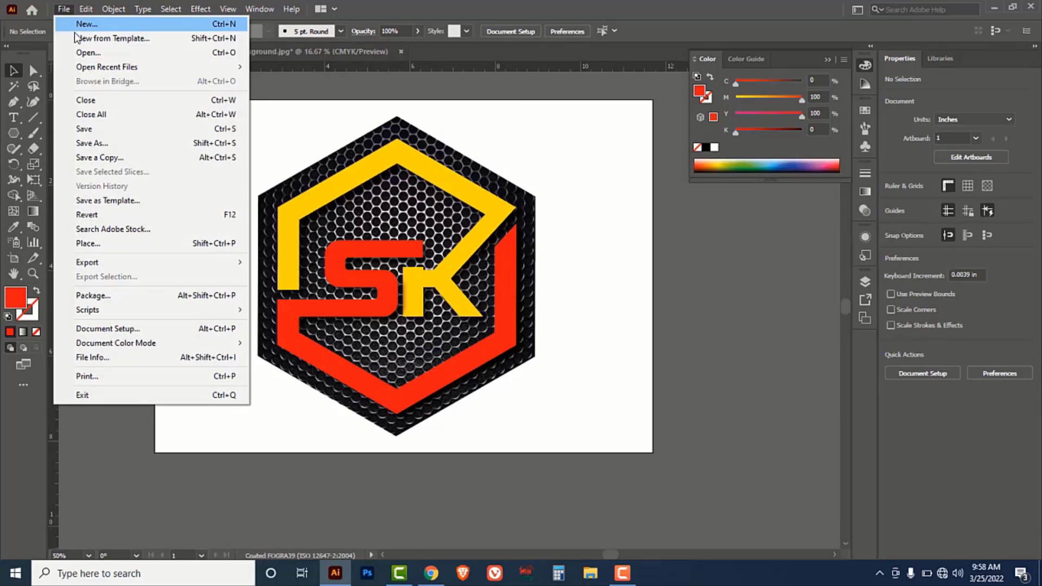
{"action": "left_click", "coordinate": [85, 53]}
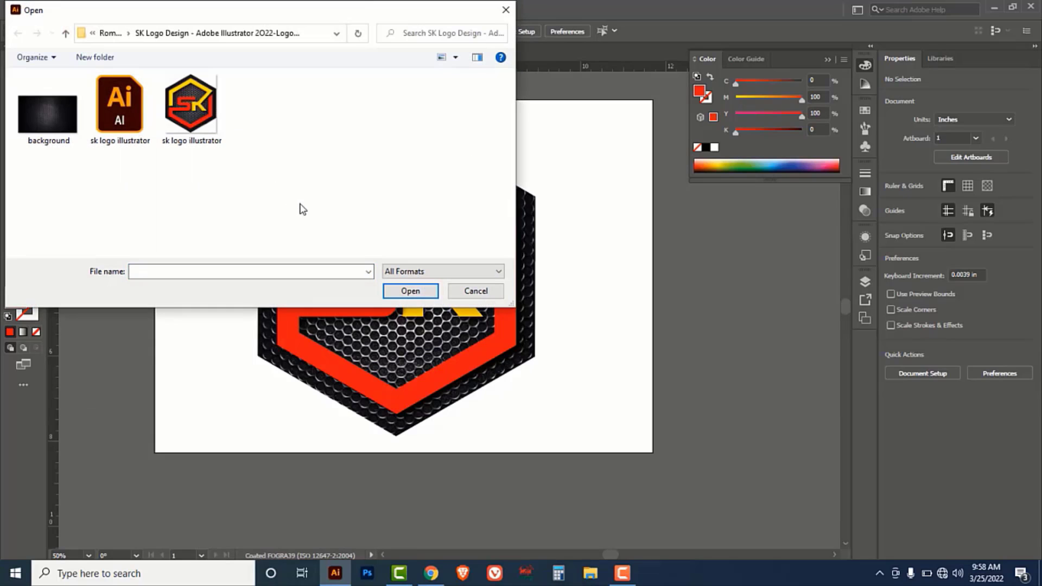
{"action": "left_click", "coordinate": [196, 113]}
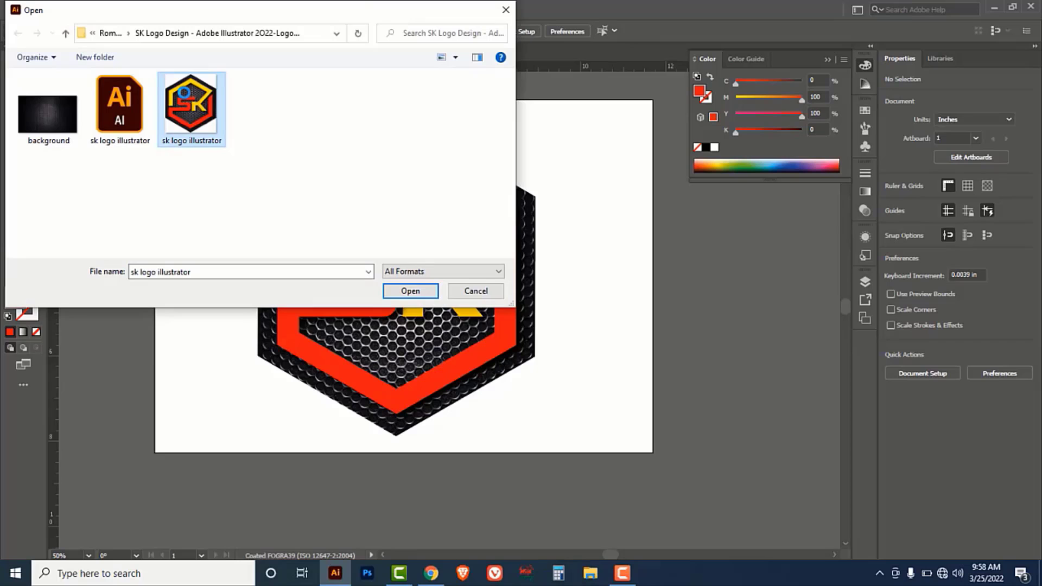
{"action": "right_click", "coordinate": [185, 97]}
{"action": "key", "text": "Escape"}
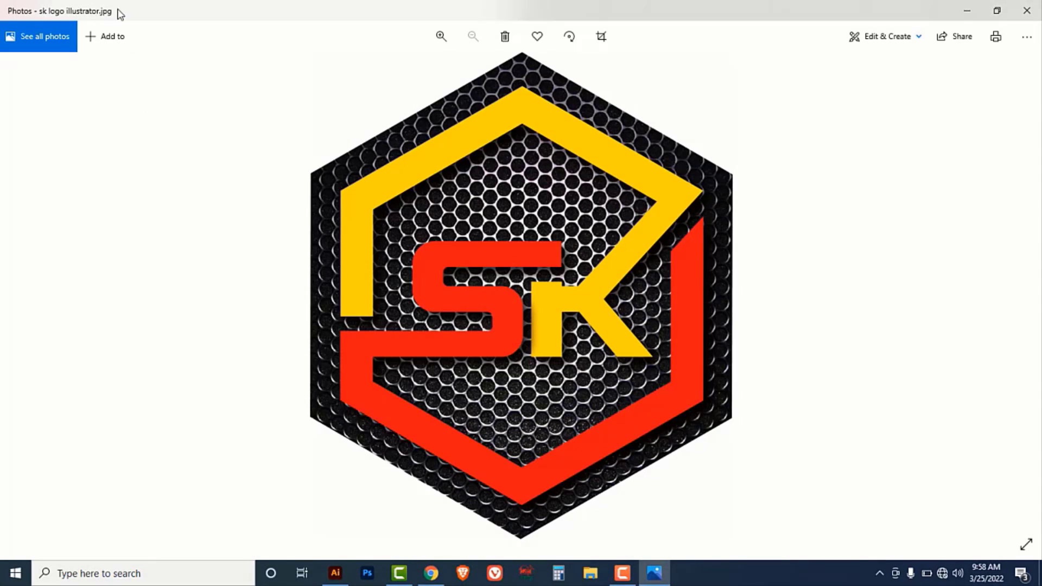
Examine the exported JPEG up close, checking the letter edges, drop shadows and mesh background across the logo
{"action": "left_click", "coordinate": [442, 36]}
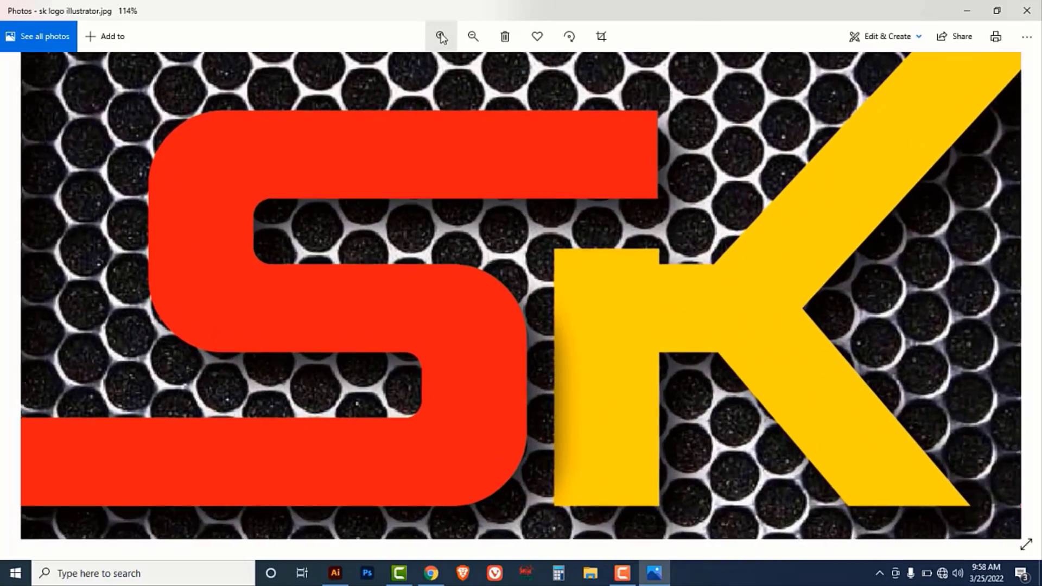
{"action": "left_click_drag", "start_coordinate": [445, 157], "coordinate": [606, 333]}
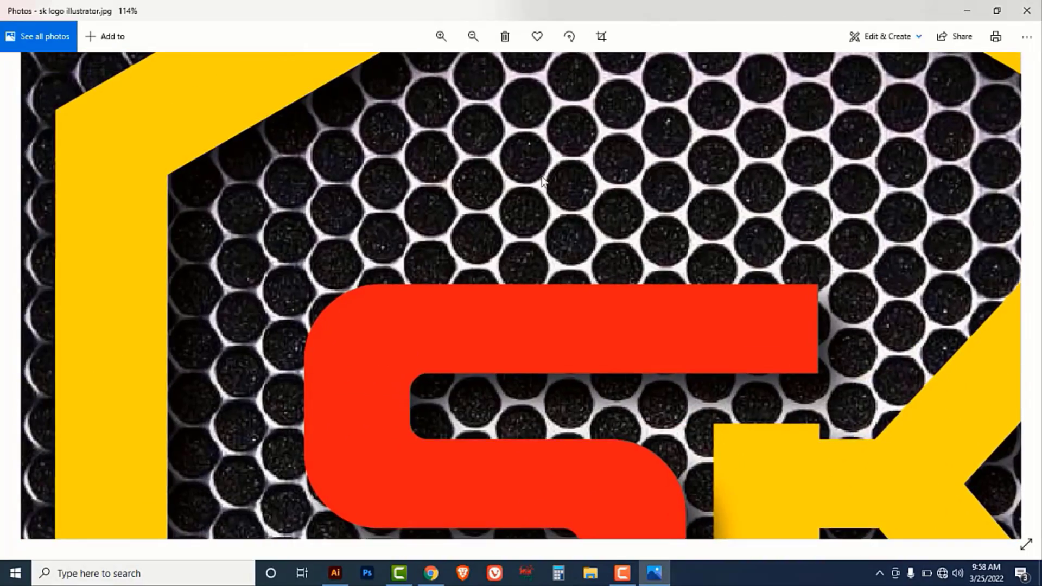
{"action": "left_click_drag", "start_coordinate": [781, 149], "coordinate": [400, 280]}
{"action": "left_click_drag", "start_coordinate": [592, 432], "coordinate": [596, 214]}
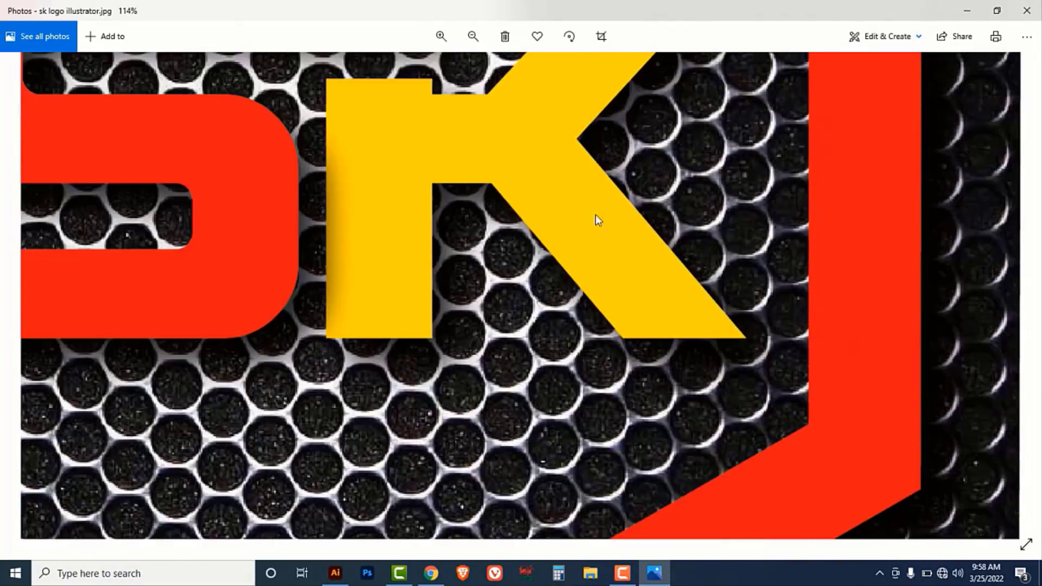
{"action": "left_click_drag", "start_coordinate": [467, 415], "coordinate": [538, 234]}
{"action": "left_click_drag", "start_coordinate": [351, 305], "coordinate": [538, 224]}
{"action": "scroll", "coordinate": [504, 217], "scroll_direction": "up", "scroll_amount": 5}
{"action": "left_click", "coordinate": [472, 37]}
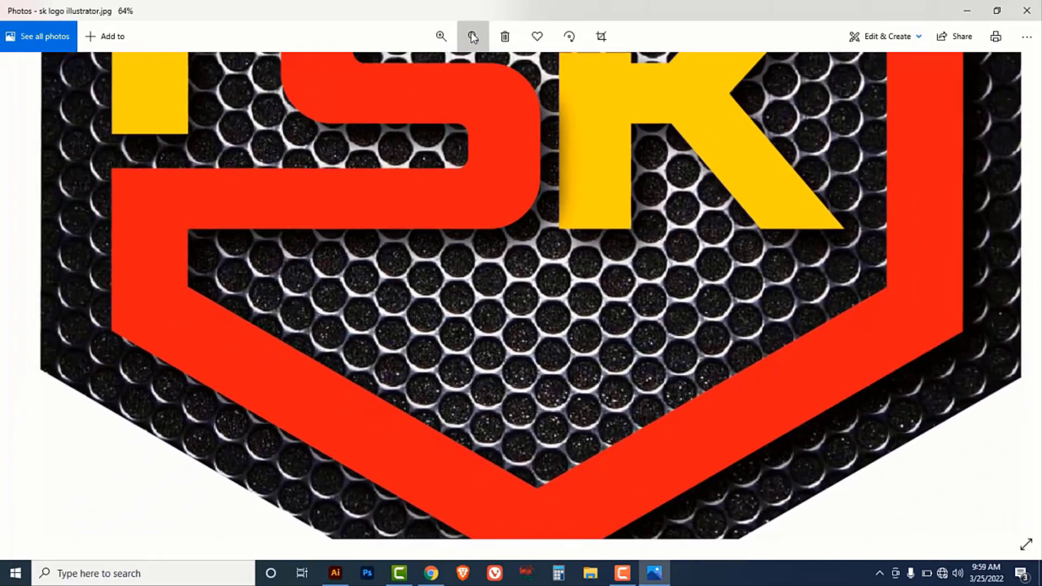
{"action": "left_click", "coordinate": [472, 36]}
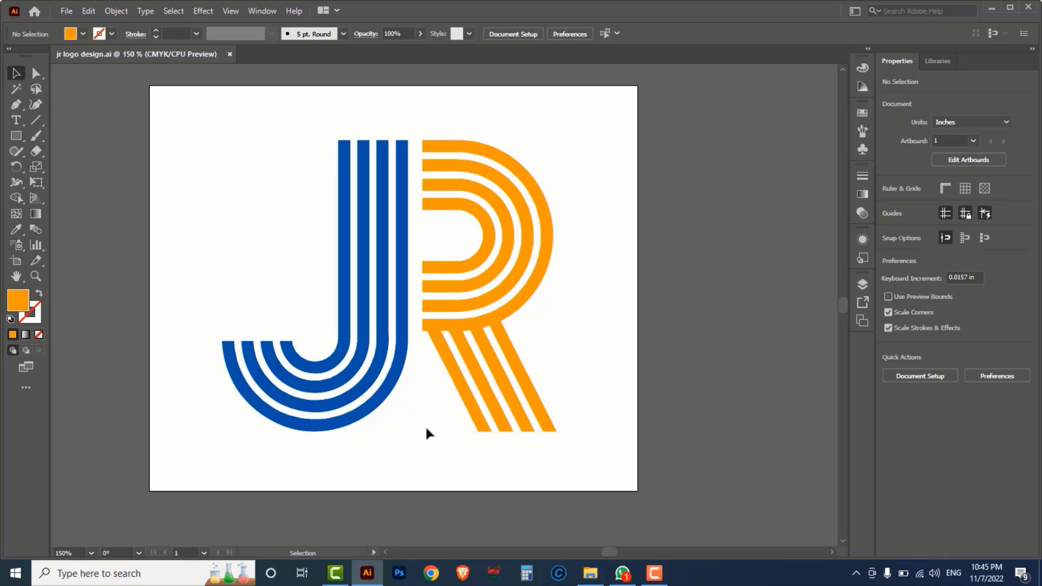
Examine the striped blue J and orange R of the finished JR logo design in Illustrator
{"action": "key", "text": "ctrl+space"}
{"action": "left_click_drag", "start_coordinate": [240, 110], "coordinate": [600, 434]}
{"action": "left_click_drag", "start_coordinate": [483, 453], "coordinate": [455, 400]}
{"action": "key", "text": "ctrl+alt+space"}
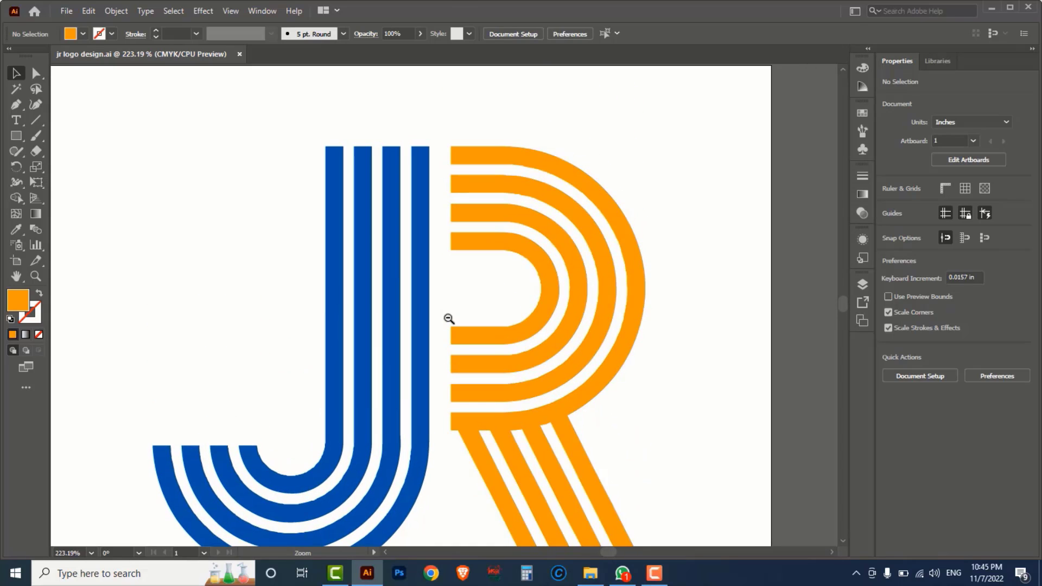
{"action": "left_click", "coordinate": [449, 300]}
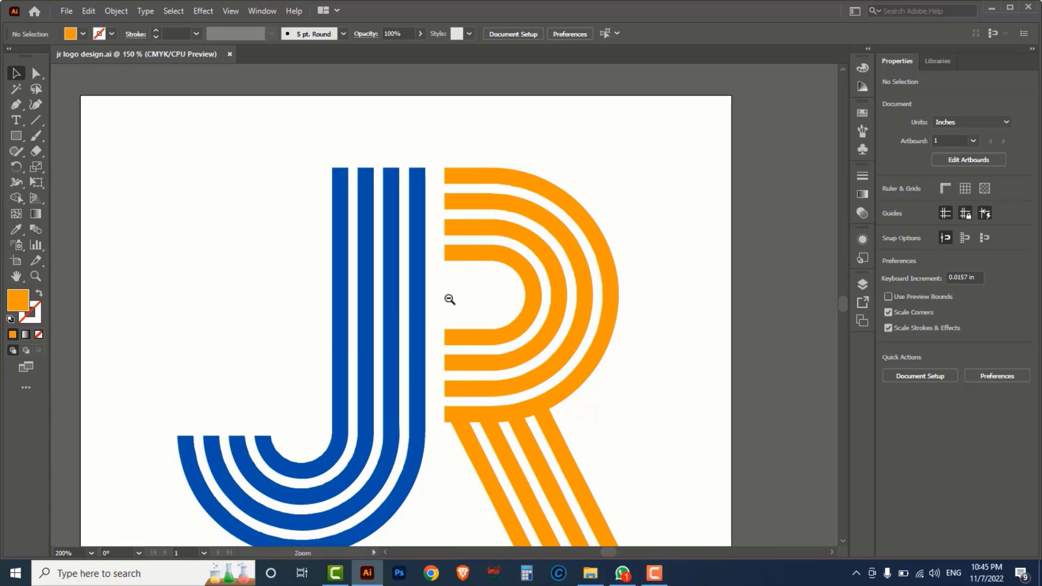
{"action": "left_click", "coordinate": [449, 298]}
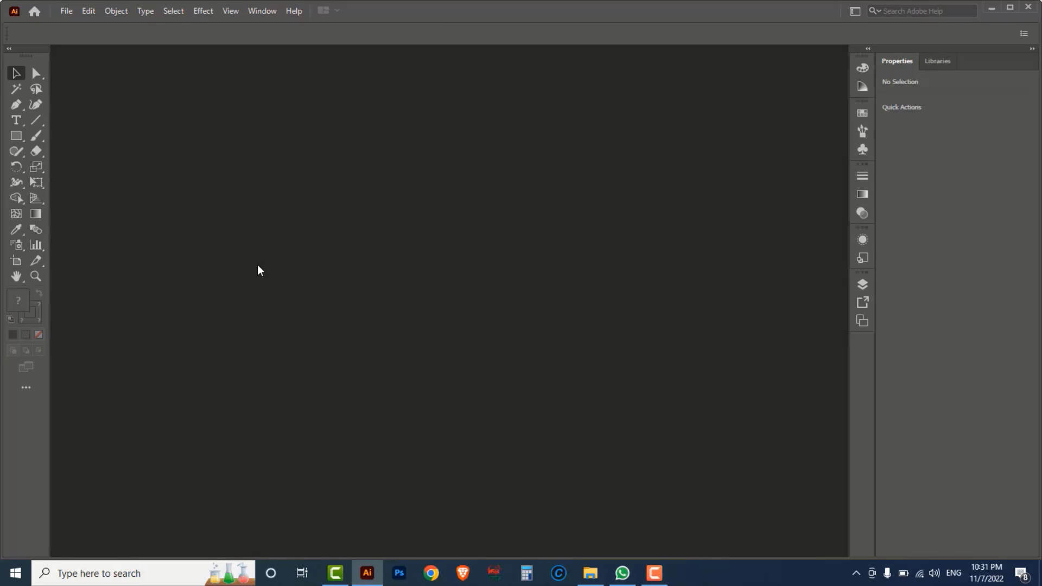
Create a new A4 document in landscape orientation, 11.6929 by 8.2677 in, with CMYK color and High (300 ppi) raster effects
{"action": "left_click", "coordinate": [67, 13]}
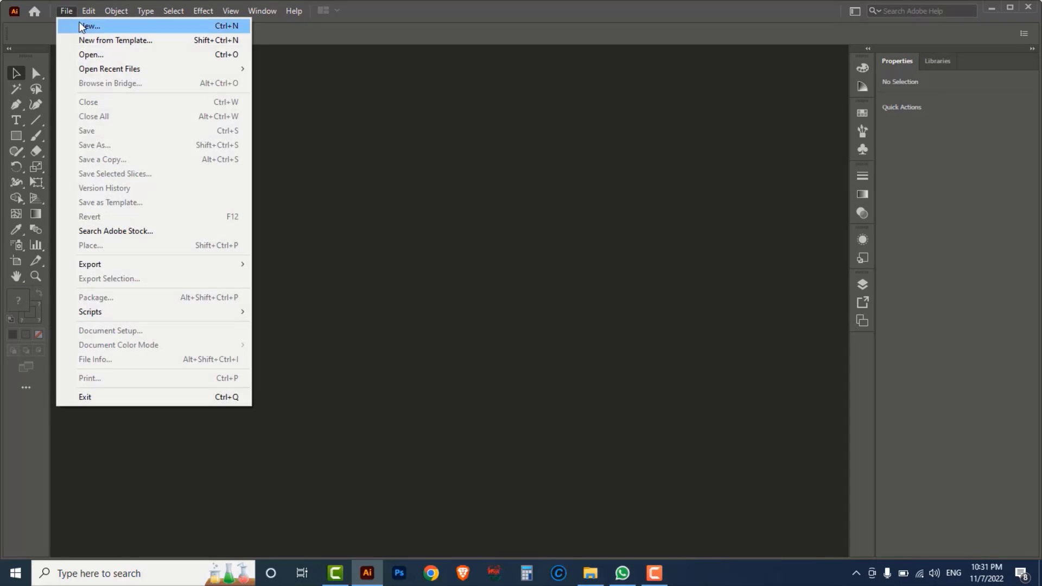
{"action": "left_click", "coordinate": [85, 27]}
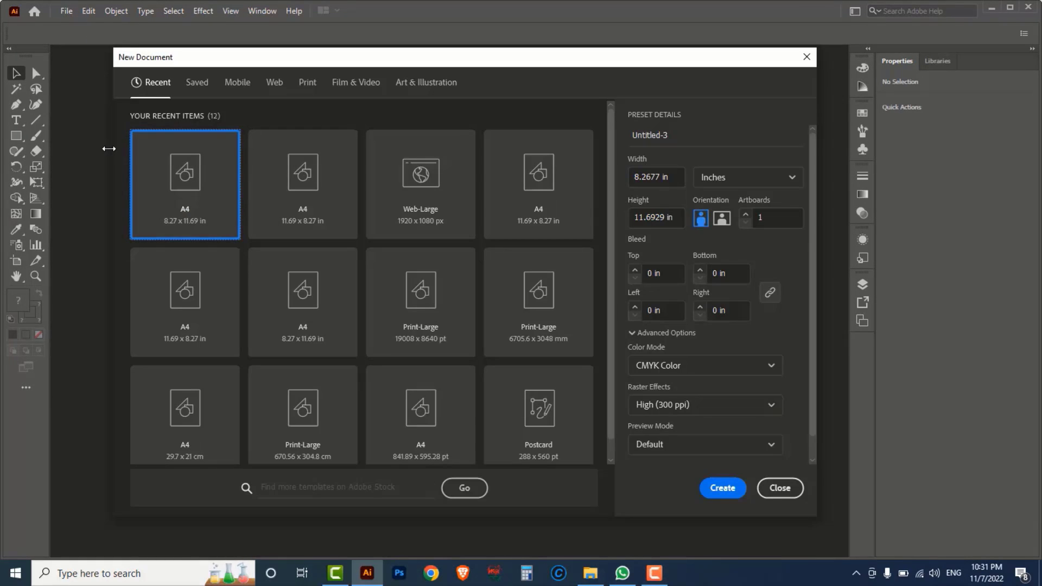
{"action": "left_click", "coordinate": [722, 219]}
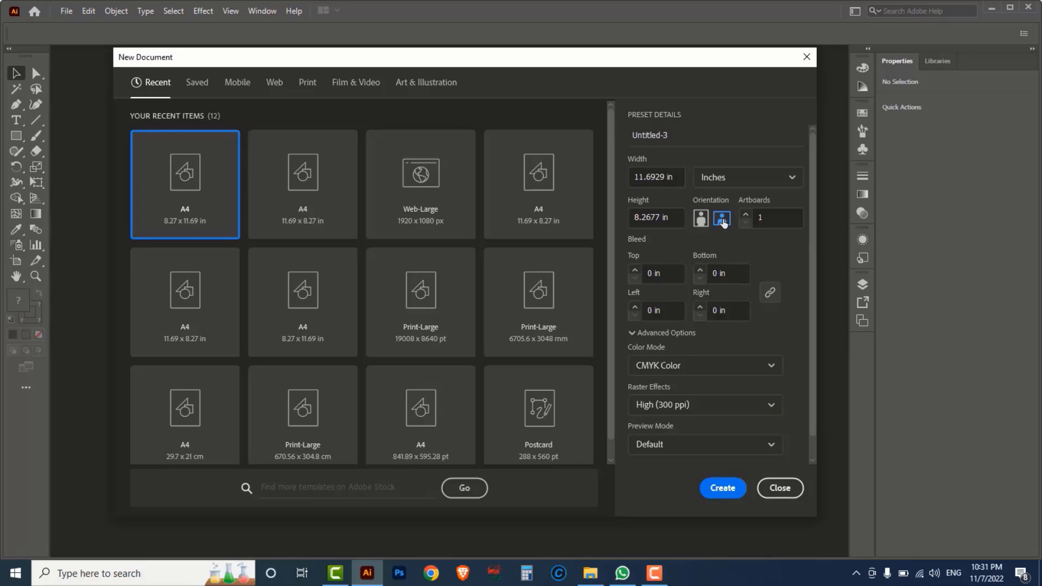
{"action": "left_click", "coordinate": [723, 488]}
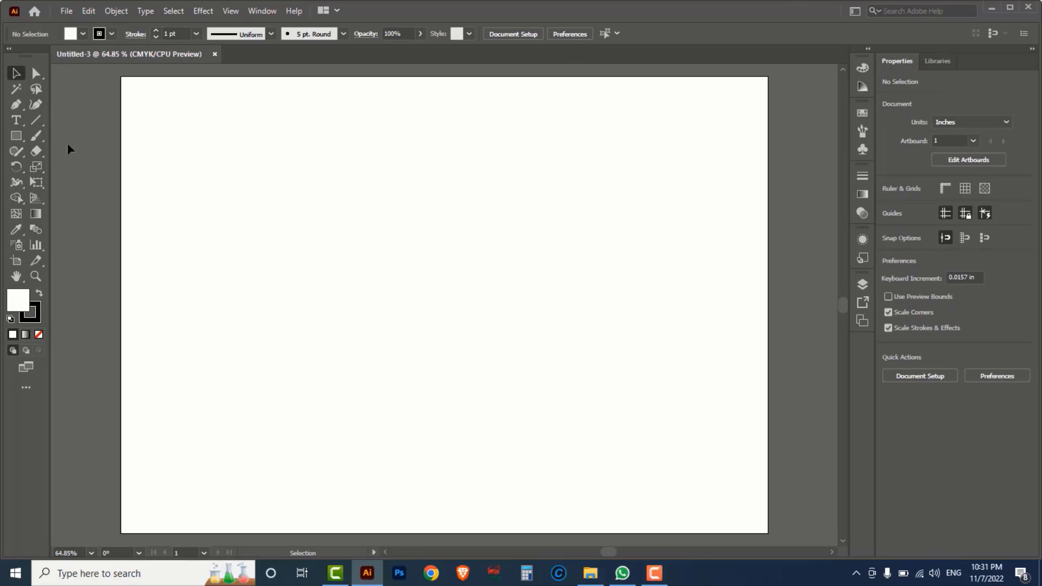
Add the point text "JR" near the middle of the artboard at a font size of 72 pt
{"action": "left_click", "coordinate": [21, 121]}
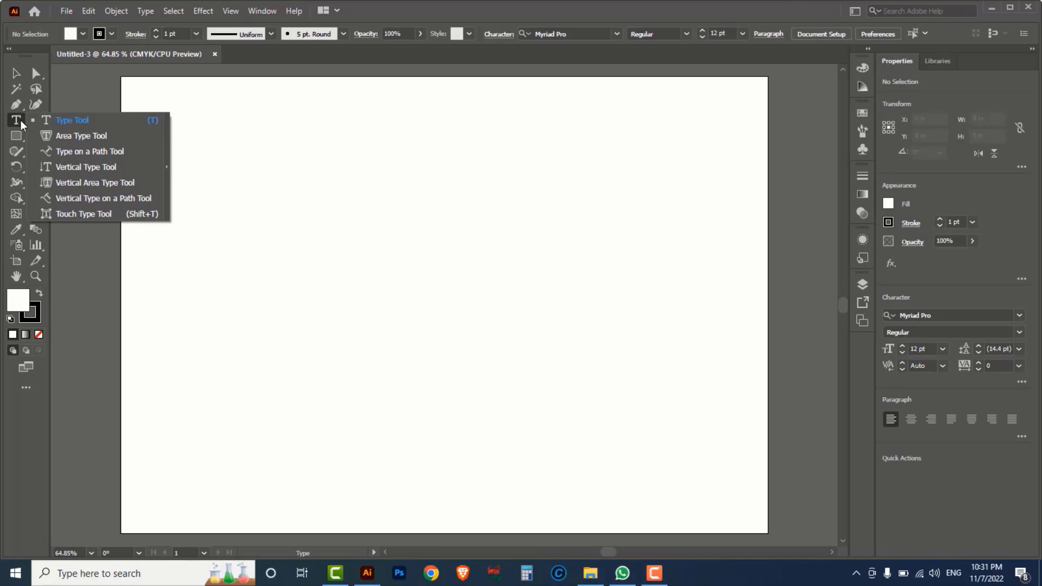
{"action": "left_click", "coordinate": [63, 121]}
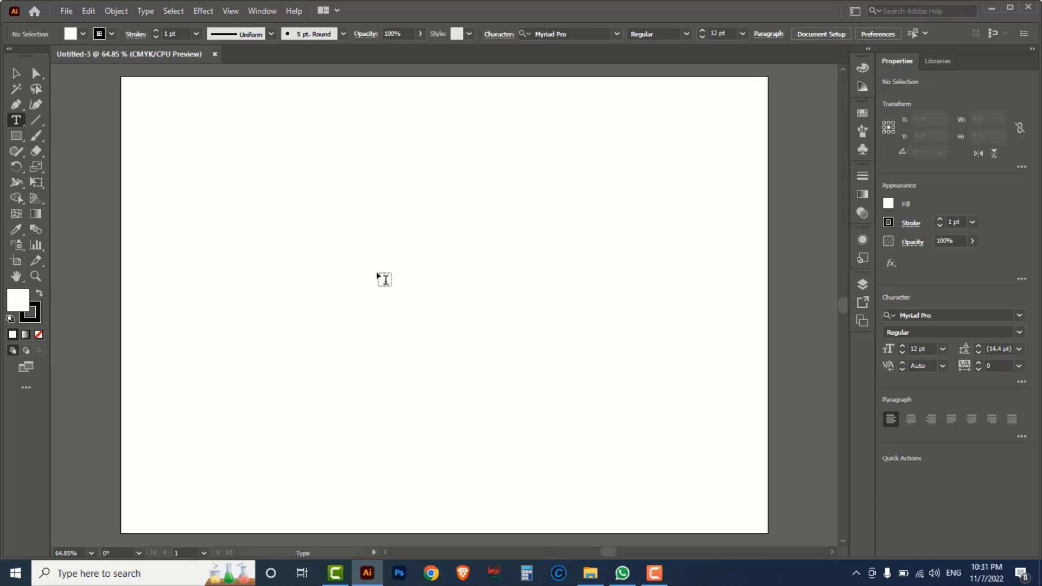
{"action": "left_click", "coordinate": [742, 34]}
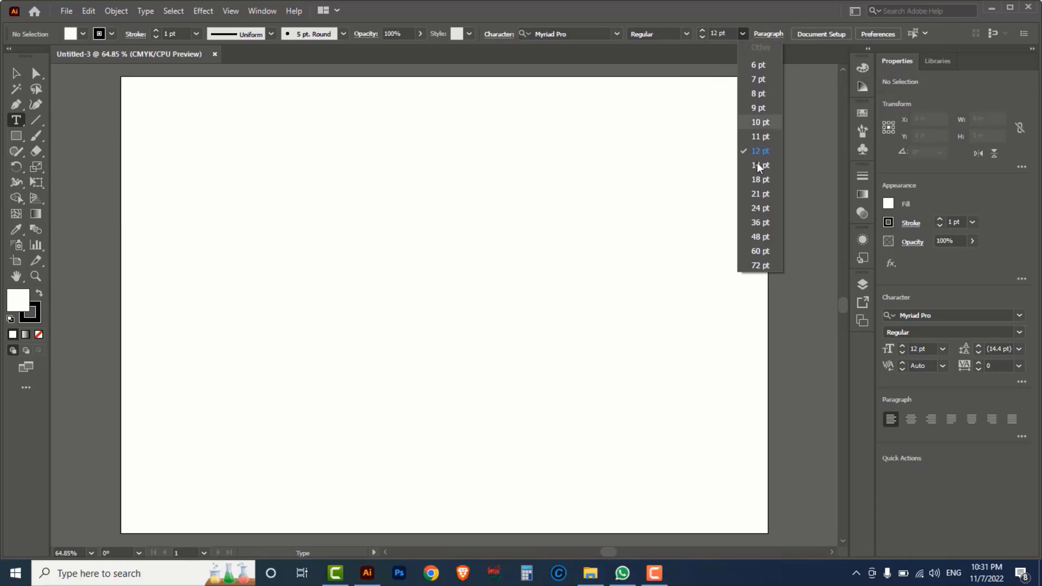
{"action": "left_click", "coordinate": [759, 265]}
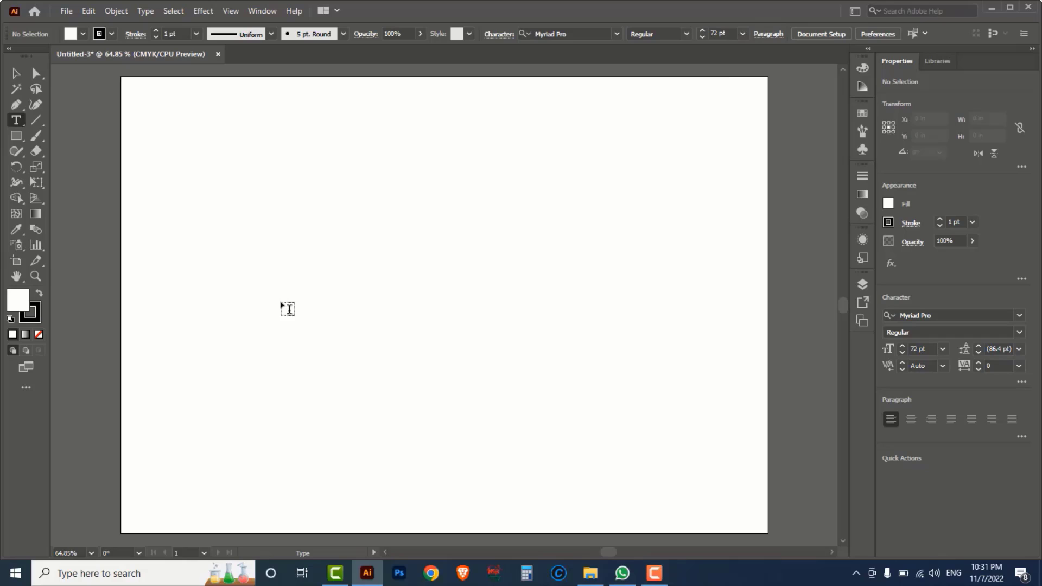
{"action": "left_click", "coordinate": [350, 293]}
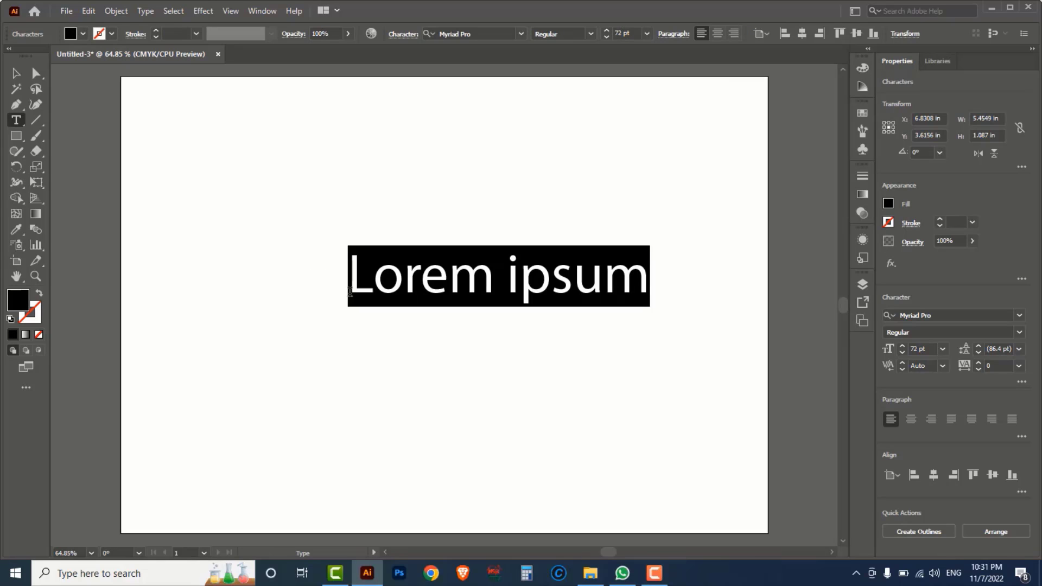
{"action": "type", "text": "JR"}
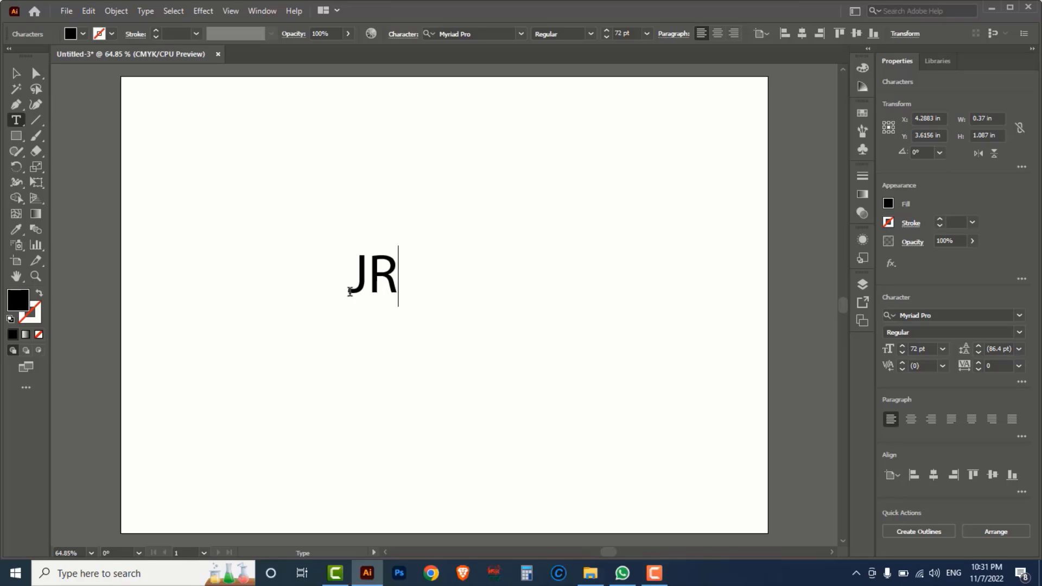
Enlarge the JR text proportionally to about 421 pt and move it toward the center of the artboard
{"action": "left_click", "coordinate": [16, 73]}
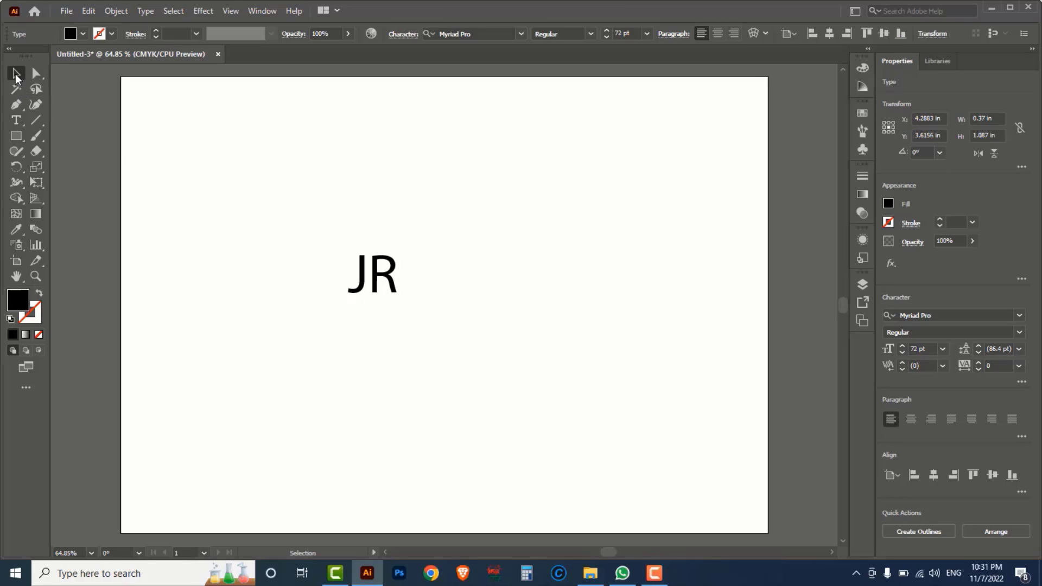
{"action": "left_click_drag", "start_coordinate": [399, 307], "coordinate": [617, 455]}
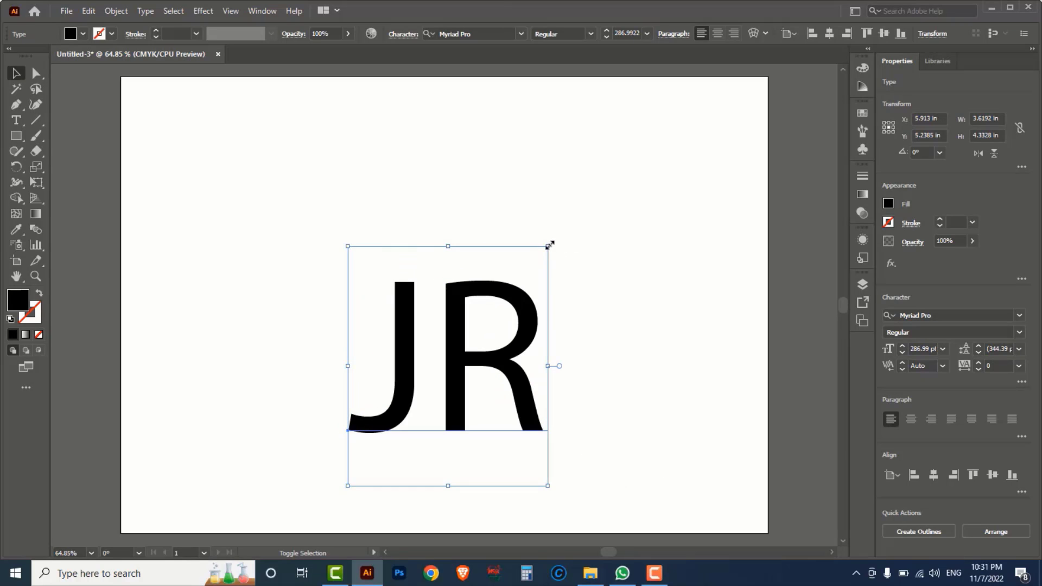
{"action": "left_click_drag", "start_coordinate": [551, 244], "coordinate": [668, 134]}
{"action": "left_click_drag", "start_coordinate": [502, 237], "coordinate": [463, 227]}
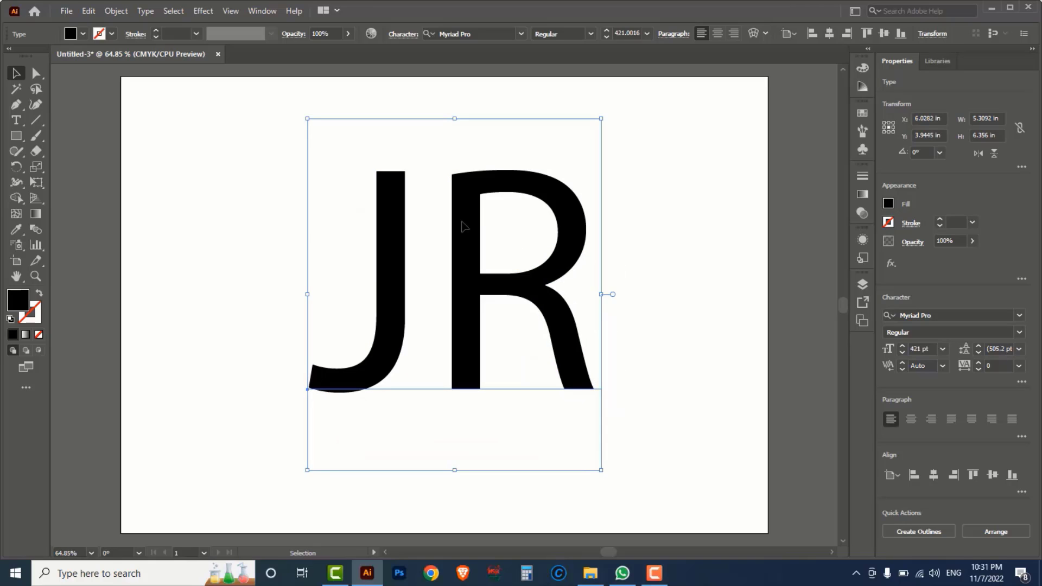
Change the font of the JR text to Clubeight
{"action": "left_click", "coordinate": [521, 34]}
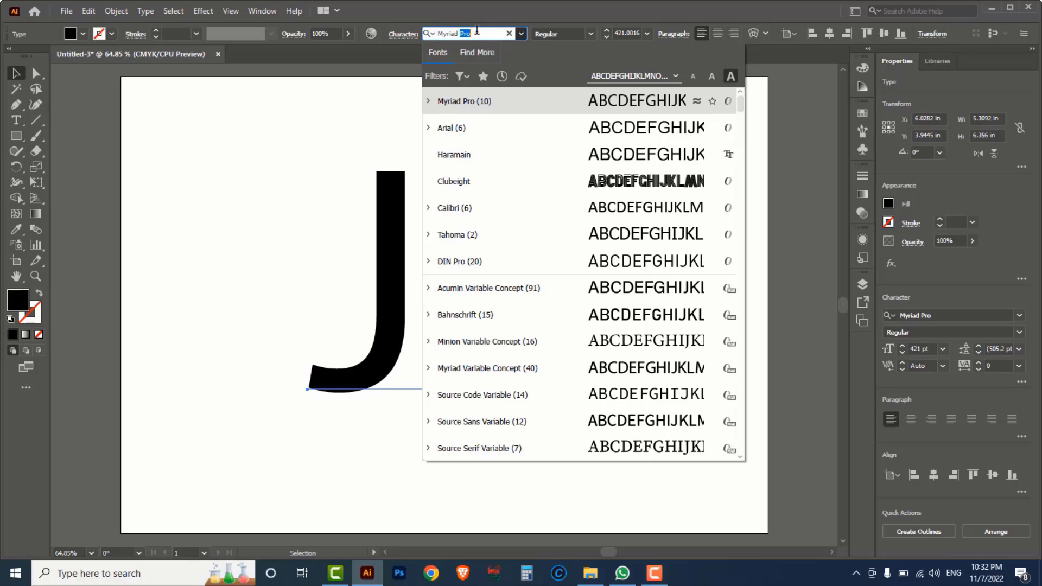
{"action": "type", "text": "CLU"}
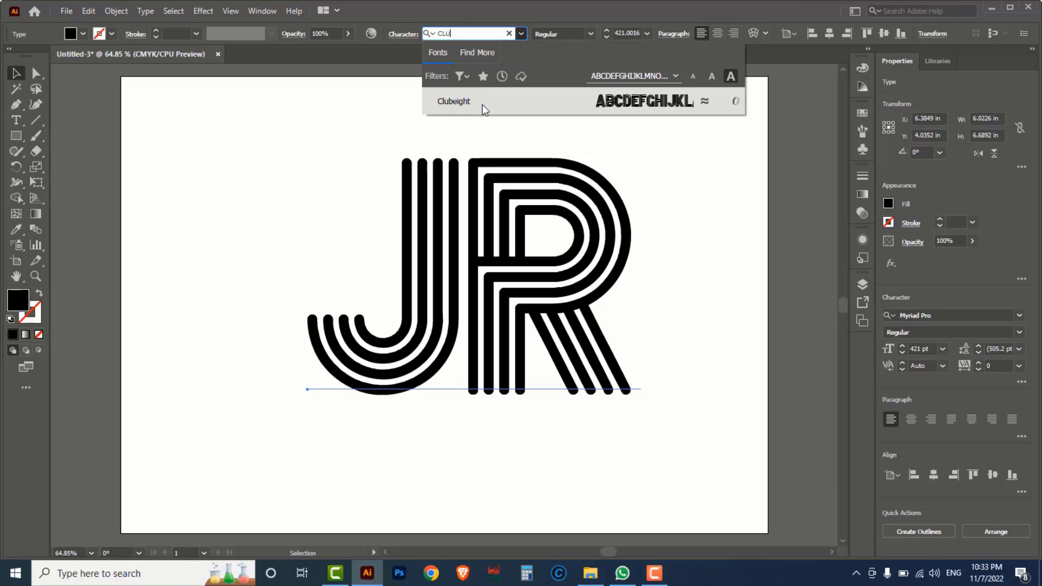
{"action": "left_click", "coordinate": [482, 104]}
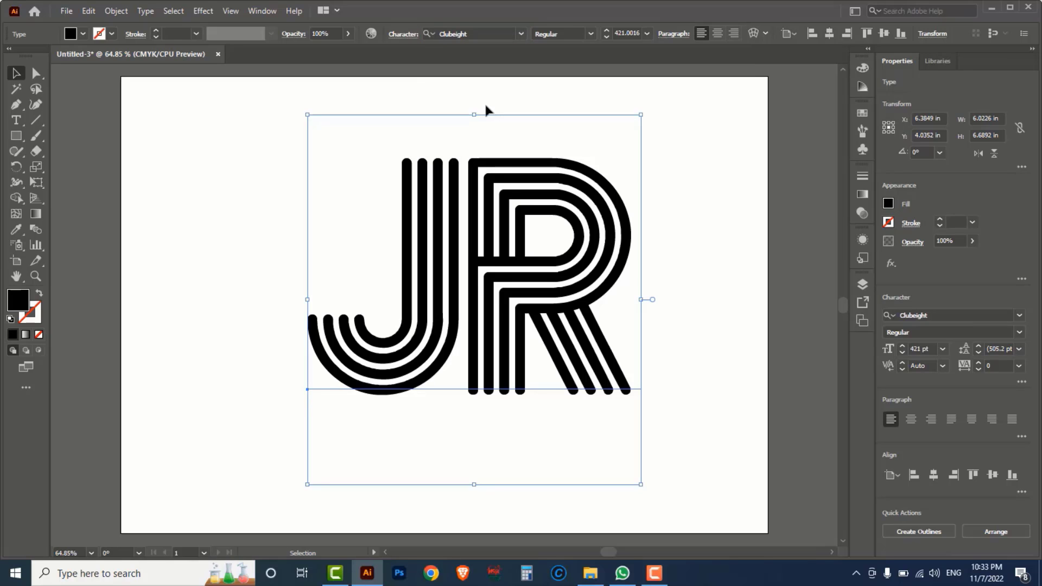
Move the JR text to about X 5.54 in, Y 4.06 in and convert it to outlines
{"action": "left_click_drag", "start_coordinate": [504, 206], "coordinate": [466, 208]}
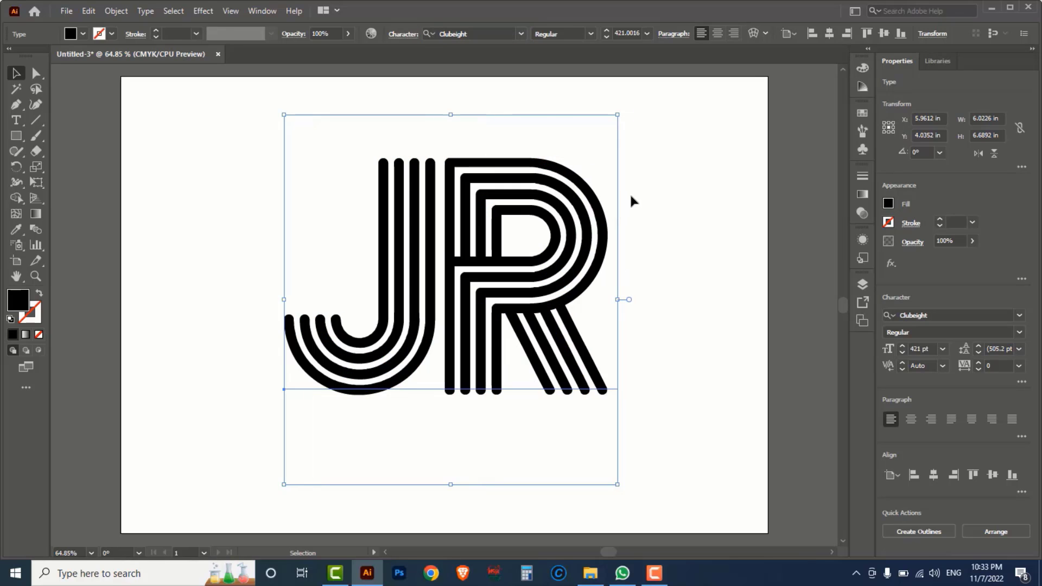
{"action": "left_click_drag", "start_coordinate": [583, 255], "coordinate": [521, 271]}
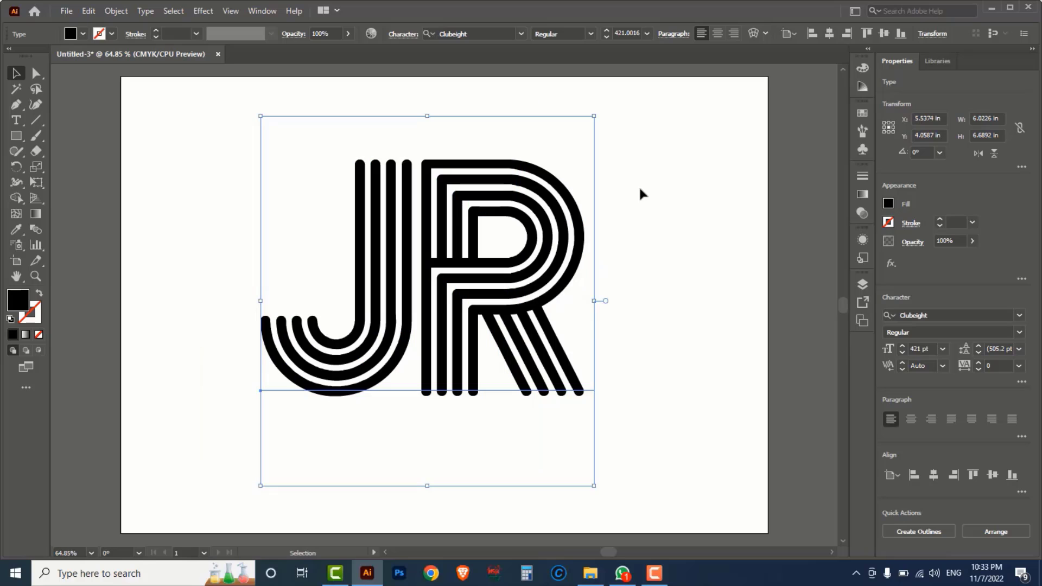
{"action": "right_click", "coordinate": [639, 185]}
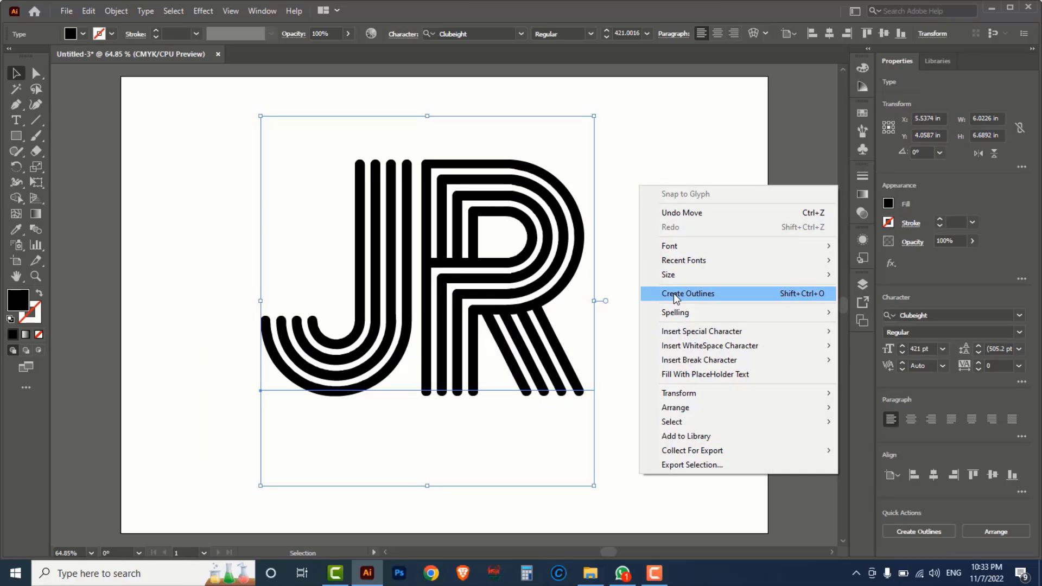
{"action": "left_click", "coordinate": [796, 297]}
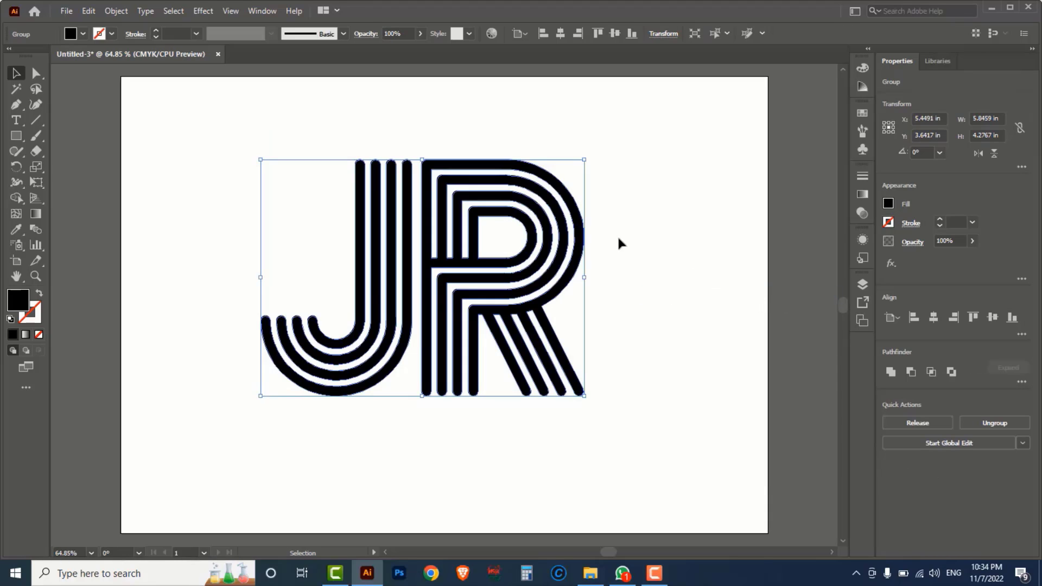
Examine the paths of the outlined JR letters in Outline view and return to Preview
{"action": "left_click_drag", "start_coordinate": [564, 258], "coordinate": [611, 234]}
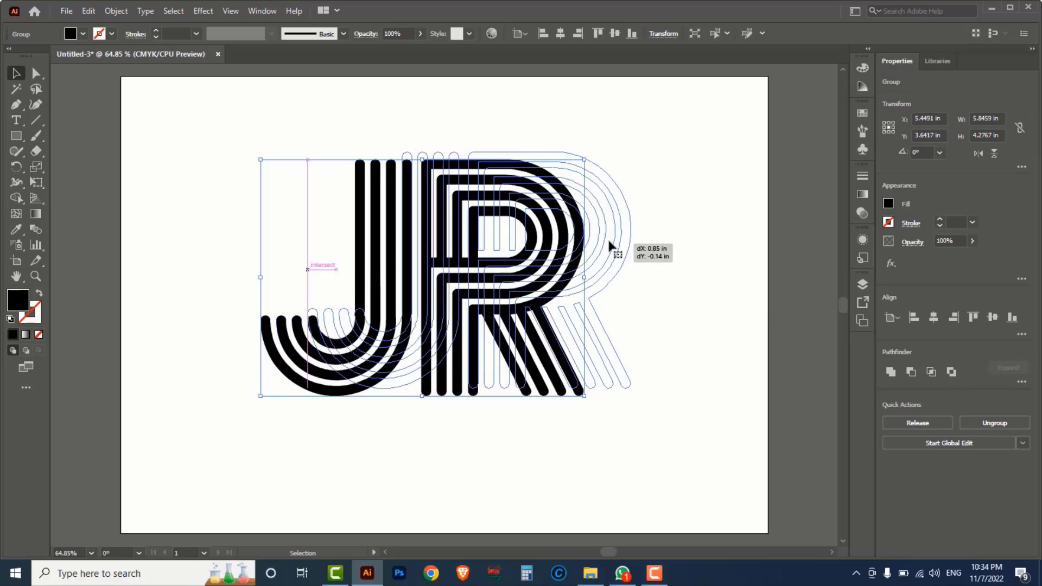
{"action": "key", "text": "ctrl+z"}
{"action": "key", "text": "ctrl+y"}
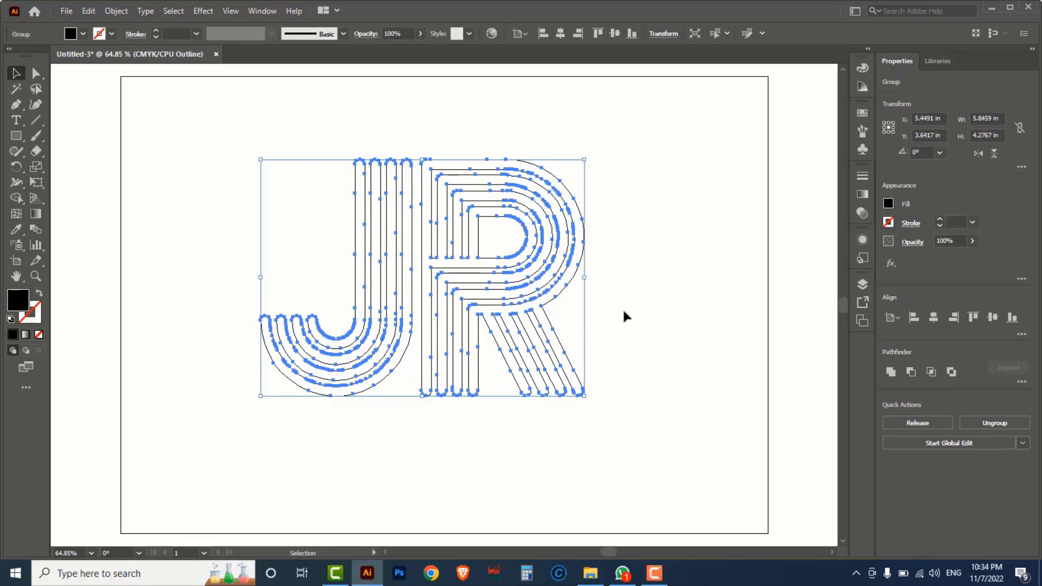
{"action": "key", "text": "a"}
{"action": "key", "text": "v"}
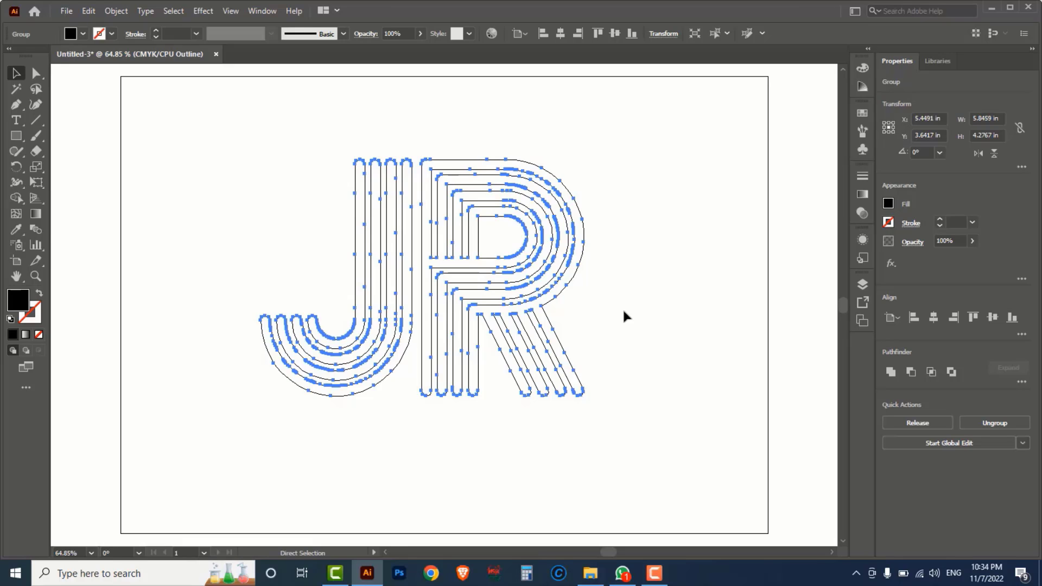
{"action": "key", "text": "ctrl+y"}
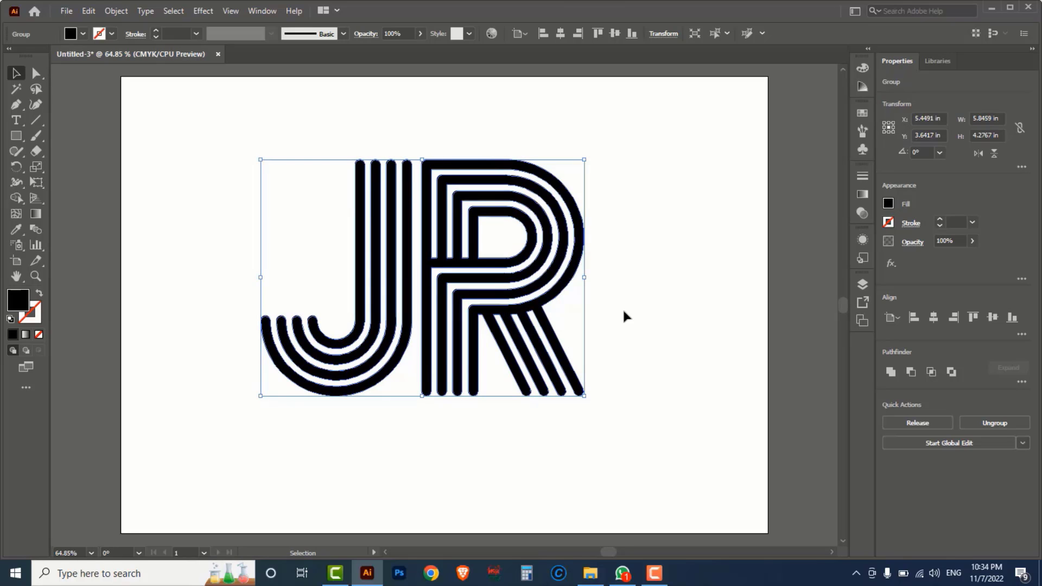
Draw a vertical Pen tool line about 5.18 in long beside the R's innermost stem stripe, extending above and below the letter
{"action": "left_click", "coordinate": [17, 105]}
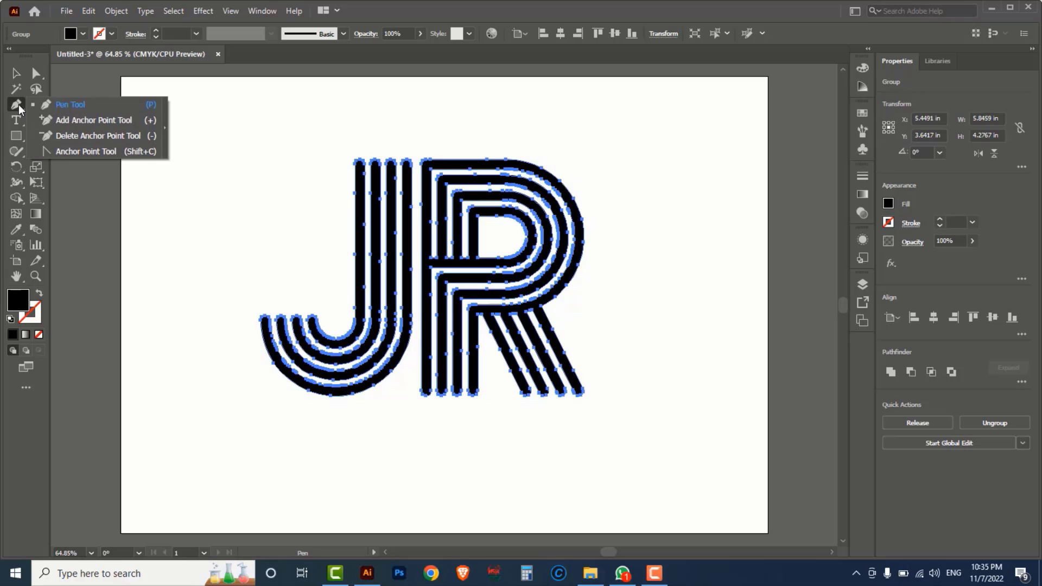
{"action": "left_click", "coordinate": [79, 111]}
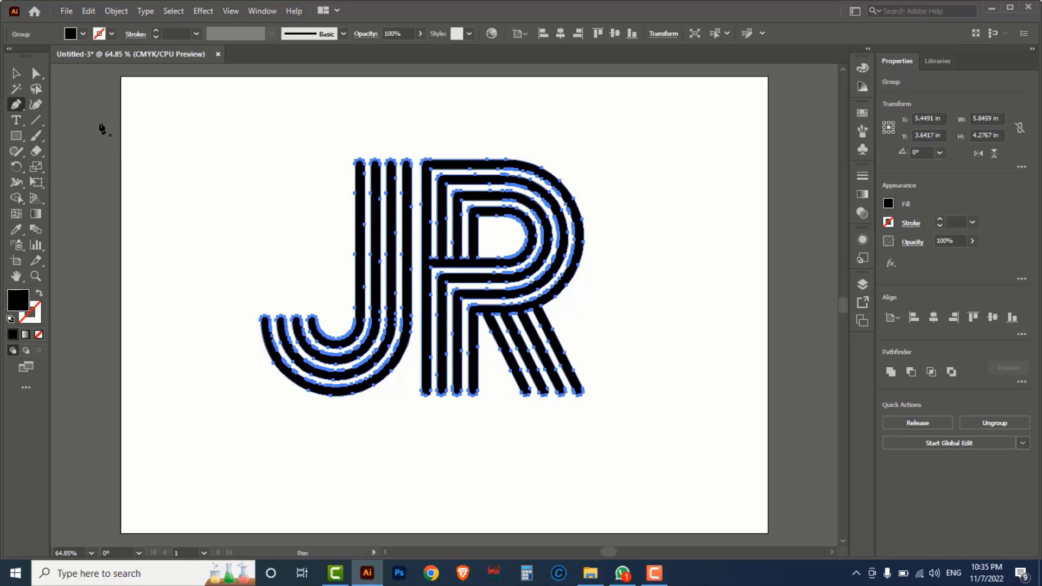
{"action": "left_click", "coordinate": [478, 136]}
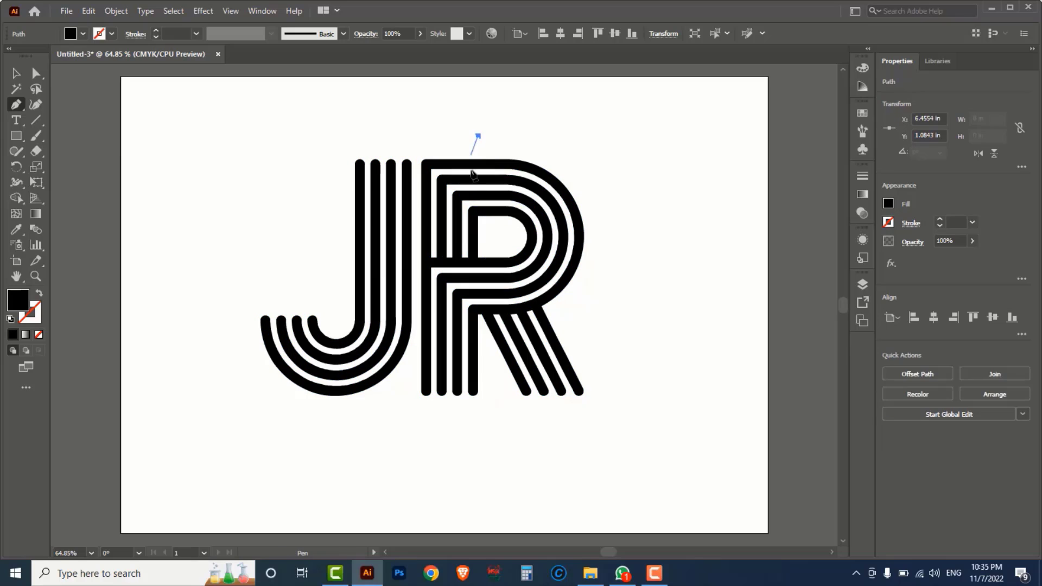
{"action": "left_click", "coordinate": [478, 422], "text": "shift"}
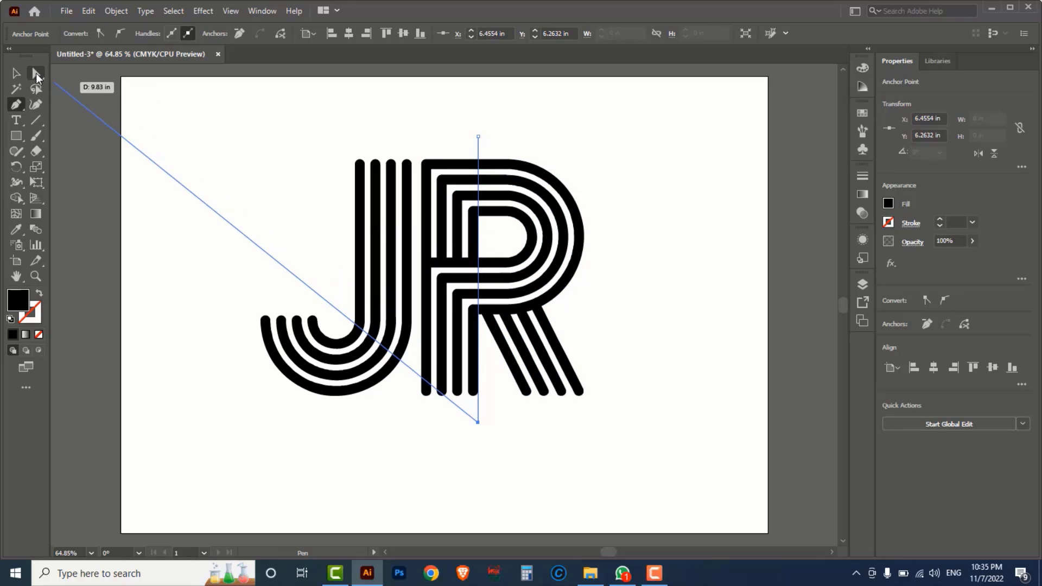
Extend the upper ends of the J's four stripes straight upward until the J is about 4.62 in tall
{"action": "left_click_drag", "start_coordinate": [36, 73], "coordinate": [65, 79]}
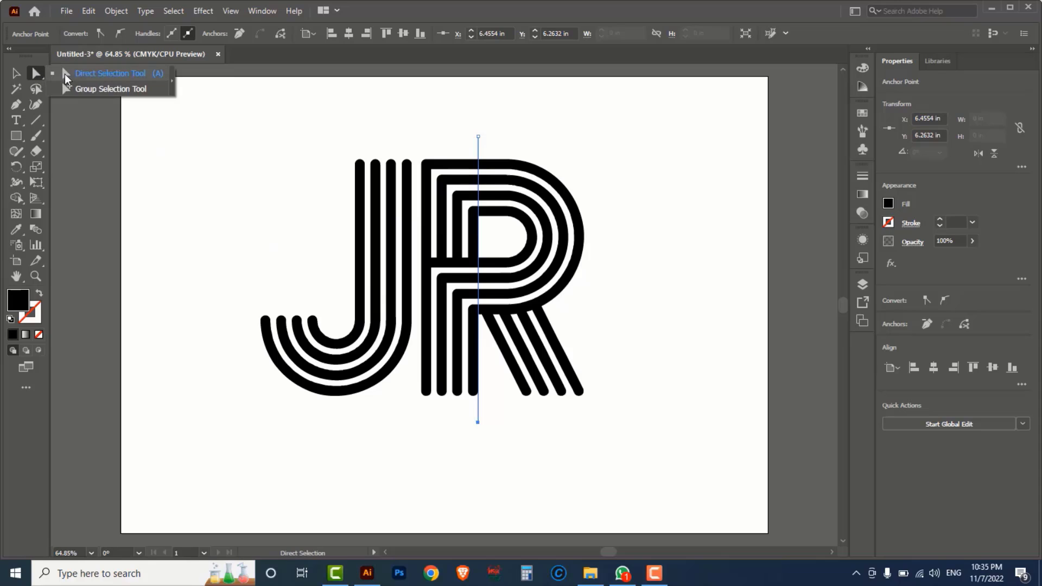
{"action": "left_click", "coordinate": [94, 79]}
{"action": "left_click_drag", "start_coordinate": [326, 138], "coordinate": [416, 175]}
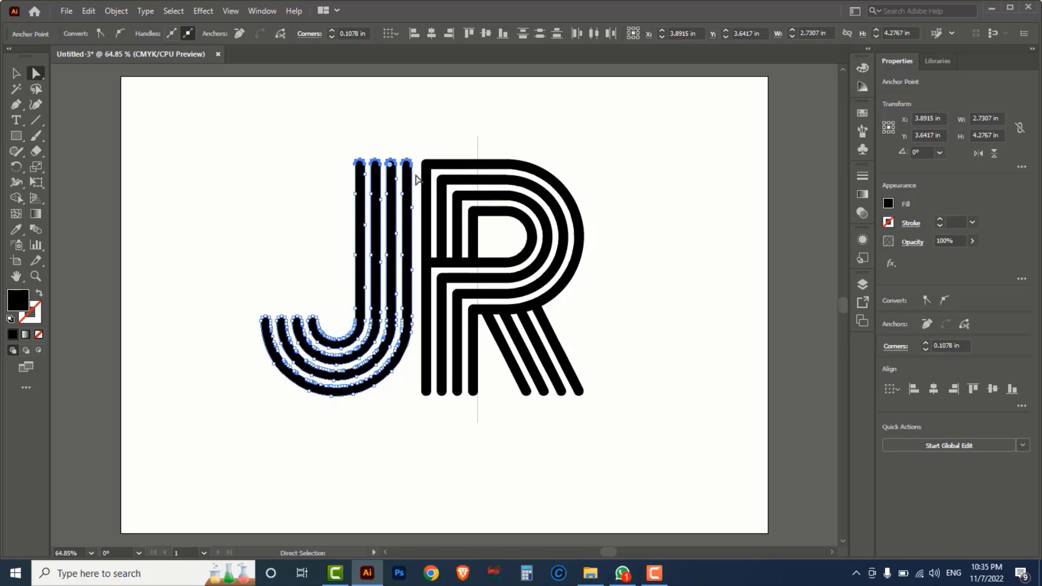
{"action": "key", "text": "Up"}
{"action": "key", "text": "Up"}
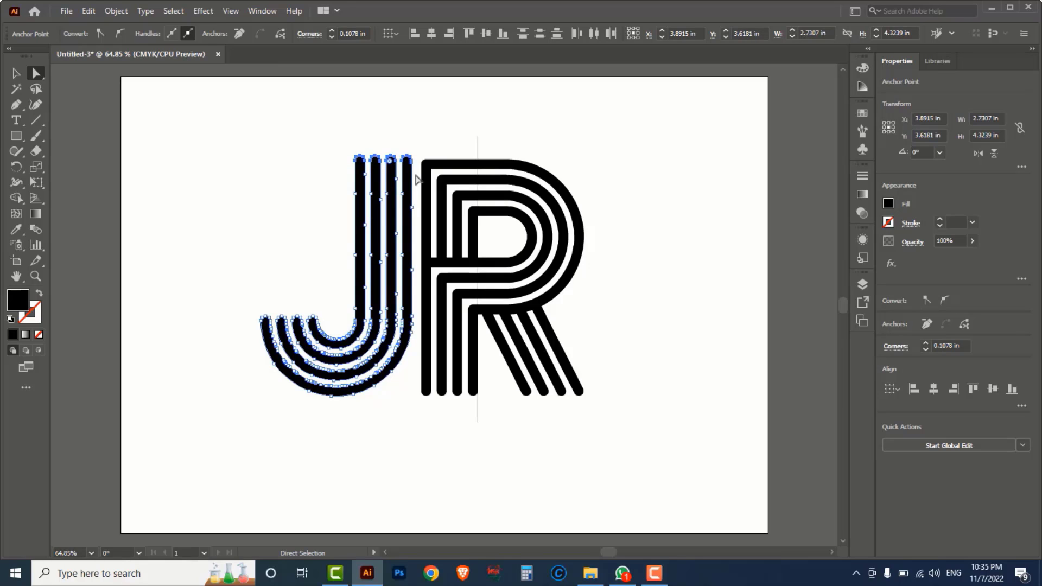
{"action": "key", "text": "Up"}
{"action": "key", "text": "Up"}
{"action": "key", "text": "Up"}
{"action": "key", "text": "Up"}
{"action": "key", "text": "Up"}
{"action": "key", "text": "Up"}
{"action": "key", "text": "Up"}
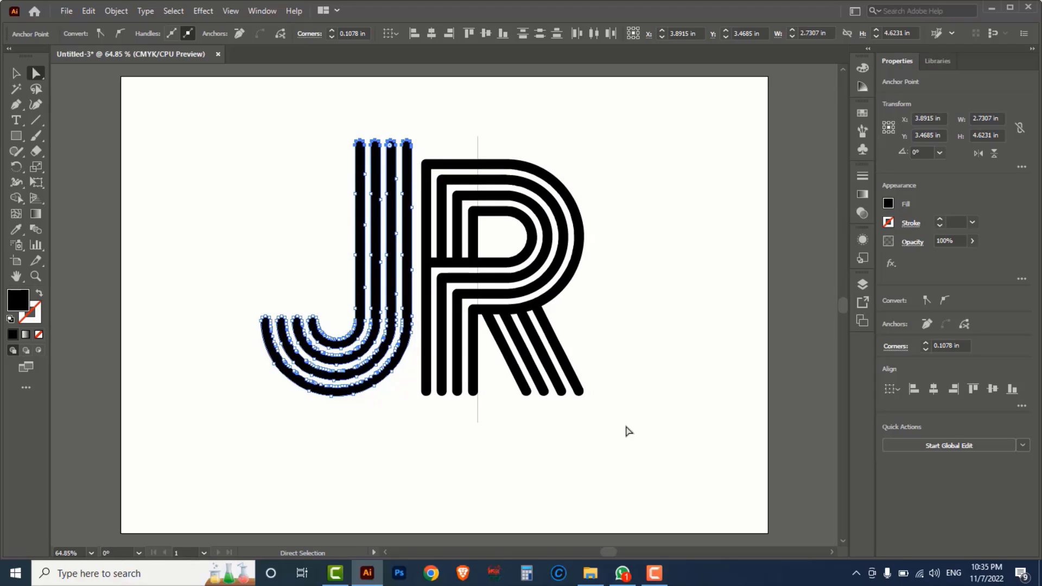
Lengthen the four diagonal leg stripes of the R along their slant until the R is about 4.46 in tall
{"action": "left_click_drag", "start_coordinate": [633, 425], "coordinate": [510, 375]}
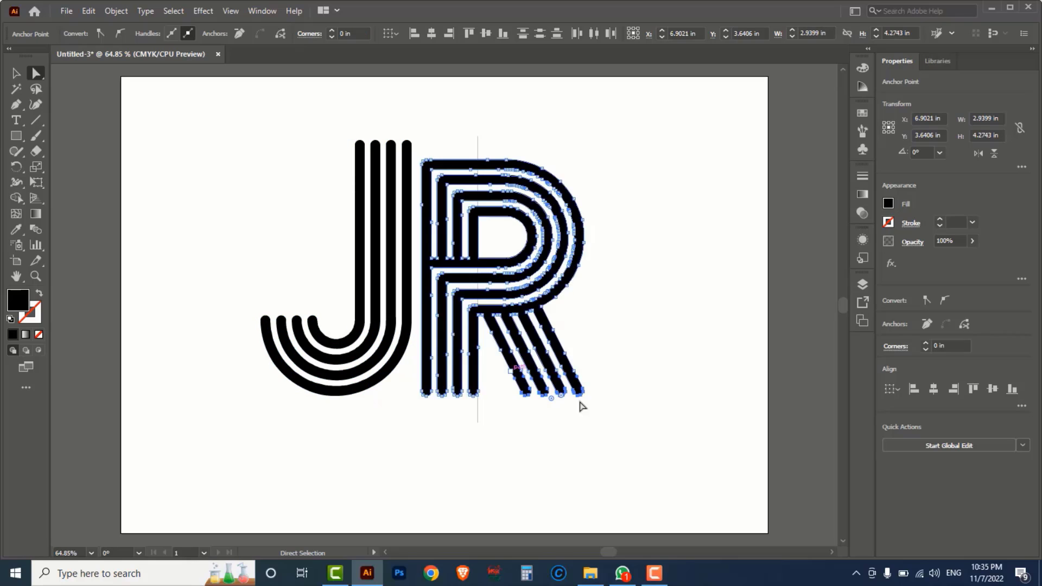
{"action": "key", "text": "ctrl+space"}
{"action": "left_click_drag", "start_coordinate": [480, 338], "coordinate": [645, 439]}
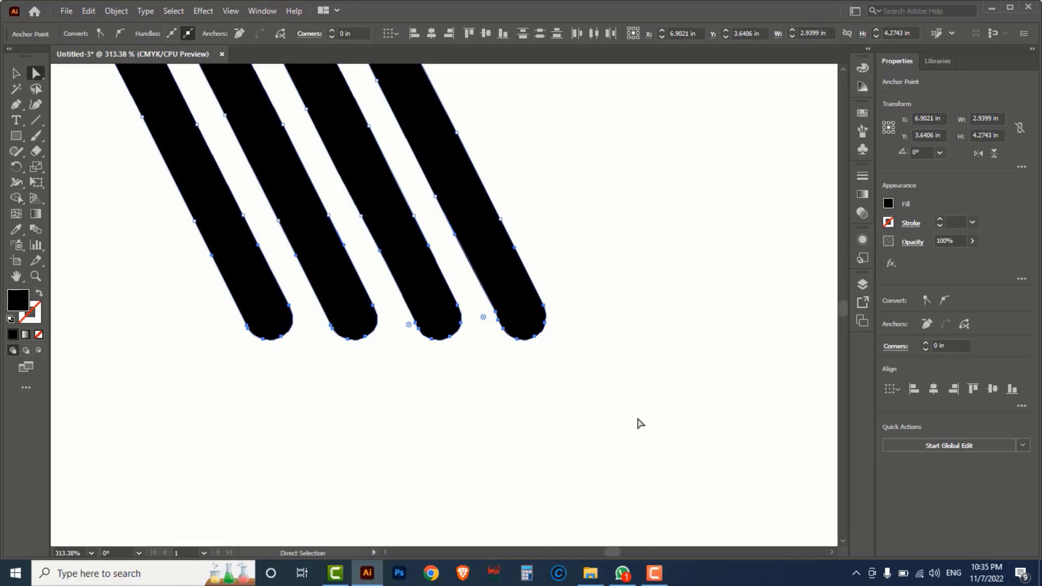
{"action": "left_click_drag", "start_coordinate": [616, 388], "coordinate": [123, 266]}
{"action": "left_click_drag", "start_coordinate": [454, 343], "coordinate": [474, 387]}
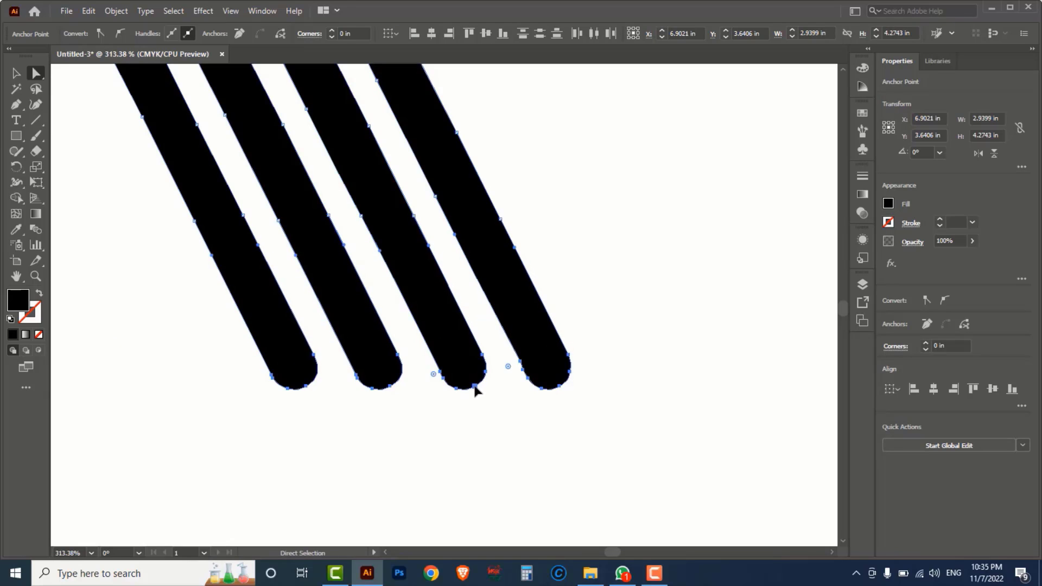
{"action": "left_click", "coordinate": [402, 348], "text": "ctrl+alt"}
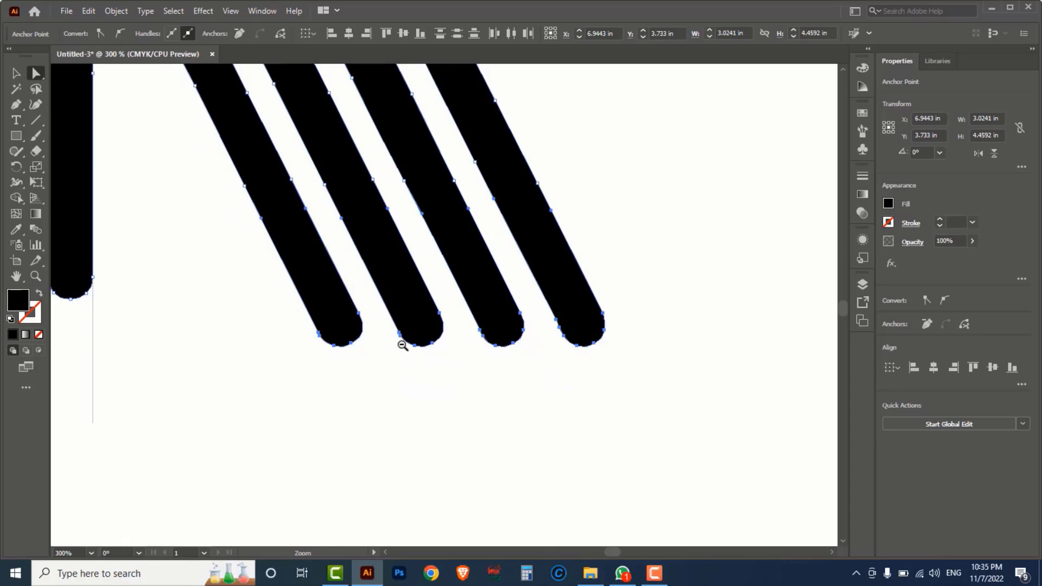
{"action": "left_click", "coordinate": [400, 344], "text": "ctrl+alt"}
{"action": "left_click", "coordinate": [388, 303], "text": "ctrl+alt"}
{"action": "left_click", "coordinate": [388, 302], "text": "ctrl+alt"}
{"action": "left_click", "coordinate": [398, 298], "text": "ctrl+alt"}
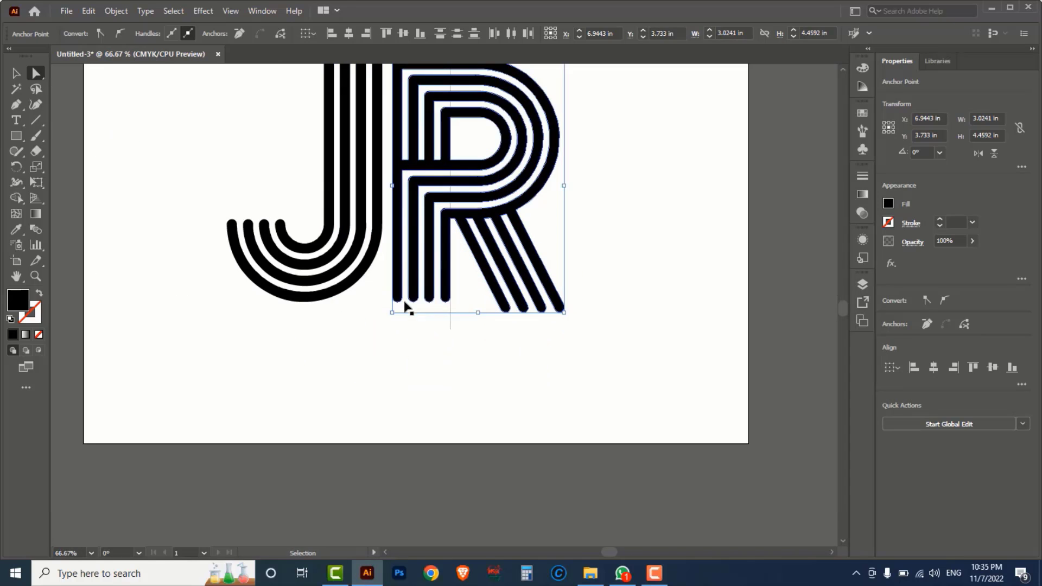
{"action": "scroll", "coordinate": [457, 288], "scroll_direction": "up", "scroll_amount": 1}
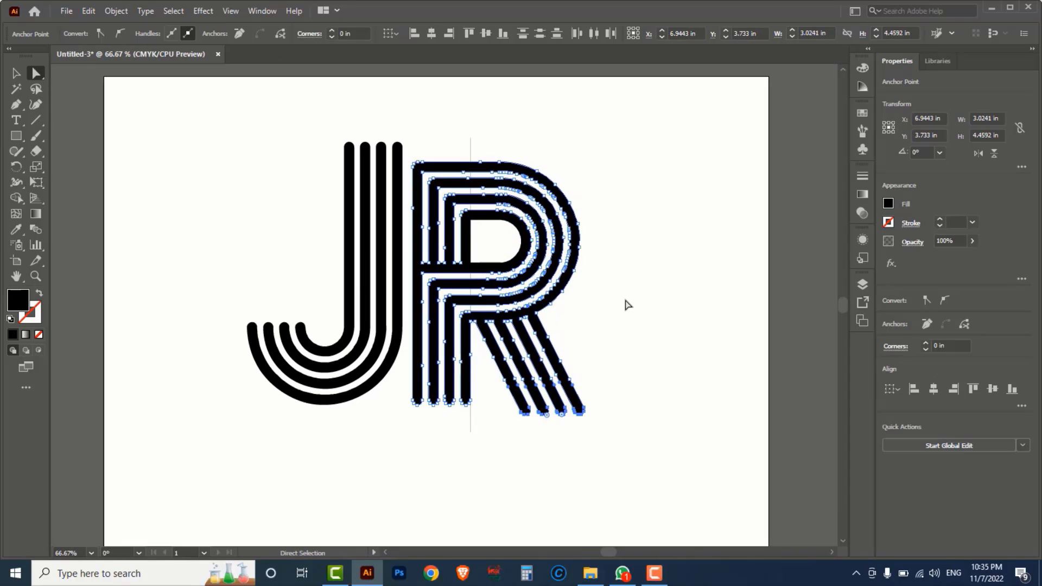
Draw a horizontal Pen tool line about 1.23 in long across the upper ends of the J's four stripes
{"action": "left_click", "coordinate": [16, 104]}
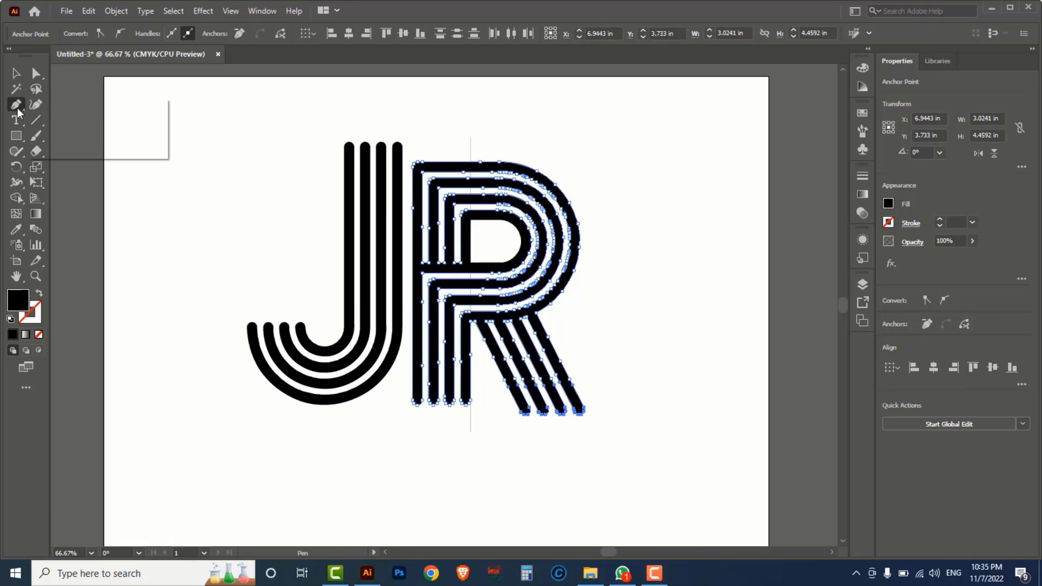
{"action": "left_click", "coordinate": [64, 108]}
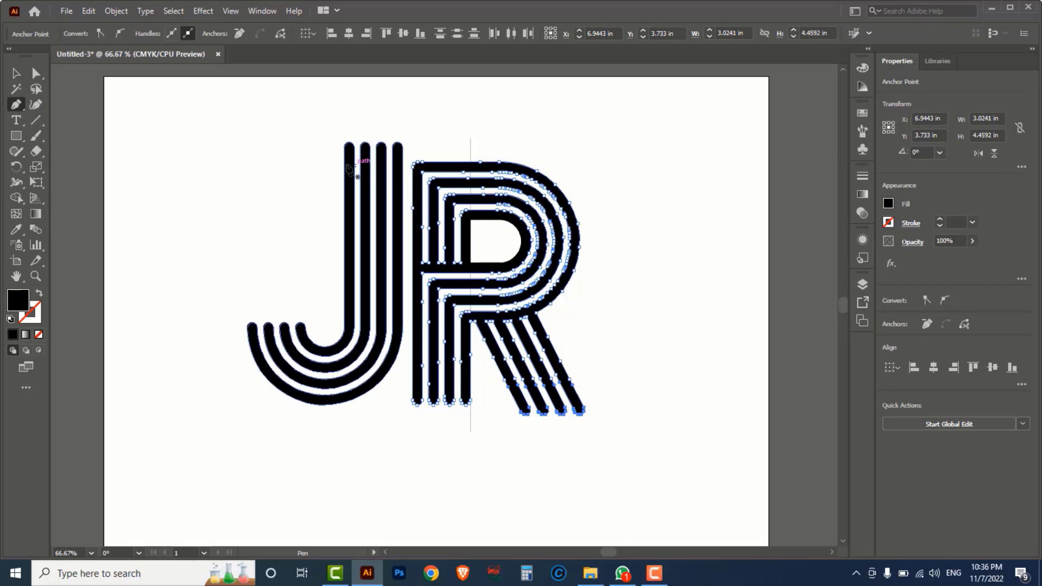
{"action": "left_click", "coordinate": [340, 162]}
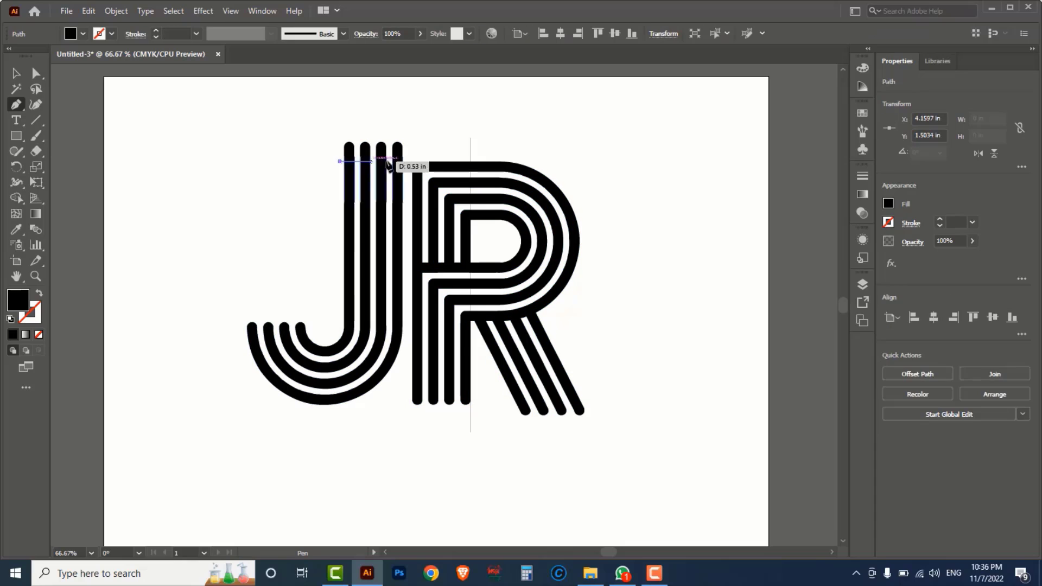
{"action": "left_click", "coordinate": [410, 161], "text": "shift"}
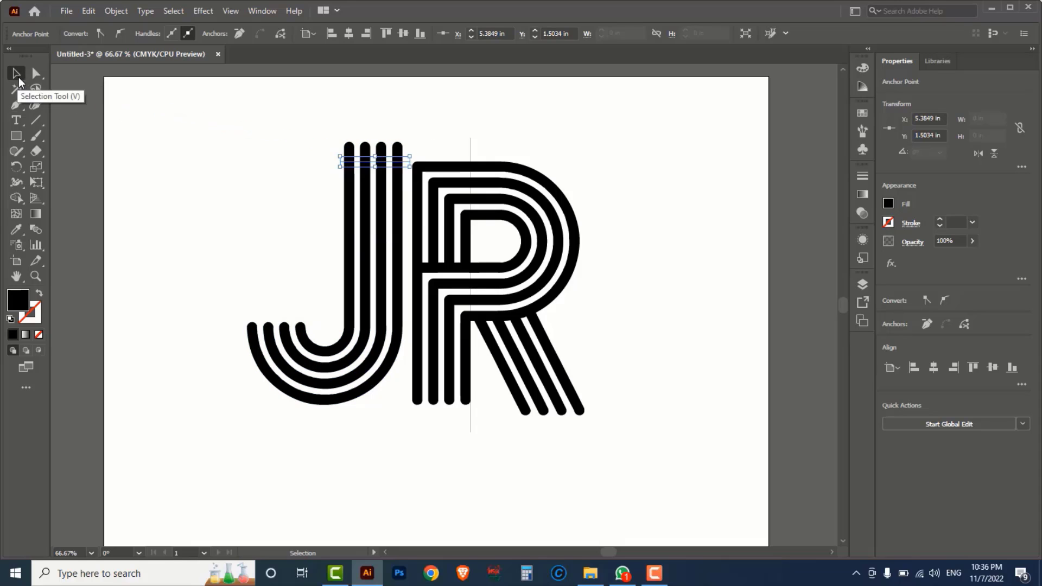
Draw a horizontal Pen tool line about 1.61 in long across the four stripe ends of the J's hook
{"action": "left_click", "coordinate": [17, 104]}
{"action": "left_click", "coordinate": [66, 105]}
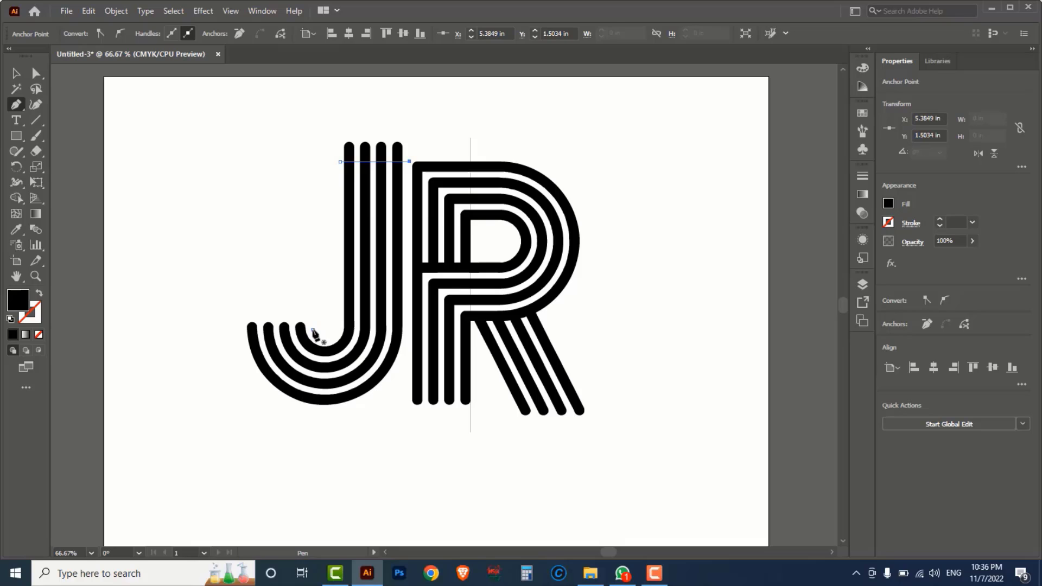
{"action": "left_click", "coordinate": [313, 330]}
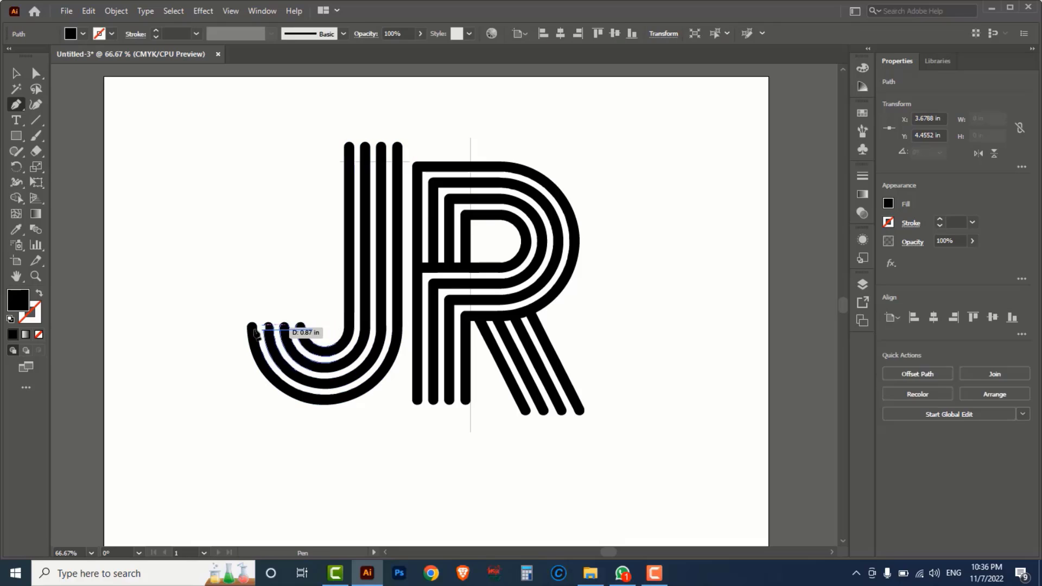
{"action": "left_click", "coordinate": [221, 330]}
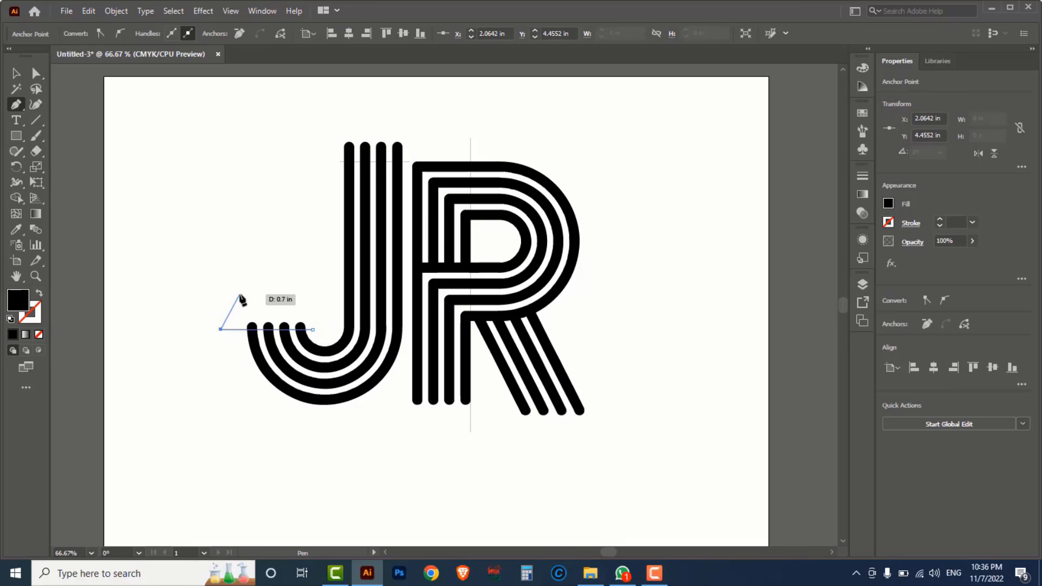
{"action": "left_click", "coordinate": [15, 78]}
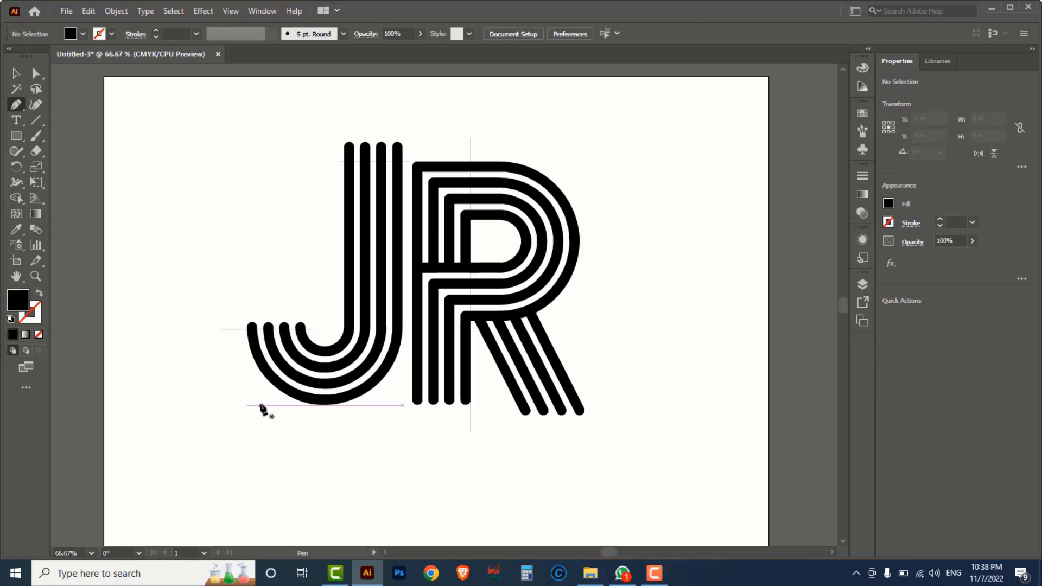
Draw a horizontal Pen tool line about 6.81 in long along the base of both letters, crossing the R's leg ends
{"action": "left_click", "coordinate": [259, 404]}
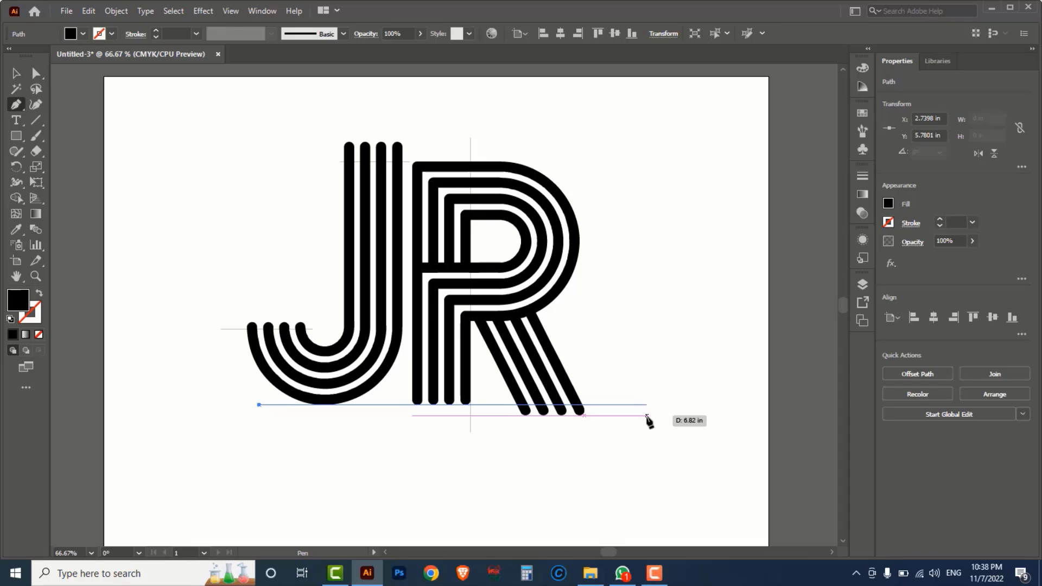
{"action": "left_click", "coordinate": [646, 416]}
{"action": "left_click", "coordinate": [16, 75]}
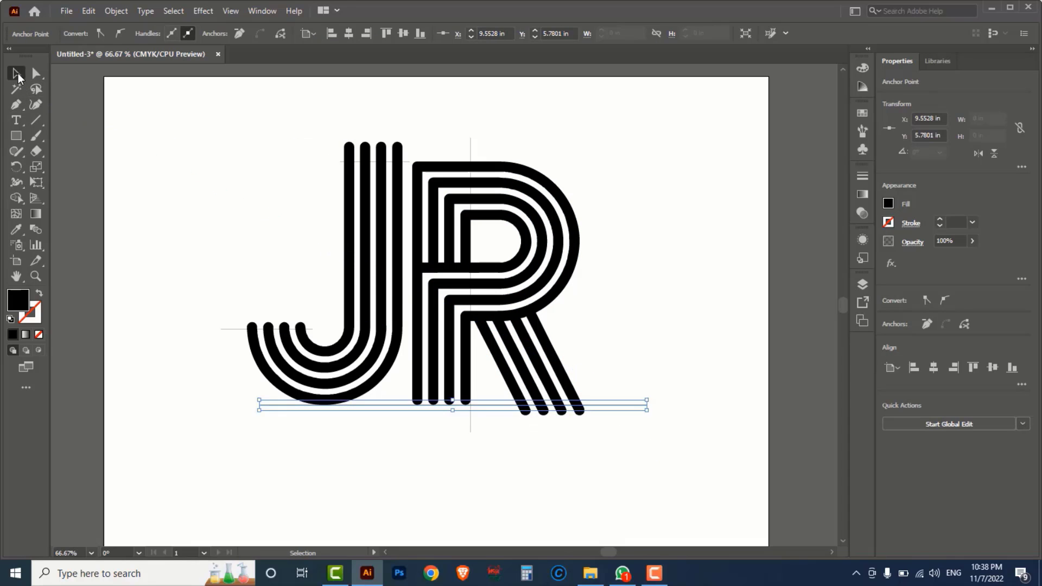
Select all the artwork and trim the stripe ends beyond the cutting lines with Shape Builder: J's upper ends, J's hook and R's diagonal legs
{"action": "left_click", "coordinate": [609, 462]}
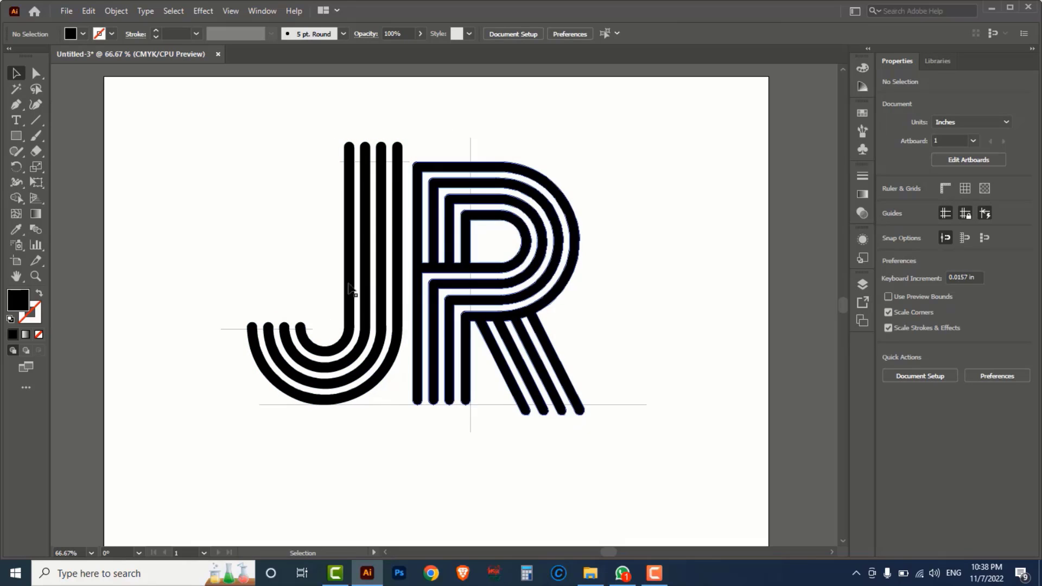
{"action": "left_click_drag", "start_coordinate": [147, 115], "coordinate": [661, 440]}
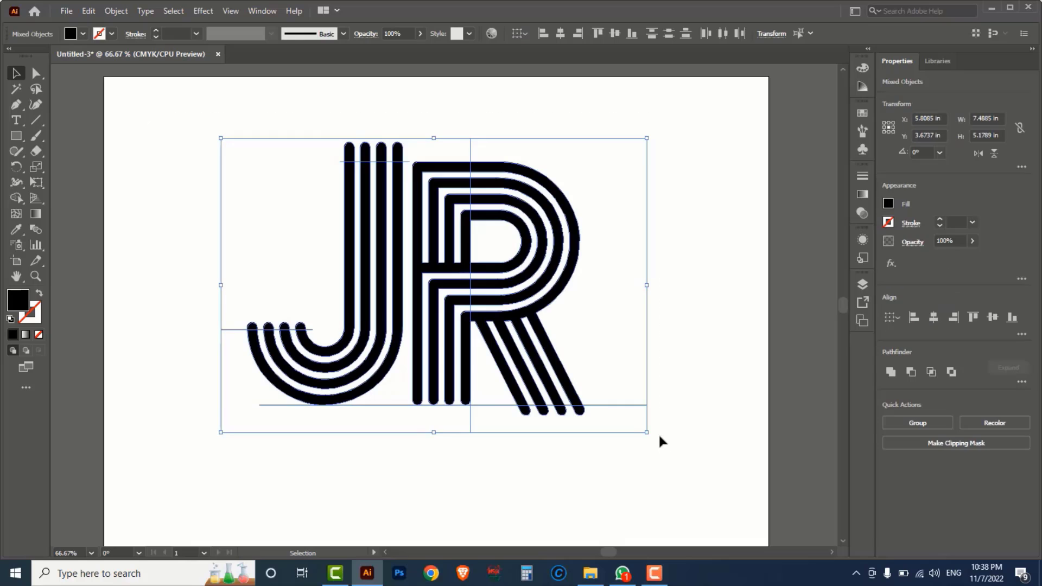
{"action": "left_click", "coordinate": [17, 200]}
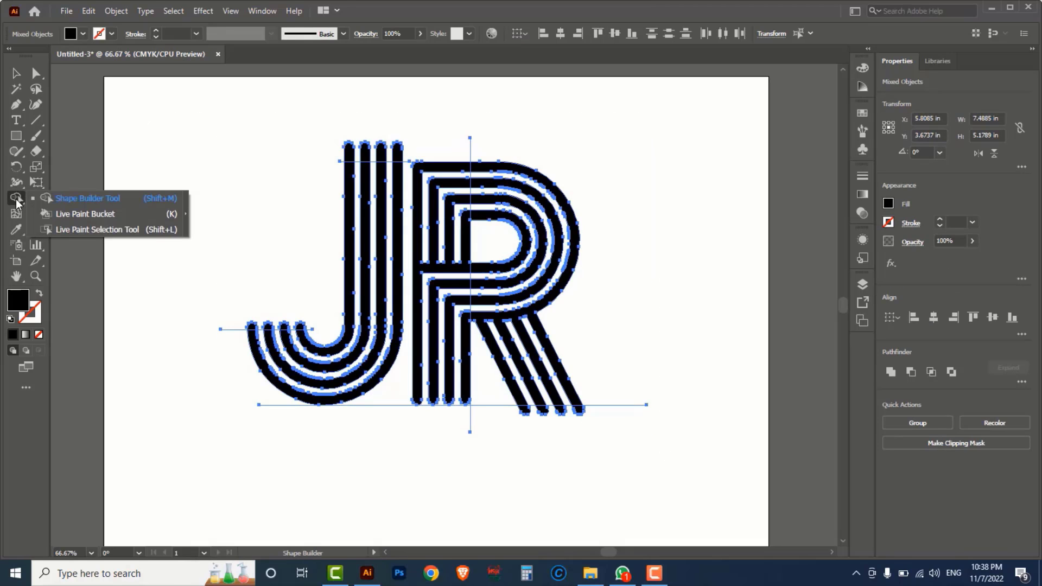
{"action": "left_click", "coordinate": [85, 199]}
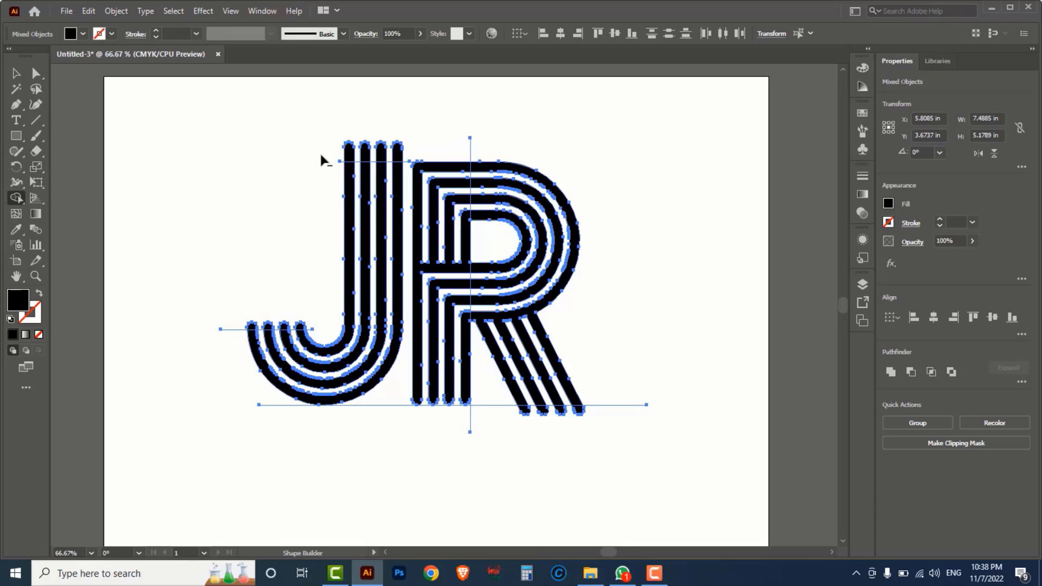
{"action": "left_click_drag", "start_coordinate": [411, 156], "coordinate": [342, 151]}
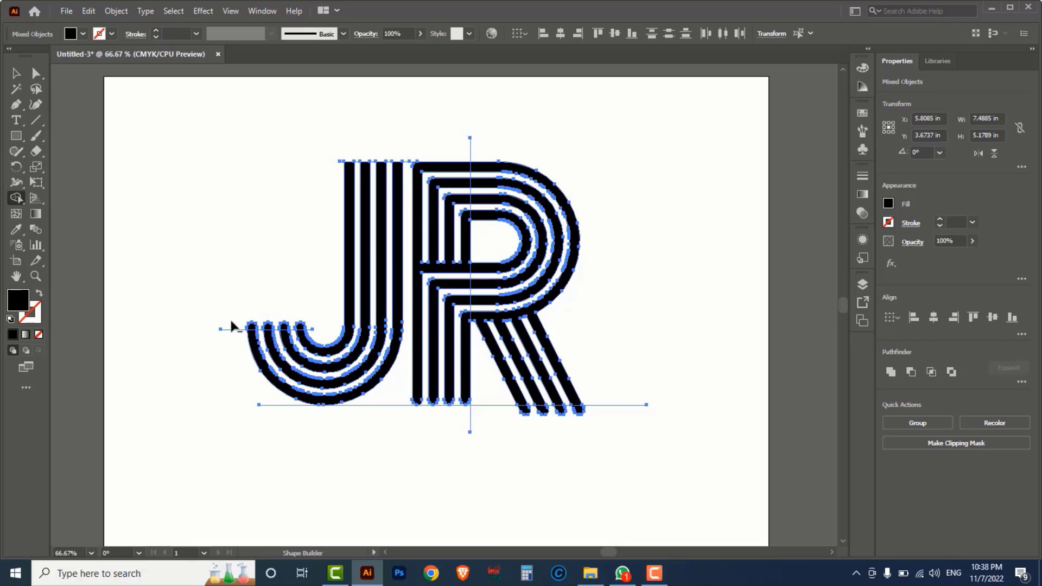
{"action": "left_click_drag", "start_coordinate": [233, 322], "coordinate": [313, 326]}
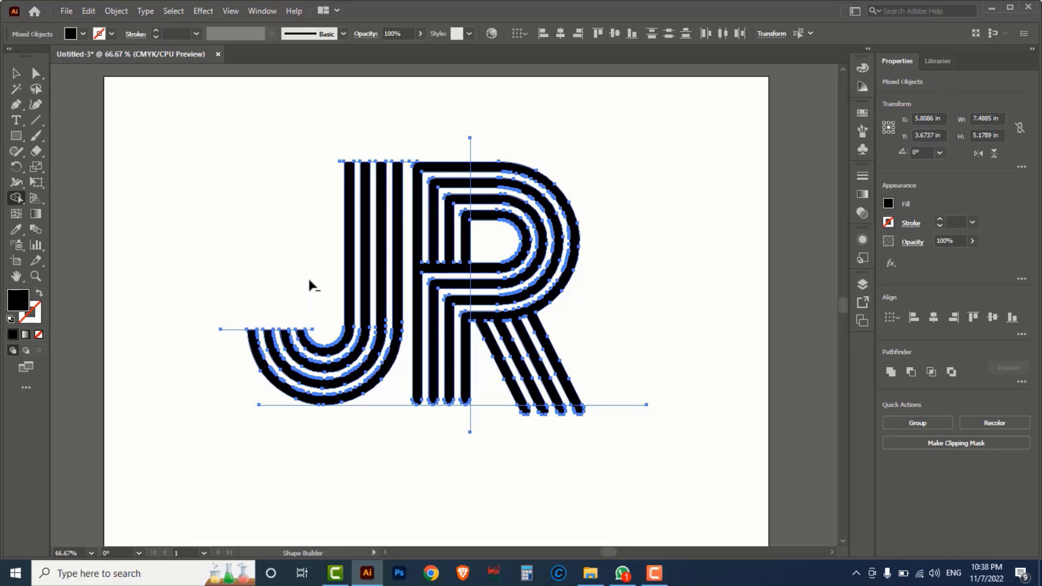
{"action": "mouse_move", "coordinate": [513, 418]}
{"action": "left_mouse_down"}
{"action": "mouse_move", "coordinate": [593, 414]}
{"action": "mouse_move", "coordinate": [609, 434]}
{"action": "left_mouse_up"}
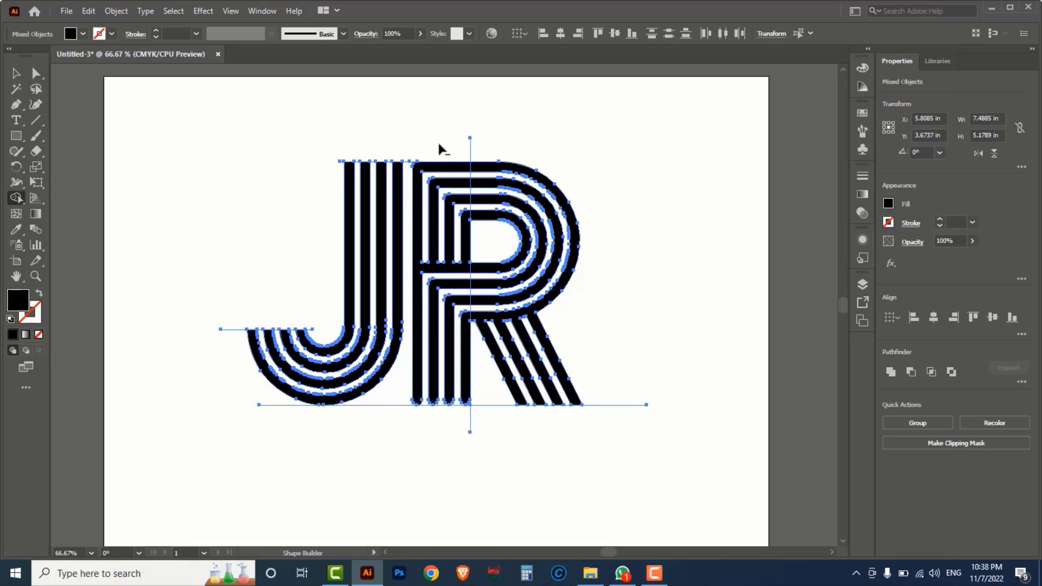
Remove the R's vertical stem and all stripe parts left of the vertical cutting line with Shape Builder, and deselect the artwork
{"action": "left_click_drag", "start_coordinate": [440, 144], "coordinate": [443, 444]}
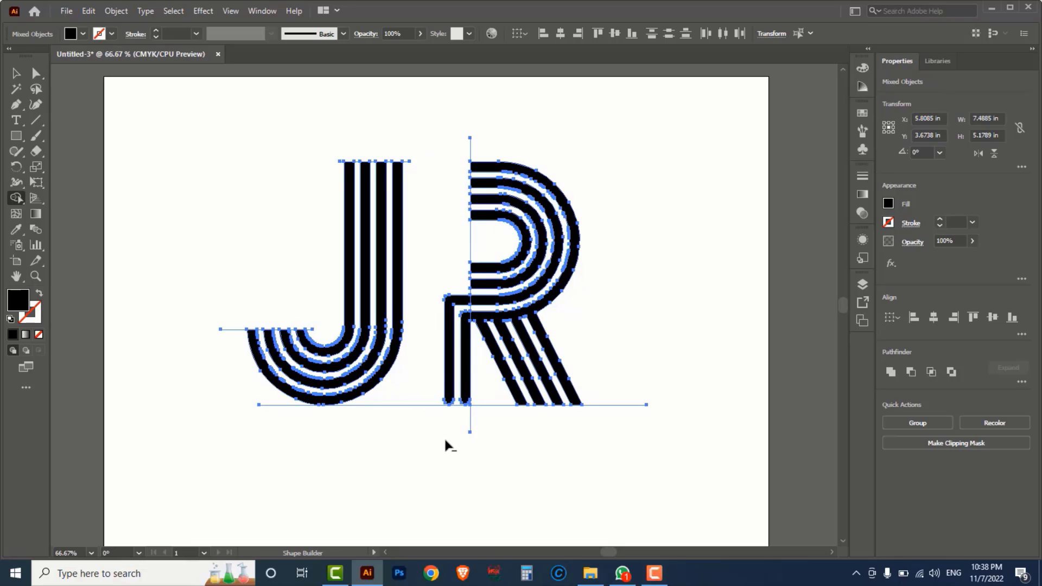
{"action": "mouse_move", "coordinate": [457, 297]}
{"action": "left_mouse_down"}
{"action": "mouse_move", "coordinate": [465, 333]}
{"action": "mouse_move", "coordinate": [449, 364]}
{"action": "left_mouse_up"}
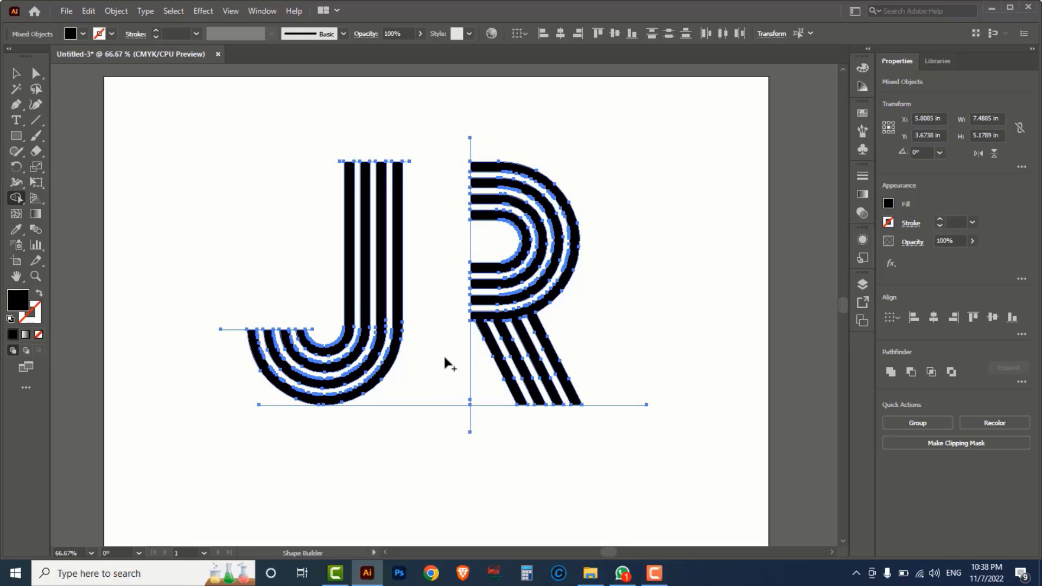
{"action": "left_click", "coordinate": [16, 73]}
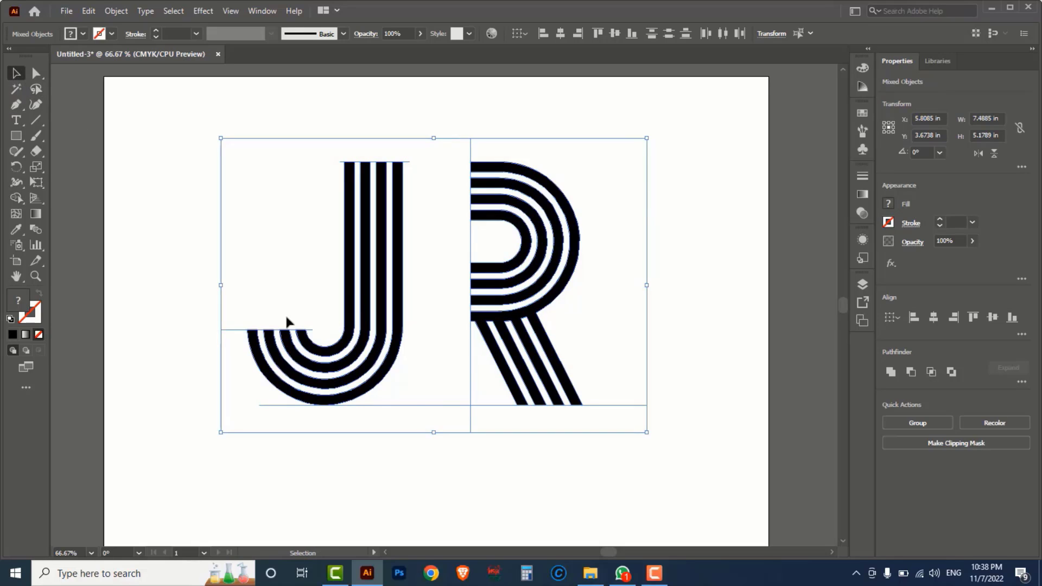
{"action": "left_click", "coordinate": [491, 487]}
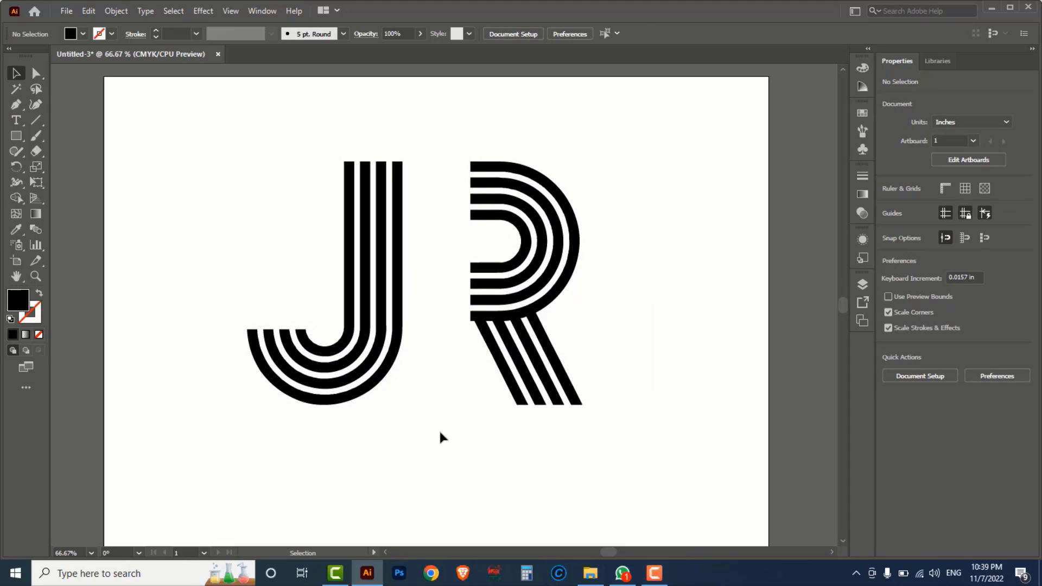
Delete all leftover cutting lines around the two letters in Outline view, and return to Preview
{"action": "key", "text": "ctrl+y"}
{"action": "left_click_drag", "start_coordinate": [483, 452], "coordinate": [443, 397]}
{"action": "key", "text": "Delete"}
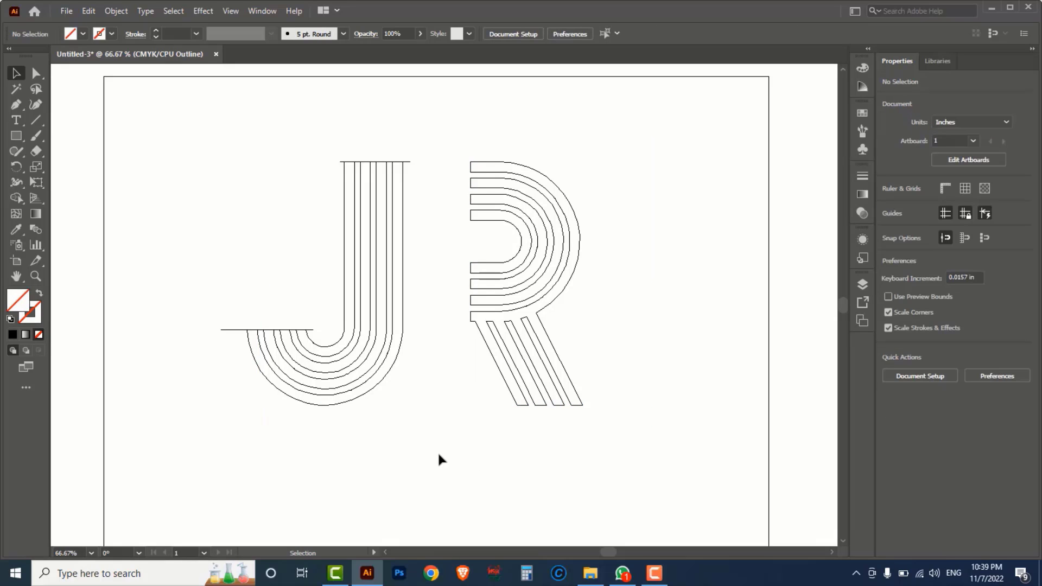
{"action": "left_click_drag", "start_coordinate": [217, 304], "coordinate": [228, 353]}
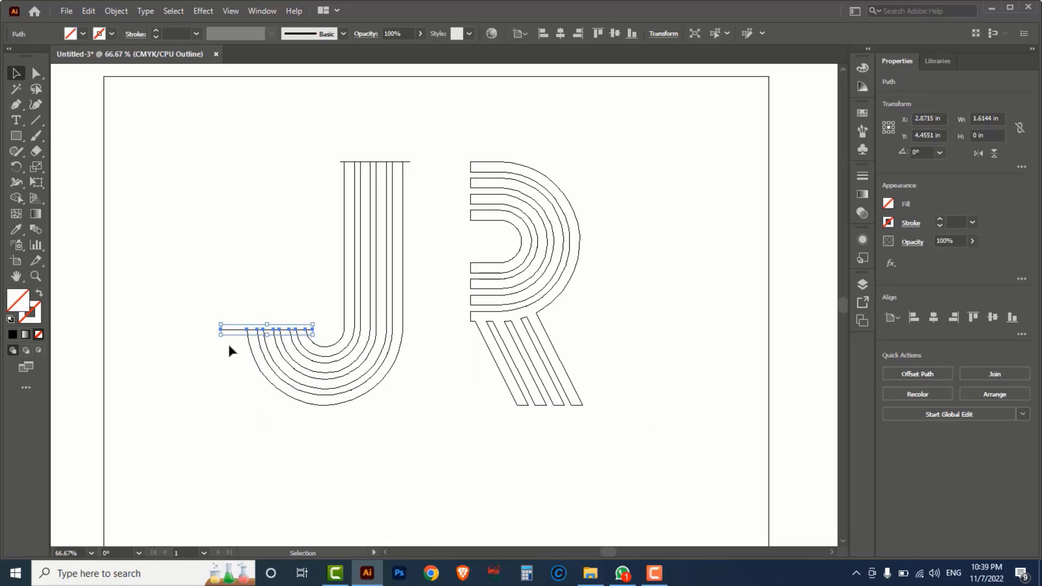
{"action": "key", "text": "Delete"}
{"action": "left_click_drag", "start_coordinate": [406, 158], "coordinate": [410, 165]}
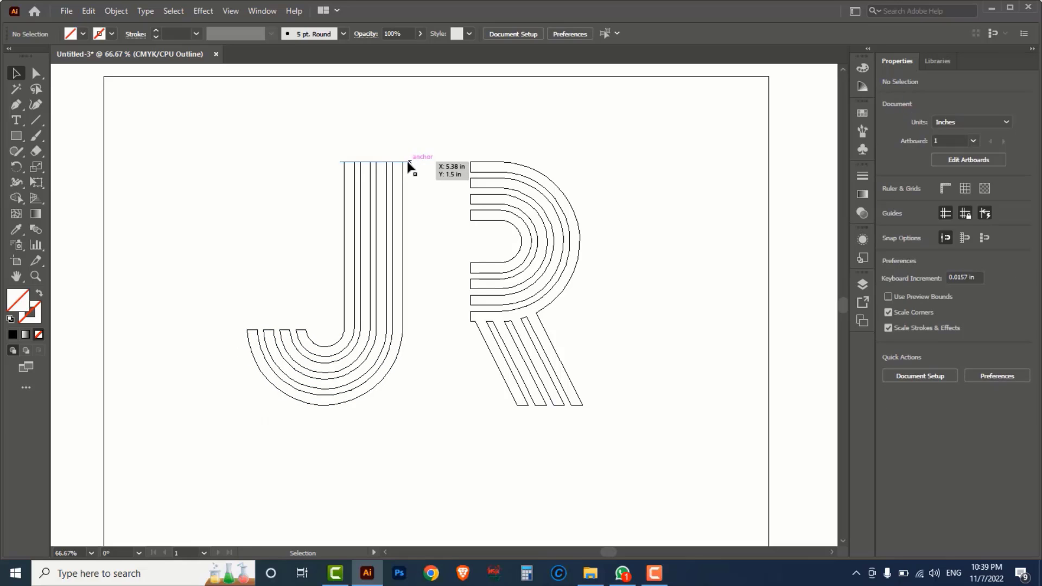
{"action": "key", "text": "Delete"}
{"action": "key", "text": "a"}
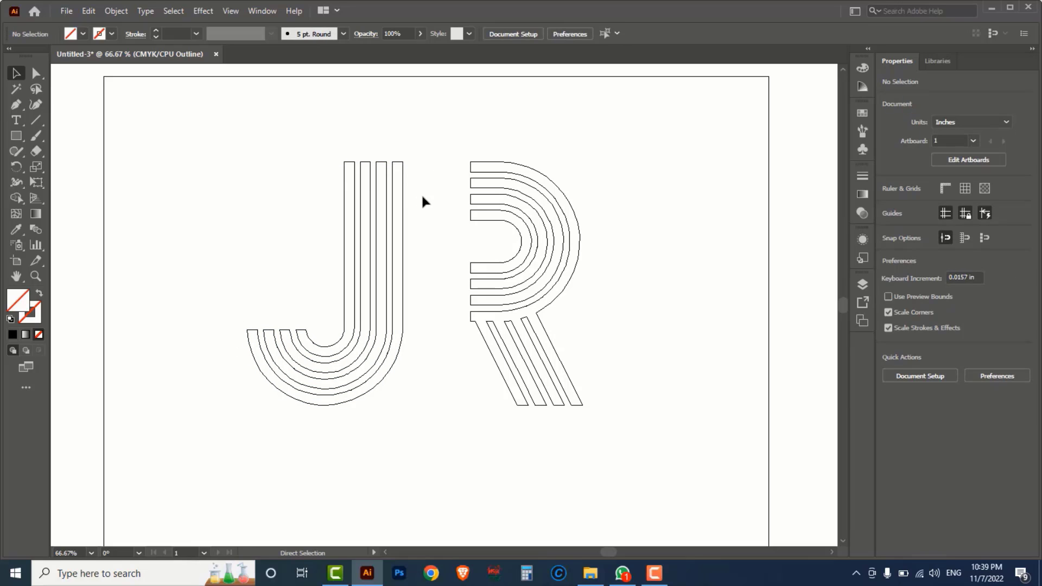
{"action": "key", "text": "ctrl+y"}
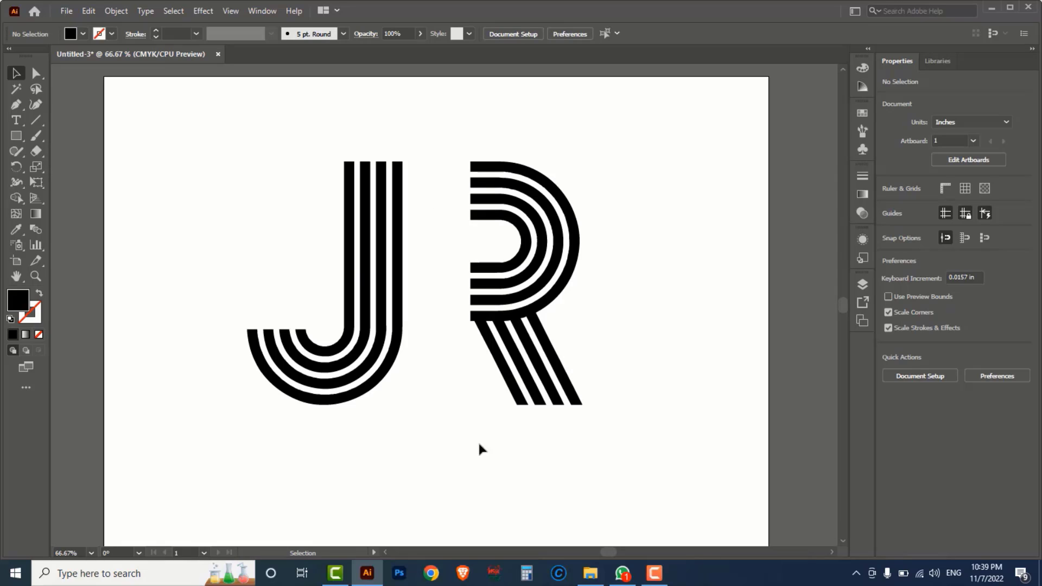
Ungroup the JR artwork so the J and the R can be moved separately
{"action": "left_click", "coordinate": [534, 307]}
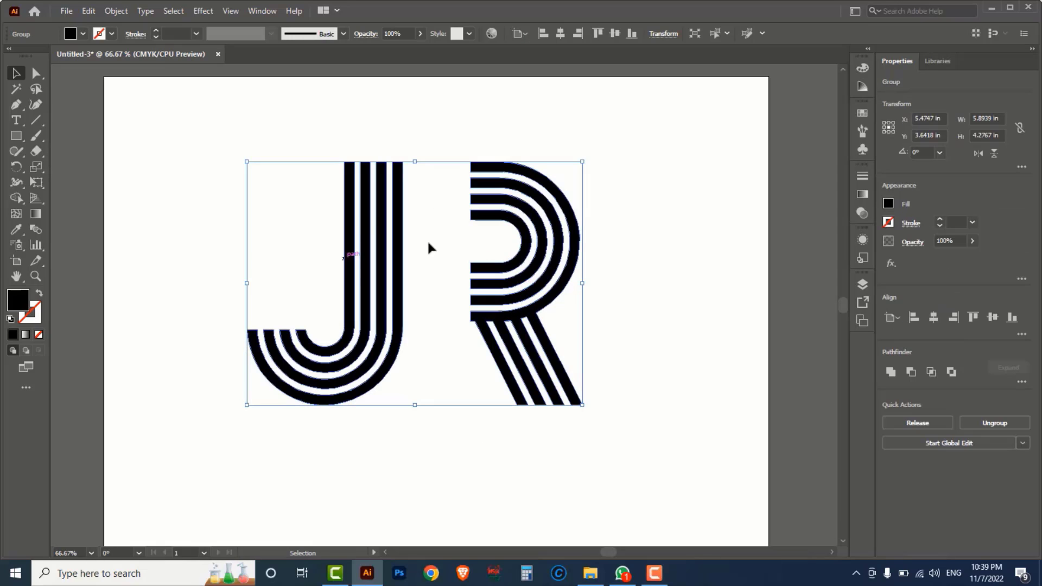
{"action": "left_click_drag", "start_coordinate": [542, 274], "coordinate": [574, 266]}
{"action": "key", "text": "ctrl+z"}
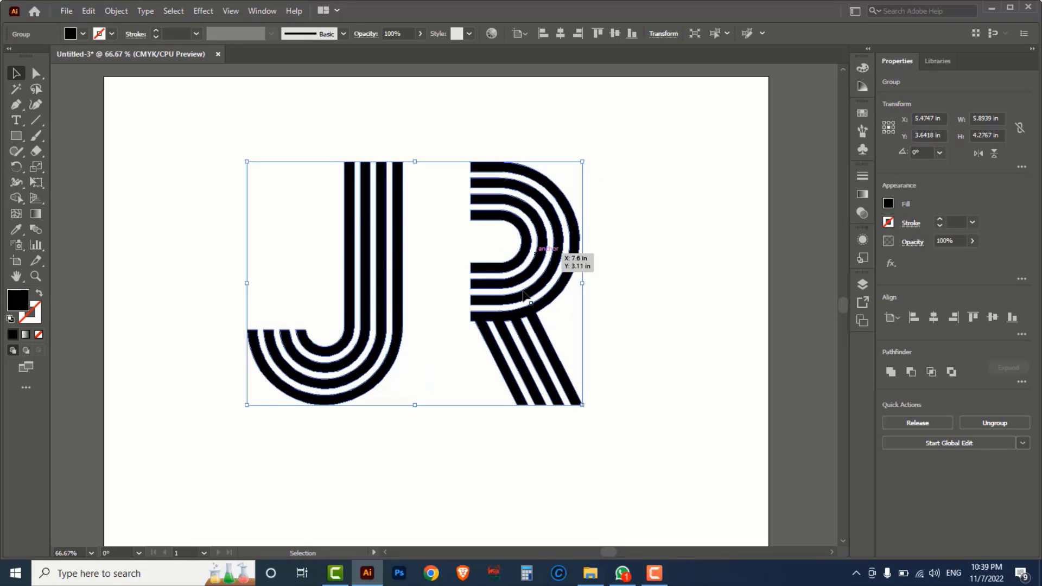
{"action": "right_click", "coordinate": [606, 196]}
{"action": "left_click", "coordinate": [648, 302]}
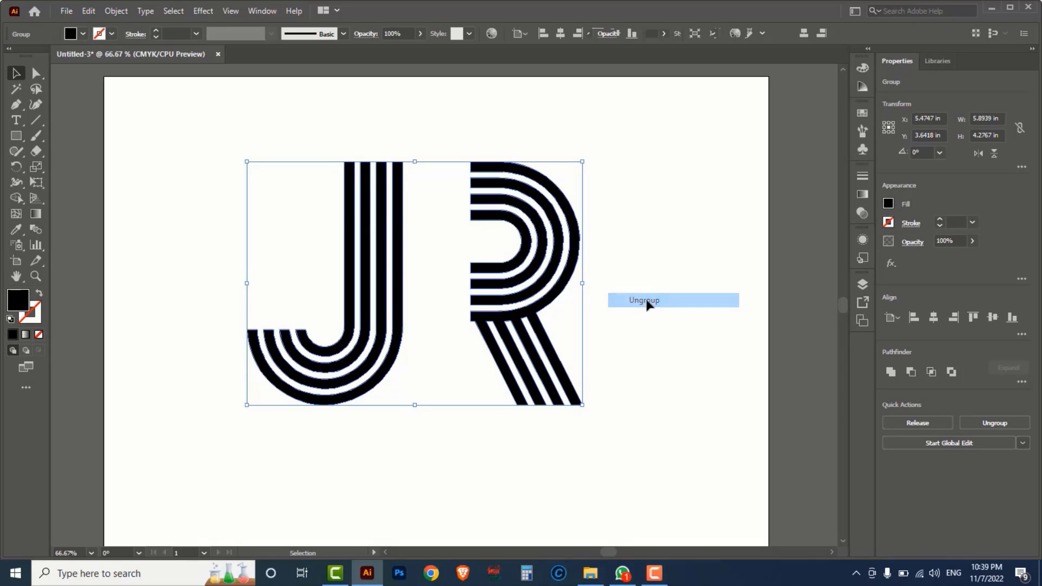
Move the R horizontally about 0.98 in left so it sits close beside the J
{"action": "left_click_drag", "start_coordinate": [635, 144], "coordinate": [487, 417]}
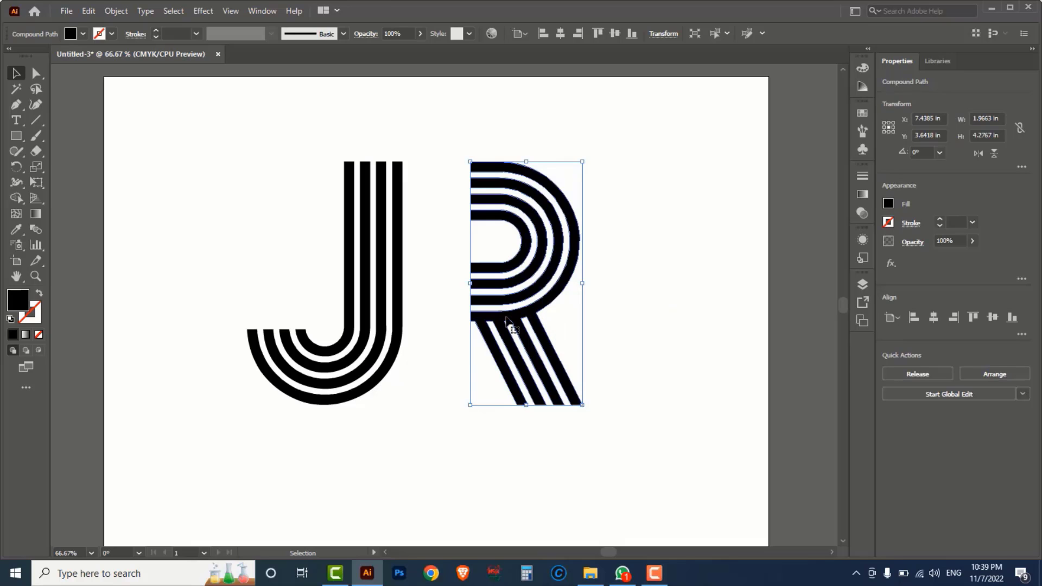
{"action": "left_click_drag", "start_coordinate": [506, 320], "coordinate": [449, 325]}
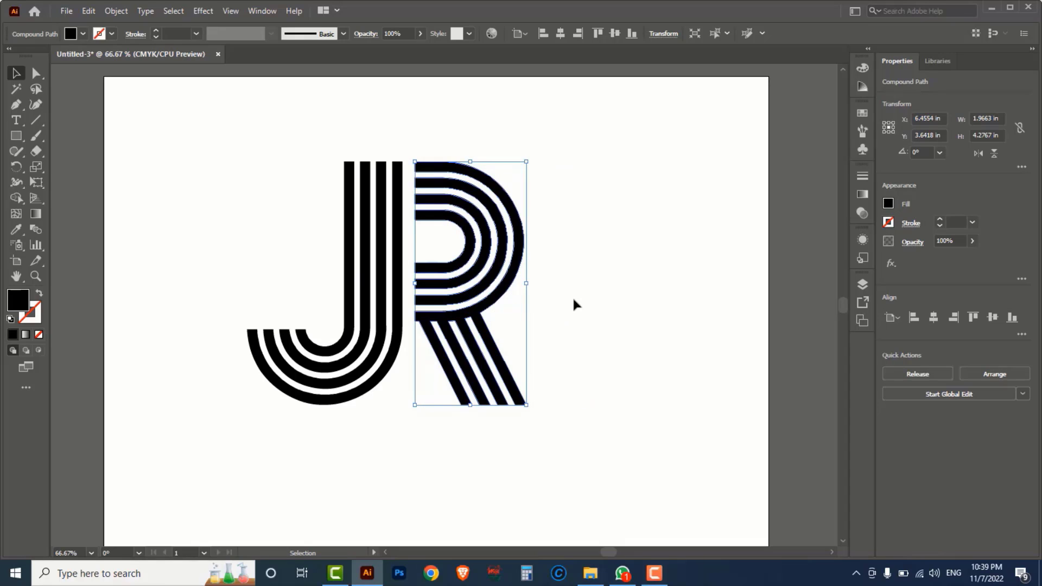
{"action": "left_click", "coordinate": [424, 446]}
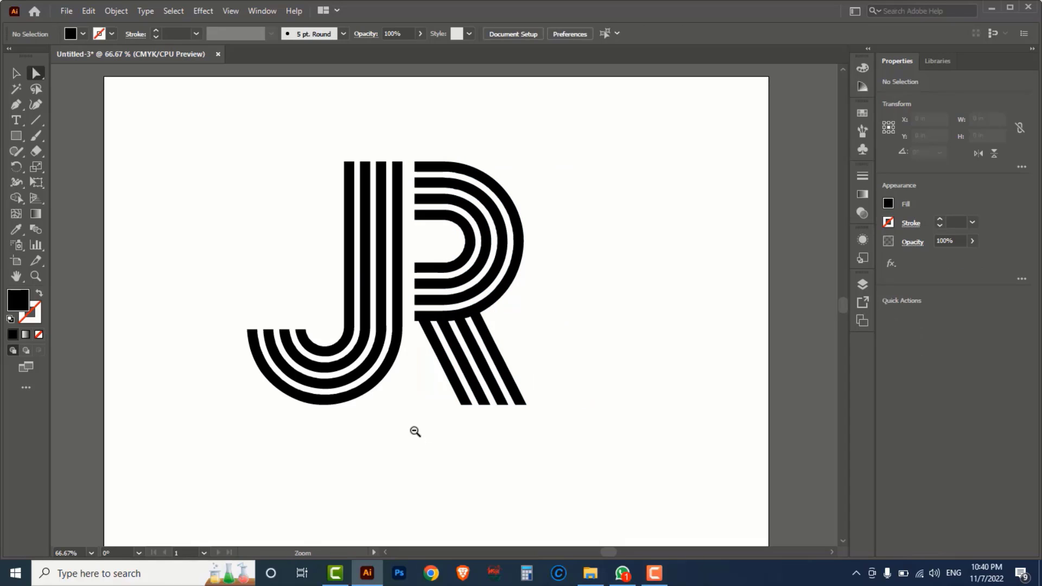
Move both letters together to the middle of the artboard, at about X 5.76 in, Y 3.86 in
{"action": "left_click", "coordinate": [412, 423], "text": "ctrl+alt"}
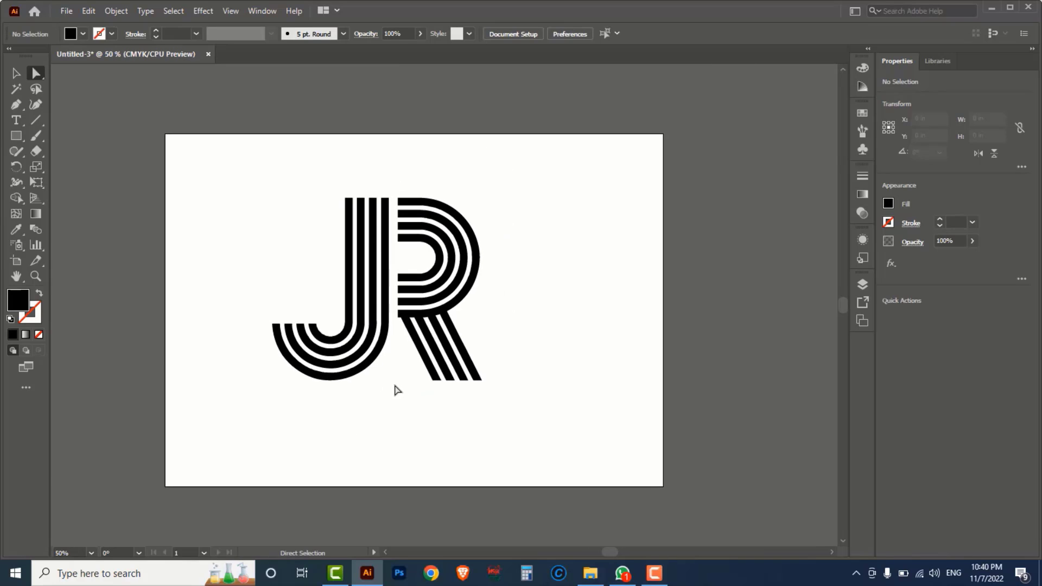
{"action": "left_click", "coordinate": [16, 73]}
{"action": "left_click_drag", "start_coordinate": [220, 163], "coordinate": [521, 404]}
{"action": "left_click_drag", "start_coordinate": [455, 363], "coordinate": [490, 374]}
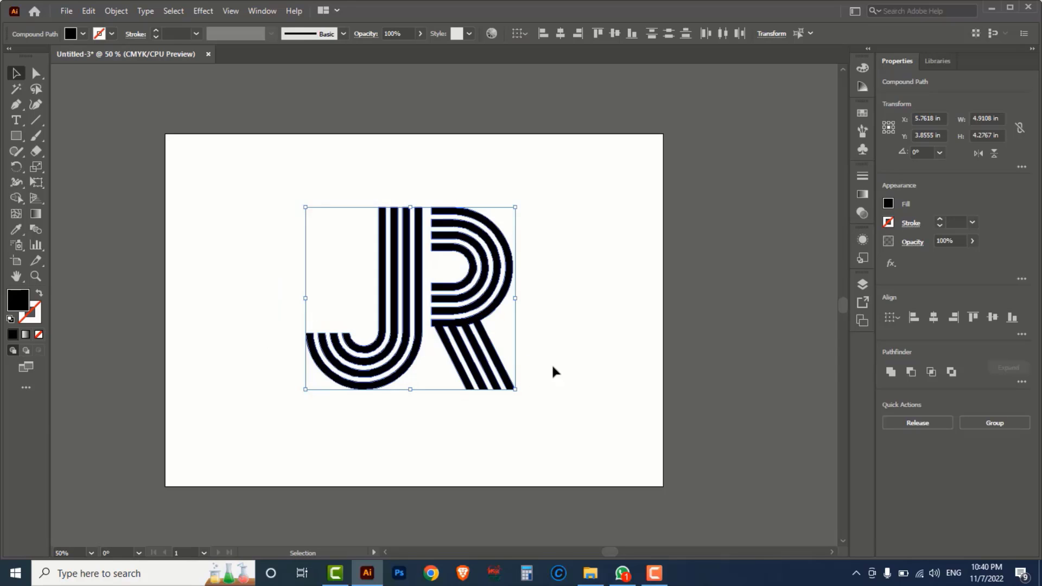
{"action": "left_click", "coordinate": [265, 279]}
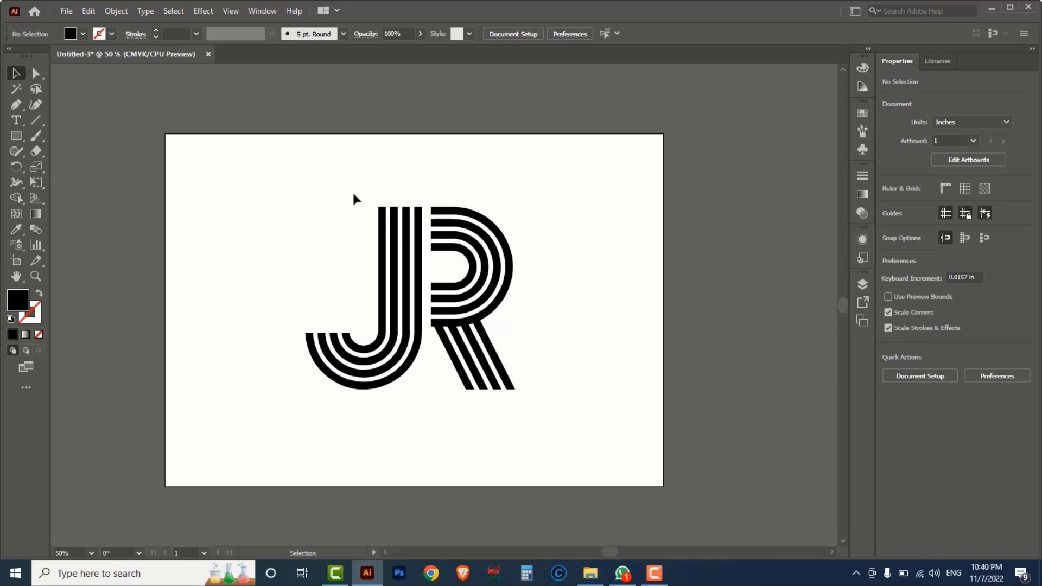
Show the full CMYK sliders and give the J a grey fill of 46% black
{"action": "left_click_drag", "start_coordinate": [353, 199], "coordinate": [429, 276]}
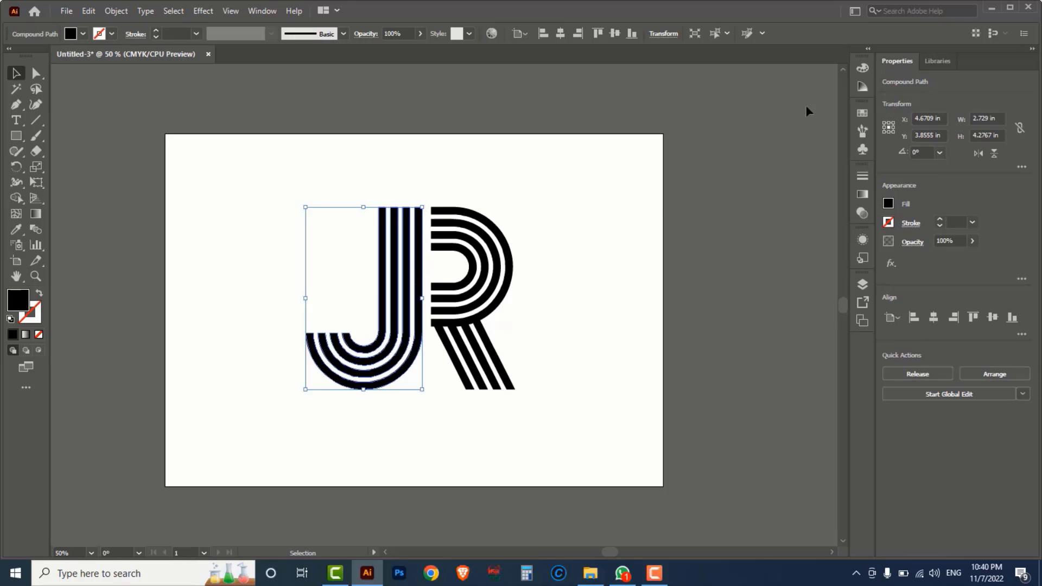
{"action": "left_click", "coordinate": [868, 70]}
{"action": "left_click", "coordinate": [841, 62]}
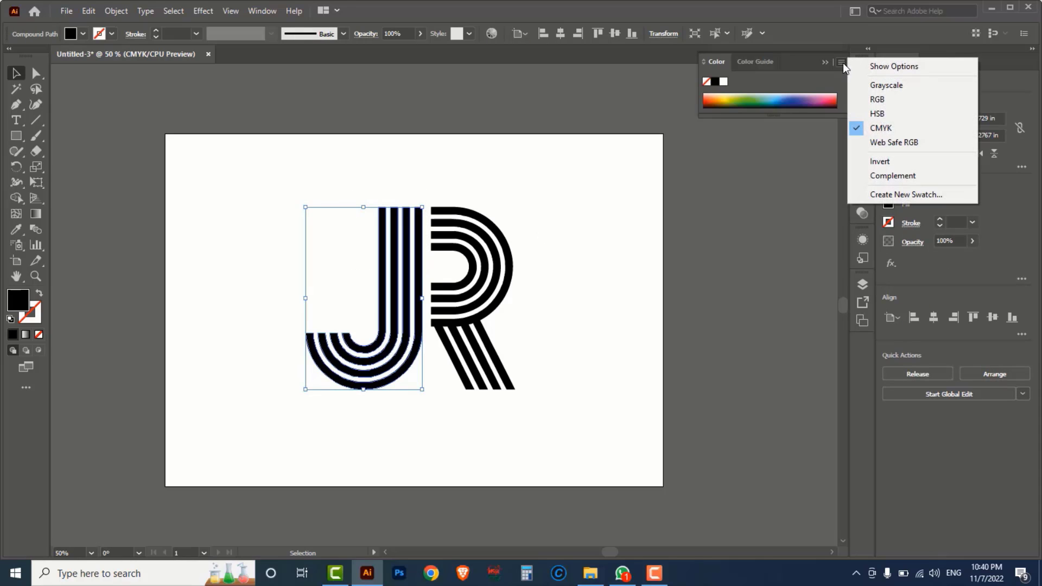
{"action": "left_click", "coordinate": [902, 66]}
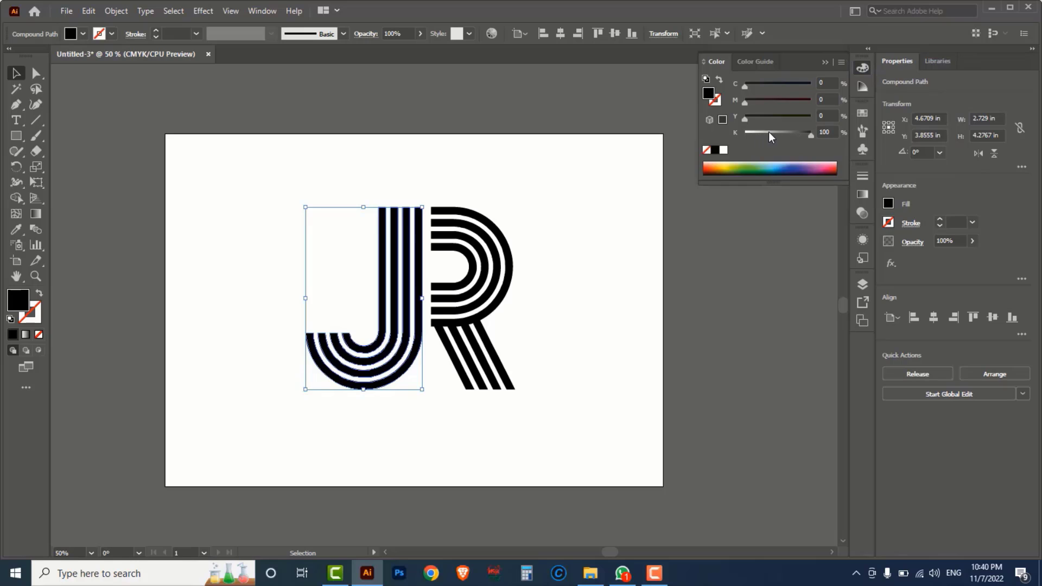
{"action": "left_click", "coordinate": [769, 131]}
{"action": "left_click_drag", "start_coordinate": [773, 133], "coordinate": [775, 133]}
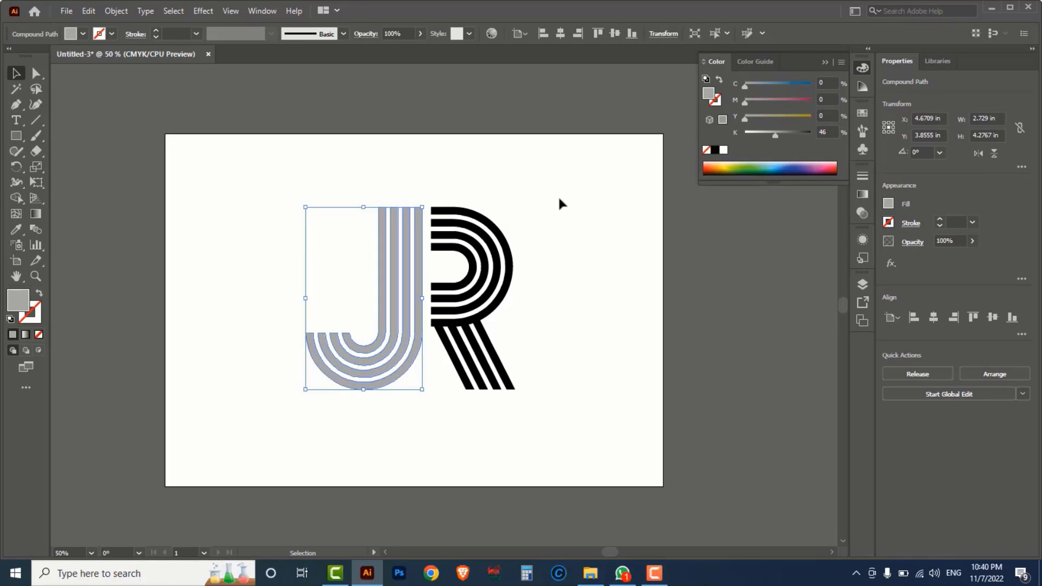
Fill the R with bright blue, setting cyan to 87% and black to 0%
{"action": "left_click_drag", "start_coordinate": [548, 180], "coordinate": [442, 359]}
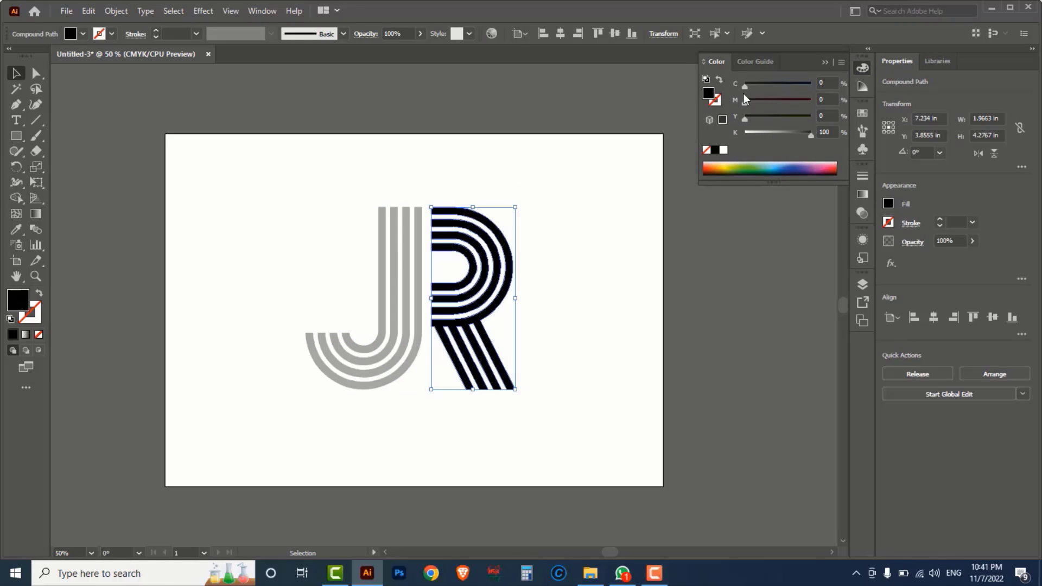
{"action": "left_click_drag", "start_coordinate": [767, 86], "coordinate": [778, 86]}
{"action": "left_click_drag", "start_coordinate": [807, 132], "coordinate": [727, 142]}
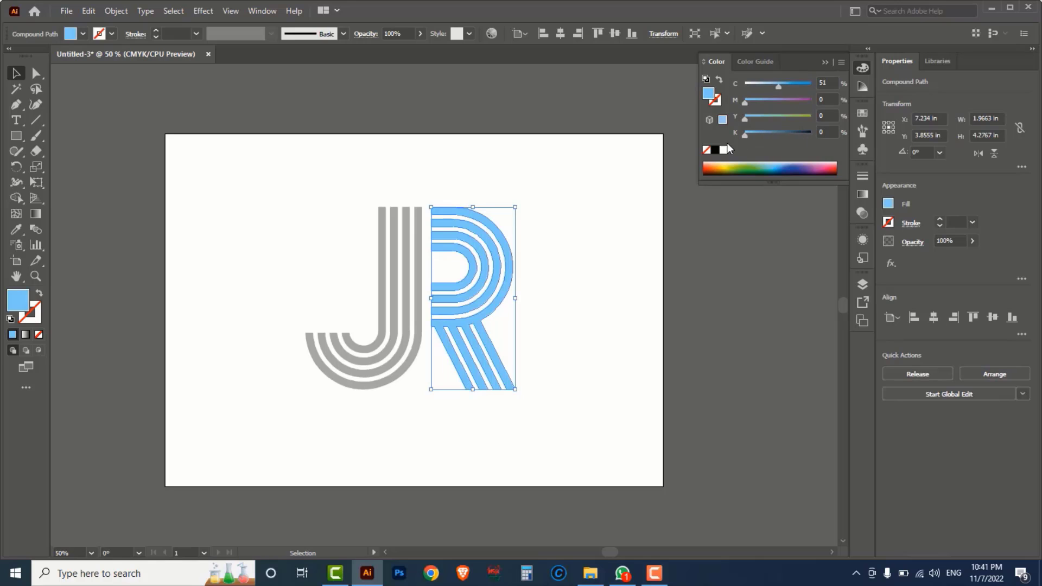
{"action": "left_click_drag", "start_coordinate": [782, 86], "coordinate": [804, 85]}
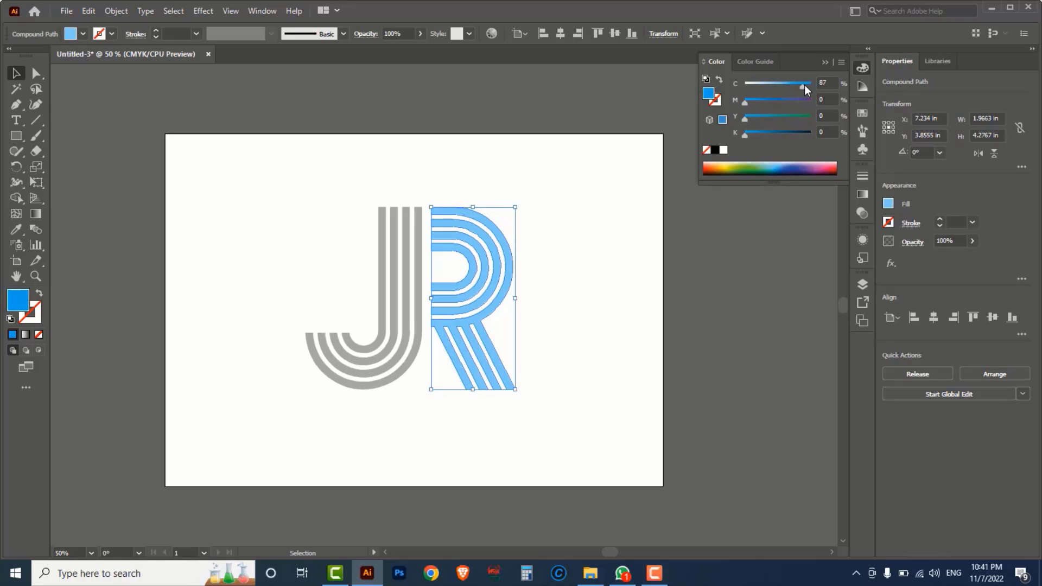
Change the J's fill to blue with cyan at 100% and black at 0%
{"action": "left_click_drag", "start_coordinate": [288, 279], "coordinate": [361, 396]}
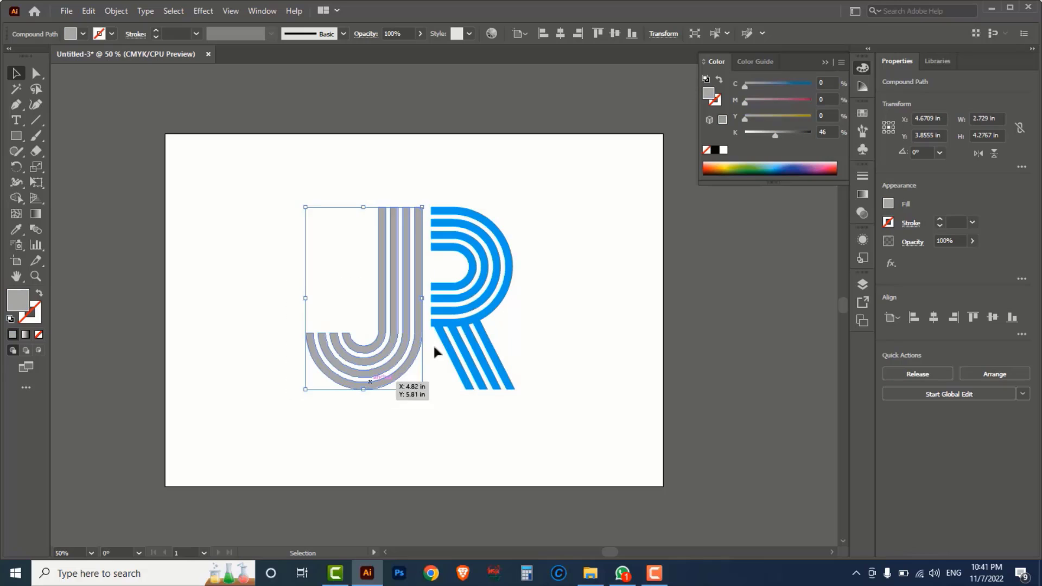
{"action": "left_click_drag", "start_coordinate": [746, 87], "coordinate": [812, 85]}
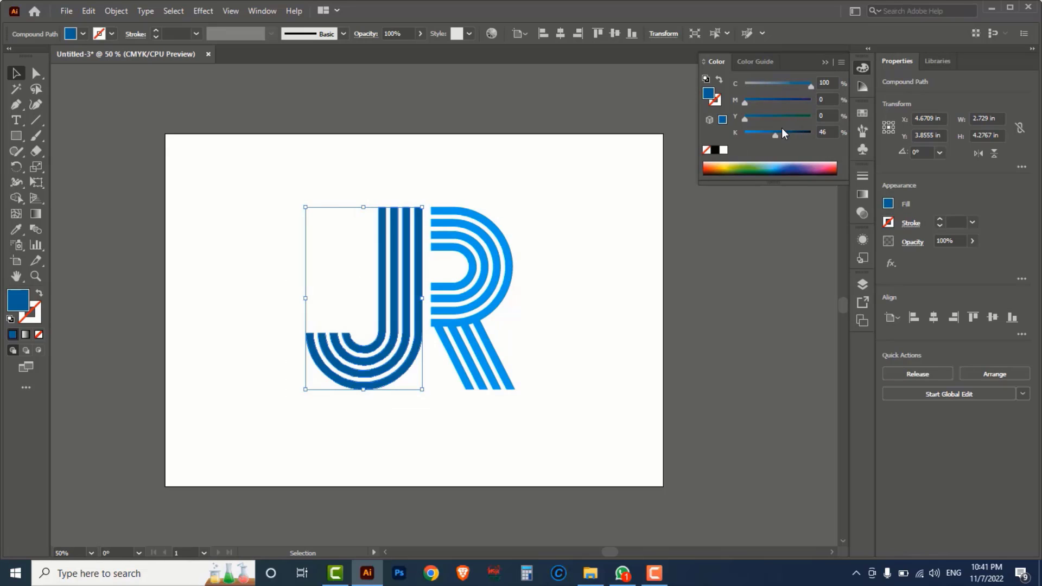
{"action": "left_click_drag", "start_coordinate": [776, 132], "coordinate": [726, 135]}
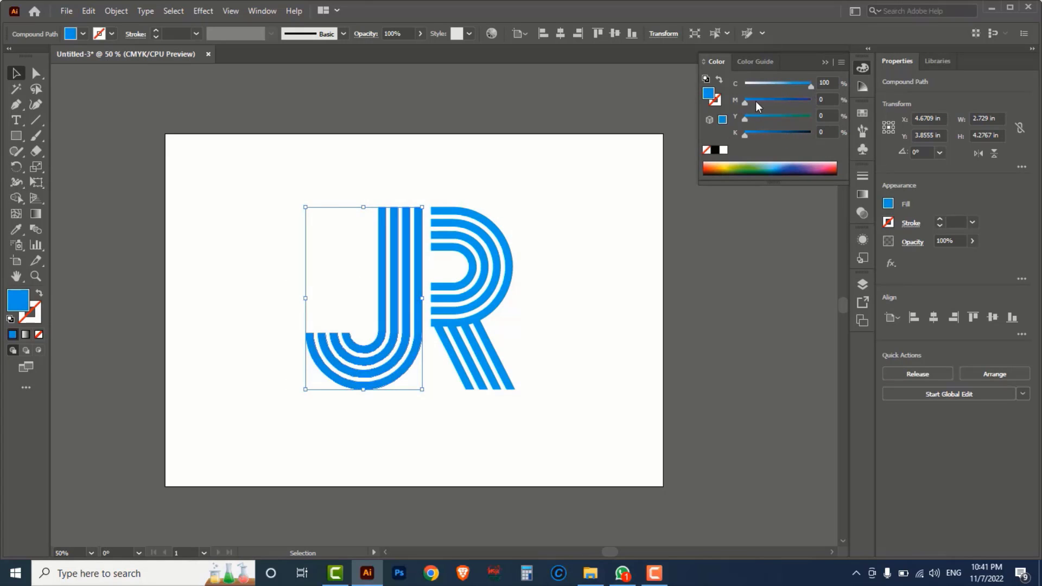
Set the J's magenta to 65% and fill the R with orange at 0% cyan, 46% magenta and 100% yellow
{"action": "left_click_drag", "start_coordinate": [756, 101], "coordinate": [788, 102]}
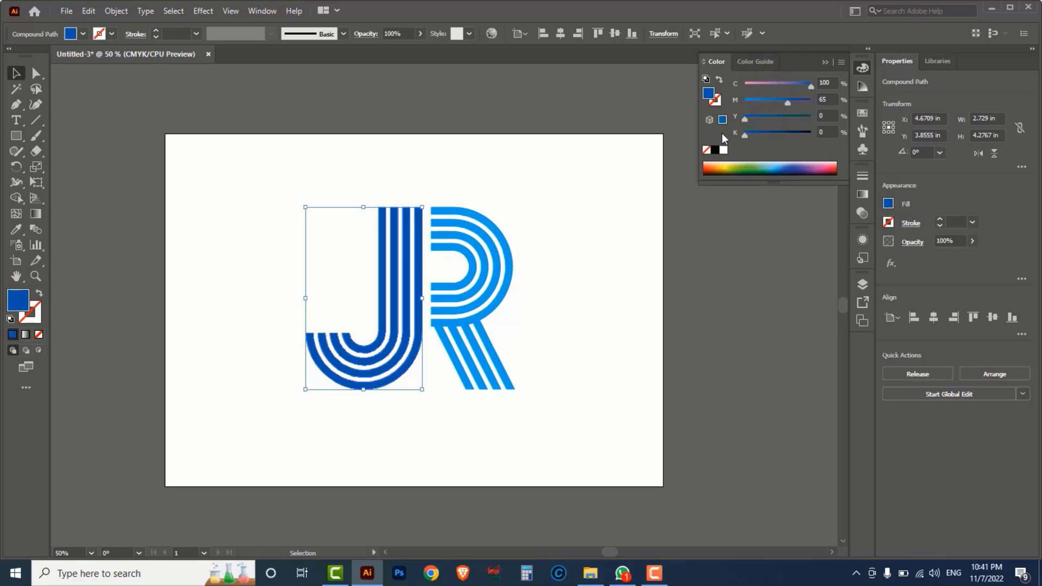
{"action": "left_click_drag", "start_coordinate": [537, 192], "coordinate": [429, 366]}
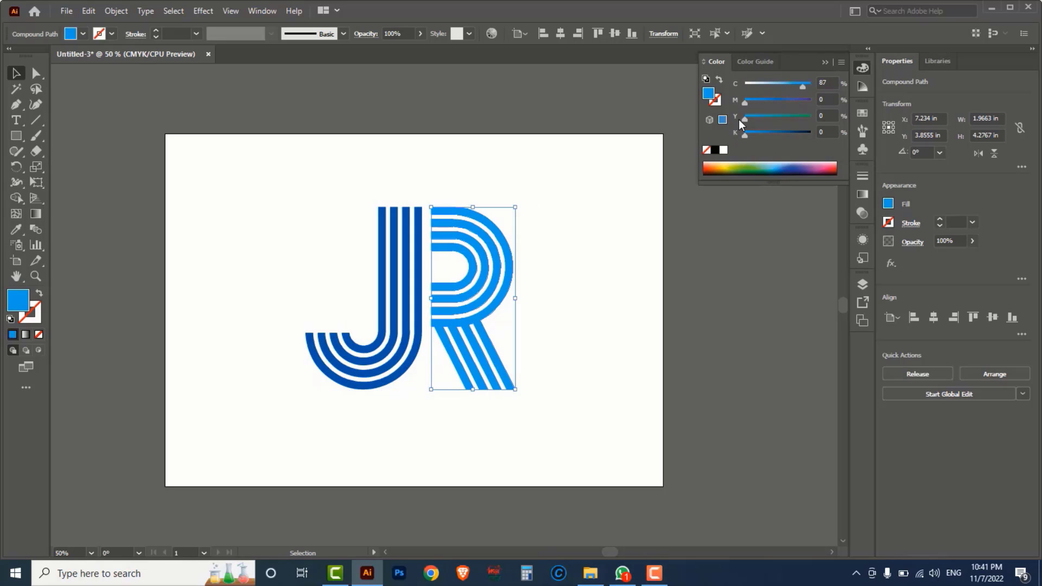
{"action": "left_click_drag", "start_coordinate": [791, 118], "coordinate": [811, 117]}
{"action": "left_click_drag", "start_coordinate": [746, 86], "coordinate": [776, 102]}
{"action": "left_click", "coordinate": [620, 229]}
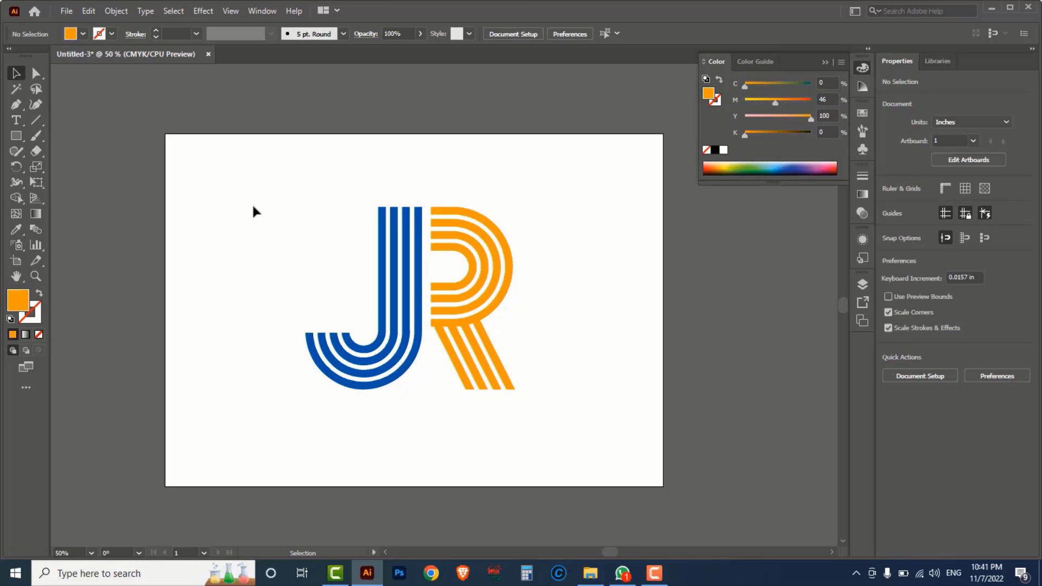
Select both striped letters and group them into one object
{"action": "left_click_drag", "start_coordinate": [236, 185], "coordinate": [566, 416]}
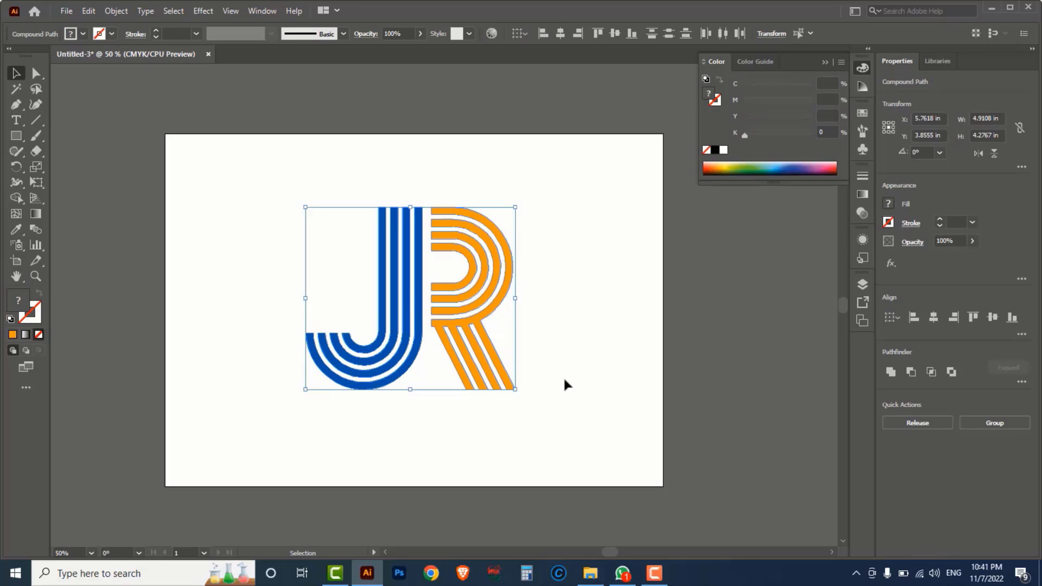
{"action": "key", "text": "a"}
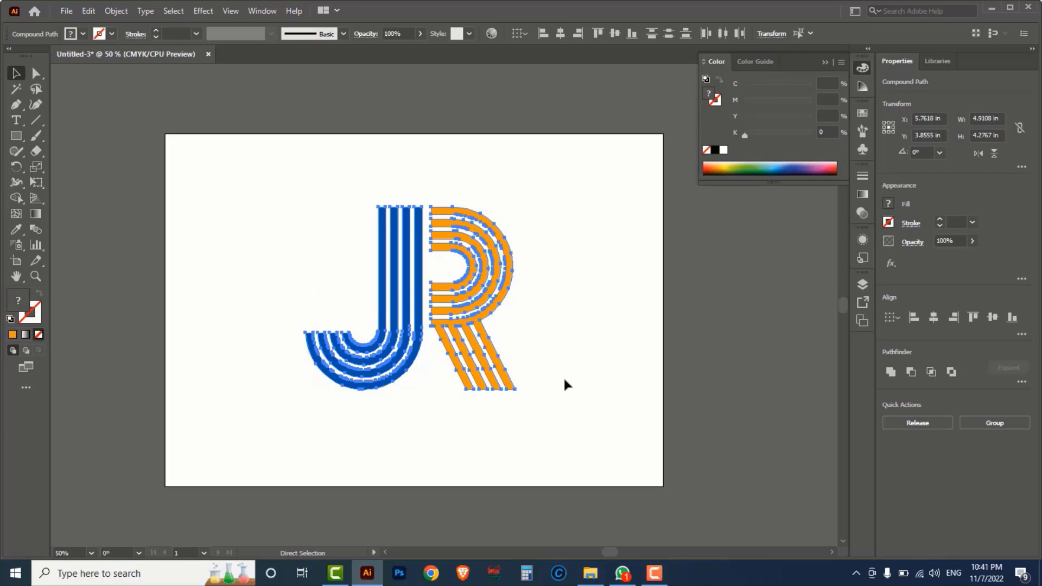
{"action": "key", "text": "ctrl+g"}
{"action": "key", "text": "v"}
{"action": "left_click", "coordinate": [576, 333]}
Scale the JR group down proportionally about its centre to roughly half its size
{"action": "left_click", "coordinate": [514, 389]}
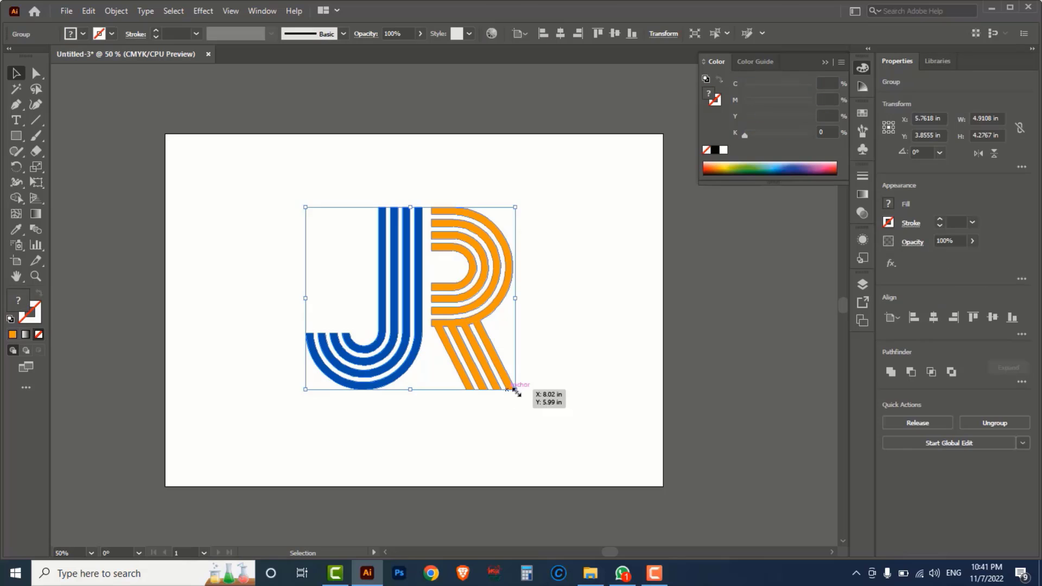
{"action": "left_click_drag", "start_coordinate": [515, 389], "coordinate": [467, 351]}
{"action": "left_click", "coordinate": [511, 356]}
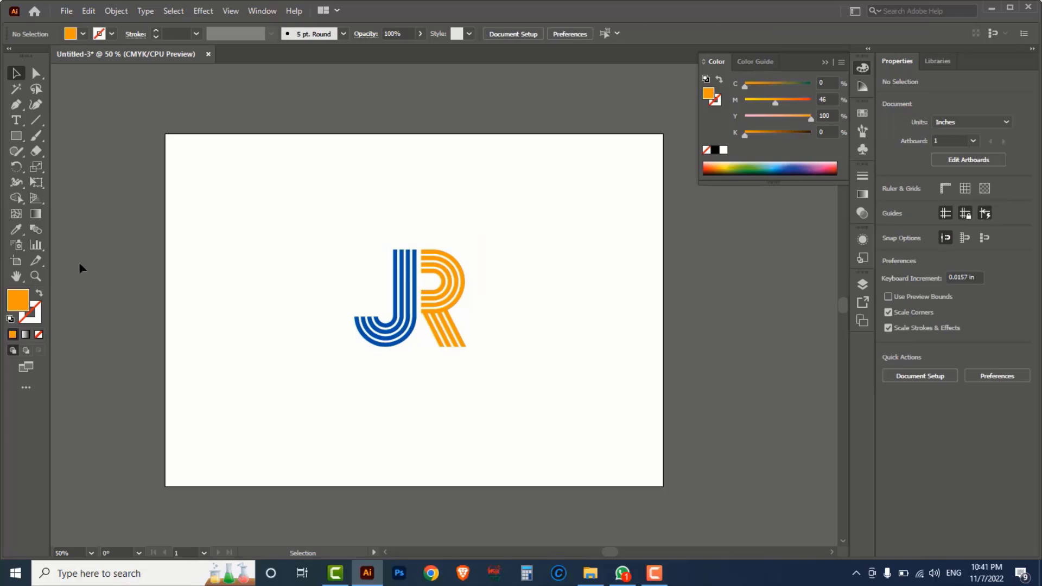
Shrink the artboard around the logo to about 3.82 × 3.17 in and fit it in the window
{"action": "left_click", "coordinate": [16, 262]}
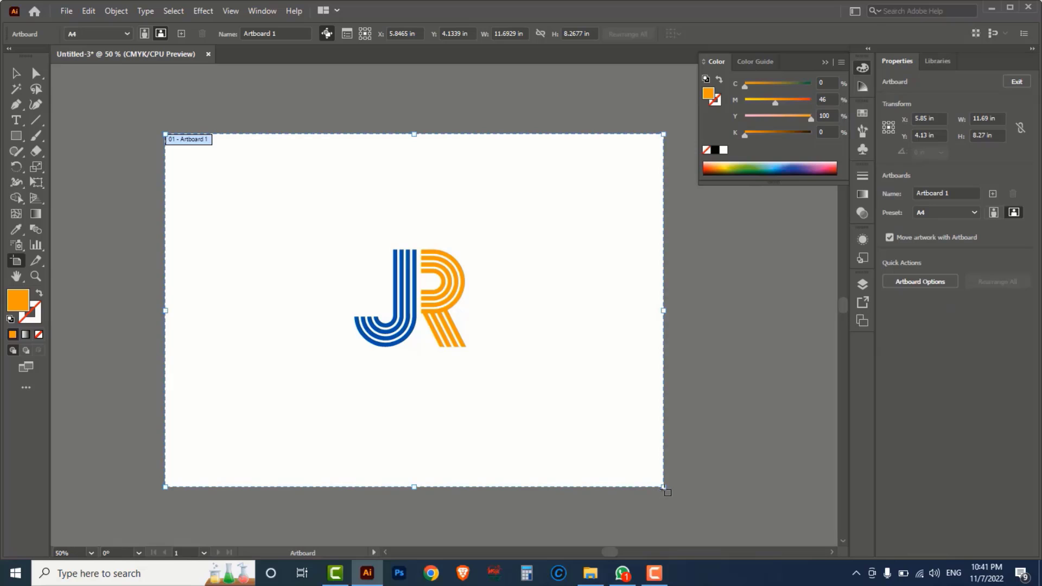
{"action": "left_click_drag", "start_coordinate": [663, 488], "coordinate": [454, 392]}
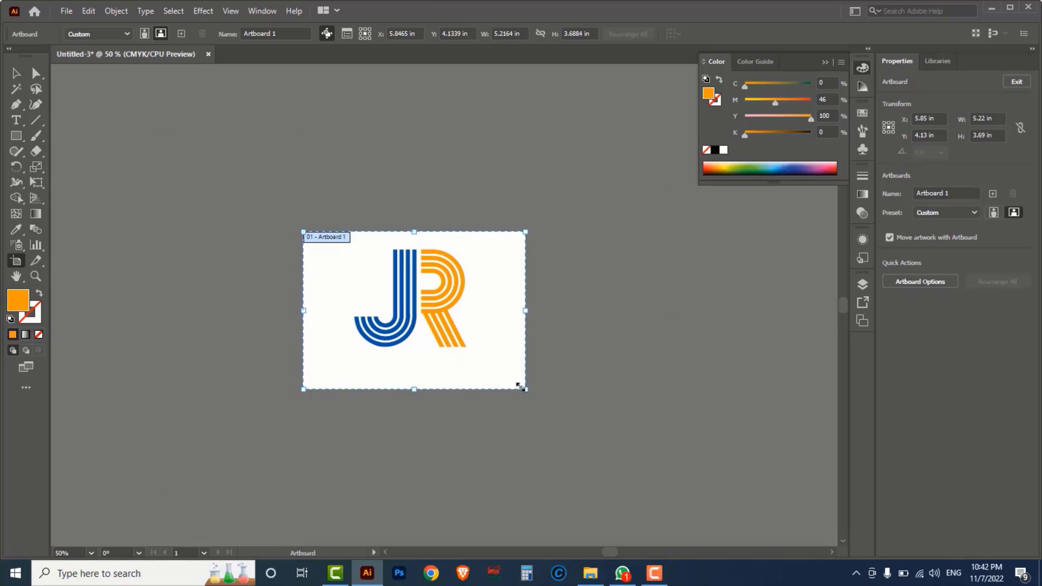
{"action": "left_click_drag", "start_coordinate": [521, 386], "coordinate": [493, 367]}
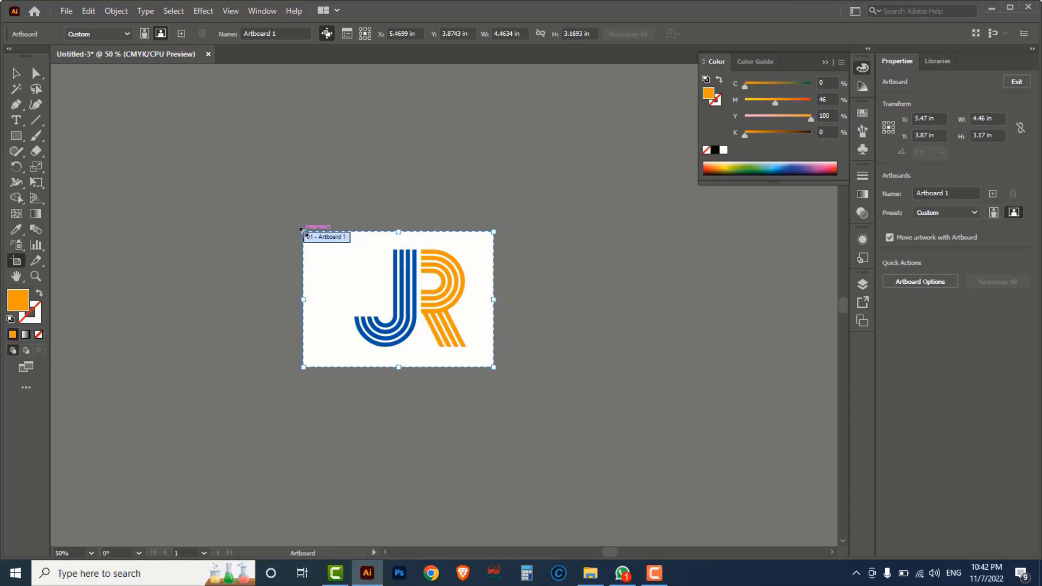
{"action": "left_click_drag", "start_coordinate": [303, 231], "coordinate": [331, 235]}
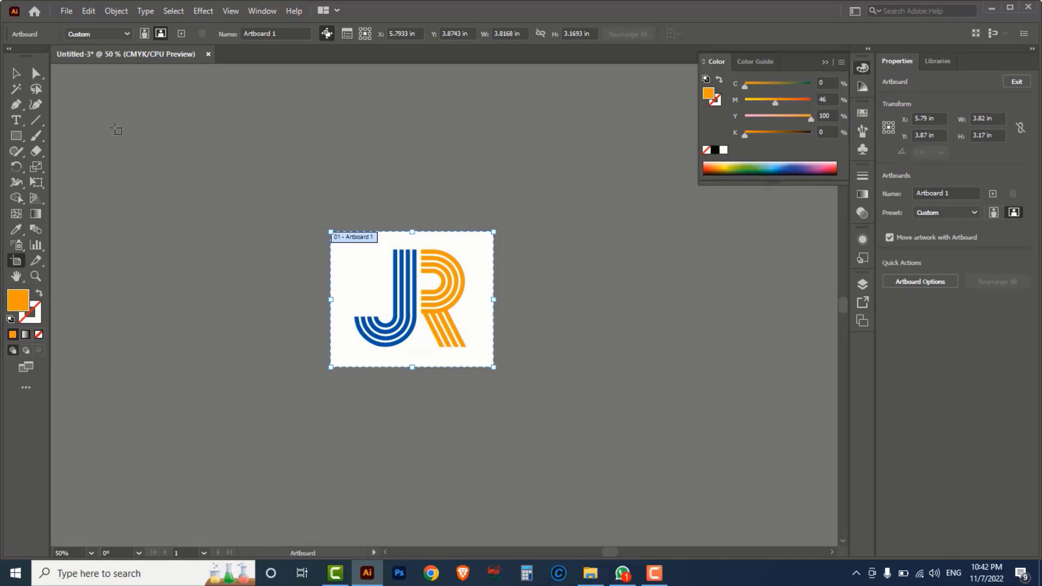
{"action": "key", "text": "Escape"}
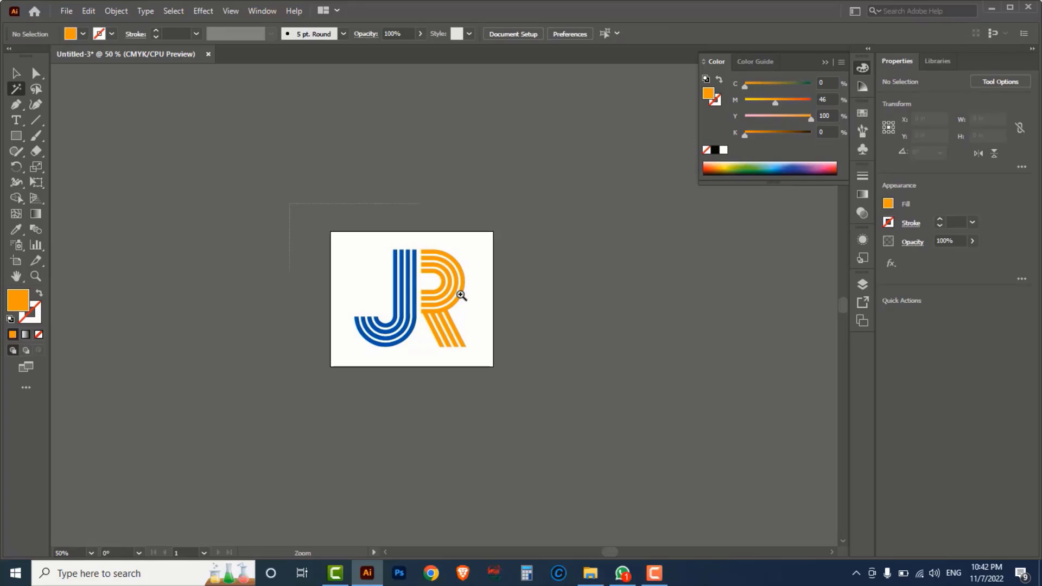
{"action": "key", "text": "ctrl+0"}
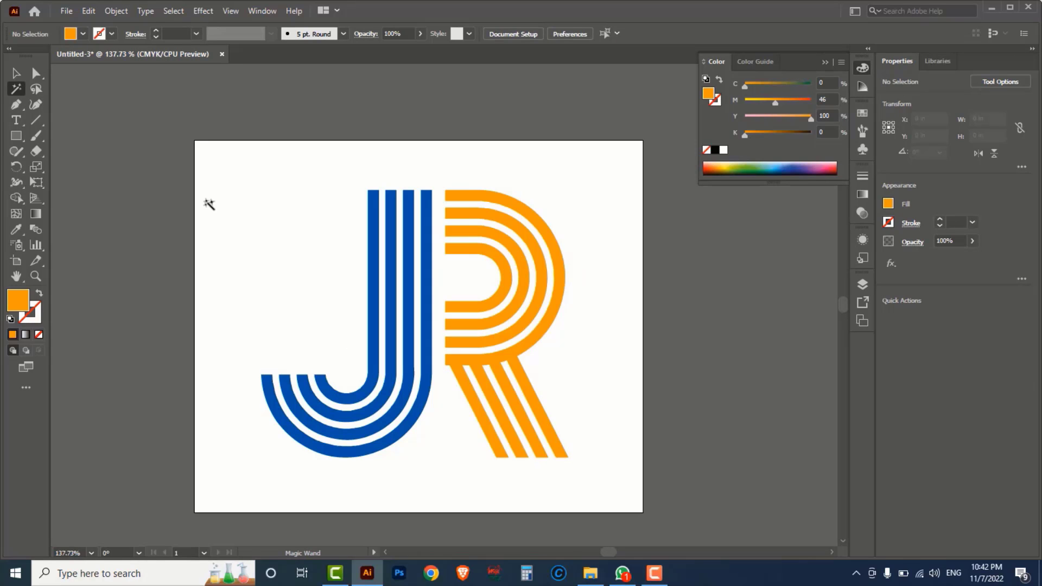
Save the logo as the Illustrator 2020 file "jr logo design" in the JR Logo design folder, and collapse the Color panel
{"action": "left_click", "coordinate": [66, 12]}
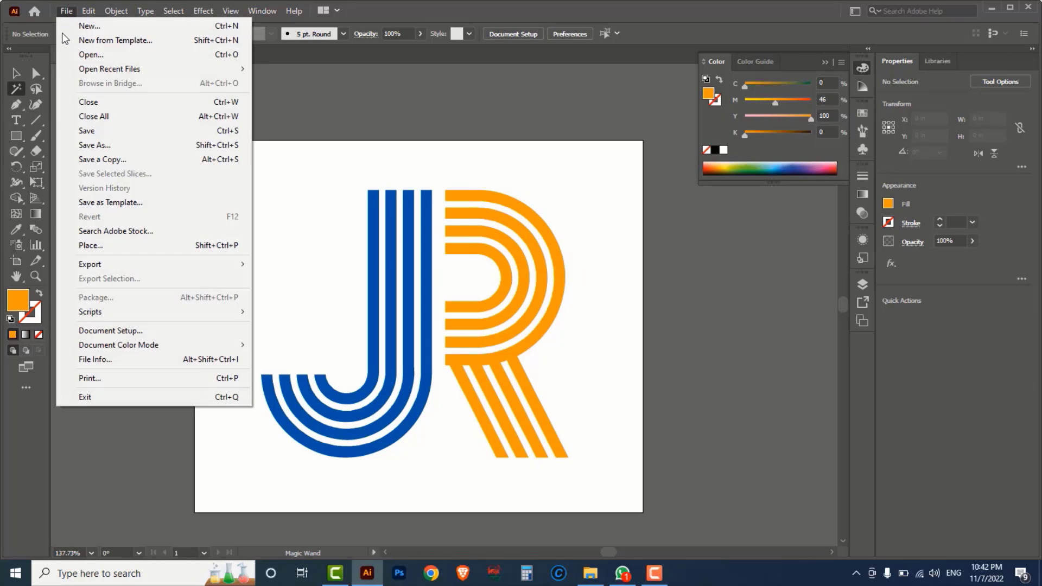
{"action": "left_click", "coordinate": [90, 145]}
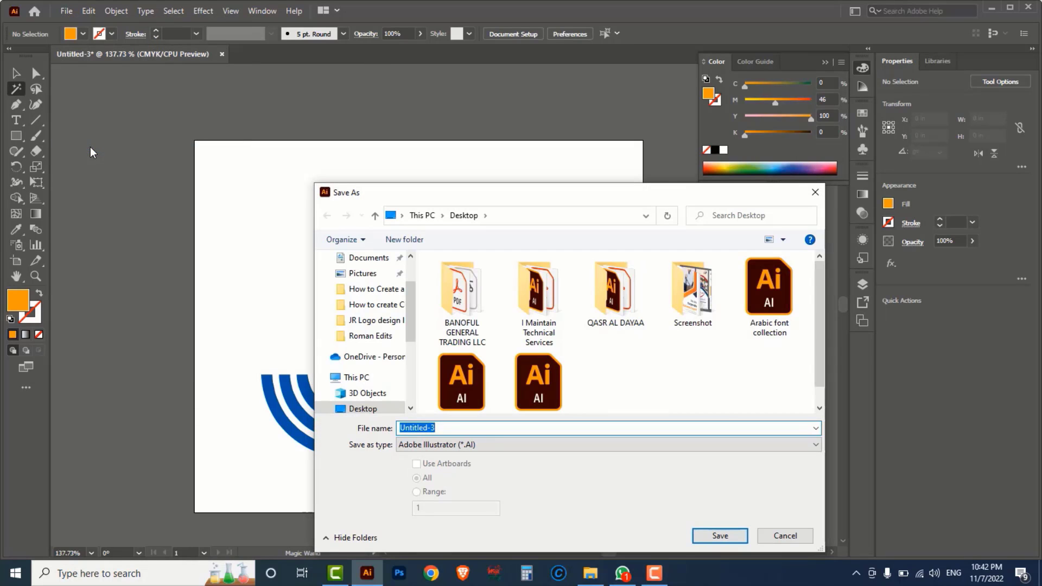
{"action": "left_click", "coordinate": [366, 320]}
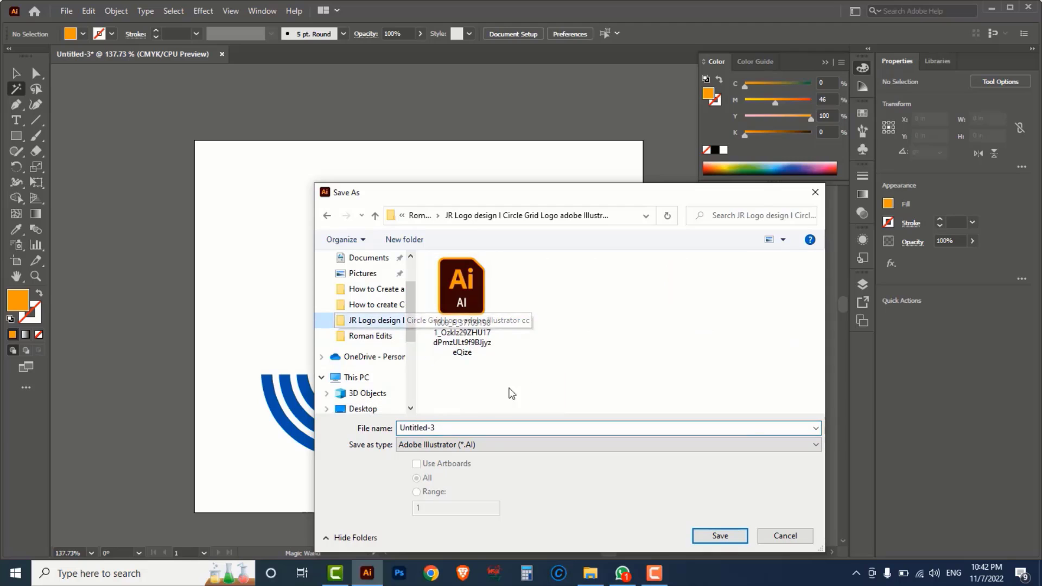
{"action": "left_click", "coordinate": [464, 427]}
{"action": "type", "text": "J"}
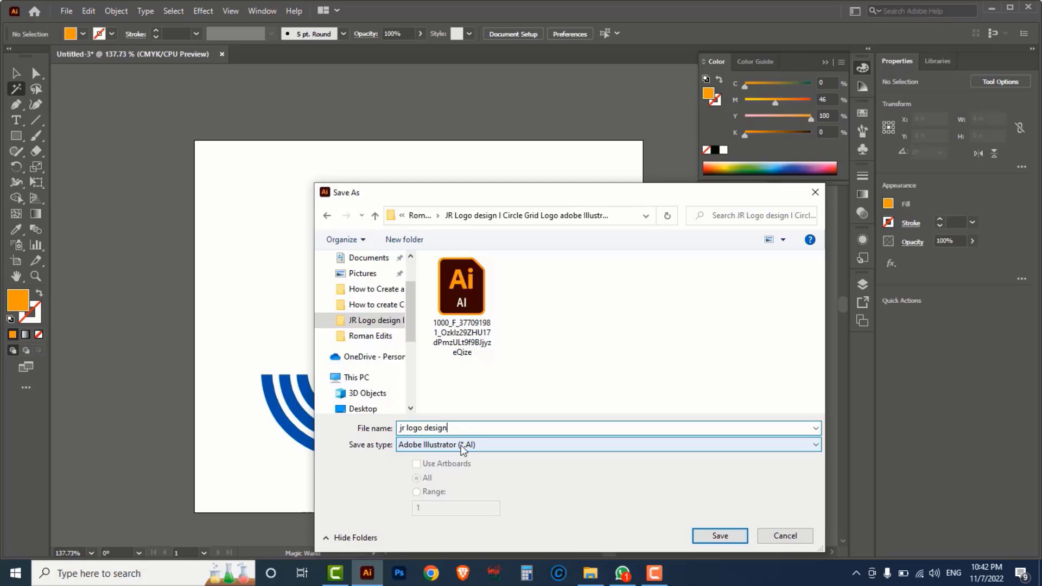
{"action": "left_click", "coordinate": [720, 535]}
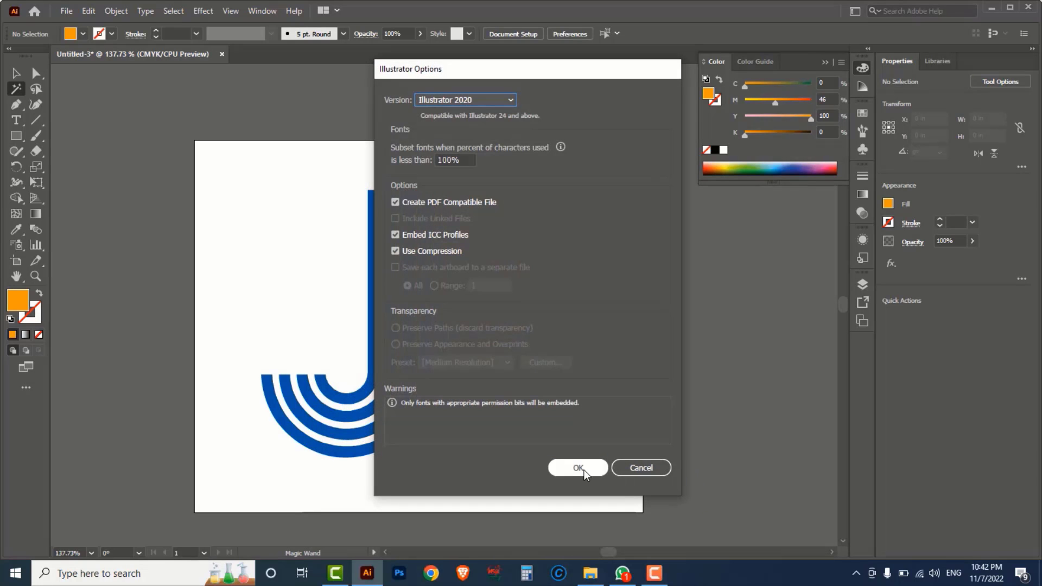
{"action": "left_click", "coordinate": [578, 468]}
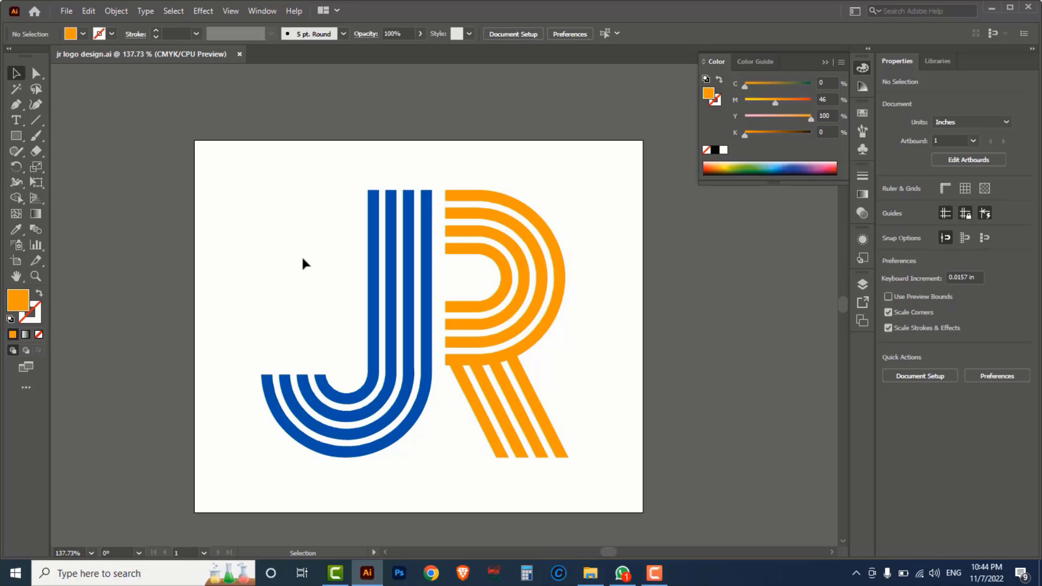
{"action": "left_click", "coordinate": [825, 62]}
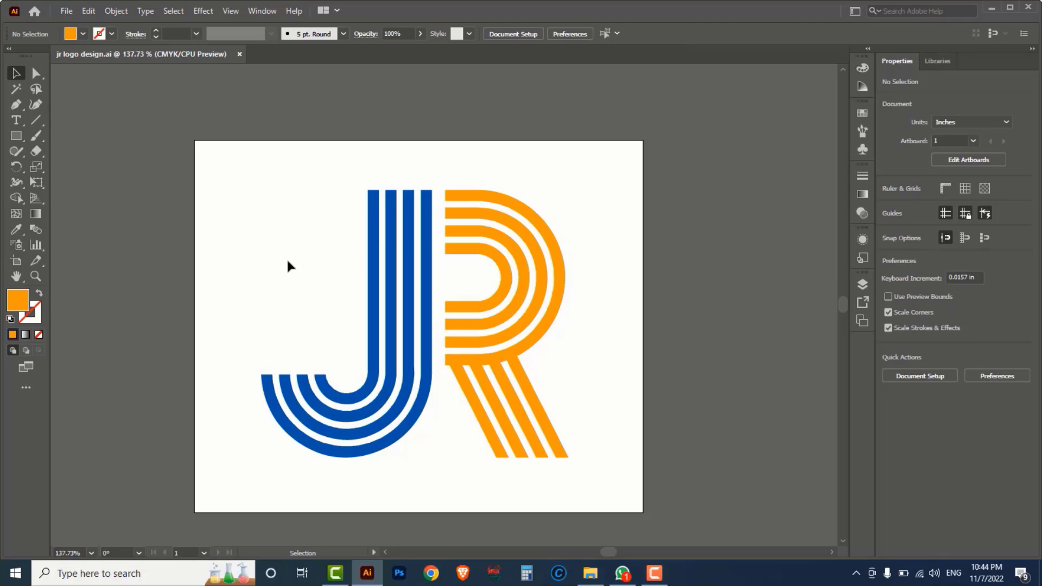
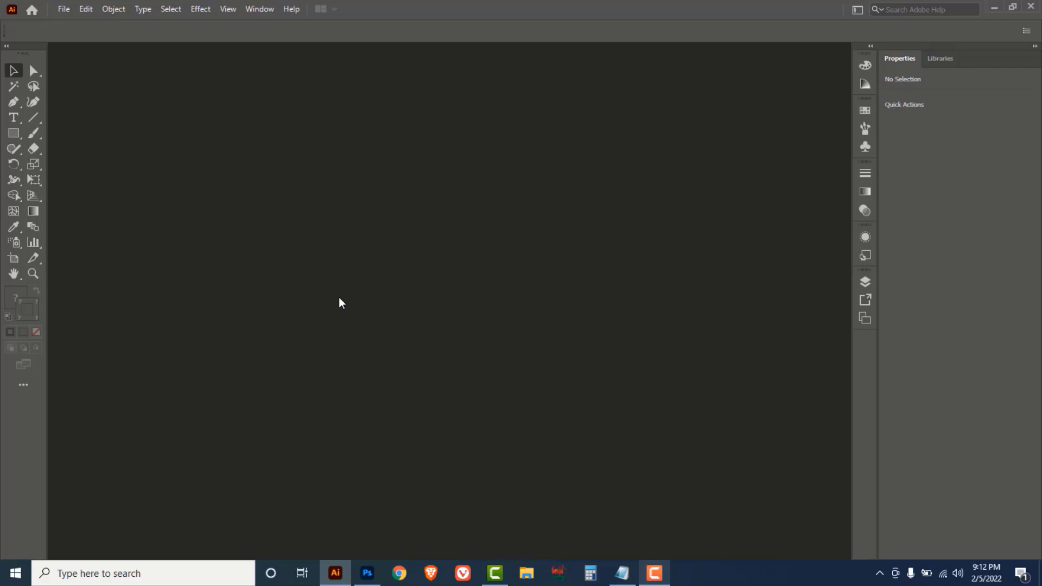
Create a new A4 document with its units set to inches
{"action": "left_click", "coordinate": [68, 13]}
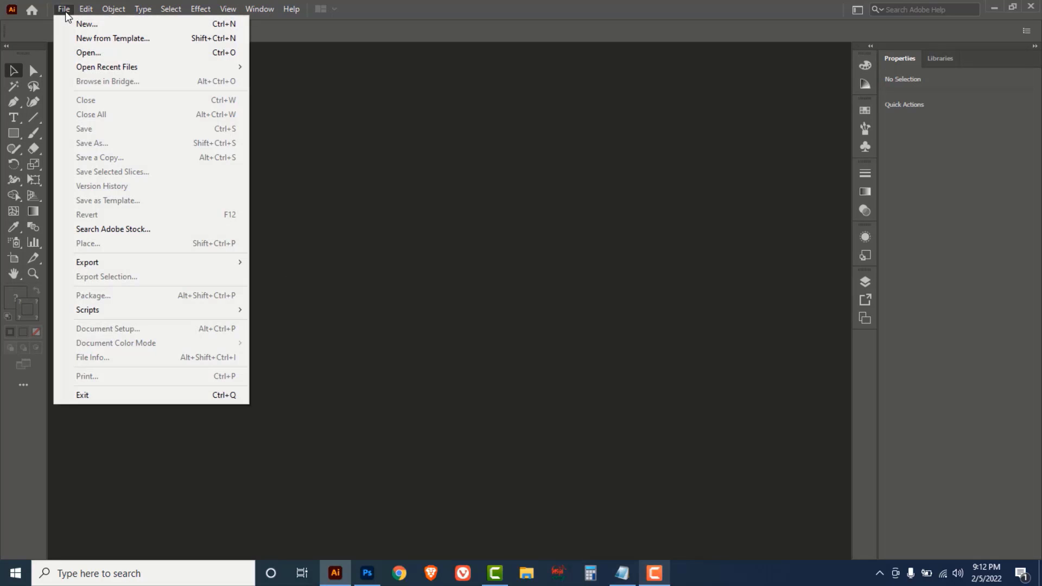
{"action": "left_click", "coordinate": [81, 24]}
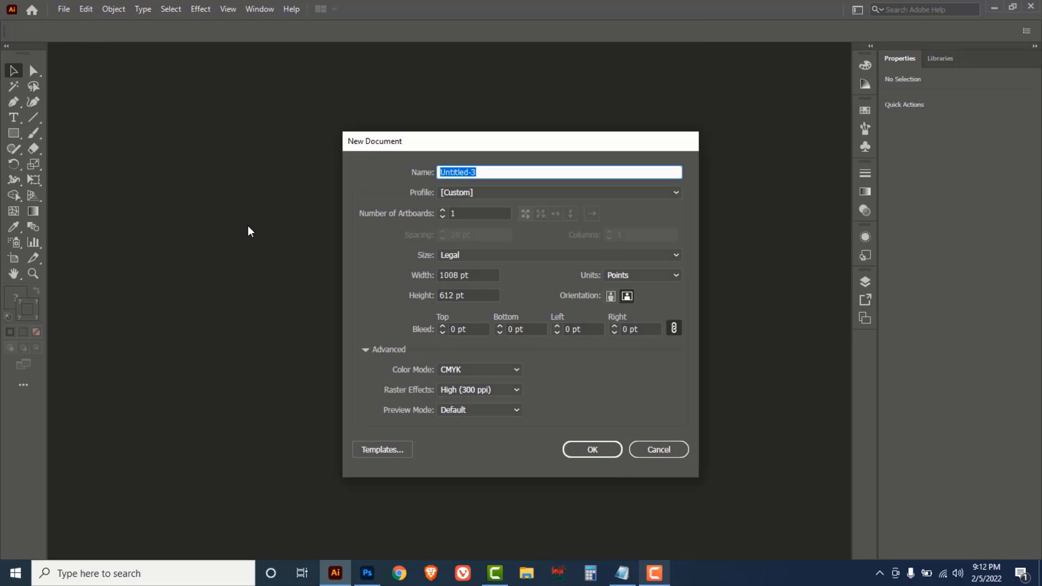
{"action": "left_click", "coordinate": [674, 256]}
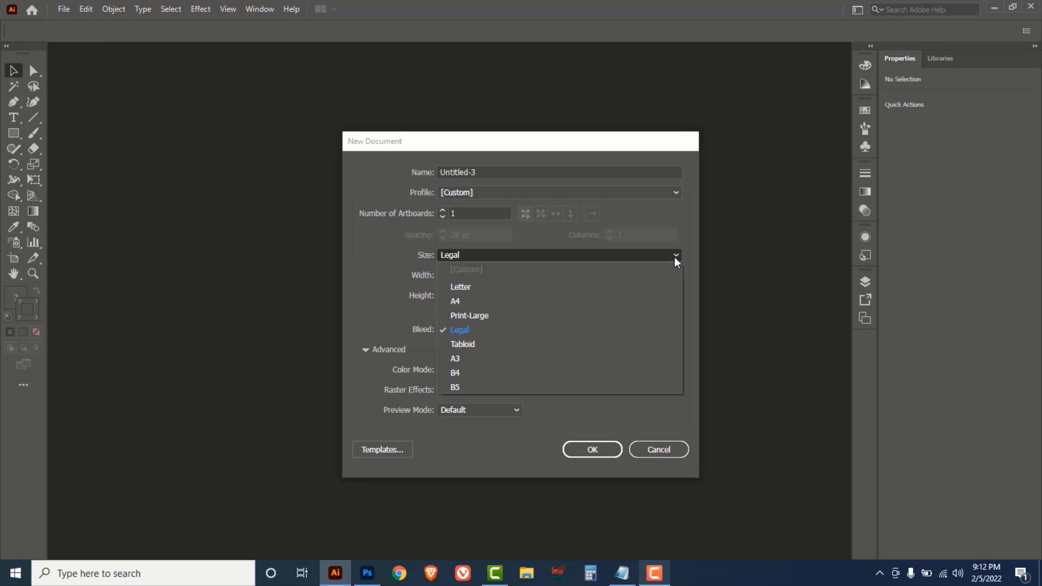
{"action": "left_click", "coordinate": [466, 300]}
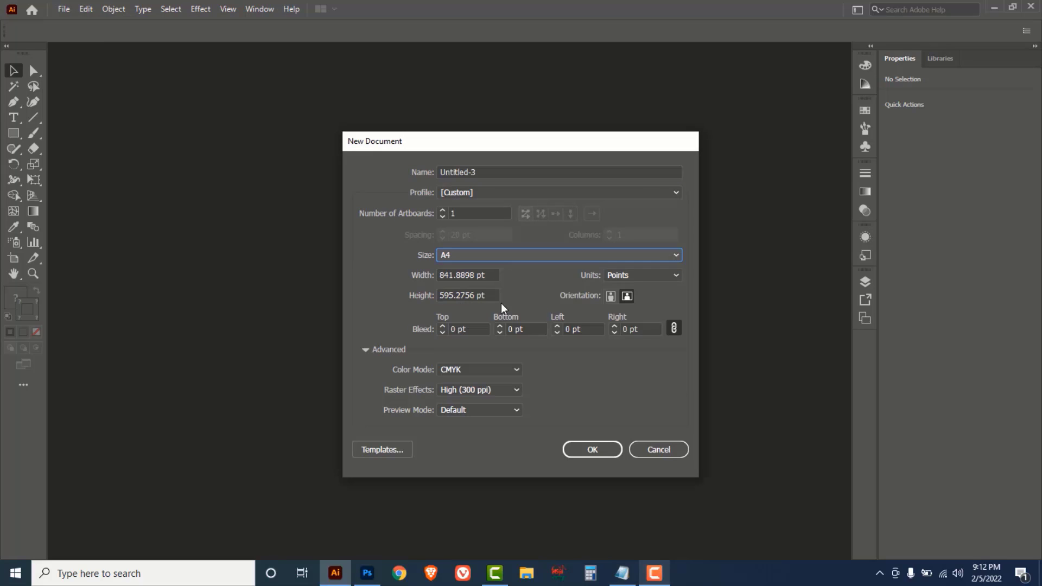
{"action": "left_click", "coordinate": [678, 275]}
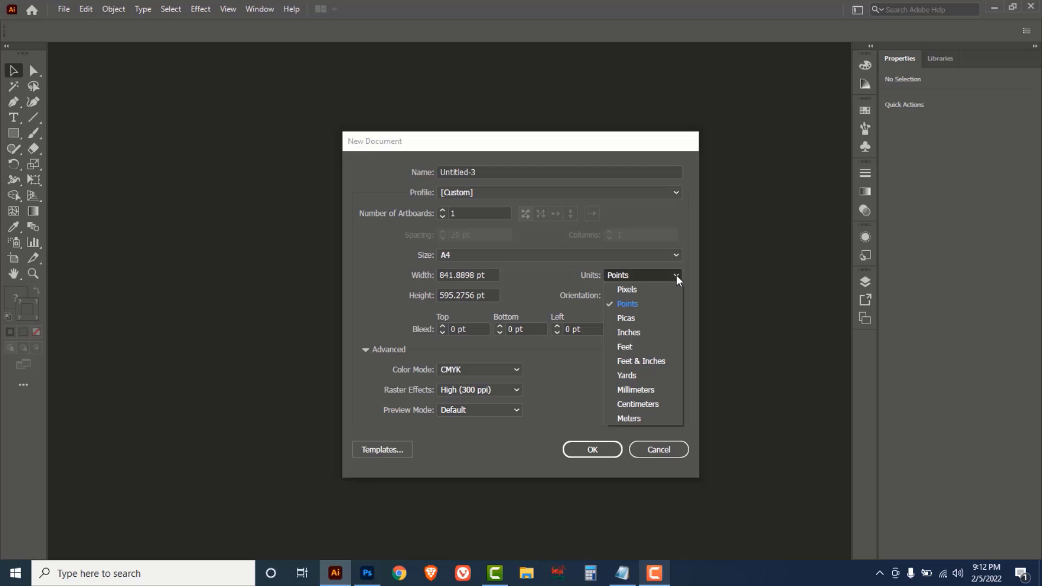
{"action": "left_click", "coordinate": [628, 333]}
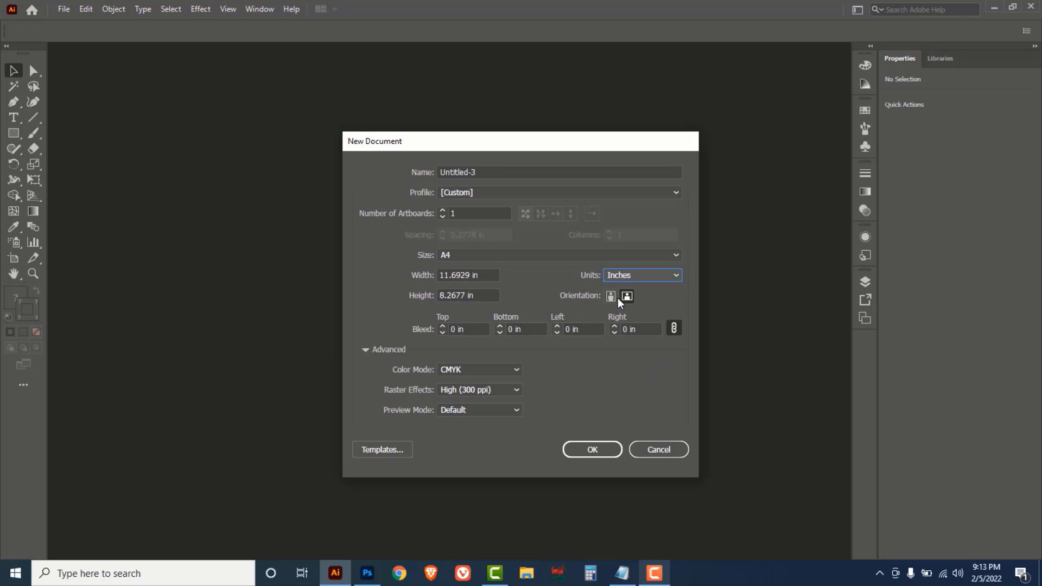
{"action": "left_click", "coordinate": [589, 451]}
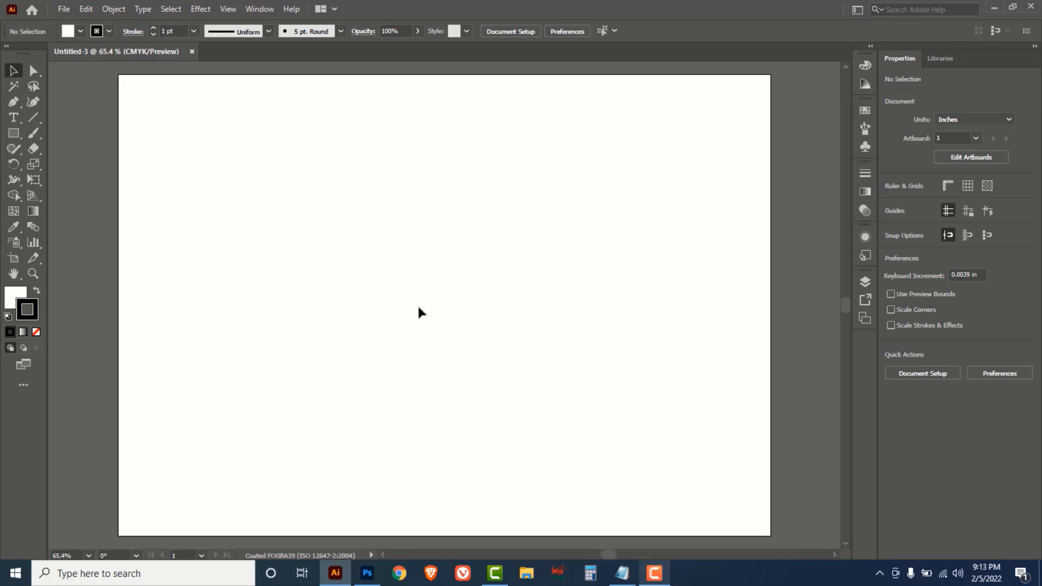
Add a text object reading "SR" near the middle of the artboard, replacing the placeholder text
{"action": "left_click_drag", "start_coordinate": [18, 116], "coordinate": [67, 119]}
{"action": "left_click", "coordinate": [402, 295]}
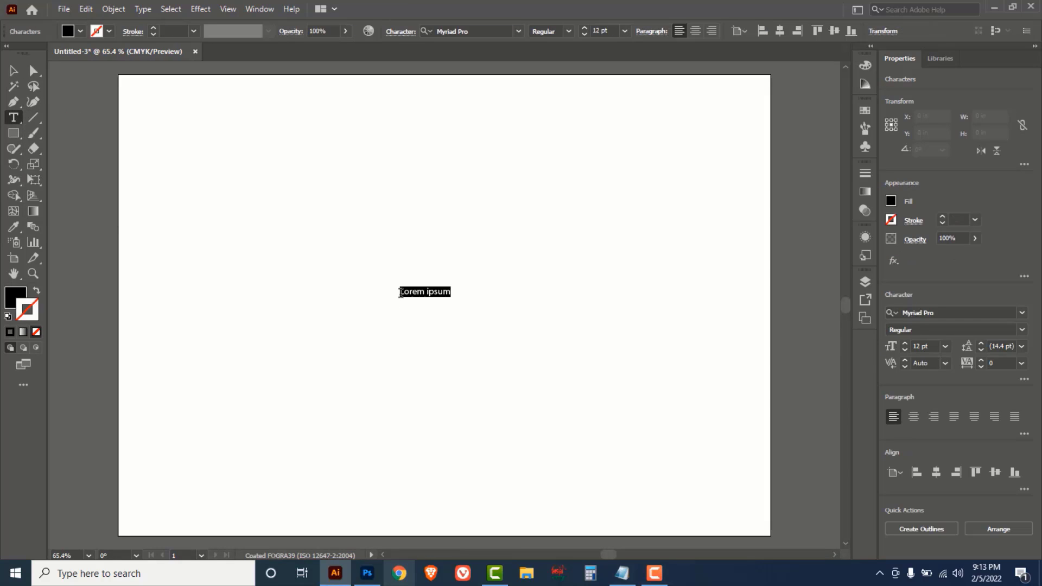
{"action": "key", "text": "BackSpace"}
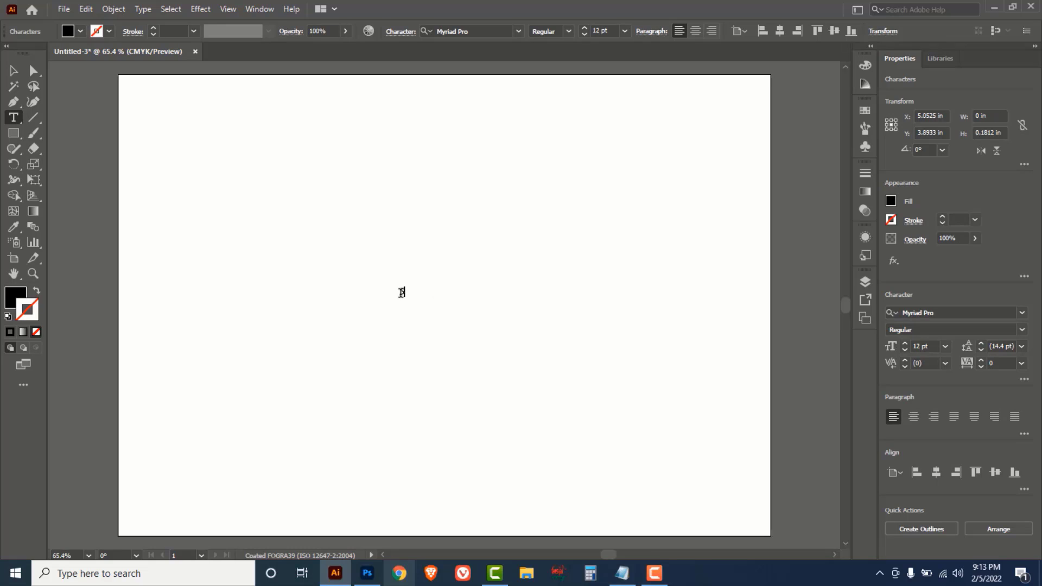
{"action": "type", "text": "R"}
Set the font size of the SR text to 200 pt
{"action": "left_click_drag", "start_coordinate": [409, 293], "coordinate": [395, 293]}
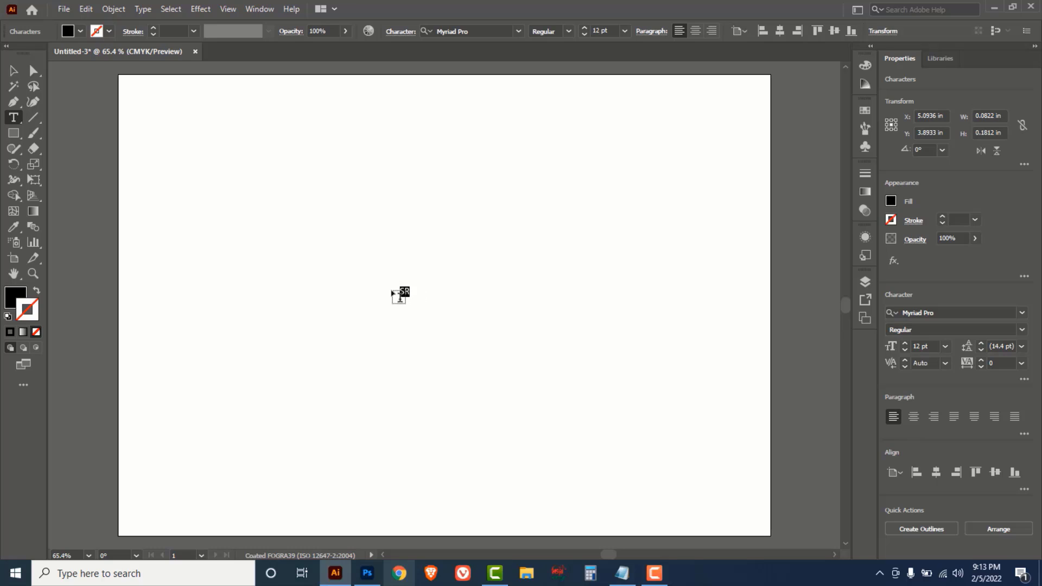
{"action": "left_click", "coordinate": [624, 31]}
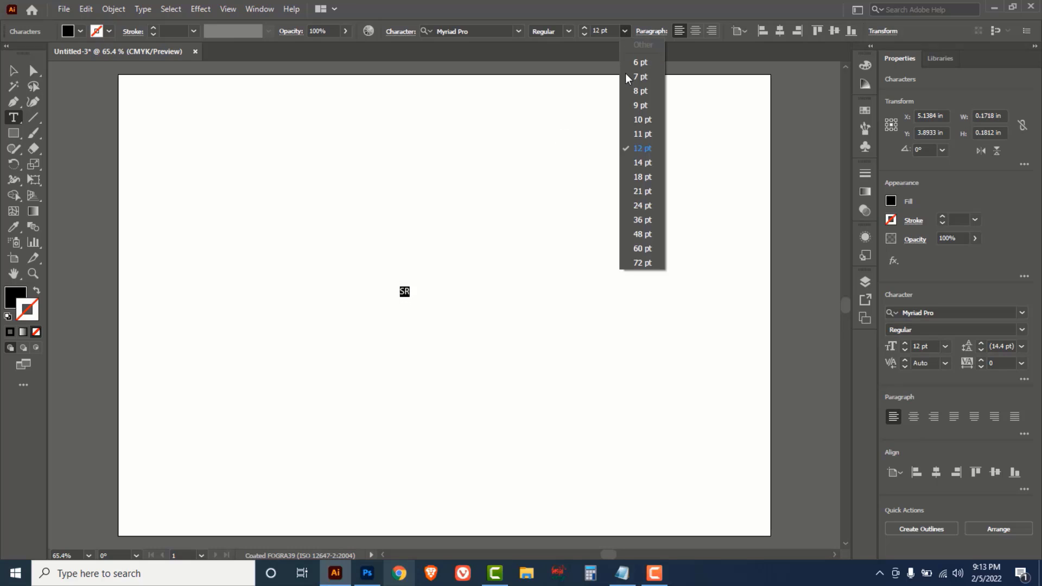
{"action": "left_click", "coordinate": [641, 263]}
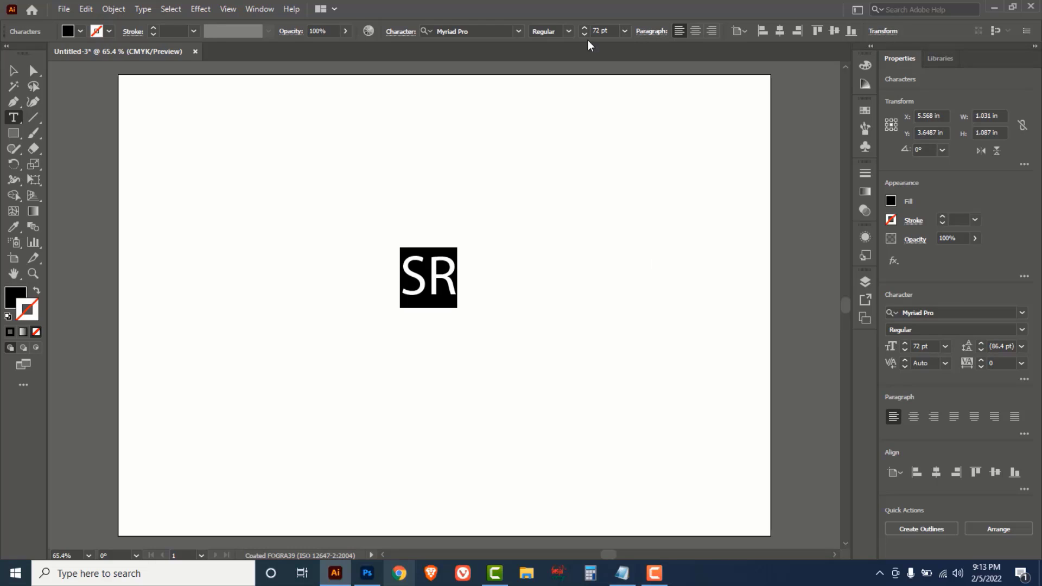
{"action": "double_click", "coordinate": [598, 31]}
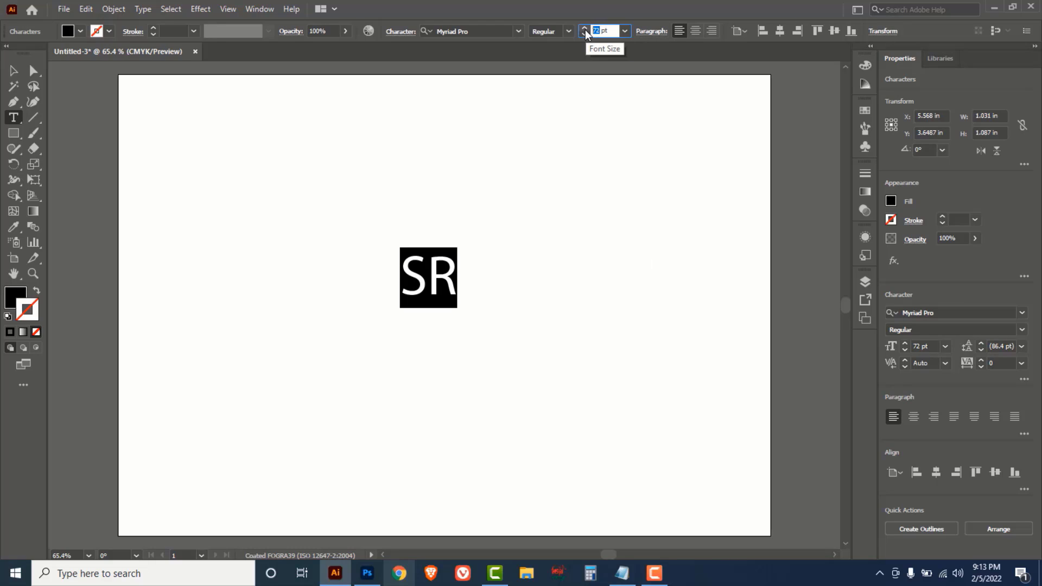
{"action": "type", "text": "200"}
{"action": "key", "text": "Return"}
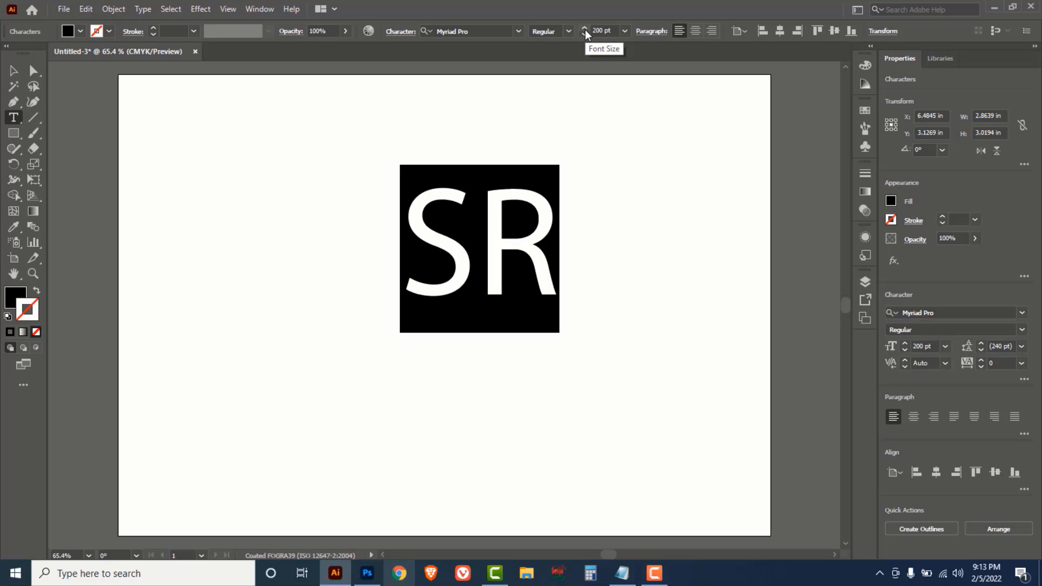
Move the SR text to the artboard's left half and set its font to Source Sans Variable
{"action": "left_click", "coordinate": [518, 33]}
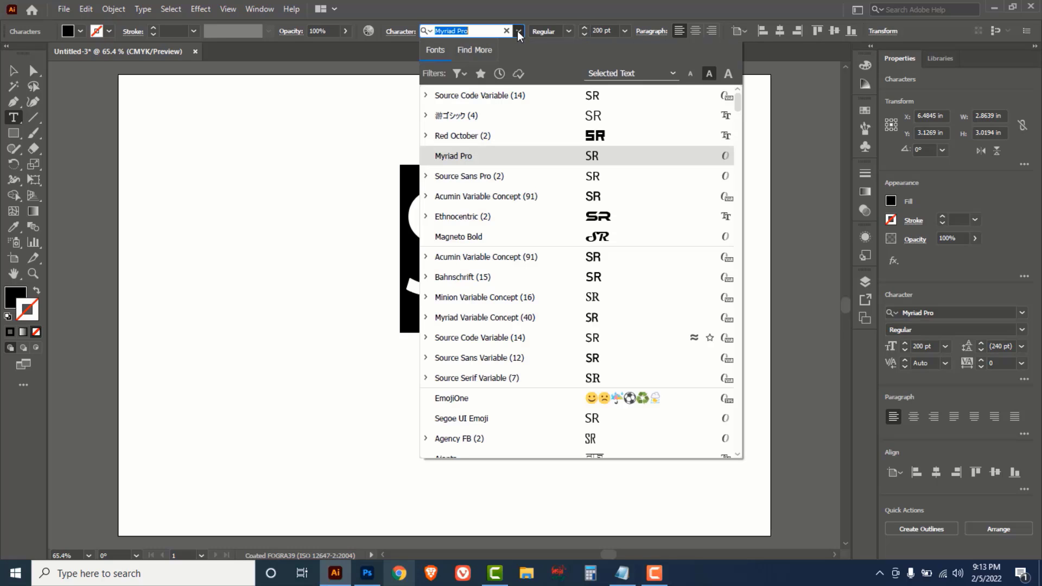
{"action": "left_click", "coordinate": [13, 70]}
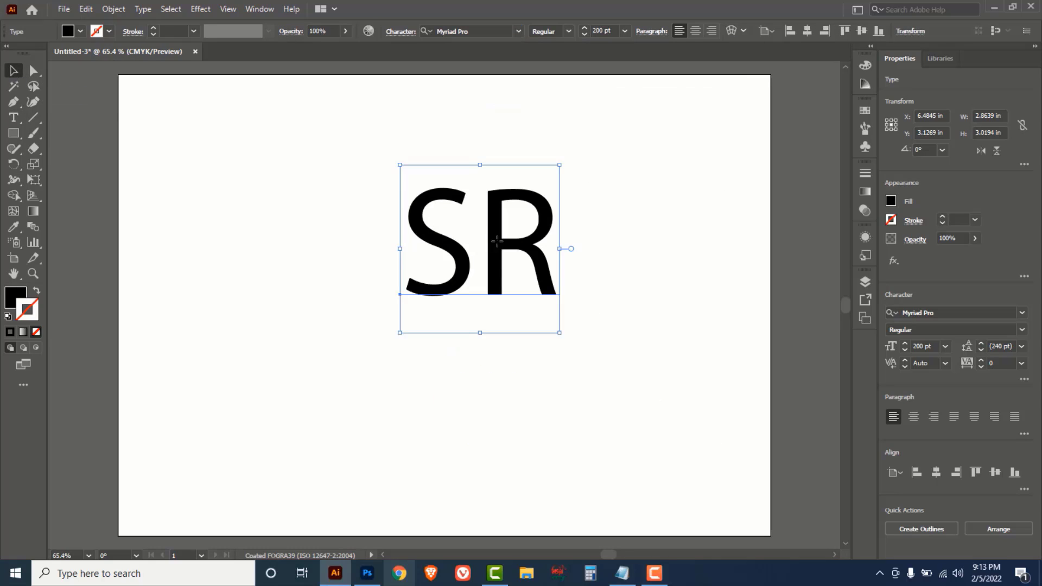
{"action": "left_click_drag", "start_coordinate": [516, 227], "coordinate": [313, 249]}
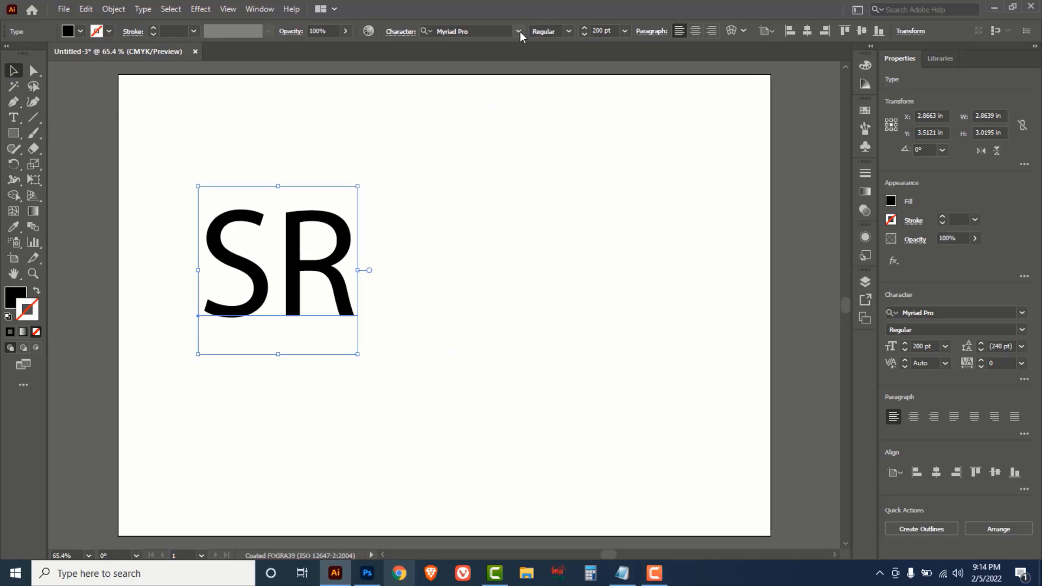
{"action": "left_click", "coordinate": [519, 31]}
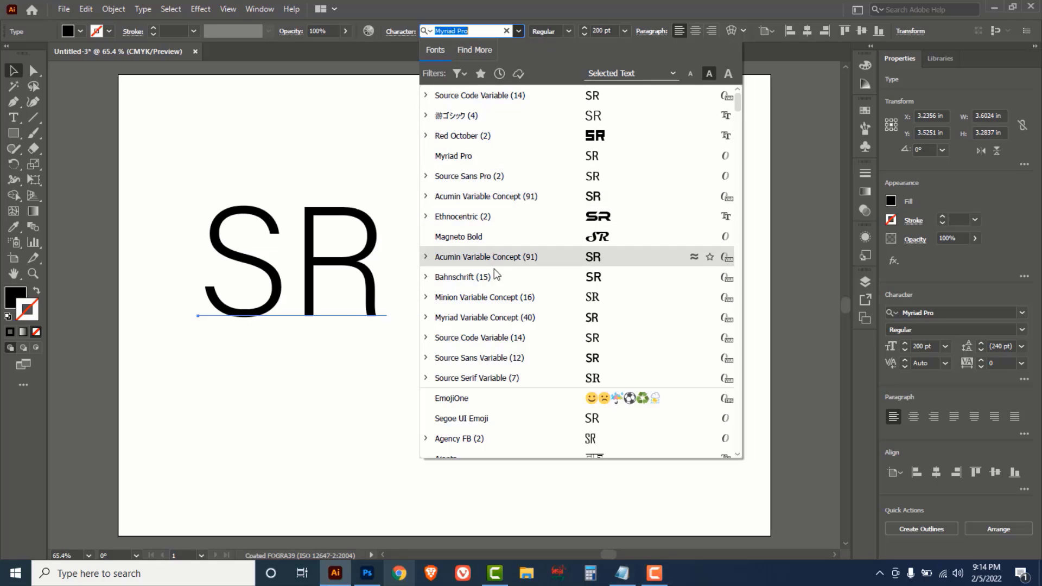
{"action": "left_click", "coordinate": [490, 357]}
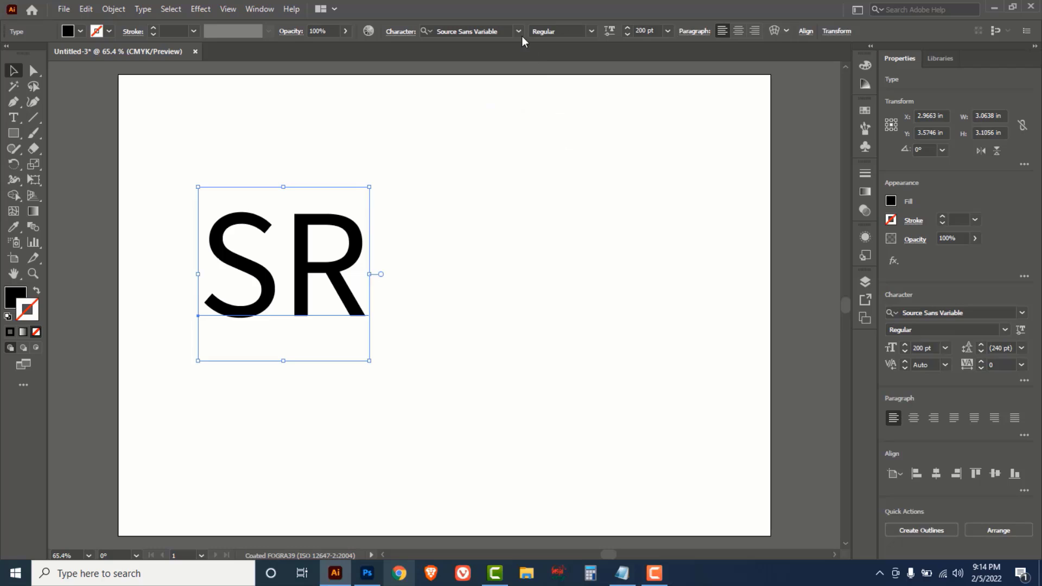
Set the SR text's font style to Semibold and scale it up to about 275 pt near the artboard's middle
{"action": "left_click", "coordinate": [591, 31]}
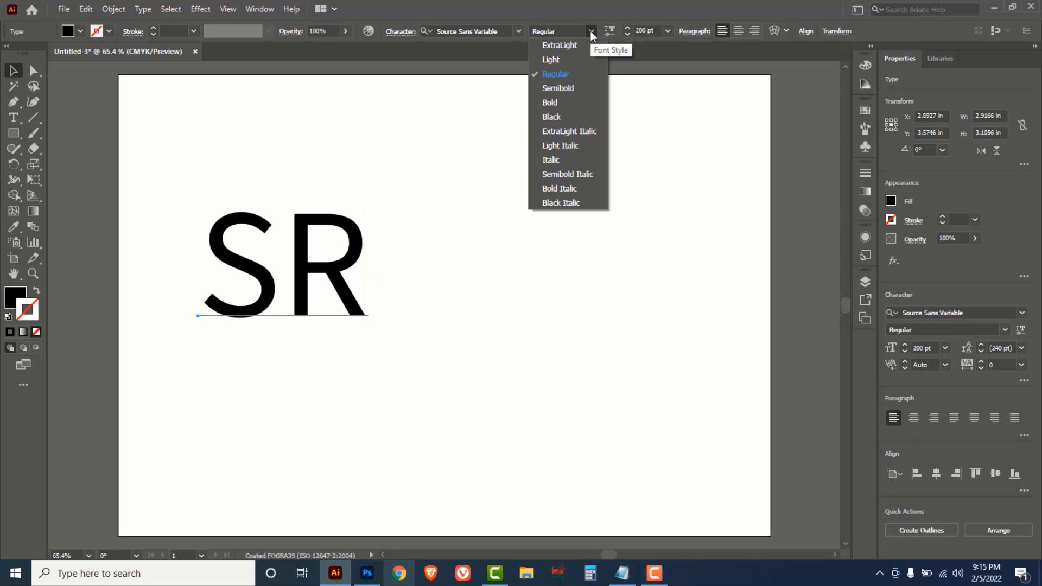
{"action": "left_click", "coordinate": [567, 89]}
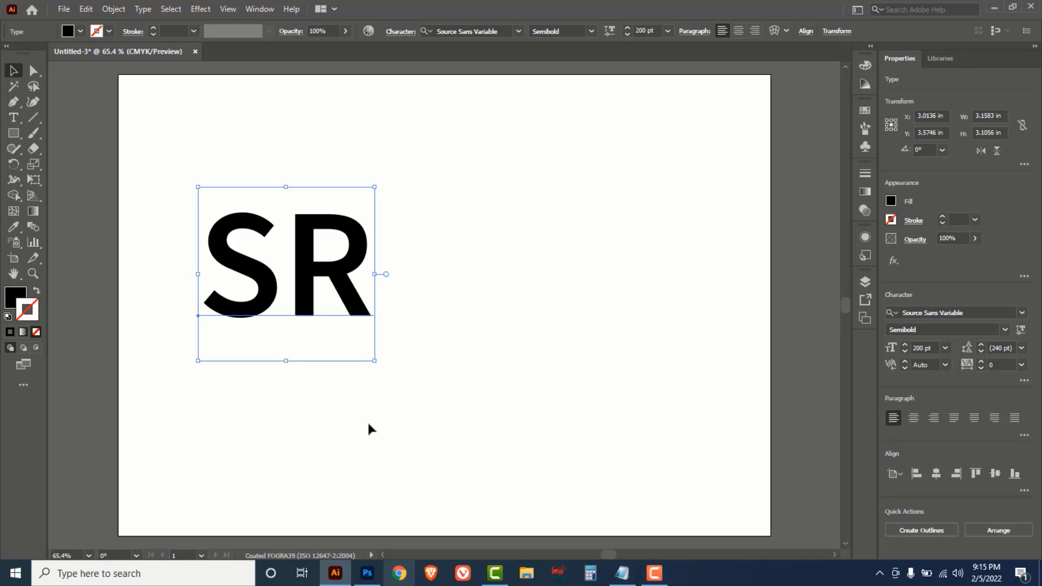
{"action": "left_click_drag", "start_coordinate": [373, 360], "coordinate": [440, 425]}
{"action": "left_click_drag", "start_coordinate": [366, 314], "coordinate": [471, 305]}
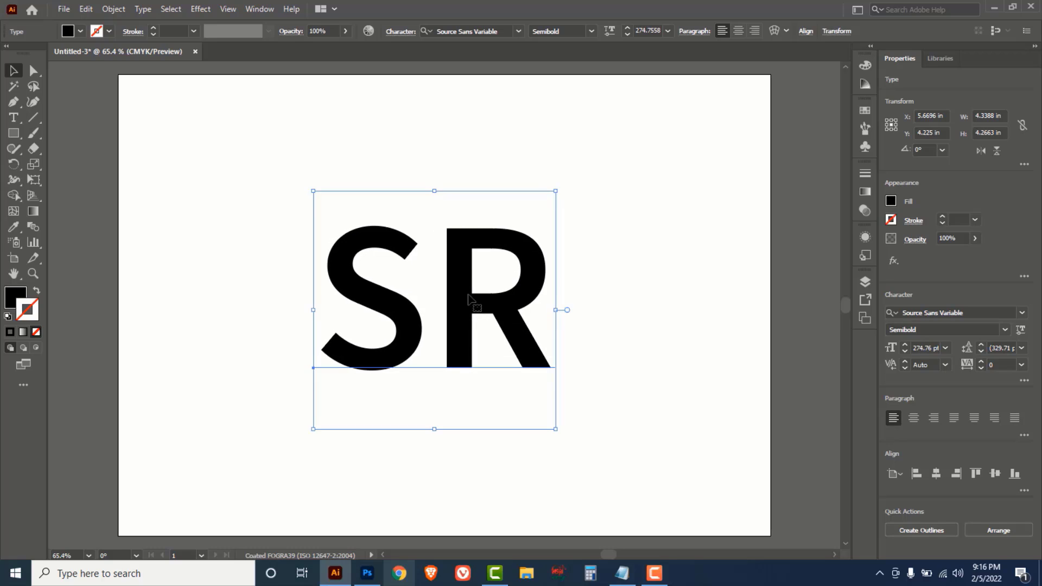
Convert the SR text to outlines and ungroup the two letters
{"action": "right_click", "coordinate": [464, 248]}
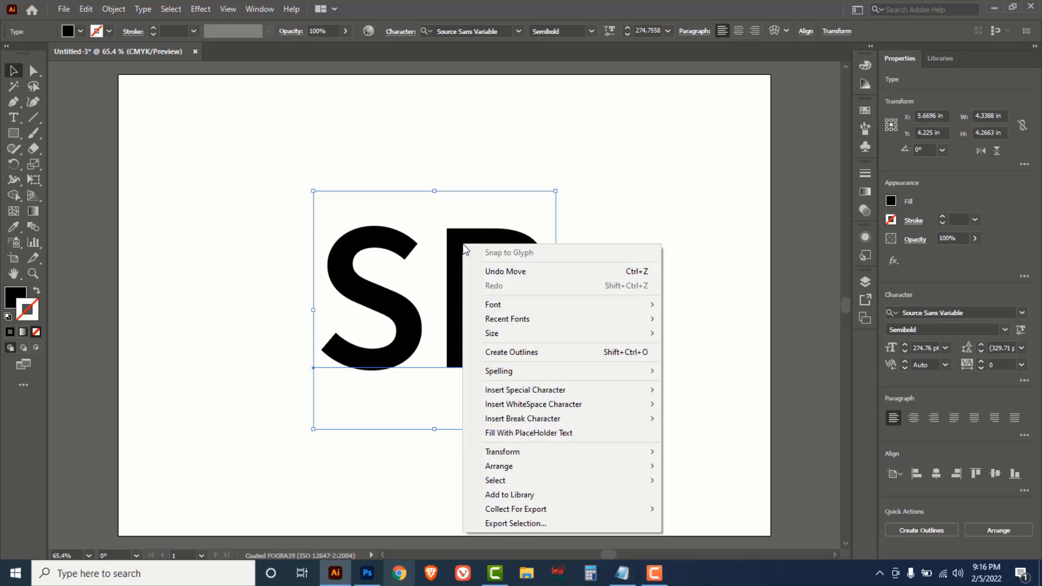
{"action": "left_click", "coordinate": [526, 353]}
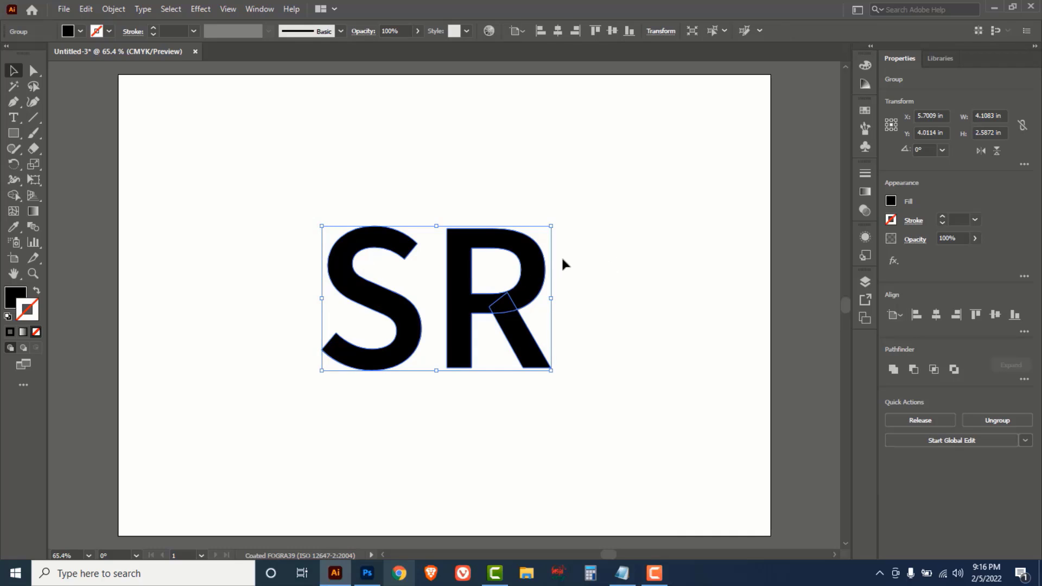
{"action": "right_click", "coordinate": [597, 192]}
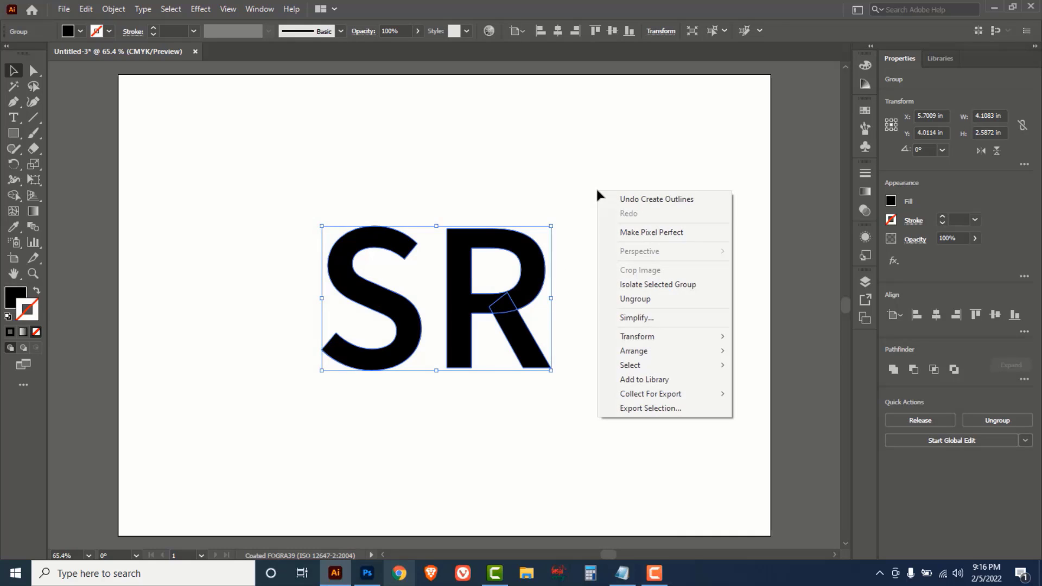
{"action": "left_click", "coordinate": [633, 297]}
{"action": "left_click", "coordinate": [616, 271]}
{"action": "left_click_drag", "start_coordinate": [529, 262], "coordinate": [617, 263]}
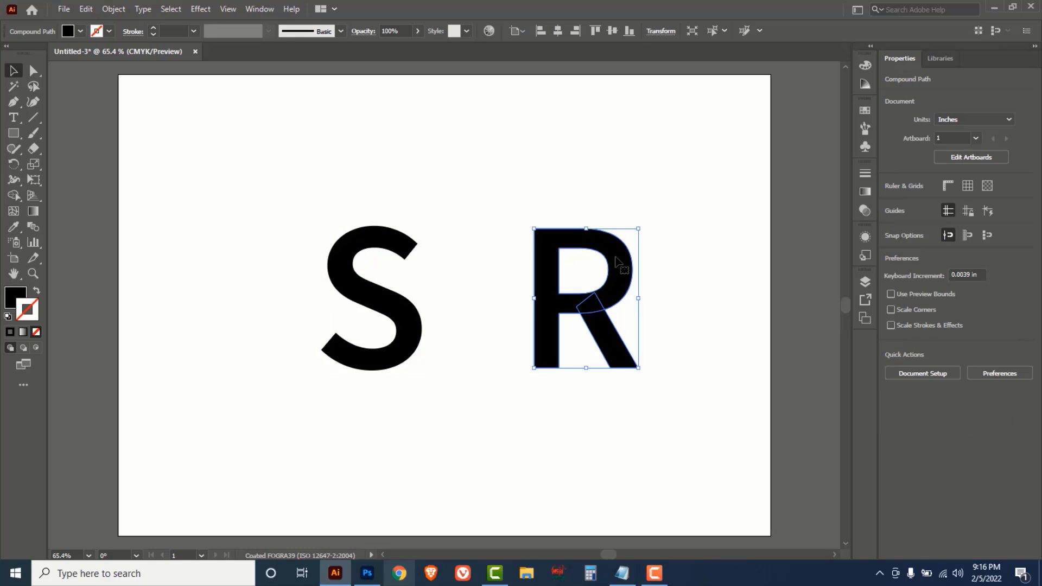
{"action": "key", "text": "a"}
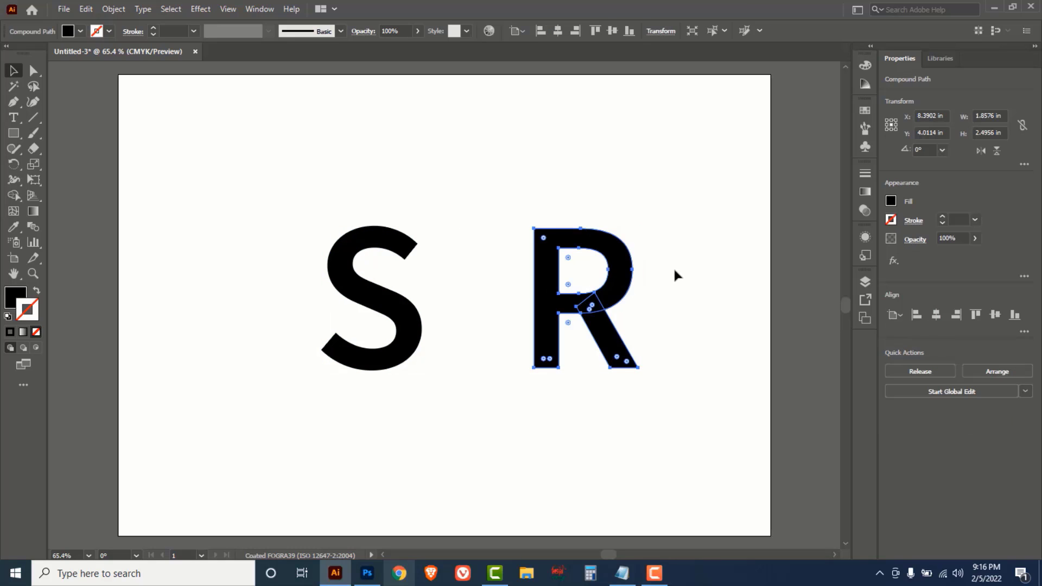
{"action": "key", "text": "ctrl+z"}
{"action": "key", "text": "v"}
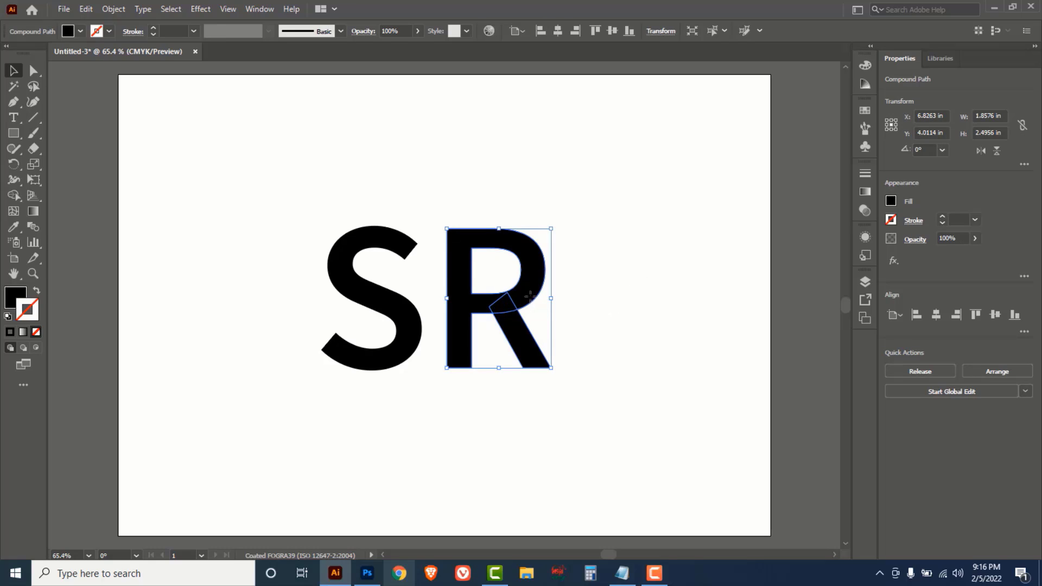
Shift the letter R slightly to the left so that it sits closer to the S
{"action": "left_click_drag", "start_coordinate": [531, 299], "coordinate": [518, 296]}
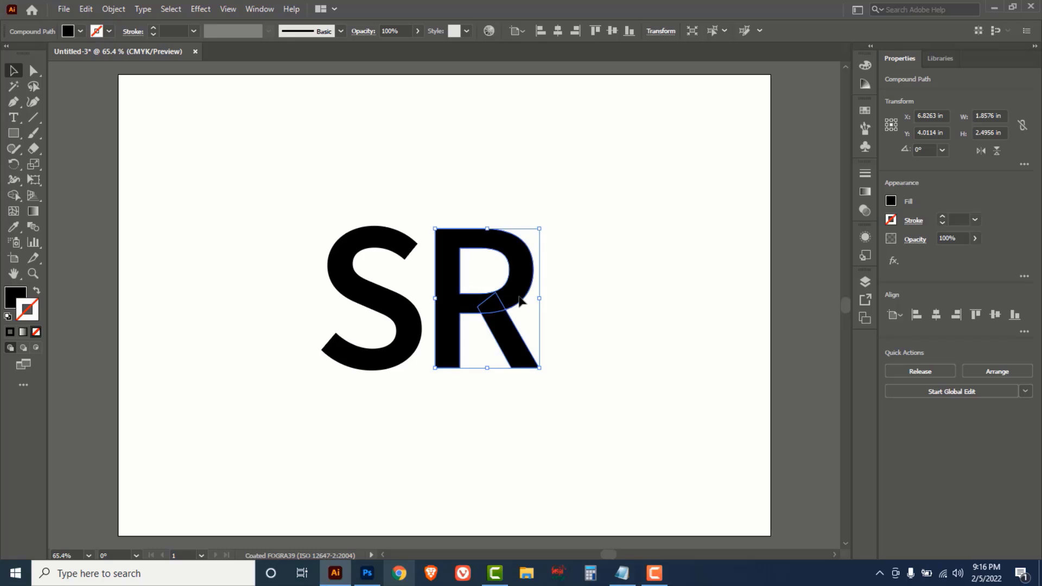
{"action": "left_click", "coordinate": [597, 310]}
{"action": "left_click", "coordinate": [373, 301]}
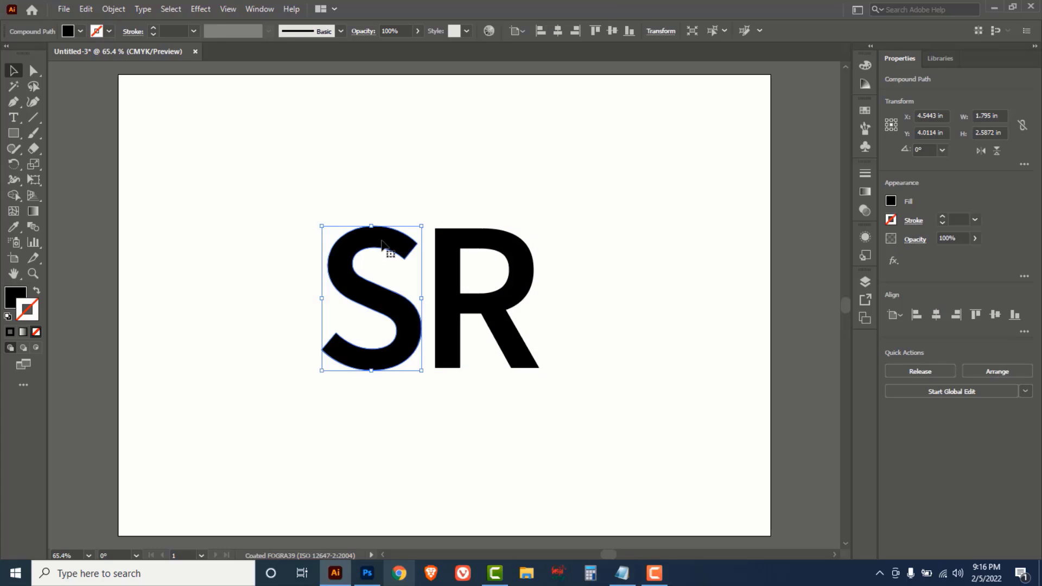
Unite the overlapping shapes of the letter R with the Pathfinder
{"action": "left_click", "coordinate": [477, 304]}
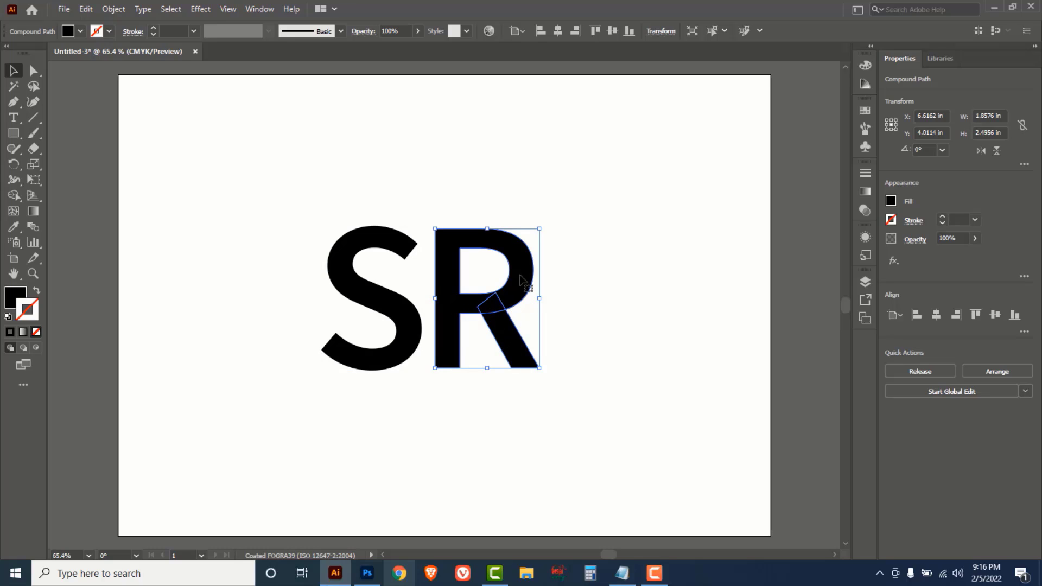
{"action": "left_click", "coordinate": [258, 10]}
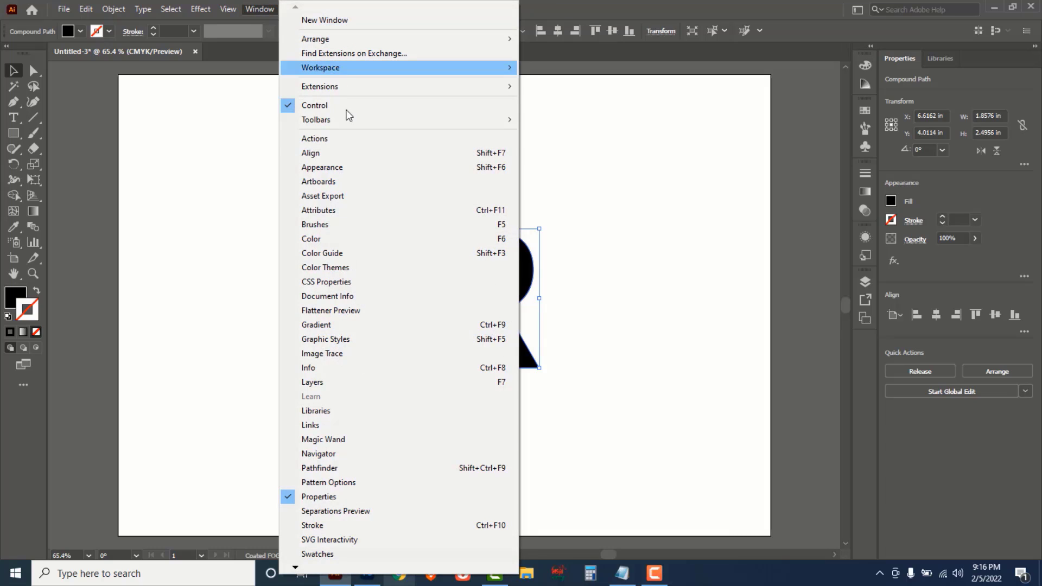
{"action": "left_click", "coordinate": [318, 153]}
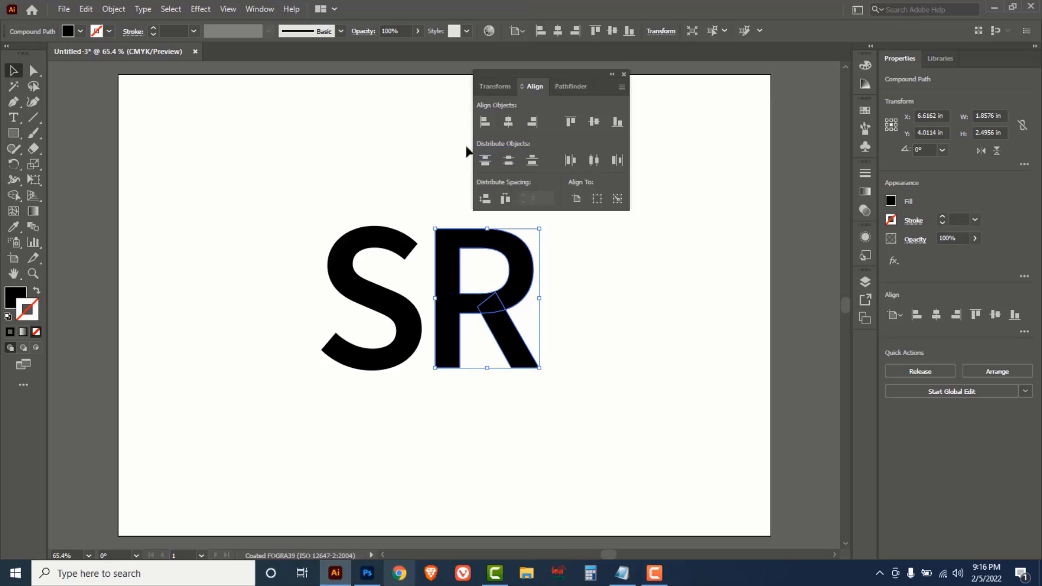
{"action": "left_click_drag", "start_coordinate": [544, 83], "coordinate": [708, 113]}
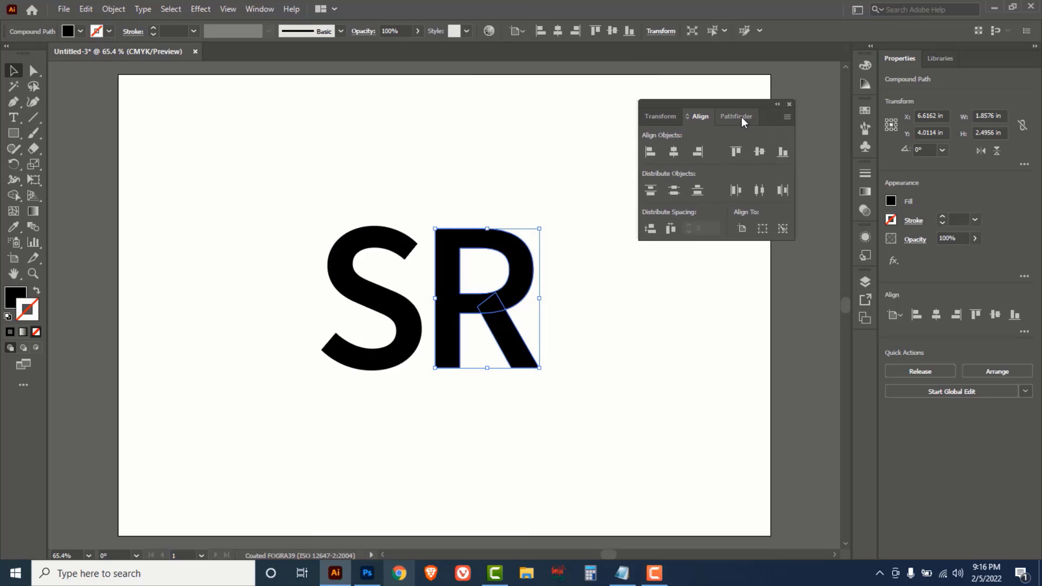
{"action": "left_click", "coordinate": [741, 116]}
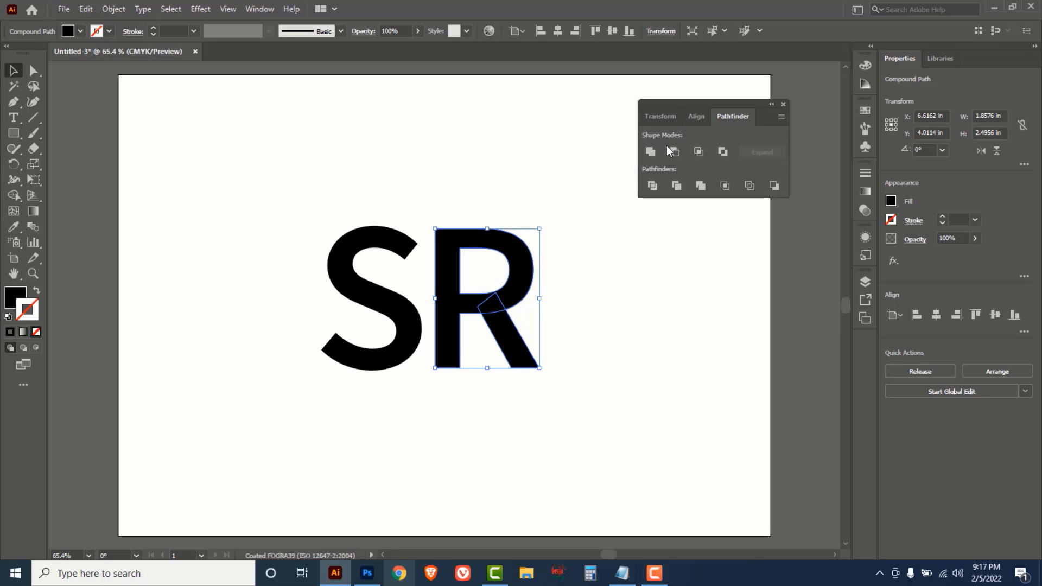
{"action": "left_click", "coordinate": [649, 151]}
{"action": "left_click", "coordinate": [582, 315]}
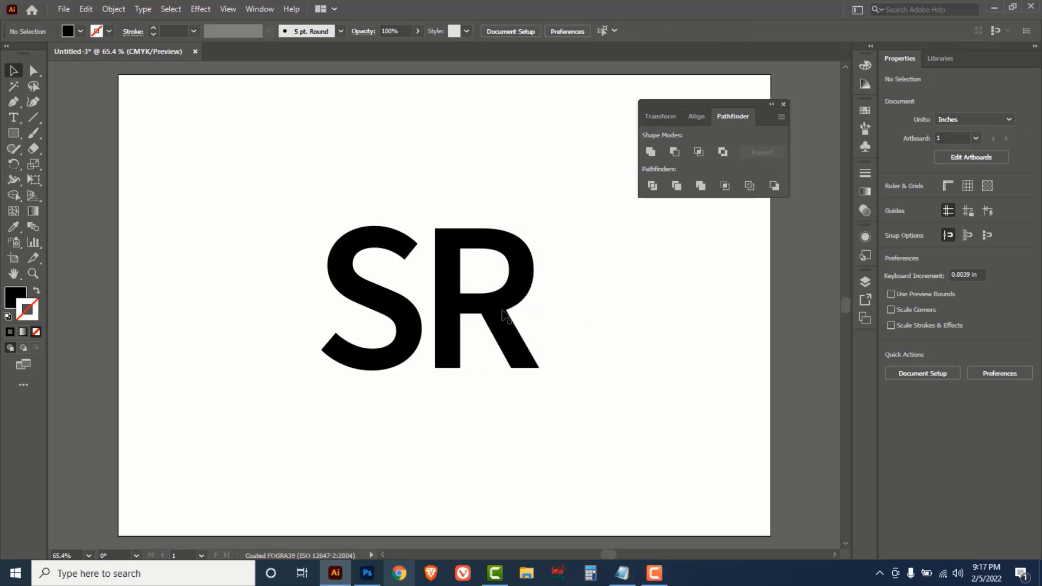
{"action": "left_click", "coordinate": [498, 307]}
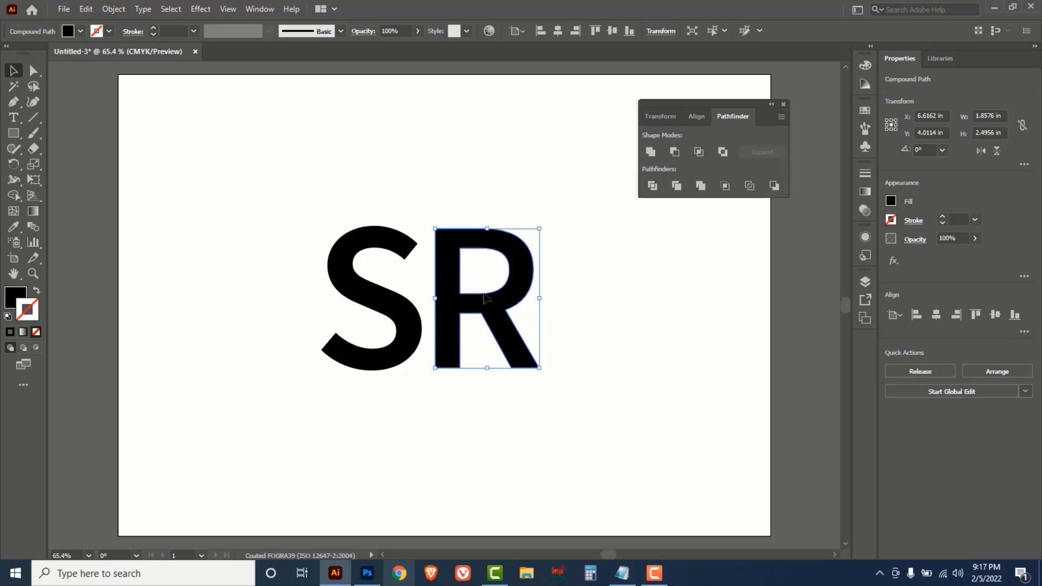
{"action": "left_click", "coordinate": [580, 272]}
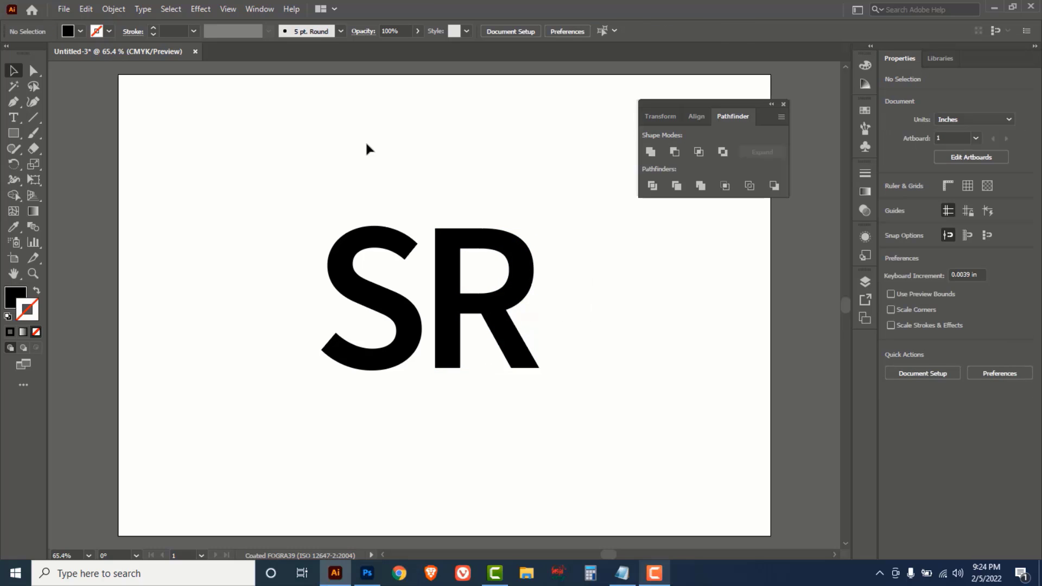
Draw a thin black rectangle about 6.42 in wide and 0.33 in high above the letters
{"action": "left_click_drag", "start_coordinate": [16, 132], "coordinate": [70, 133]}
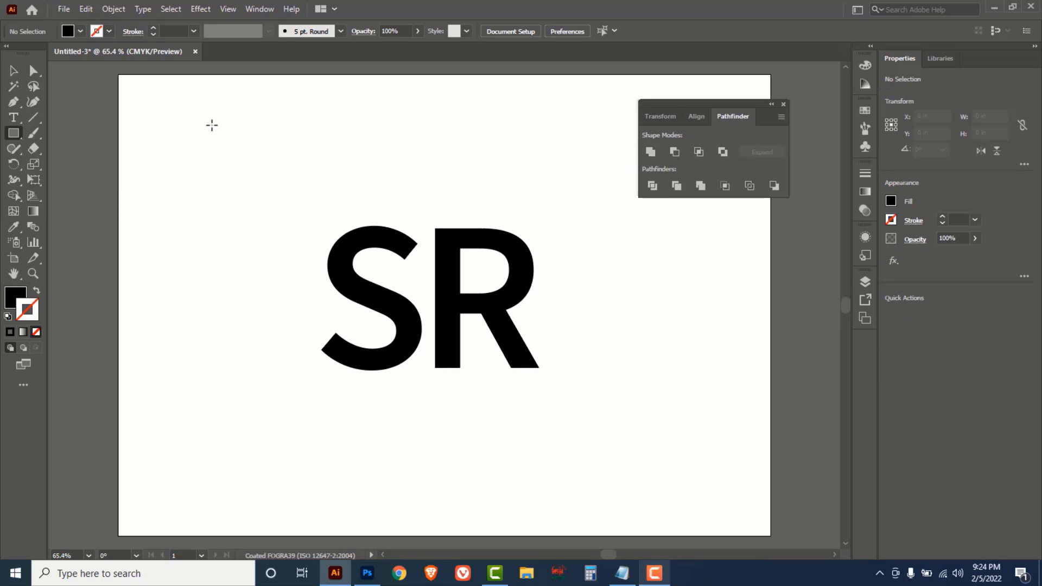
{"action": "left_click_drag", "start_coordinate": [172, 117], "coordinate": [310, 147]}
{"action": "mouse_move", "coordinate": [374, 147]}
{"action": "left_mouse_down"}
{"action": "mouse_move", "coordinate": [608, 138]}
{"action": "mouse_move", "coordinate": [531, 136]}
{"action": "left_mouse_up"}
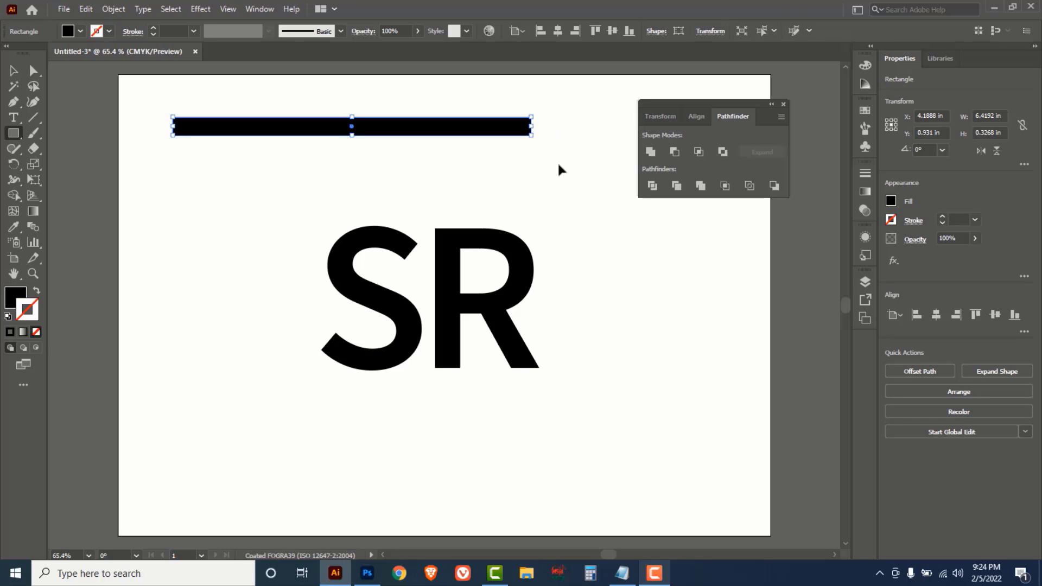
Place a vertical ruler guide through the rectangle's centre and switch to the Direct Selection tool
{"action": "key", "text": "ctrl+r"}
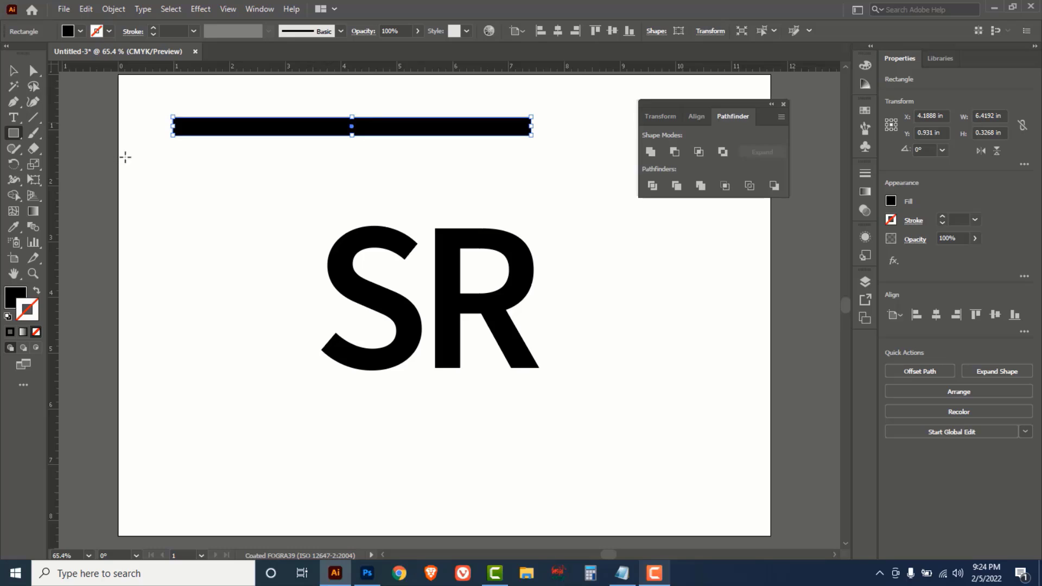
{"action": "left_click_drag", "start_coordinate": [56, 159], "coordinate": [352, 171]}
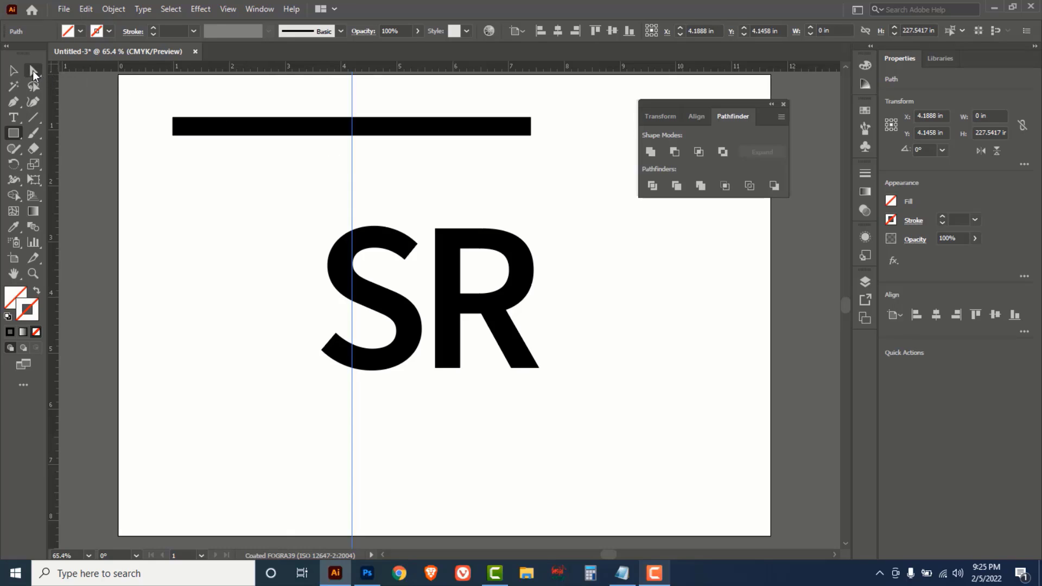
{"action": "left_click_drag", "start_coordinate": [33, 74], "coordinate": [109, 74]}
{"action": "left_click", "coordinate": [561, 110]}
{"action": "left_click_drag", "start_coordinate": [513, 123], "coordinate": [352, 125]}
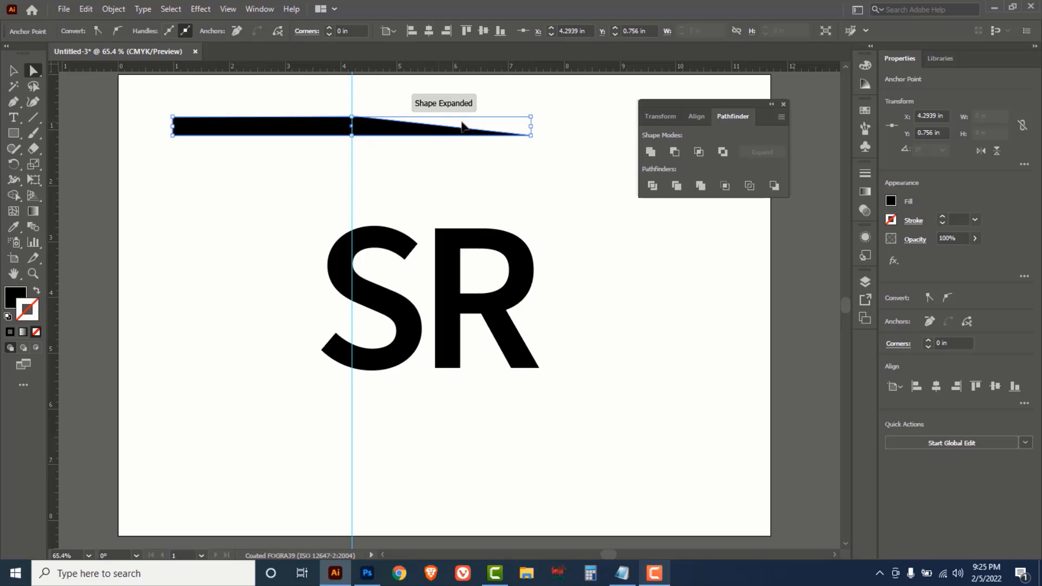
{"action": "key", "text": "ctrl+z"}
Move both upper corner points of the rectangle inward to the guide, shaping it into a flat triangle
{"action": "left_click", "coordinate": [563, 107]}
{"action": "left_click_drag", "start_coordinate": [562, 96], "coordinate": [354, 119]}
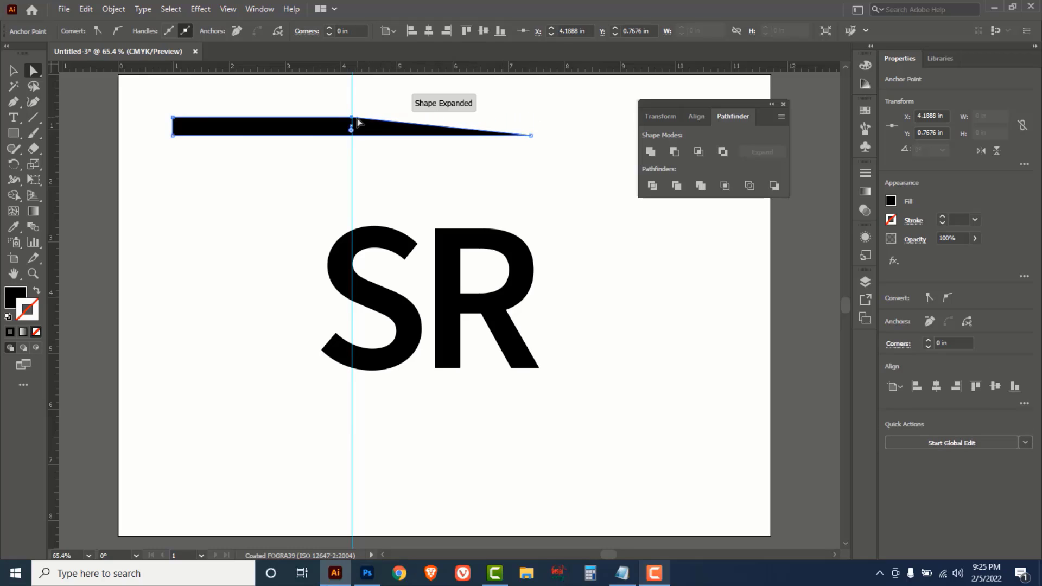
{"action": "left_click_drag", "start_coordinate": [157, 101], "coordinate": [180, 127]}
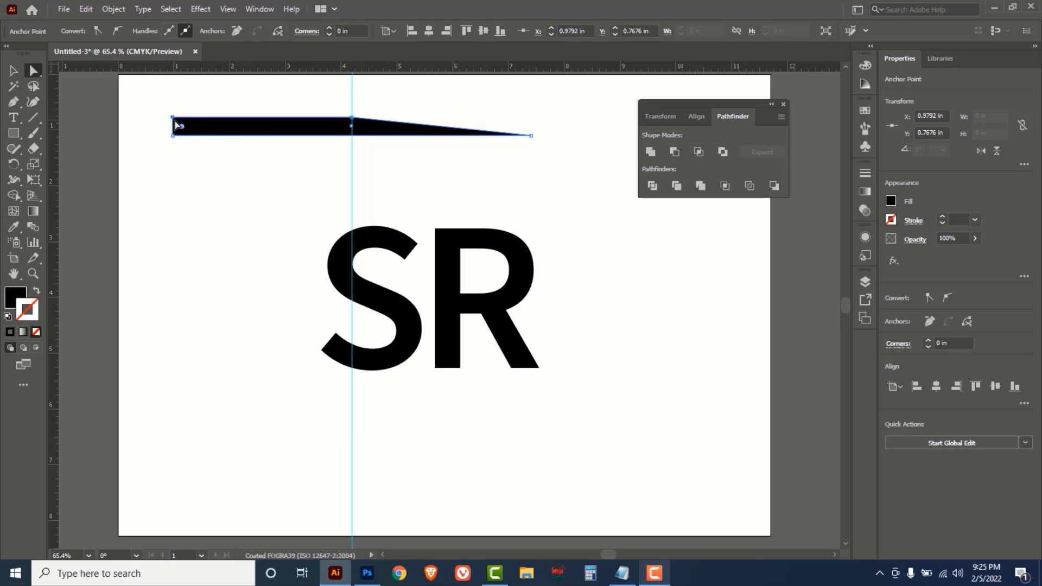
{"action": "left_click", "coordinate": [173, 117], "text": "shift"}
{"action": "left_click_drag", "start_coordinate": [173, 117], "coordinate": [352, 120]}
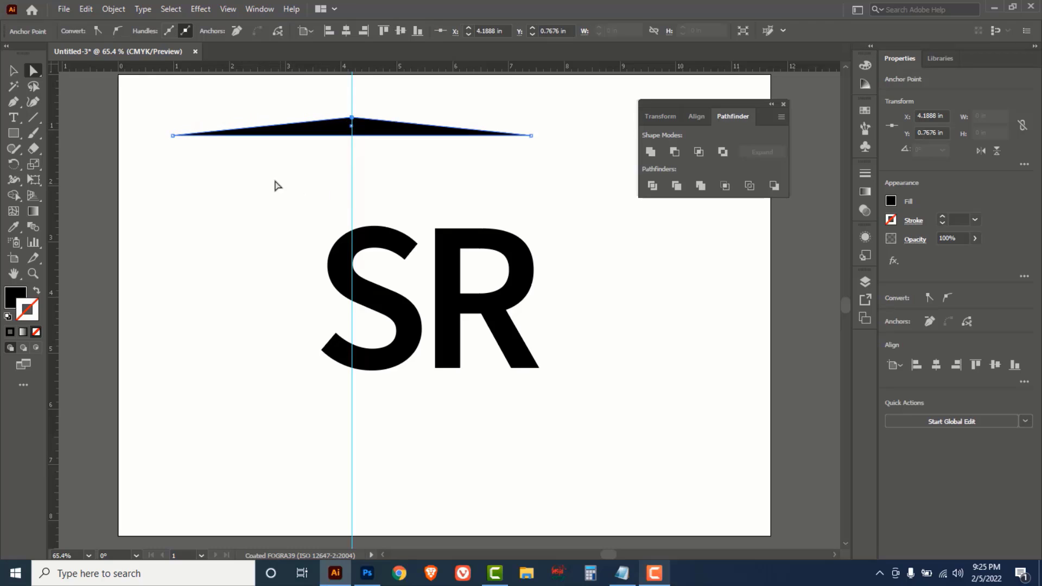
Delete the vertical guide and select the anchor points at the flat triangle's peak
{"action": "left_click_drag", "start_coordinate": [274, 179], "coordinate": [440, 190]}
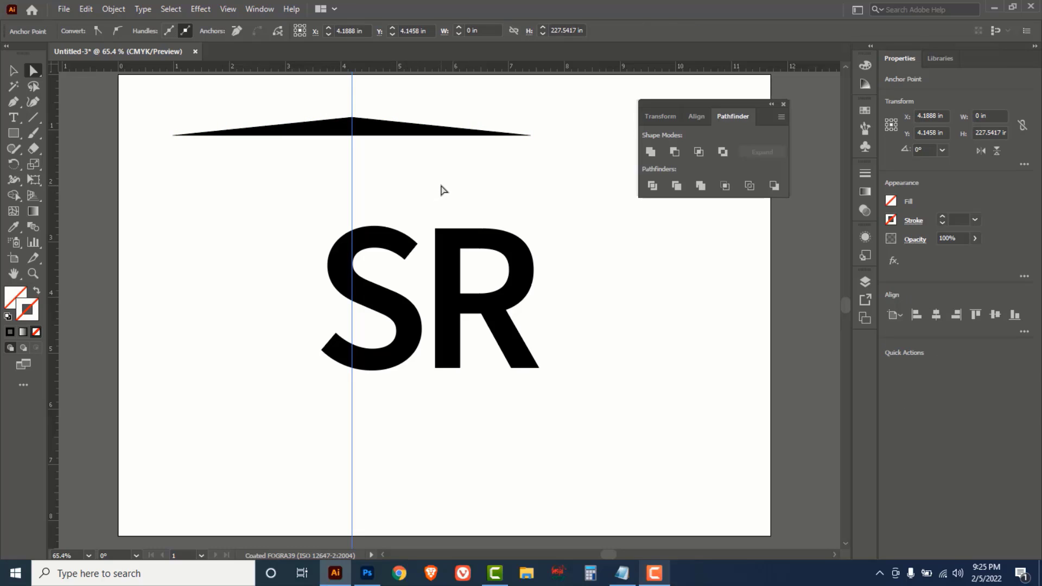
{"action": "key", "text": "Delete"}
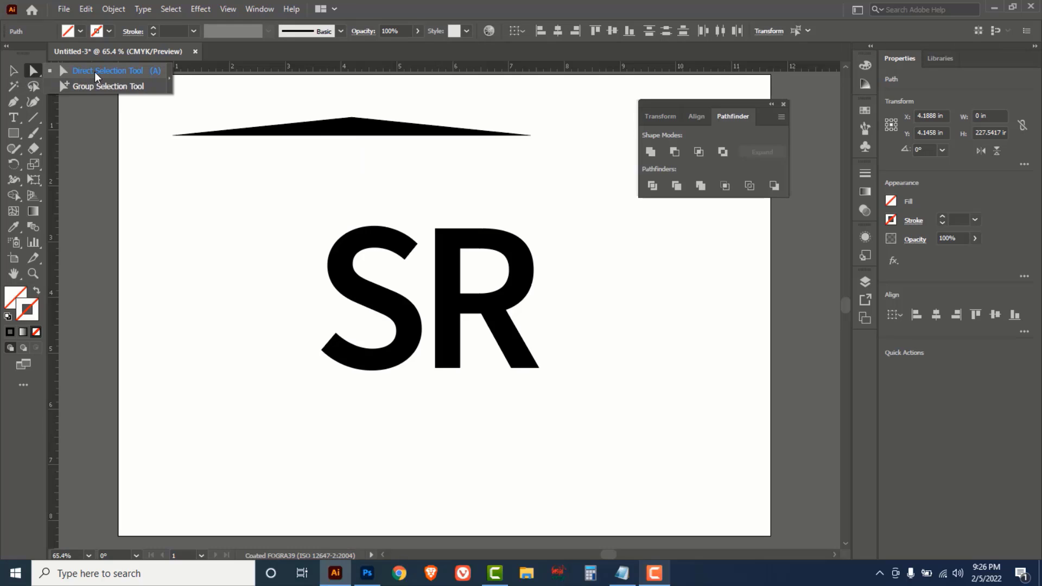
{"action": "left_click_drag", "start_coordinate": [335, 104], "coordinate": [360, 125]}
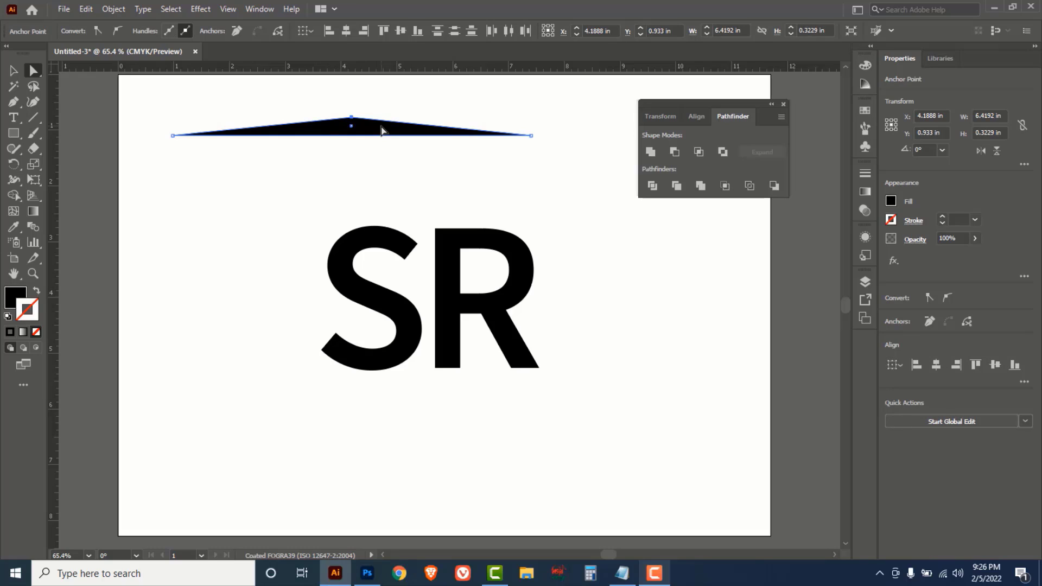
Lower the flat triangle's peak until the shape is about 0.22 in high, and deselect it
{"action": "key", "text": "Down"}
{"action": "key", "text": "Down"}
{"action": "key", "text": "Down"}
{"action": "key", "text": "Down"}
{"action": "key", "text": "Down"}
{"action": "key", "text": "Down"}
{"action": "key", "text": "Down"}
{"action": "key", "text": "Down"}
{"action": "key", "text": "Down"}
{"action": "key", "text": "Down"}
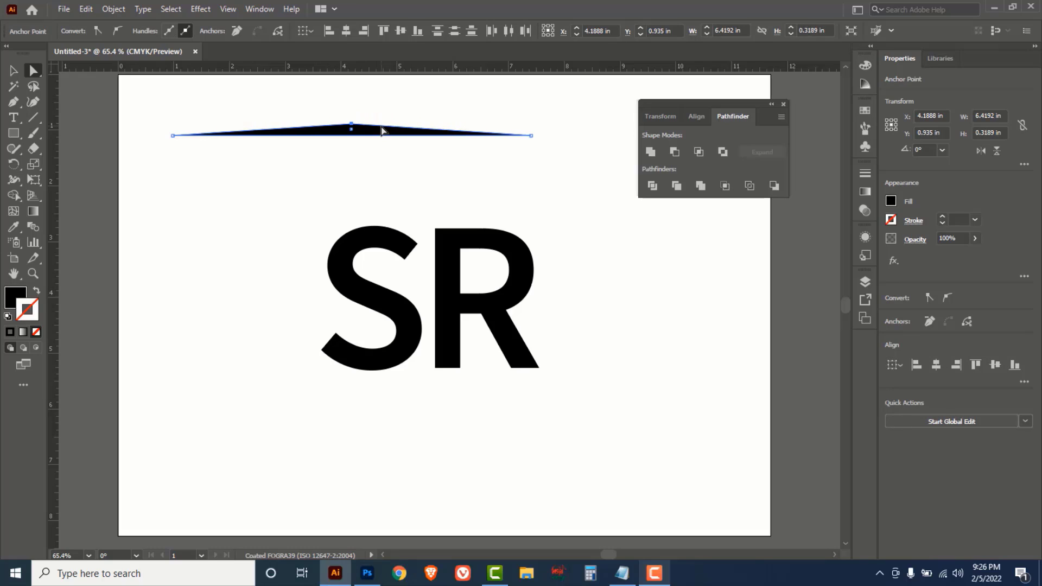
{"action": "key", "text": "Down"}
{"action": "key", "text": "Down"}
{"action": "key", "text": "Down"}
{"action": "key", "text": "Down"}
{"action": "key", "text": "Down"}
{"action": "key", "text": "Down"}
{"action": "key", "text": "Down"}
{"action": "key", "text": "Down"}
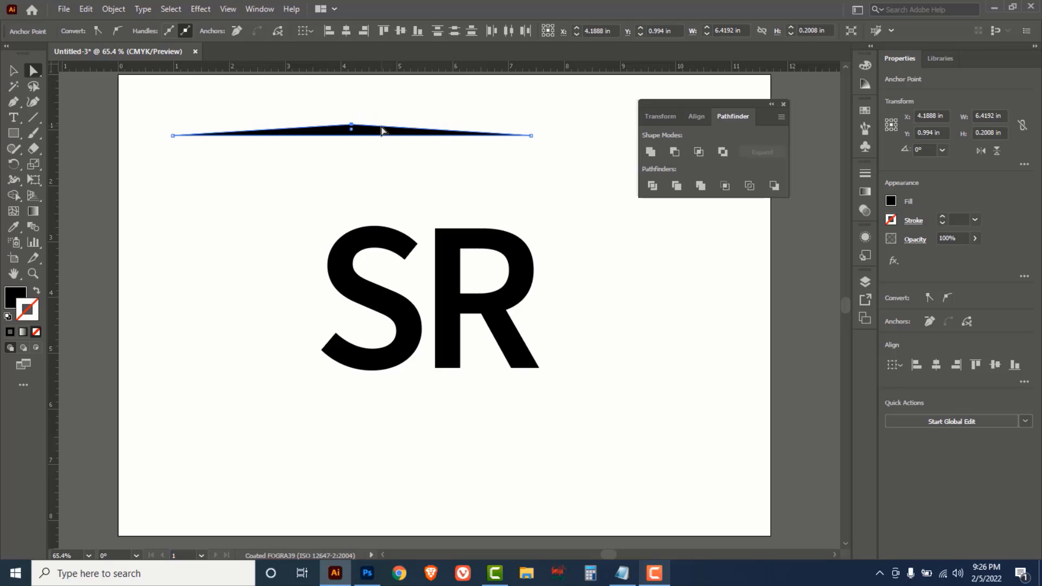
{"action": "key", "text": "Up"}
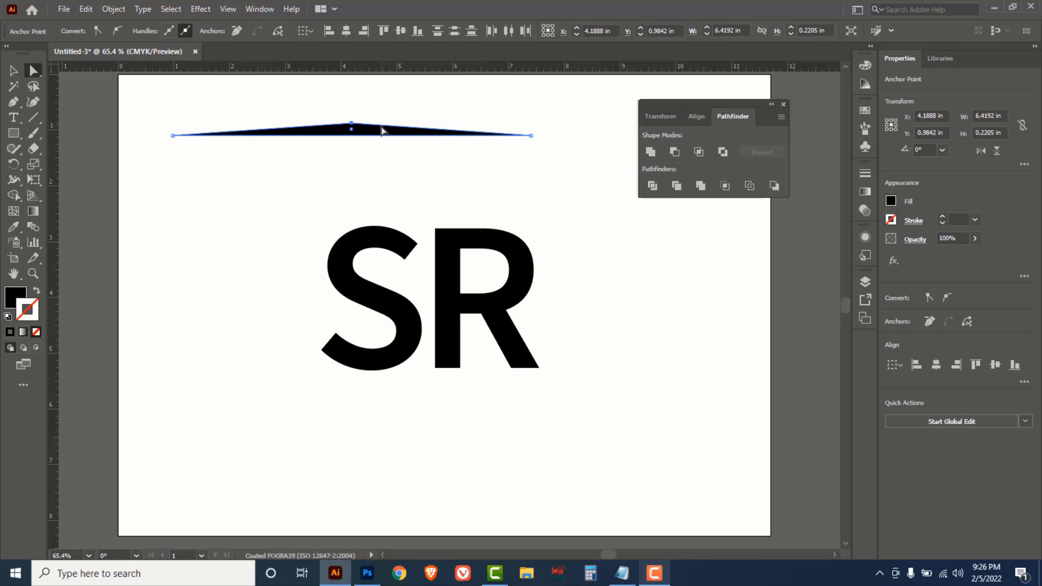
{"action": "left_click", "coordinate": [14, 74]}
{"action": "left_click", "coordinate": [343, 140]}
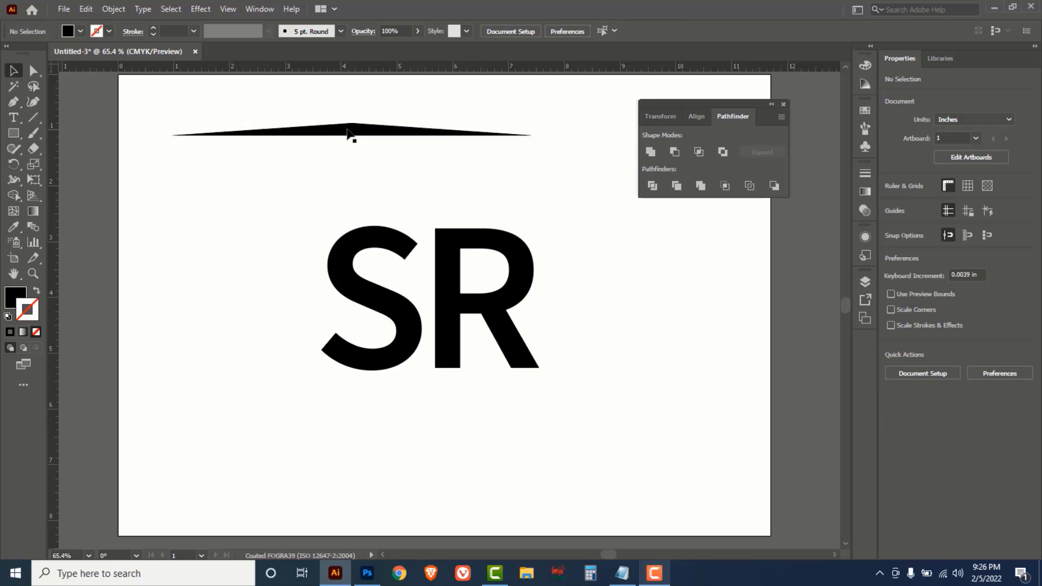
Duplicate the flat triangle just below the original and rotate the copy 180°
{"action": "left_click_drag", "start_coordinate": [348, 131], "coordinate": [346, 153]}
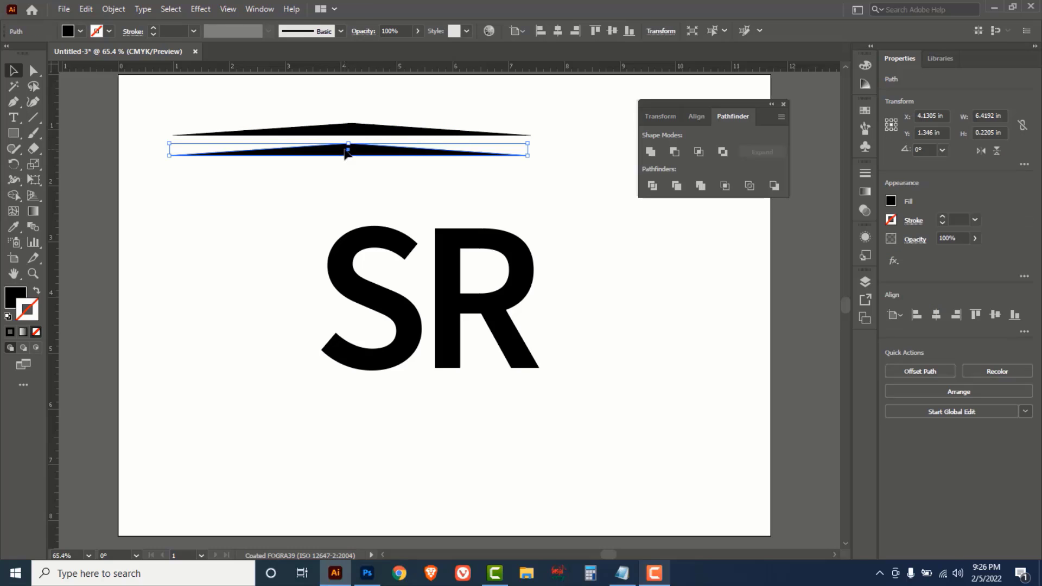
{"action": "right_click", "coordinate": [345, 151]}
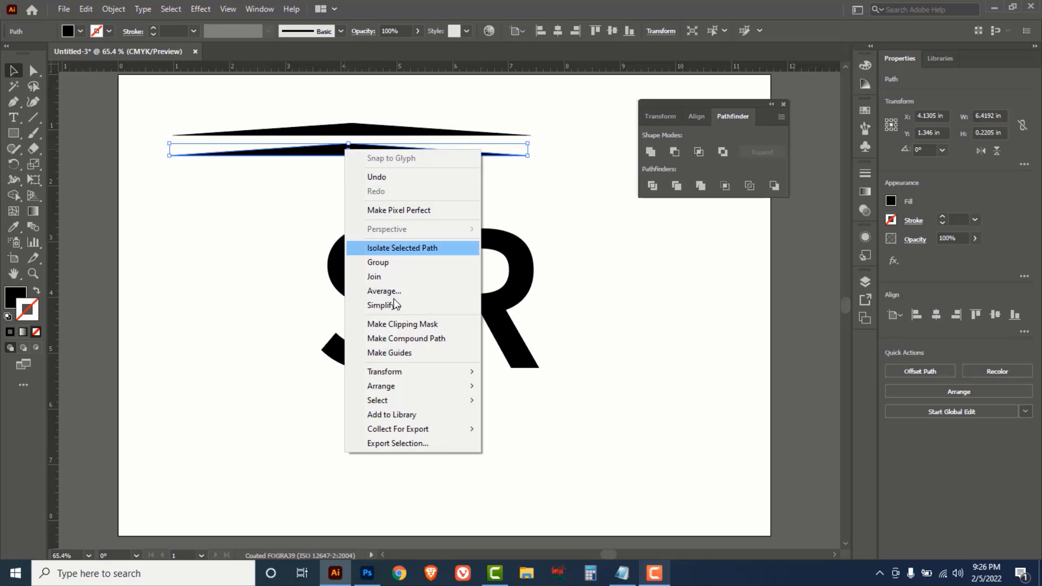
{"action": "mouse_move", "coordinate": [398, 370]}
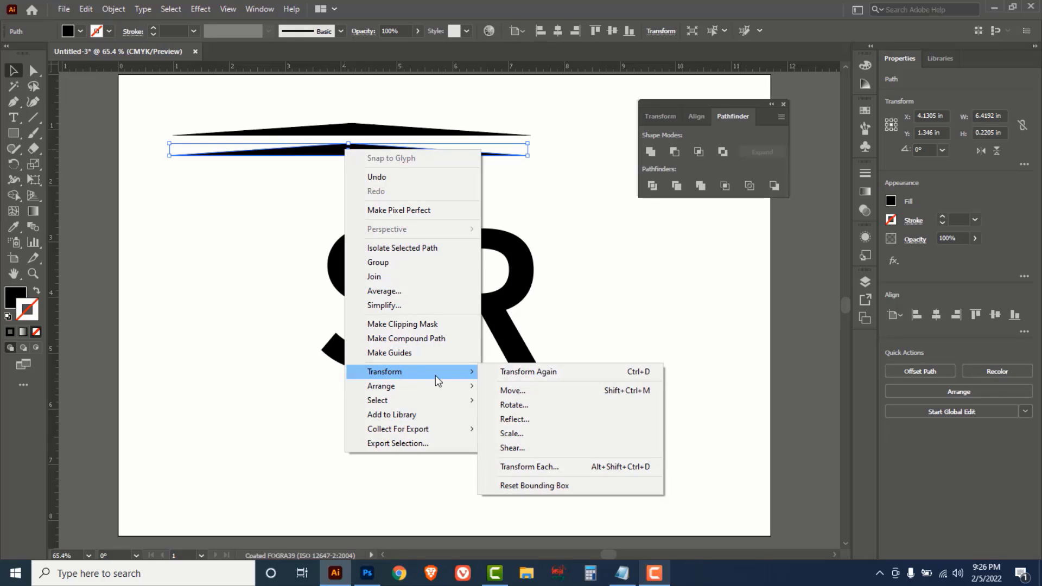
{"action": "left_click", "coordinate": [523, 406]}
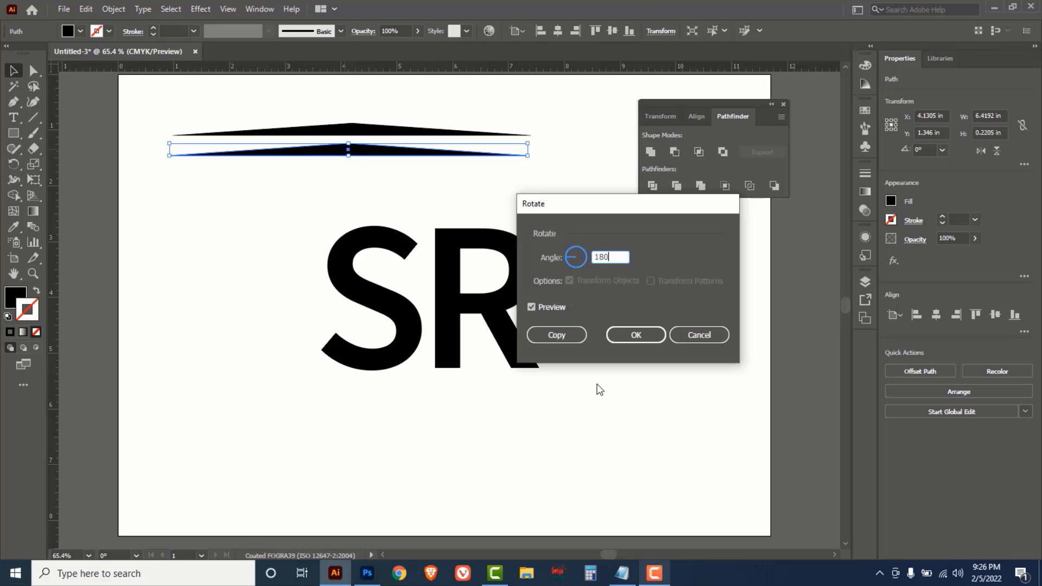
{"action": "left_click", "coordinate": [636, 336]}
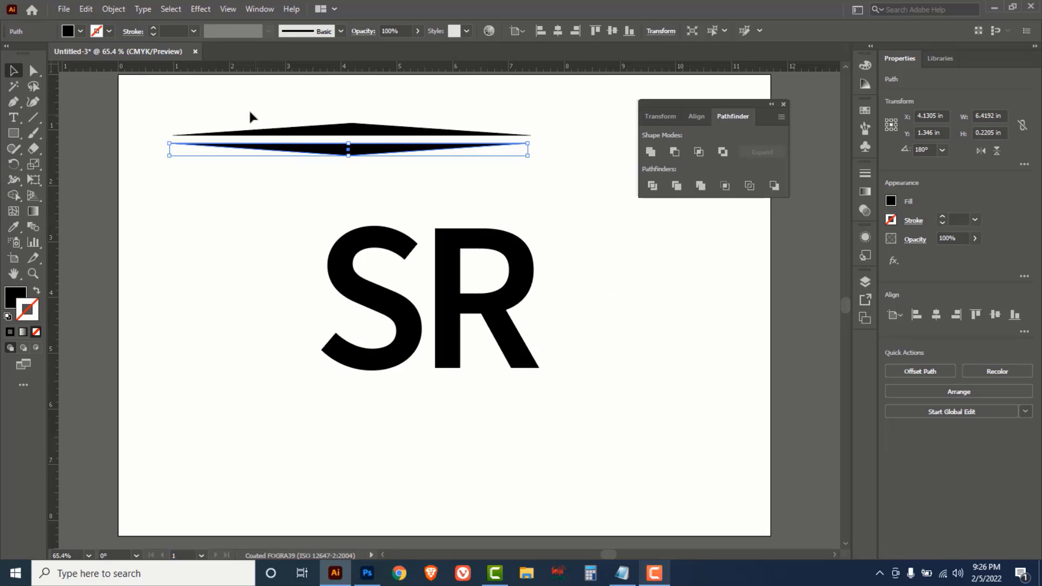
Move both triangles onto the SR letters, rotate them to a rising diagonal, and centre them across the letters near X 5.61 in, Y 3.80 in
{"action": "left_click_drag", "start_coordinate": [278, 105], "coordinate": [416, 313]}
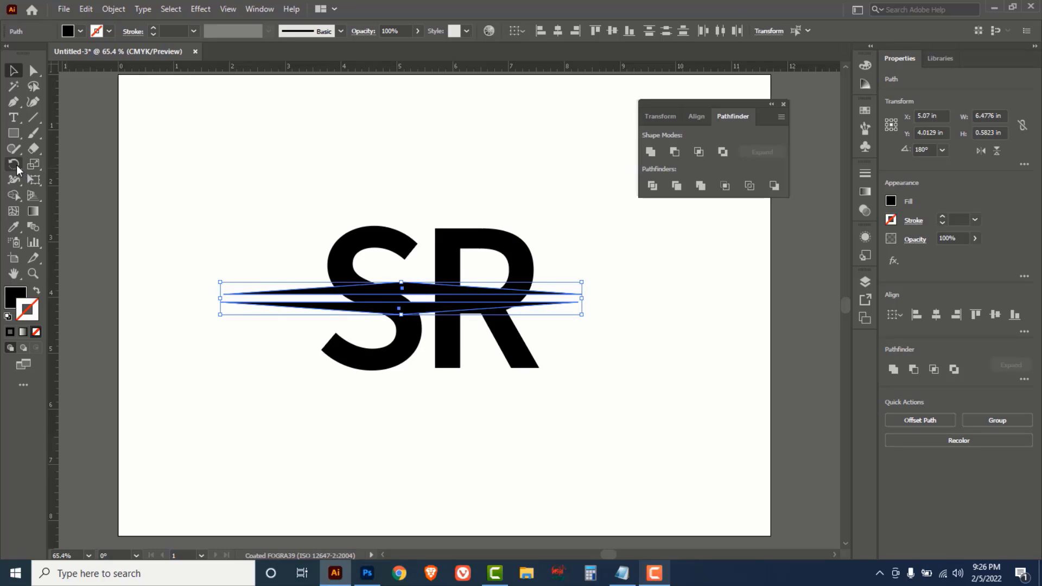
{"action": "left_click", "coordinate": [13, 164]}
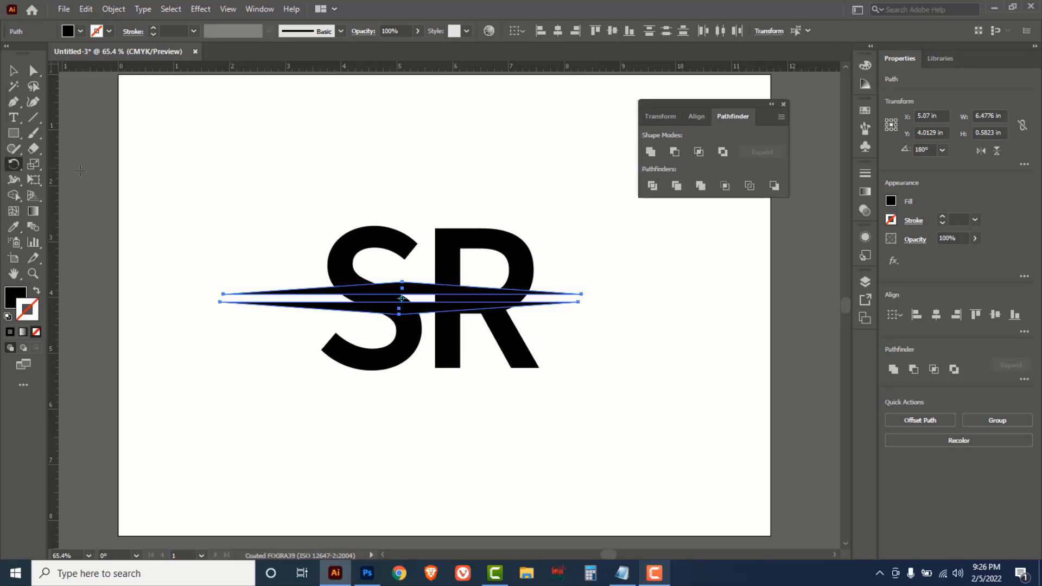
{"action": "left_click_drag", "start_coordinate": [673, 296], "coordinate": [574, 135]}
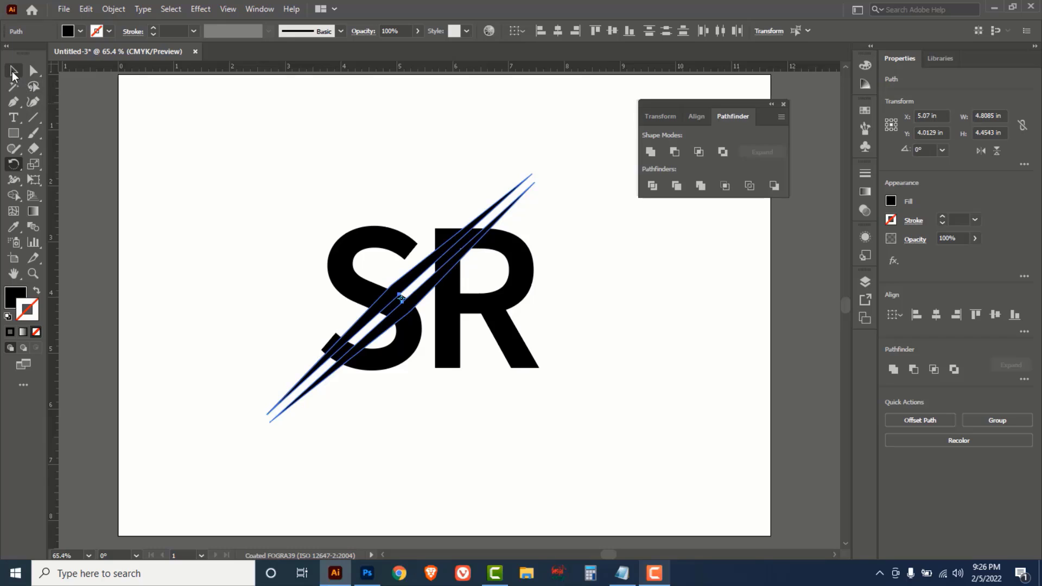
{"action": "left_click", "coordinate": [13, 71]}
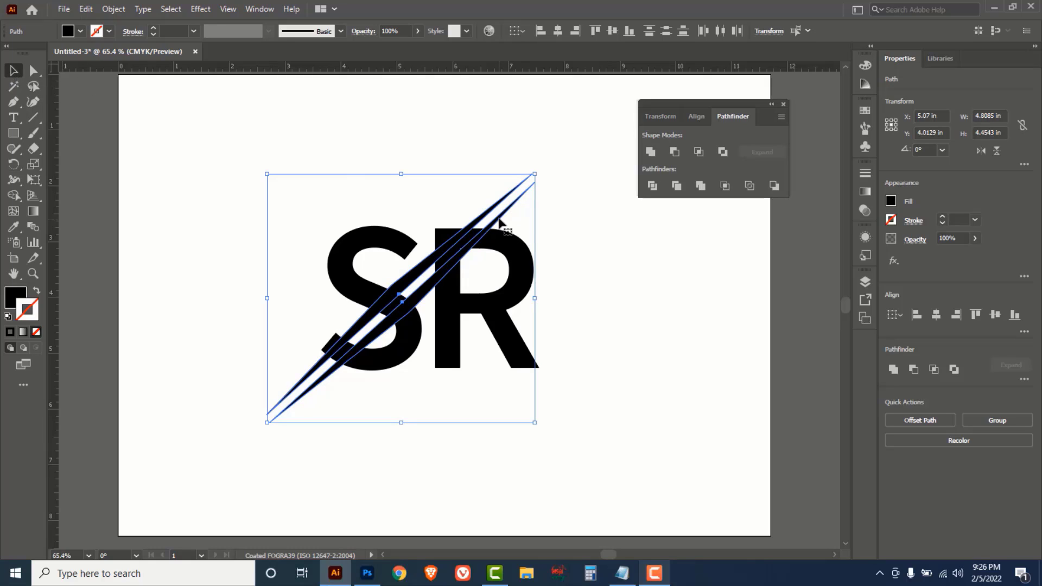
{"action": "left_click_drag", "start_coordinate": [503, 222], "coordinate": [530, 210]}
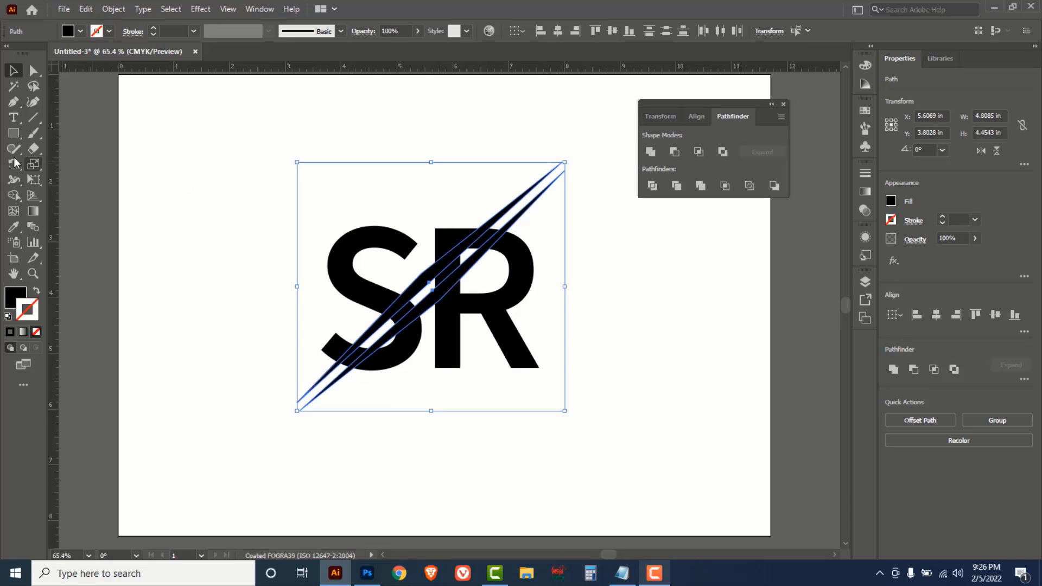
Rotate the diagonal pair slightly flatter and scale it down to about 4.52 by 3.84 in
{"action": "left_click", "coordinate": [14, 164]}
{"action": "left_click_drag", "start_coordinate": [579, 135], "coordinate": [589, 144]}
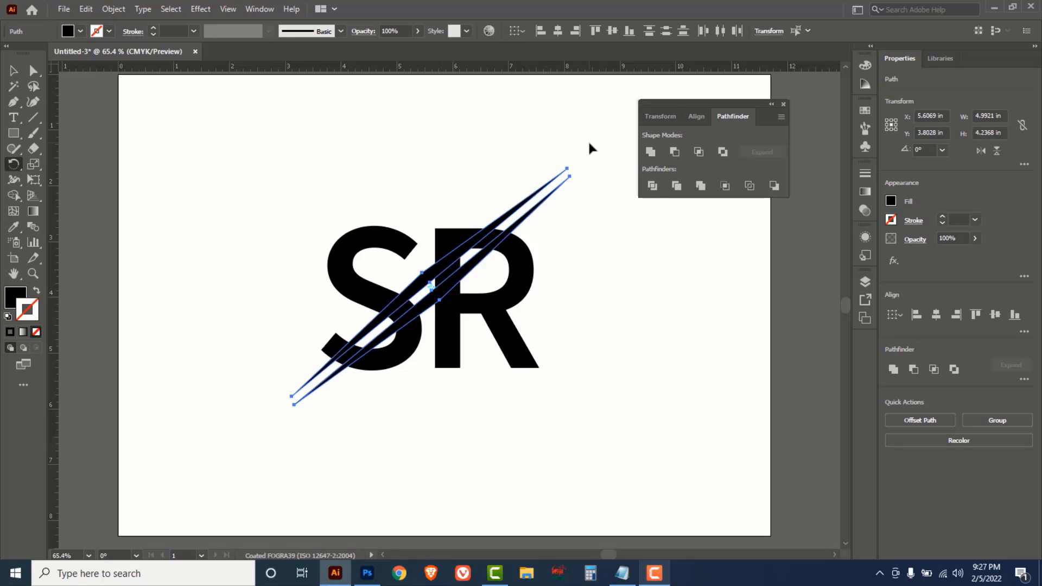
{"action": "left_click", "coordinate": [14, 70]}
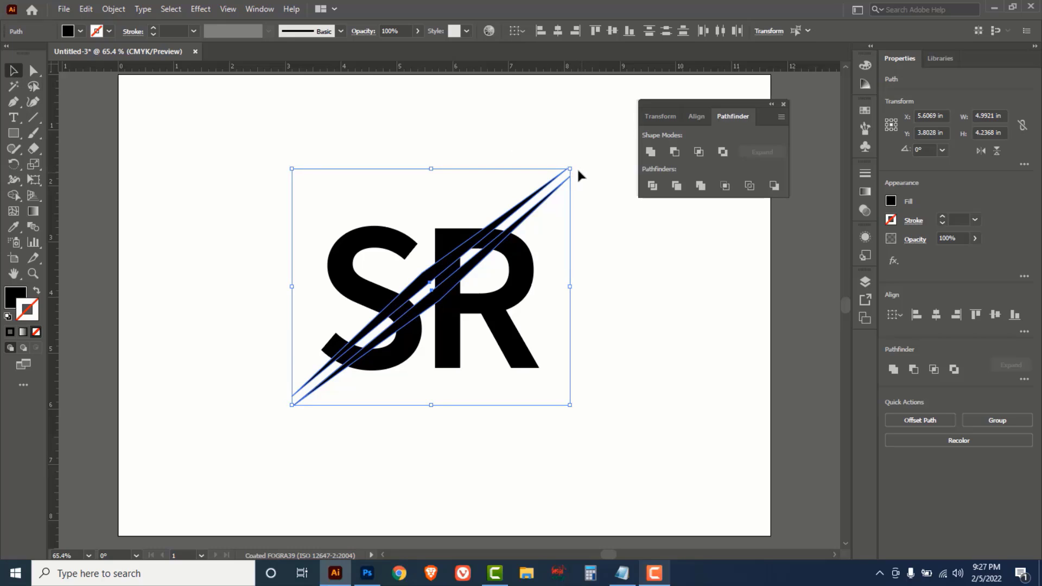
{"action": "left_click_drag", "start_coordinate": [572, 169], "coordinate": [543, 191]}
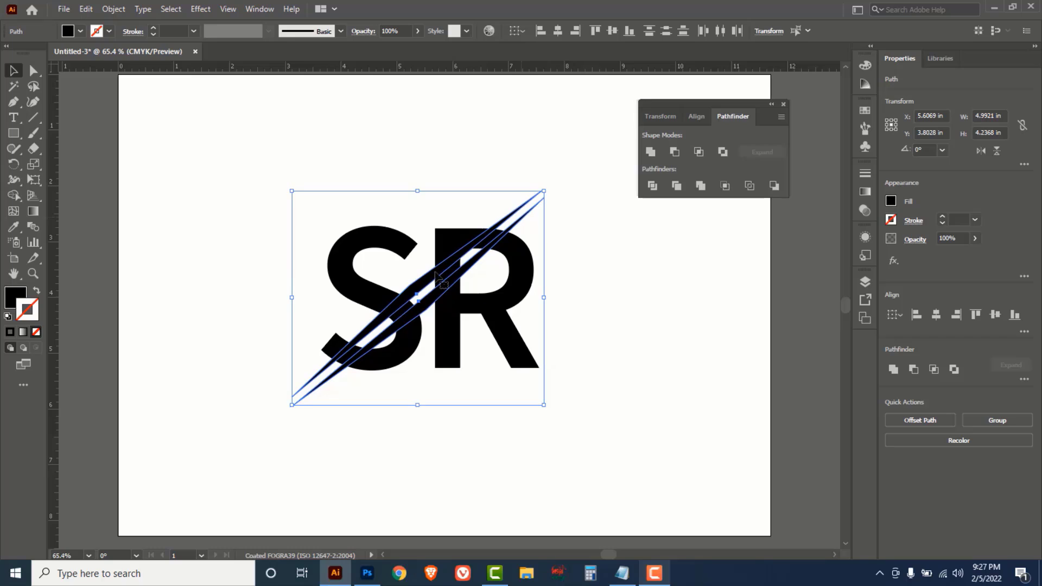
{"action": "mouse_move", "coordinate": [292, 406]}
{"action": "left_mouse_down"}
{"action": "mouse_move", "coordinate": [302, 393]}
{"action": "mouse_move", "coordinate": [291, 405]}
{"action": "left_mouse_up"}
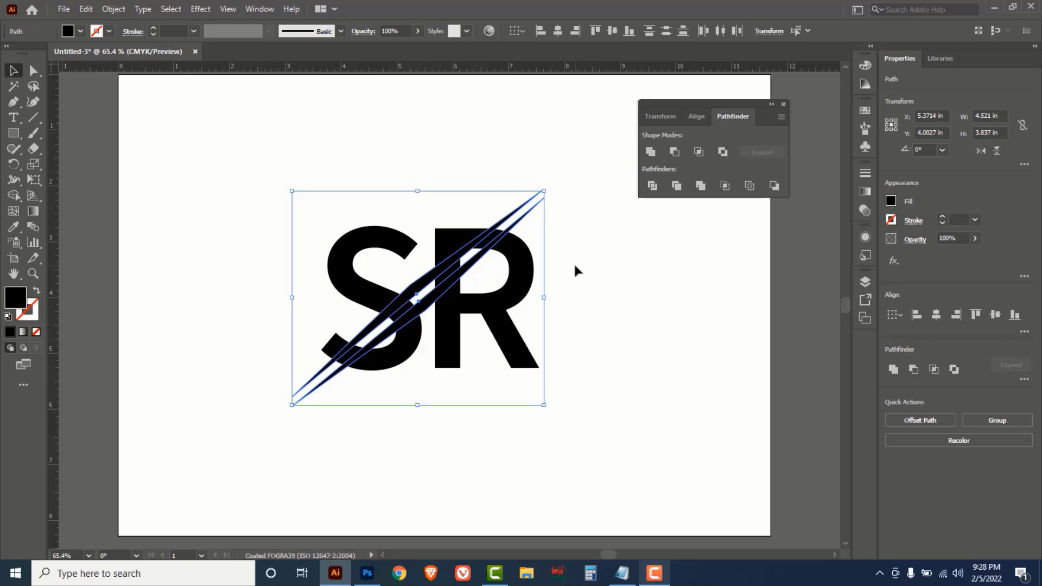
Shift the diagonal pair slightly right and down, and tilt it a little flatter, to about 4.66 by 3.65 in overall
{"action": "left_click", "coordinate": [478, 262]}
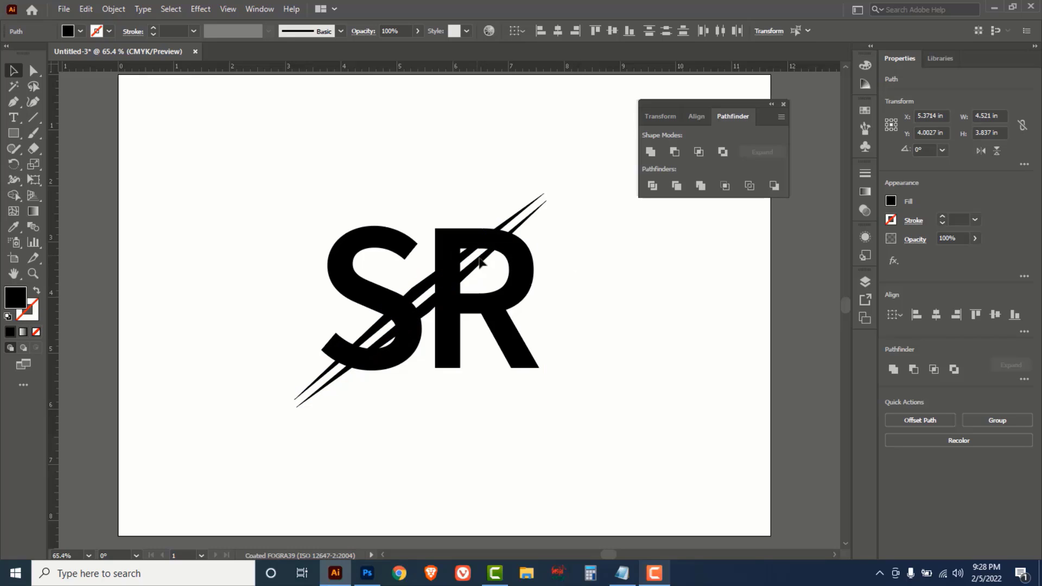
{"action": "left_click", "coordinate": [478, 262]}
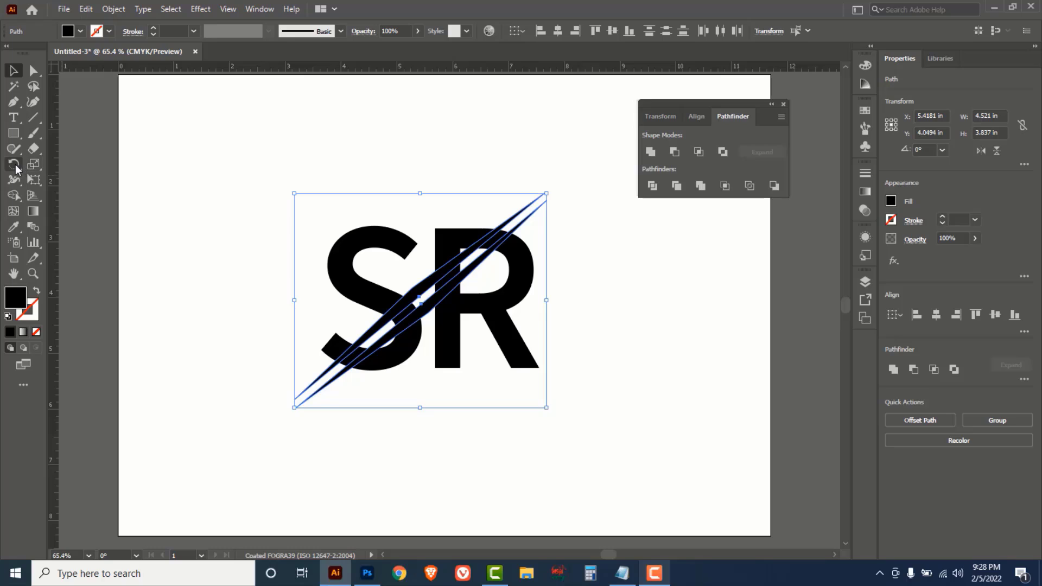
{"action": "left_click", "coordinate": [15, 166]}
{"action": "left_click_drag", "start_coordinate": [580, 153], "coordinate": [566, 177]}
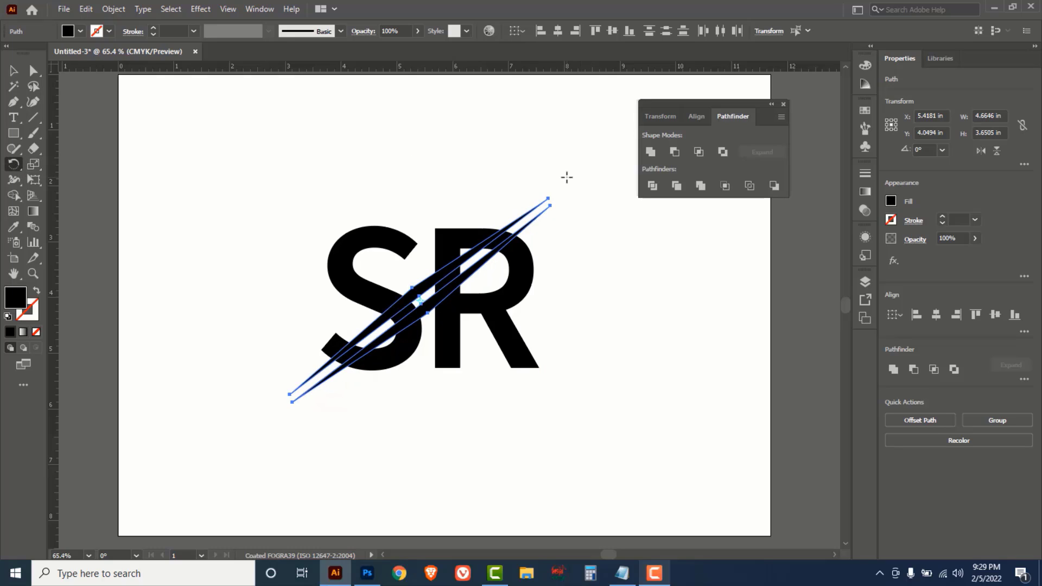
{"action": "left_click", "coordinate": [13, 70]}
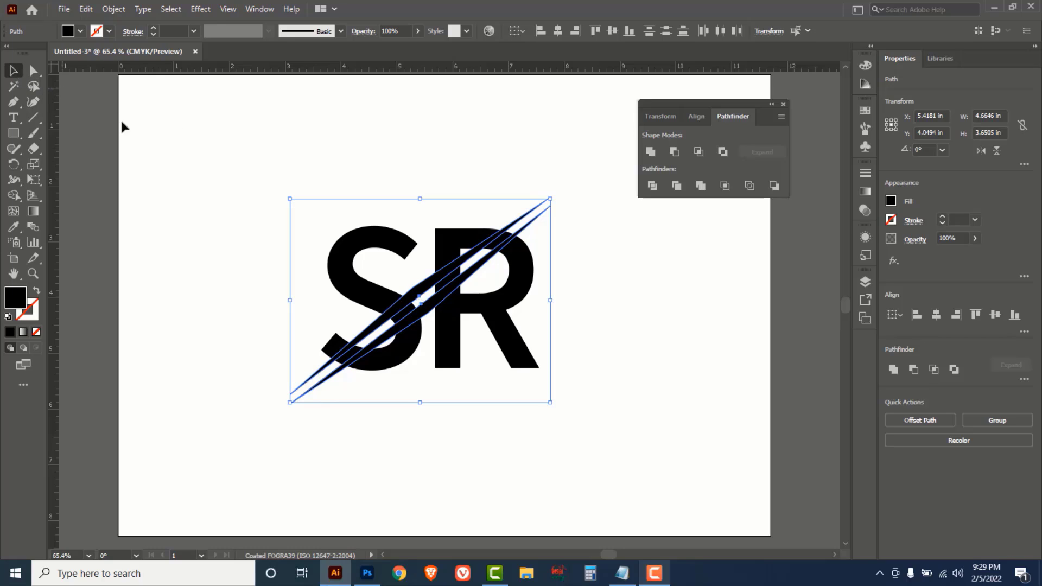
Select the letters and both triangles, remove their fill, and give them a green 1 pt stroke
{"action": "left_click_drag", "start_coordinate": [223, 152], "coordinate": [585, 404]}
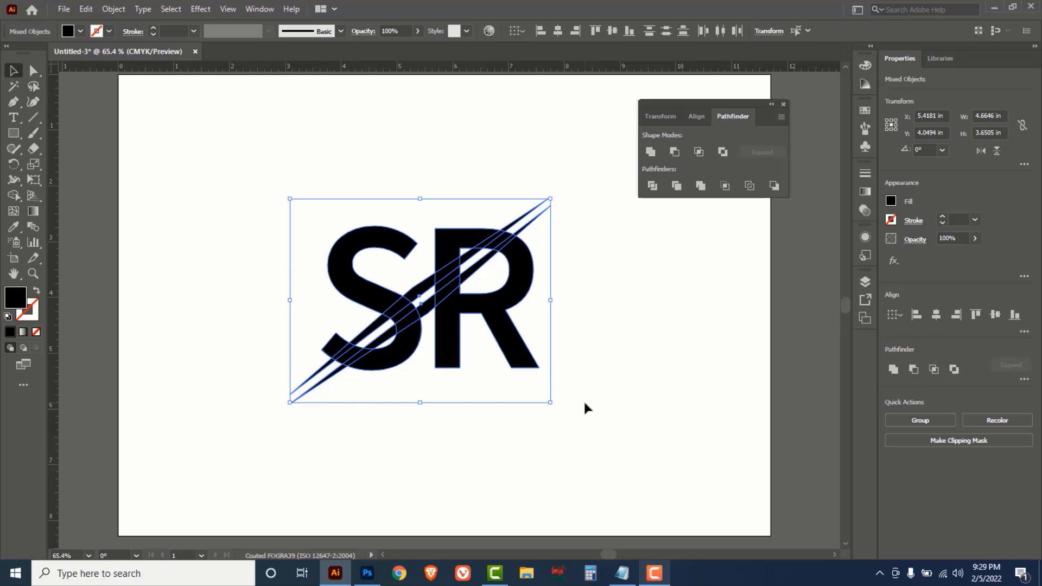
{"action": "left_click", "coordinate": [863, 66]}
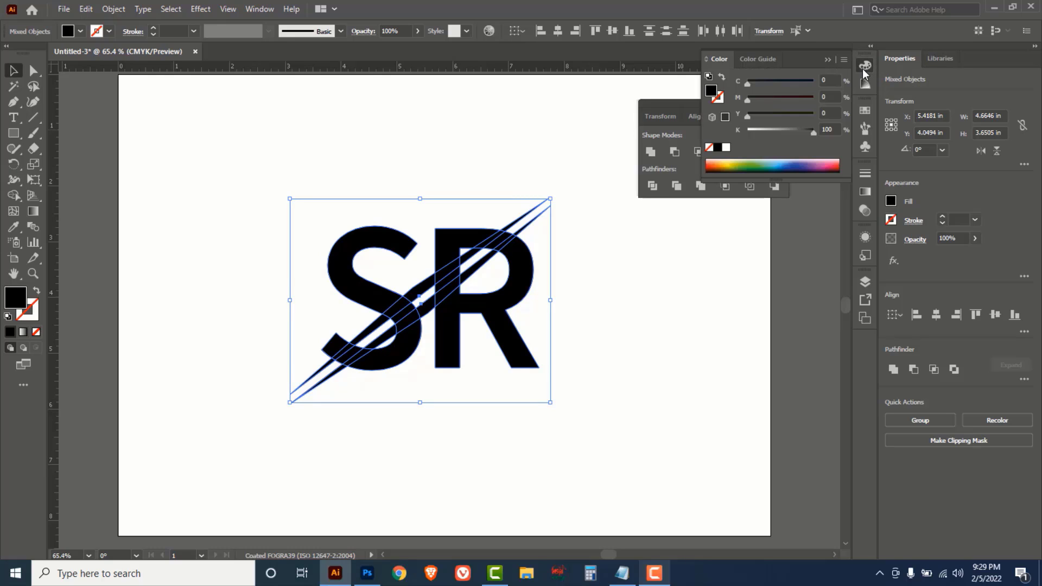
{"action": "left_click", "coordinate": [707, 149]}
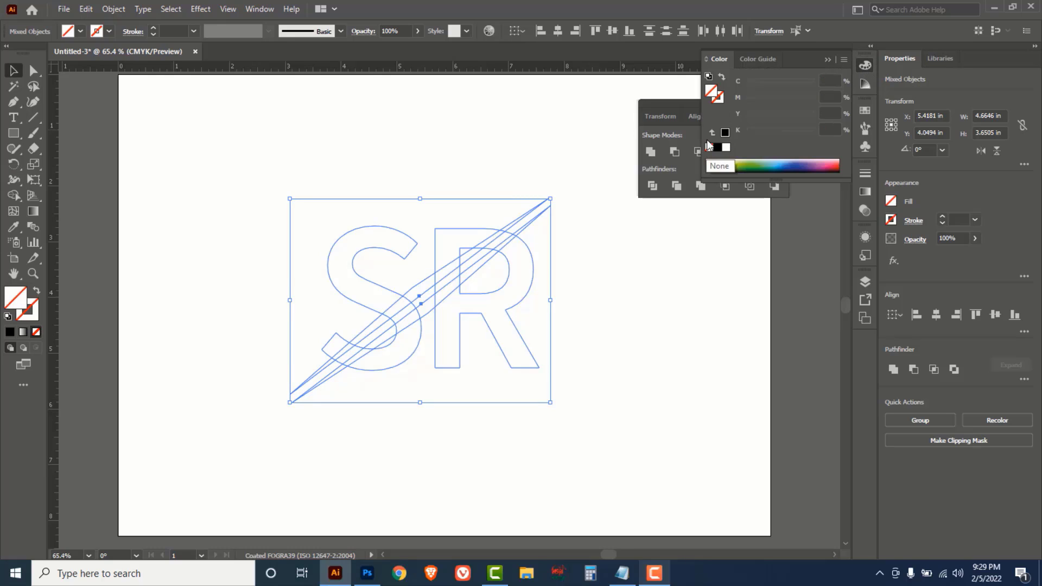
{"action": "left_click", "coordinate": [722, 101]}
{"action": "left_click", "coordinate": [744, 162]}
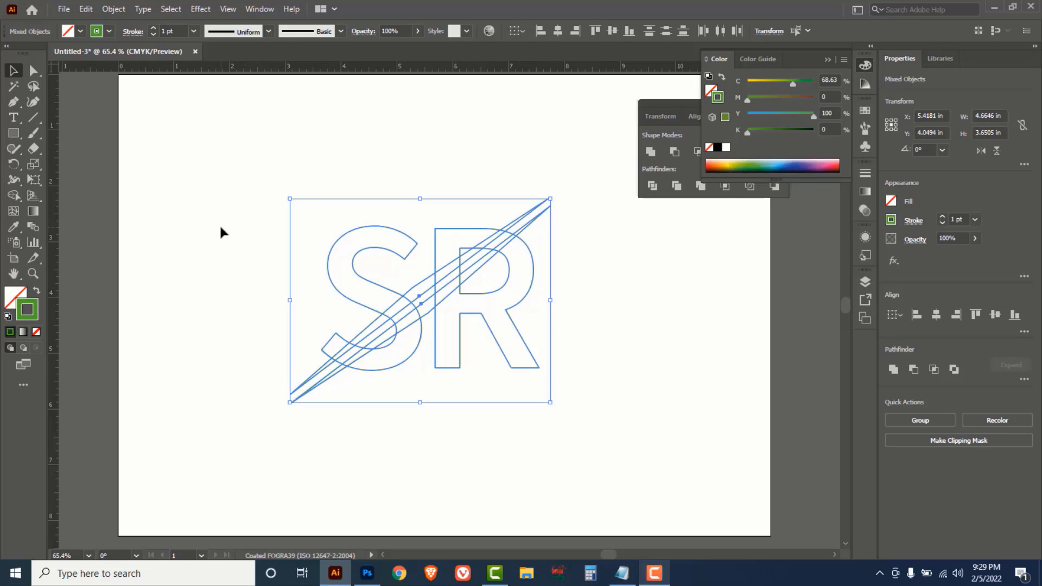
With the Shape Builder tool, merge the upper triangle with the upper letter parts and the lower triangle with the lower letter parts
{"action": "left_click", "coordinate": [13, 197]}
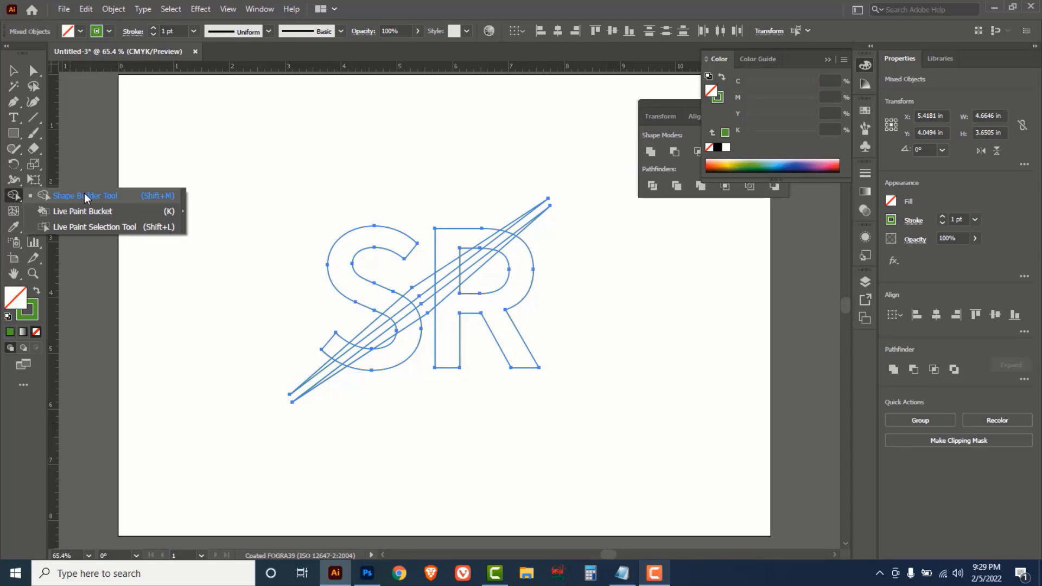
{"action": "left_click", "coordinate": [88, 194]}
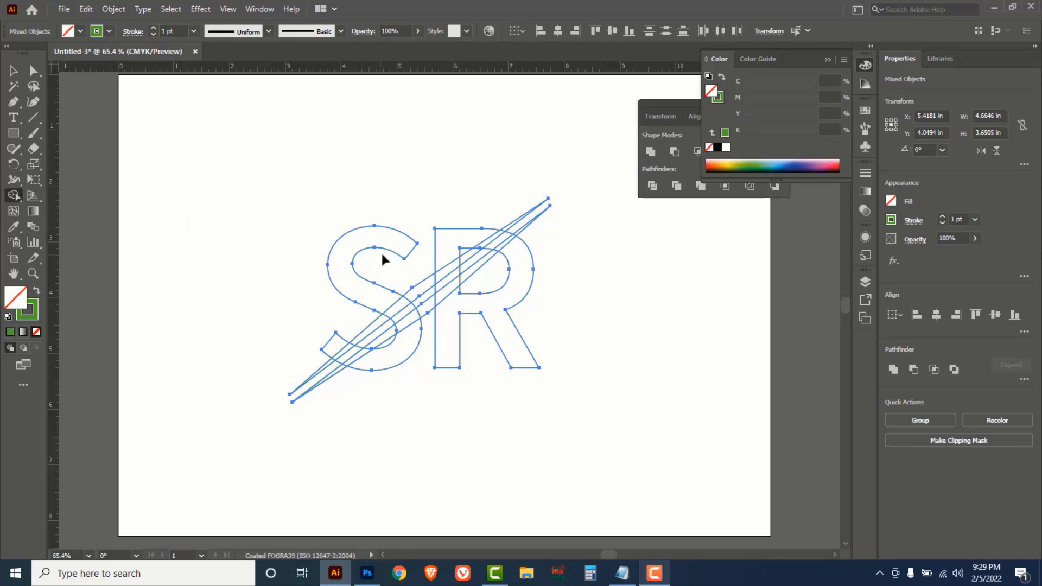
{"action": "left_click", "coordinate": [438, 275], "text": "ctrl"}
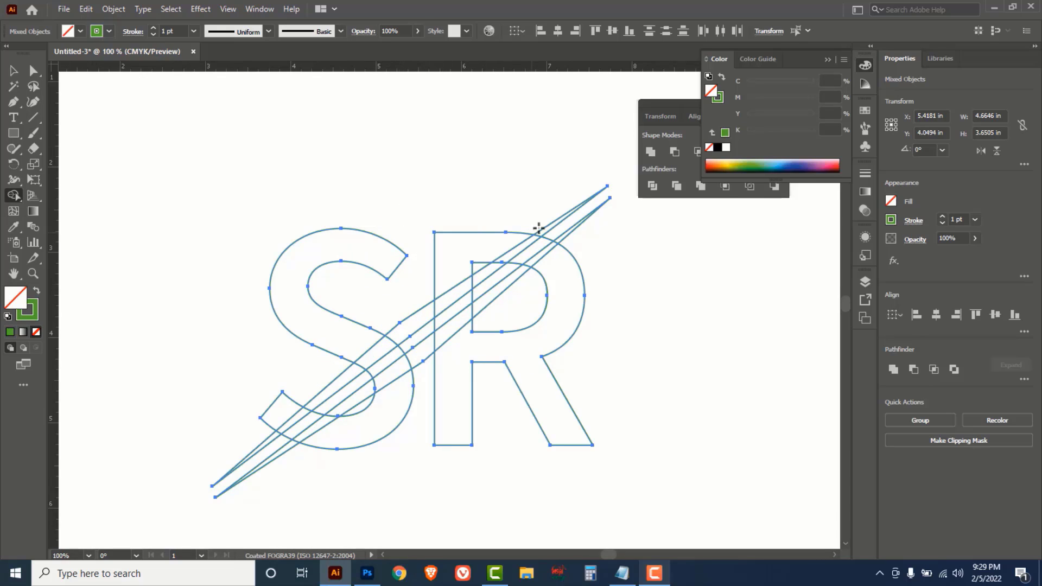
{"action": "mouse_move", "coordinate": [549, 228]}
{"action": "left_mouse_down"}
{"action": "mouse_move", "coordinate": [522, 245]}
{"action": "mouse_move", "coordinate": [454, 249]}
{"action": "mouse_move", "coordinate": [450, 295]}
{"action": "mouse_move", "coordinate": [481, 278]}
{"action": "mouse_move", "coordinate": [389, 343]}
{"action": "mouse_move", "coordinate": [336, 339]}
{"action": "mouse_move", "coordinate": [373, 351]}
{"action": "mouse_move", "coordinate": [281, 421]}
{"action": "left_mouse_up"}
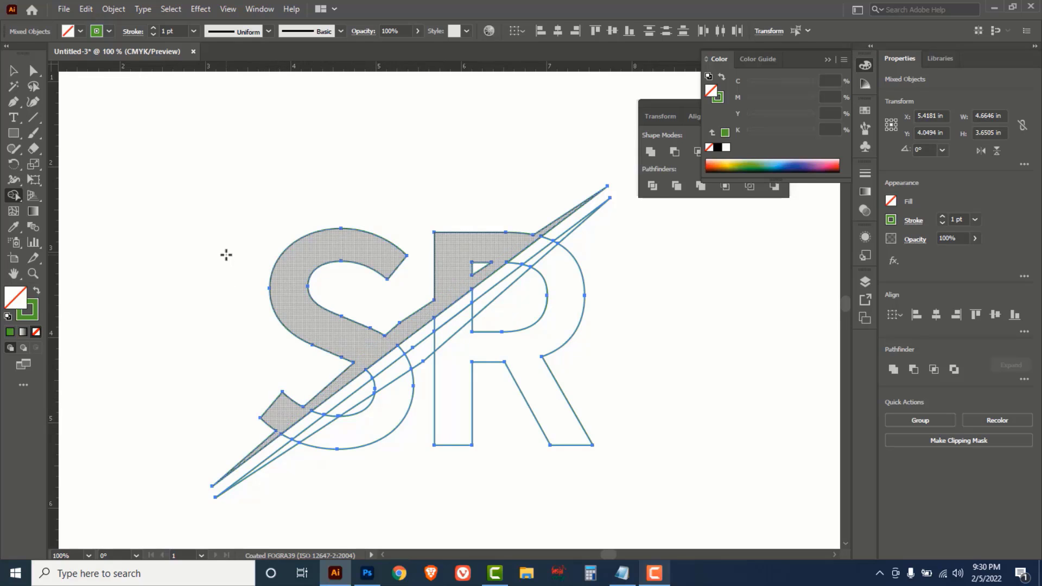
{"action": "mouse_move", "coordinate": [569, 429]}
{"action": "left_mouse_down"}
{"action": "mouse_move", "coordinate": [532, 353]}
{"action": "mouse_move", "coordinate": [568, 298]}
{"action": "mouse_move", "coordinate": [562, 258]}
{"action": "mouse_move", "coordinate": [549, 255]}
{"action": "mouse_move", "coordinate": [562, 239]}
{"action": "mouse_move", "coordinate": [516, 268]}
{"action": "mouse_move", "coordinate": [547, 298]}
{"action": "left_mouse_up"}
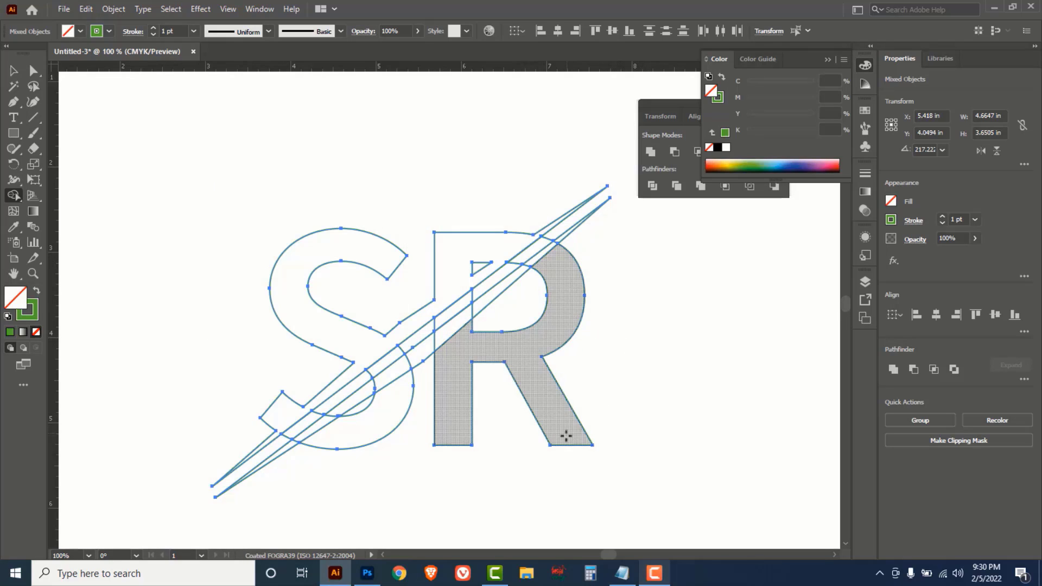
{"action": "mouse_move", "coordinate": [565, 434]}
{"action": "left_mouse_down"}
{"action": "mouse_move", "coordinate": [524, 361]}
{"action": "mouse_move", "coordinate": [551, 333]}
{"action": "mouse_move", "coordinate": [566, 279]}
{"action": "mouse_move", "coordinate": [560, 237]}
{"action": "mouse_move", "coordinate": [406, 365]}
{"action": "mouse_move", "coordinate": [386, 401]}
{"action": "mouse_move", "coordinate": [337, 429]}
{"action": "mouse_move", "coordinate": [338, 410]}
{"action": "mouse_move", "coordinate": [291, 445]}
{"action": "mouse_move", "coordinate": [321, 449]}
{"action": "left_mouse_up"}
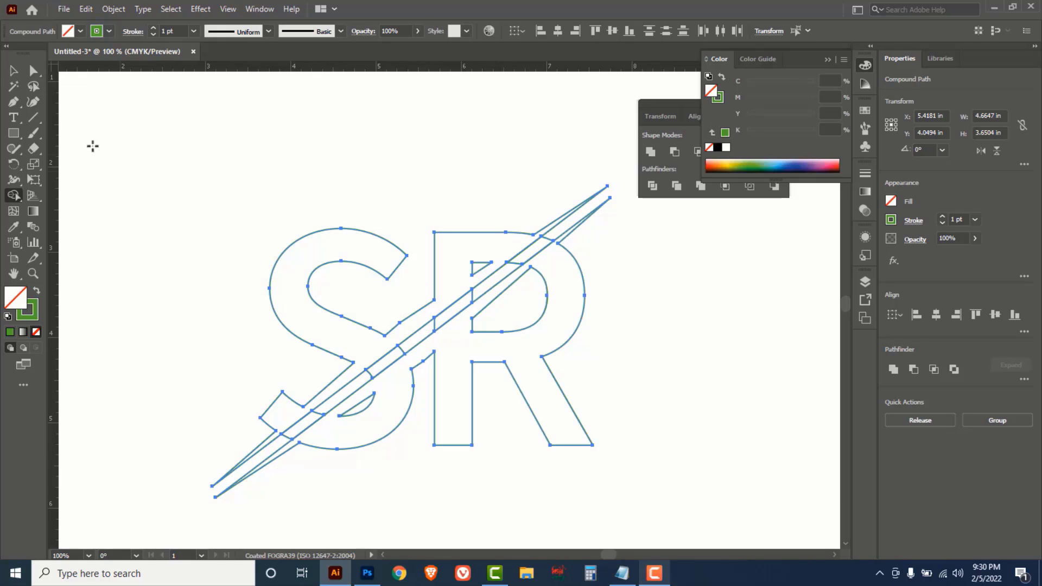
Fill the upper half of the SR logo with yellow (C 0, M 0, Y 100, K 0) and remove its stroke
{"action": "left_click", "coordinate": [13, 71]}
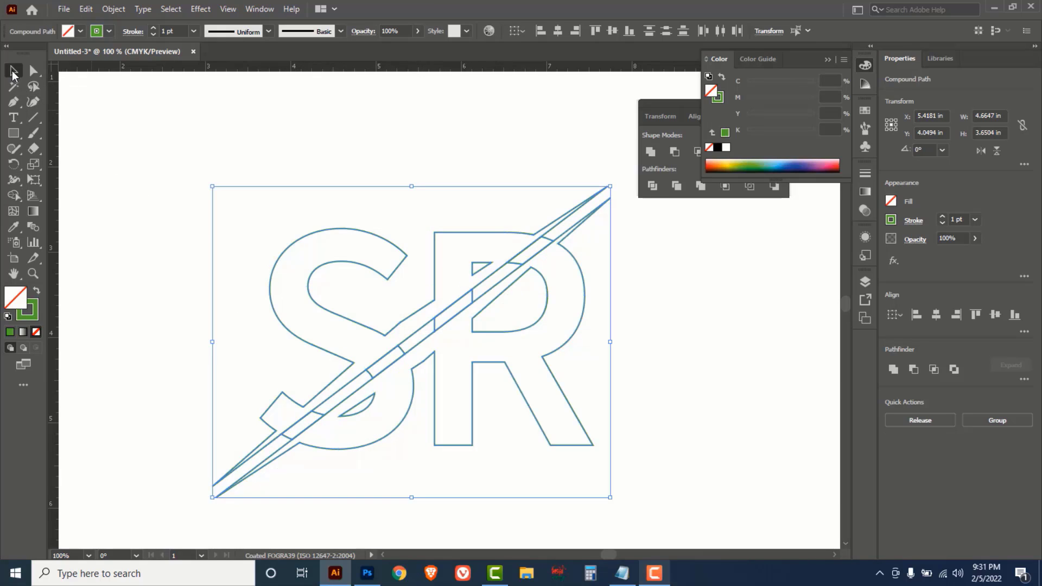
{"action": "left_click", "coordinate": [342, 138]}
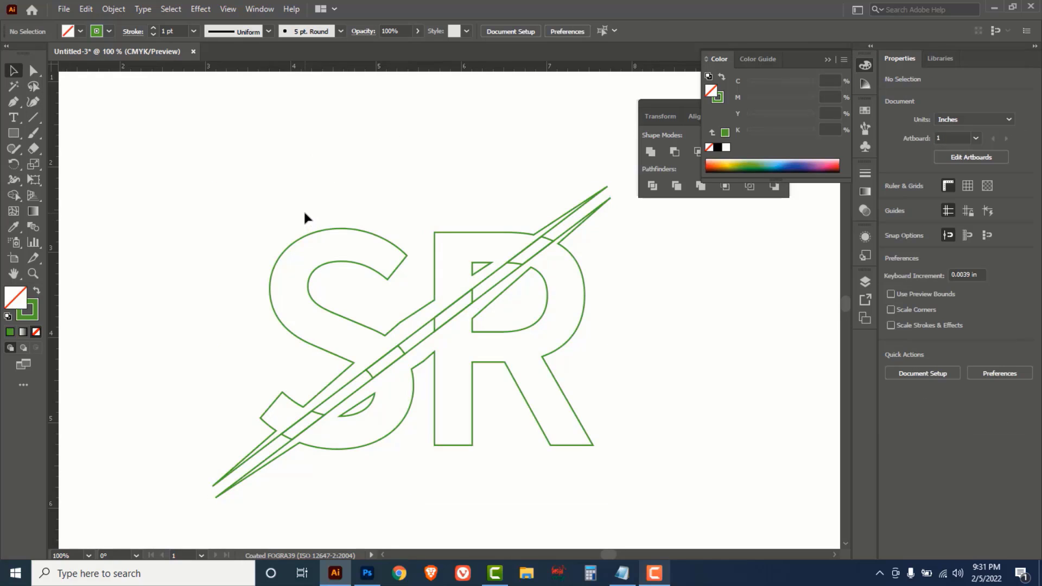
{"action": "left_click", "coordinate": [332, 239]}
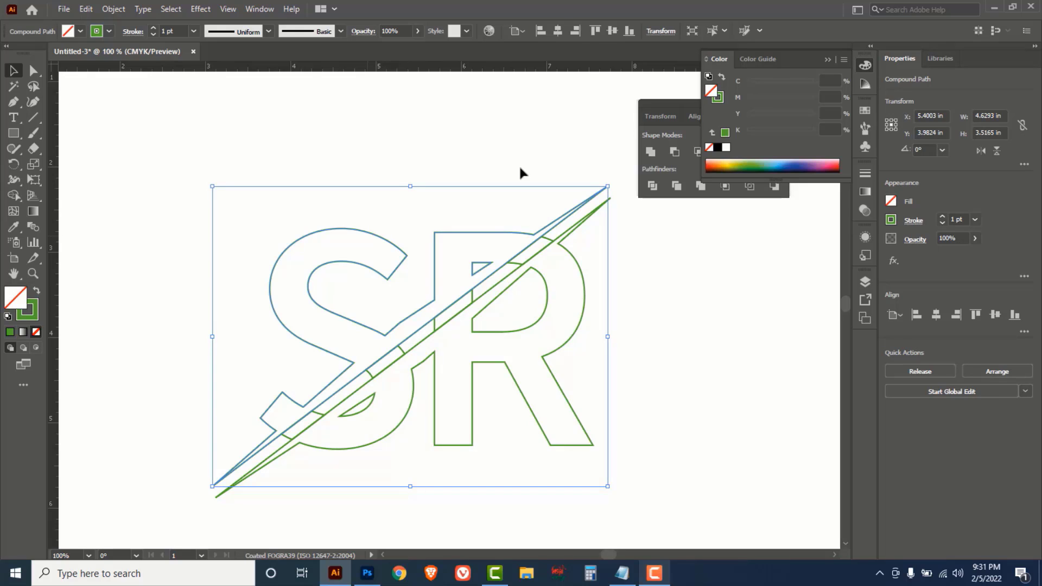
{"action": "left_click", "coordinate": [731, 161]}
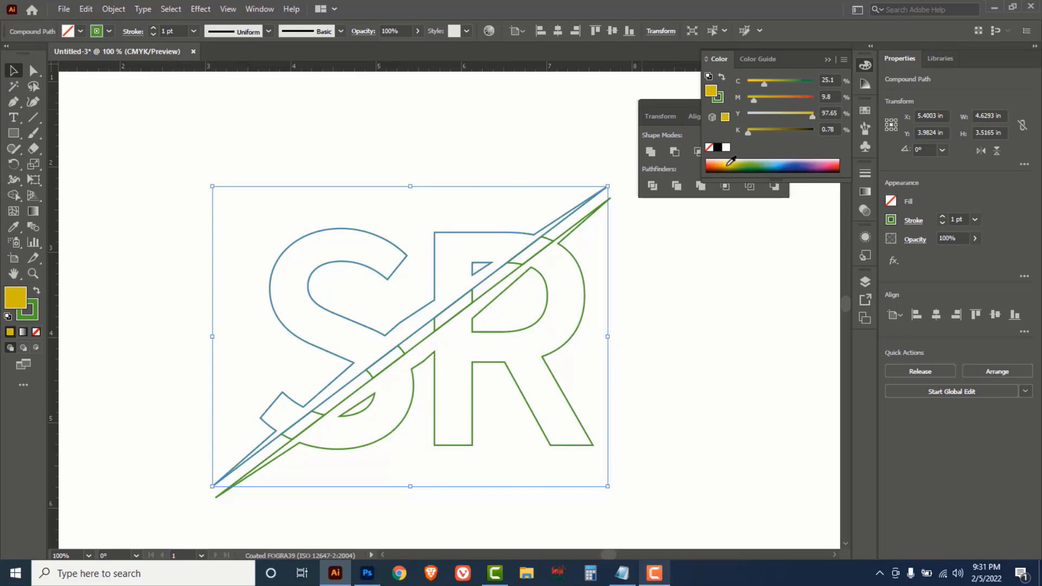
{"action": "left_click_drag", "start_coordinate": [754, 101], "coordinate": [744, 84]}
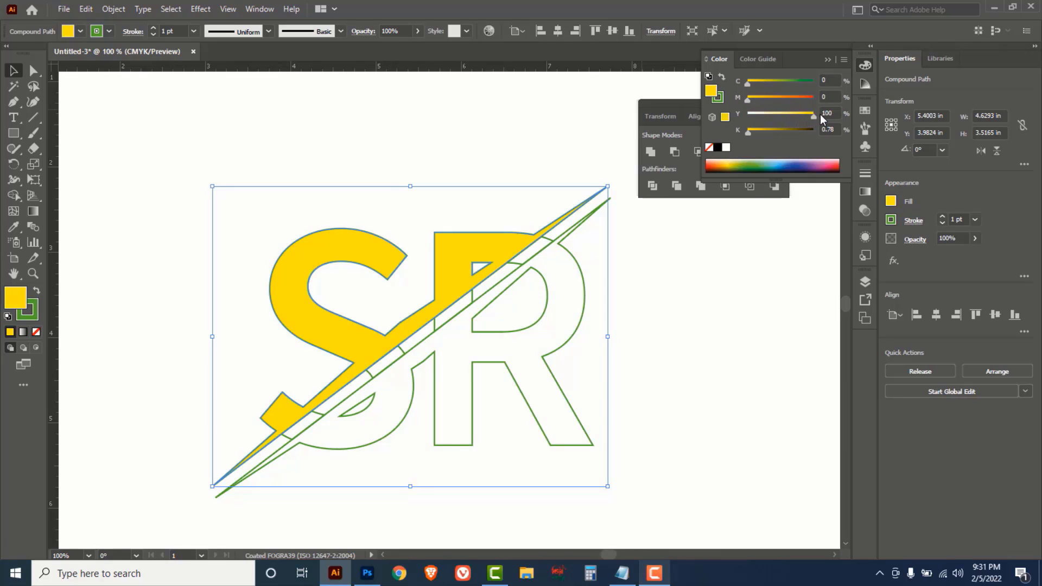
{"action": "left_click", "coordinate": [747, 131]}
{"action": "left_click", "coordinate": [719, 99]}
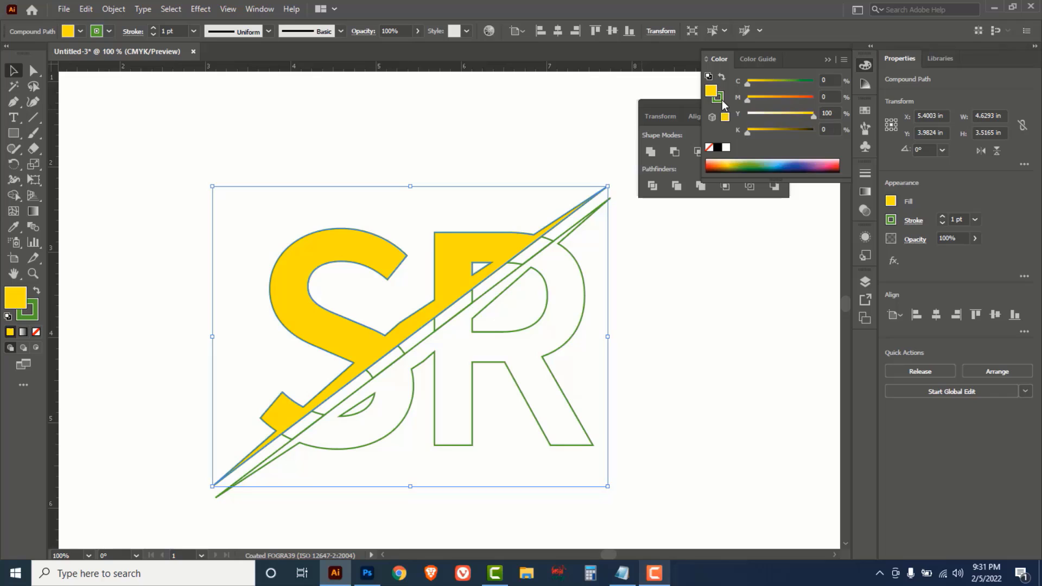
{"action": "left_click", "coordinate": [709, 148]}
{"action": "left_click", "coordinate": [610, 339]}
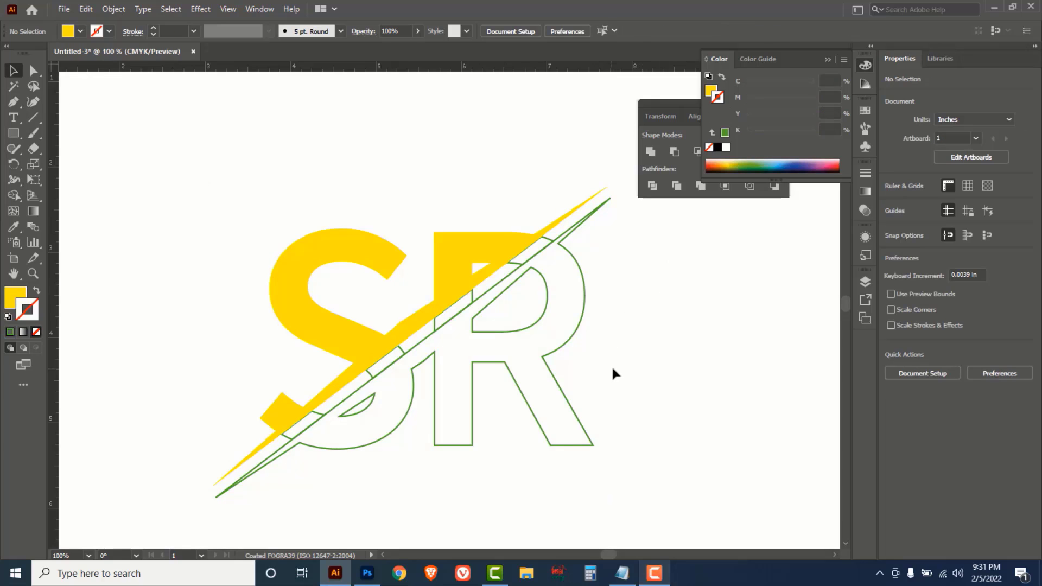
Remove the stroke from the lower half of the logo and fill it with light gray at K 29
{"action": "left_click", "coordinate": [532, 420]}
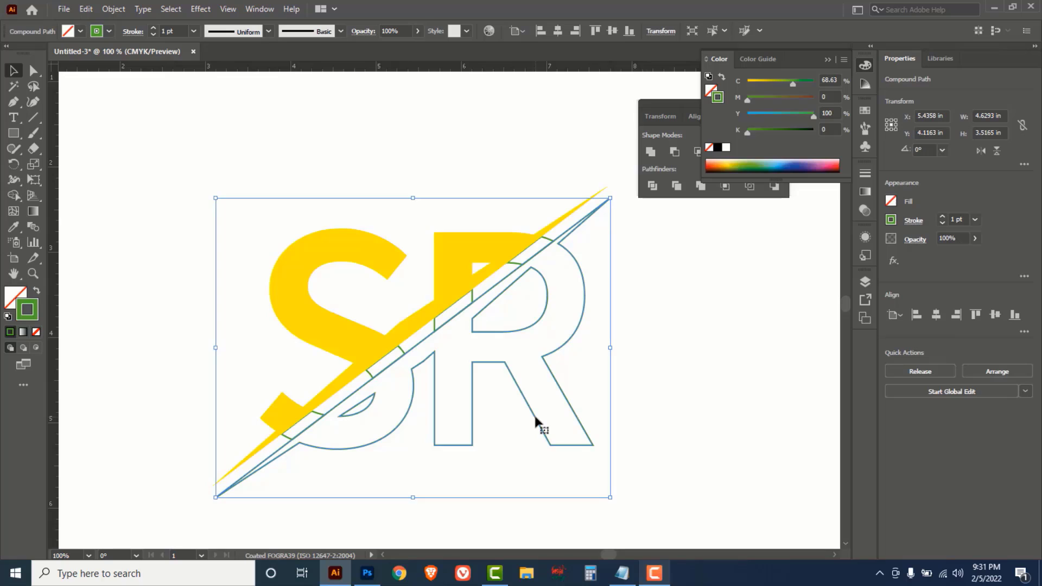
{"action": "left_click", "coordinate": [709, 148]}
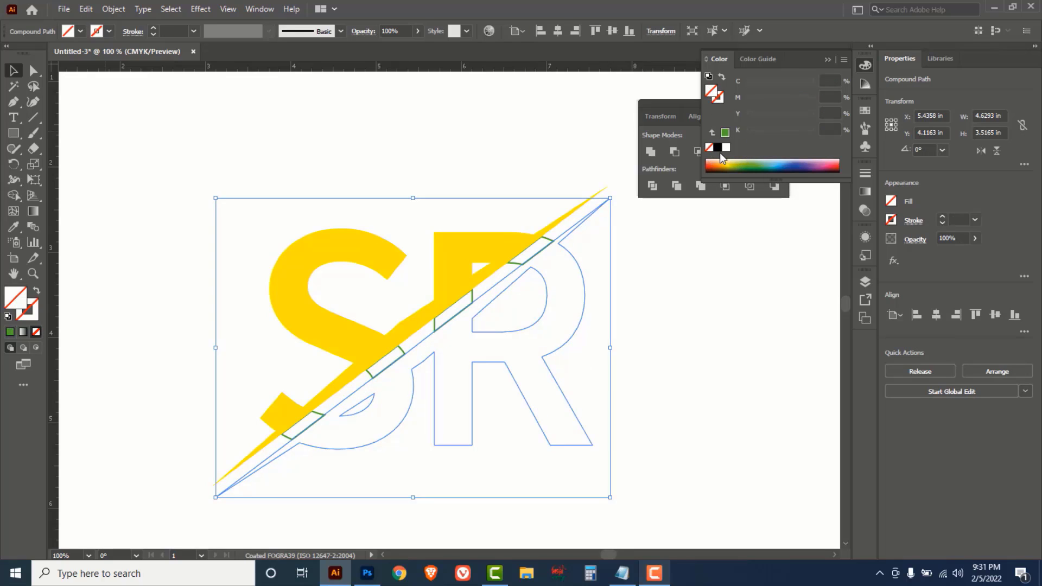
{"action": "left_click", "coordinate": [717, 147]}
{"action": "left_click_drag", "start_coordinate": [803, 133], "coordinate": [773, 132]}
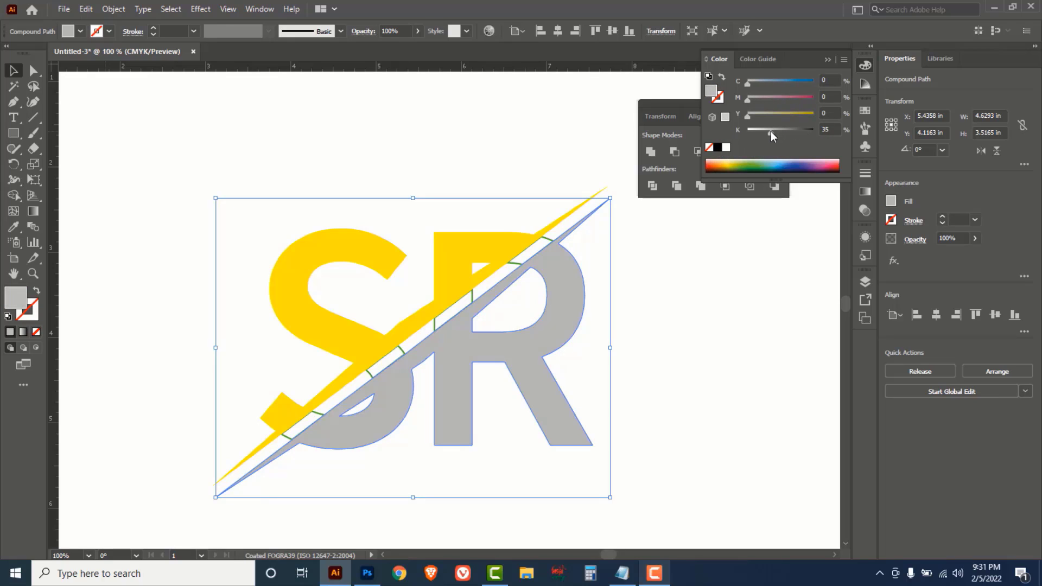
{"action": "left_click_drag", "start_coordinate": [766, 131], "coordinate": [765, 132]}
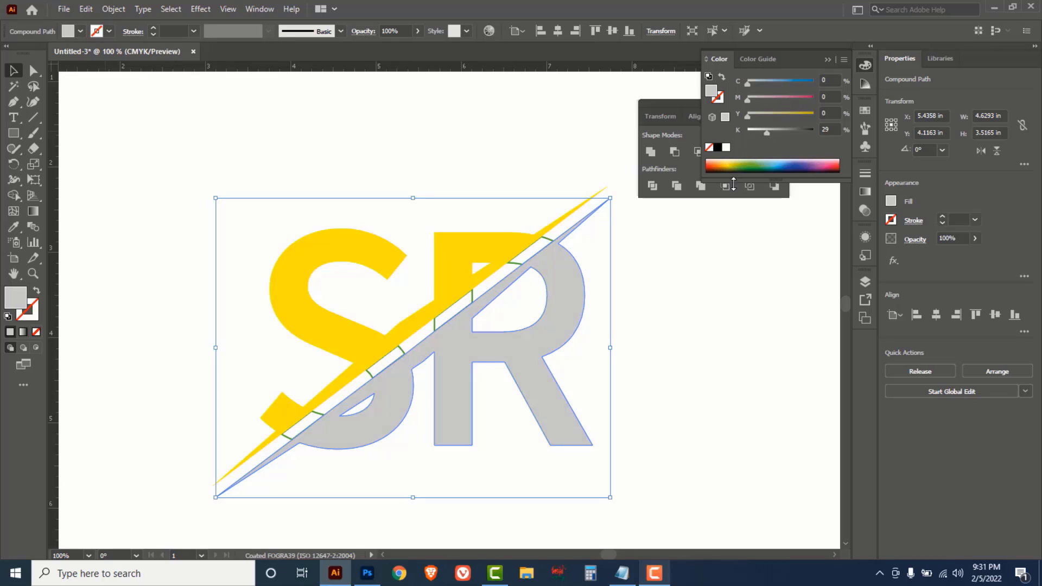
{"action": "left_click", "coordinate": [716, 273]}
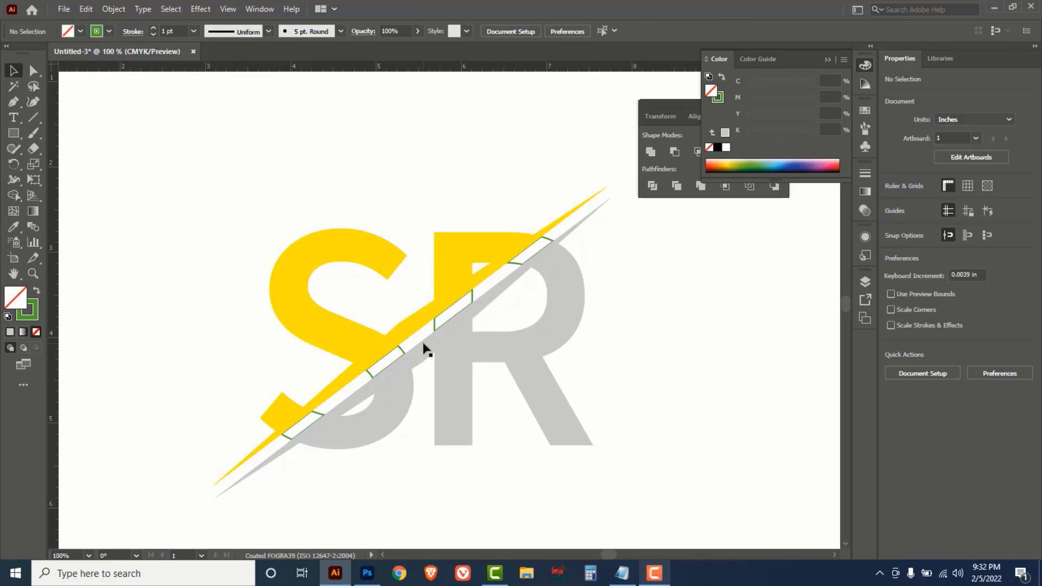
Move the yellow and gray halves aside together and delete the four green outline pieces left over from the diagonal gap
{"action": "left_click", "coordinate": [520, 359]}
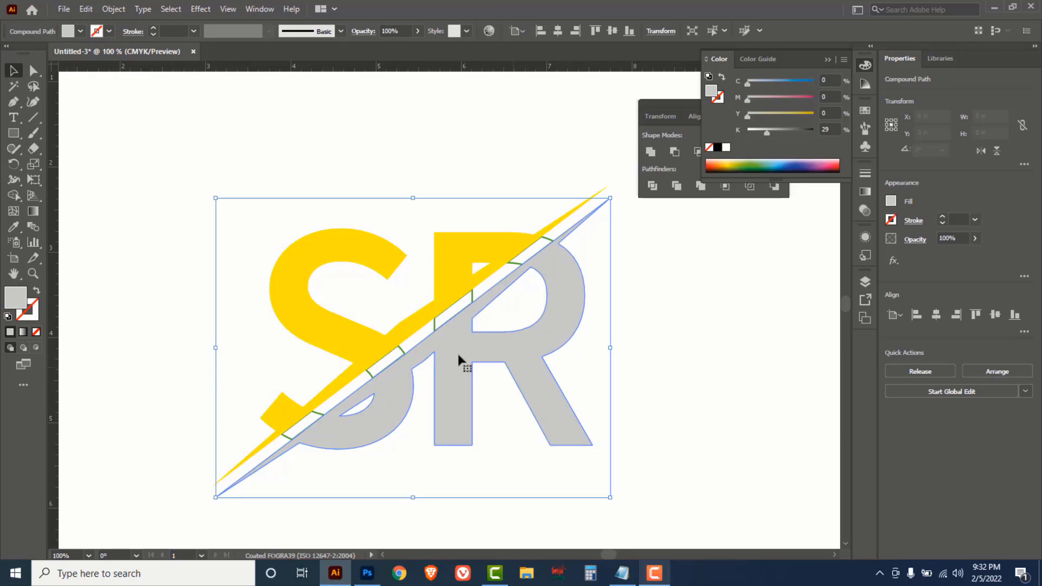
{"action": "key", "text": "ctrl+a"}
{"action": "left_click", "coordinate": [423, 328], "text": "ctrl+alt"}
{"action": "left_click_drag", "start_coordinate": [493, 366], "coordinate": [593, 380]}
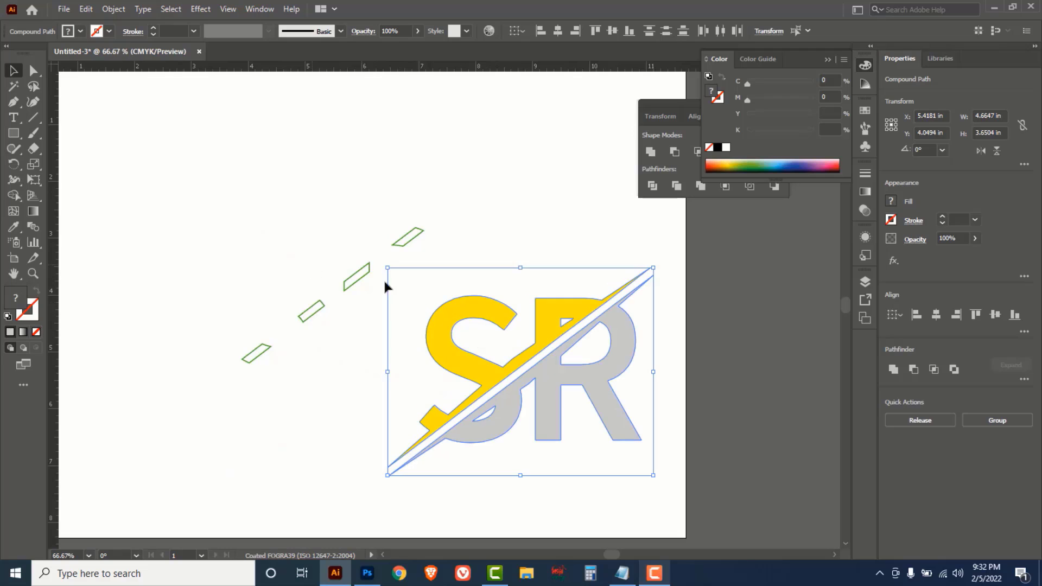
{"action": "left_click", "coordinate": [267, 297]}
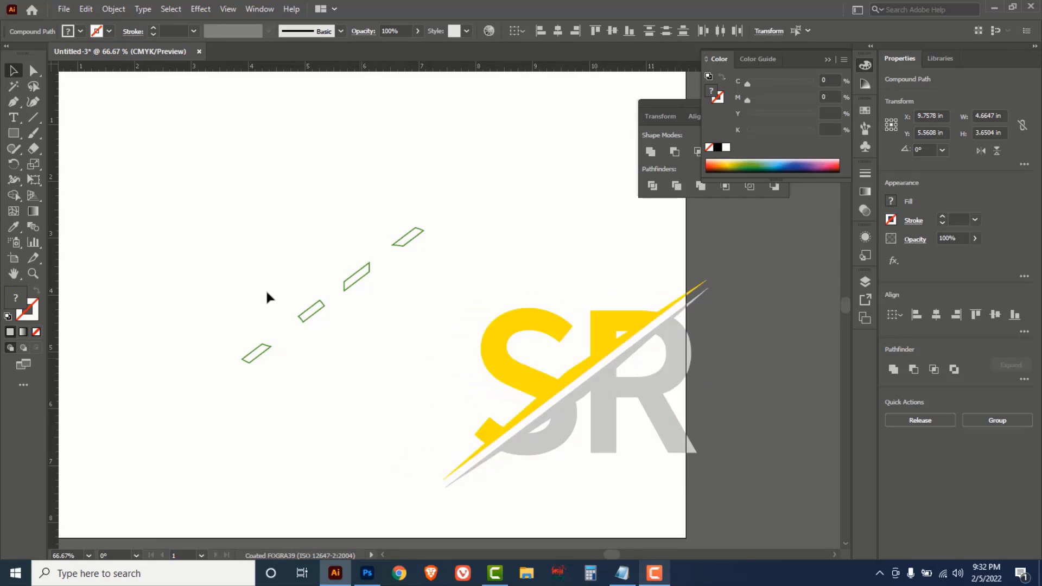
{"action": "left_click_drag", "start_coordinate": [173, 205], "coordinate": [425, 387]}
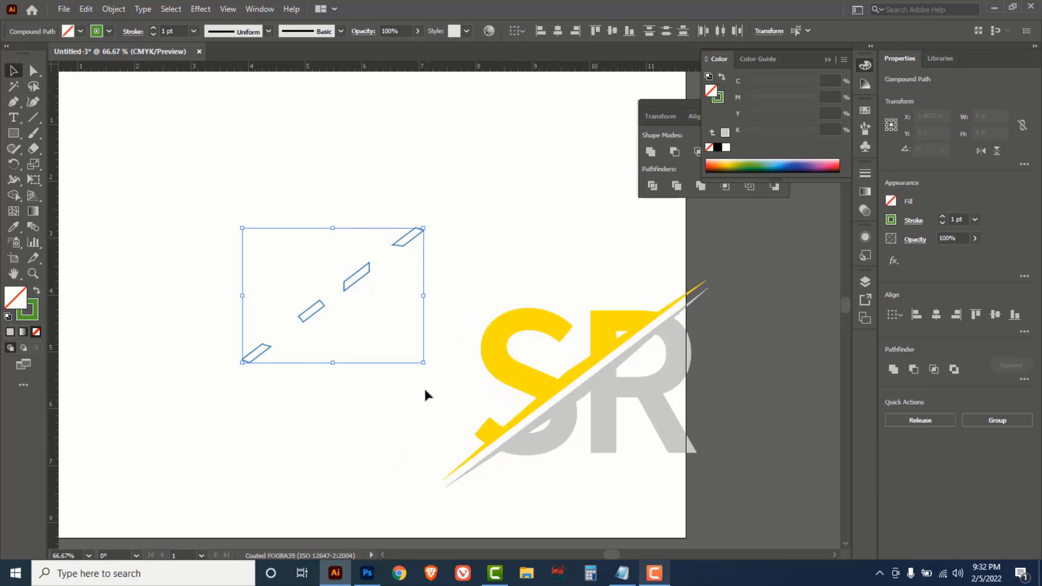
{"action": "key", "text": "Delete"}
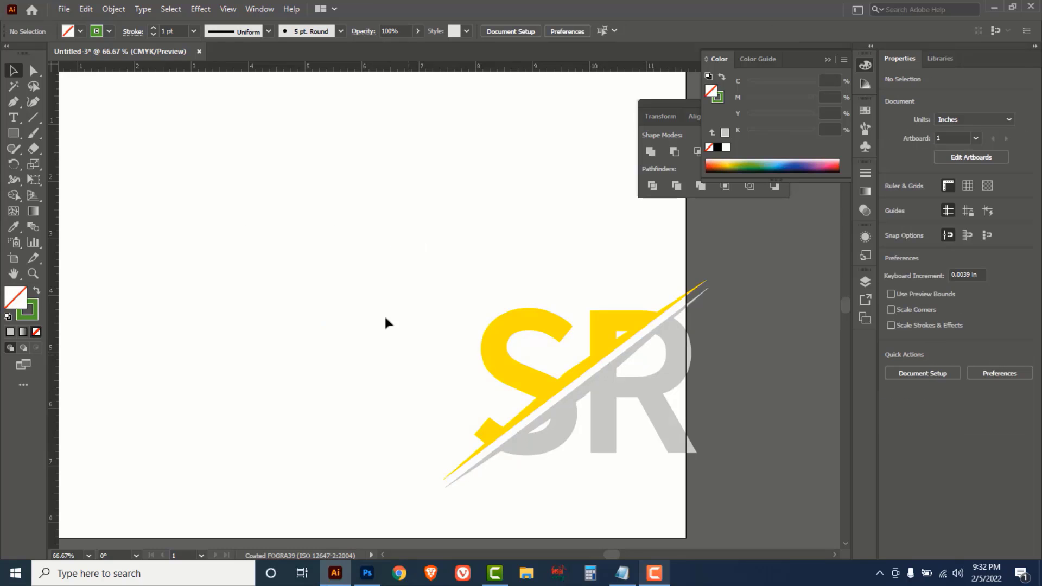
Move both halves of the SR logo back to the middle area of the artboard and deselect them
{"action": "left_click_drag", "start_coordinate": [367, 246], "coordinate": [688, 437]}
{"action": "left_click_drag", "start_coordinate": [645, 388], "coordinate": [402, 304]}
{"action": "left_click", "coordinate": [508, 347]}
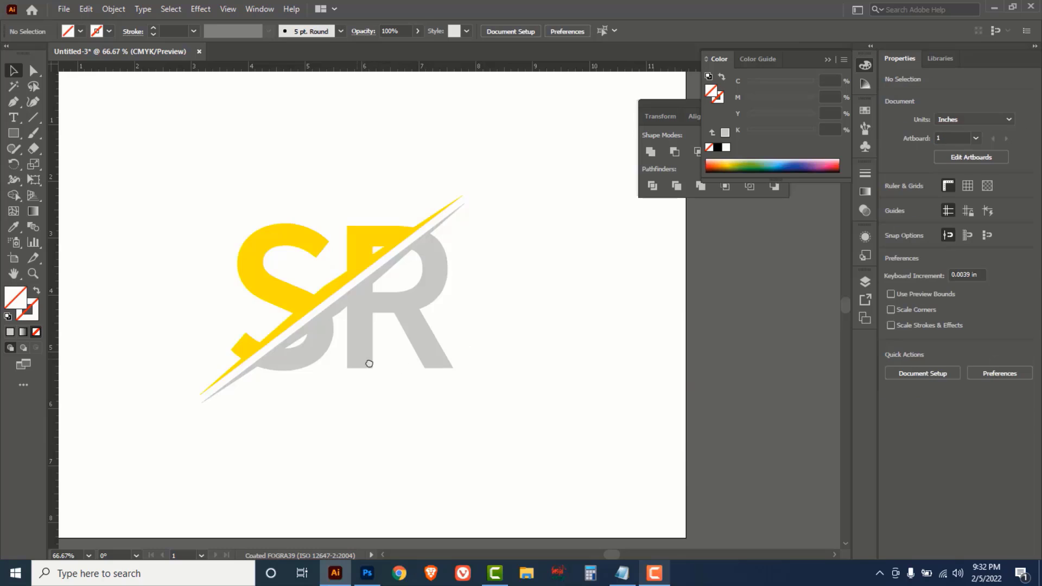
{"action": "left_click_drag", "start_coordinate": [366, 360], "coordinate": [461, 391]}
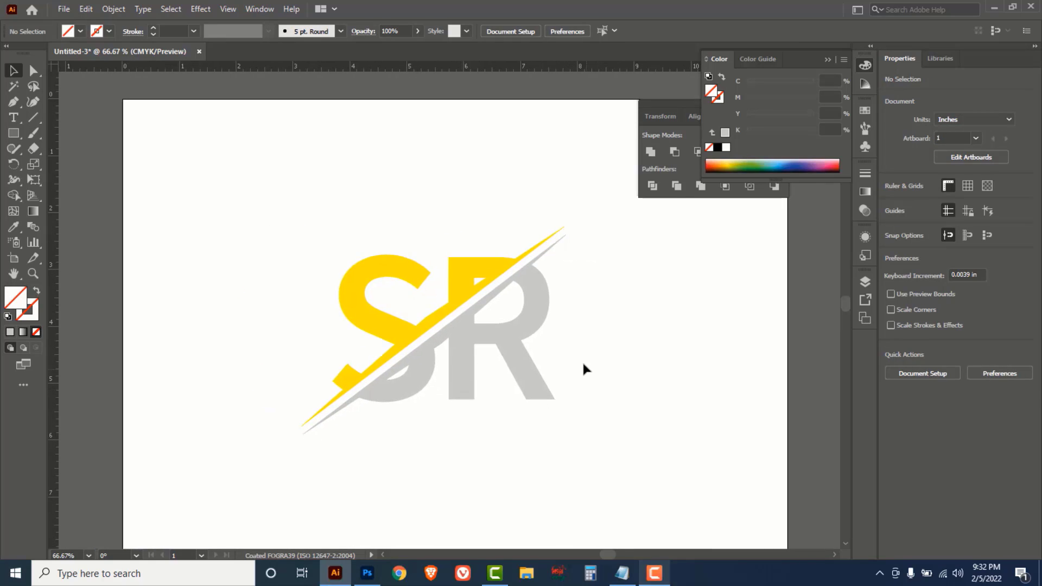
Draw a circle about 4.9 in in diameter centered on the SR logo with the Ellipse tool
{"action": "left_click", "coordinate": [15, 133]}
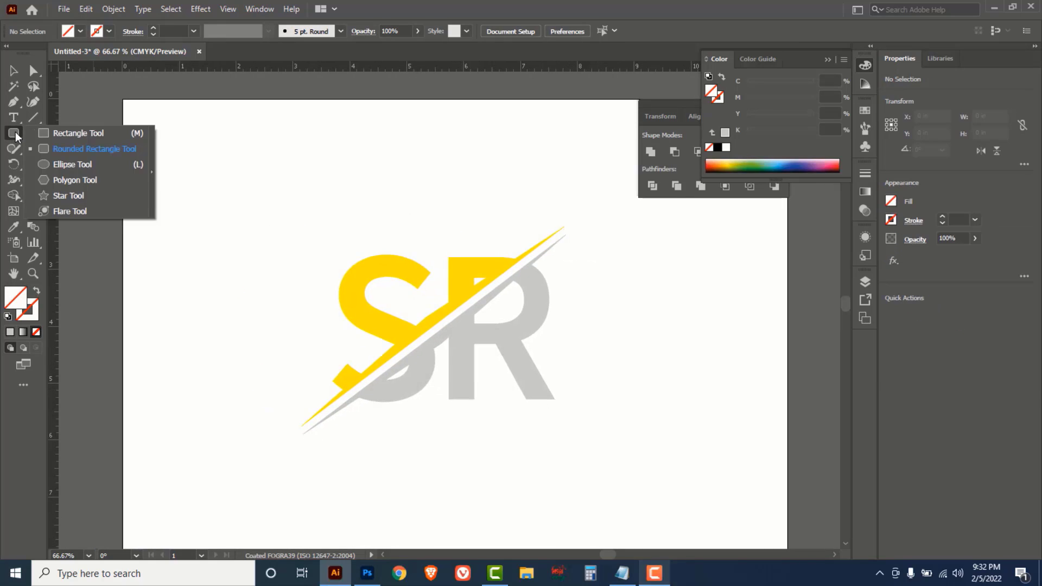
{"action": "left_click", "coordinate": [61, 165]}
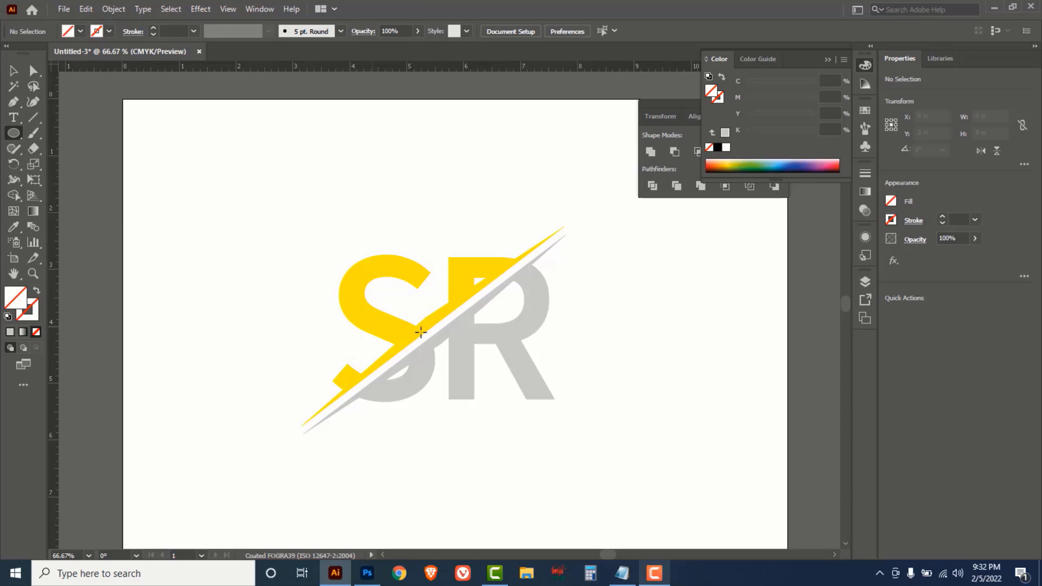
{"action": "left_click_drag", "start_coordinate": [438, 327], "coordinate": [577, 429]}
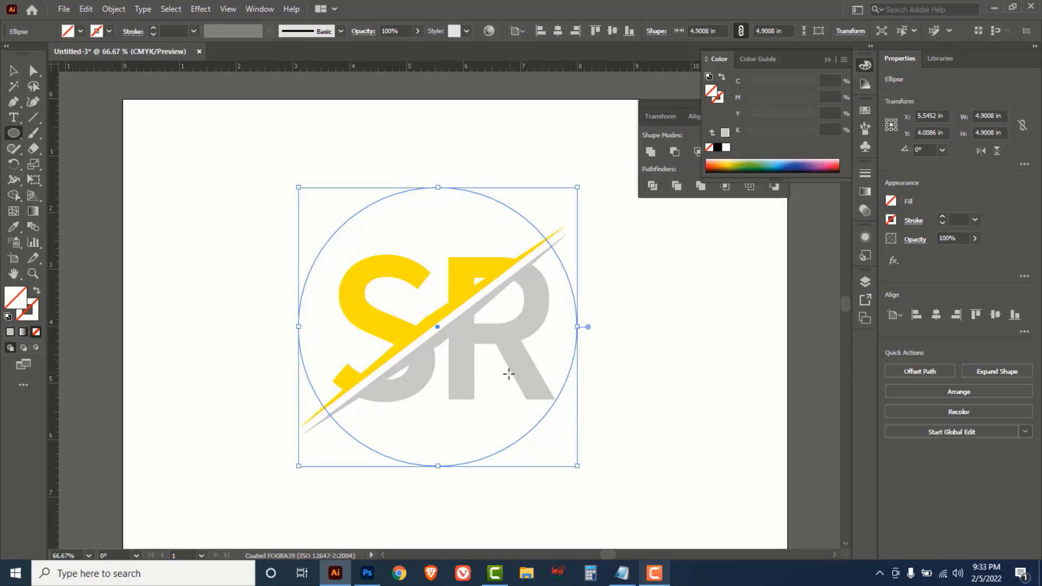
Offset the circle's path outward by 0.2 in with miter joins and a miter limit of 4
{"action": "left_click", "coordinate": [113, 10]}
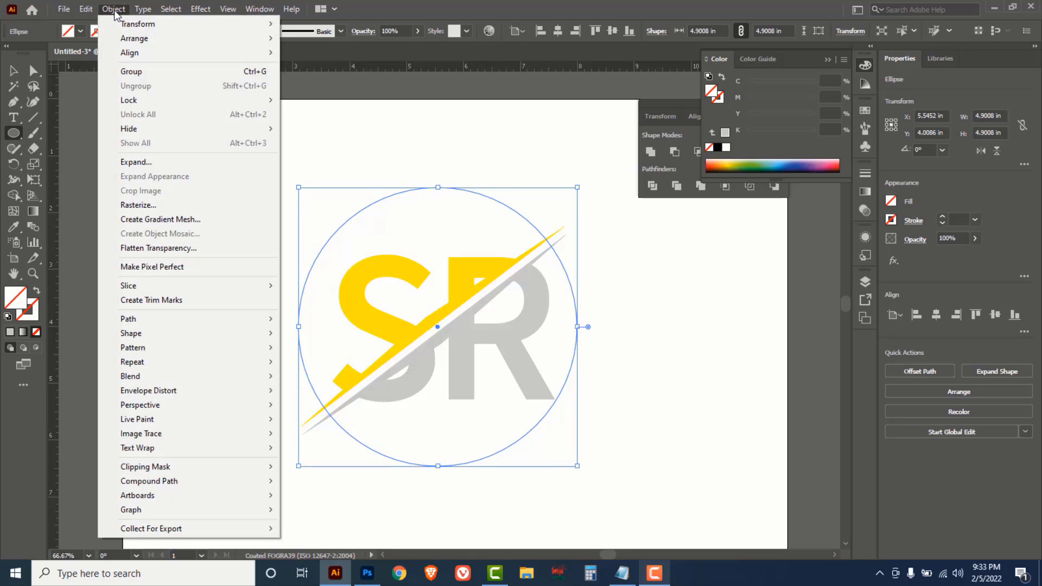
{"action": "mouse_move", "coordinate": [170, 324]}
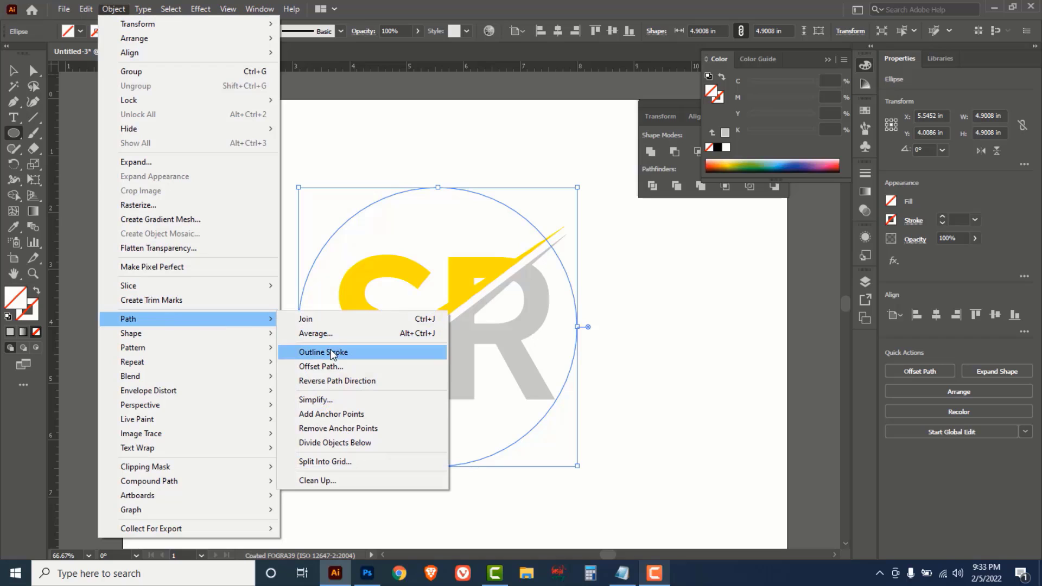
{"action": "left_click", "coordinate": [329, 367]}
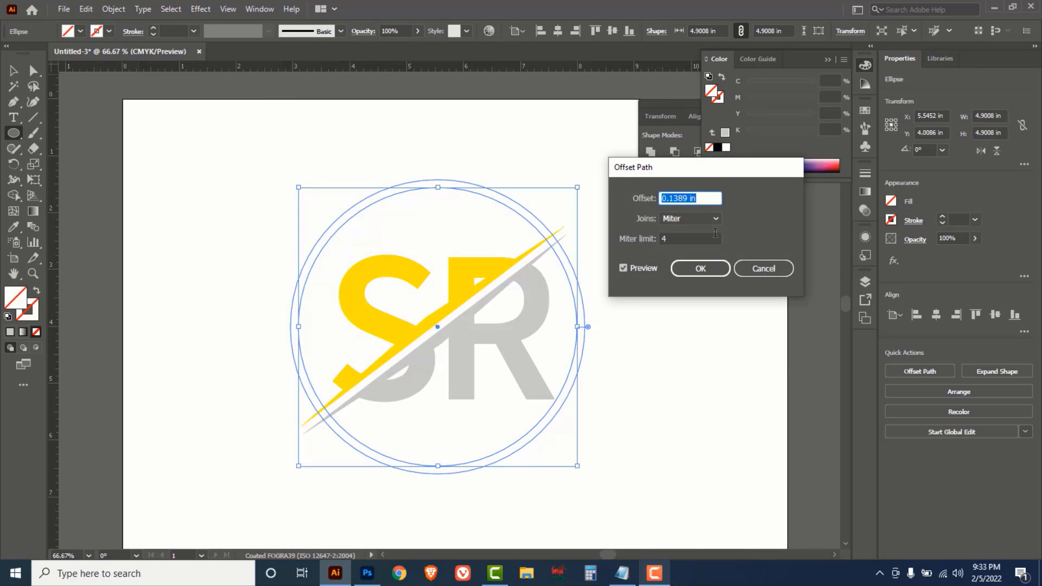
{"action": "scroll", "coordinate": [700, 198], "scroll_direction": "up", "scroll_amount": 2}
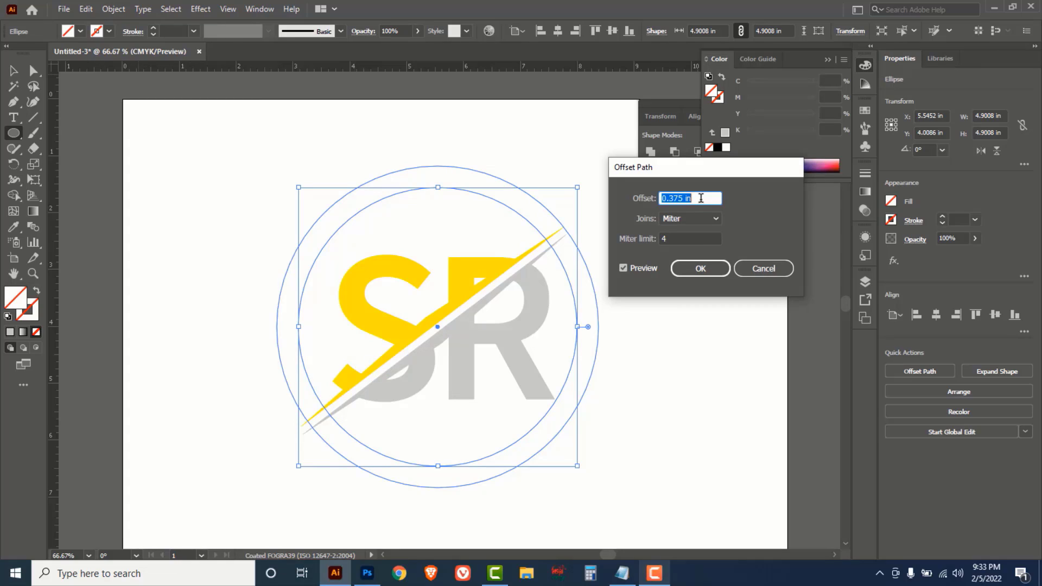
{"action": "scroll", "coordinate": [701, 198], "scroll_direction": "down", "scroll_amount": 1}
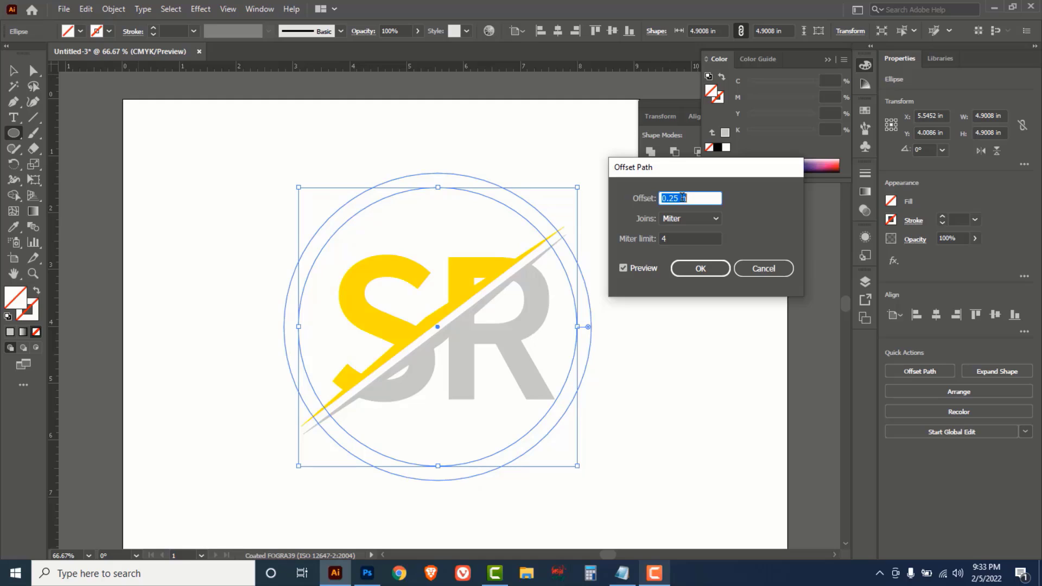
{"action": "left_click_drag", "start_coordinate": [676, 199], "coordinate": [671, 199]}
{"action": "type", "text": "2"}
{"action": "left_click", "coordinate": [624, 268]}
{"action": "left_click", "coordinate": [624, 269]}
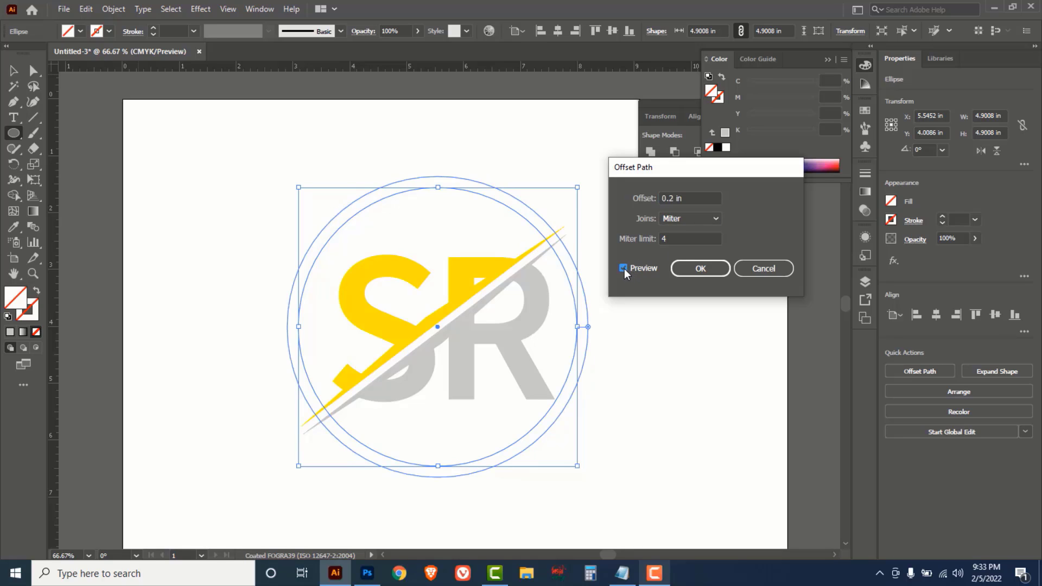
{"action": "left_click", "coordinate": [693, 269]}
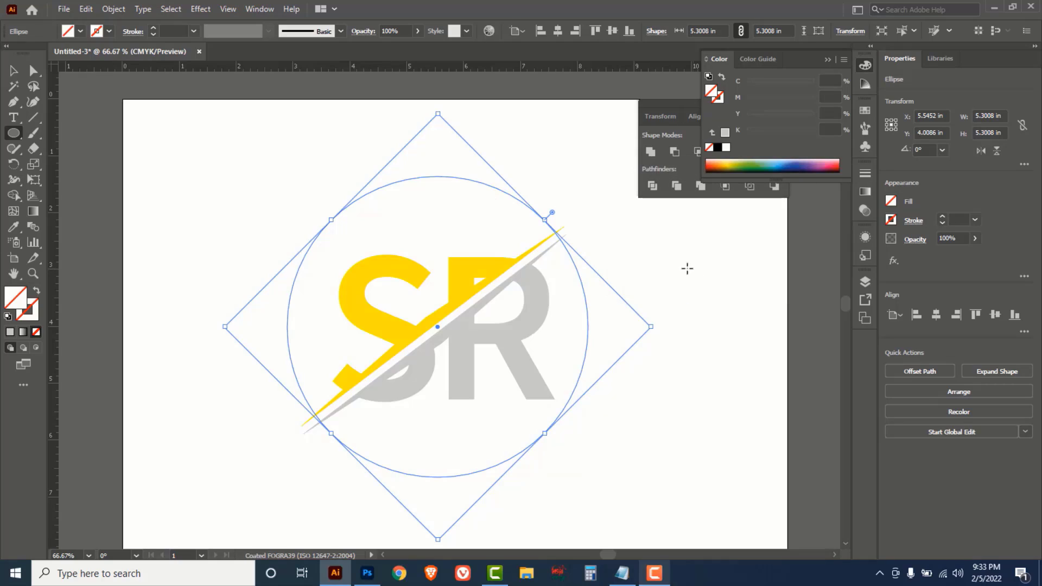
Select both circles, fill them with the light gray (K 29), and combine them into a ring with the Exclude shape mode
{"action": "left_click", "coordinate": [14, 71]}
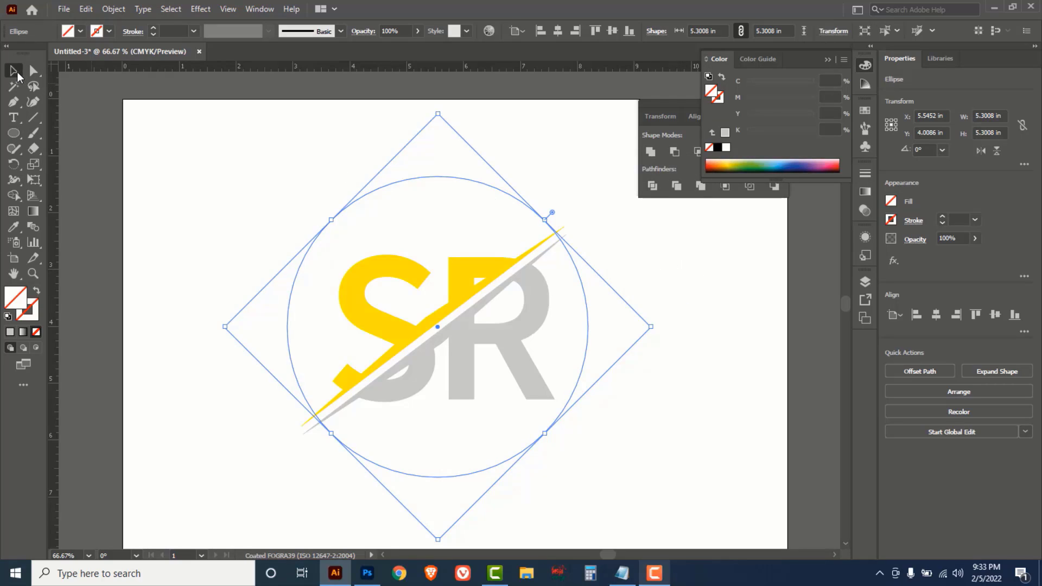
{"action": "left_click_drag", "start_coordinate": [309, 164], "coordinate": [384, 214]}
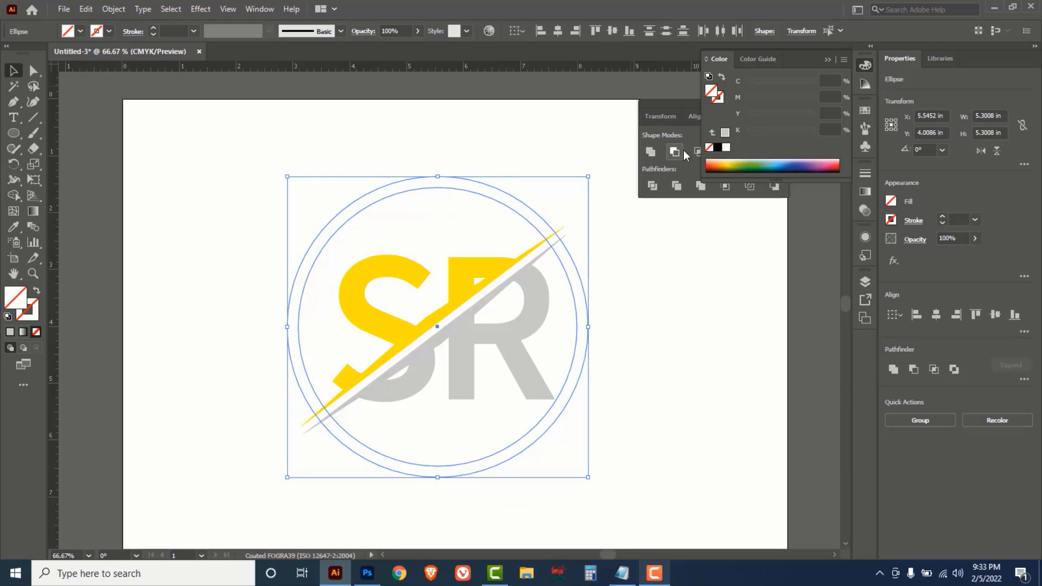
{"action": "left_click", "coordinate": [725, 133]}
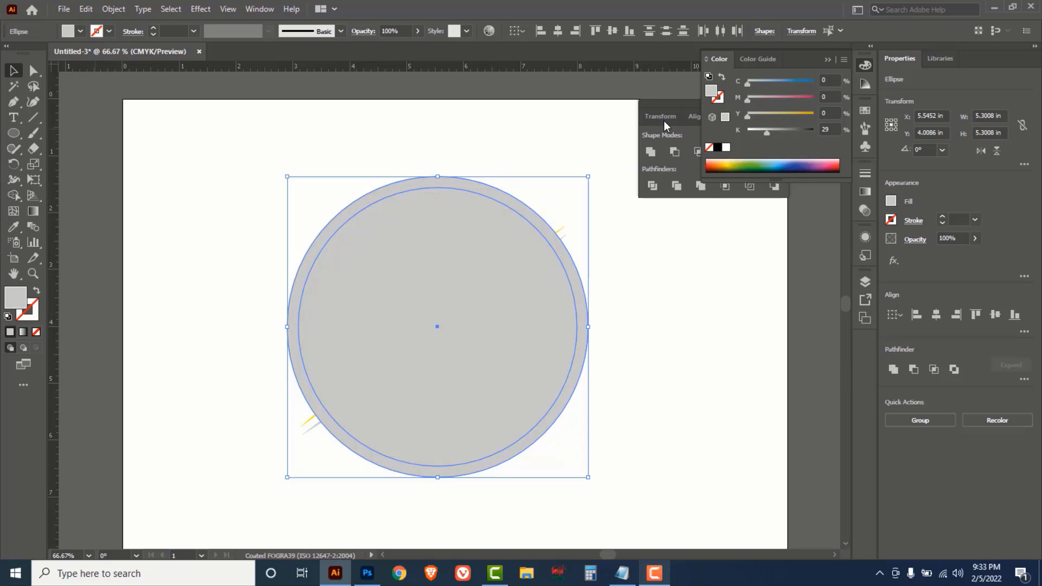
{"action": "left_click", "coordinate": [659, 102]}
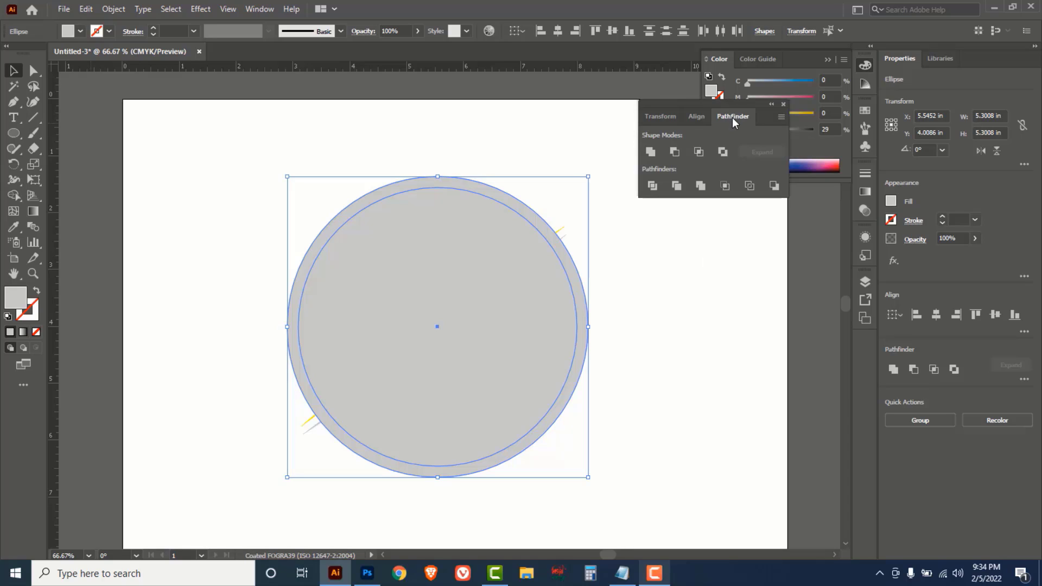
{"action": "left_click", "coordinate": [724, 152]}
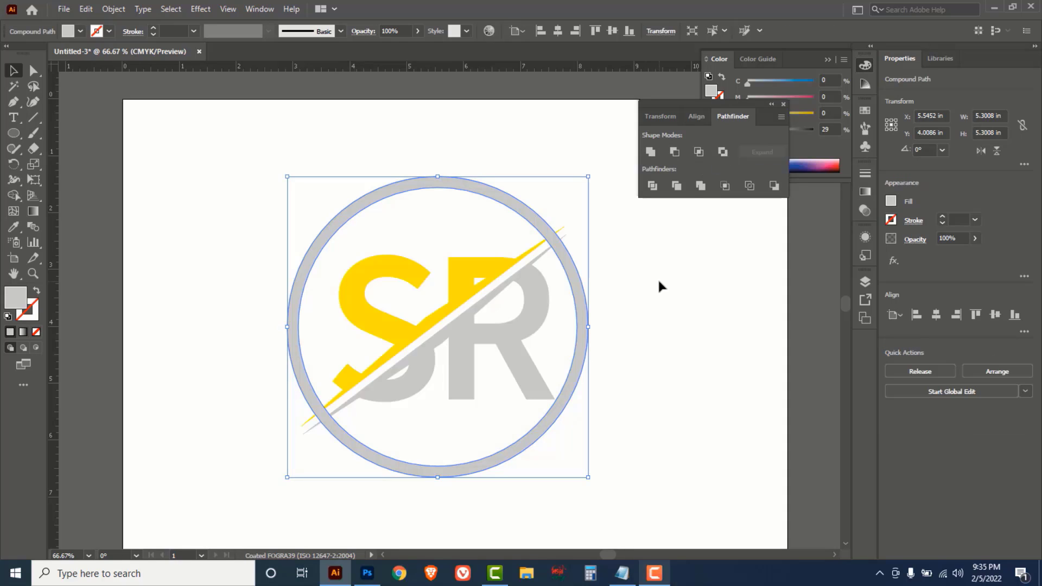
{"action": "left_click", "coordinate": [806, 54]}
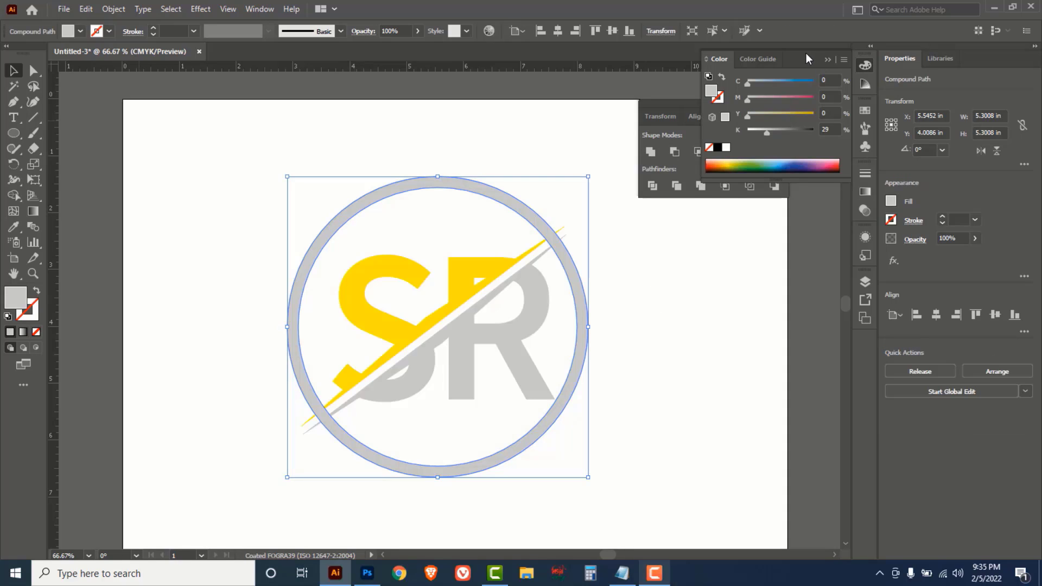
Lighten the circular ring and the gray lower half of the SR letters by setting each fill's K value to 15
{"action": "left_click", "coordinate": [830, 129]}
{"action": "type", "text": "15"}
{"action": "left_click", "coordinate": [710, 261]}
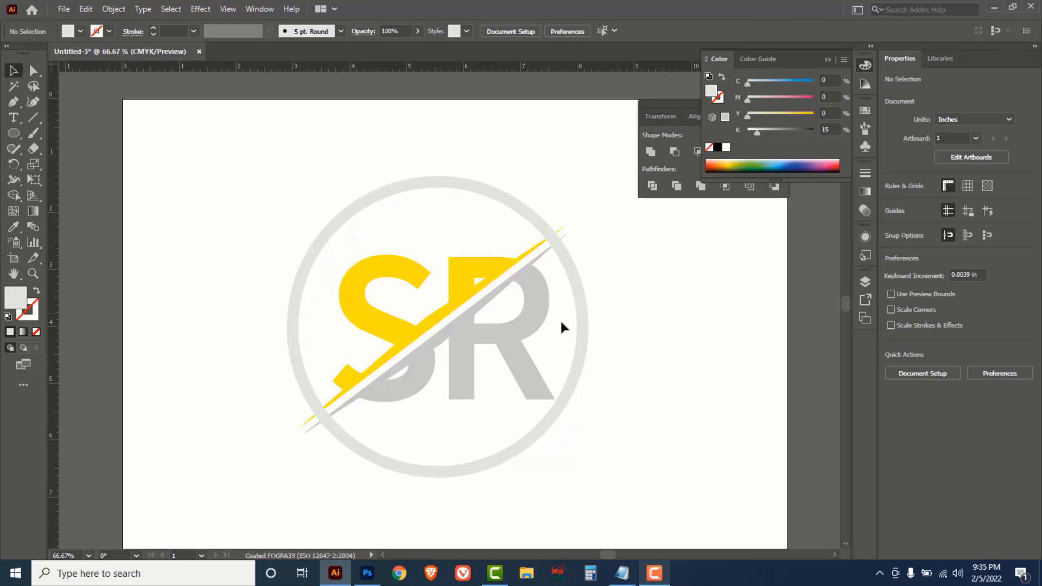
{"action": "left_click", "coordinate": [517, 353]}
{"action": "left_click", "coordinate": [833, 129]}
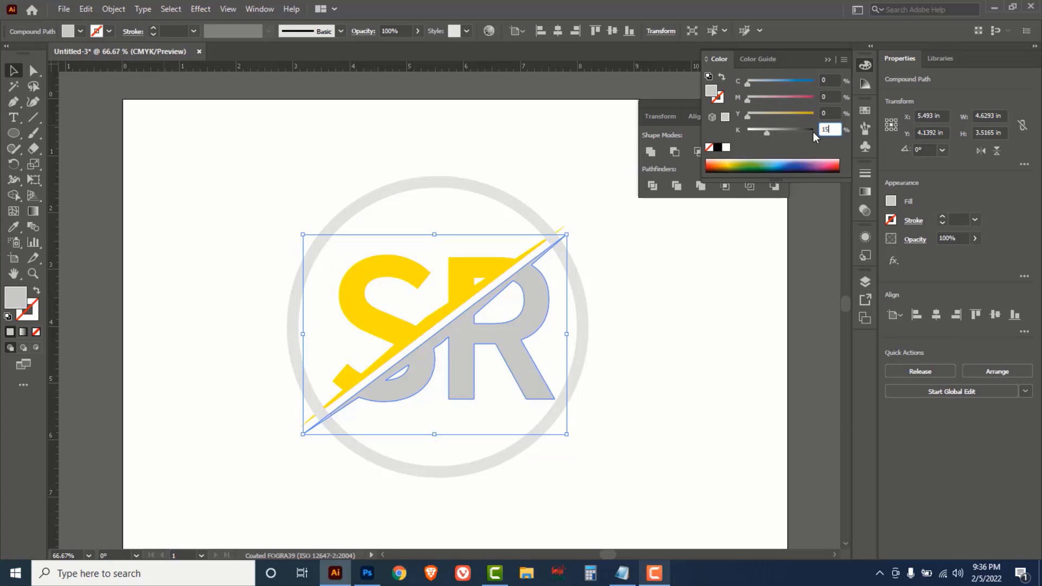
{"action": "type", "text": "15"}
{"action": "left_click", "coordinate": [684, 297]}
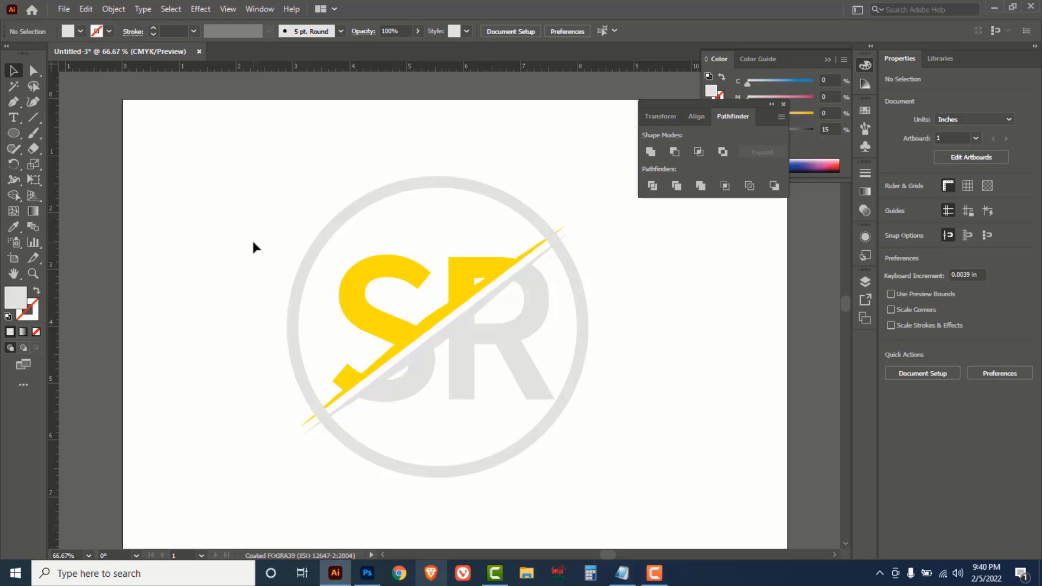
Open the steel bg image and paste a copy of it into the Untitled-3 logo document
{"action": "left_click", "coordinate": [64, 10]}
{"action": "left_click", "coordinate": [89, 53]}
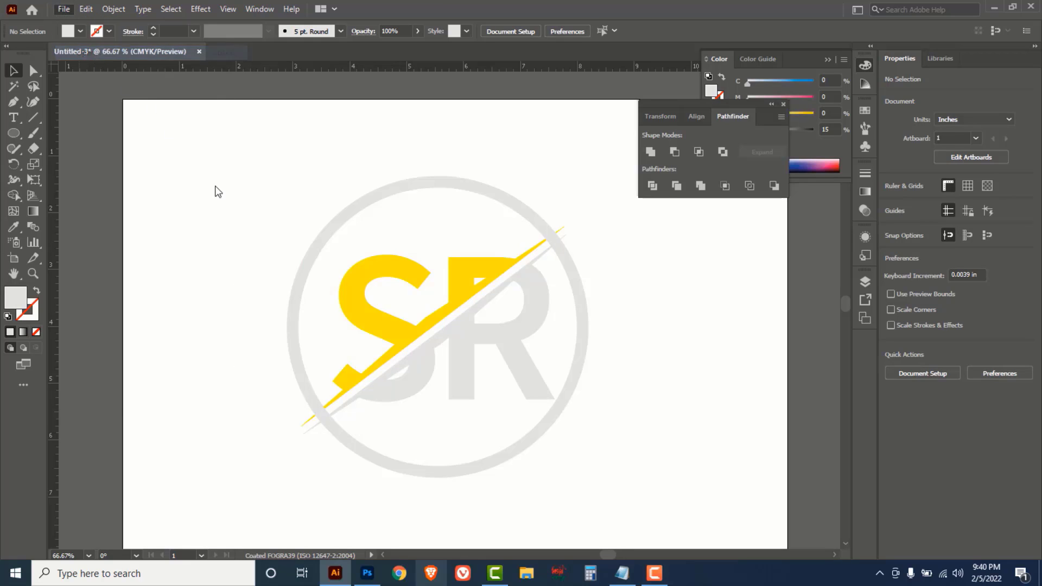
{"action": "left_click", "coordinate": [279, 169]}
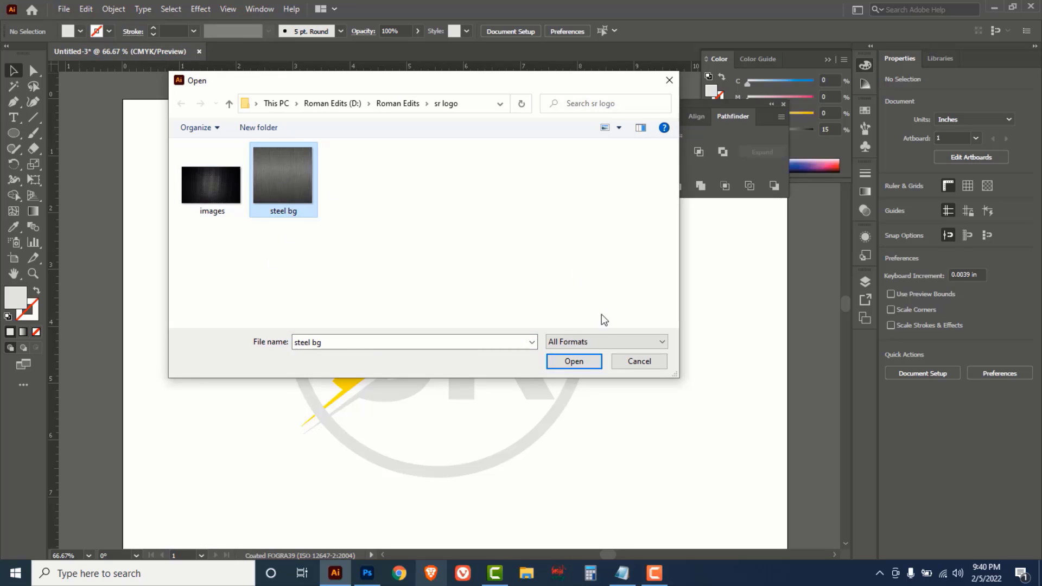
{"action": "left_click", "coordinate": [570, 362]}
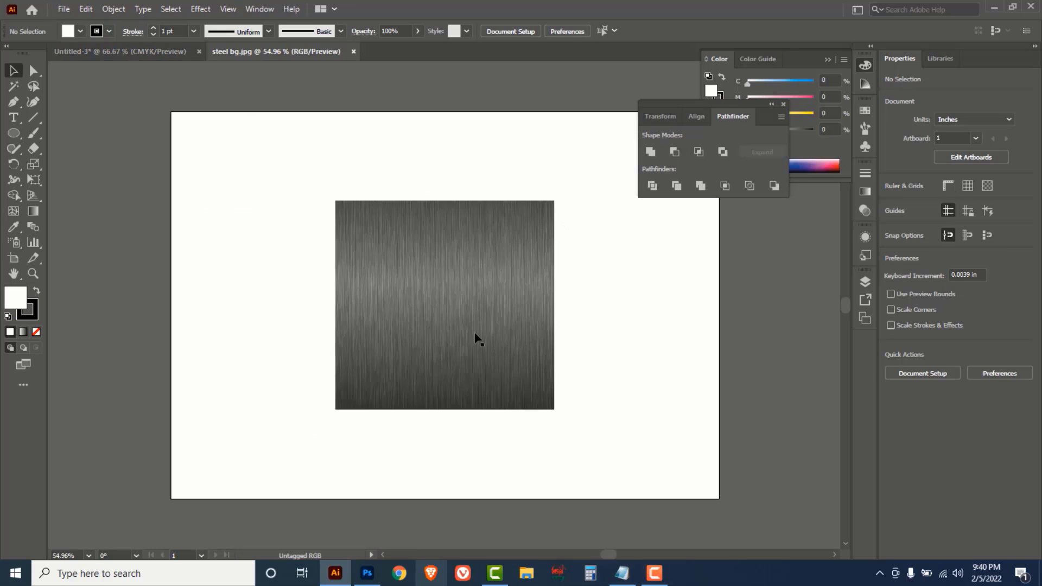
{"action": "left_click_drag", "start_coordinate": [589, 275], "coordinate": [385, 358]}
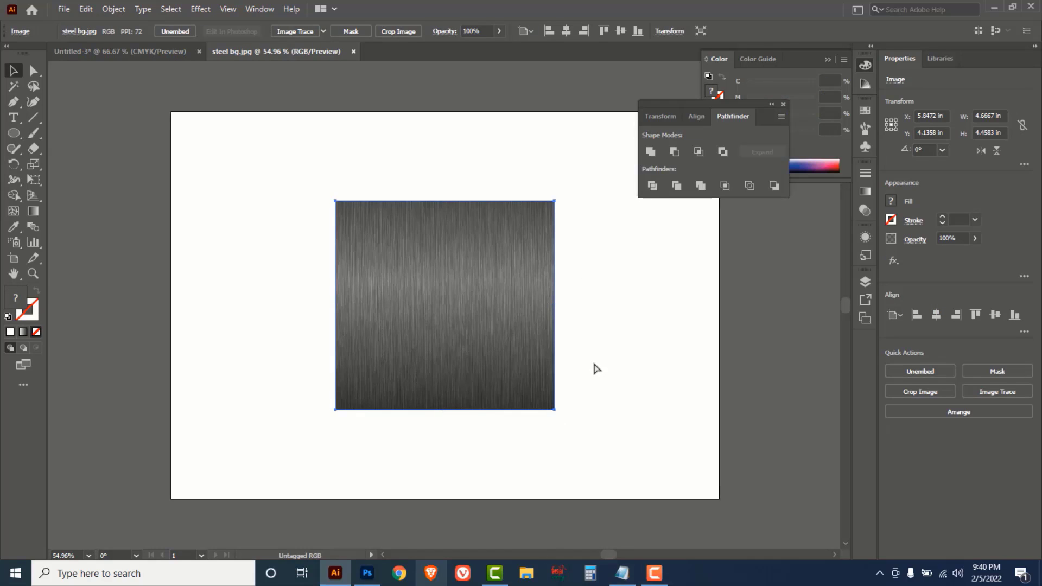
{"action": "left_click", "coordinate": [133, 51]}
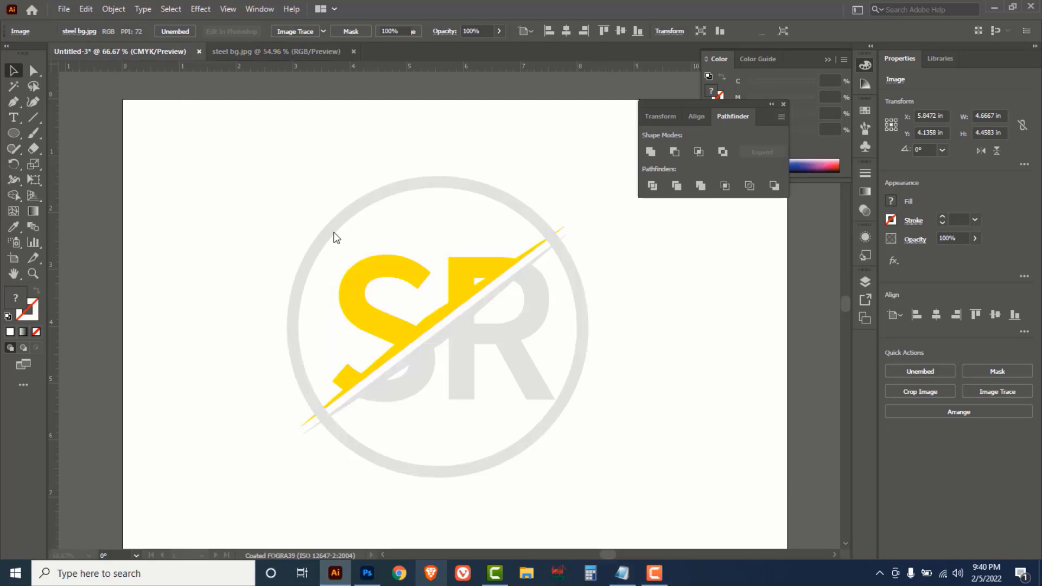
{"action": "key", "text": "ctrl+v"}
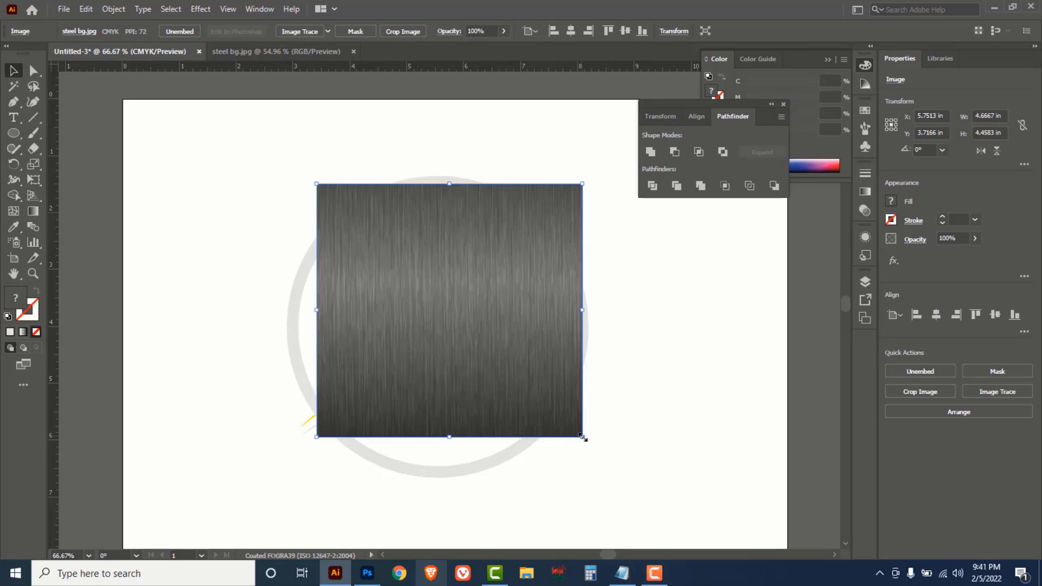
Enlarge the steel image to about 6.3 × 6.0 in so it covers the logo, and send it to the back
{"action": "left_click_drag", "start_coordinate": [583, 437], "coordinate": [622, 488]}
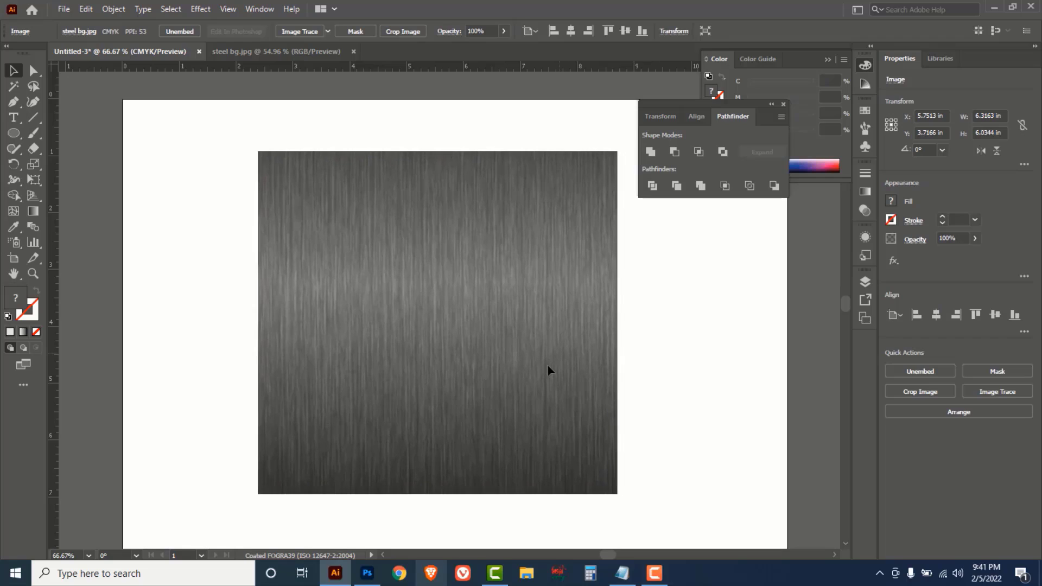
{"action": "right_click", "coordinate": [478, 324]}
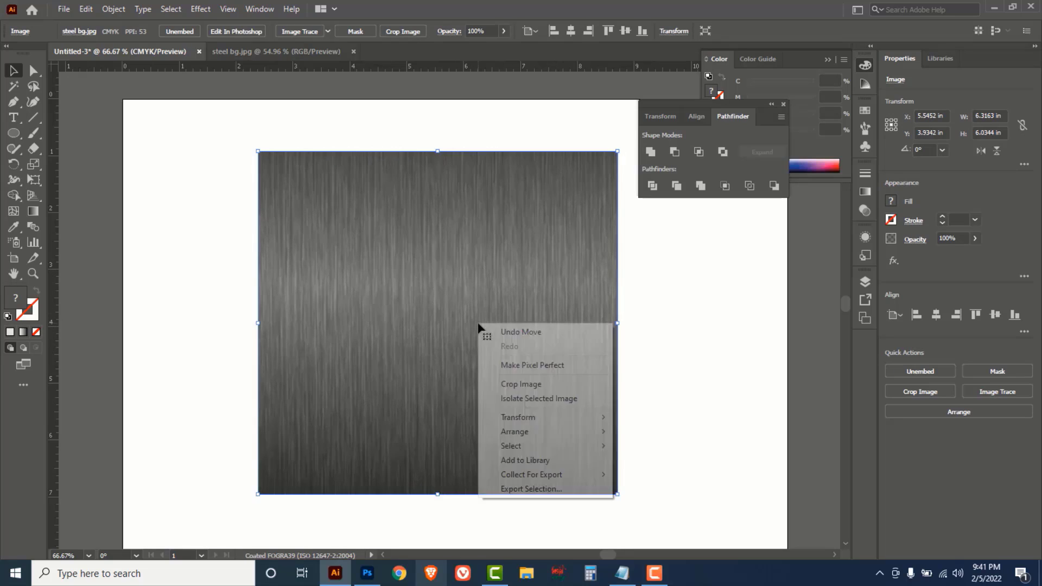
{"action": "mouse_move", "coordinate": [553, 434]}
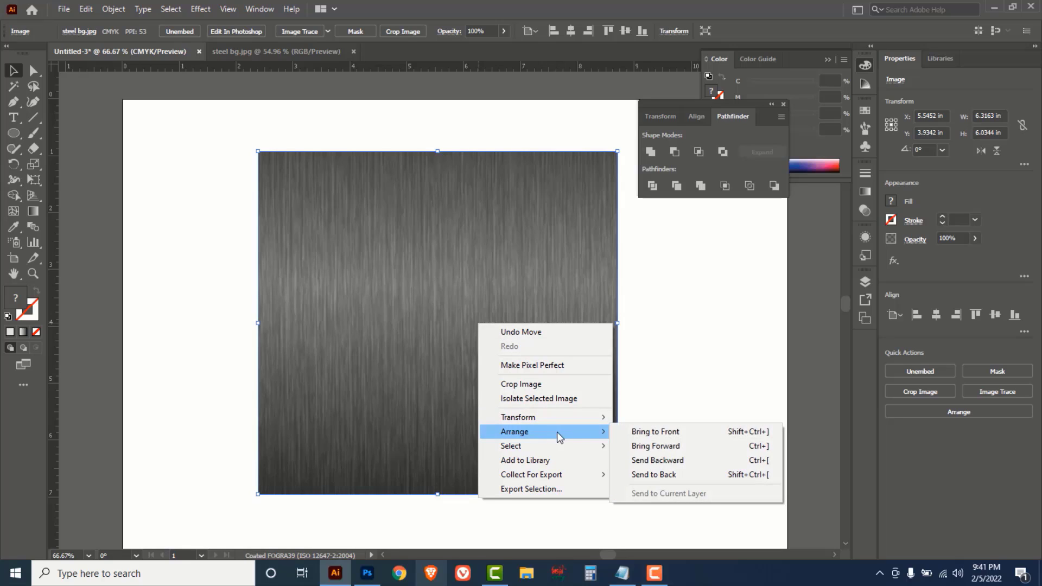
{"action": "left_click", "coordinate": [660, 475]}
{"action": "left_click", "coordinate": [671, 339]}
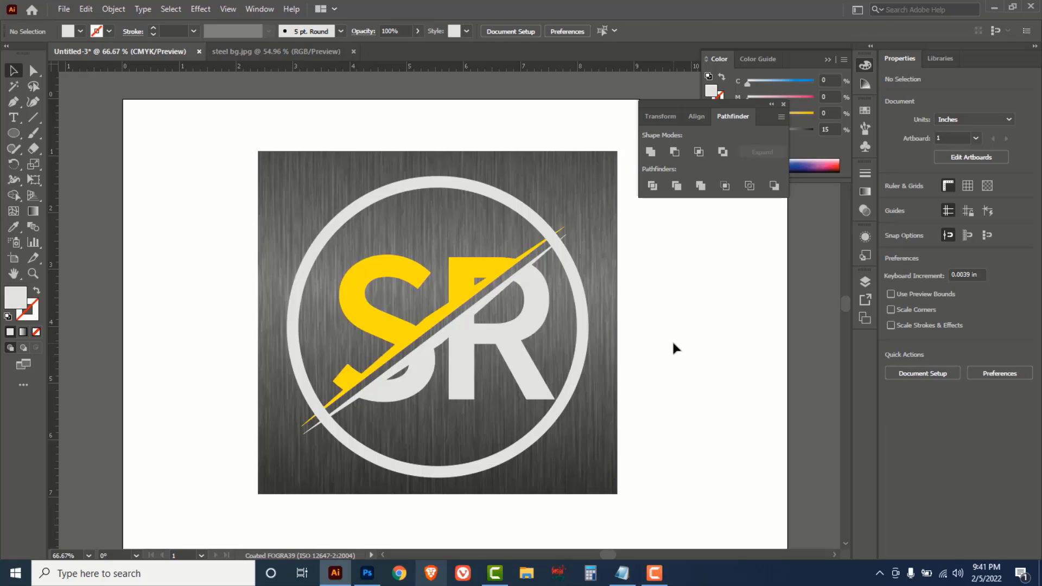
Copy the grouped SR logo with its ring, and merge the original into a single shape with the Unite shape mode
{"action": "left_click", "coordinate": [452, 322]}
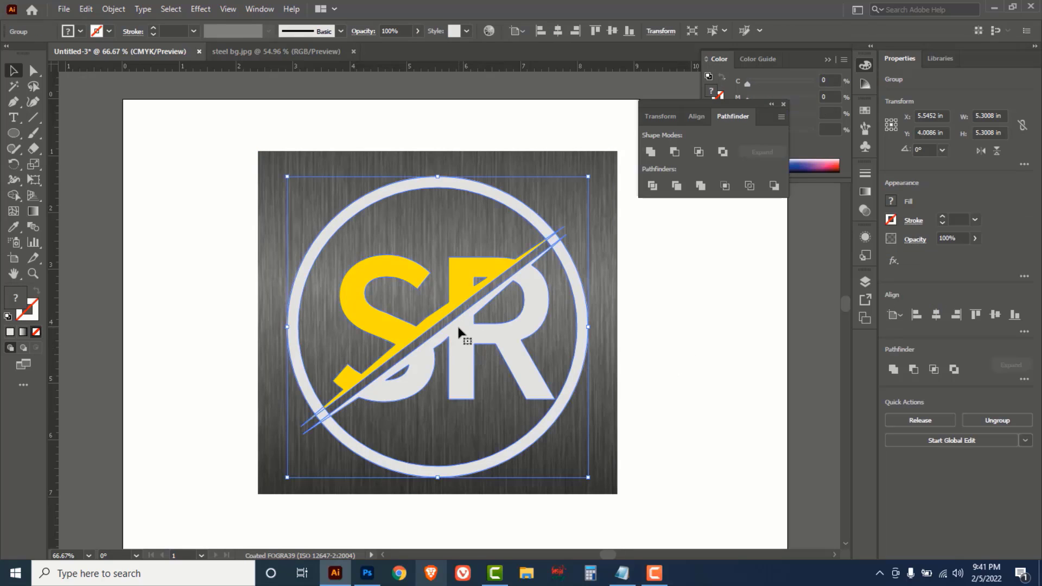
{"action": "key", "text": "ctrl+c"}
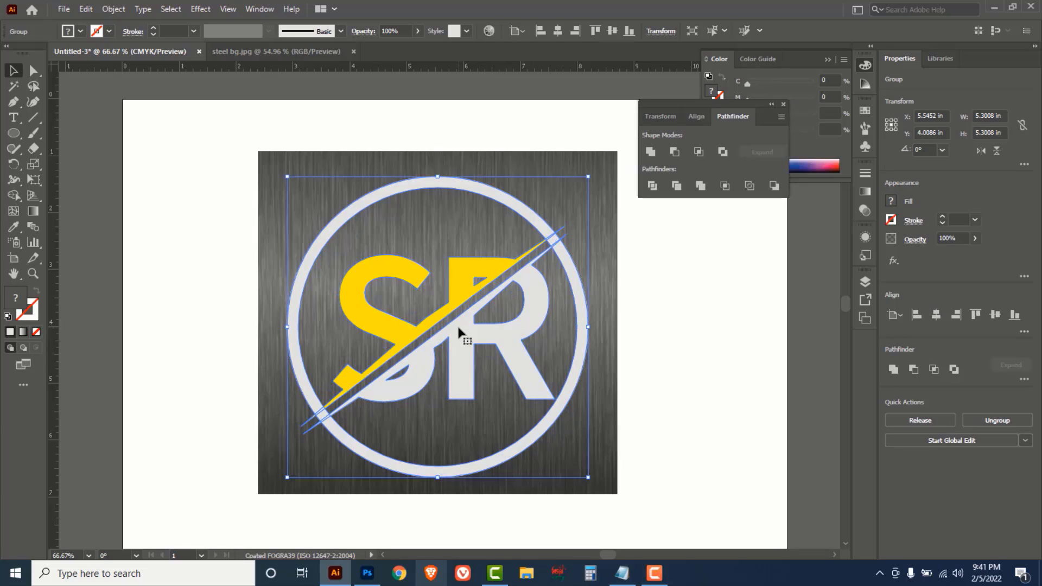
{"action": "left_click", "coordinate": [649, 150]}
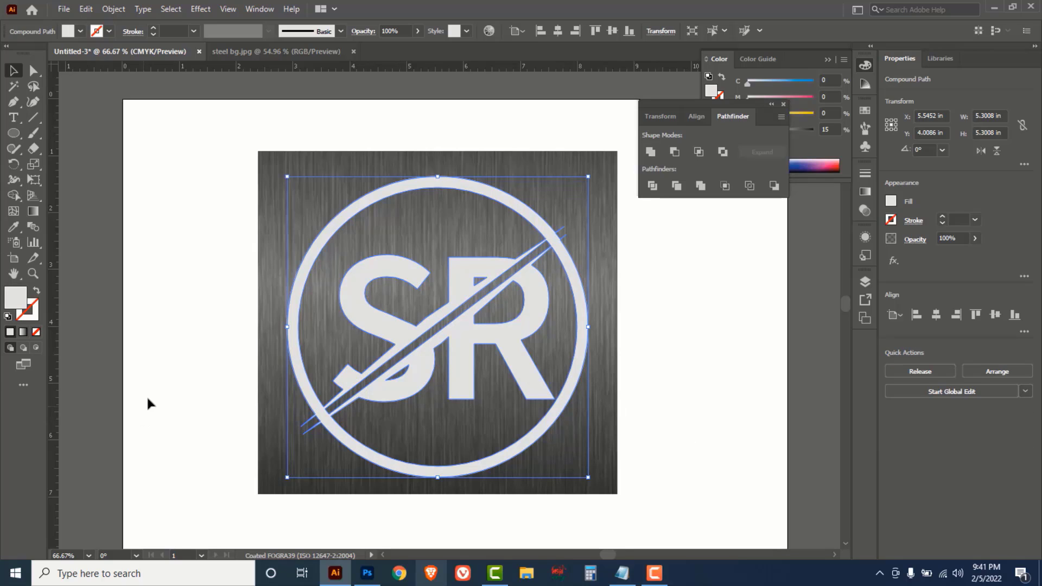
Make a clipping mask from the merged logo shape and the steel image, and deselect the result
{"action": "left_click", "coordinate": [267, 265], "text": "shift"}
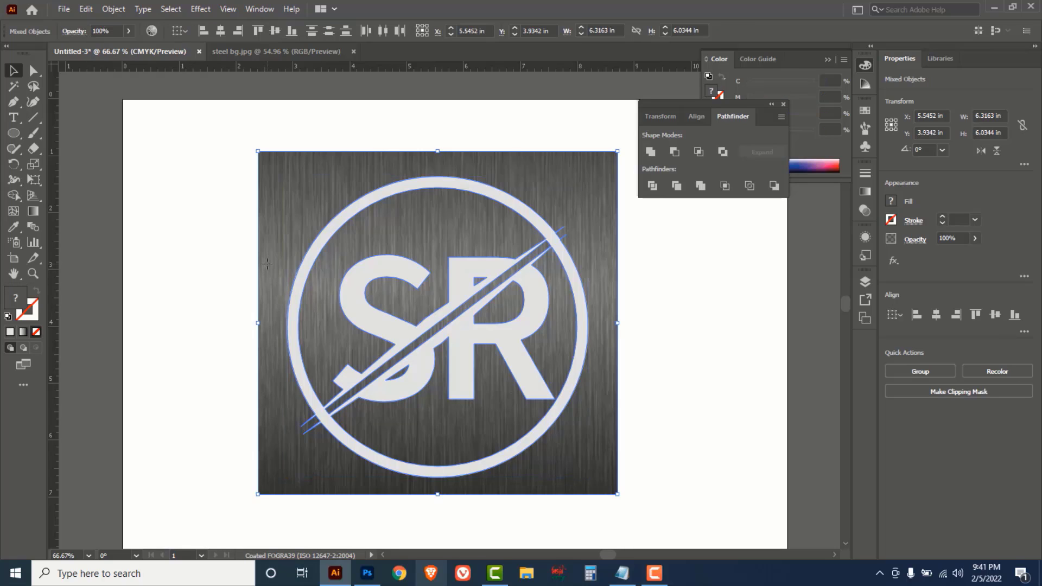
{"action": "right_click", "coordinate": [284, 214]}
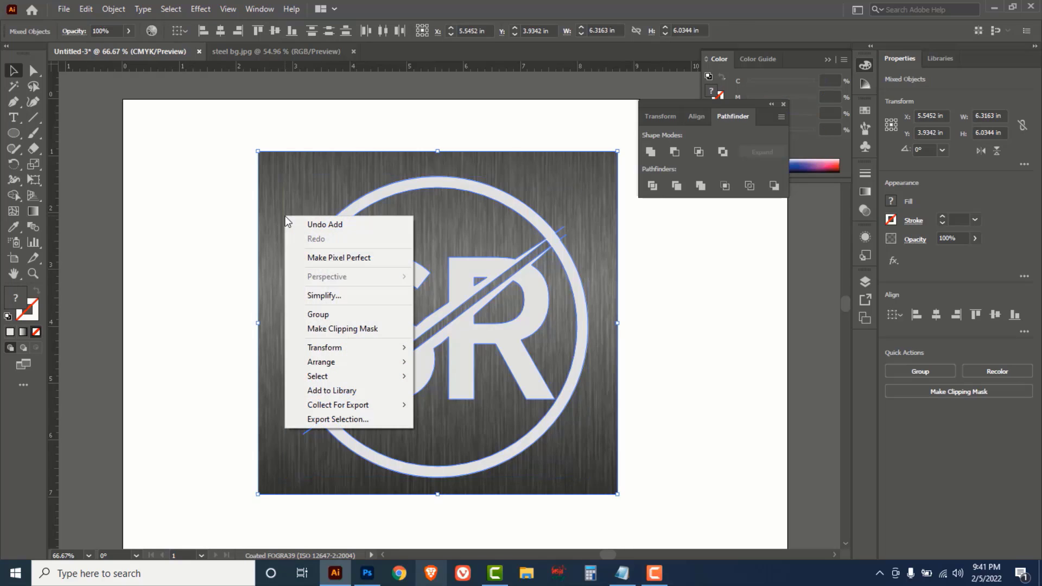
{"action": "left_click", "coordinate": [347, 329]}
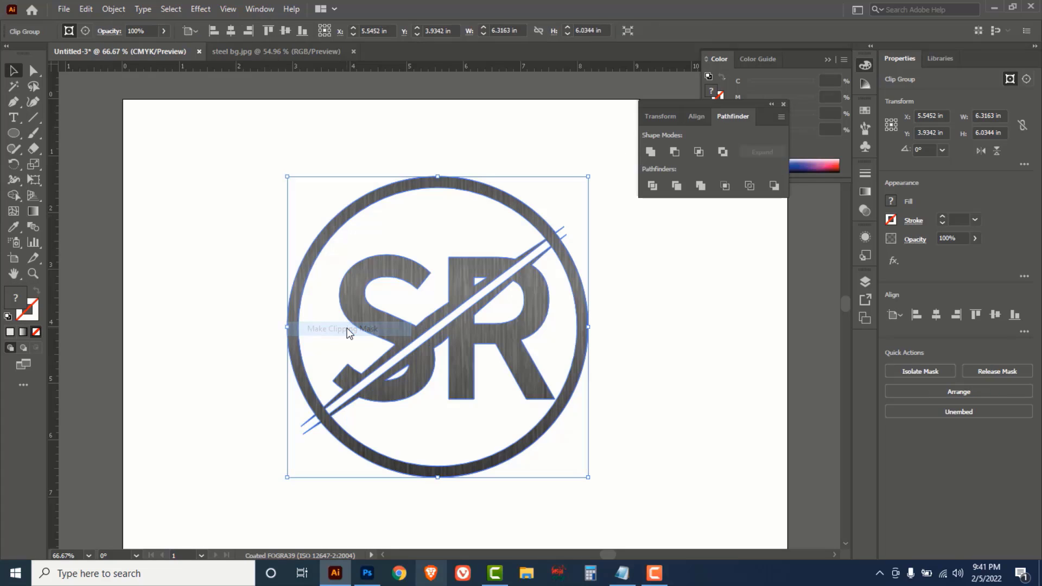
{"action": "left_click", "coordinate": [235, 293]}
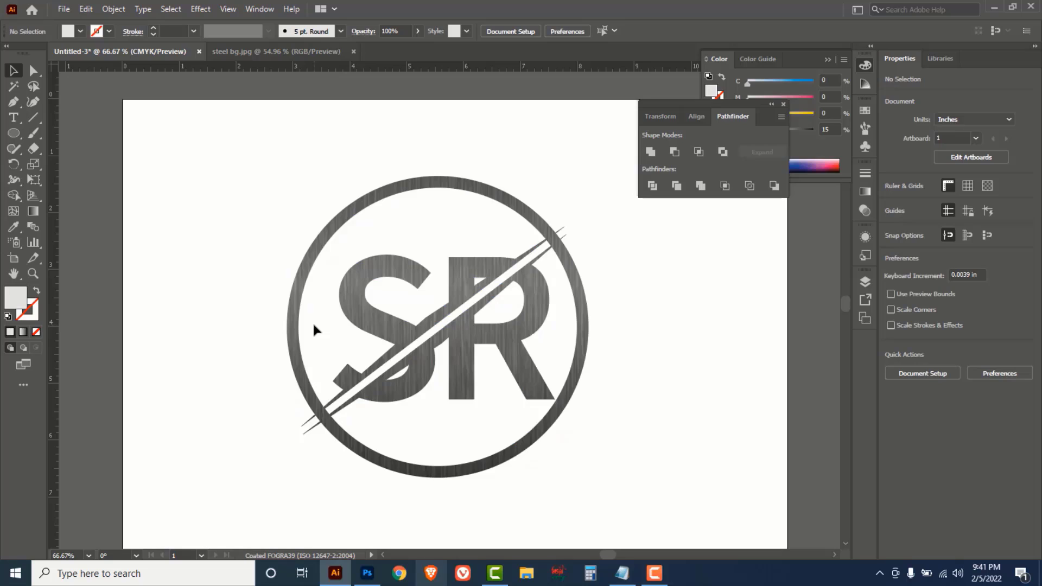
Paste the copied yellow and gray logo behind the steel-textured one, and check it by moving the textured logo aside and undoing that move
{"action": "key", "text": "ctrl+b"}
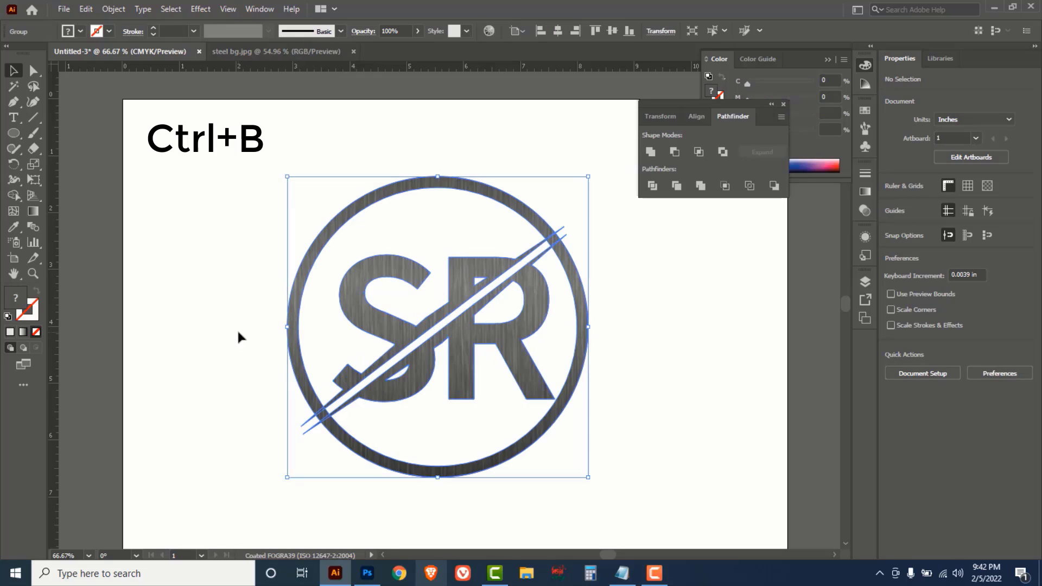
{"action": "left_click", "coordinate": [242, 282]}
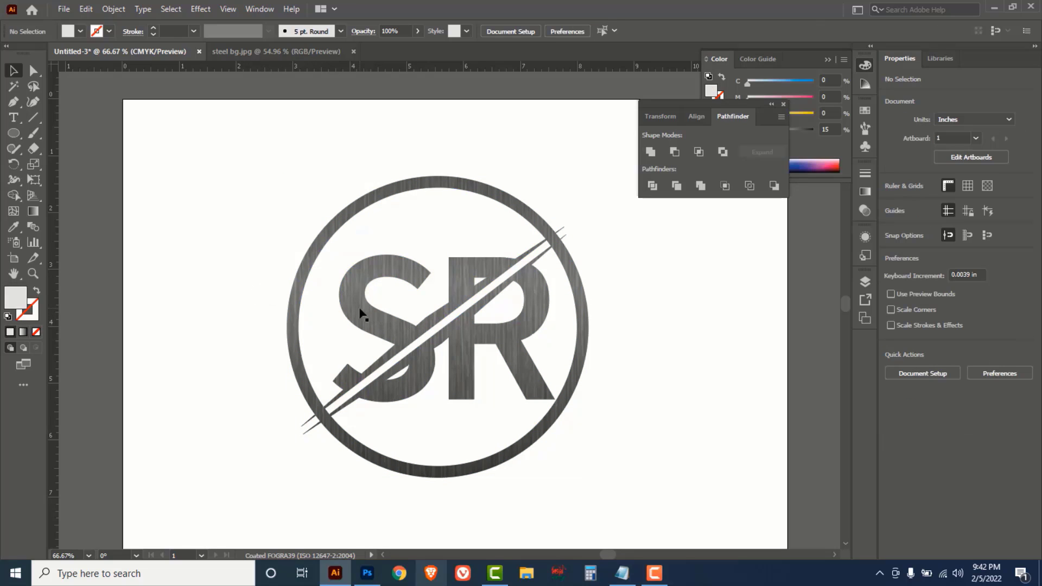
{"action": "left_click_drag", "start_coordinate": [361, 313], "coordinate": [477, 324]}
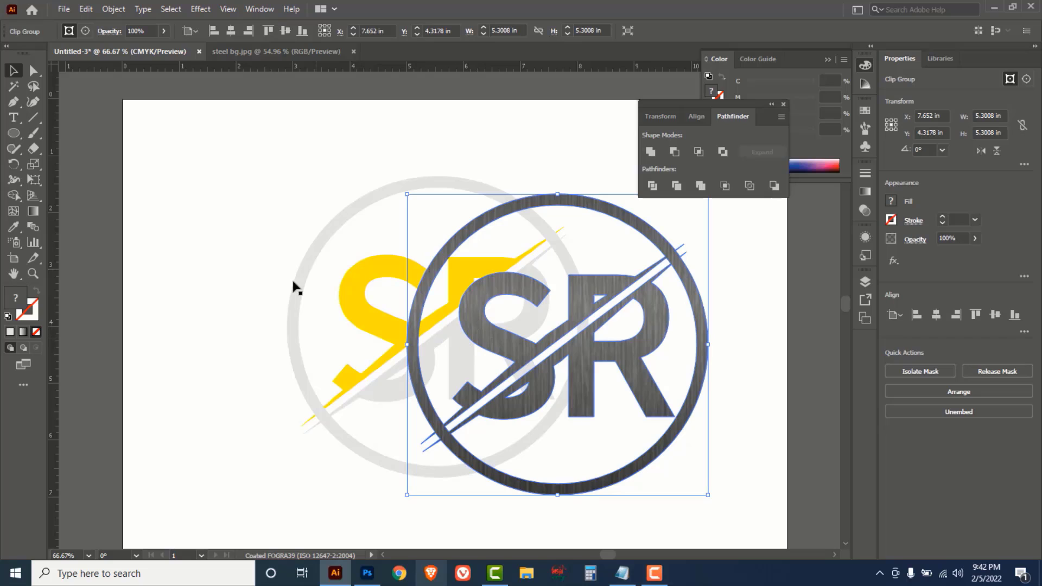
{"action": "key", "text": "ctrl+z"}
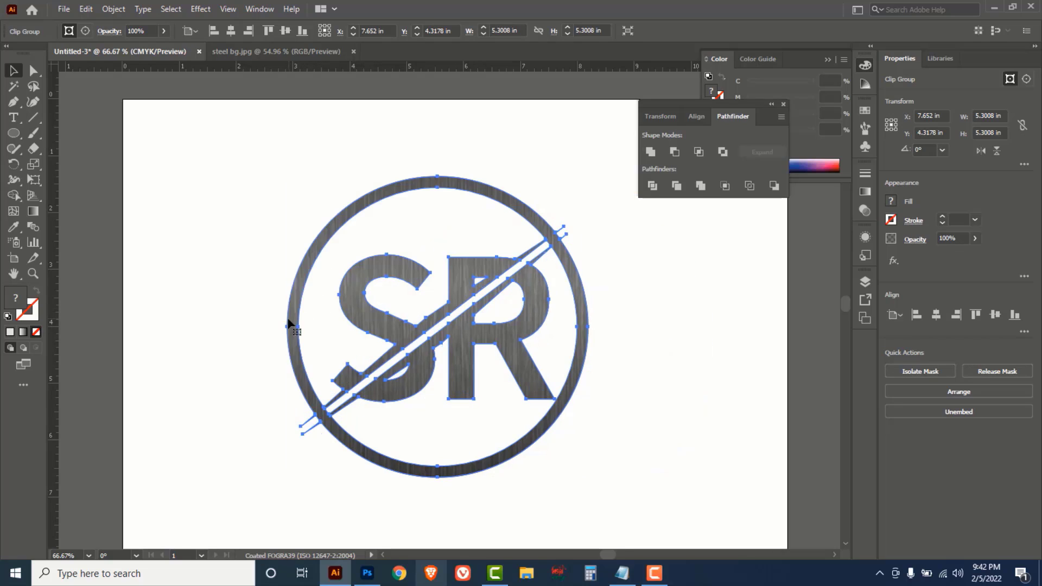
{"action": "left_click", "coordinate": [232, 311]}
Set the steel-textured clip group's opacity to 29%, deselect it, and inspect the blended texture up close
{"action": "left_click", "coordinate": [358, 310]}
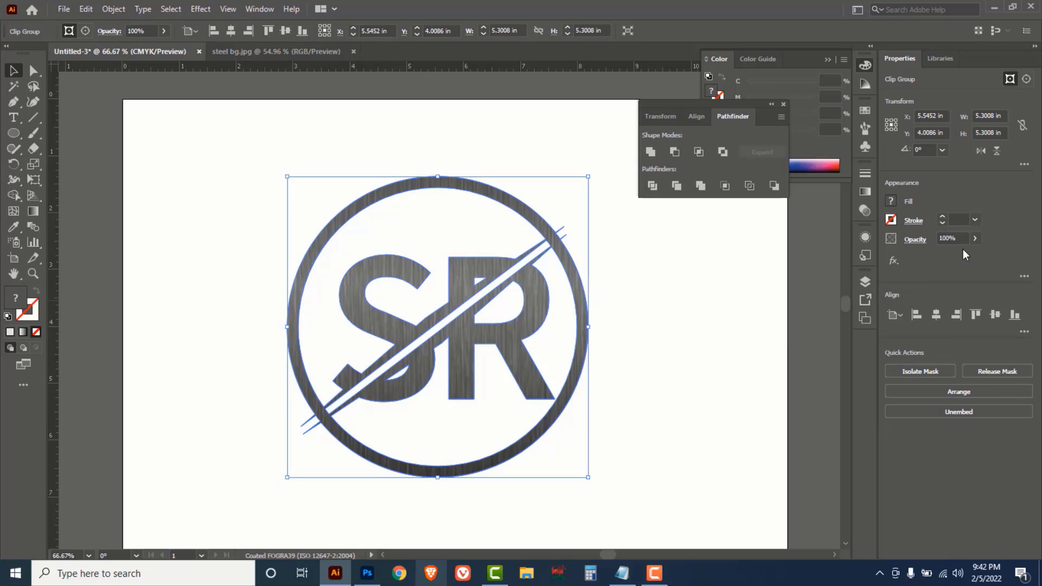
{"action": "left_click", "coordinate": [975, 239]}
{"action": "left_click_drag", "start_coordinate": [970, 254], "coordinate": [939, 261]}
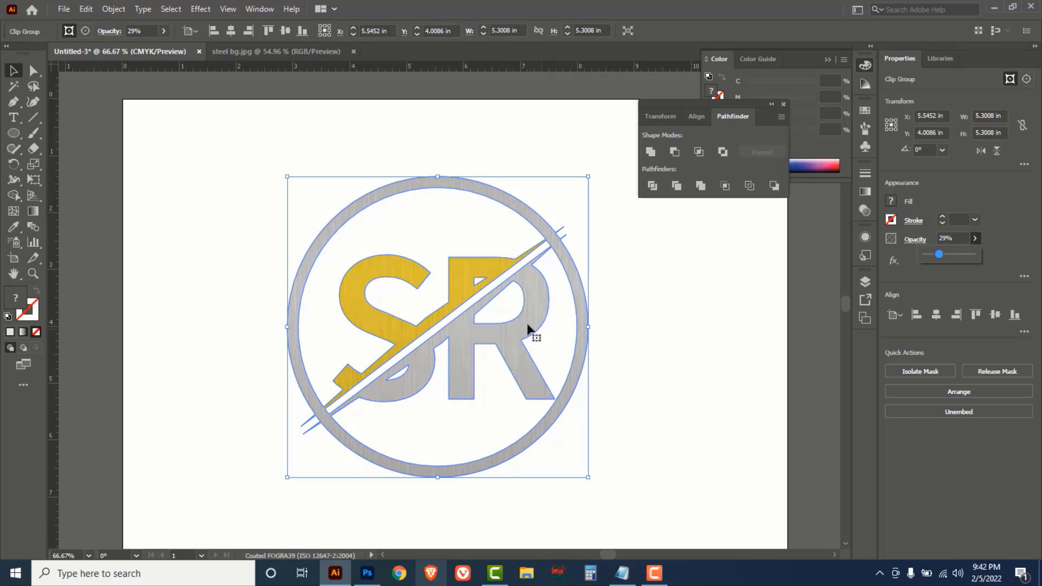
{"action": "left_click", "coordinate": [471, 344]}
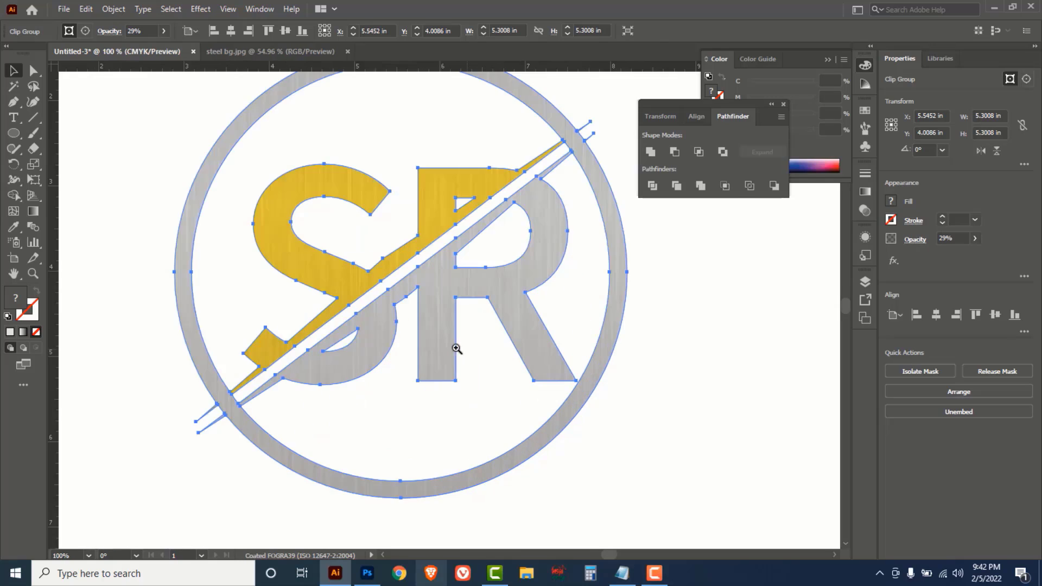
{"action": "left_click", "coordinate": [428, 291]}
{"action": "left_click", "coordinate": [787, 357]}
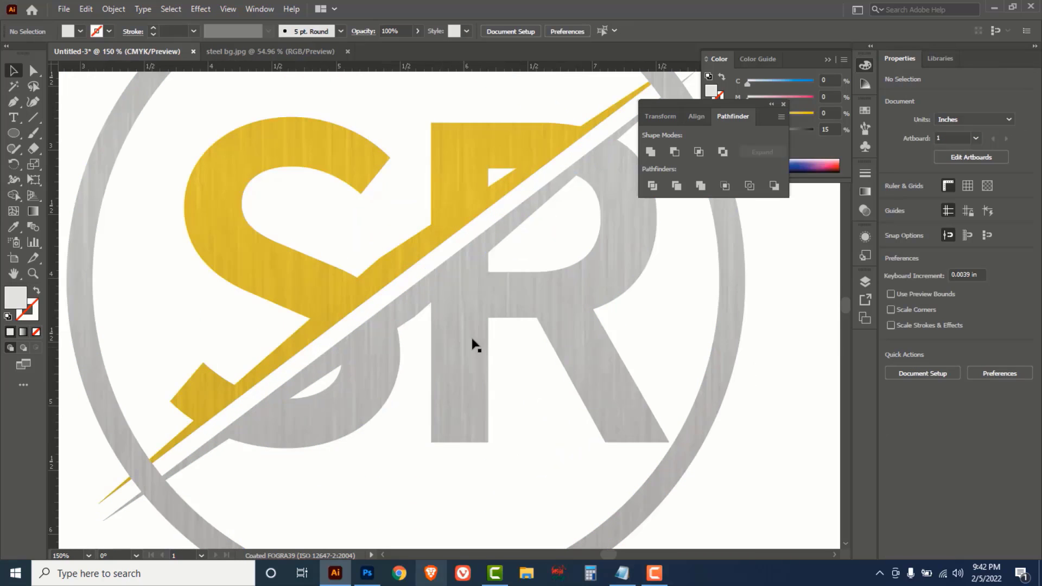
{"action": "left_click_drag", "start_coordinate": [387, 259], "coordinate": [440, 327]}
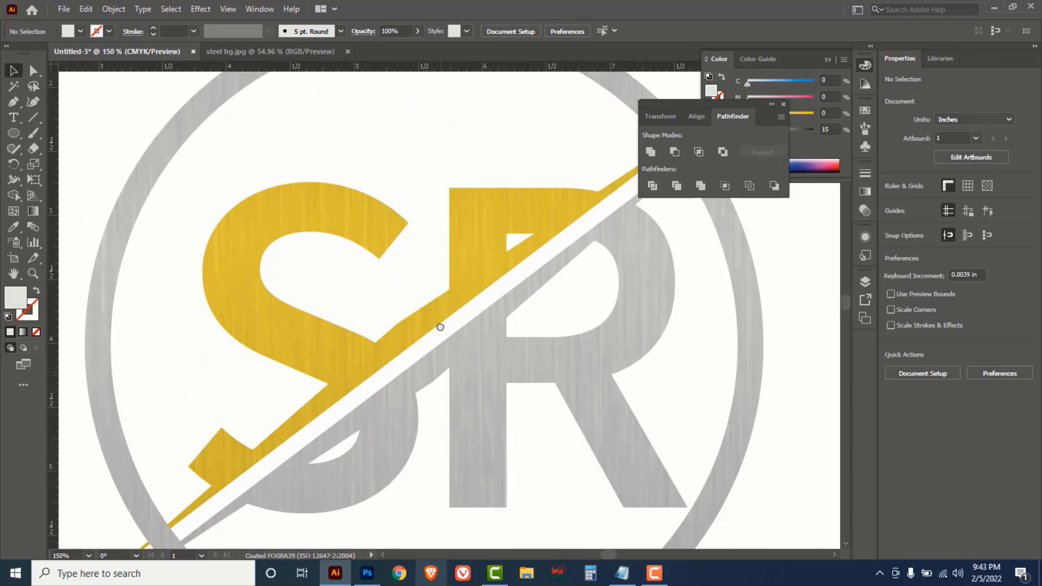
{"action": "left_click", "coordinate": [491, 330], "text": "ctrl+alt"}
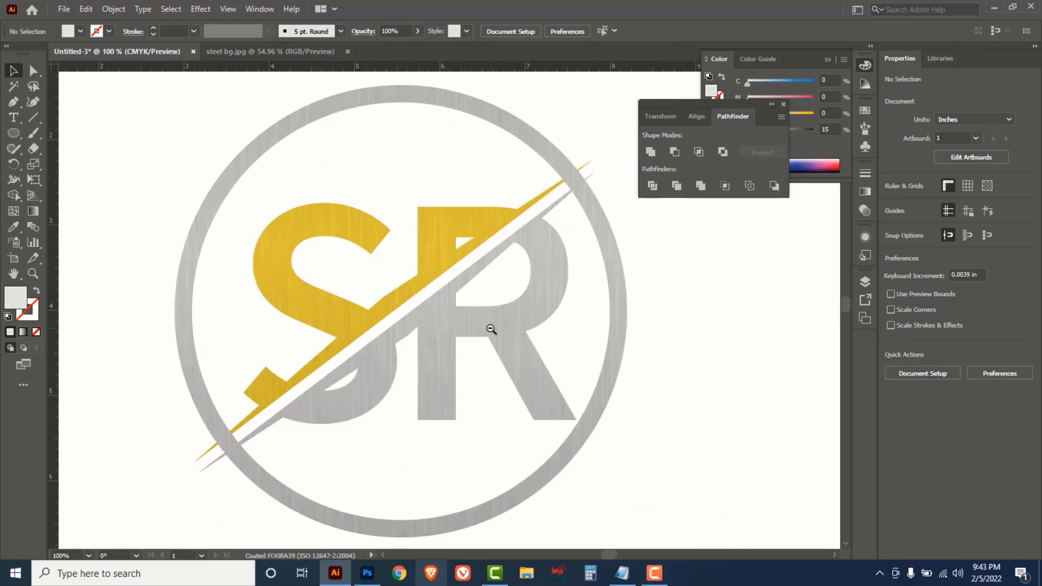
{"action": "left_click", "coordinate": [449, 310], "text": "ctrl+alt"}
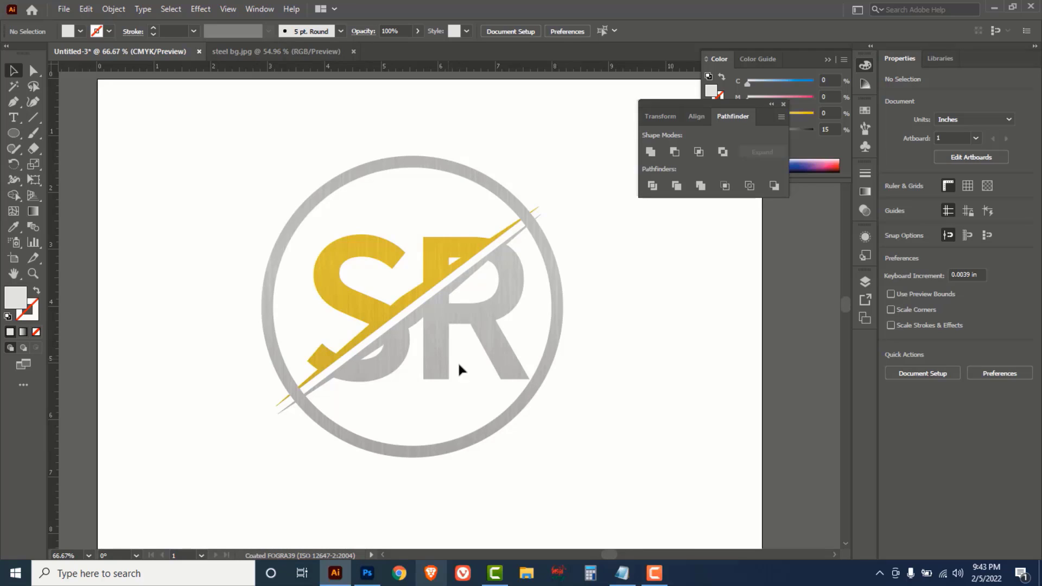
Open the images file from the sr logo folder, and select and copy its dark honeycomb picture
{"action": "left_click", "coordinate": [66, 12]}
{"action": "left_click", "coordinate": [95, 60]}
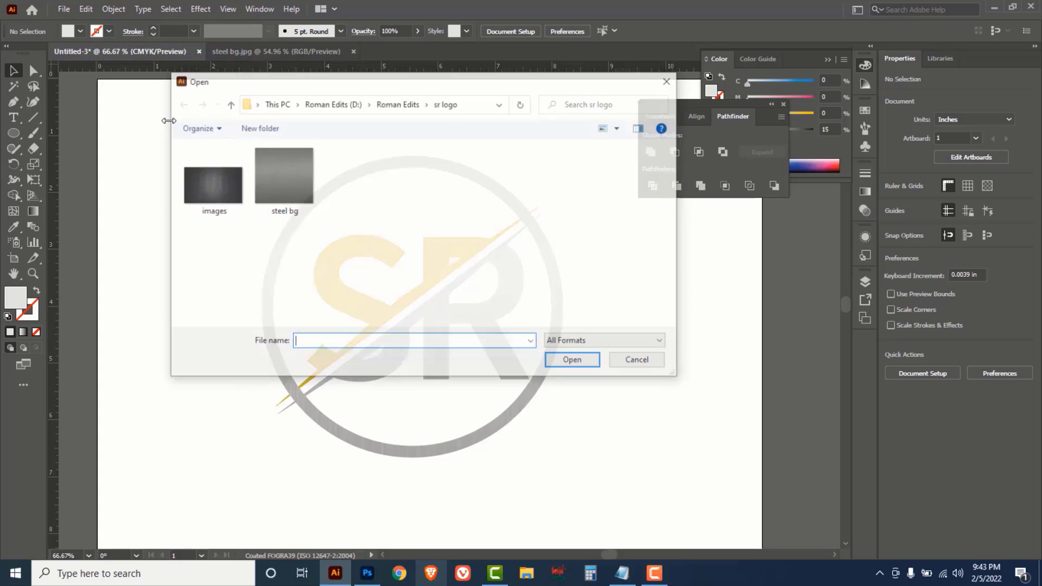
{"action": "left_click", "coordinate": [209, 186]}
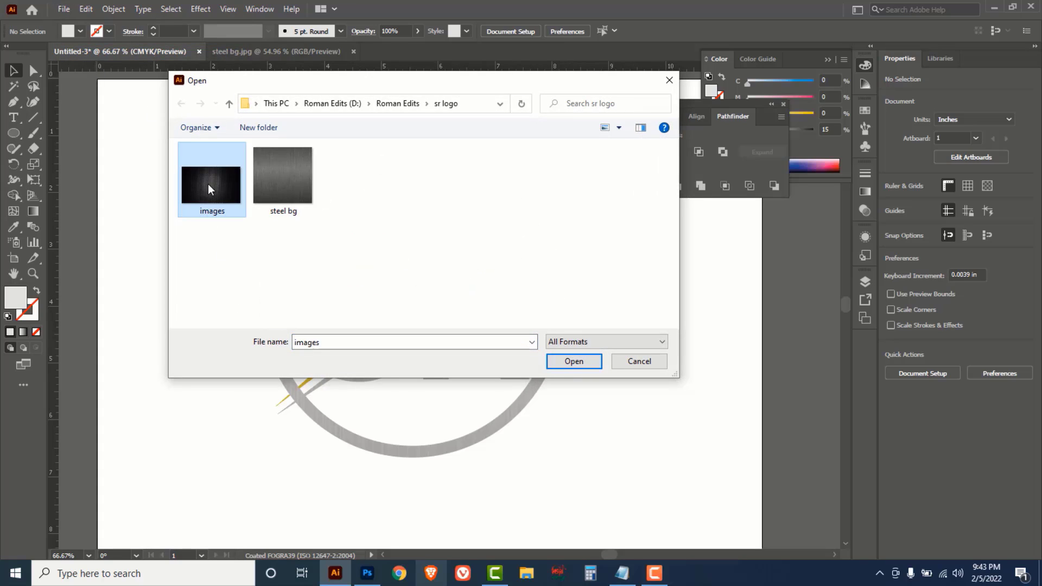
{"action": "left_click", "coordinate": [578, 362]}
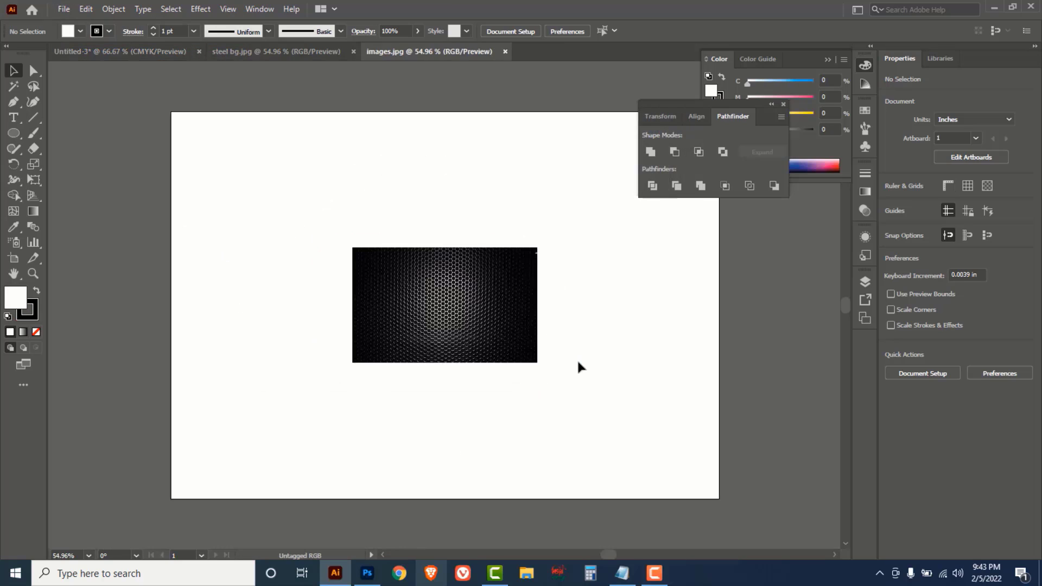
{"action": "left_click_drag", "start_coordinate": [281, 200], "coordinate": [551, 358]}
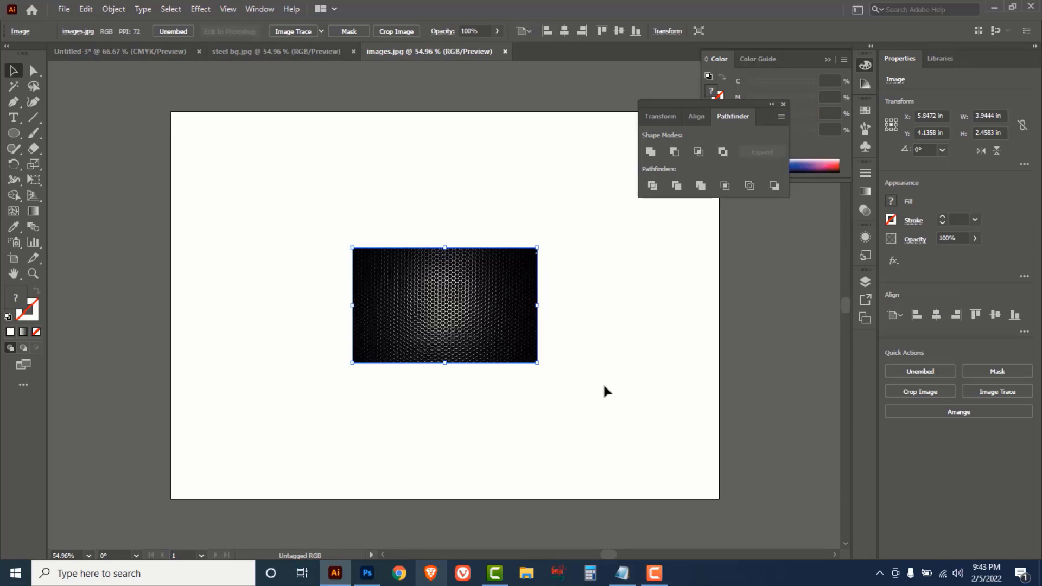
Paste the honeycomb picture into the SR logo document, enlarge it to about 8.75 by 5.45 in, and position it over the logo
{"action": "left_click", "coordinate": [135, 51]}
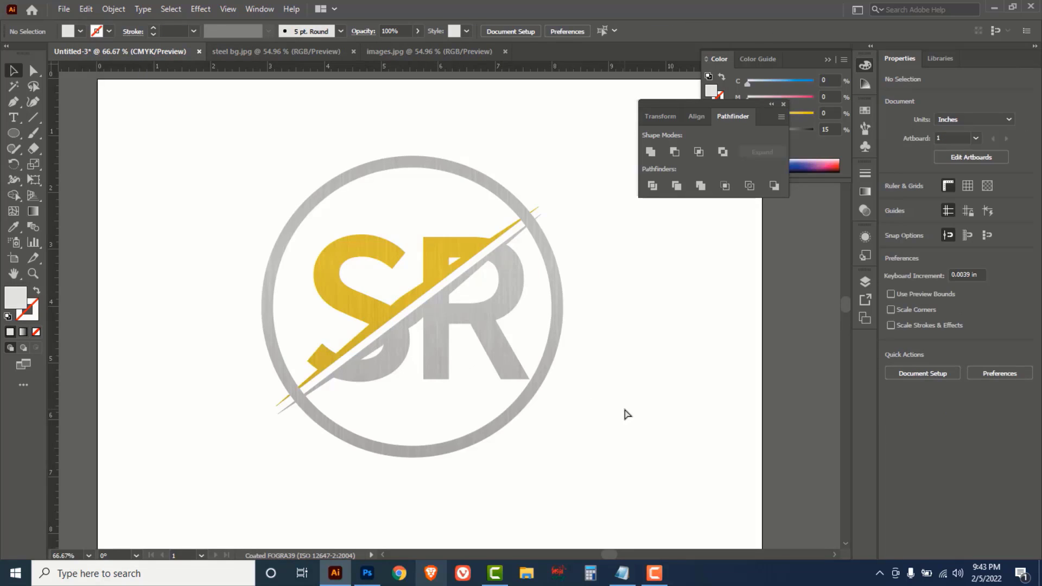
{"action": "key", "text": "ctrl+v"}
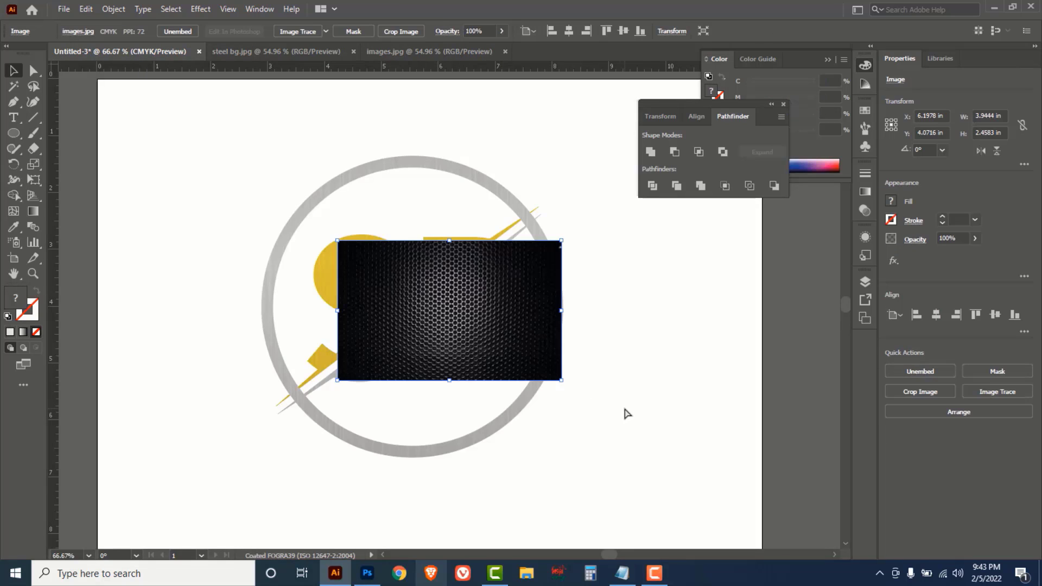
{"action": "left_click_drag", "start_coordinate": [562, 383], "coordinate": [698, 474]}
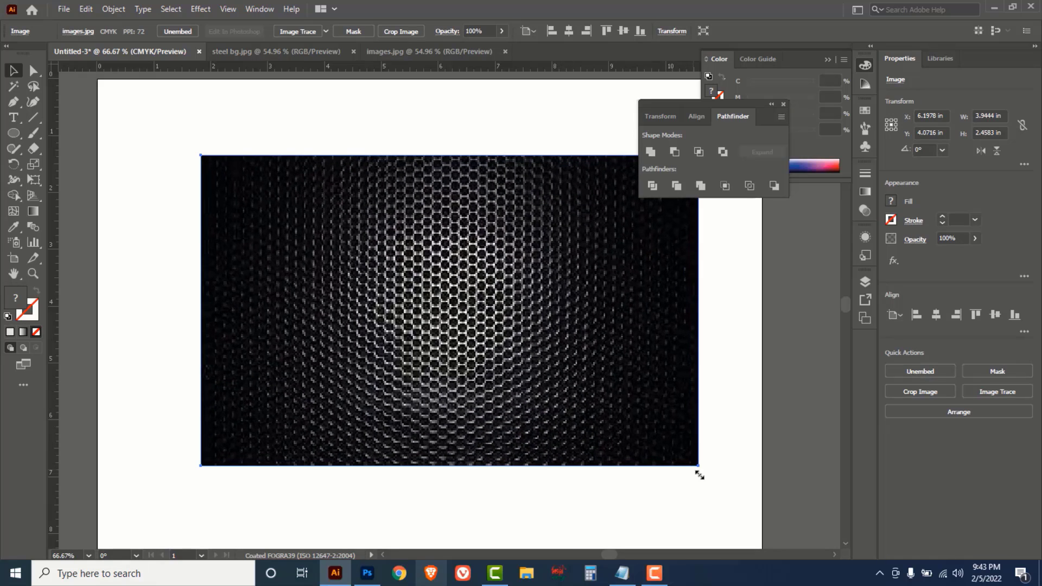
{"action": "left_click_drag", "start_coordinate": [576, 399], "coordinate": [567, 400]}
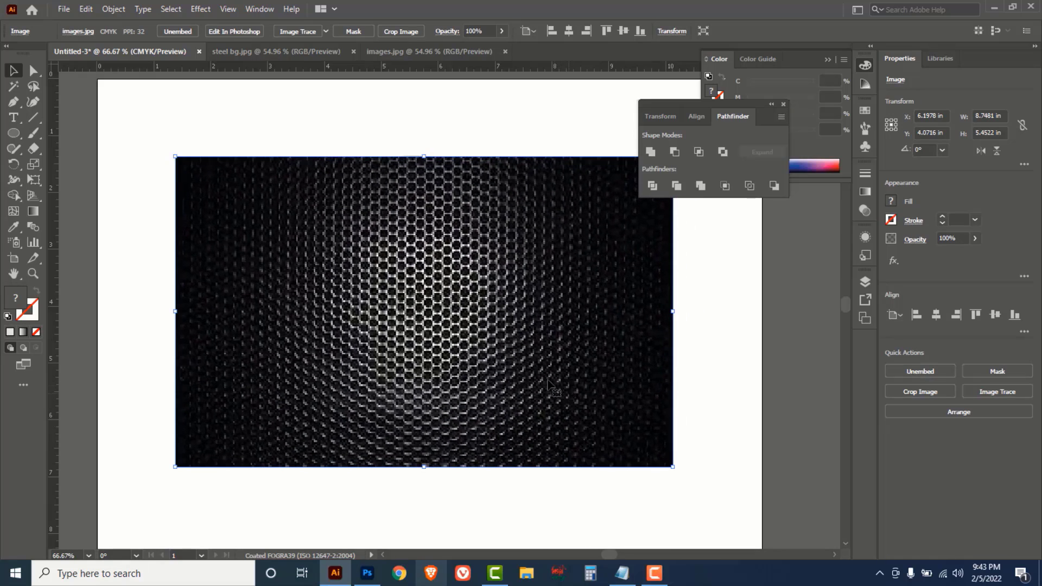
Send the honeycomb picture to the back, nudge it slightly up and left behind the logo, and deselect it
{"action": "right_click", "coordinate": [433, 314]}
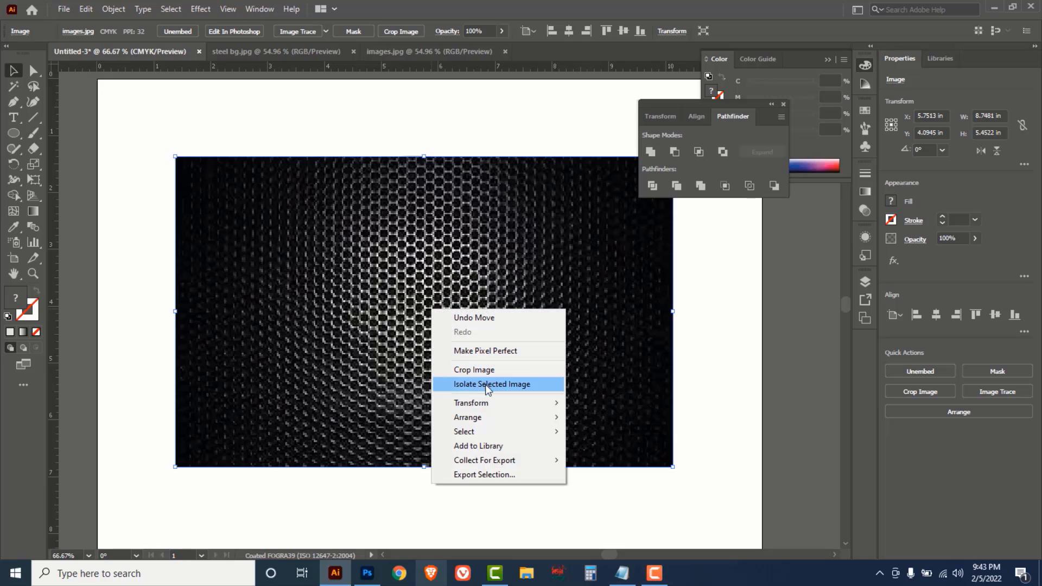
{"action": "mouse_move", "coordinate": [480, 419]}
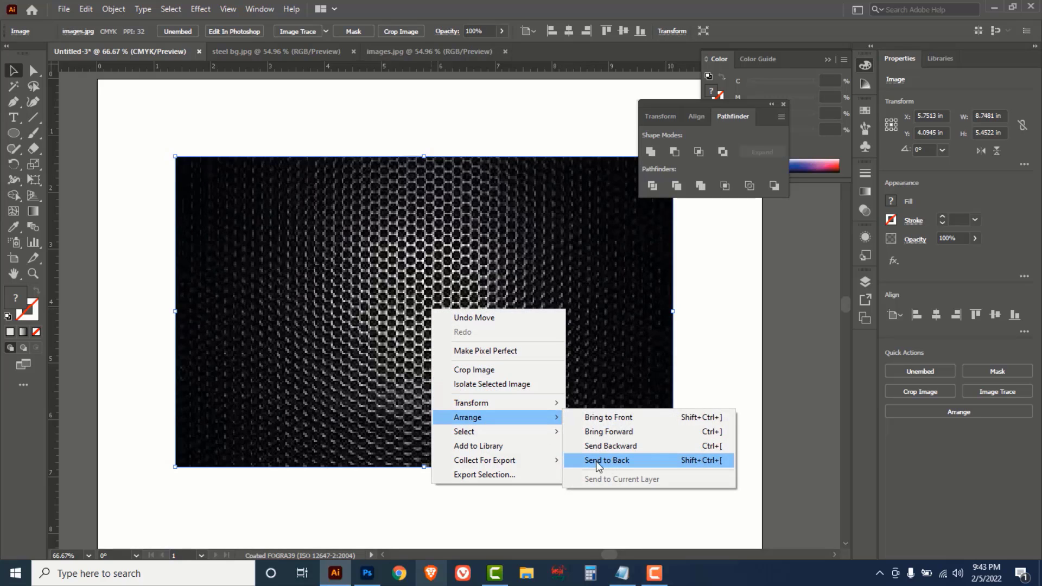
{"action": "left_click", "coordinate": [617, 461]}
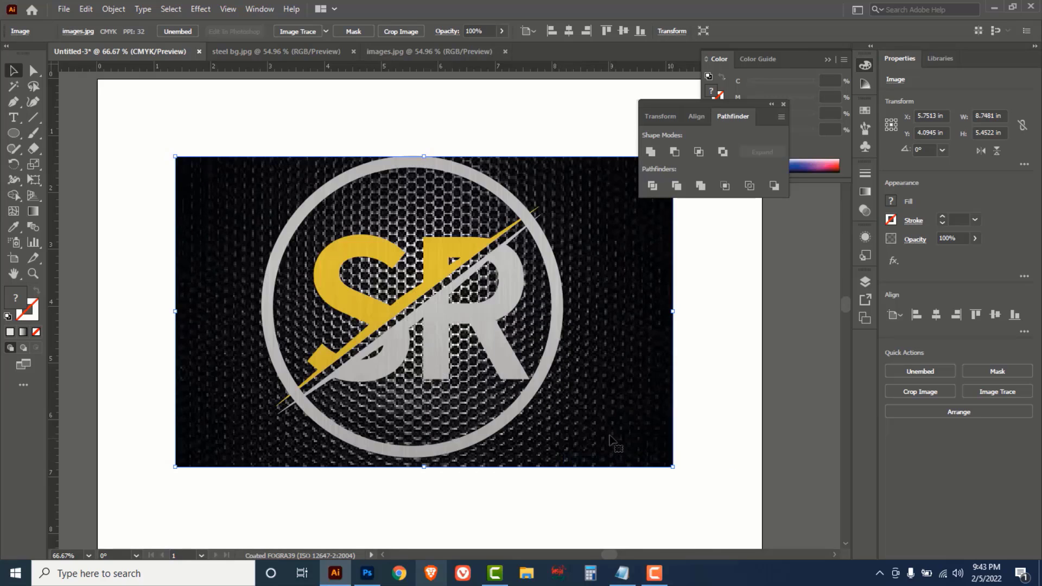
{"action": "left_click_drag", "start_coordinate": [605, 426], "coordinate": [598, 423]}
{"action": "left_click", "coordinate": [715, 368]}
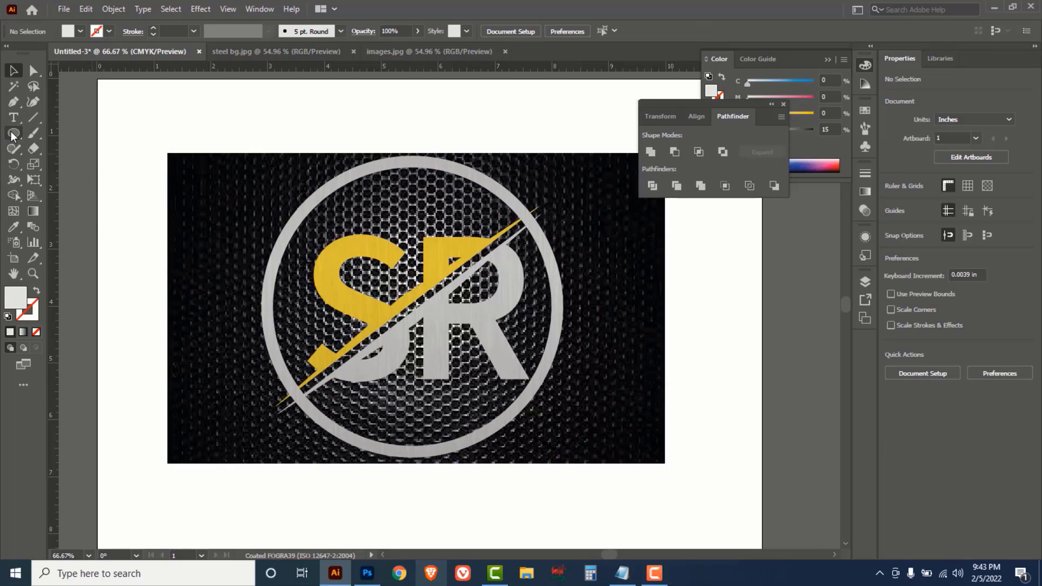
Draw a circle about 5.08 in across from the logo's centre out to the gray ring, and remove its fill
{"action": "left_click_drag", "start_coordinate": [10, 135], "coordinate": [77, 168]}
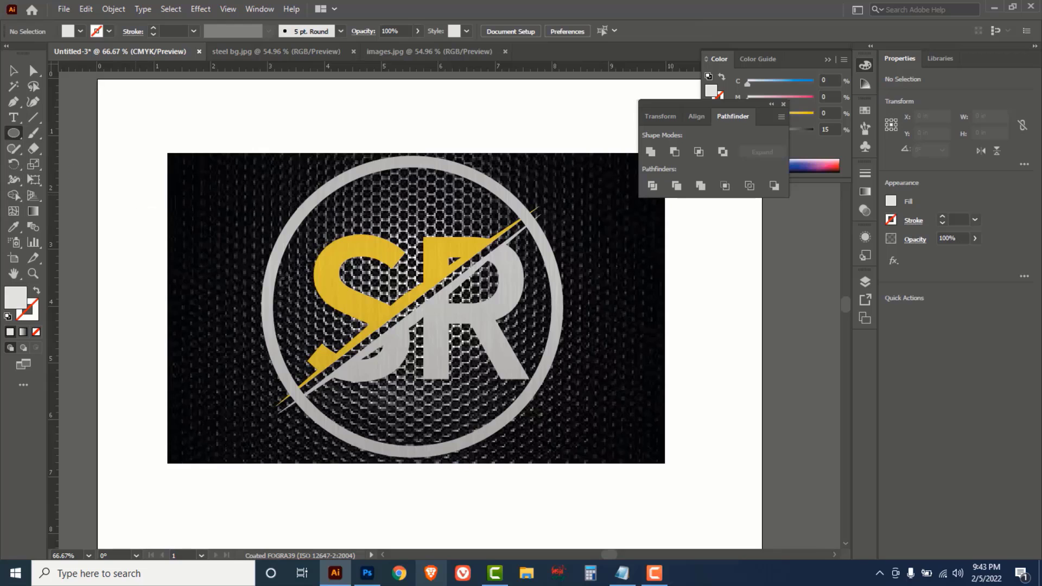
{"action": "left_click_drag", "start_coordinate": [412, 309], "coordinate": [546, 447]}
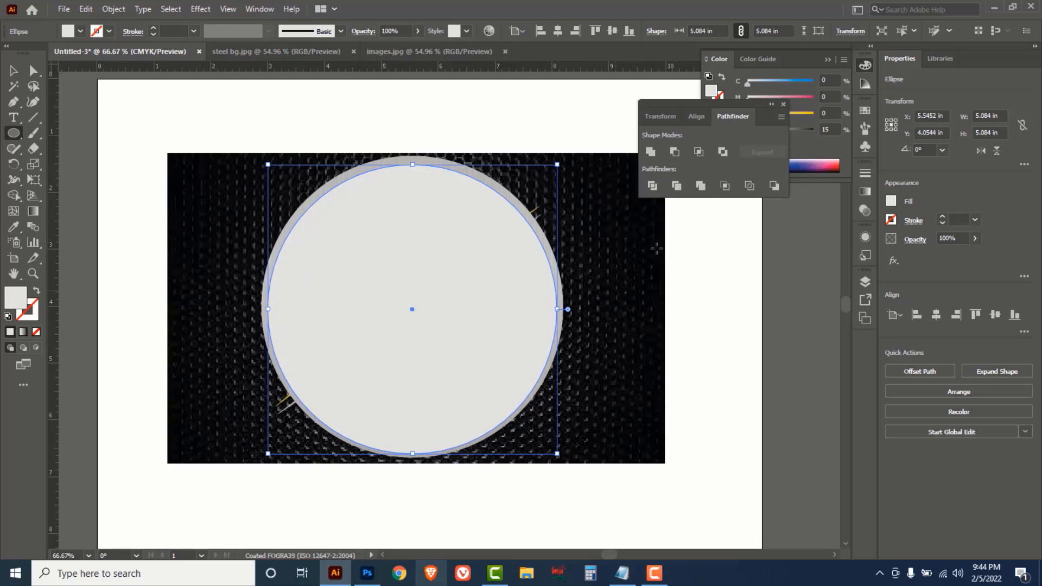
{"action": "left_click", "coordinate": [802, 61]}
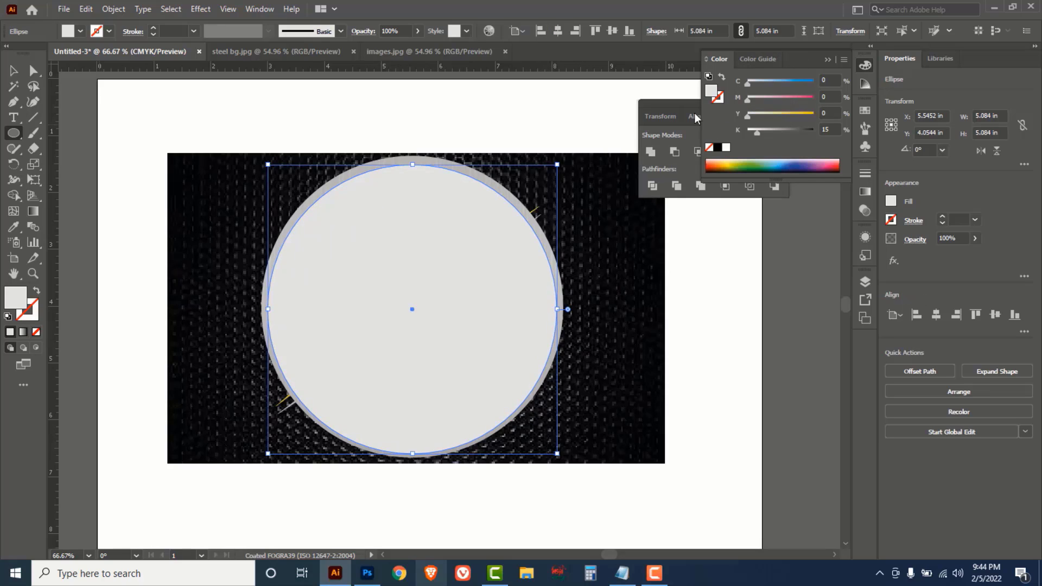
{"action": "left_click", "coordinate": [709, 147]}
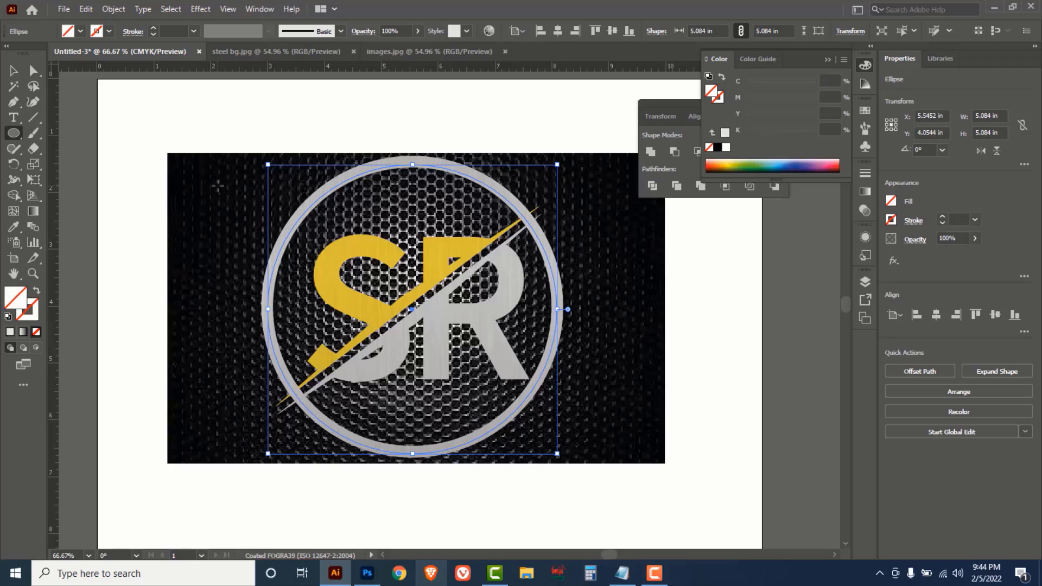
Make a clipping mask from the unfilled circle and the honeycomb picture, and deselect the result
{"action": "left_click", "coordinate": [15, 73]}
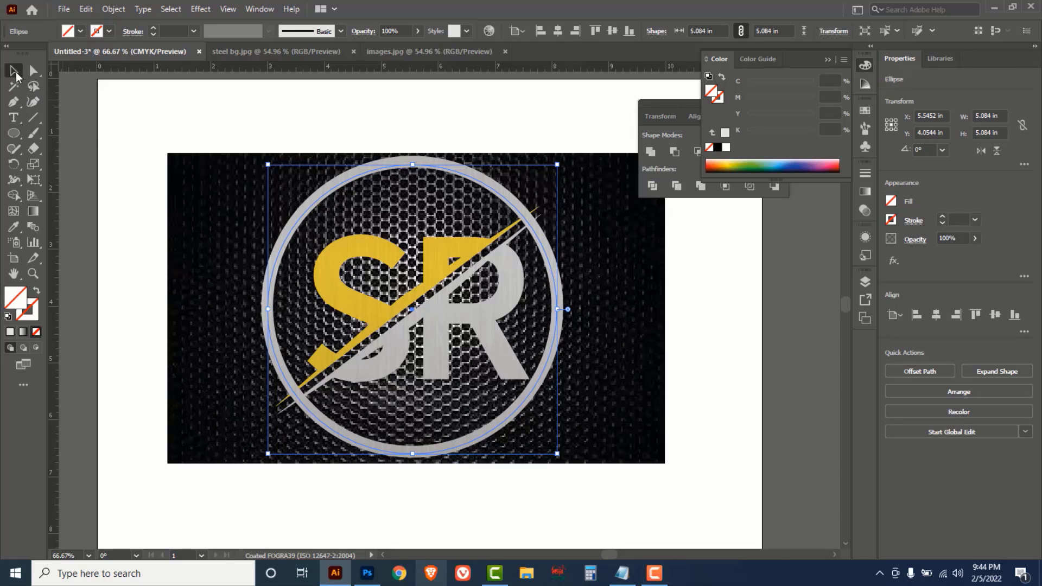
{"action": "left_click", "coordinate": [200, 236], "text": "shift"}
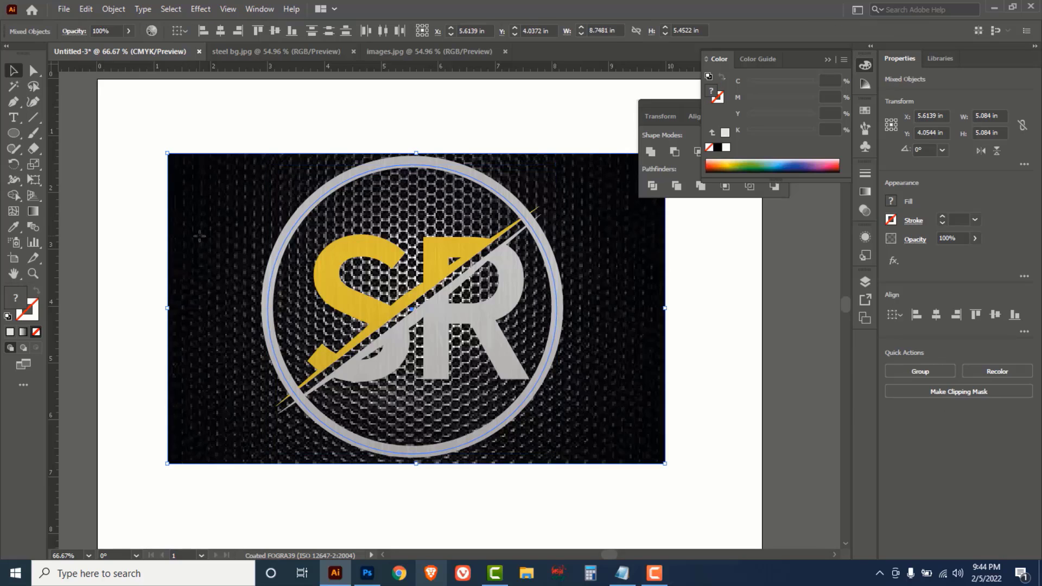
{"action": "right_click", "coordinate": [199, 236]}
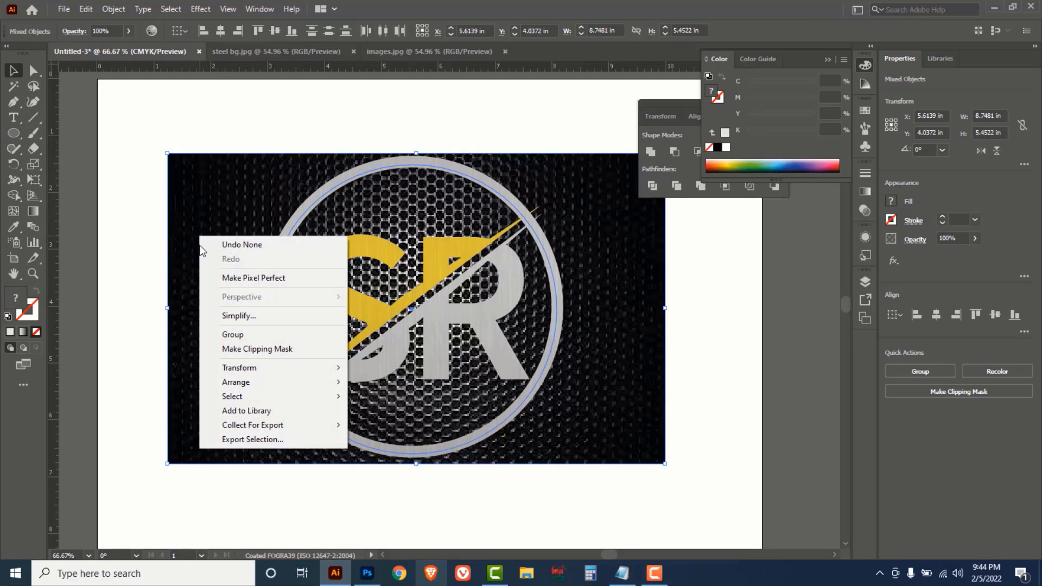
{"action": "left_click", "coordinate": [233, 348]}
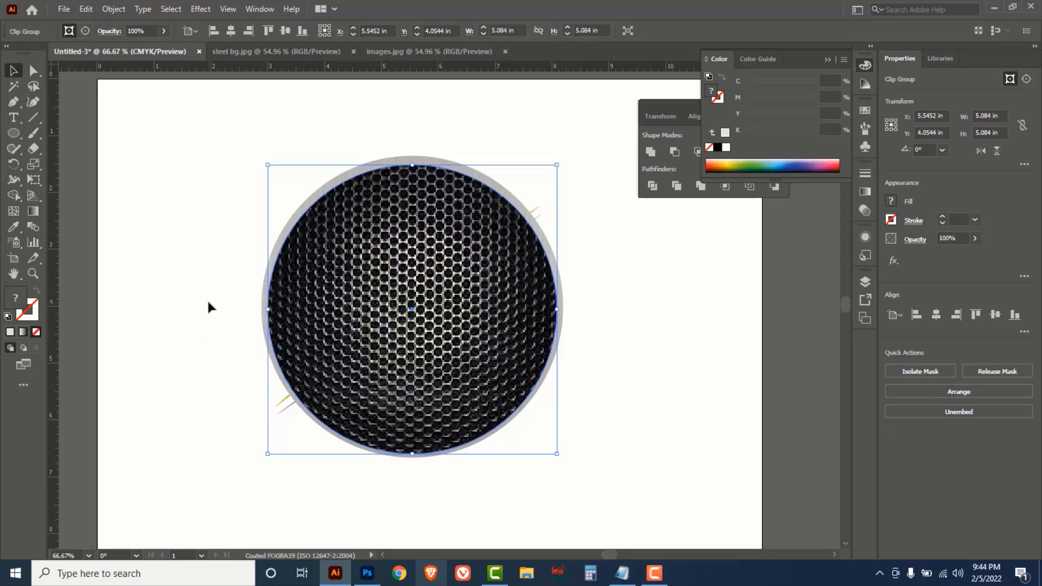
{"action": "left_click", "coordinate": [225, 306]}
Undo a trial downward move of the circular honeycomb clip group, and send the group to the back behind the SR logo
{"action": "left_click_drag", "start_coordinate": [399, 293], "coordinate": [408, 369]}
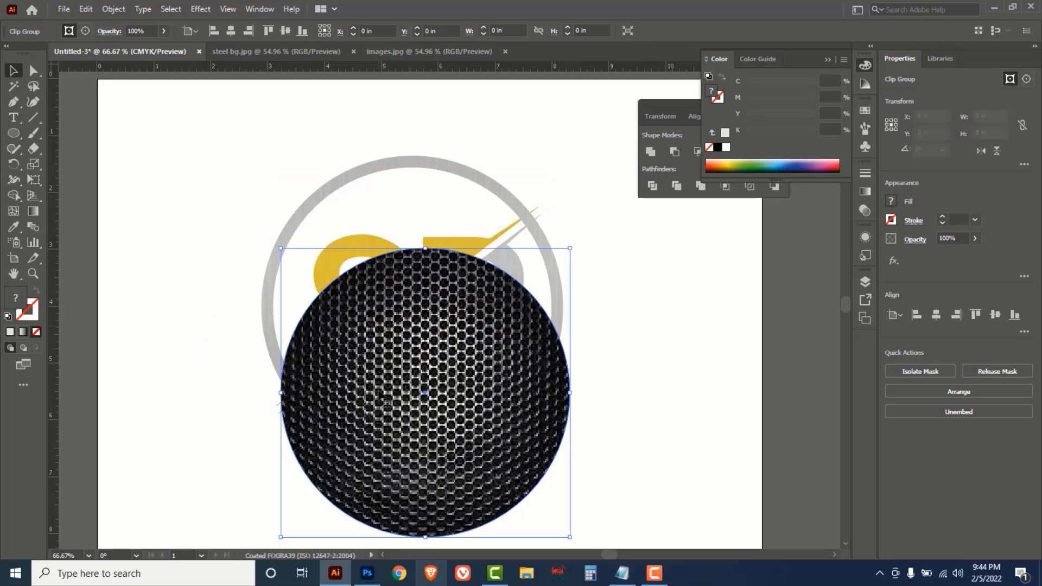
{"action": "key", "text": "ctrl+z"}
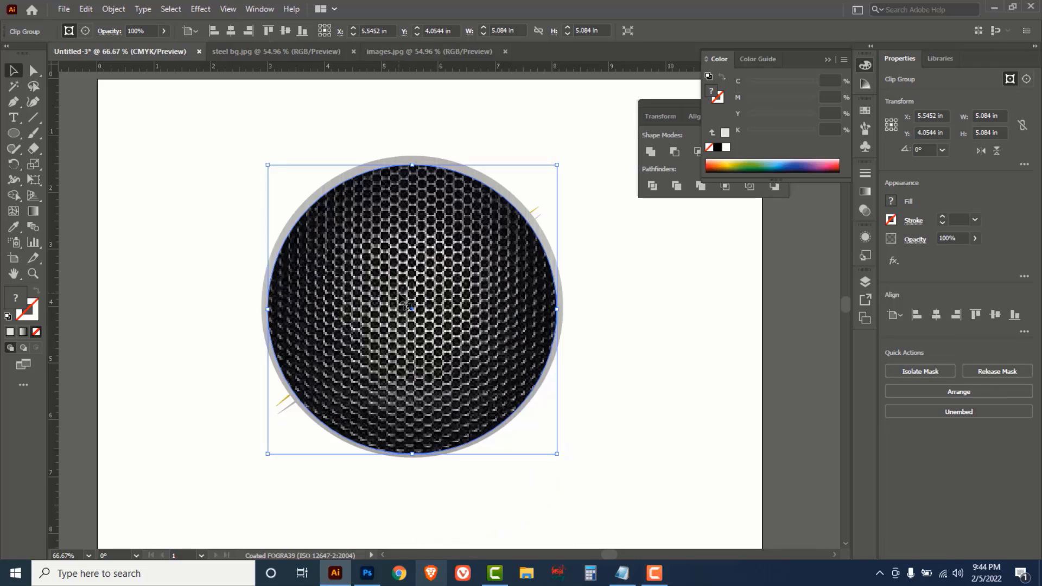
{"action": "right_click", "coordinate": [400, 296]}
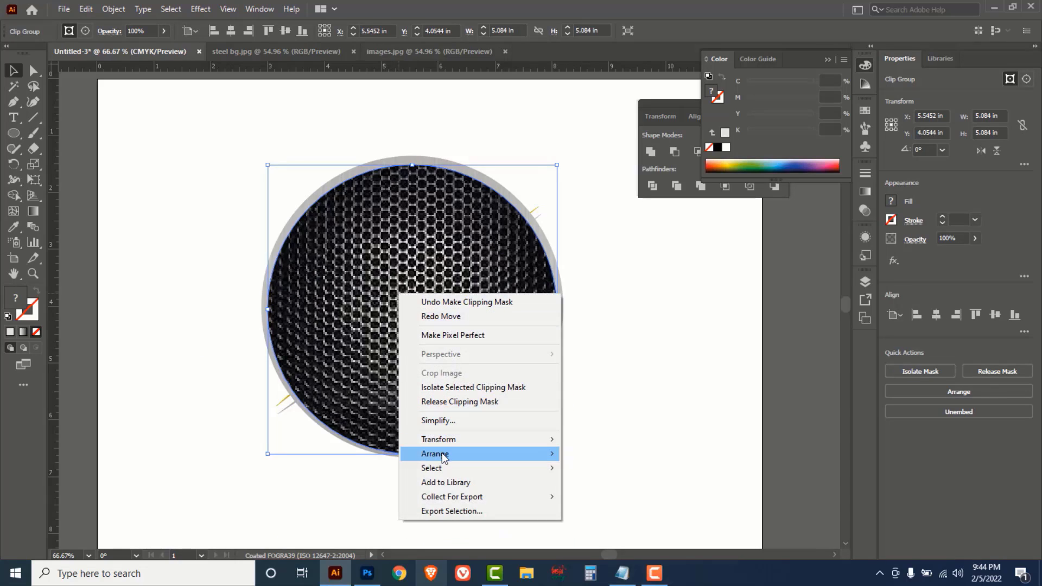
{"action": "mouse_move", "coordinate": [448, 455]}
{"action": "left_click", "coordinate": [595, 497]}
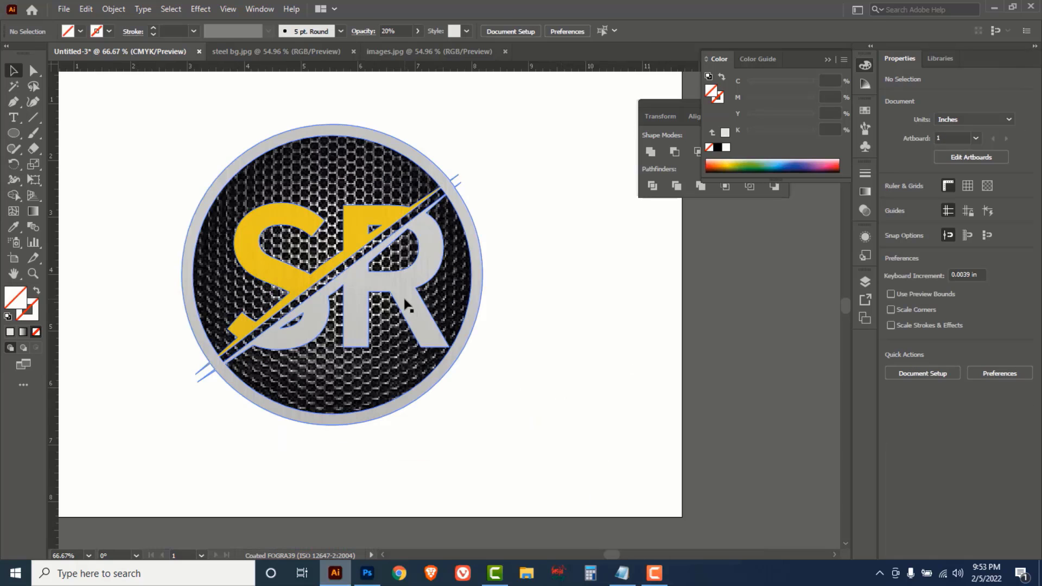
Select the steel-textured clip group, check it with a trial move that is undone, and lock it
{"action": "left_click", "coordinate": [446, 349]}
{"action": "key", "text": "ctrl+equal"}
{"action": "left_click", "coordinate": [444, 350]}
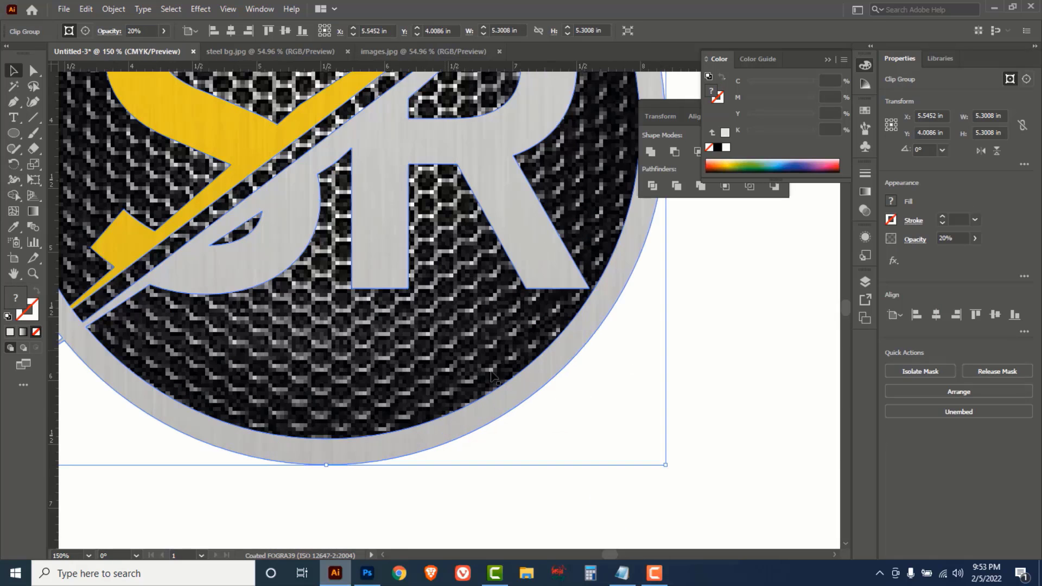
{"action": "left_click", "coordinate": [664, 410]}
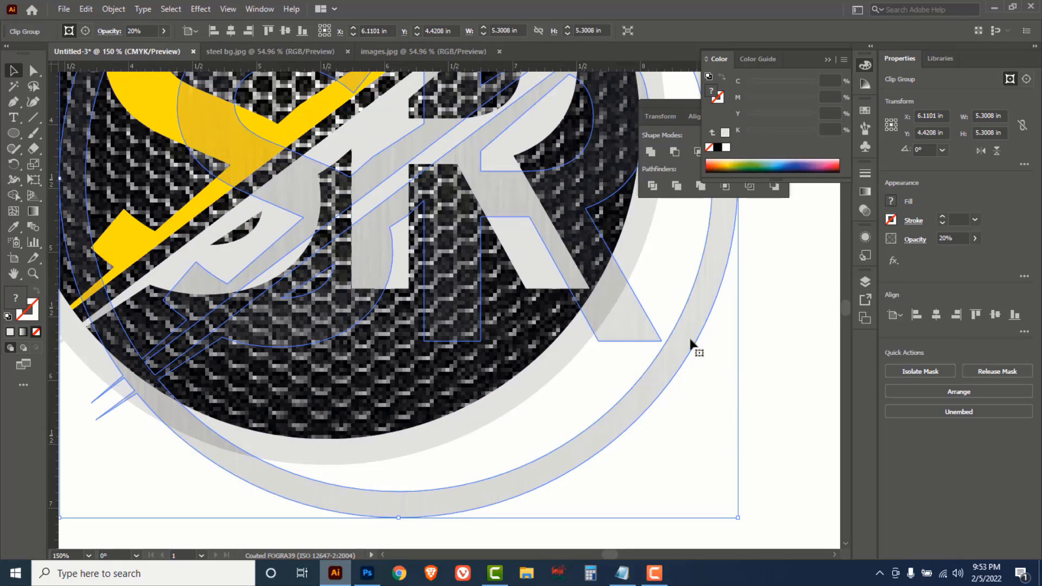
{"action": "key", "text": "ctrl+z"}
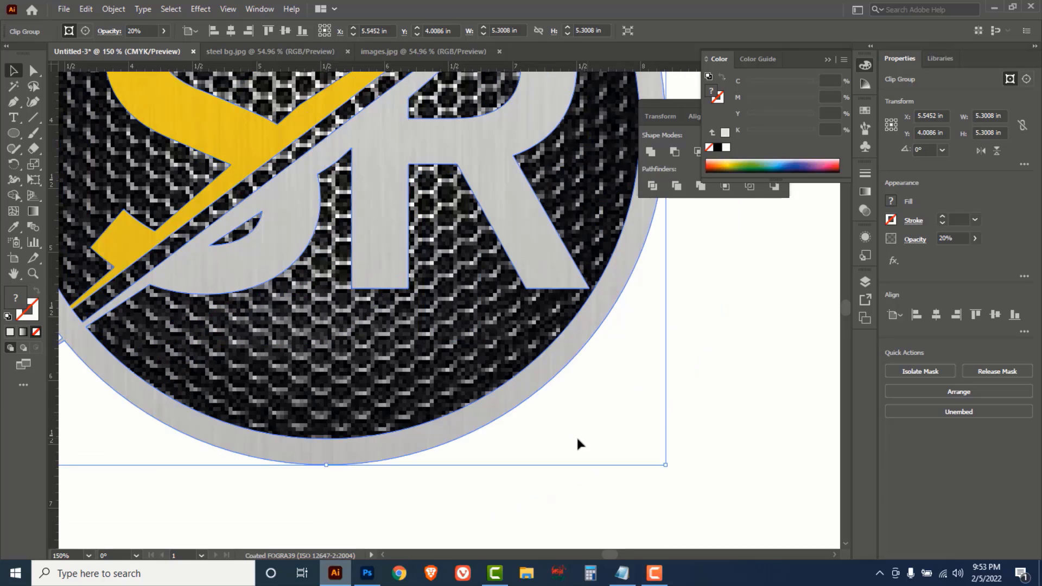
{"action": "left_click", "coordinate": [114, 9]}
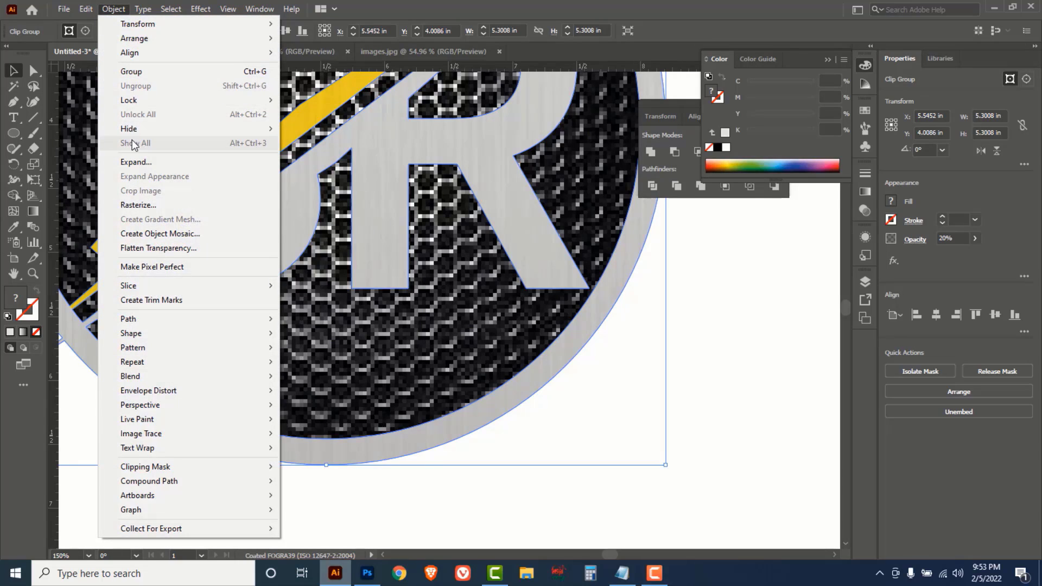
{"action": "mouse_move", "coordinate": [129, 101]}
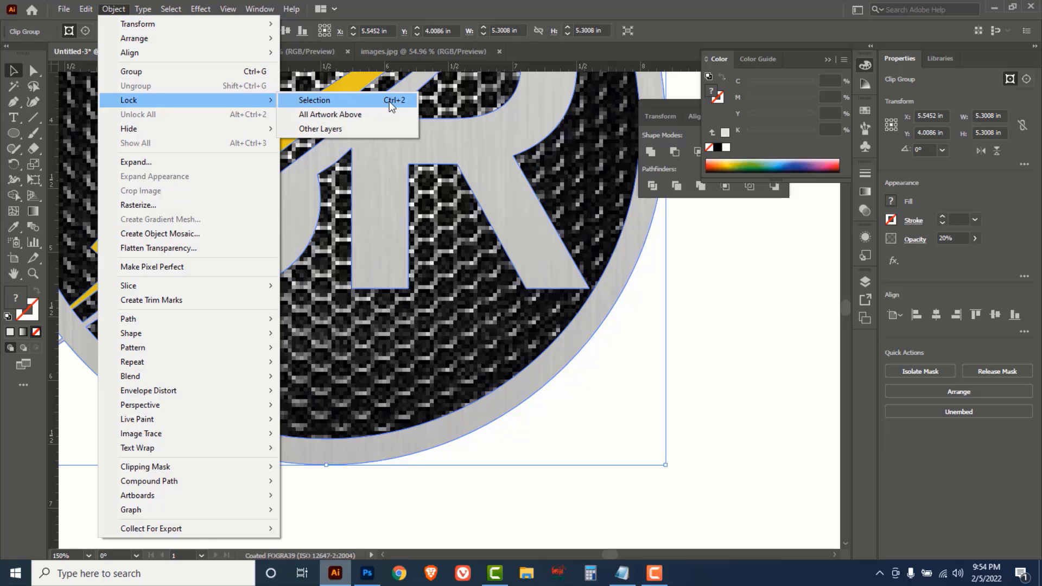
{"action": "left_click", "coordinate": [392, 101]}
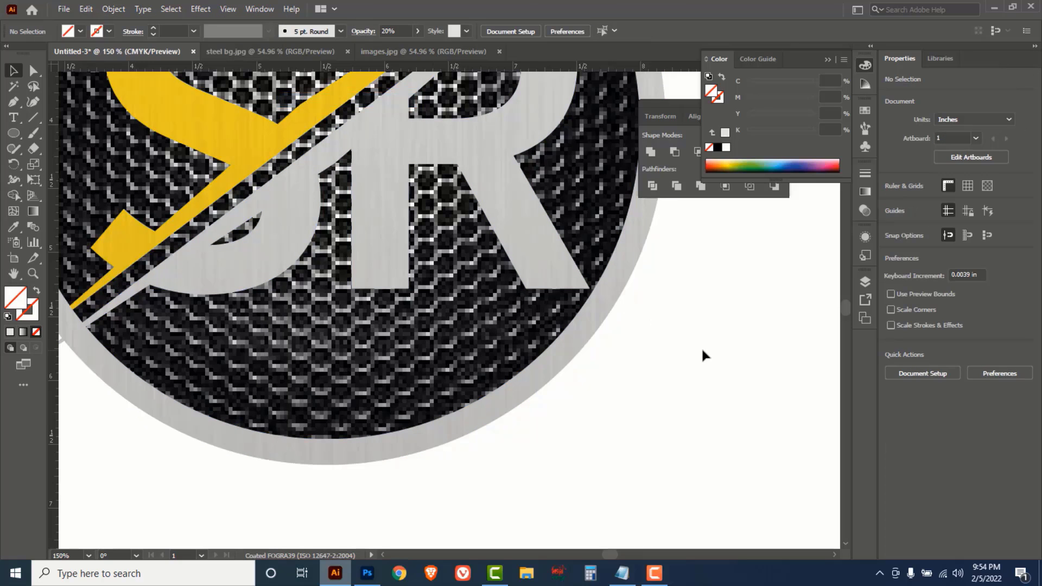
Select the yellow and gray logo group beneath the locked texture, check it by moving it aside, and undo that move
{"action": "left_click_drag", "start_coordinate": [279, 213], "coordinate": [444, 389]}
{"action": "key", "text": "space"}
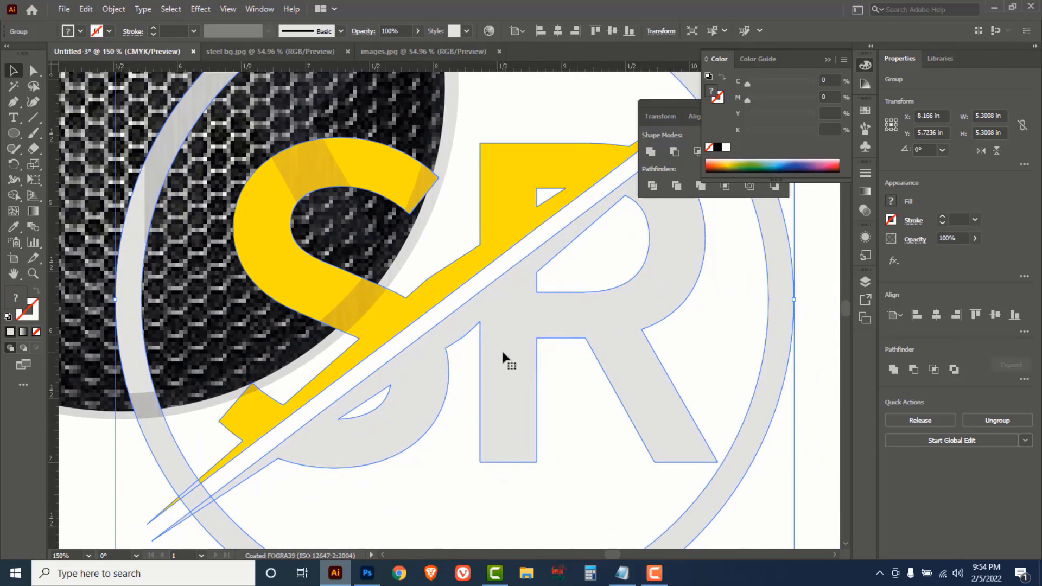
{"action": "key", "text": "ctrl"}
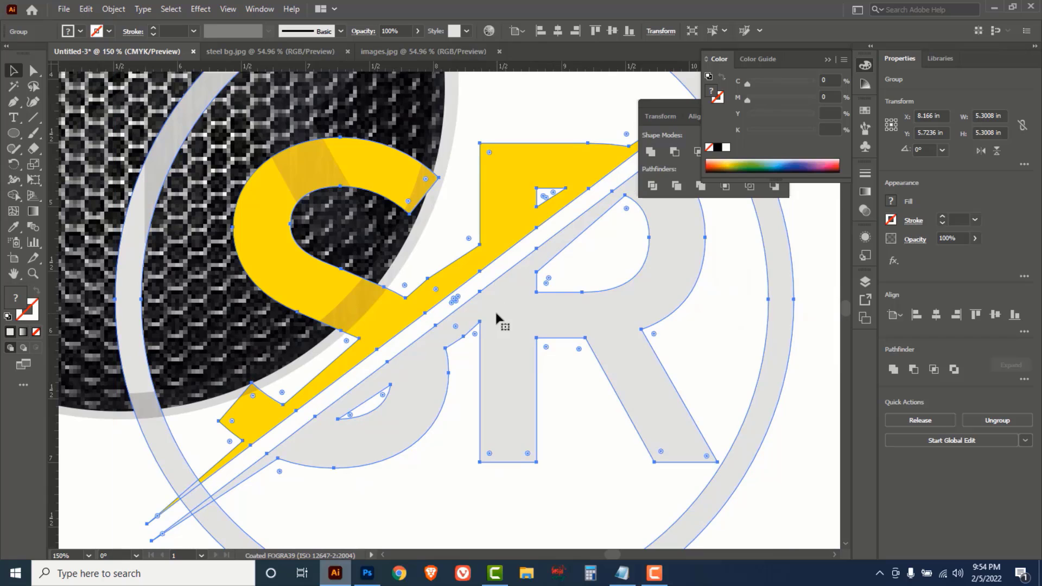
{"action": "key", "text": "ctrl+z"}
{"action": "key", "text": "space"}
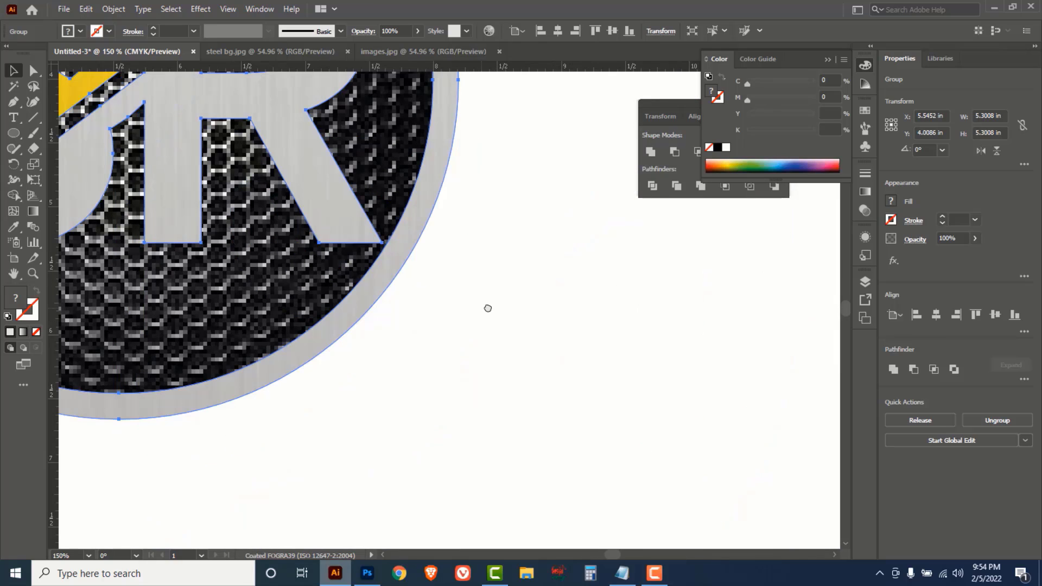
Apply a Multiply Drop Shadow to the yellow and gray logo group with 80% opacity, 0.0972 in offsets and 0.0694 in blur, and deselect it
{"action": "left_click_drag", "start_coordinate": [472, 313], "coordinate": [659, 455]}
{"action": "left_click_drag", "start_coordinate": [369, 322], "coordinate": [482, 414]}
{"action": "left_click_drag", "start_coordinate": [383, 344], "coordinate": [503, 457]}
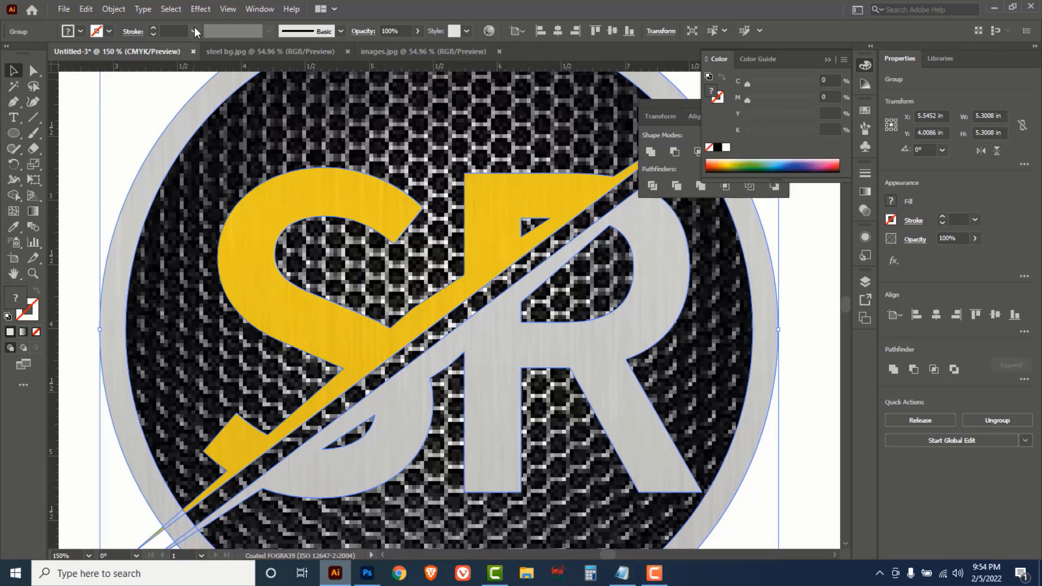
{"action": "left_click", "coordinate": [197, 12]}
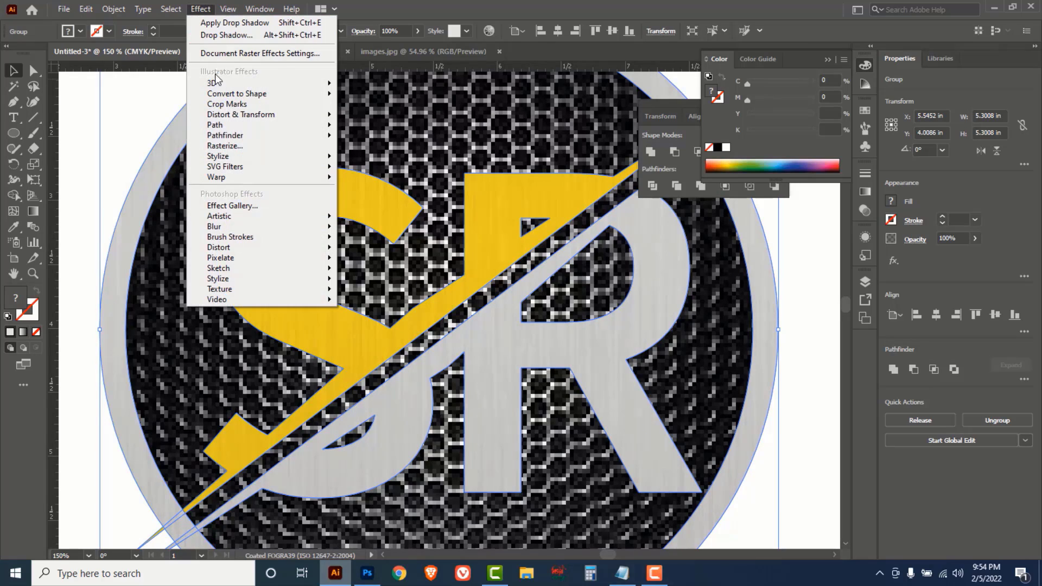
{"action": "mouse_move", "coordinate": [240, 159]}
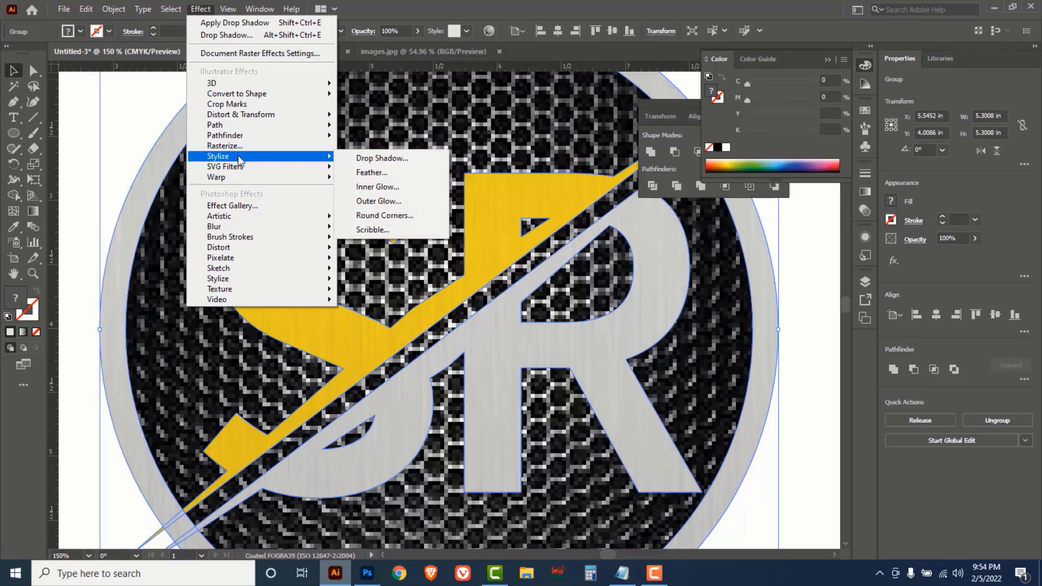
{"action": "left_click", "coordinate": [383, 158]}
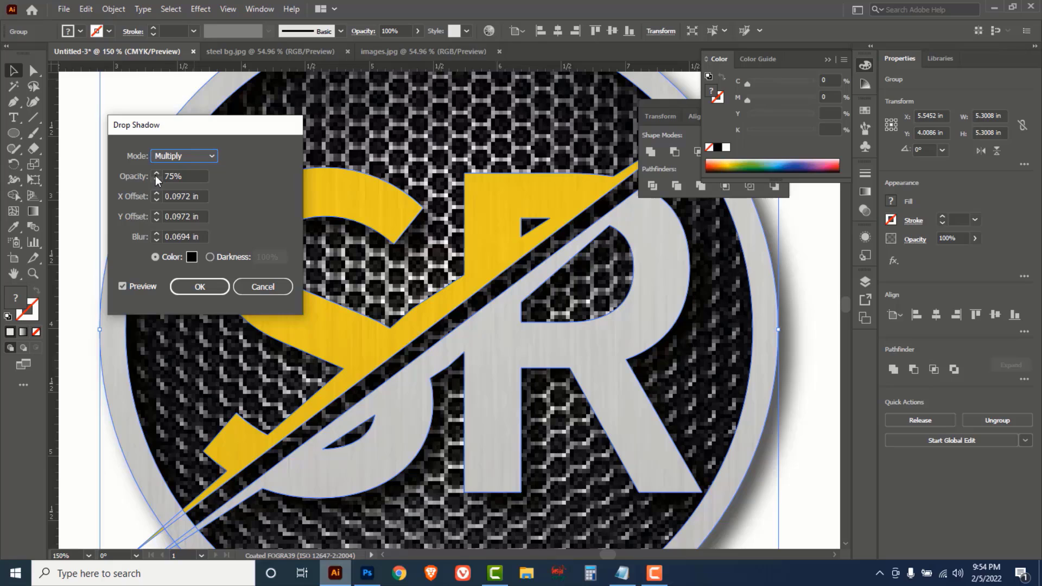
{"action": "key", "text": "Tab"}
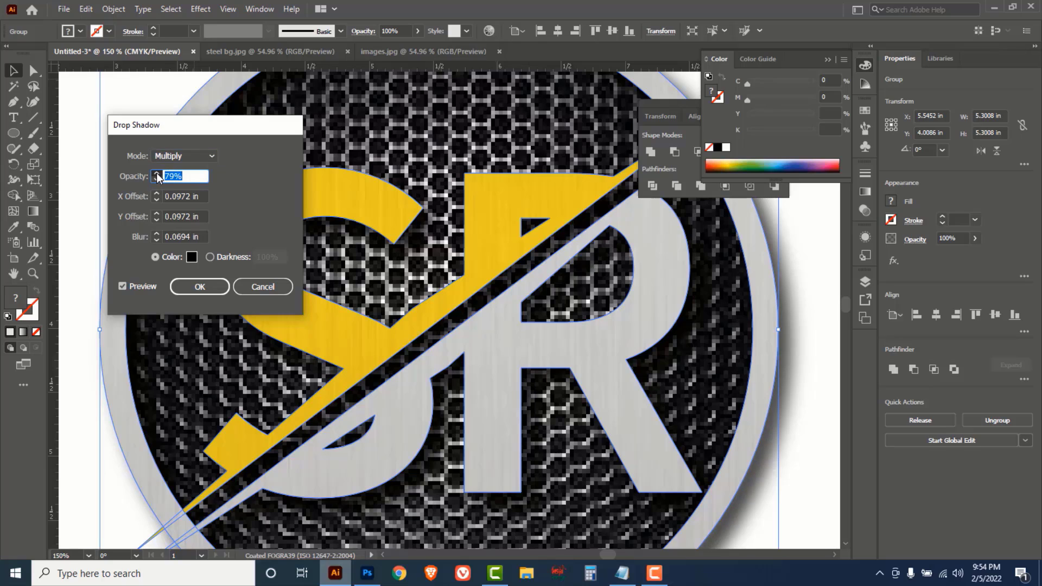
{"action": "left_click", "coordinate": [156, 173]}
{"action": "left_click", "coordinate": [199, 288]}
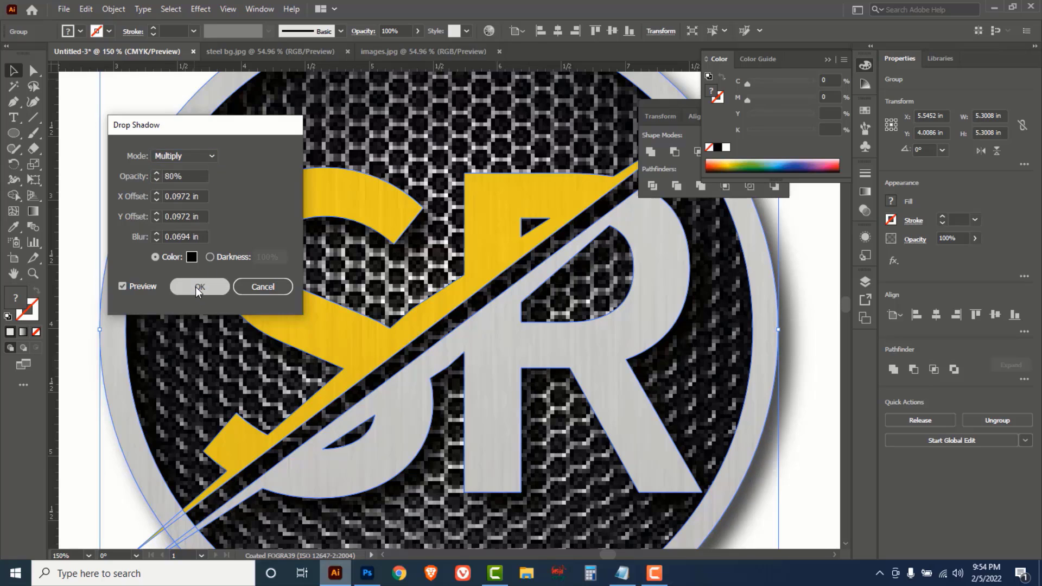
{"action": "key", "text": "ctrl+minus"}
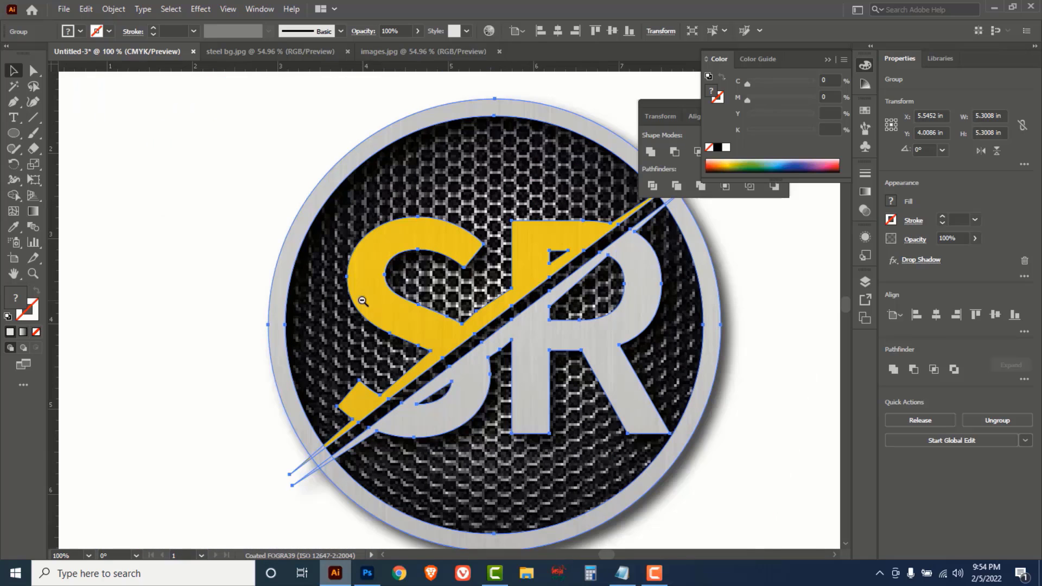
{"action": "left_click_drag", "start_coordinate": [592, 343], "coordinate": [428, 307]}
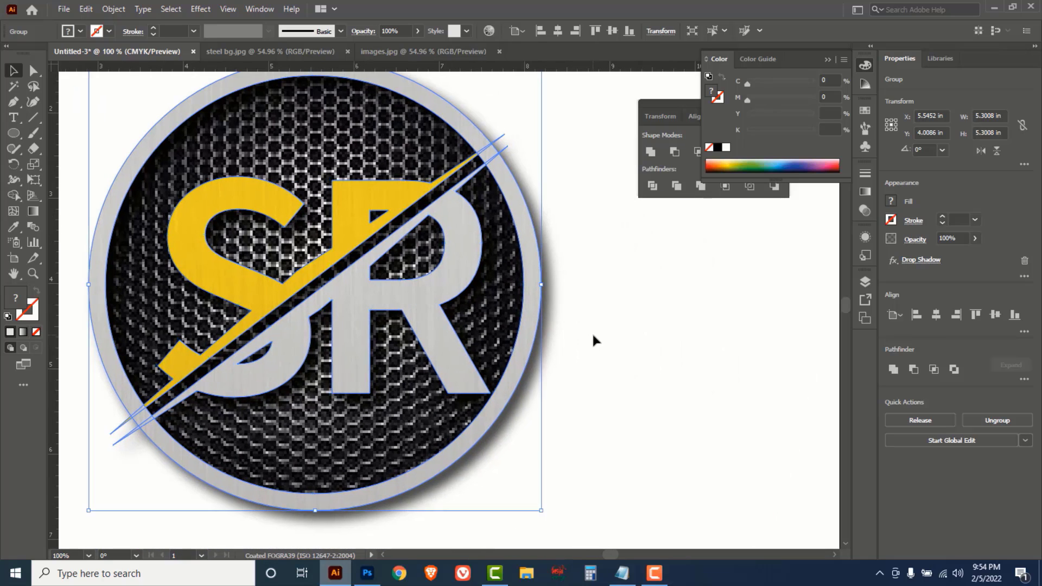
{"action": "left_click", "coordinate": [636, 354]}
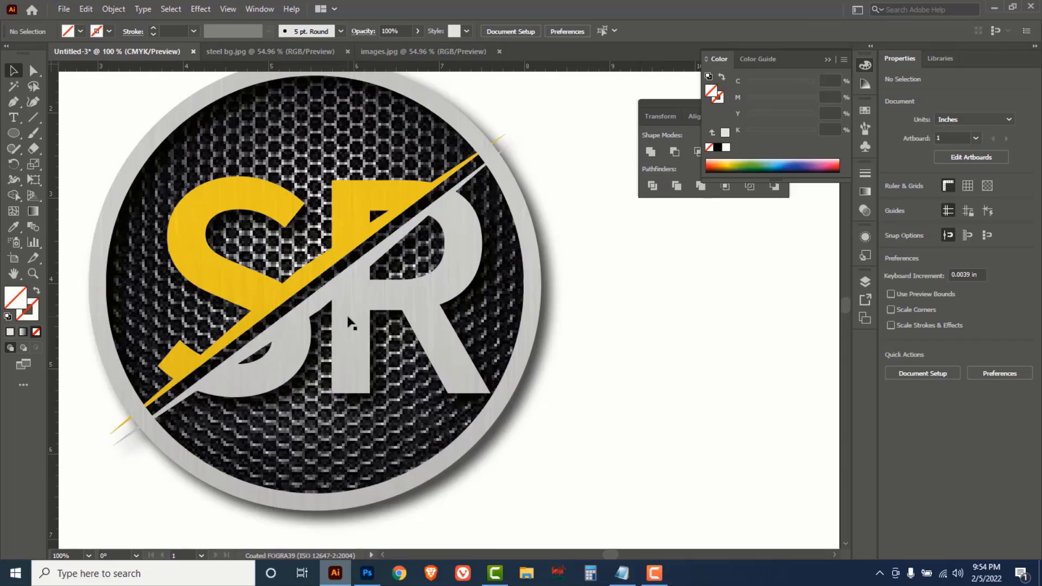
Unlock all objects, reduce the steel-textured clip group's opacity to 13%, and deselect it
{"action": "left_click", "coordinate": [112, 10]}
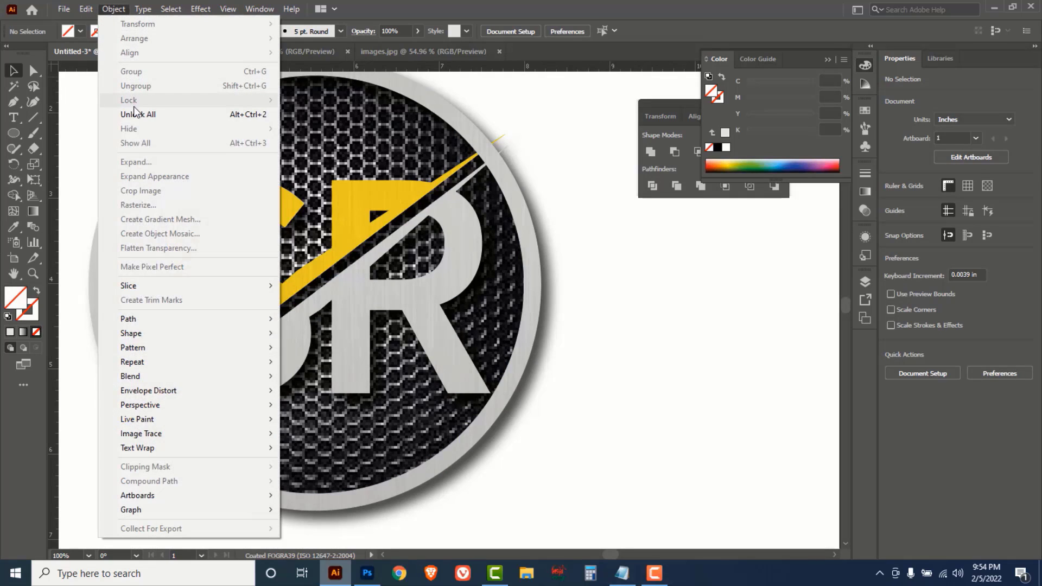
{"action": "left_click", "coordinate": [251, 115]}
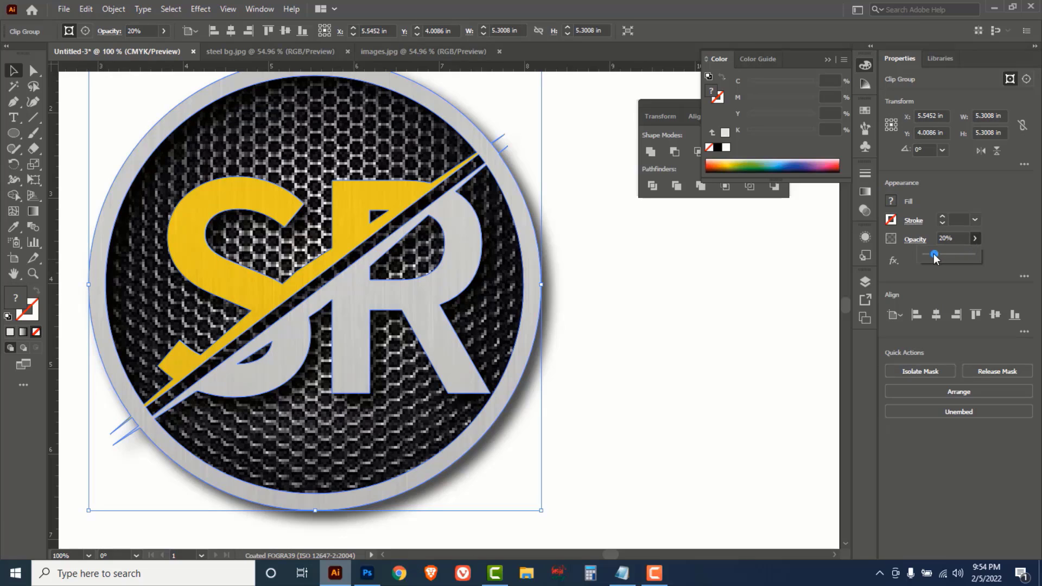
{"action": "left_click_drag", "start_coordinate": [933, 257], "coordinate": [931, 259]}
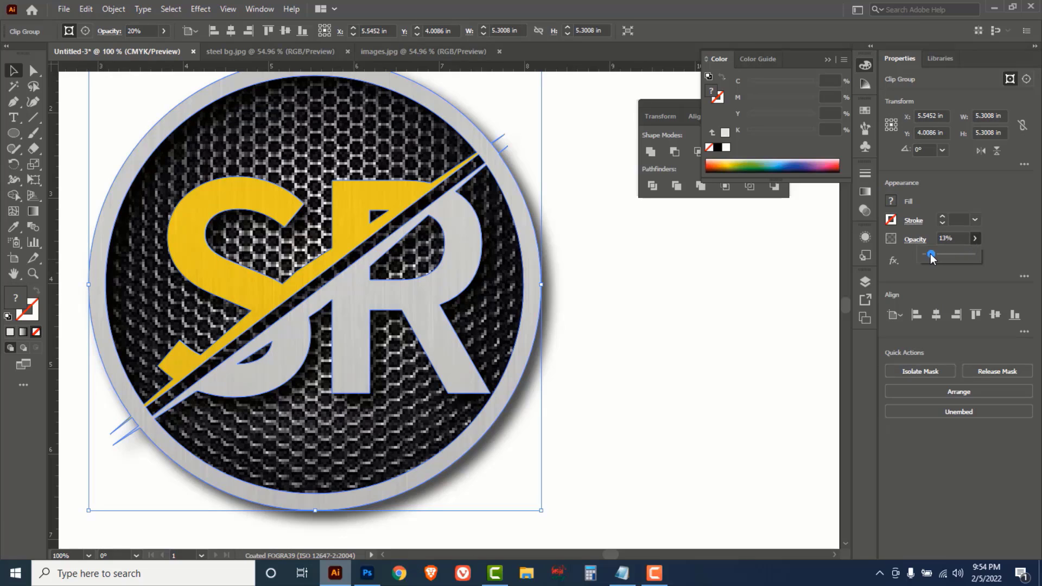
{"action": "left_click", "coordinate": [657, 278]}
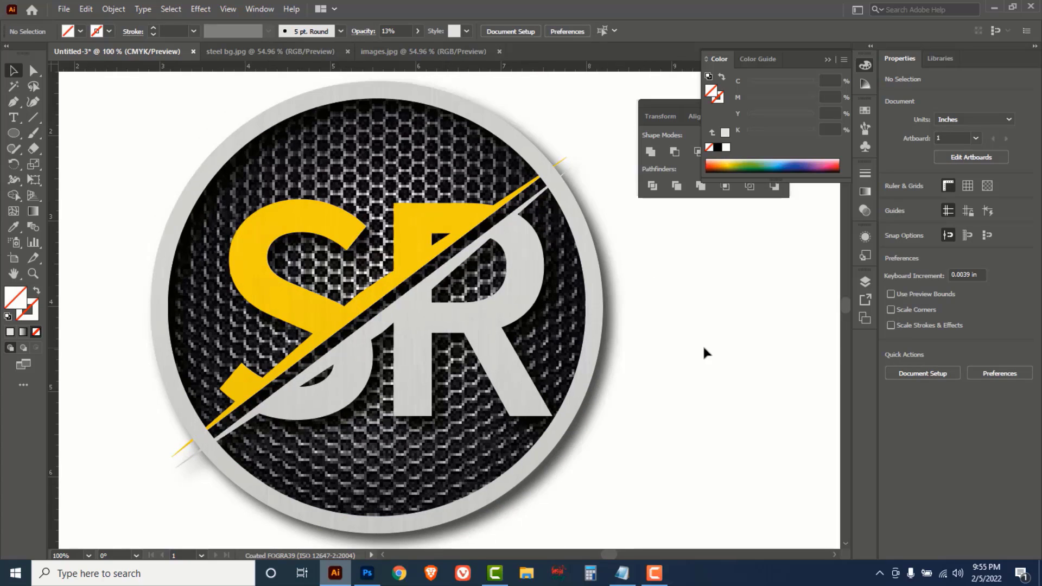
Save the document in the sr logo folder as Untitled-3 in Adobe Illustrator format, with version Illustrator 2020
{"action": "left_click", "coordinate": [703, 345], "text": "ctrl+alt"}
{"action": "left_click_drag", "start_coordinate": [325, 332], "coordinate": [484, 382]}
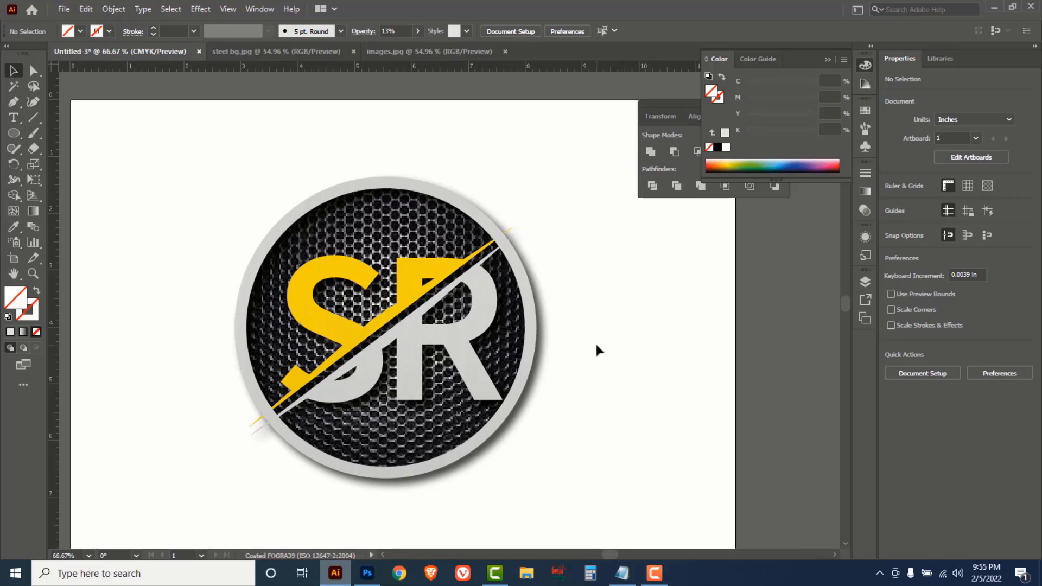
{"action": "left_click", "coordinate": [64, 10]}
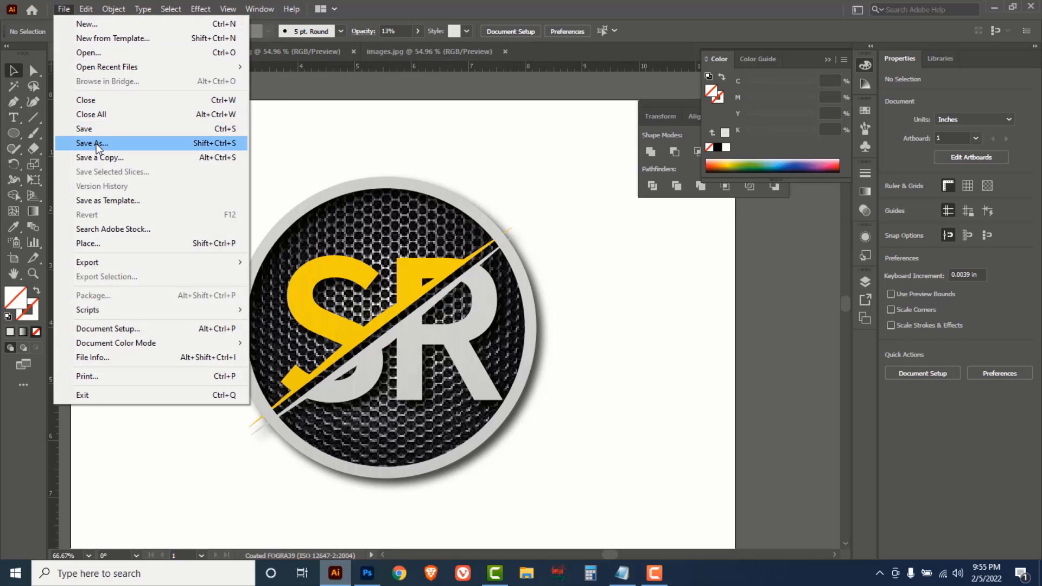
{"action": "left_click", "coordinate": [96, 129]}
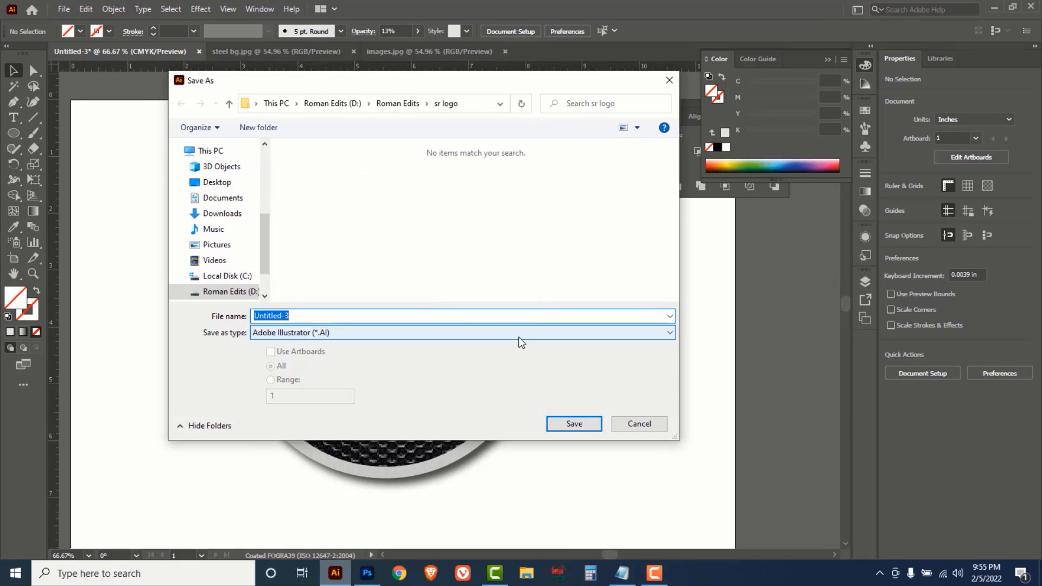
{"action": "left_click", "coordinate": [332, 332]}
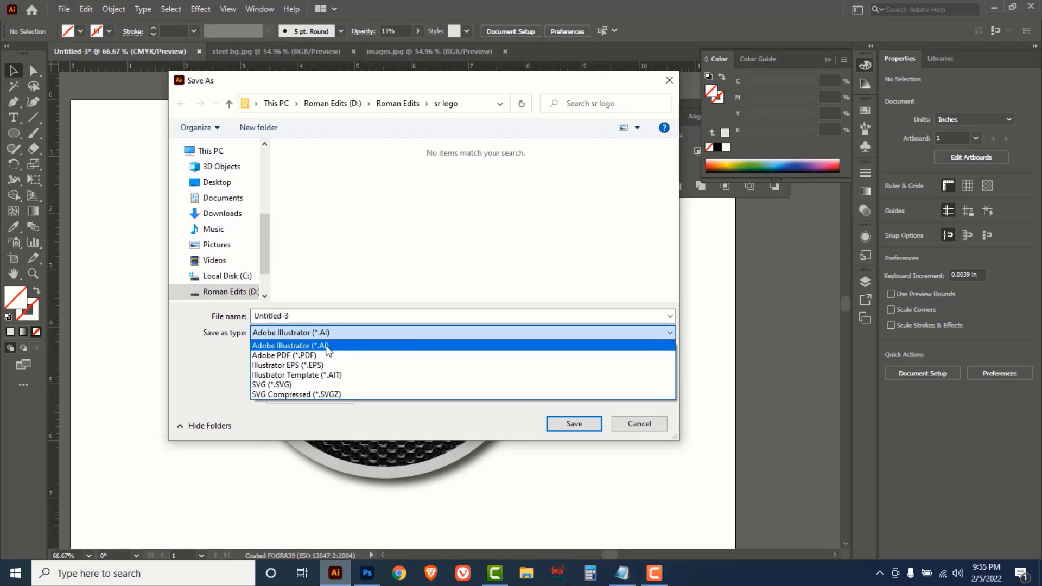
{"action": "left_click", "coordinate": [326, 346]}
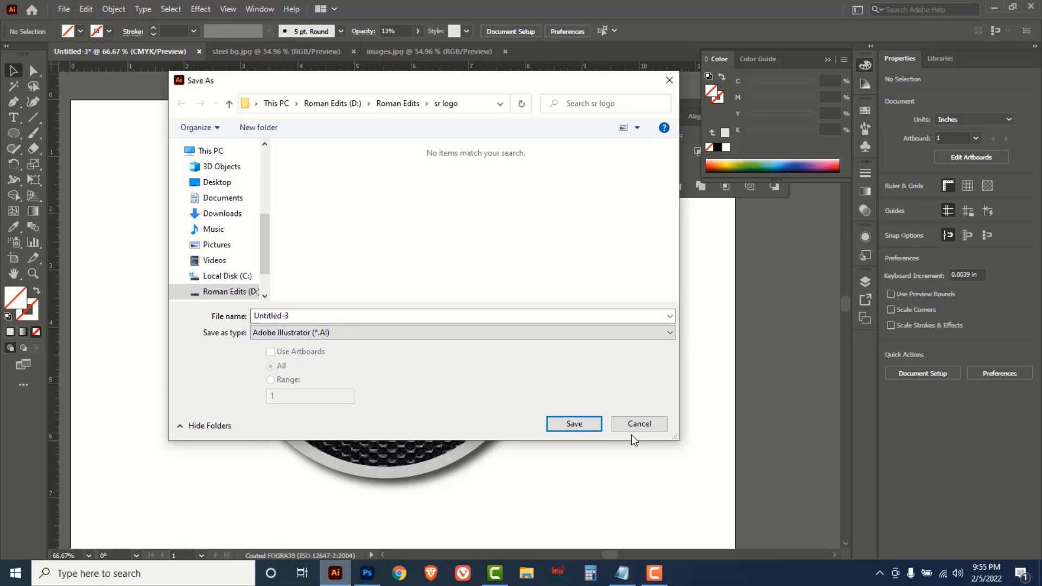
{"action": "left_click", "coordinate": [573, 424]}
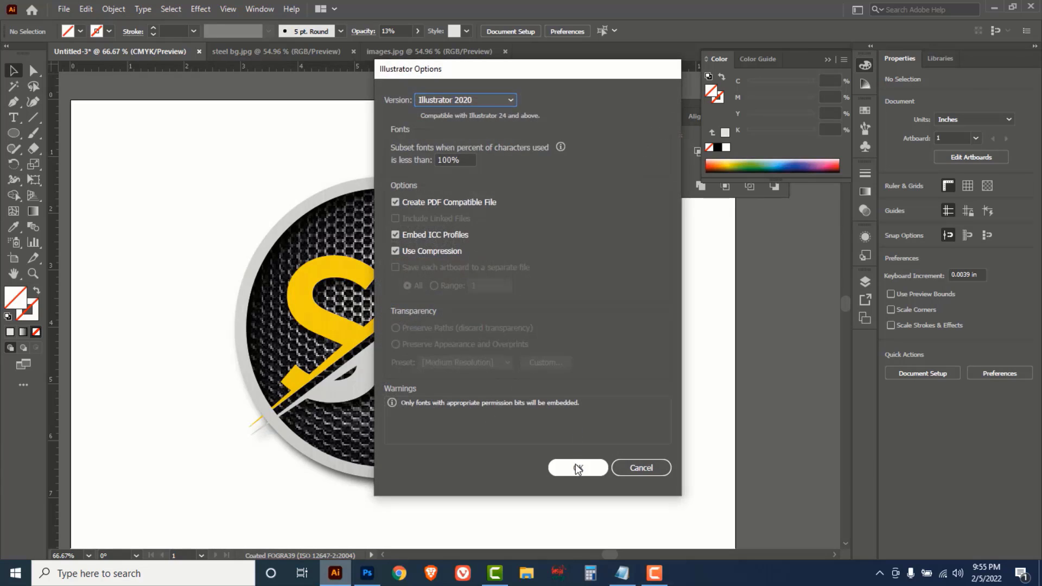
{"action": "left_click", "coordinate": [578, 468]}
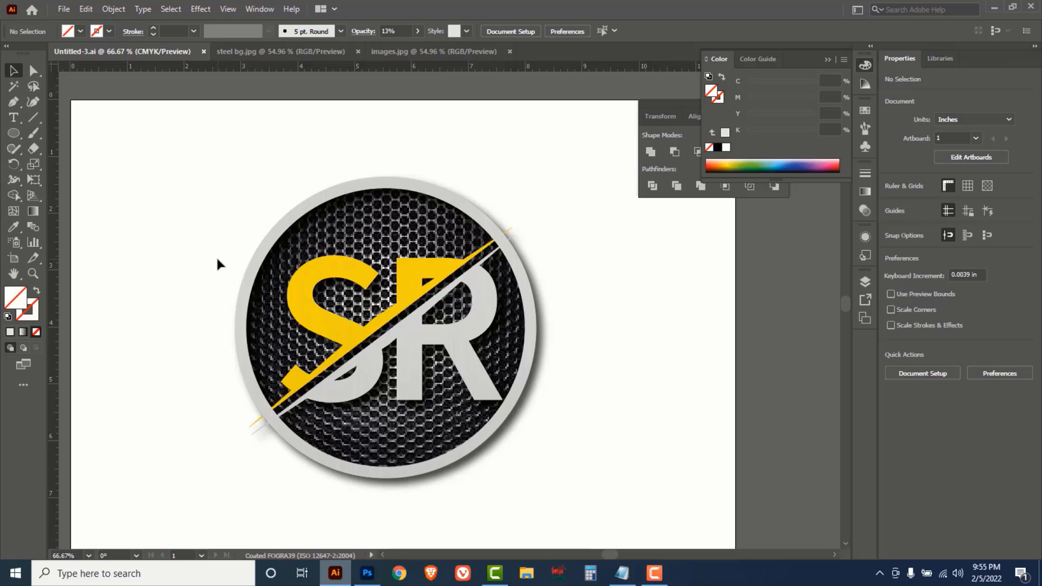
Edit the artboard and shrink it around the circular logo to about 6.61 by 6.42 in
{"action": "left_click", "coordinate": [64, 10]}
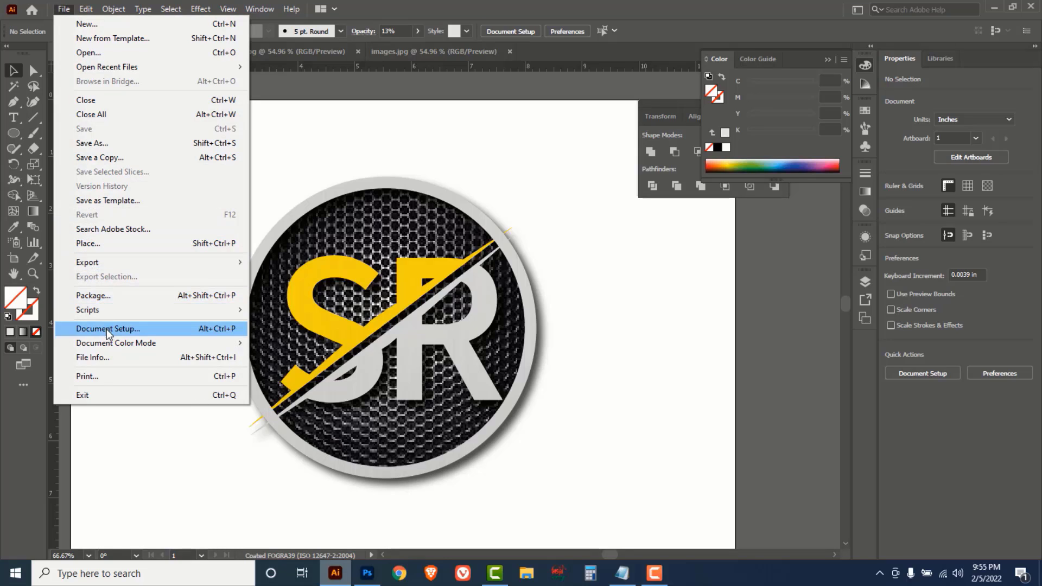
{"action": "left_click", "coordinate": [130, 328]}
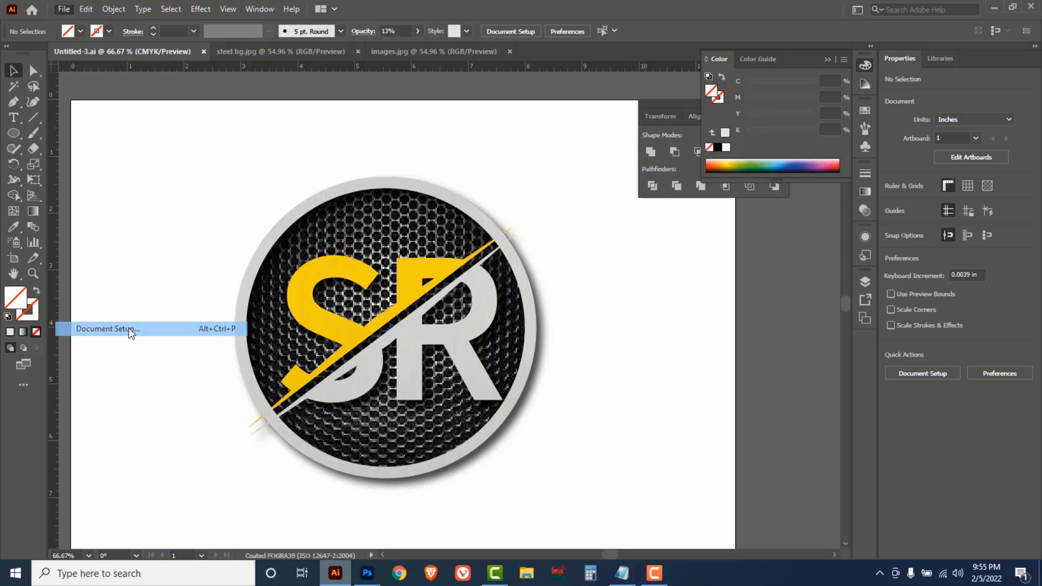
{"action": "left_click", "coordinate": [617, 180]}
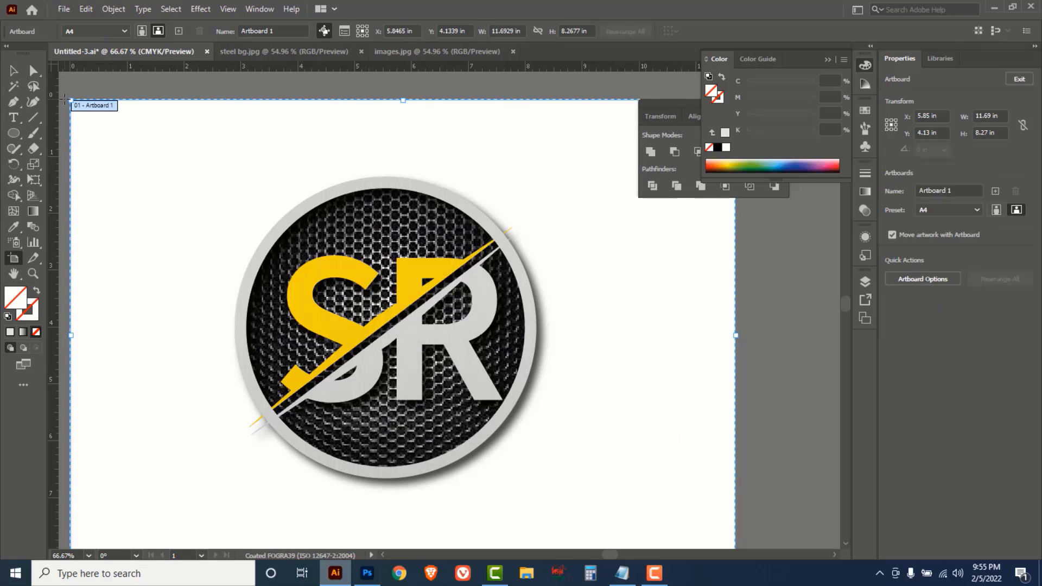
{"action": "left_click_drag", "start_coordinate": [71, 102], "coordinate": [196, 148]}
{"action": "scroll", "coordinate": [629, 384], "scroll_direction": "down", "scroll_amount": 1}
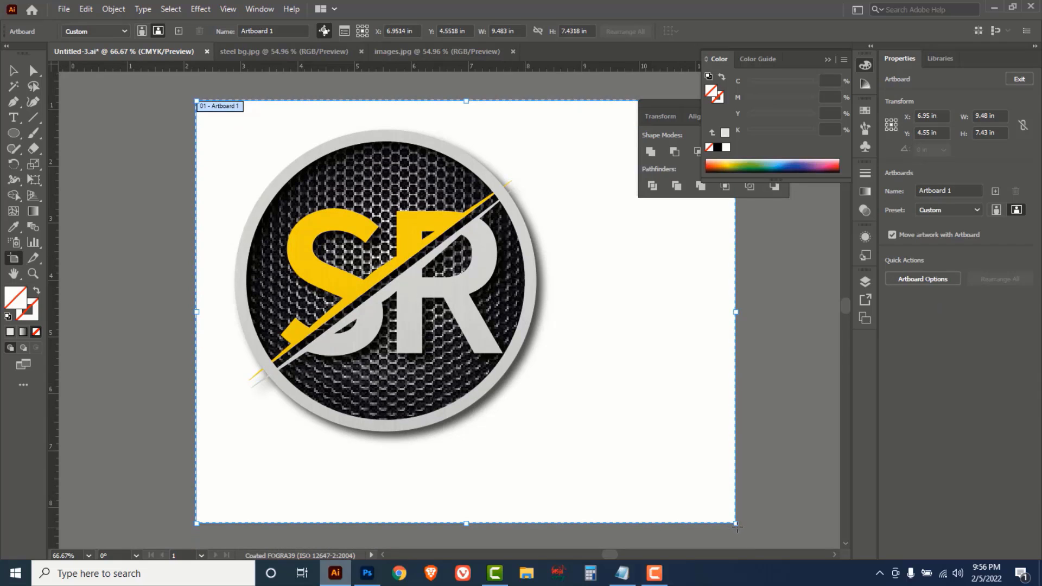
{"action": "left_click_drag", "start_coordinate": [736, 525], "coordinate": [572, 466]}
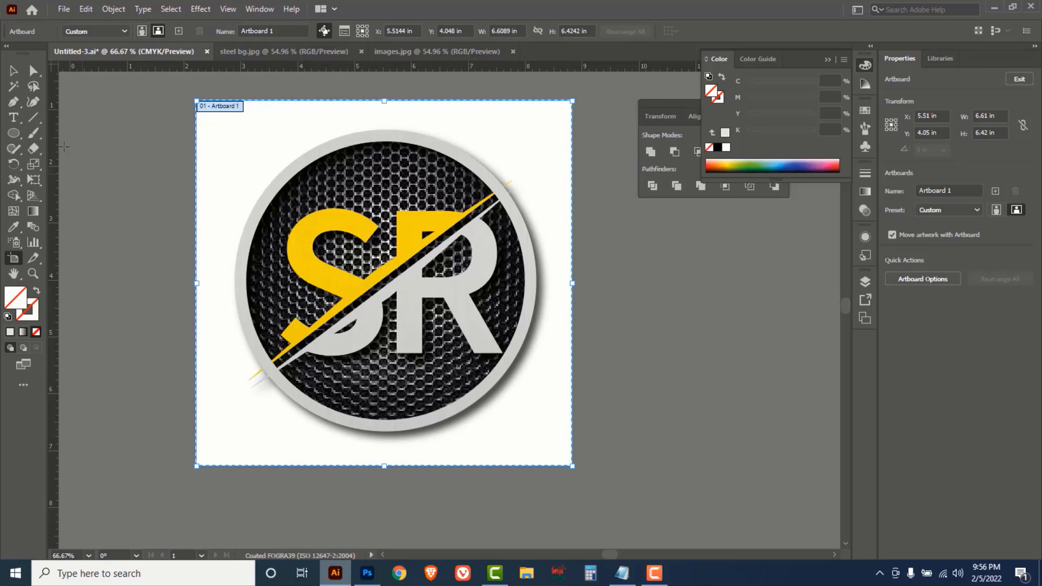
Export the logo to the sr logo folder as a CMYK JPEG named SR LOGO, at maximum quality 10 and 300 ppi
{"action": "left_click", "coordinate": [64, 9]}
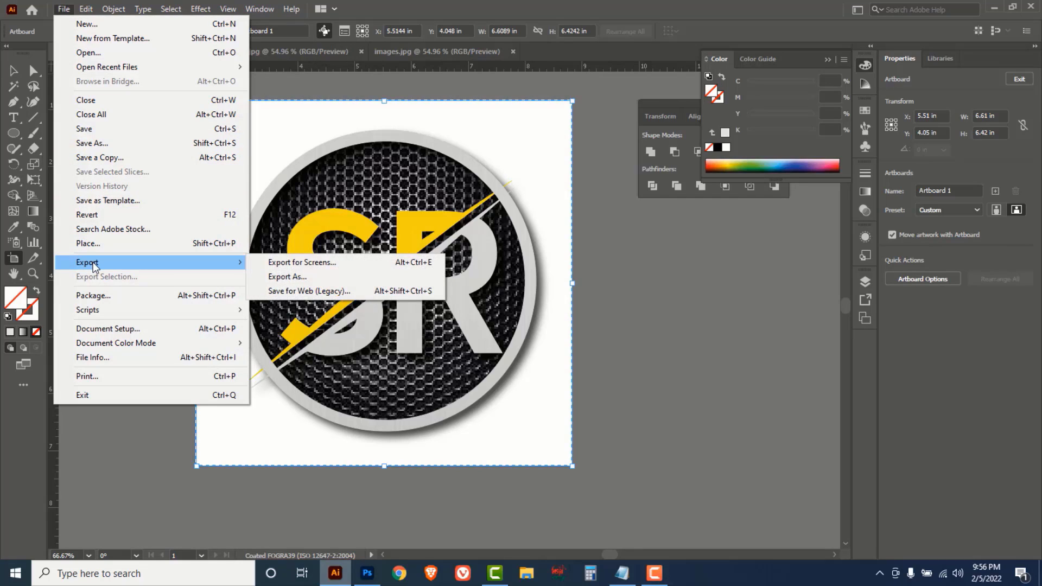
{"action": "mouse_move", "coordinate": [232, 264]}
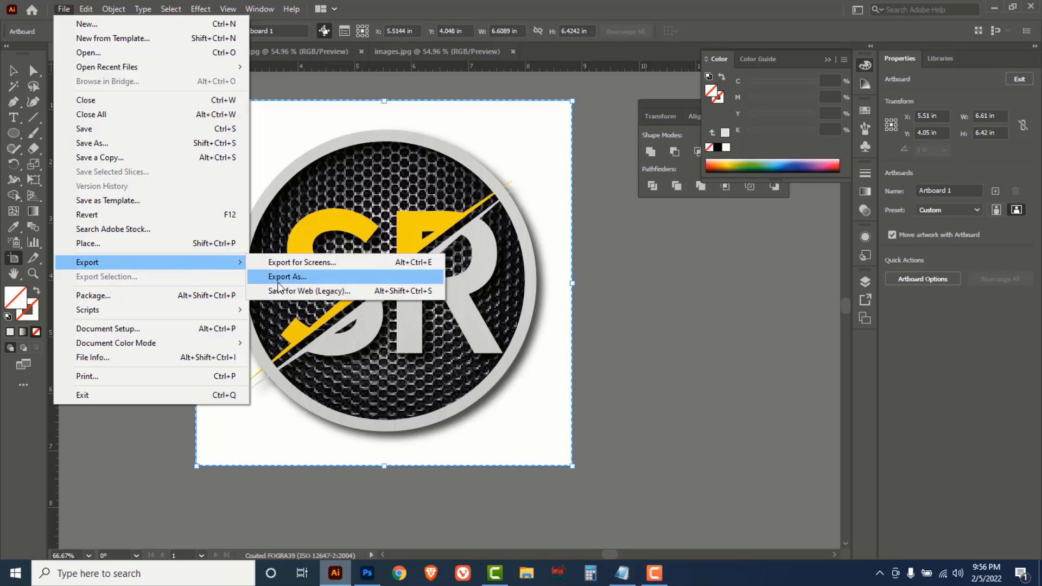
{"action": "left_click", "coordinate": [295, 278]}
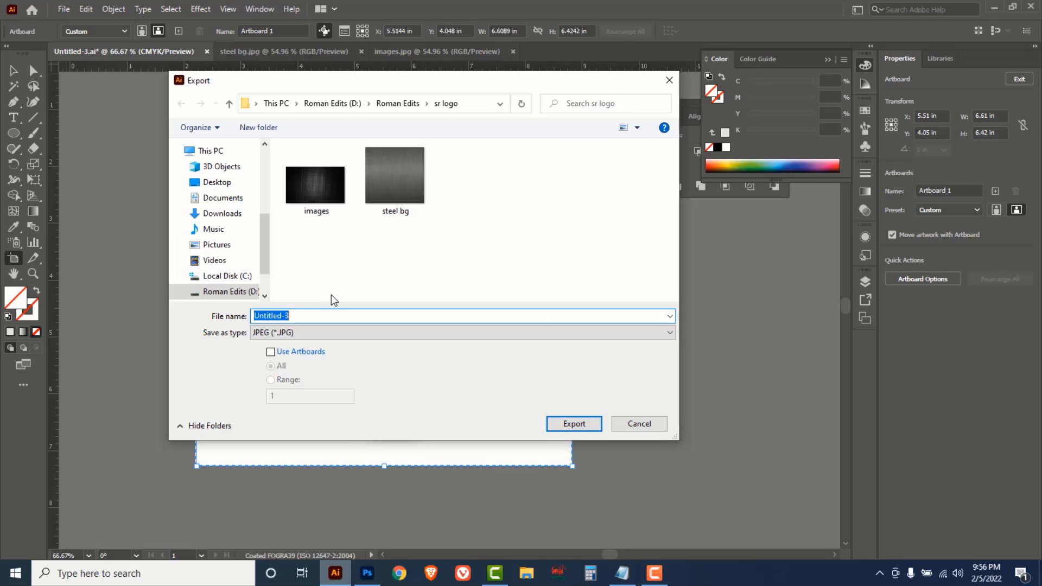
{"action": "type", "text": "SR LOGO"}
{"action": "left_click", "coordinate": [573, 422]}
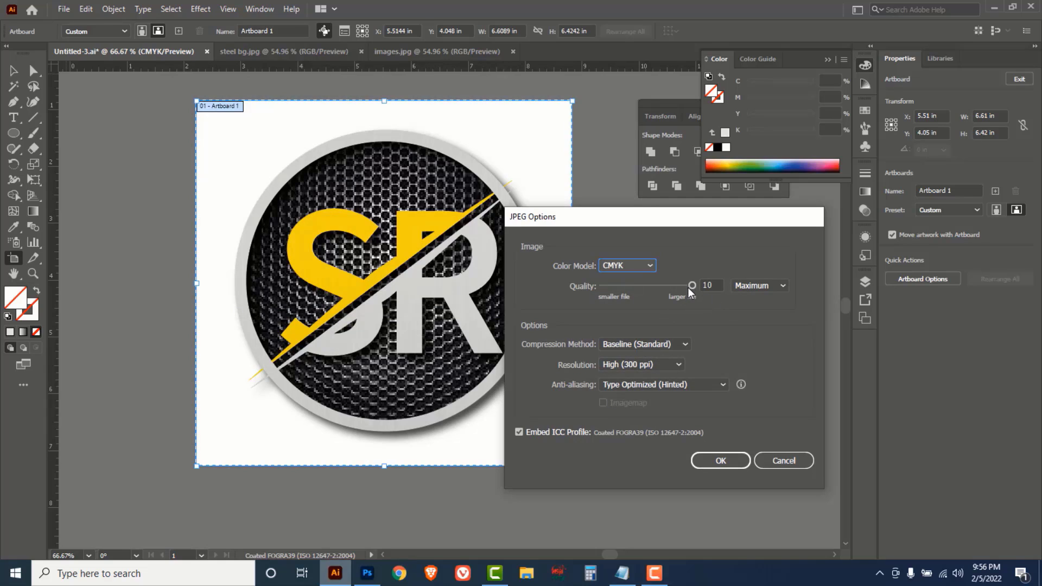
{"action": "mouse_move", "coordinate": [689, 286]}
{"action": "left_mouse_down"}
{"action": "mouse_move", "coordinate": [667, 290]}
{"action": "mouse_move", "coordinate": [700, 291]}
{"action": "left_mouse_up"}
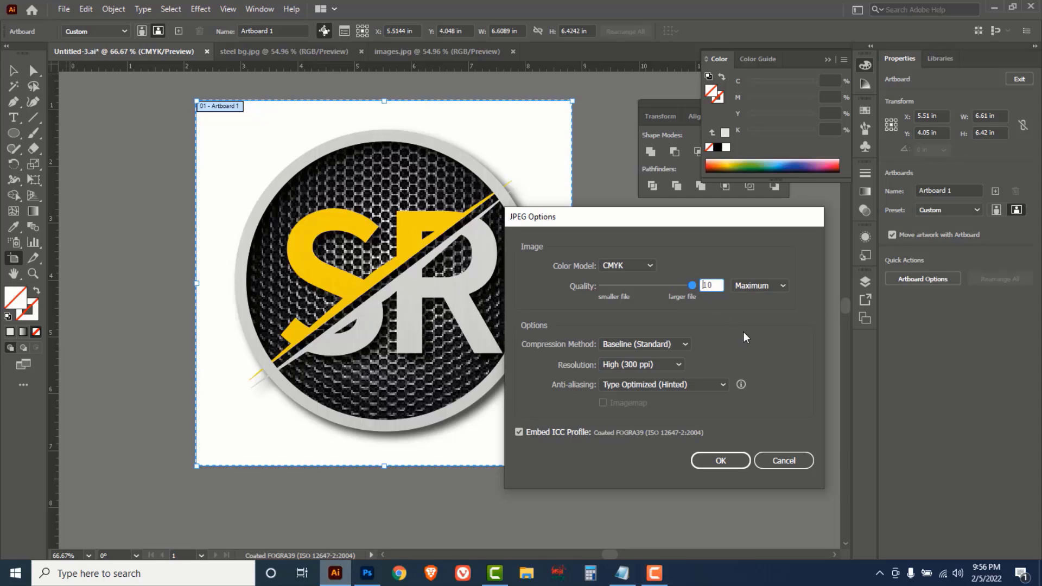
{"action": "left_click", "coordinate": [724, 459]}
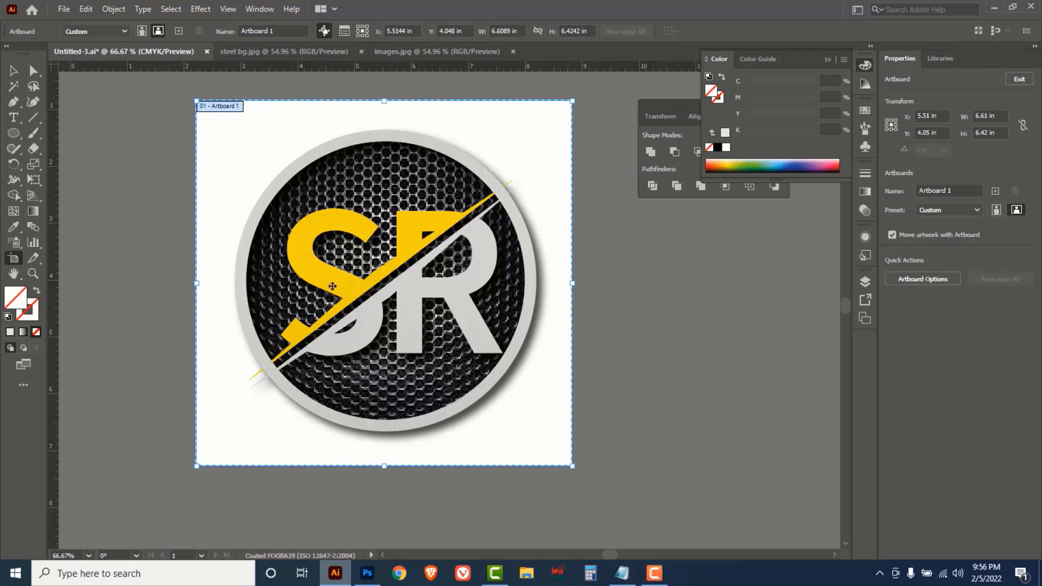
Leave artboard editing and view the exported SR LOGO image in Photos from the file-opening dialog
{"action": "left_click", "coordinate": [14, 71]}
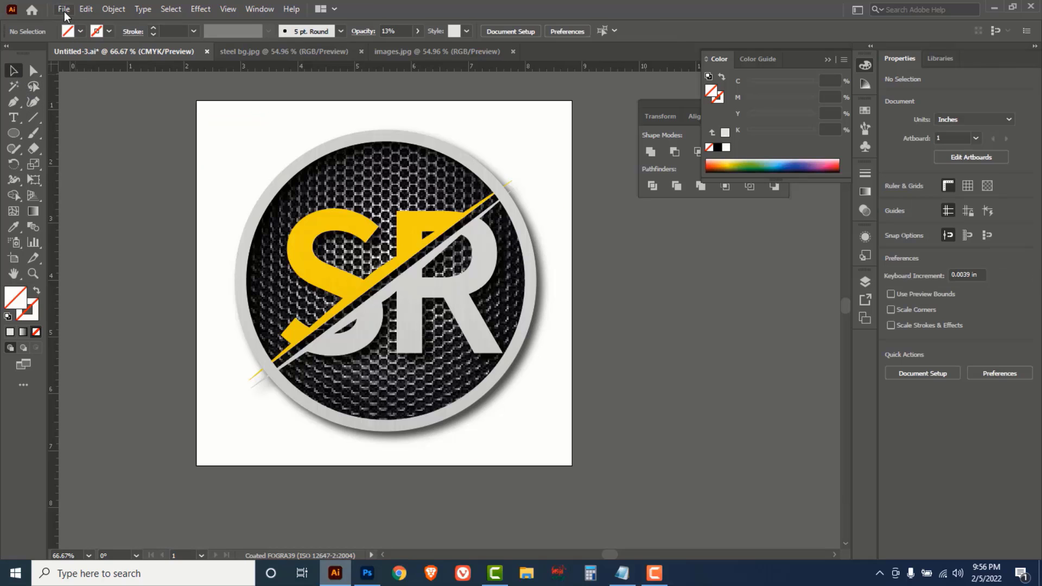
{"action": "left_click", "coordinate": [64, 10]}
{"action": "left_click", "coordinate": [83, 54]}
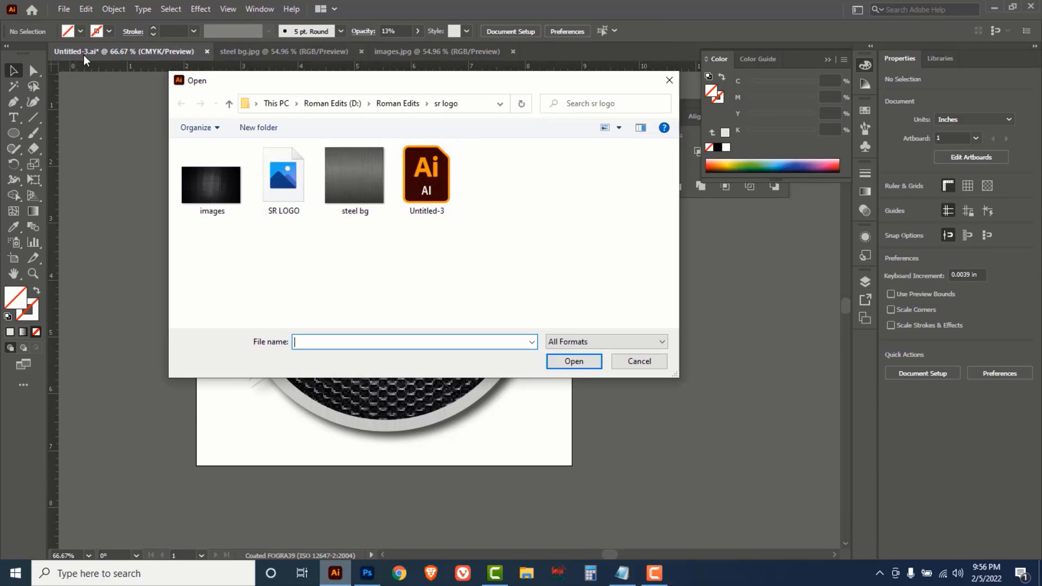
{"action": "left_click", "coordinate": [334, 277]}
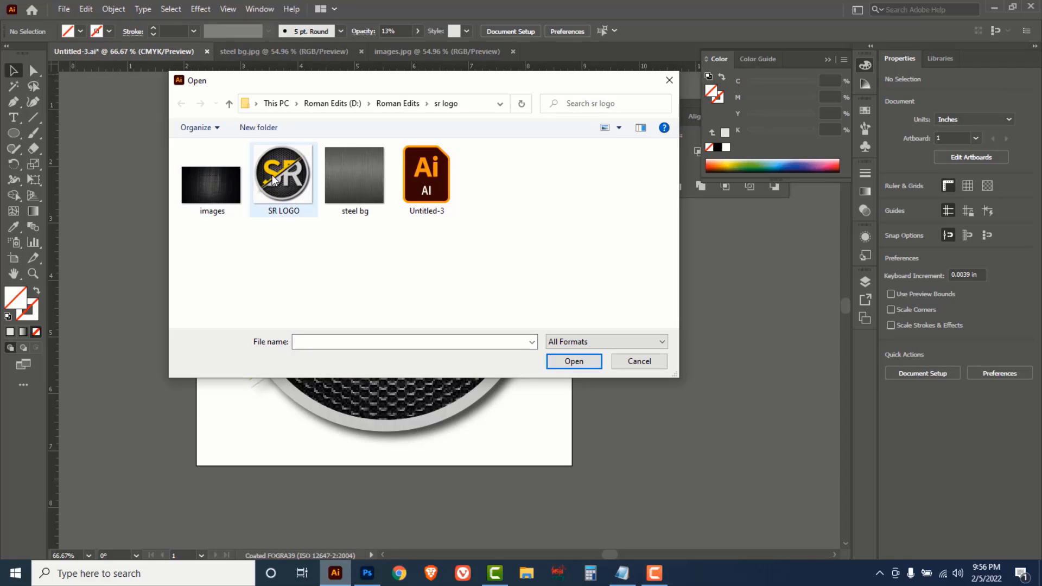
{"action": "right_click", "coordinate": [273, 166]}
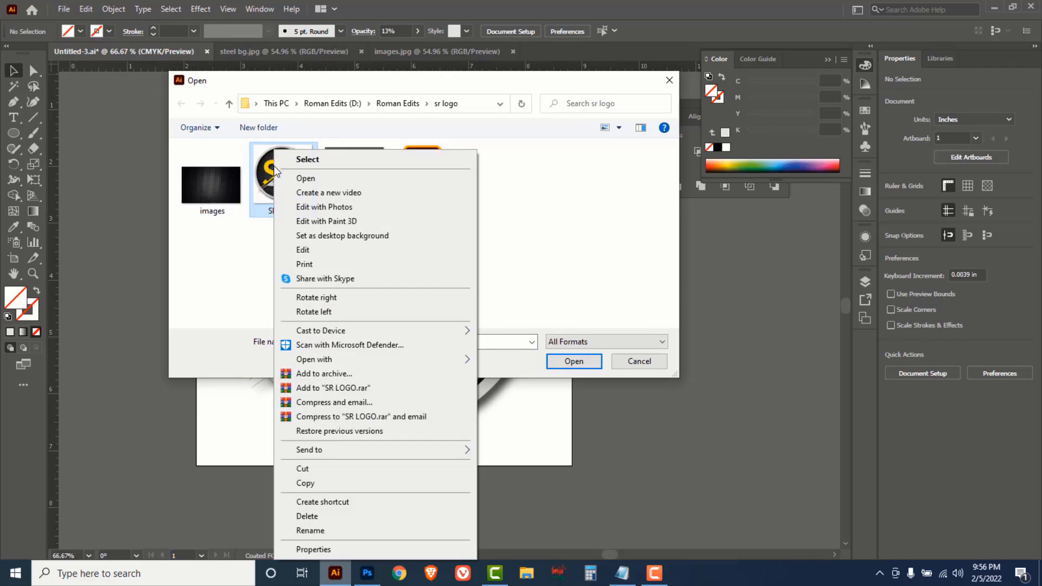
{"action": "left_click", "coordinate": [303, 179]}
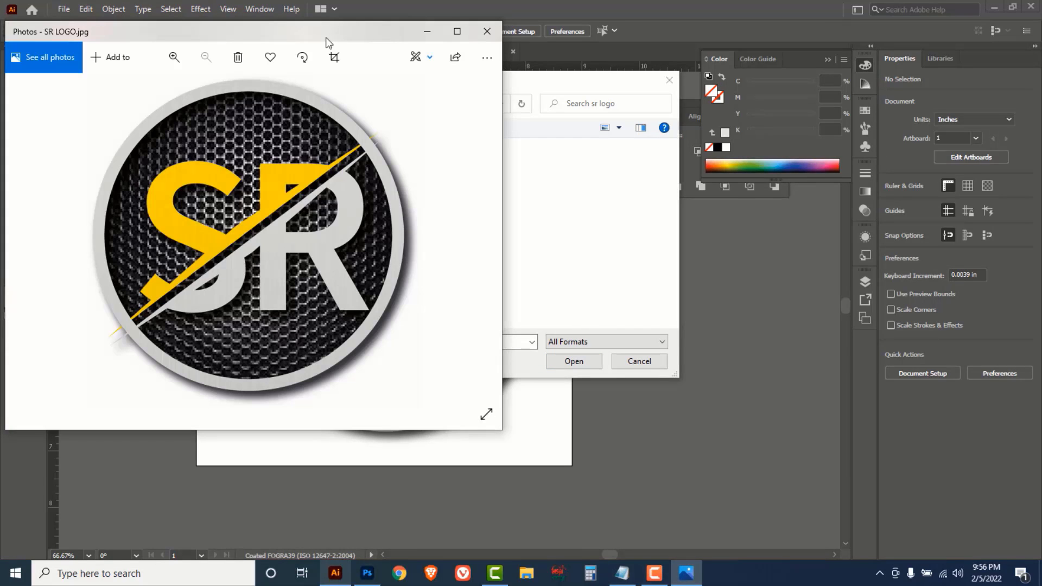
{"action": "left_click_drag", "start_coordinate": [328, 43], "coordinate": [489, 113]}
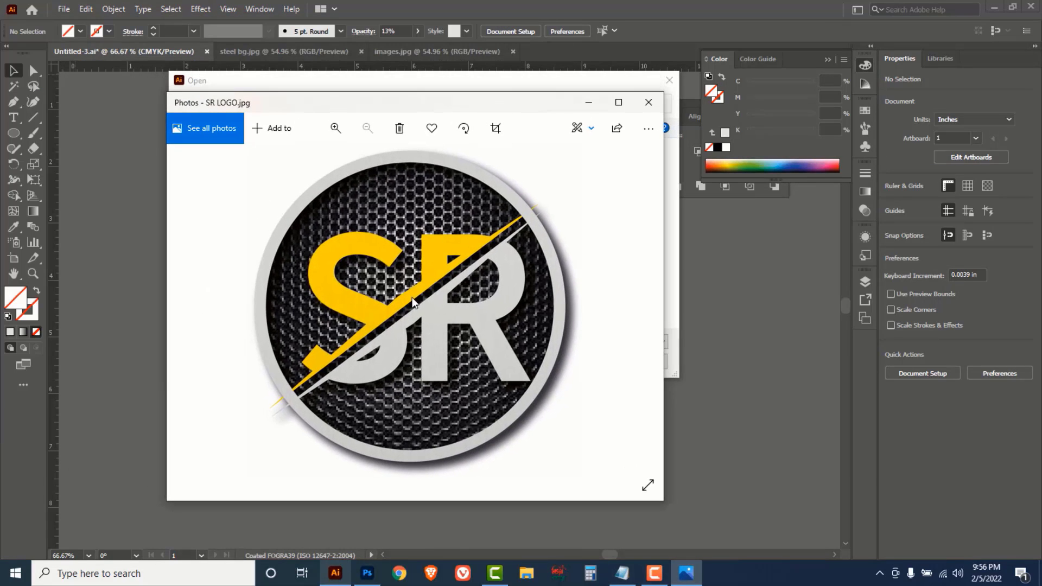